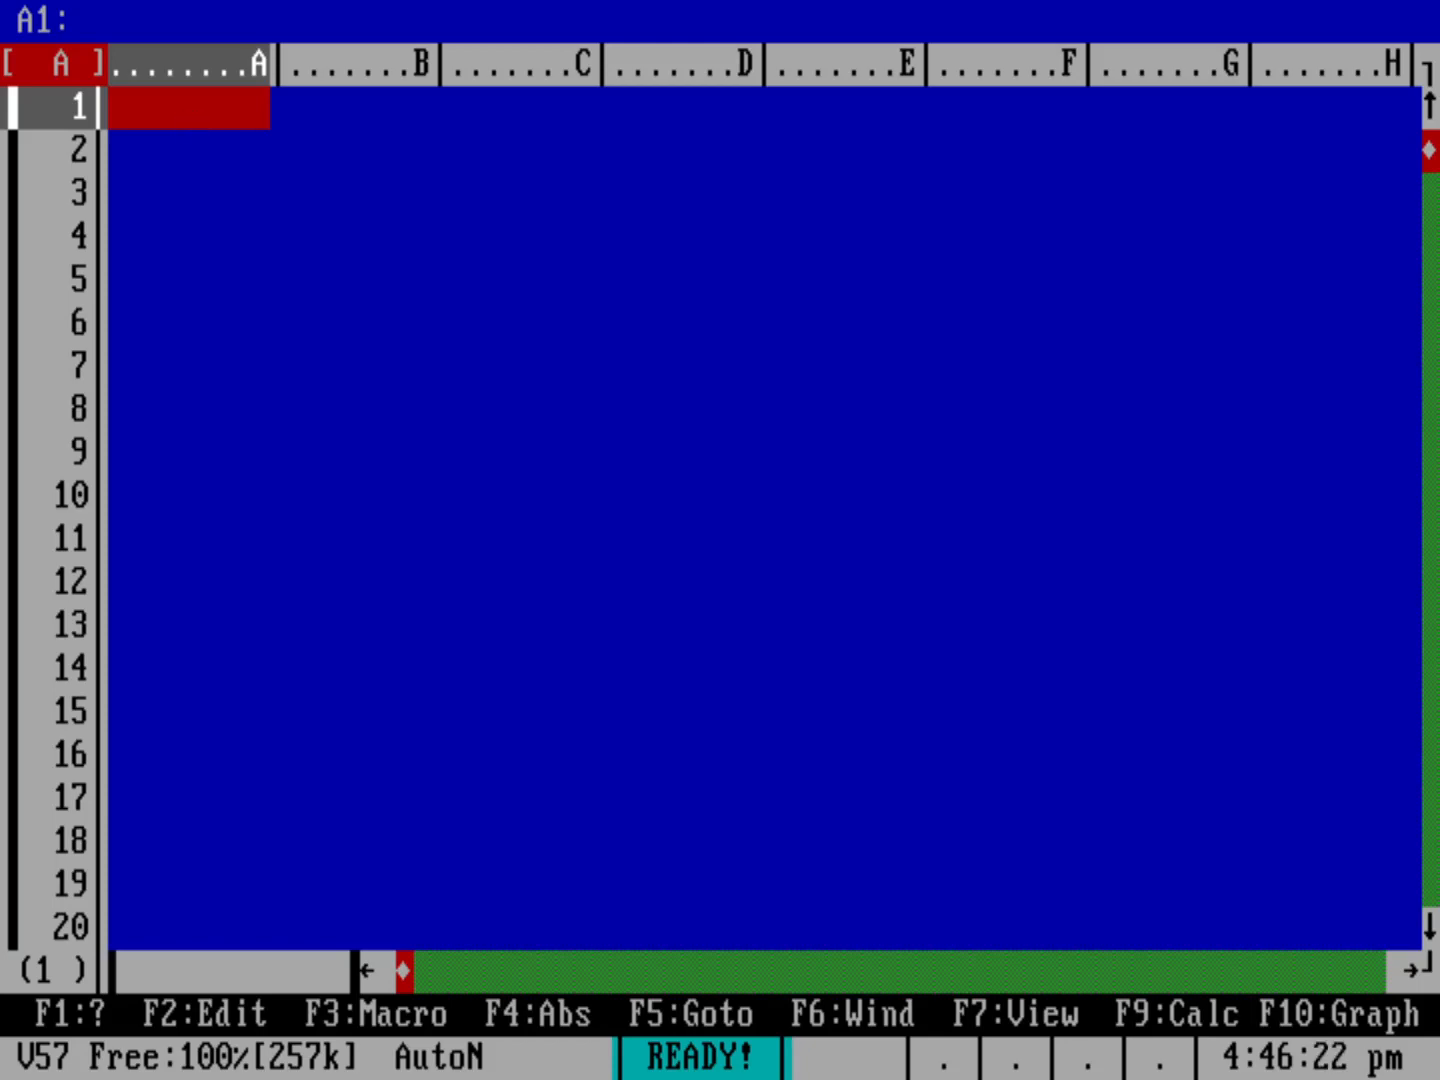
- Enter the heading "Quizzes" in cell B1
key(Right)
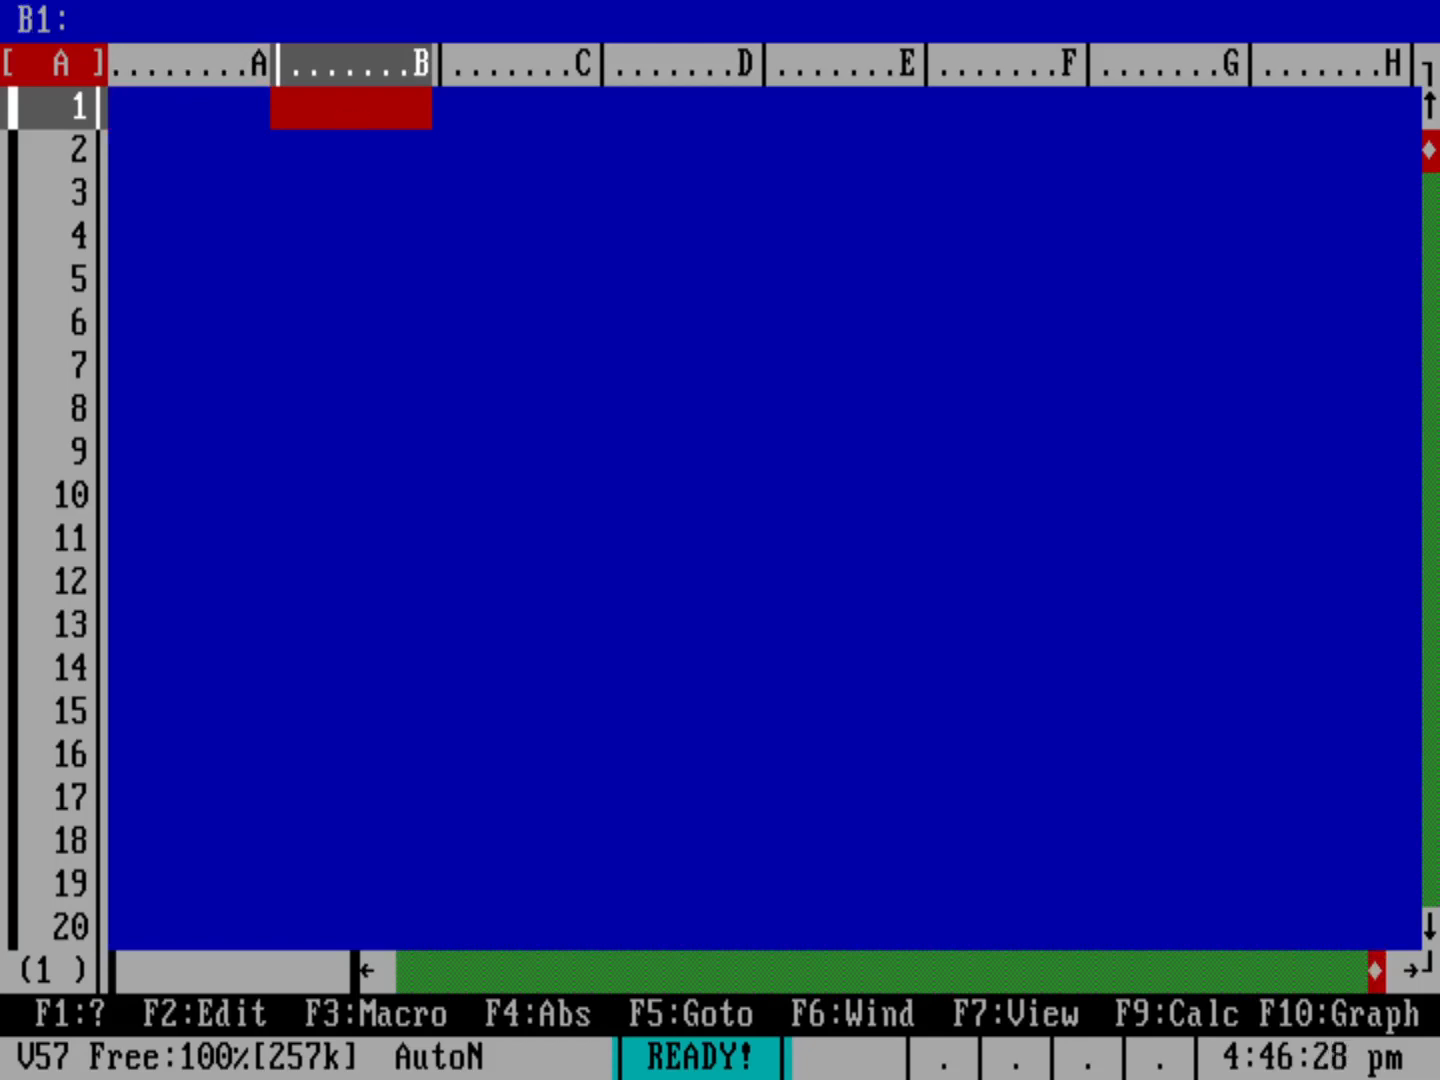
text(Qu)
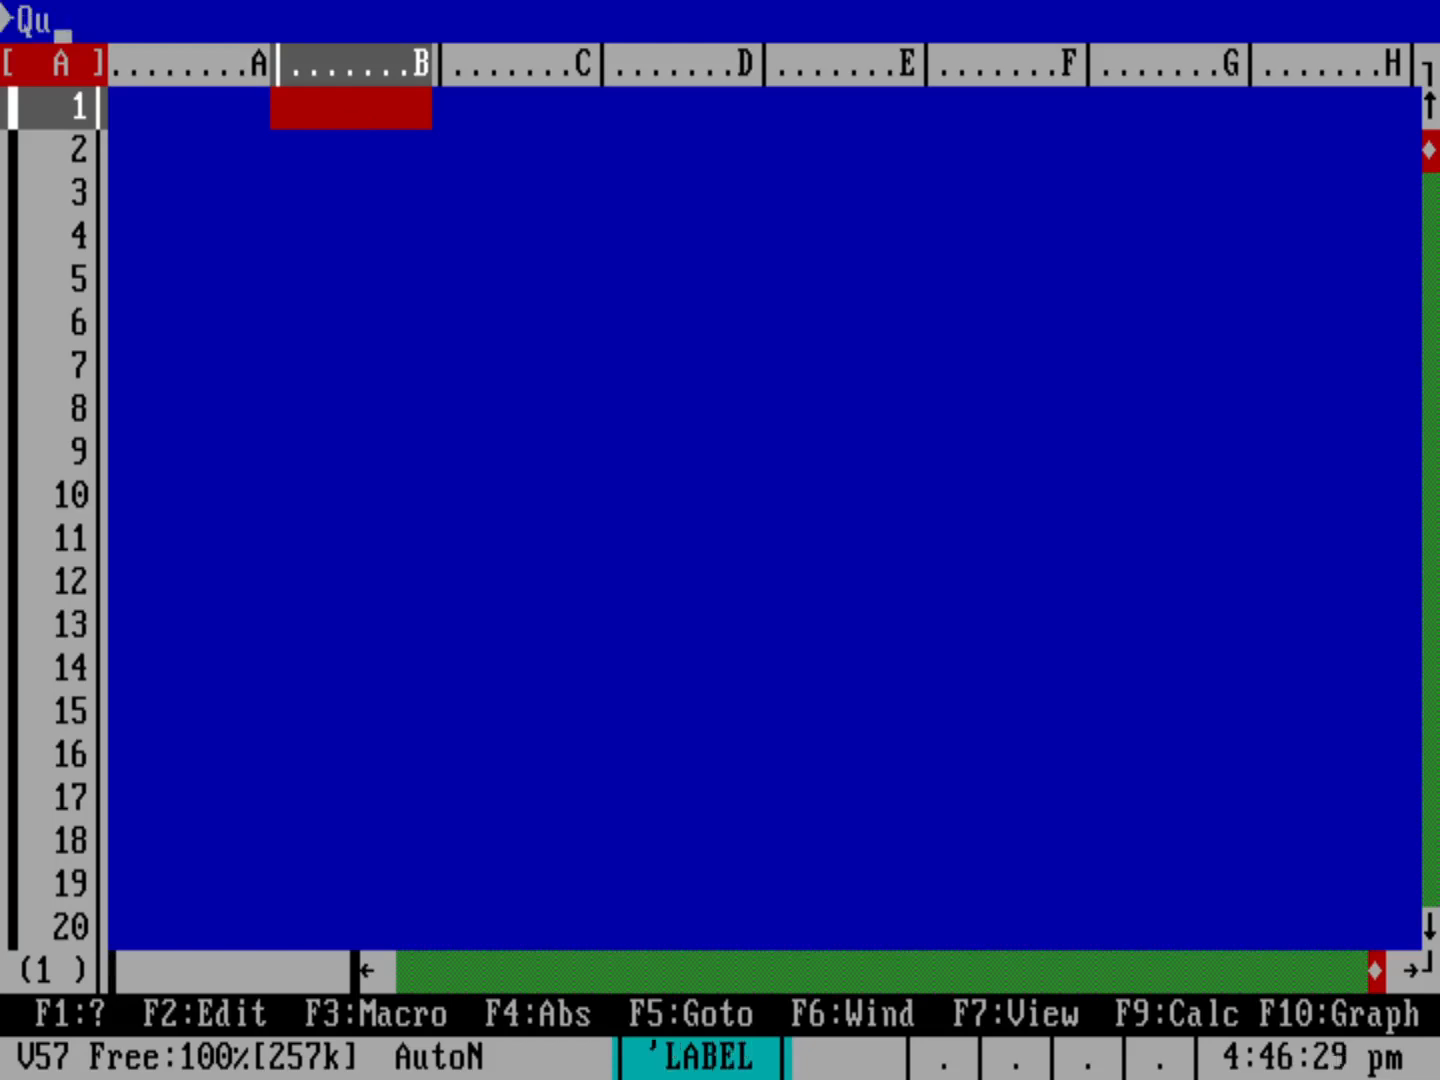
text(izzes)
key(Down)
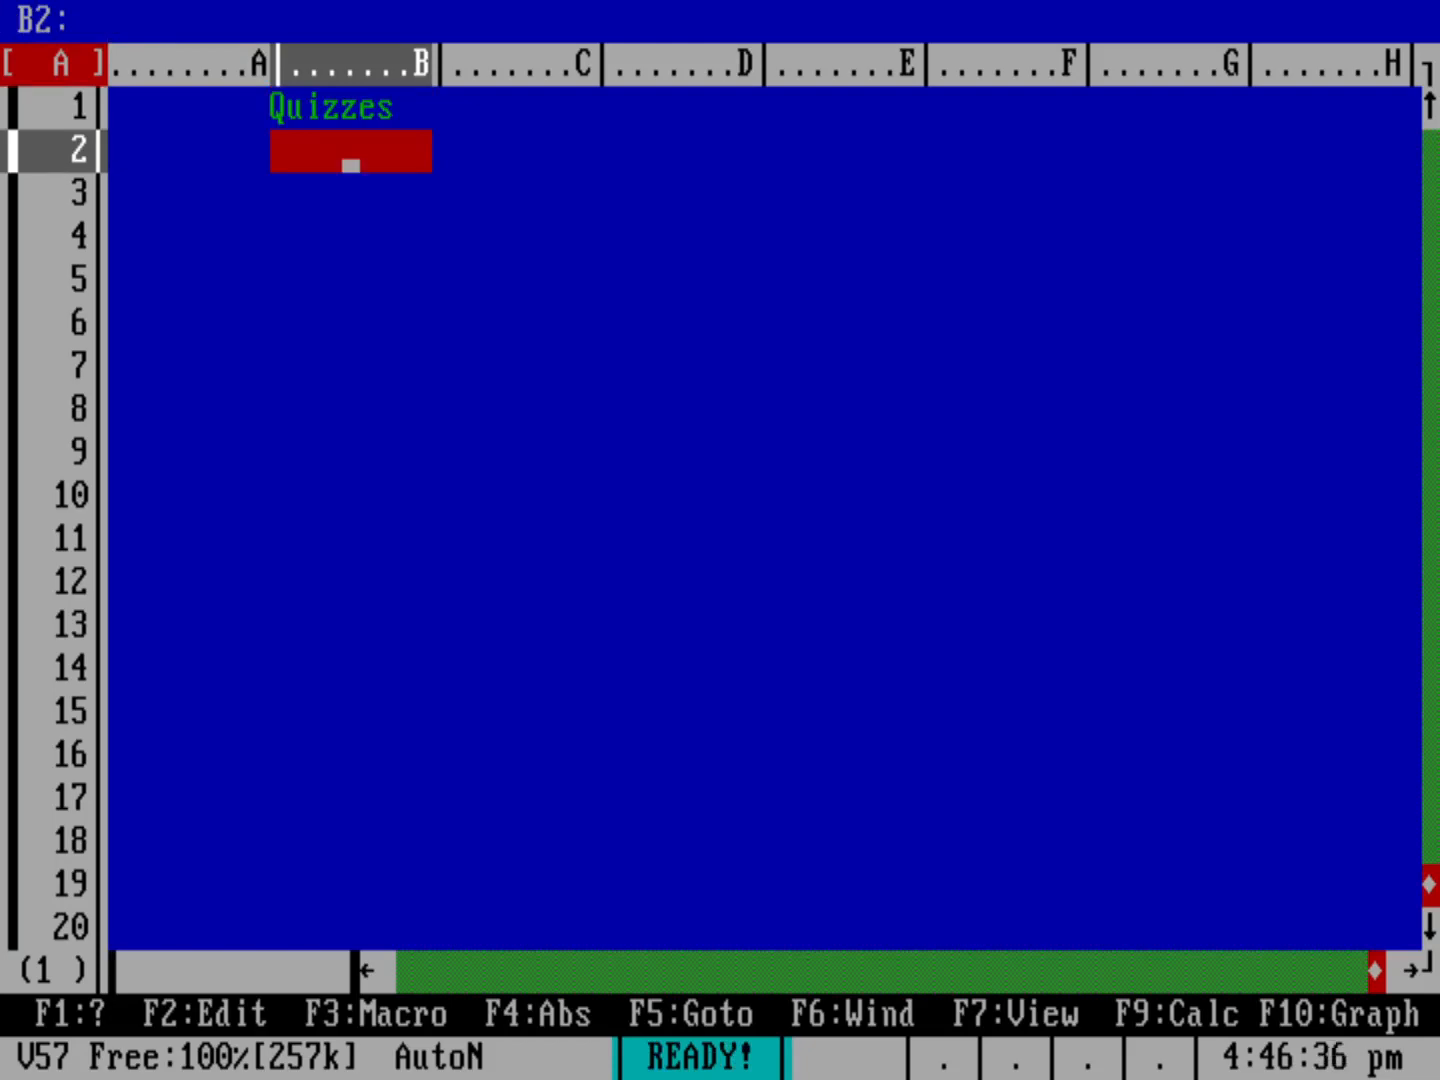
- Number the quiz columns 1 through 5 in cells B2 to F2, under the Quizzes heading
text(1)
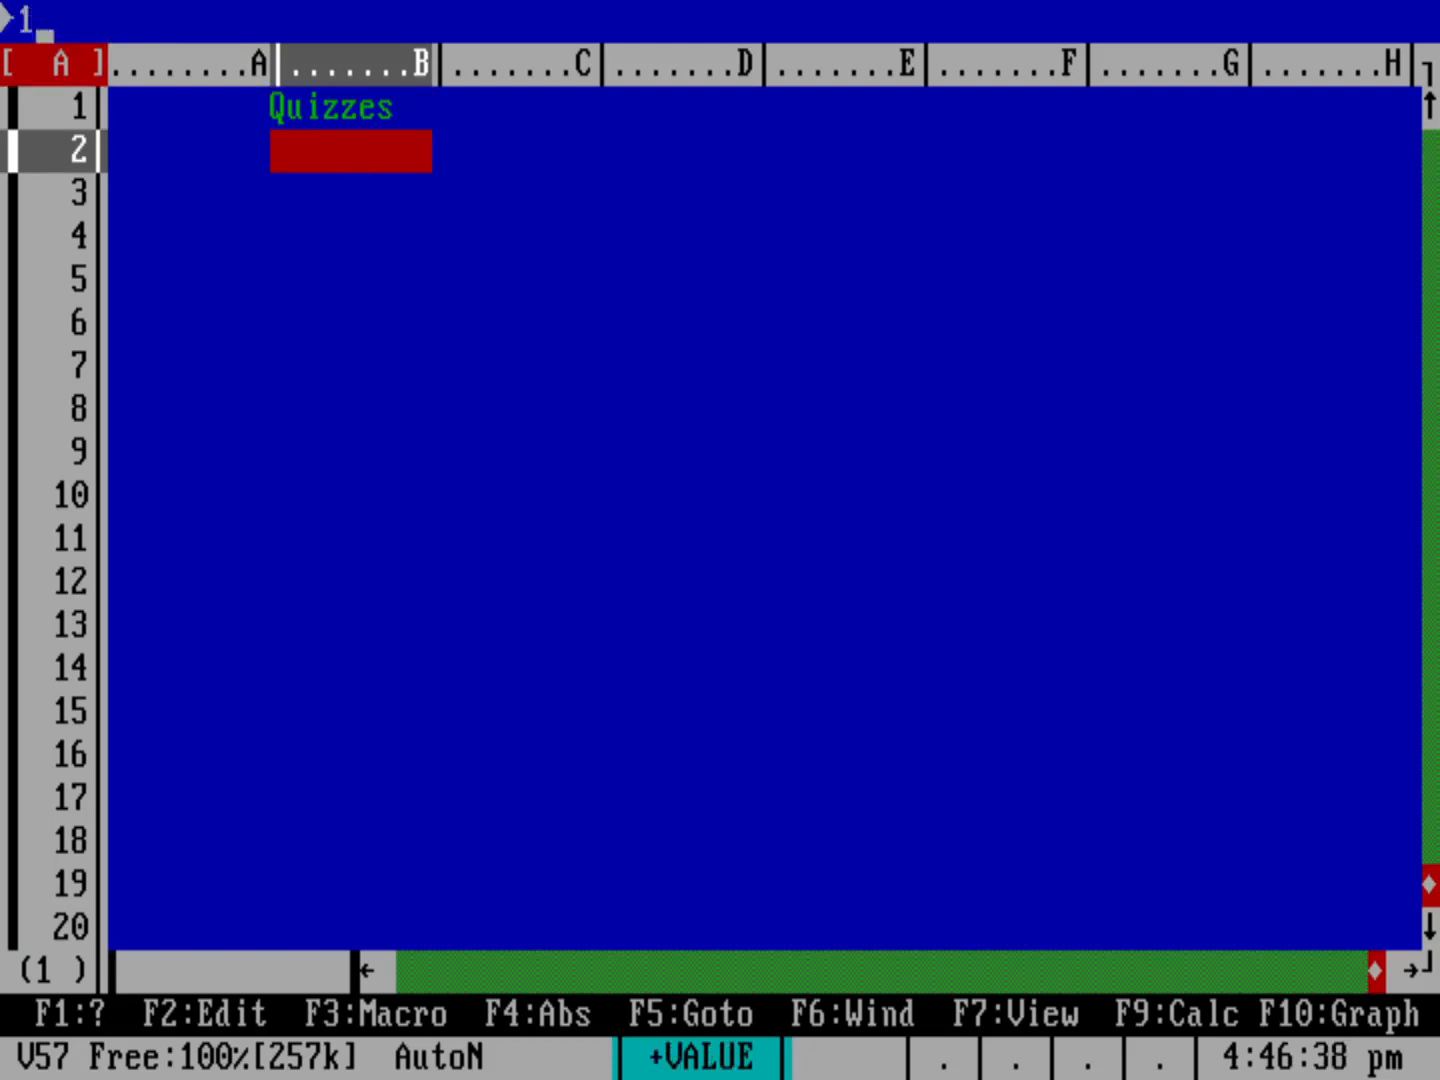
key(Right)
text(2)
key(Right)
text(3)
key(Right)
text(4)
key(Right)
text(5)
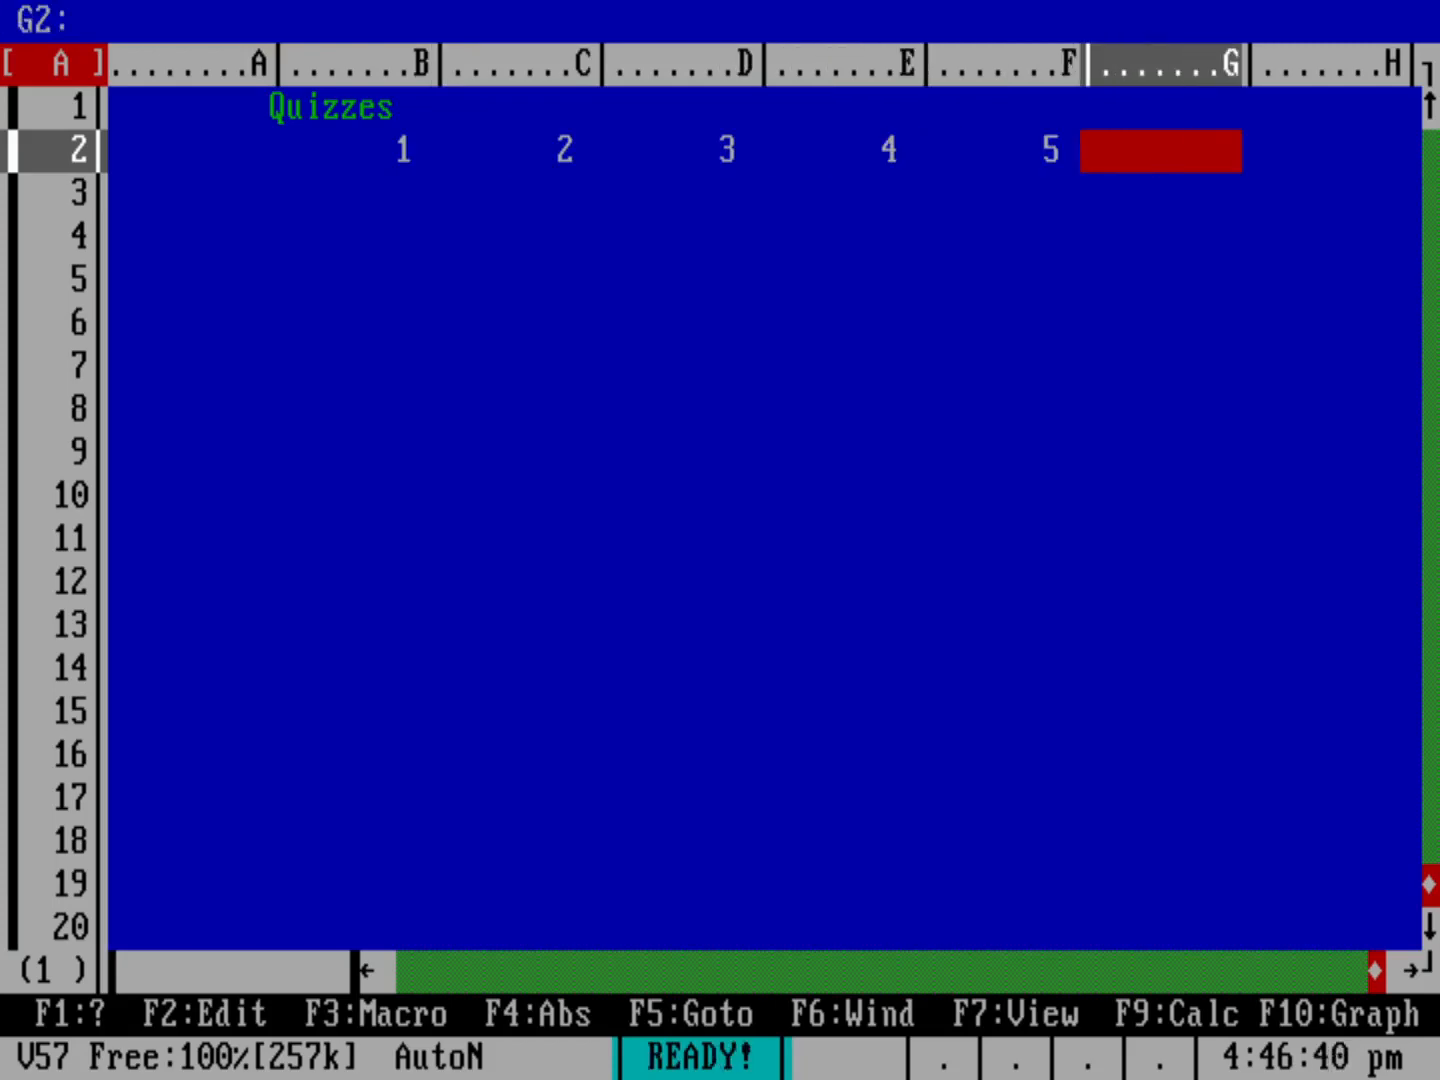
- Enter the heading "Exam" in cell G1, above the first column after the quizzes
click(1161, 121)
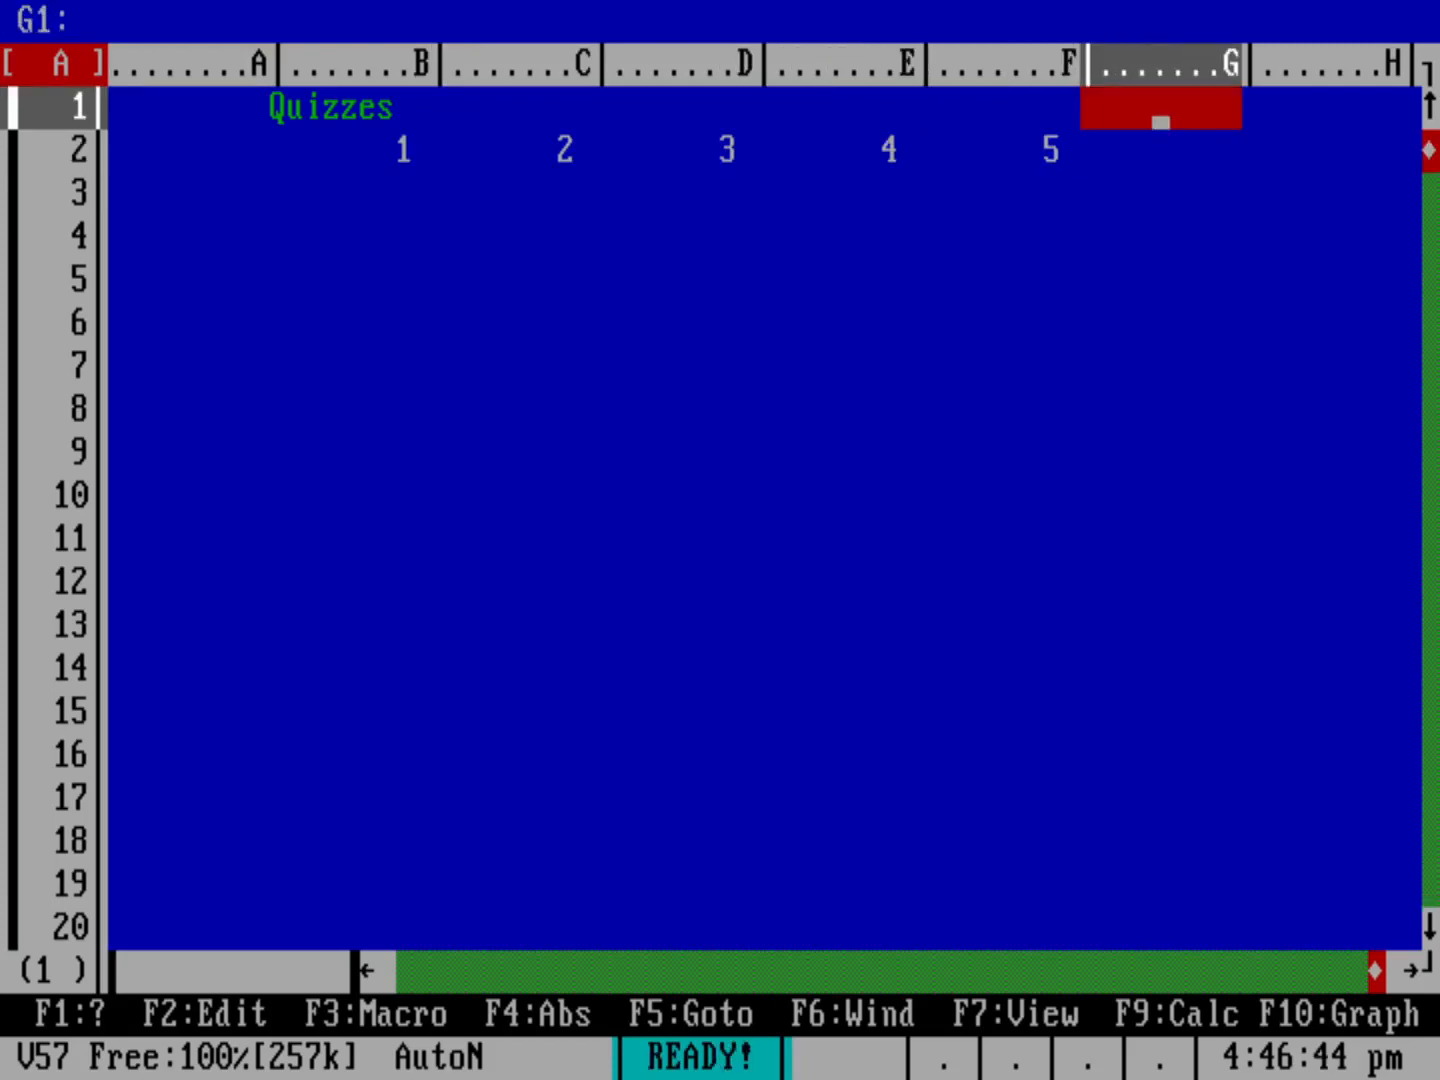
text(Exam)
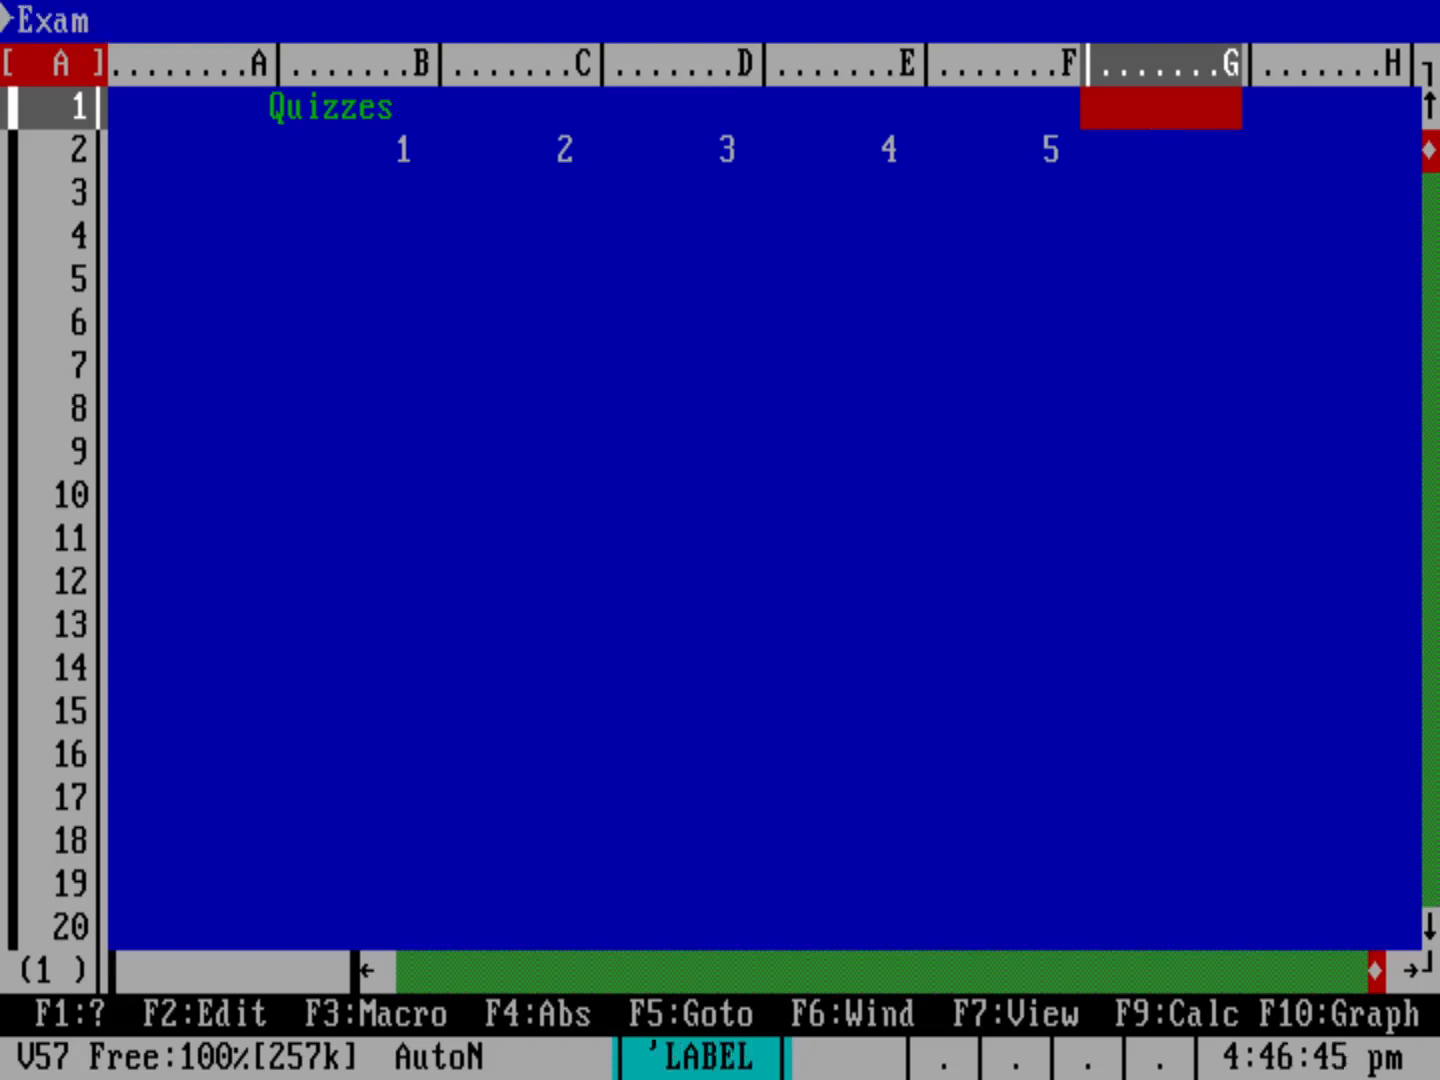
click(1161, 166)
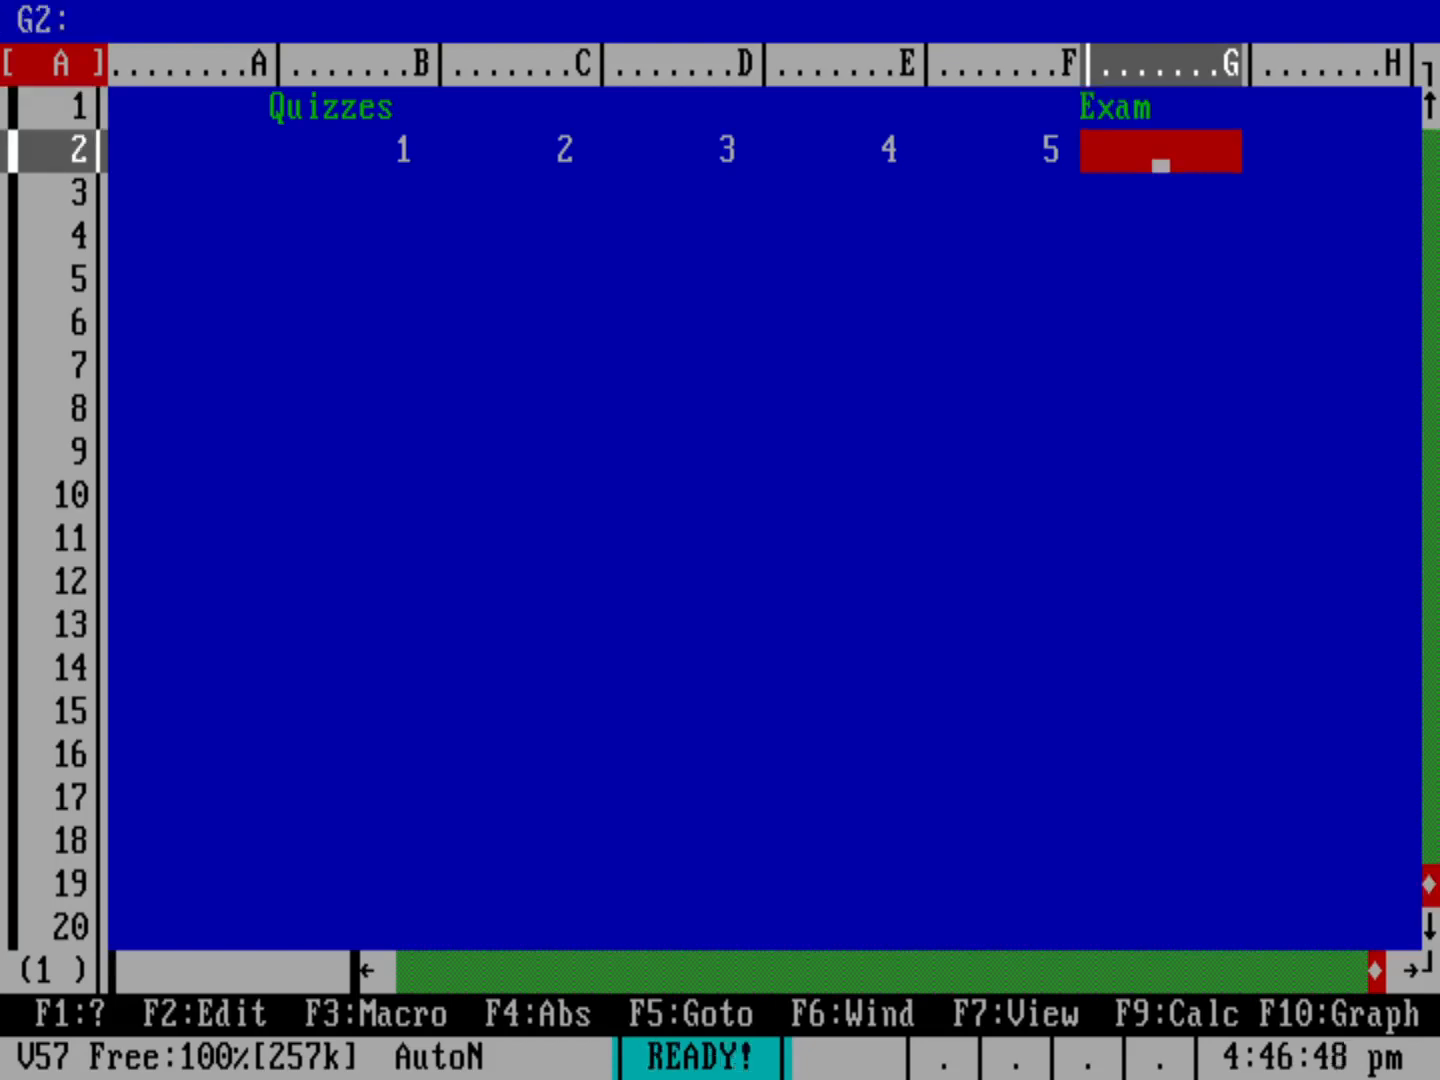
- Number the exam columns 1 through 5 in cells G2 to K2, under the Exam heading
text(1)
key(Right)
text(2)
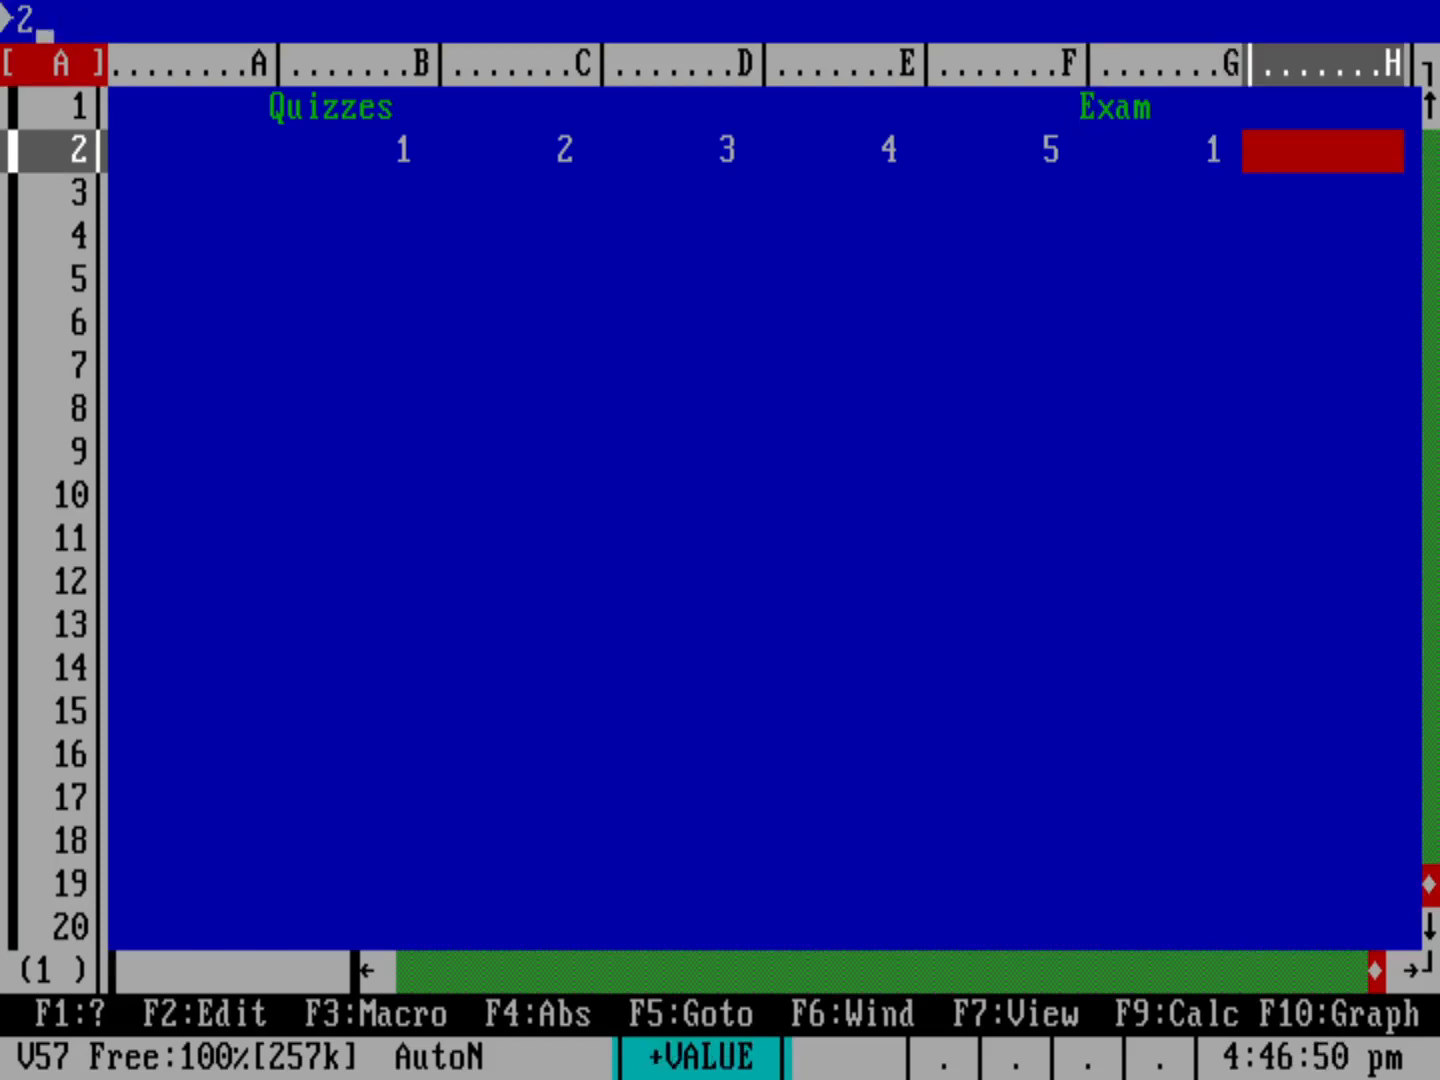
key(Right)
text(3)
key(Right)
text(4)
key(Right)
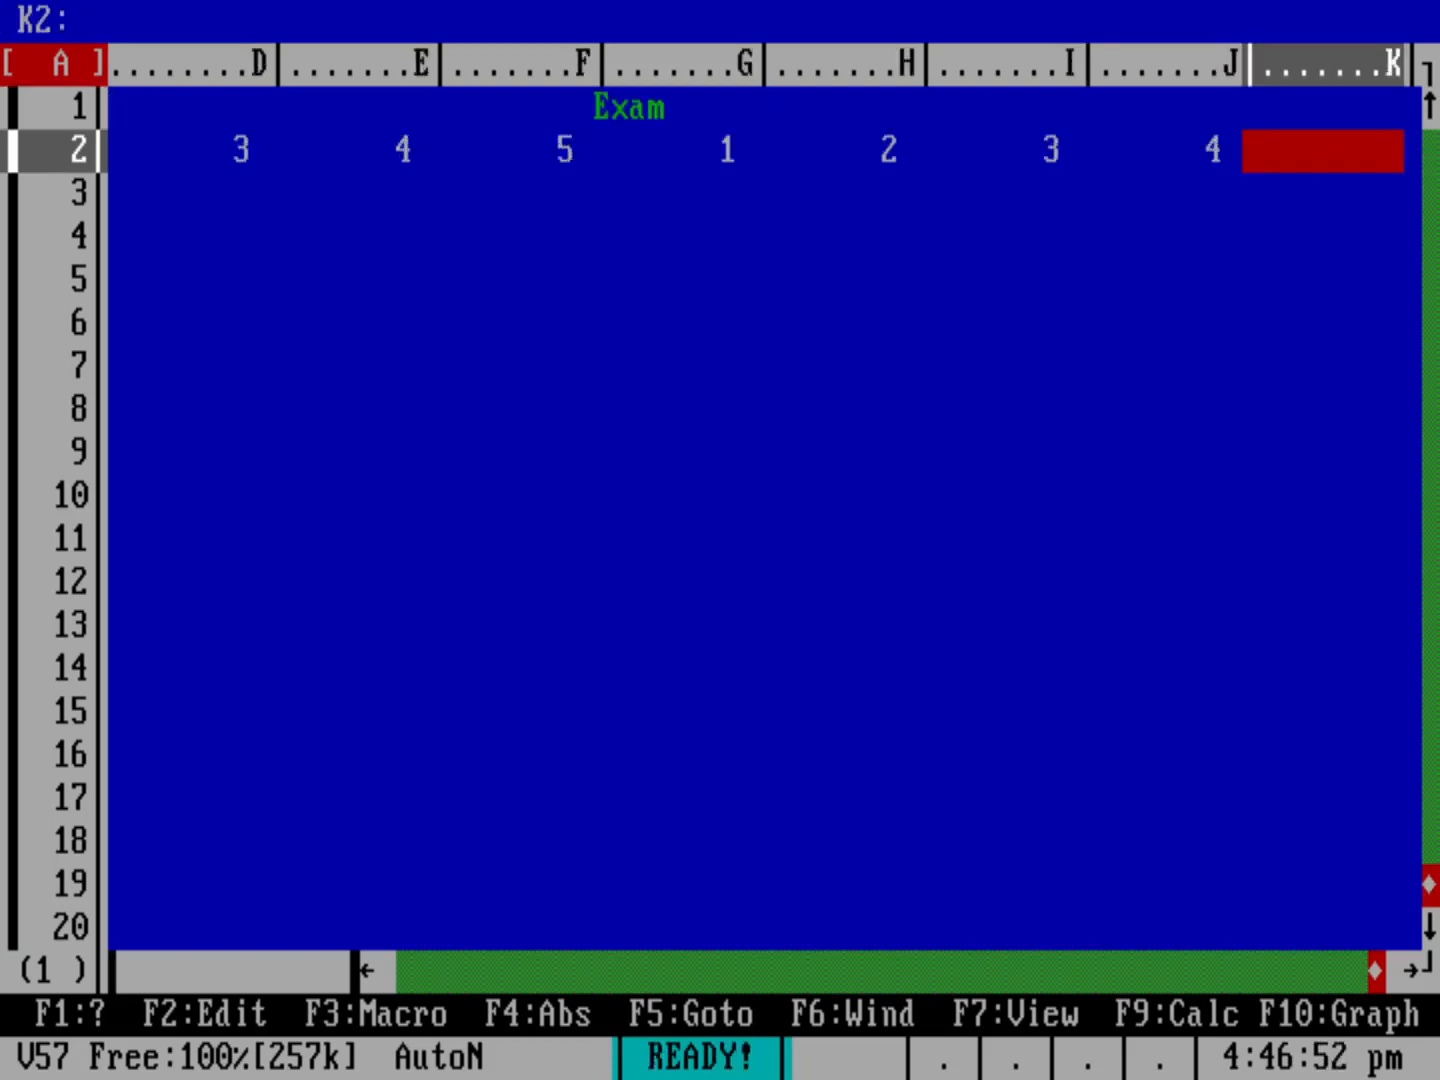
text(5)
key(Right)
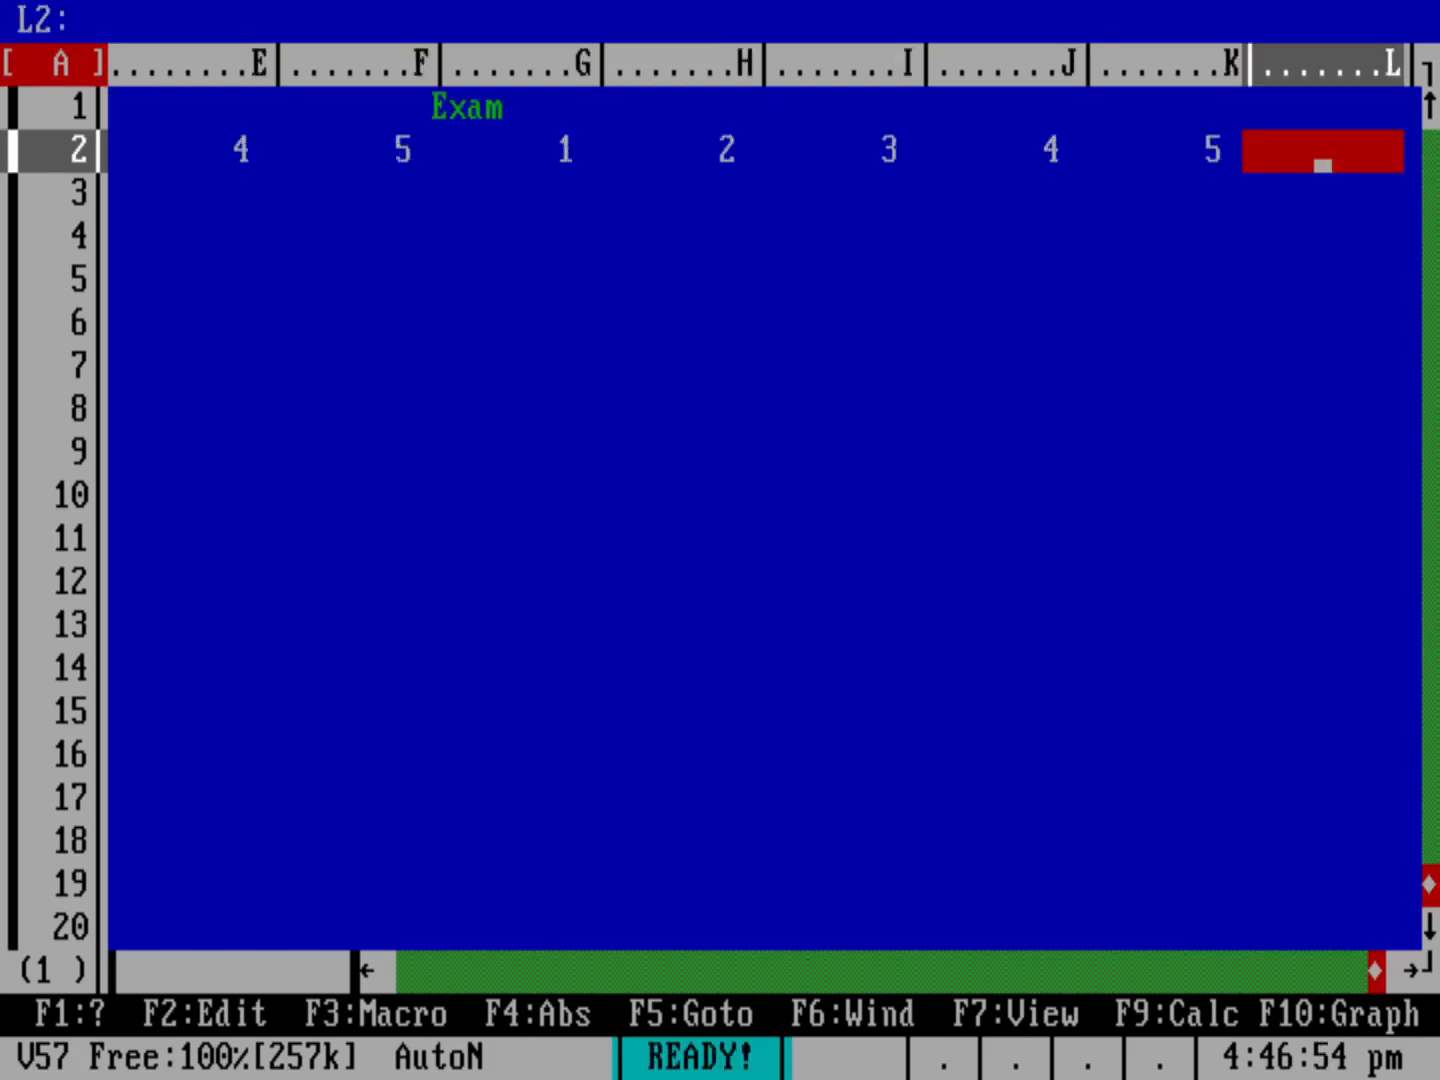
- Enter the heading "Assignments" in cell L1, directly after the exam columns
click(1322, 122)
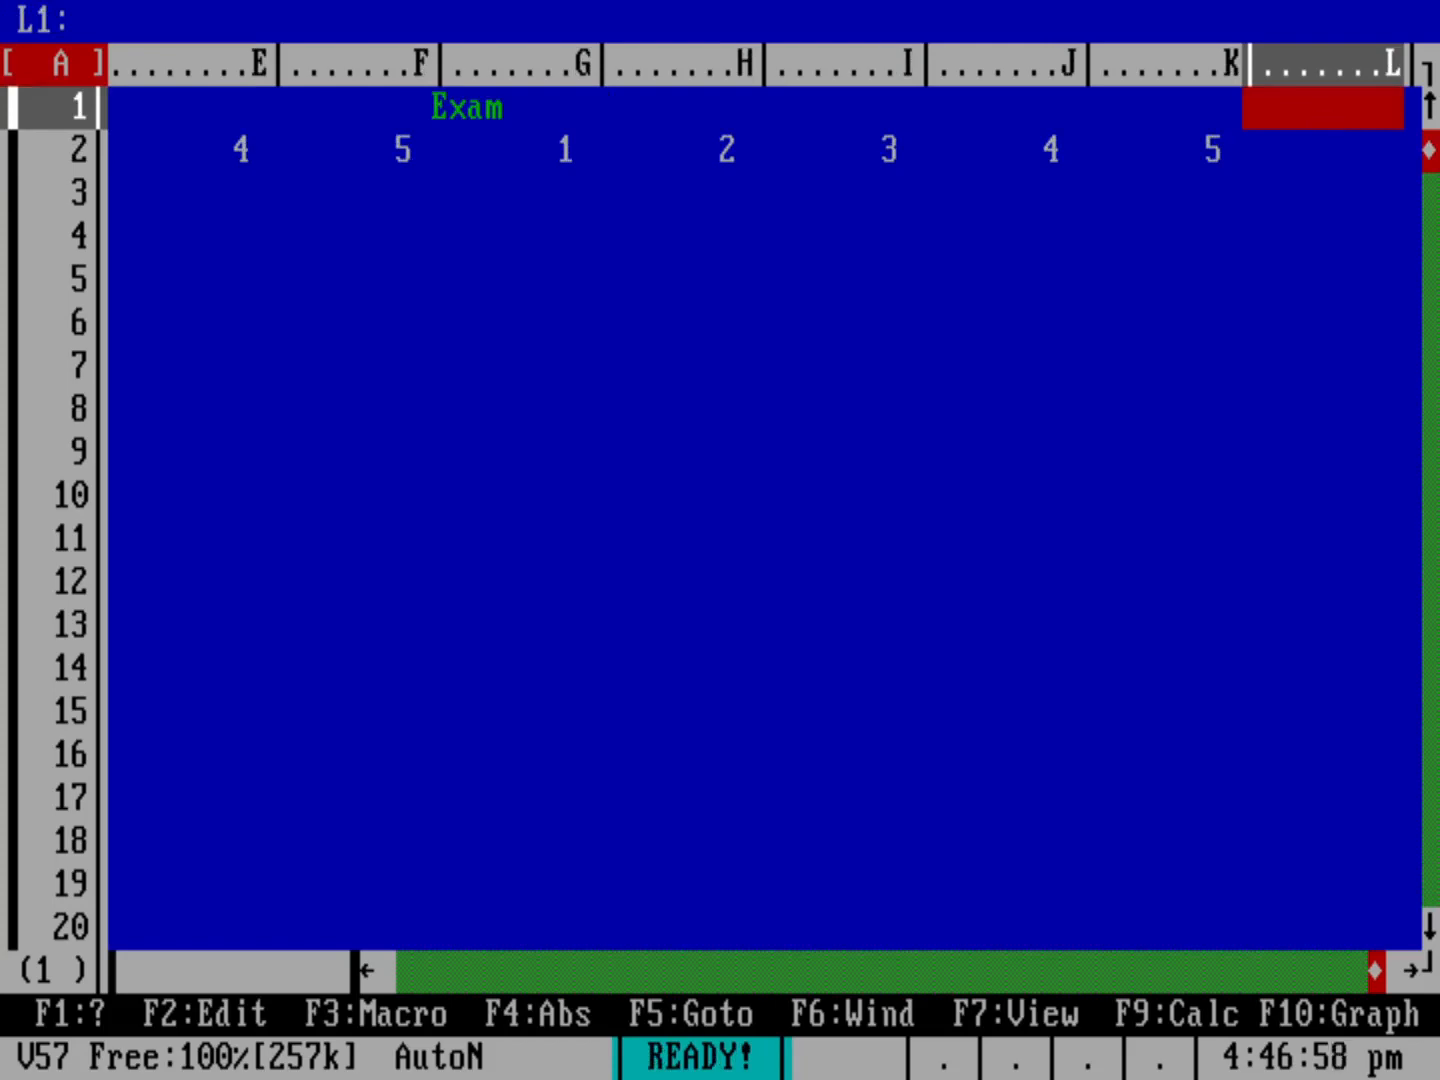
text(Assigm)
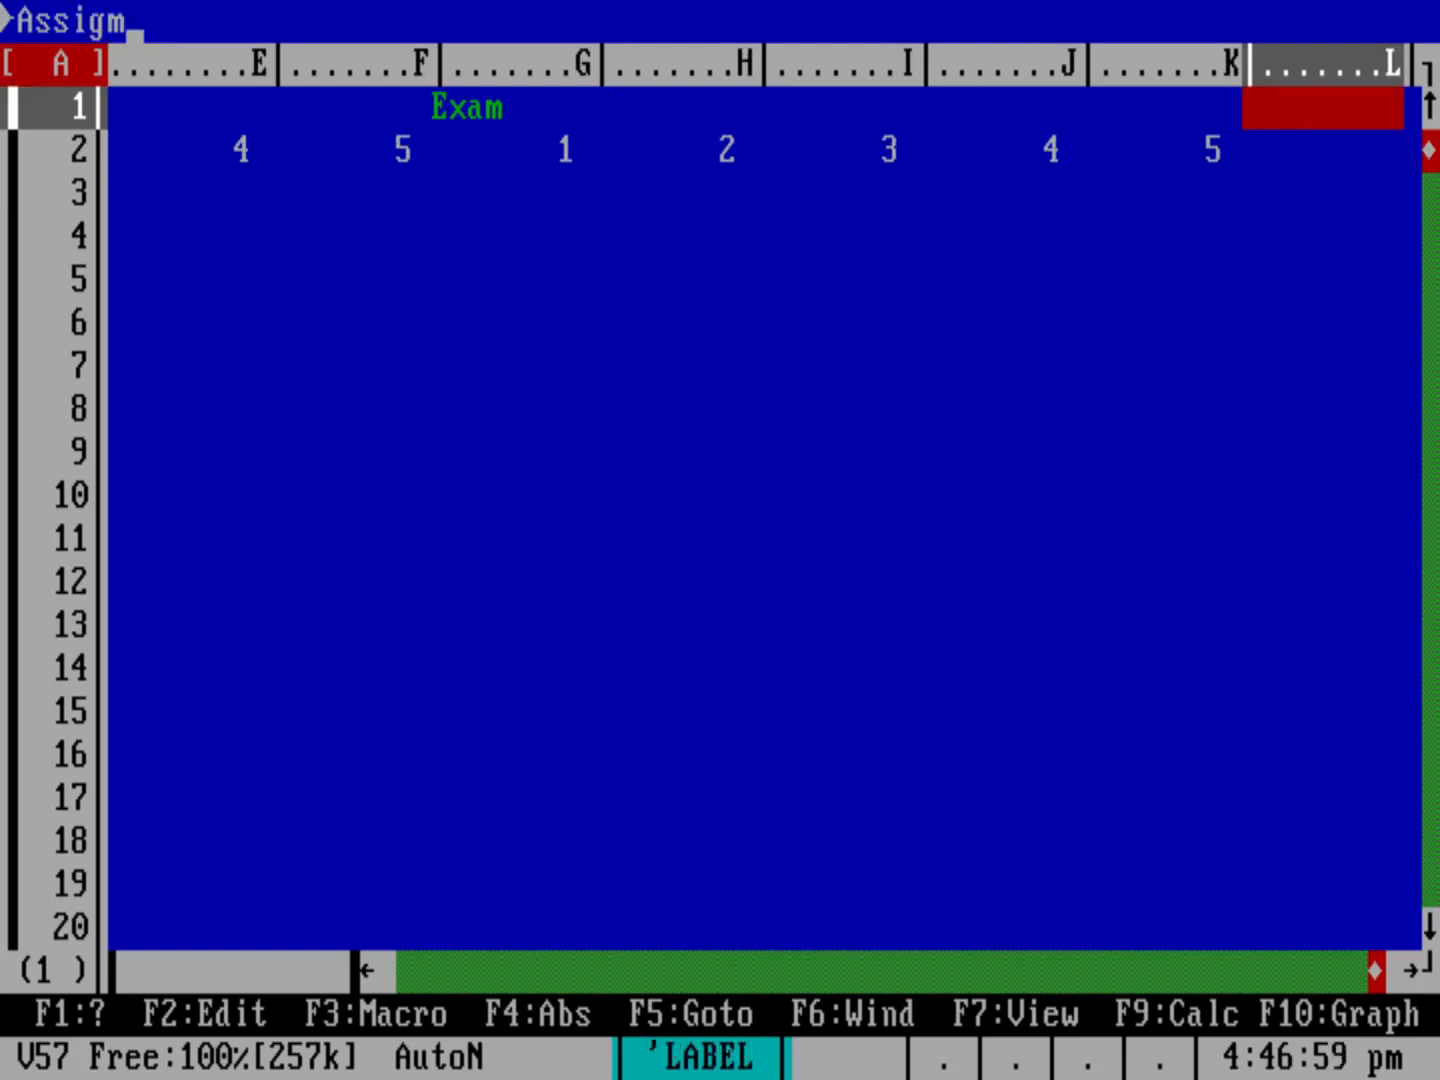
key(BackSpace)
text(nment)
key(Down)
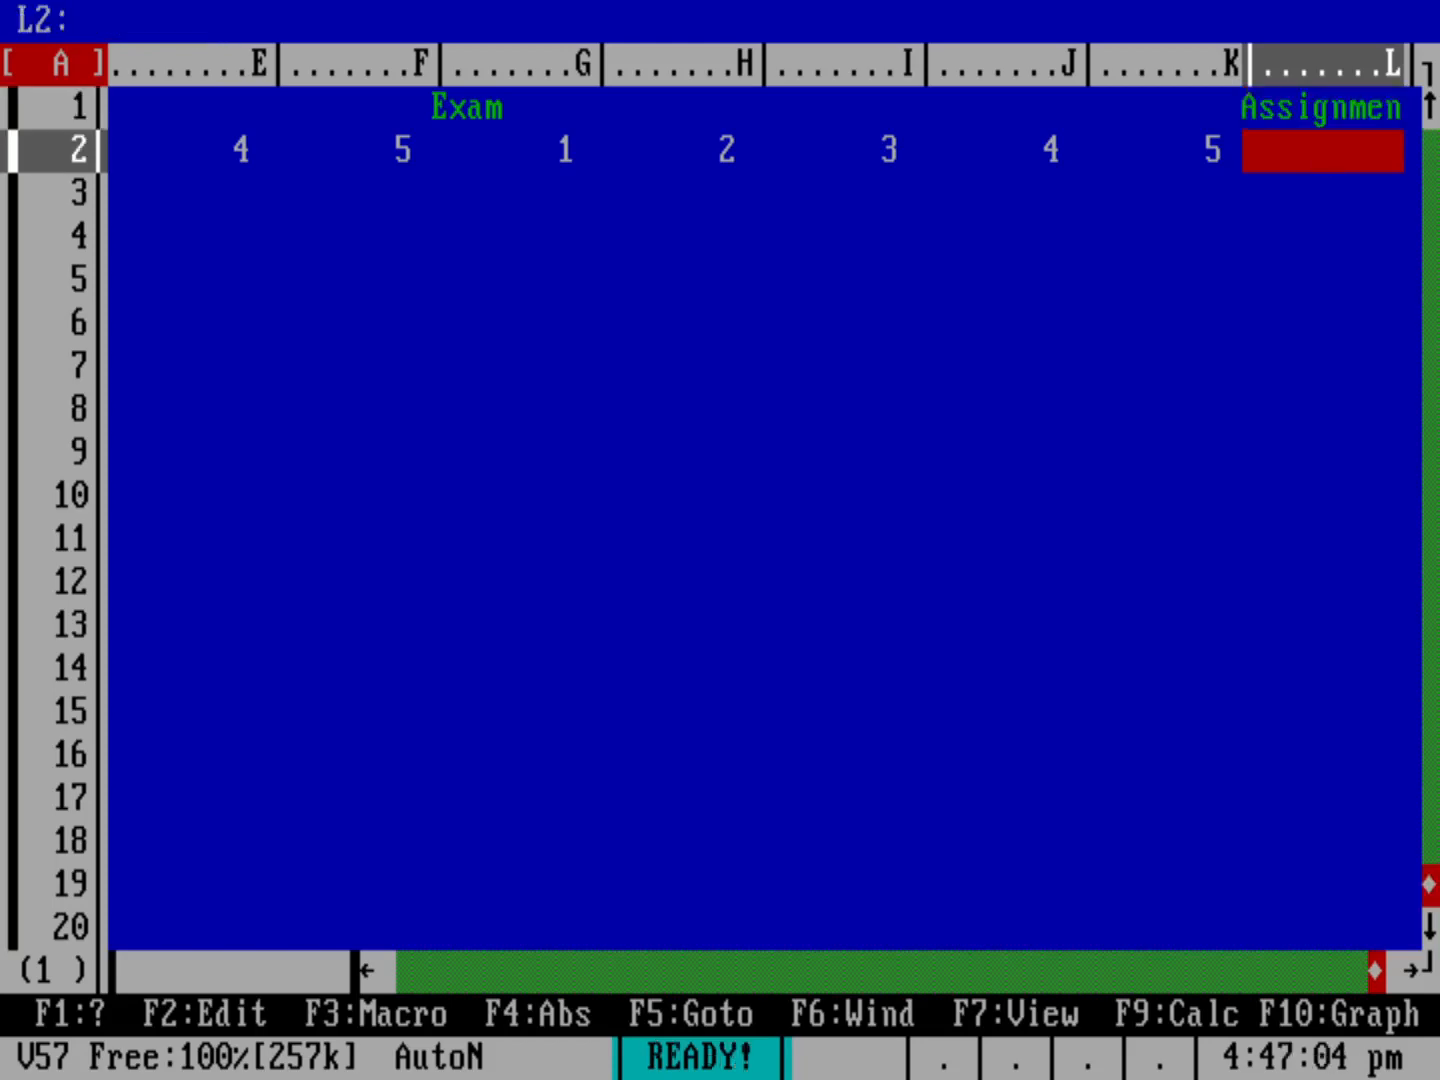
- Label the assignment columns "Resume", "Sprdsht" and "Paper" in cells L2, M2 and N2
text(Resume)
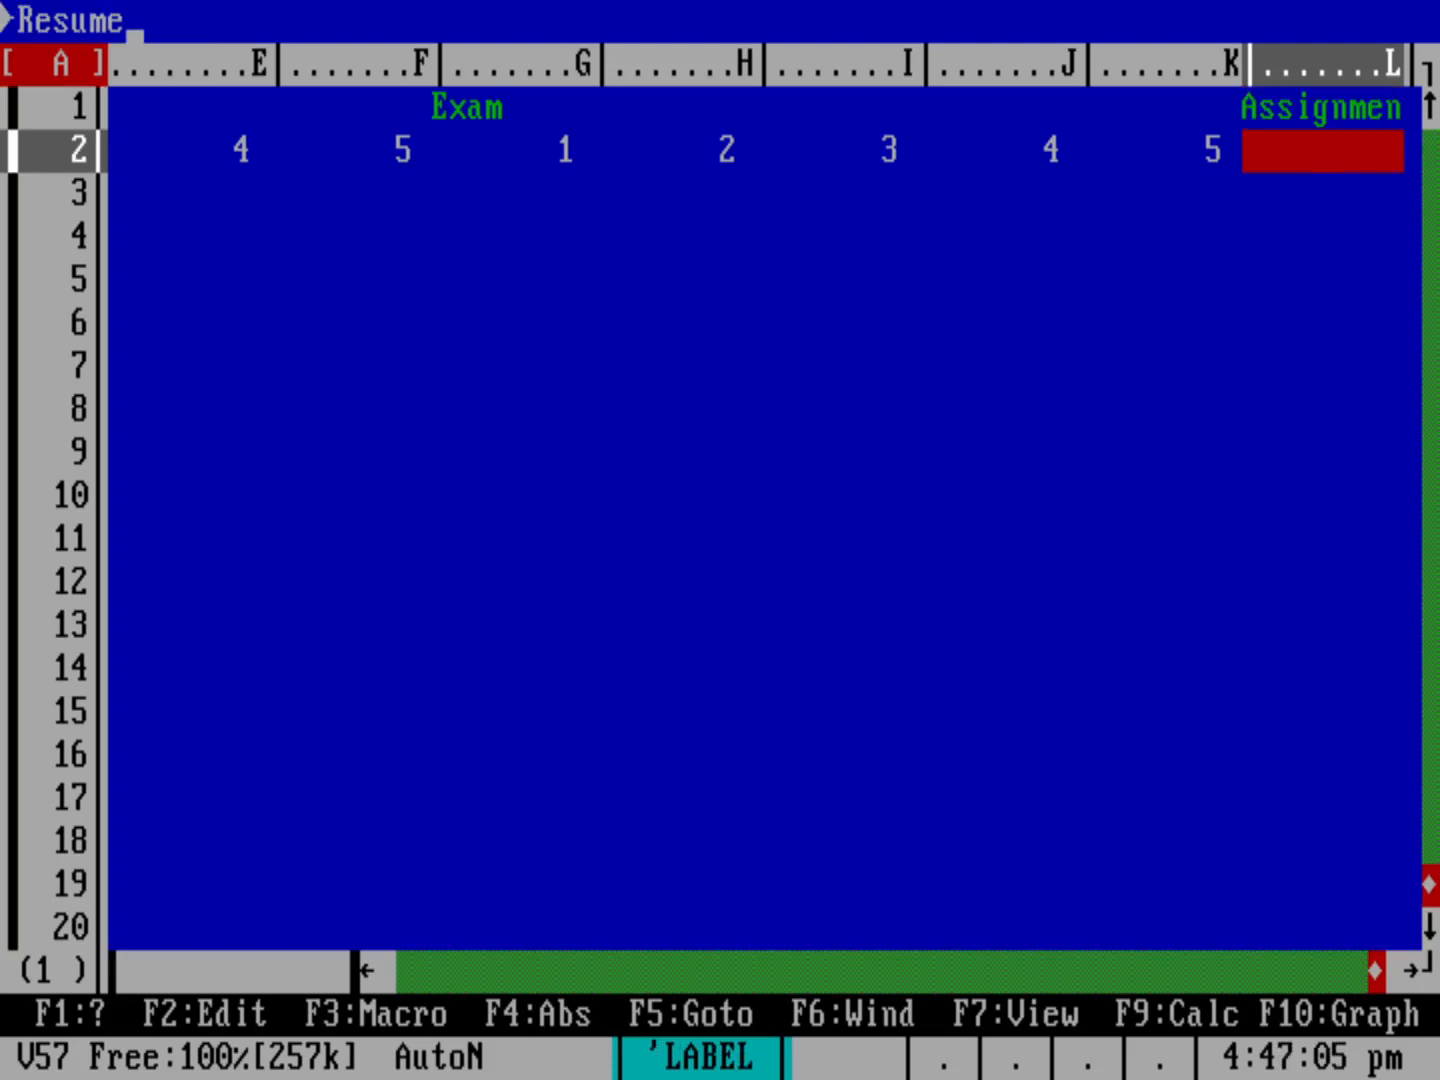
key(Right)
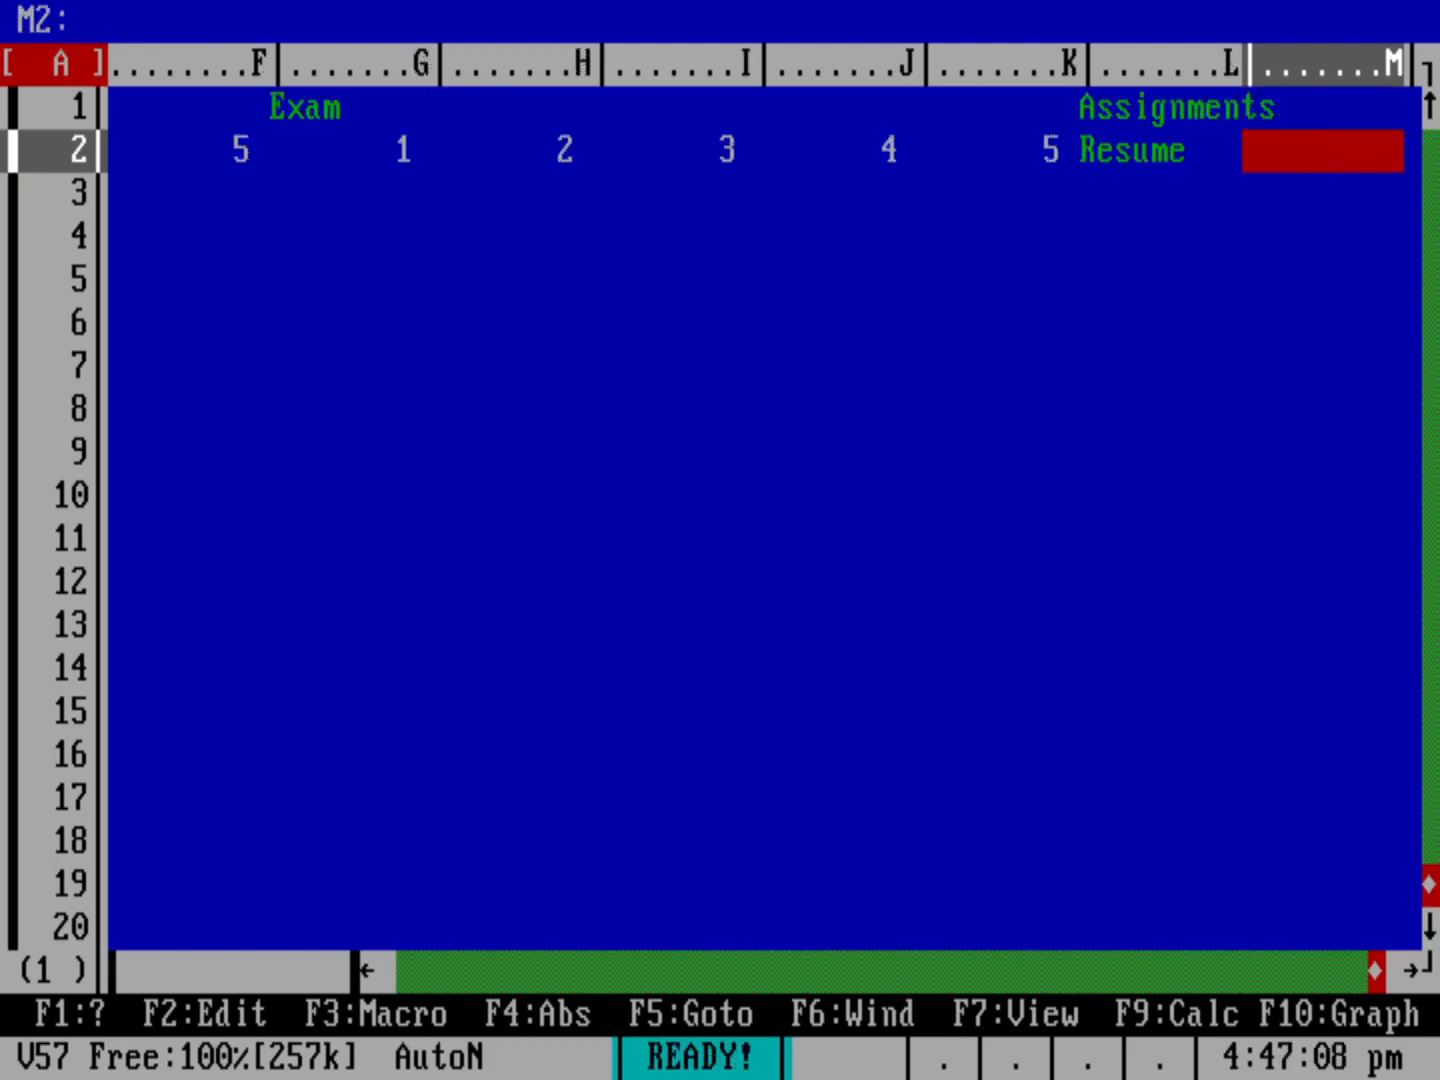
text(Sprdsht)
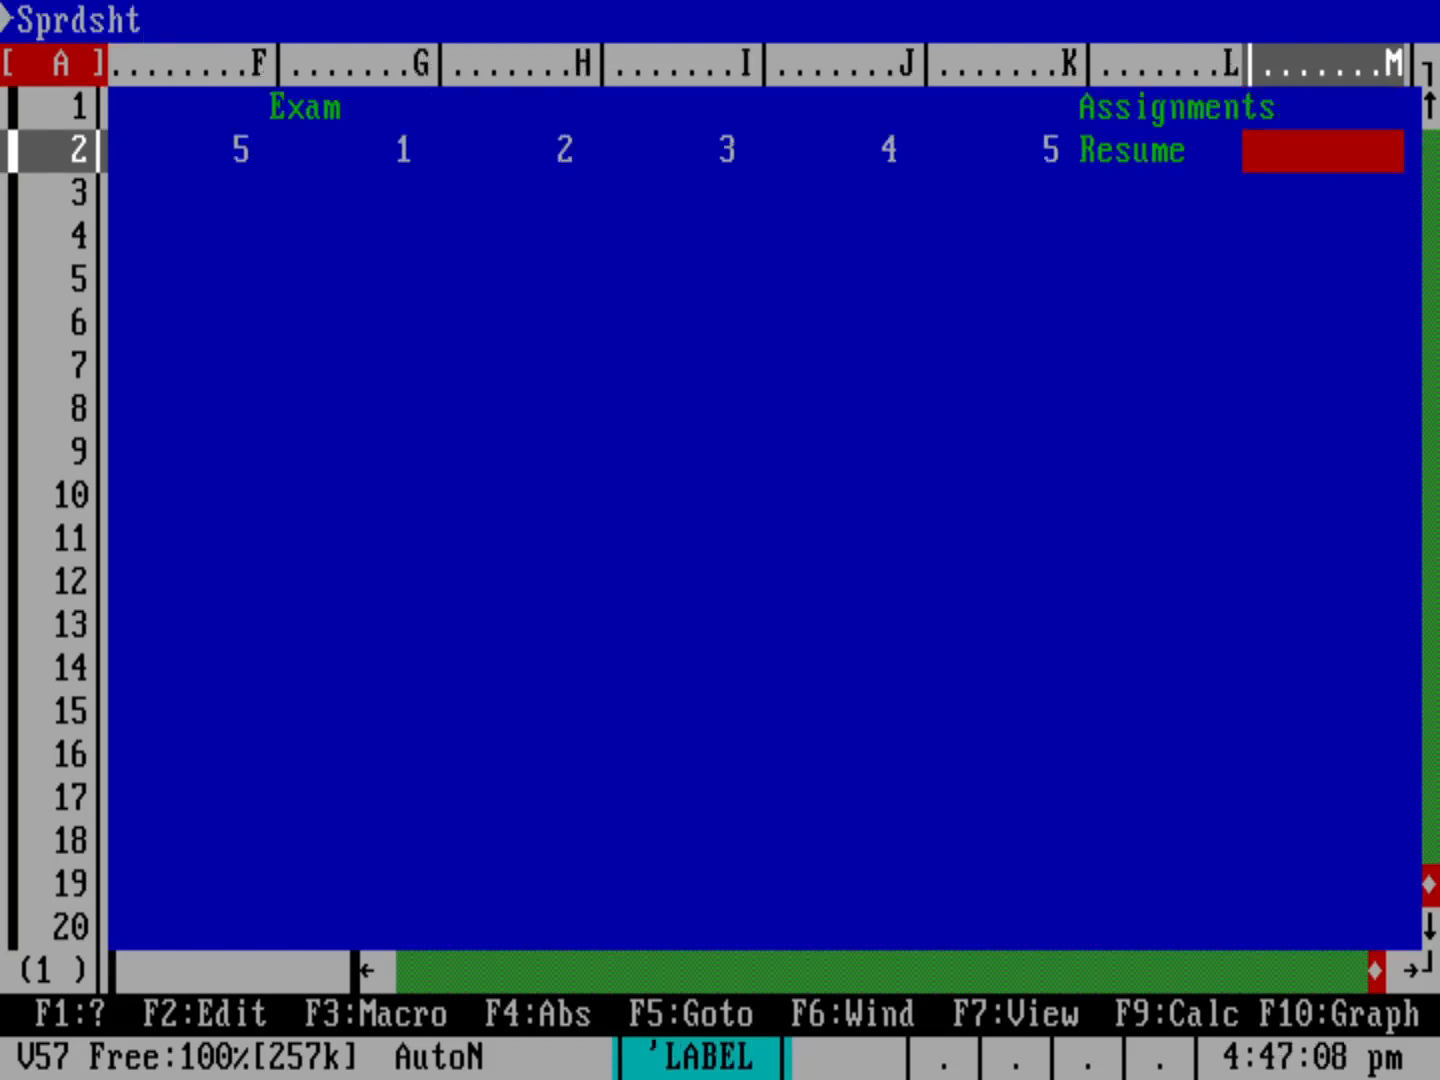
key(Right)
text(P)
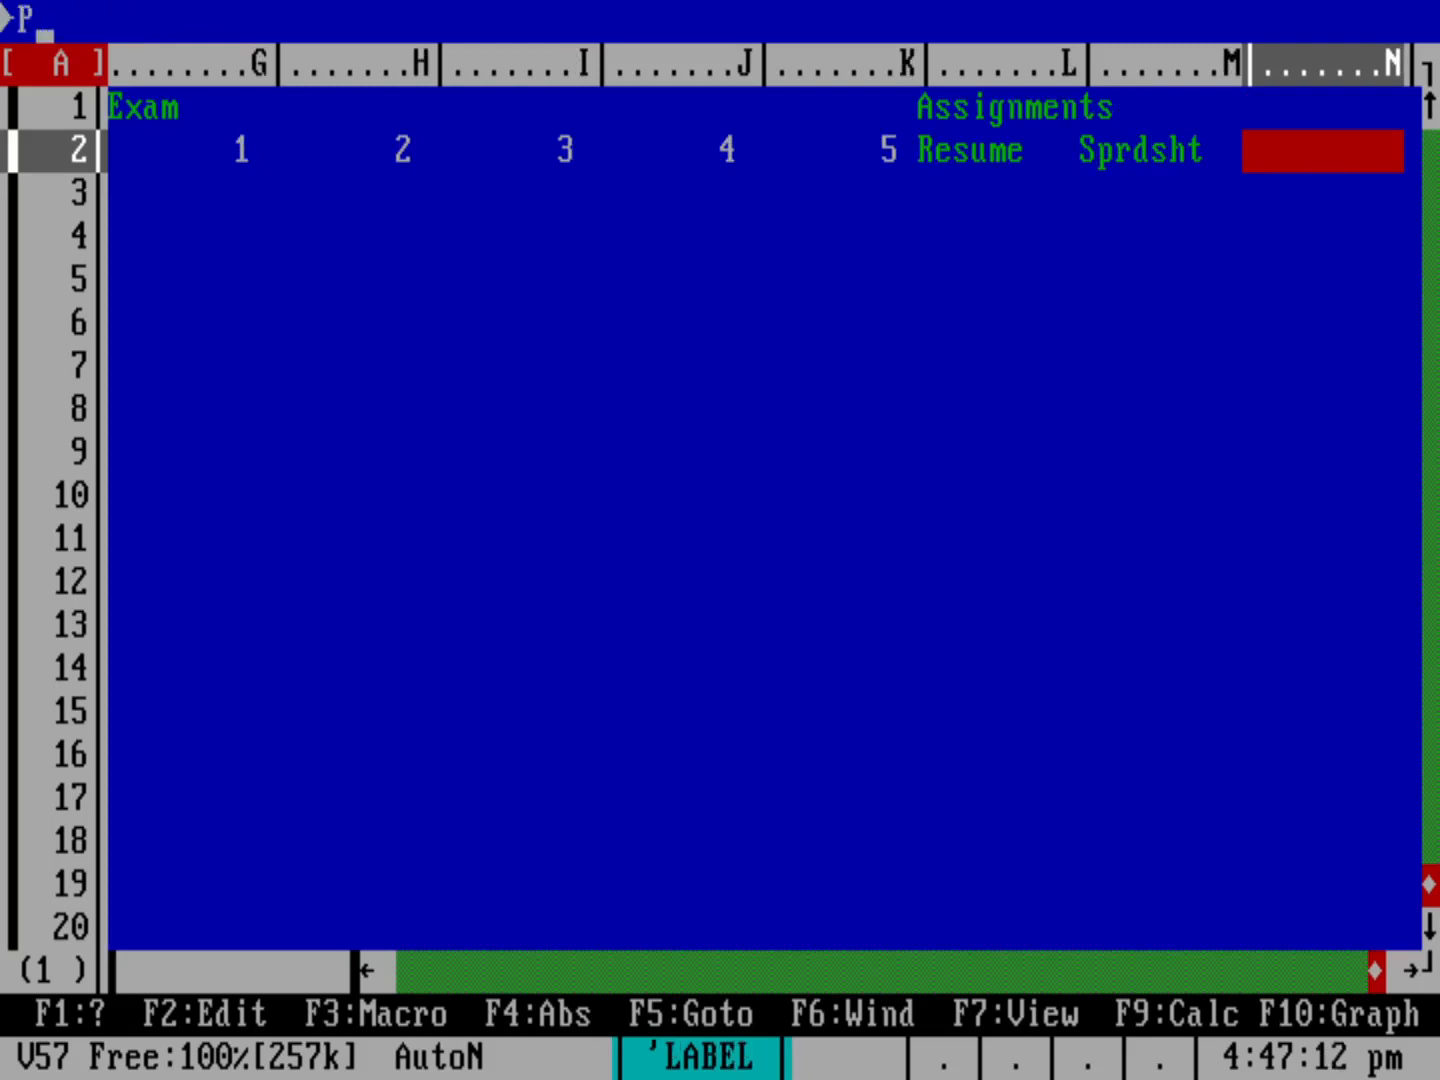
text(aper)
key(Left)
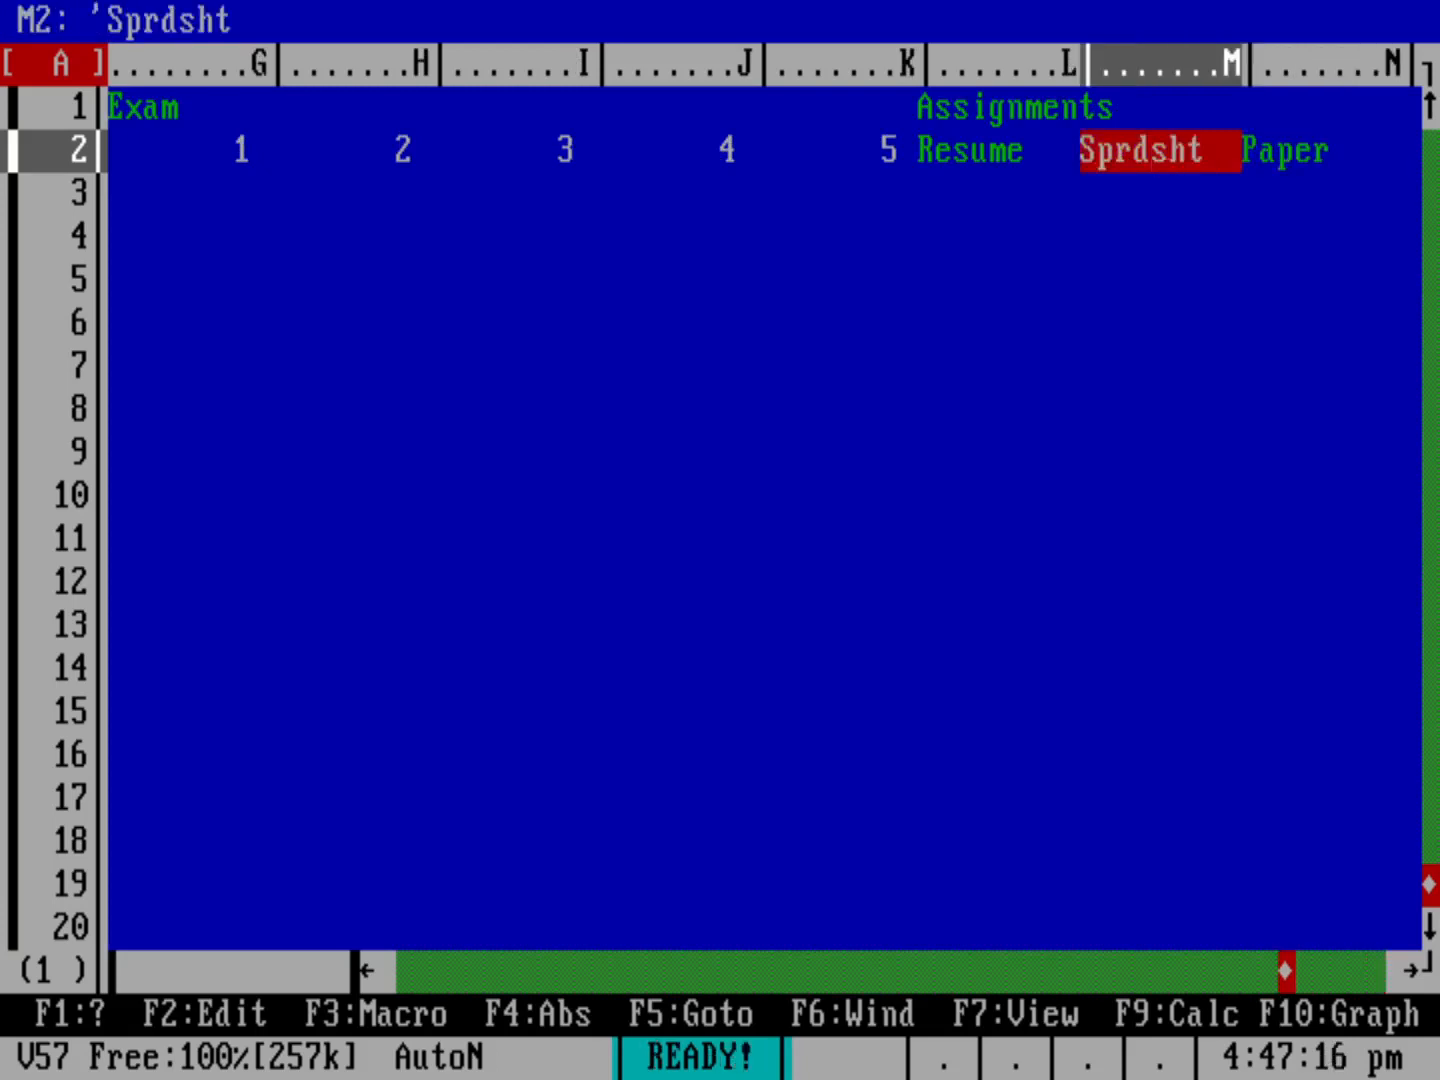
- Set the width of the column range A1..K1 to 4, with 0 columns to skip
key(Up)
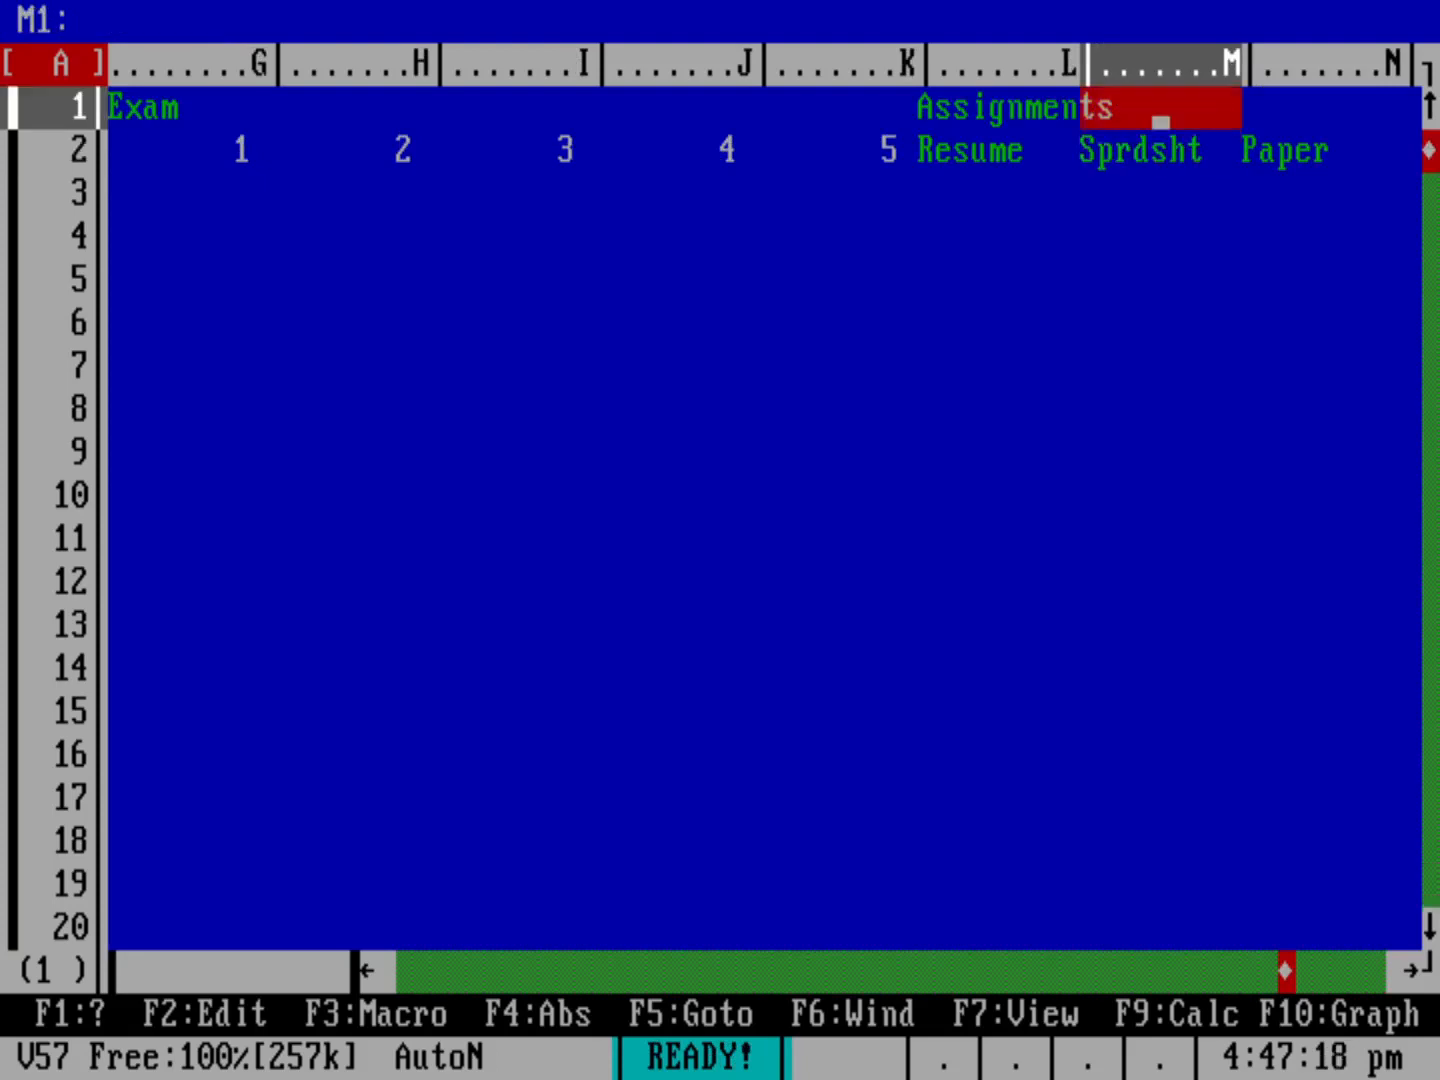
key(Left)
key(Left)
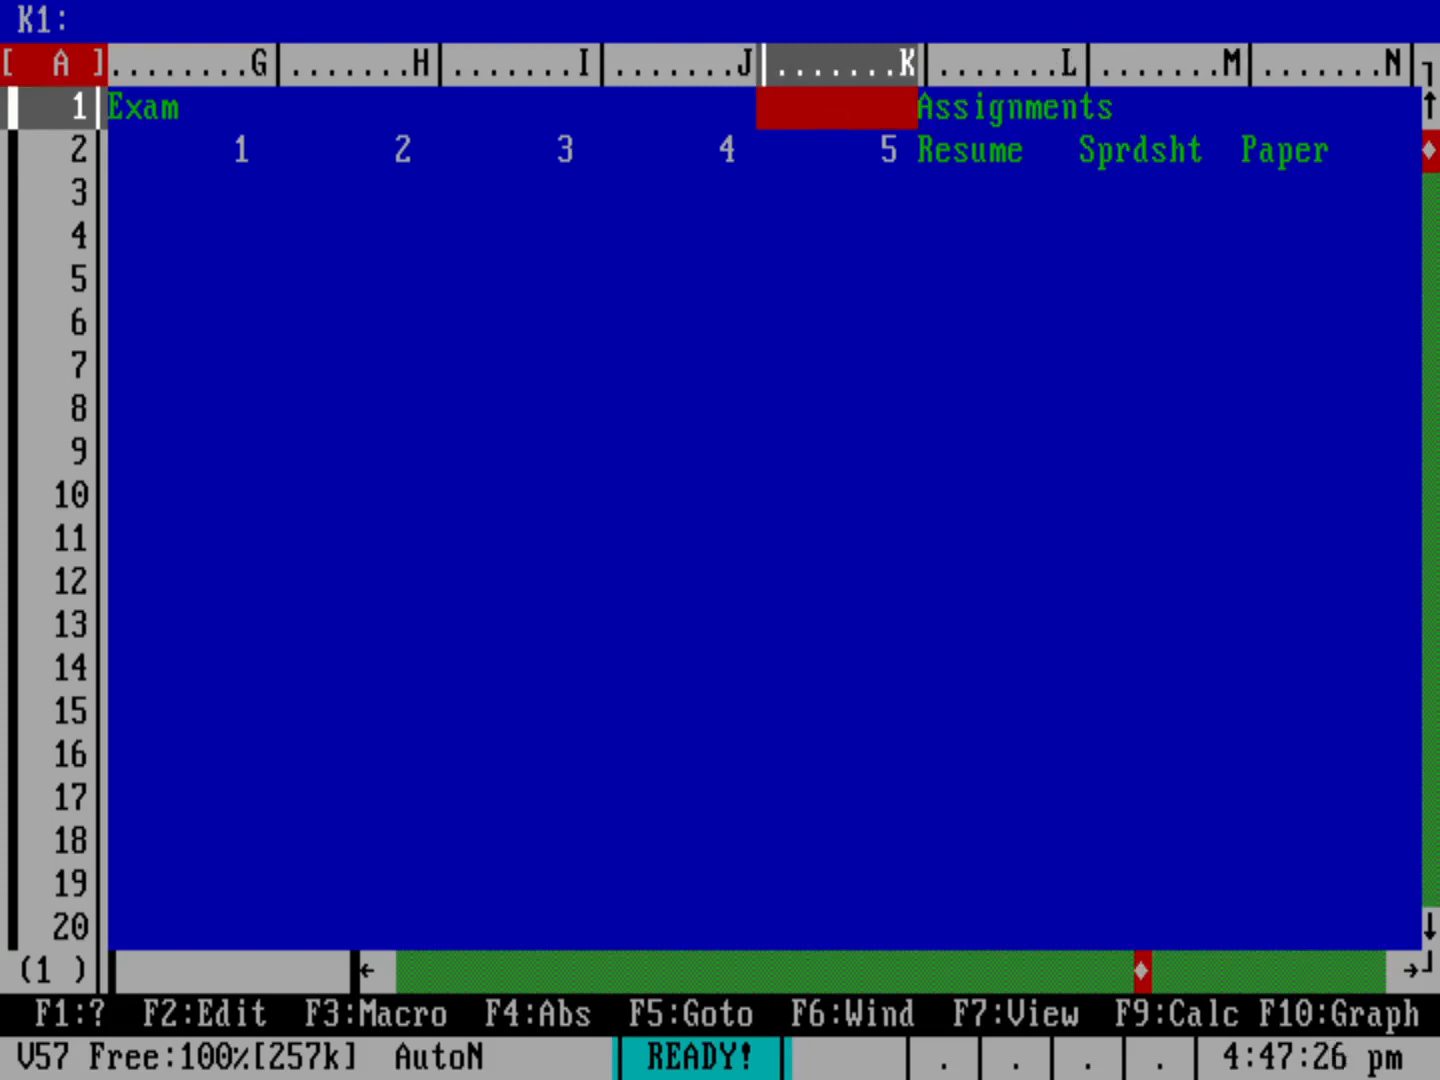
key(slash)
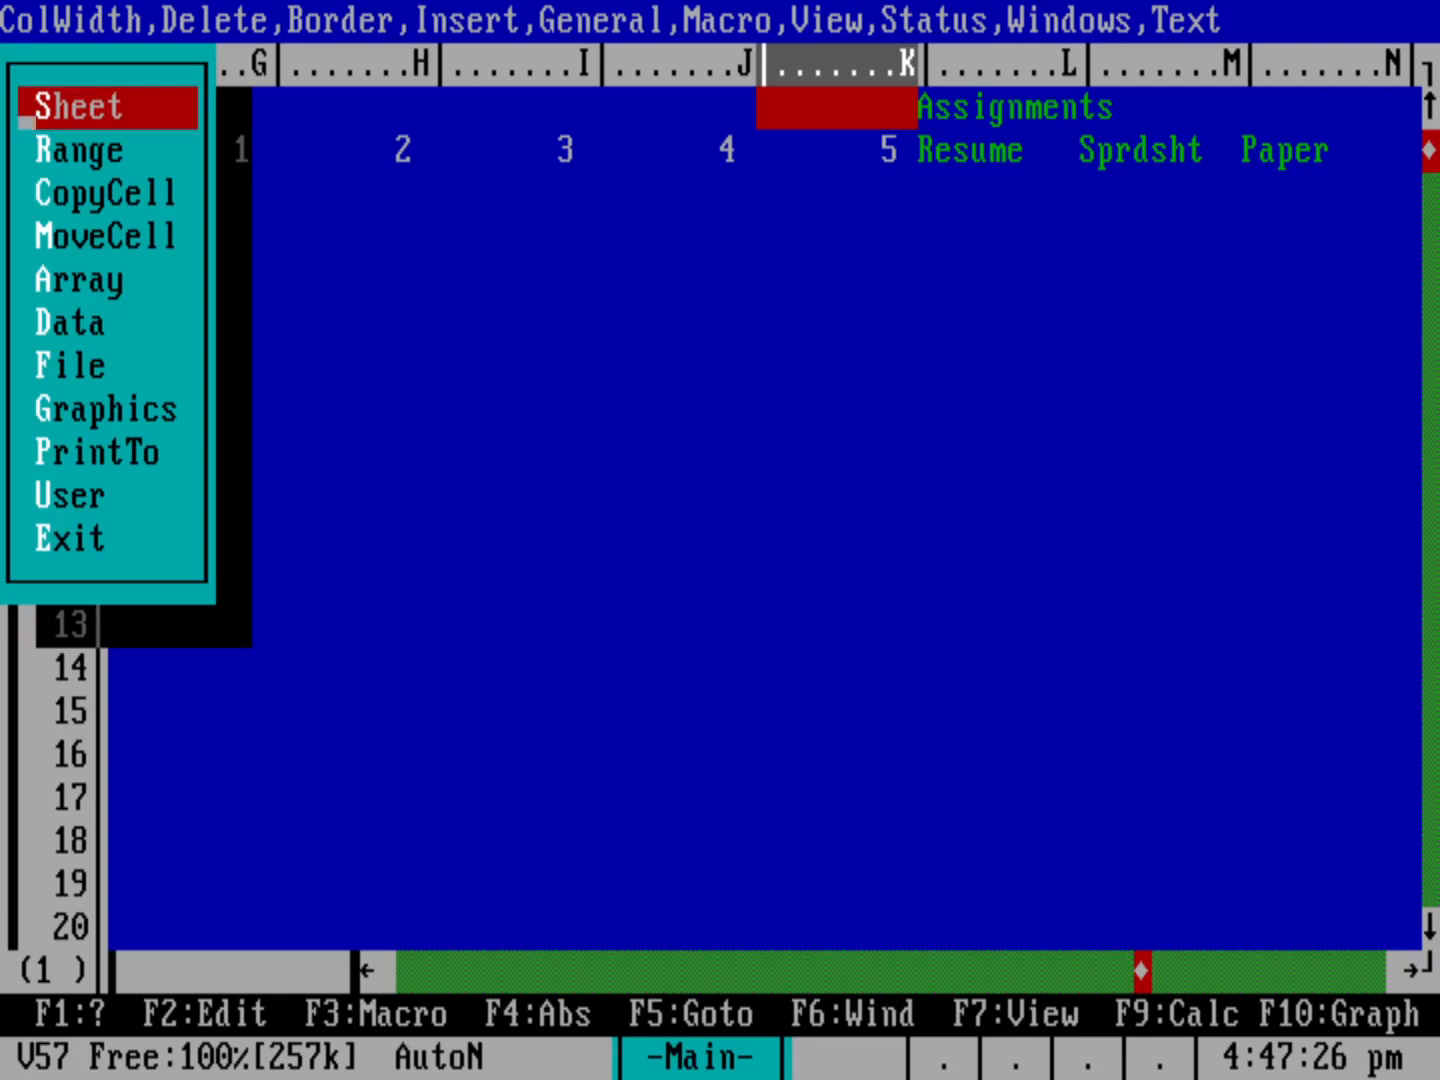
key(Return)
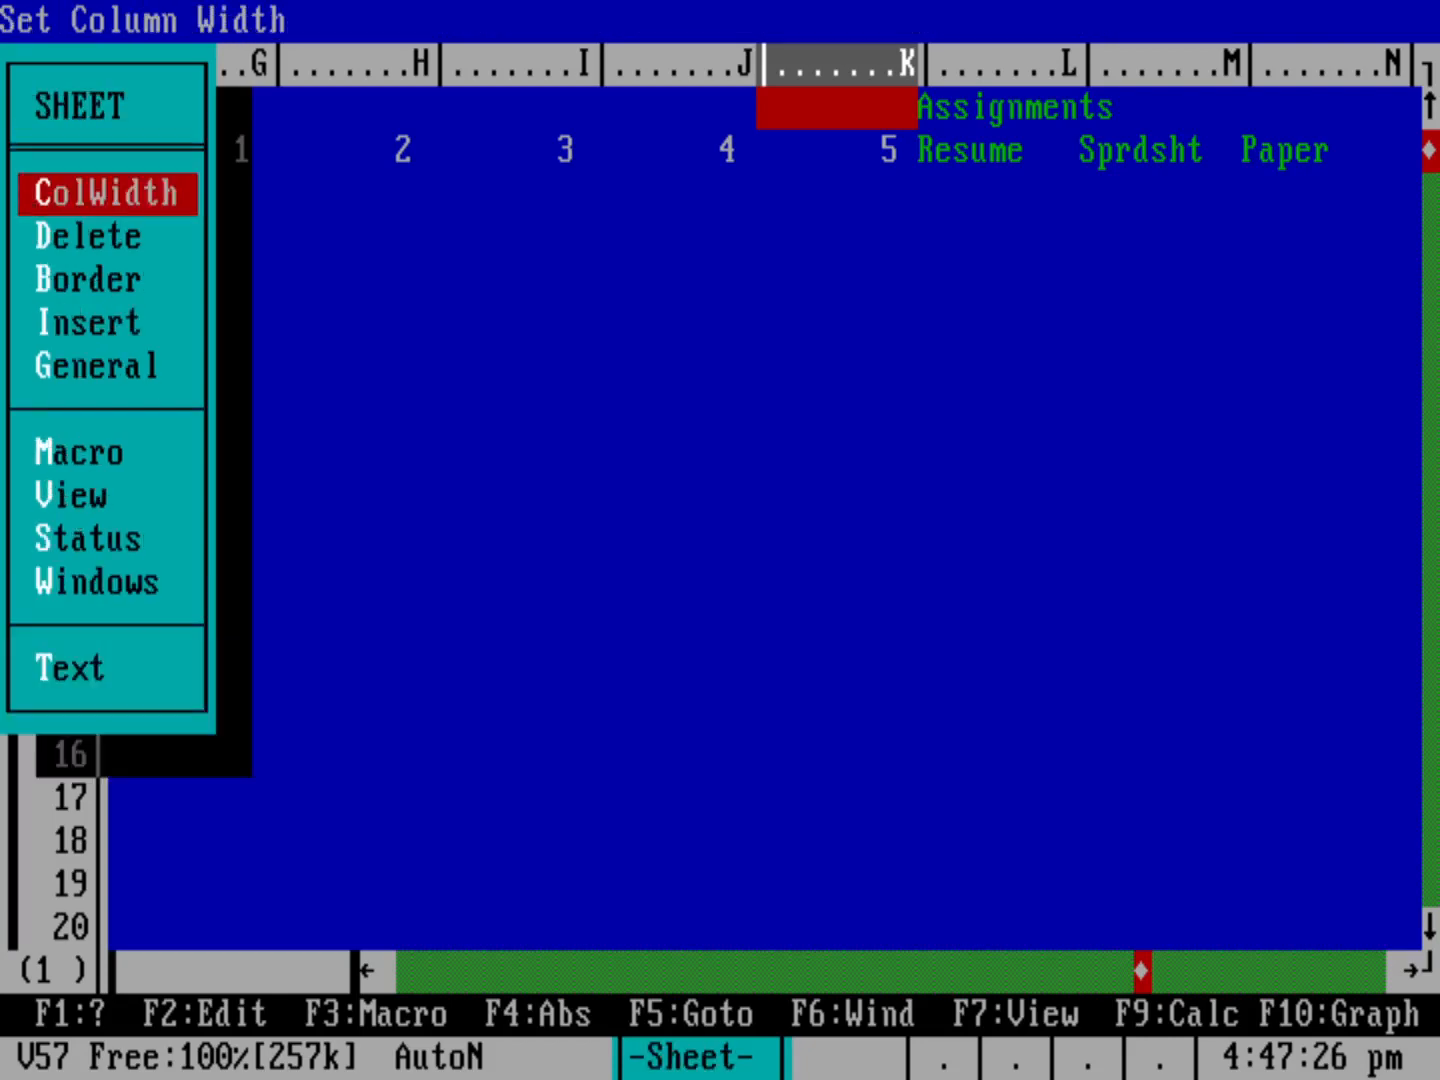
key(Return)
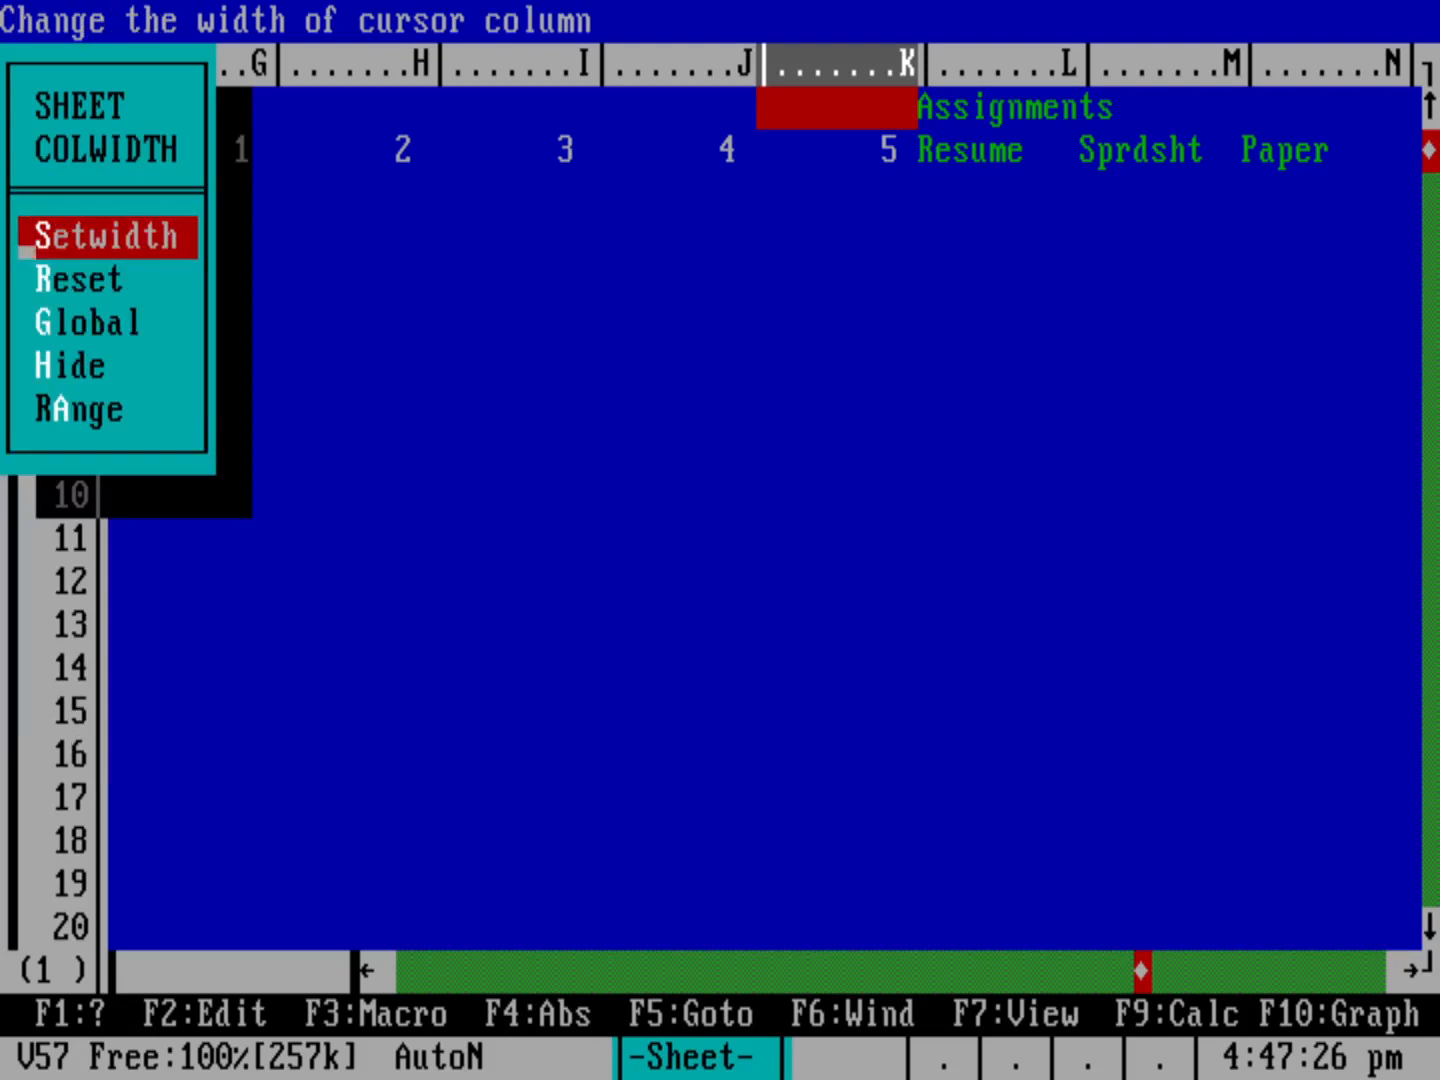
key(Down)
key(Down)
key(Down)
key(Down)
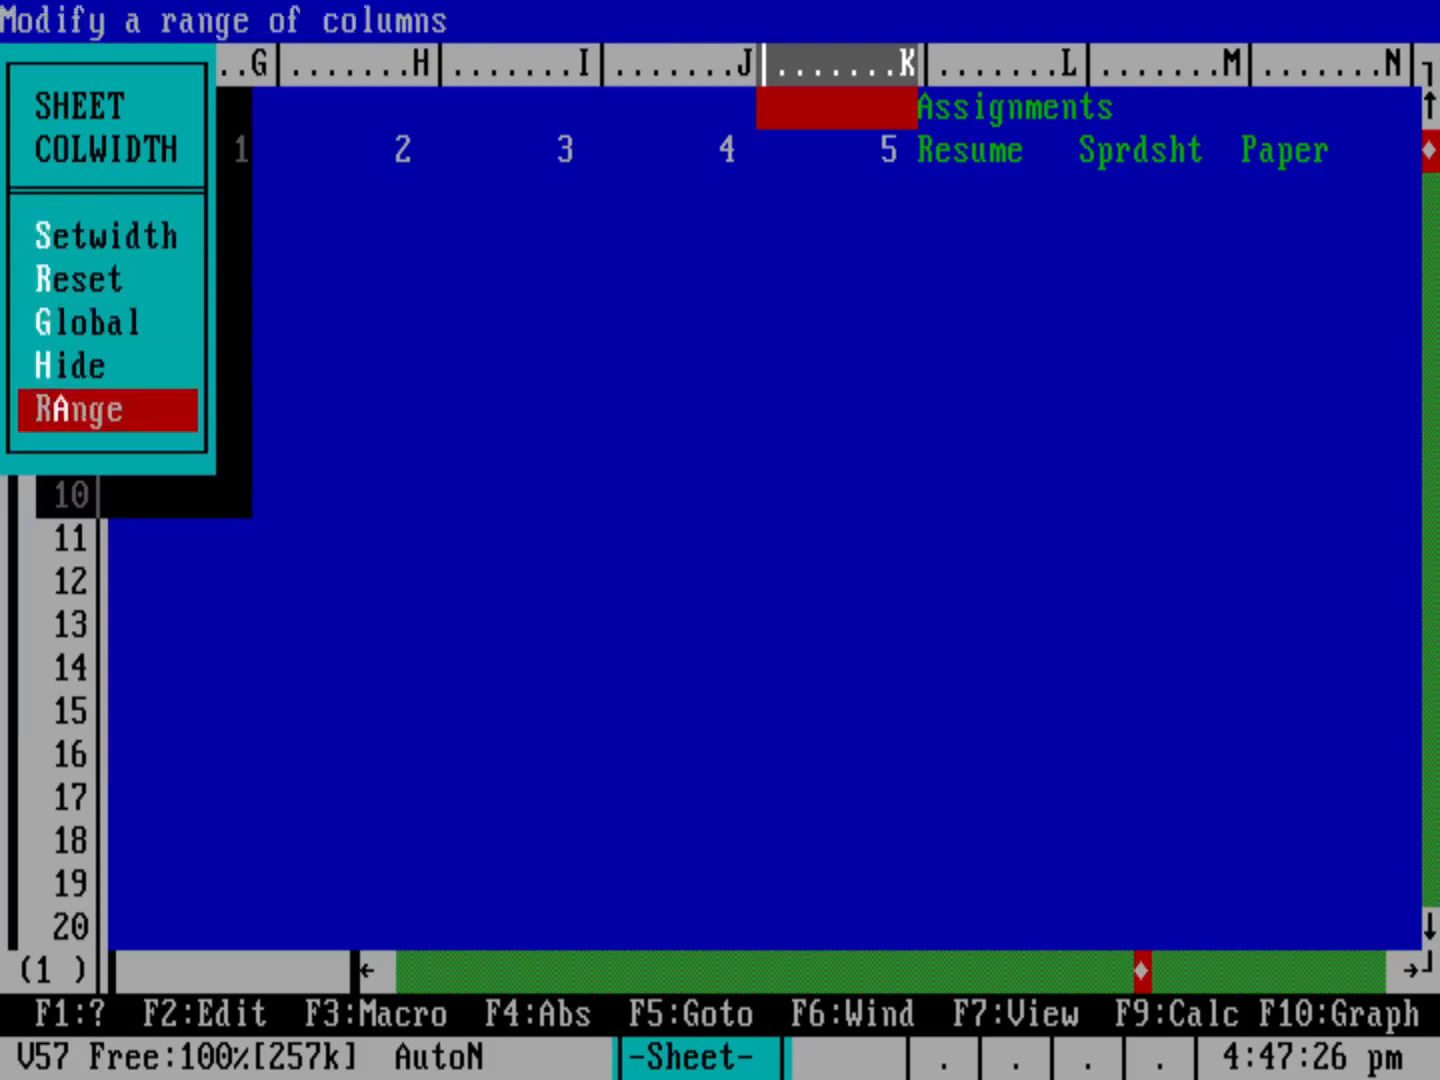
key(Return)
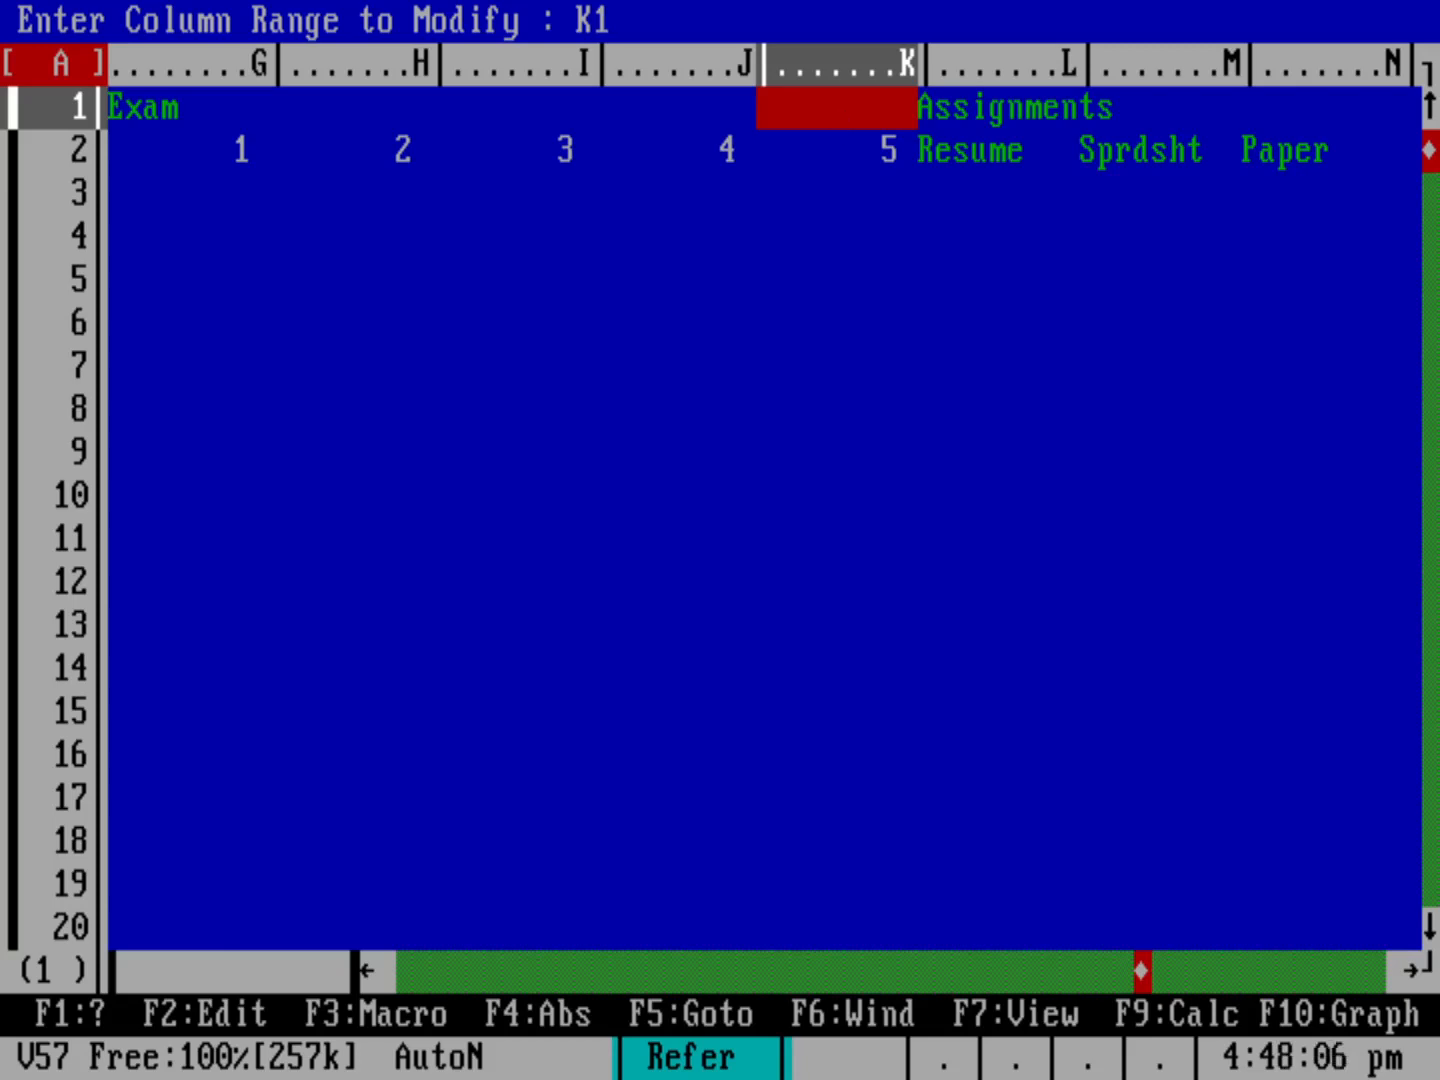
text(A1)
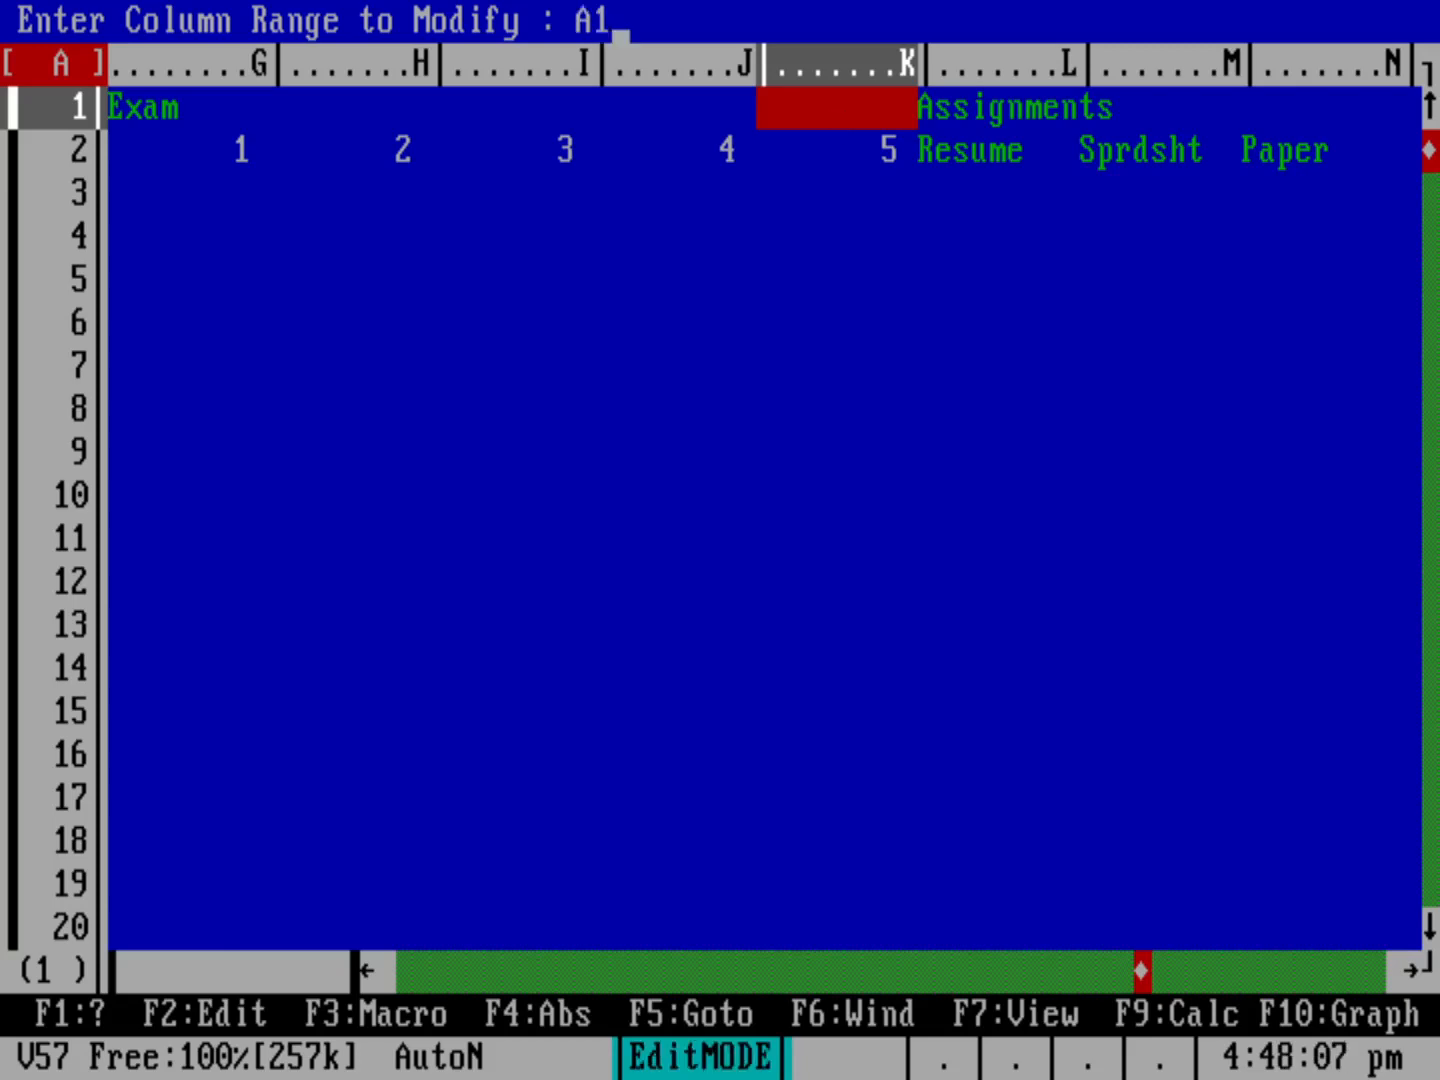
text(..K1)
key(Return)
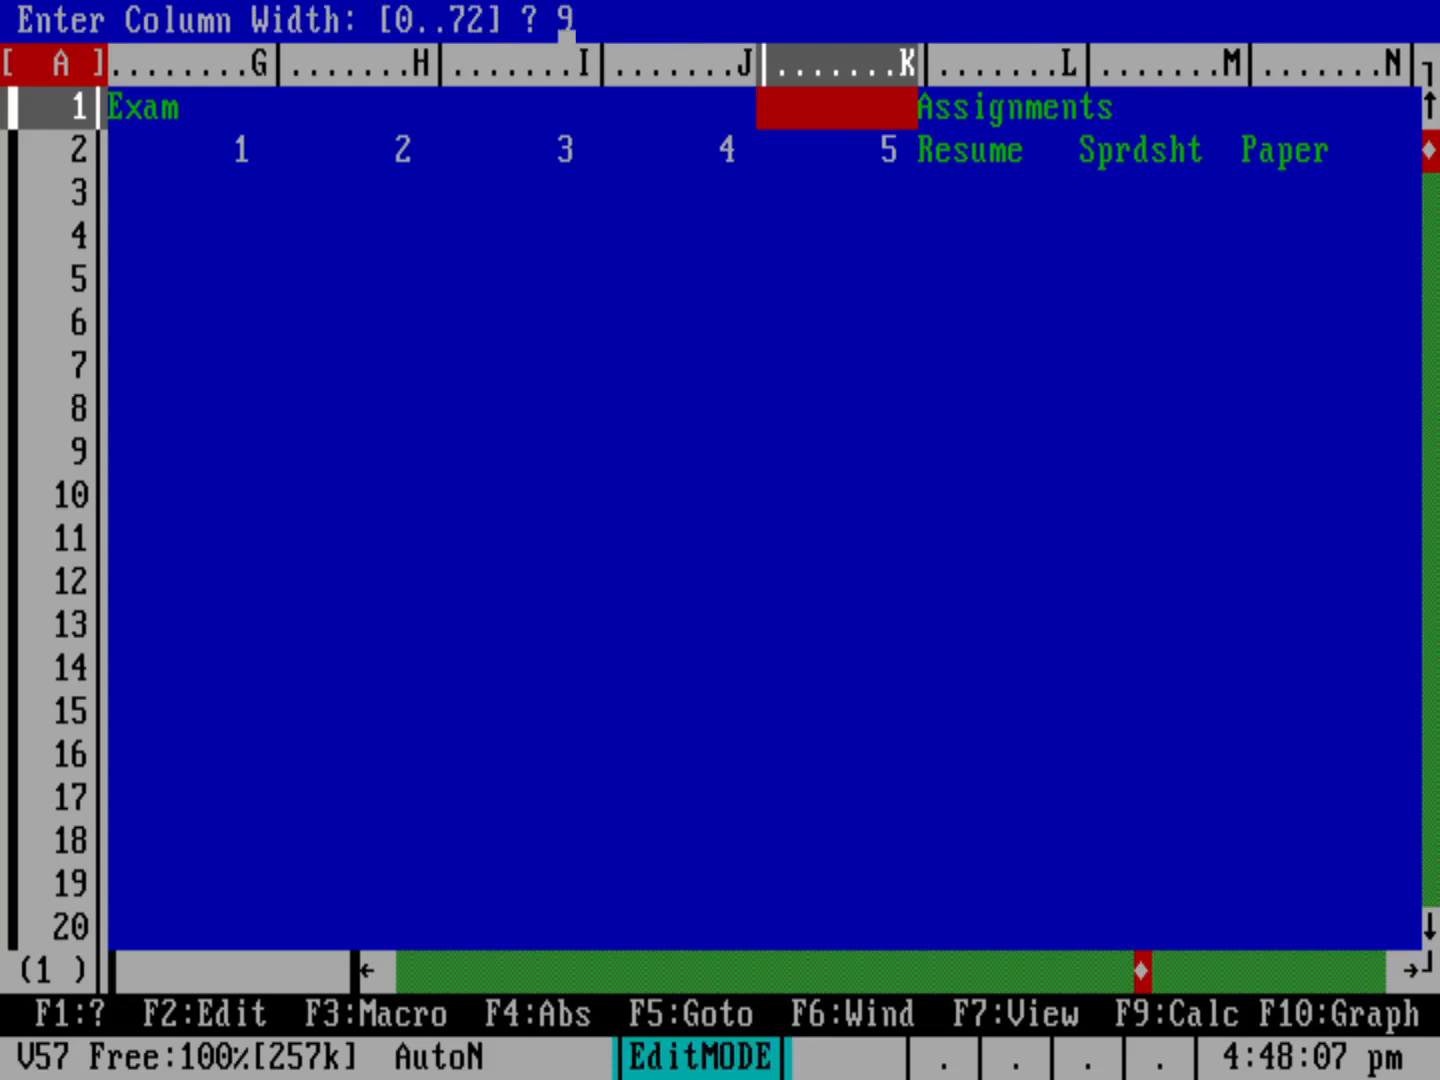
text(4)
key(Return)
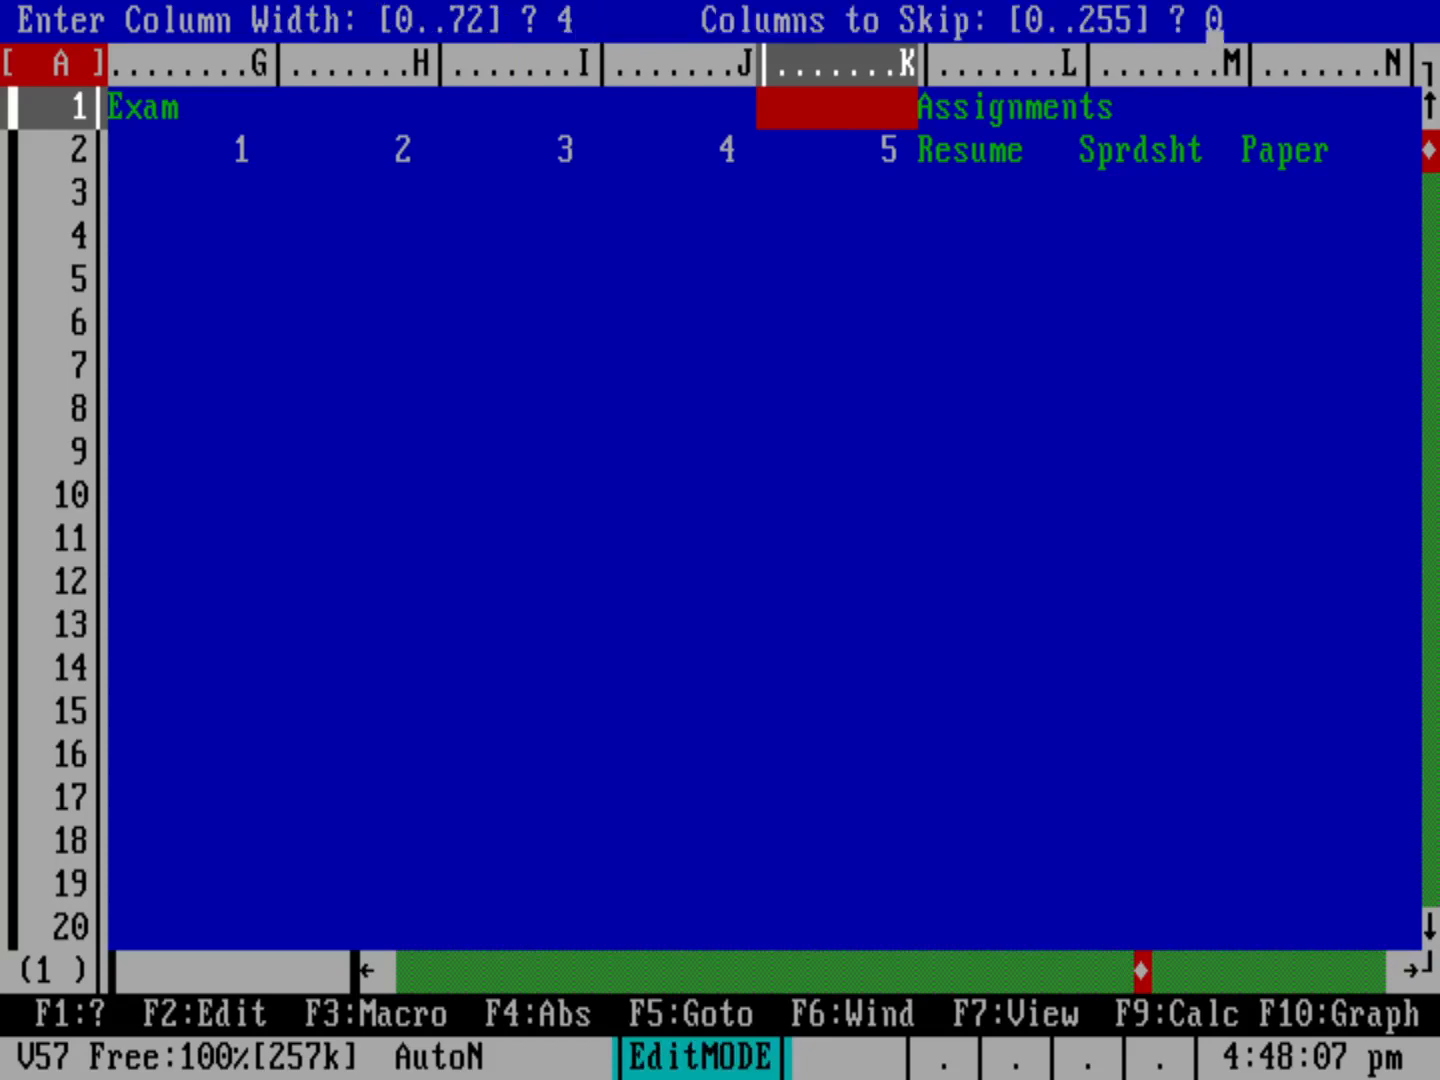
key(Return)
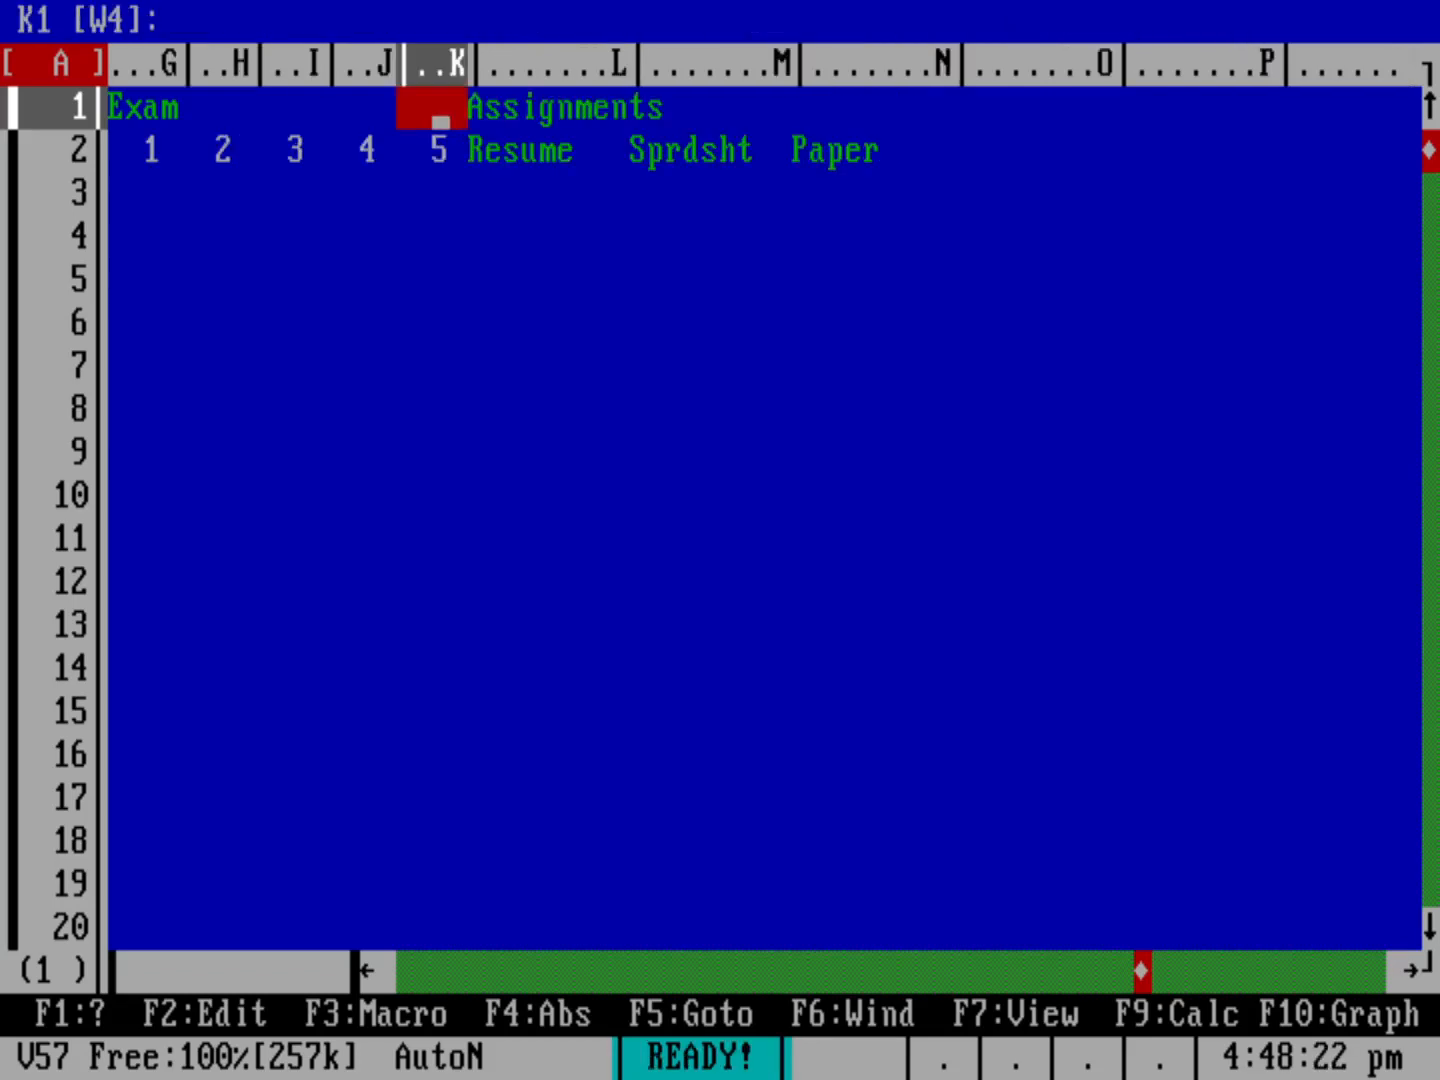
- Enter the column heading "Stu" in cell A2, in front of the quiz numbers
key(Right)
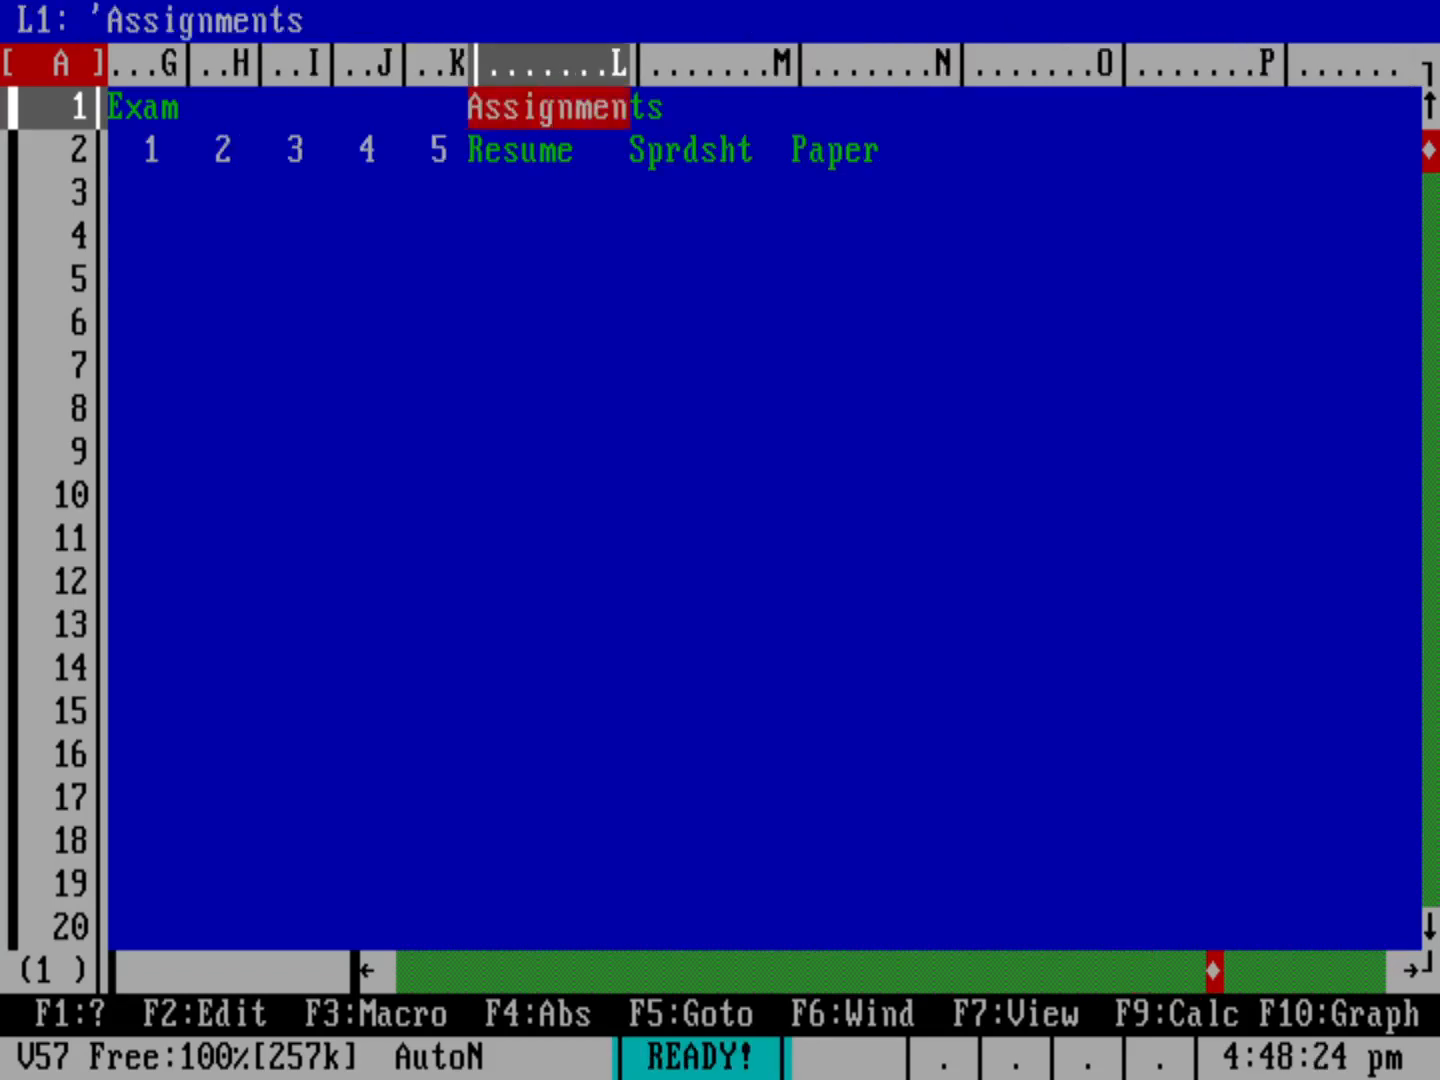
key(Right)
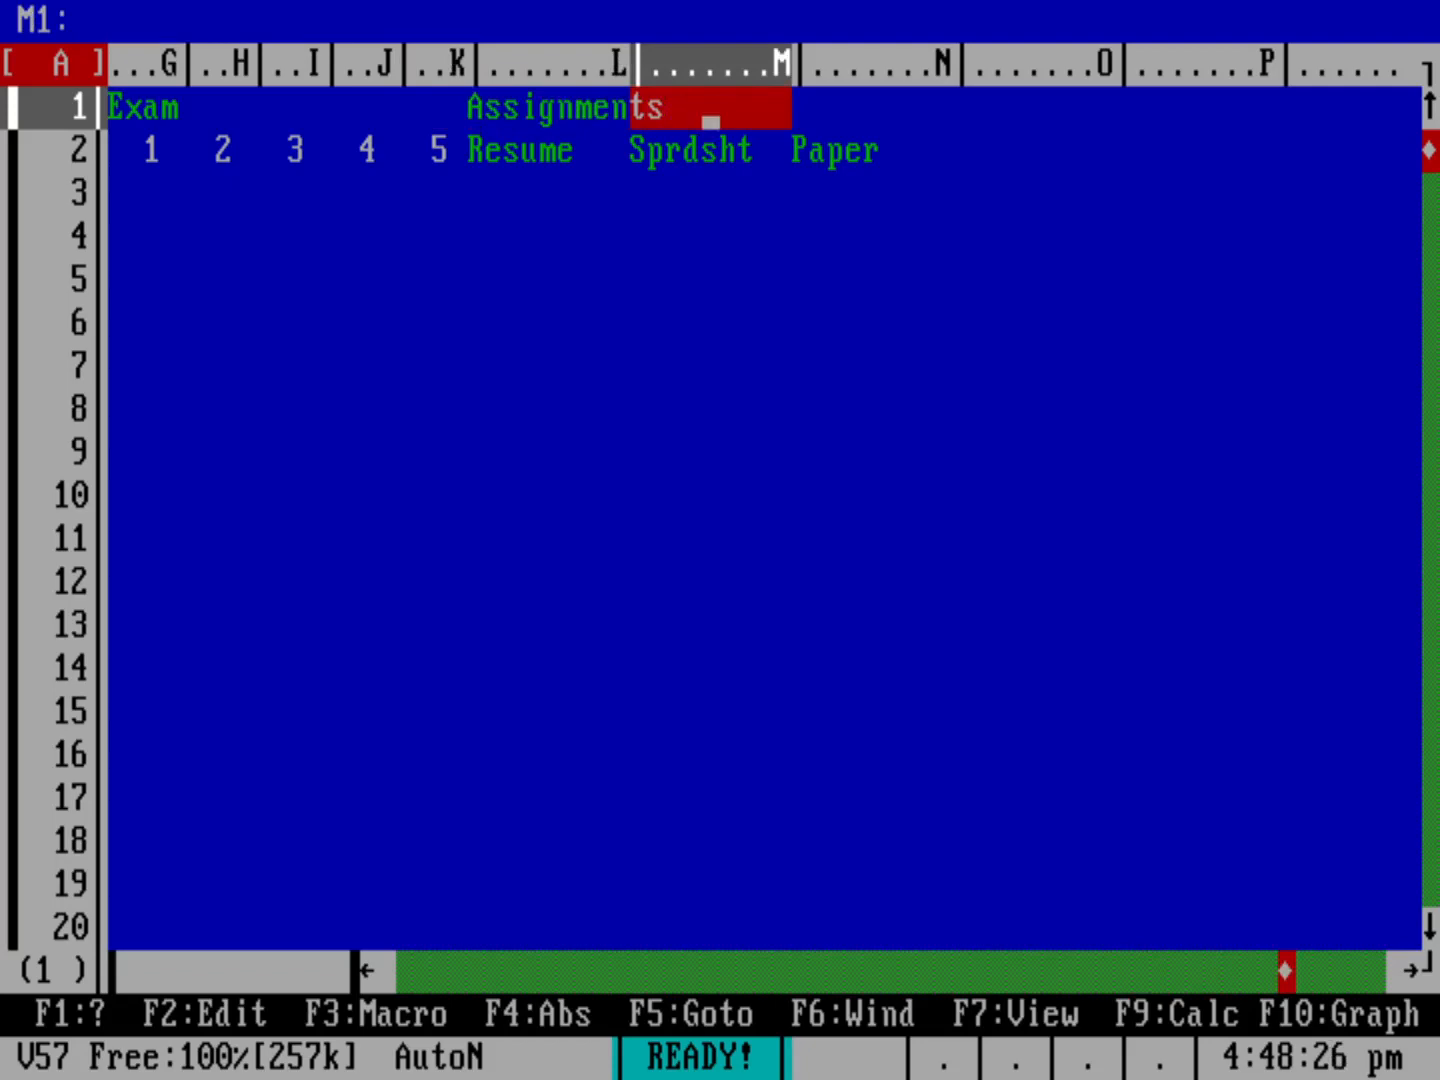
key(Right)
key(Left)
key(Left)
key(Left)
key(Left)
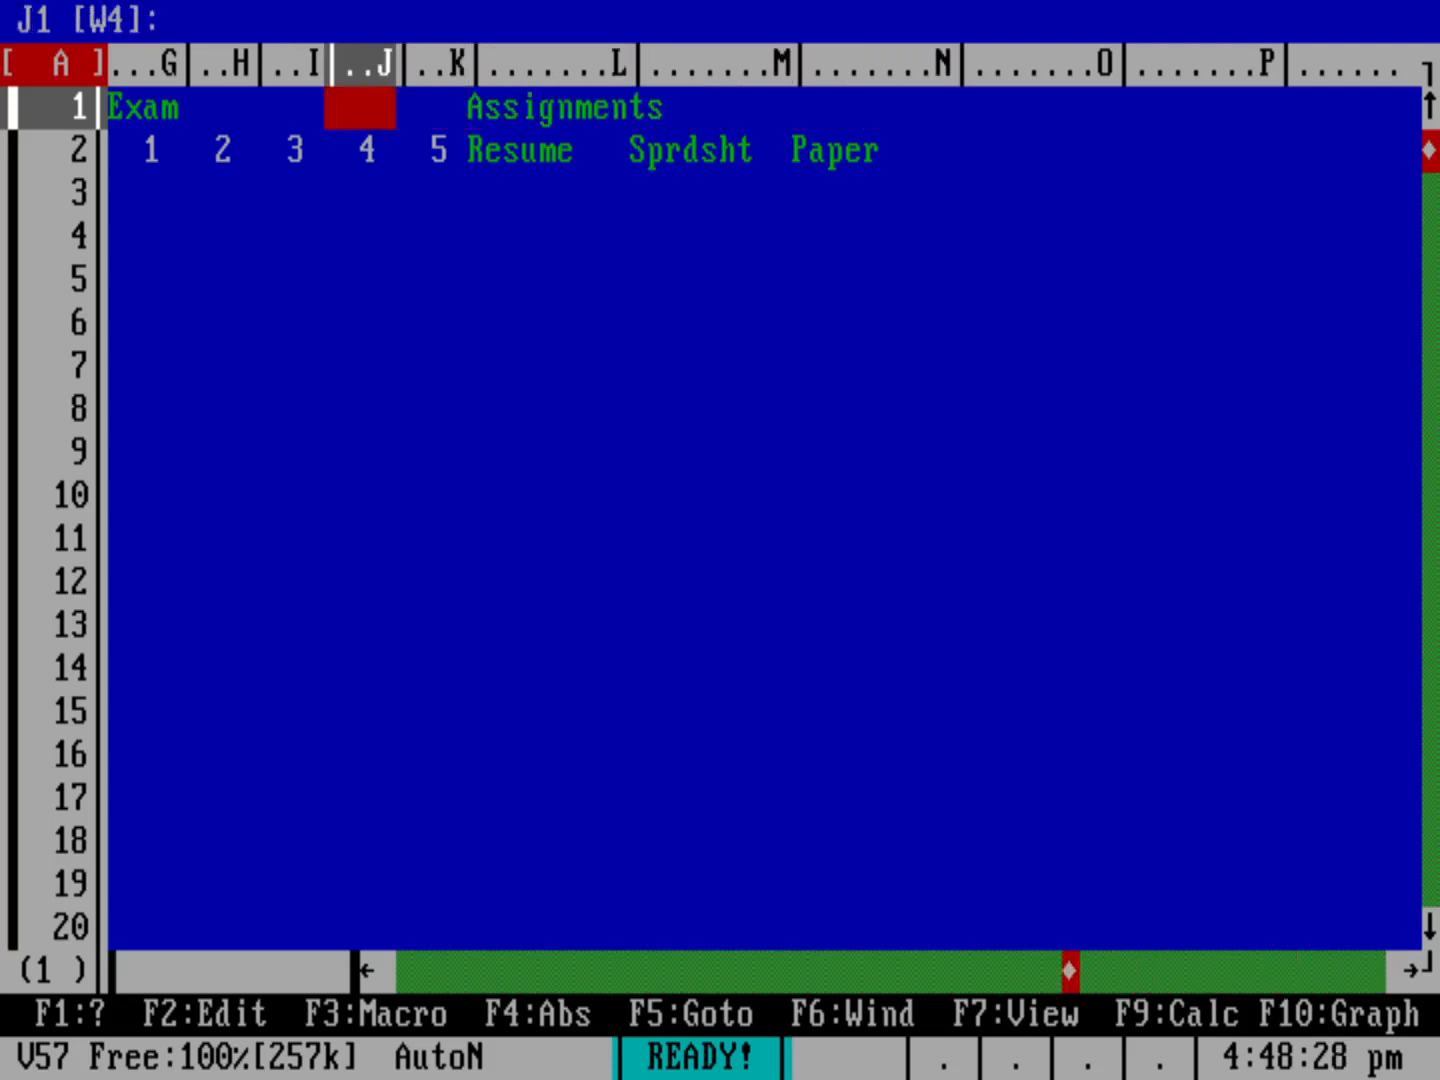
key(Left)
key(Left)
key(Left)
key(Left)
key(Left)
key(Left)
key(Left)
key(Left)
key(Left)
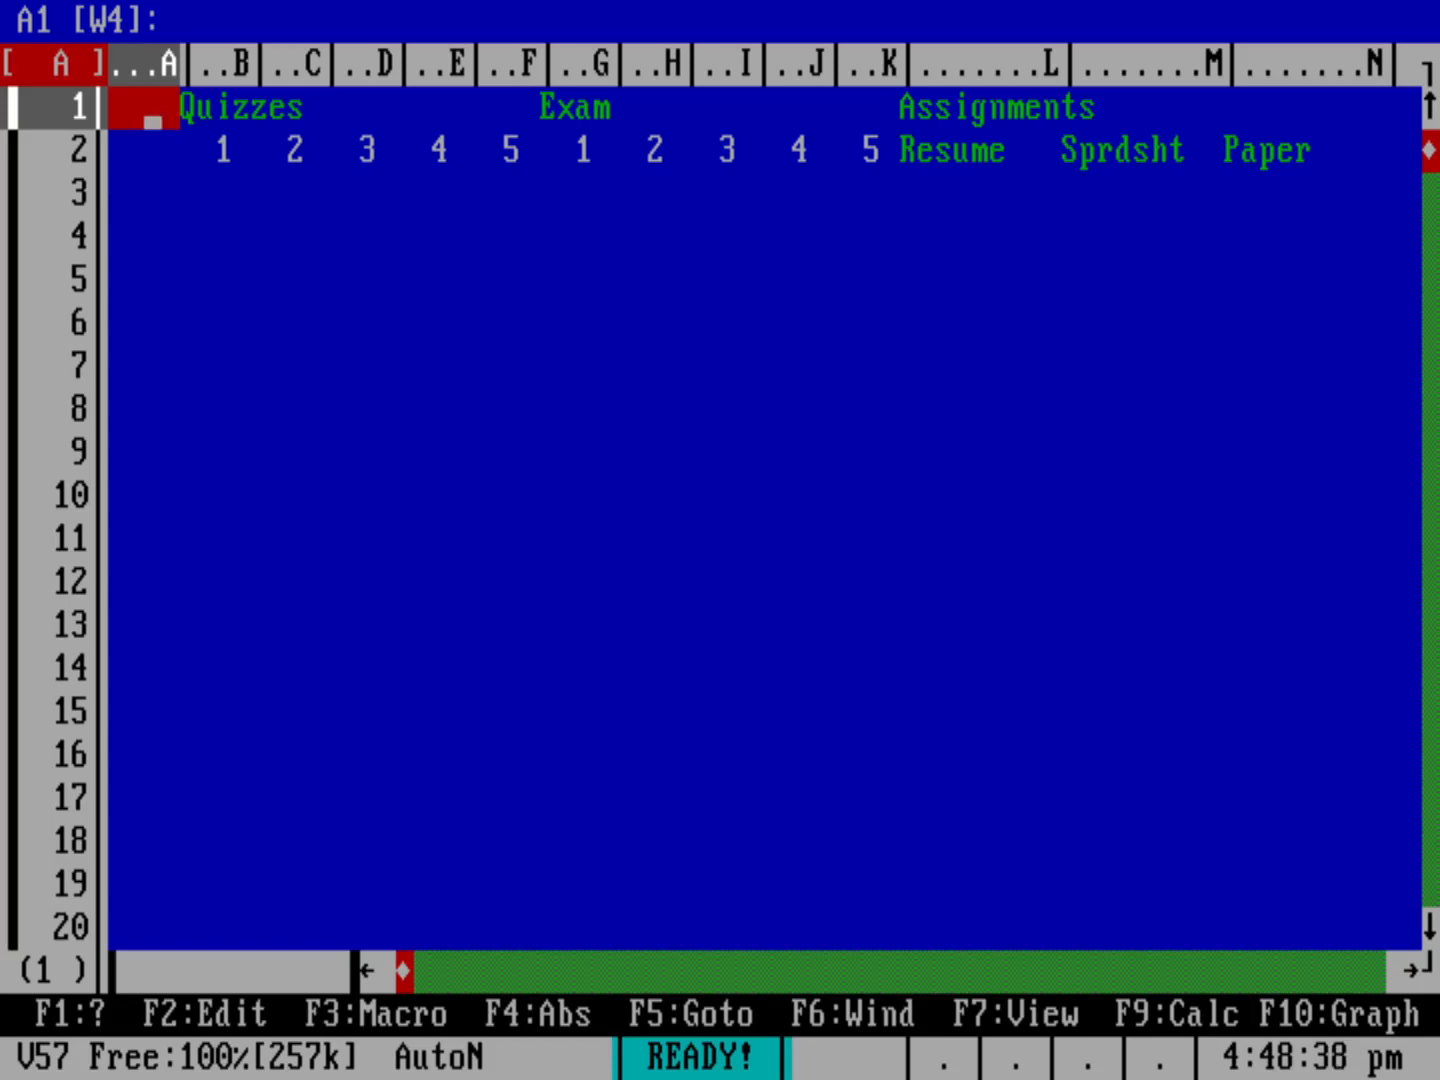
key(Down)
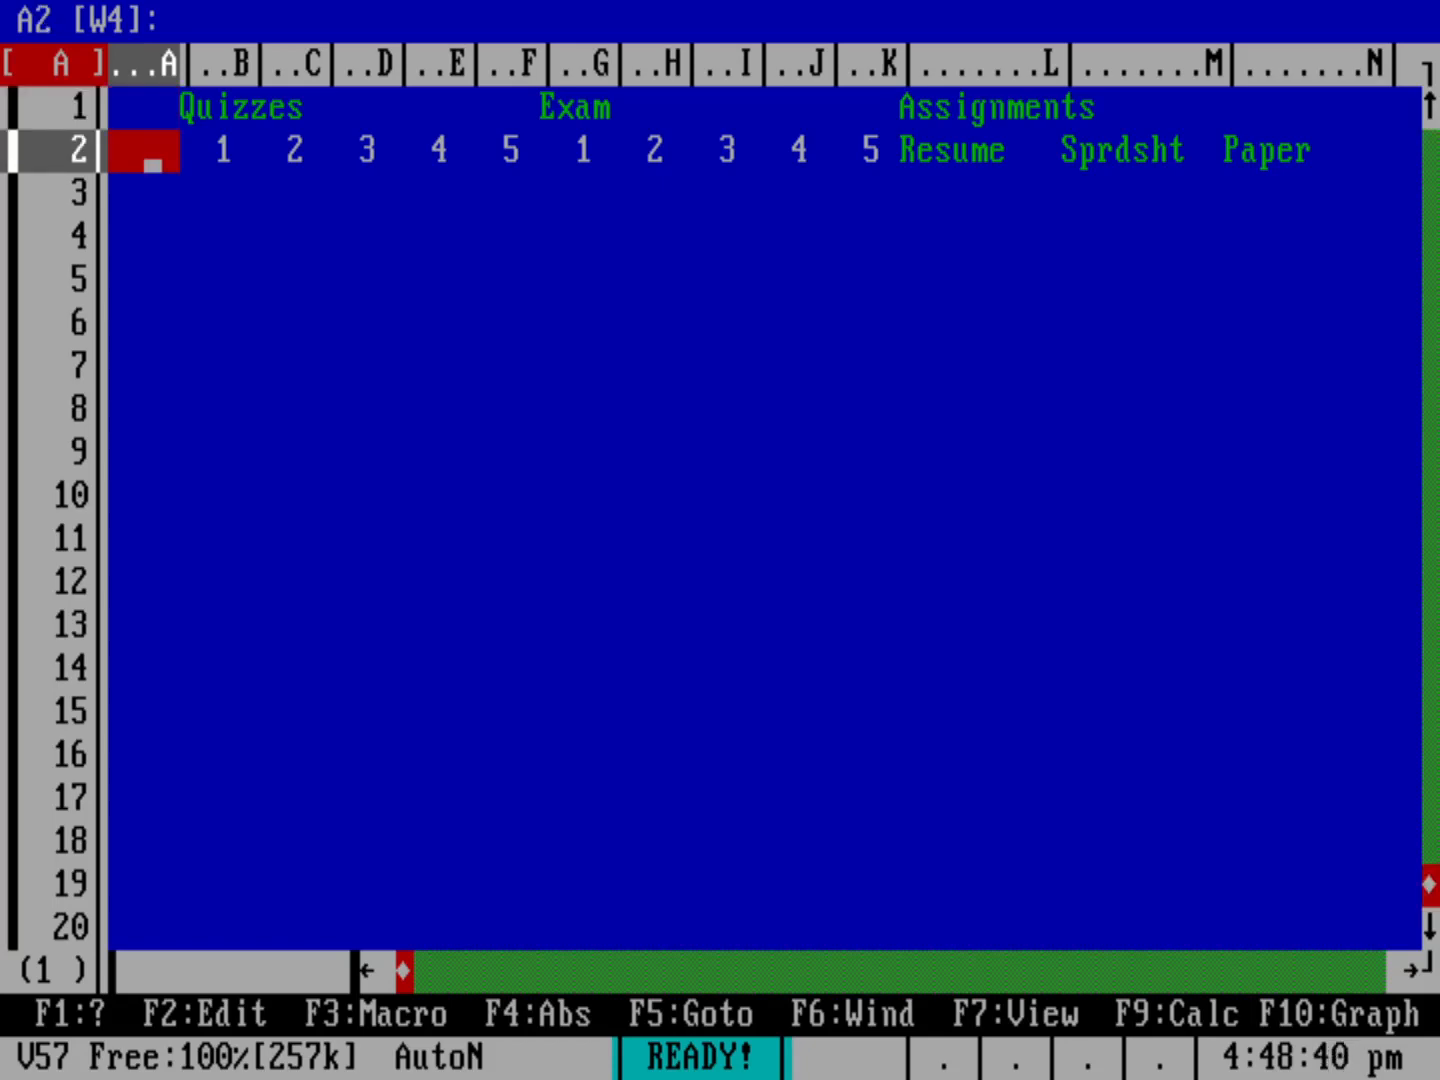
text(Stu)
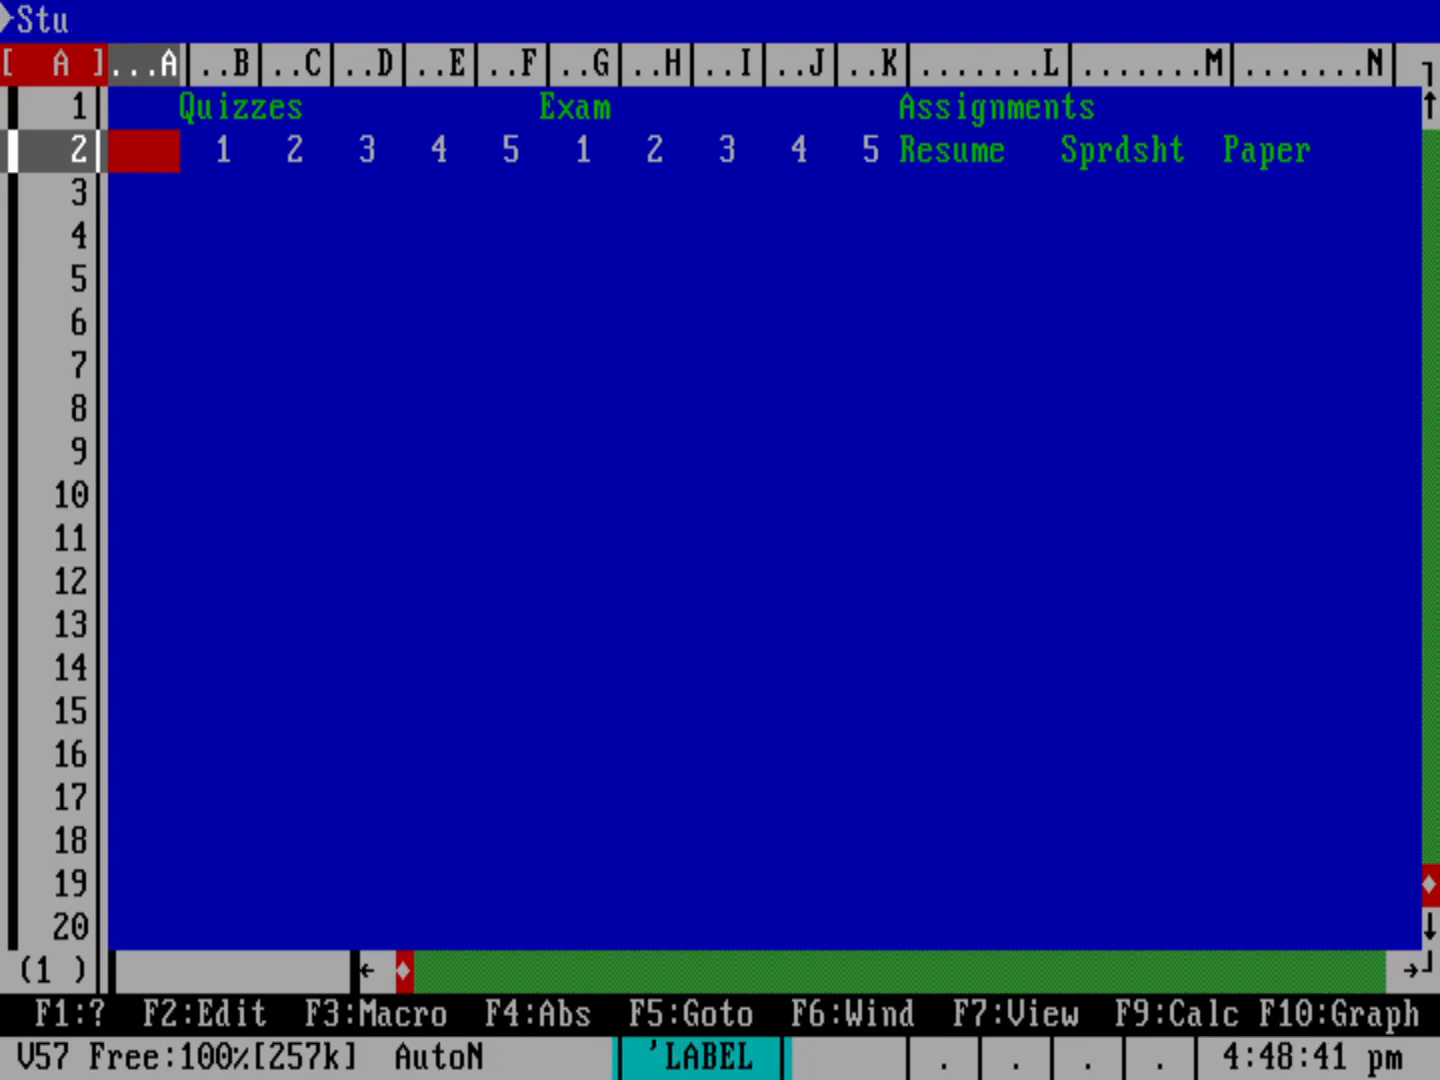
key(Down)
- Number the students 1 through 9 in cells A3 to A11, under the Stu heading
text(1)
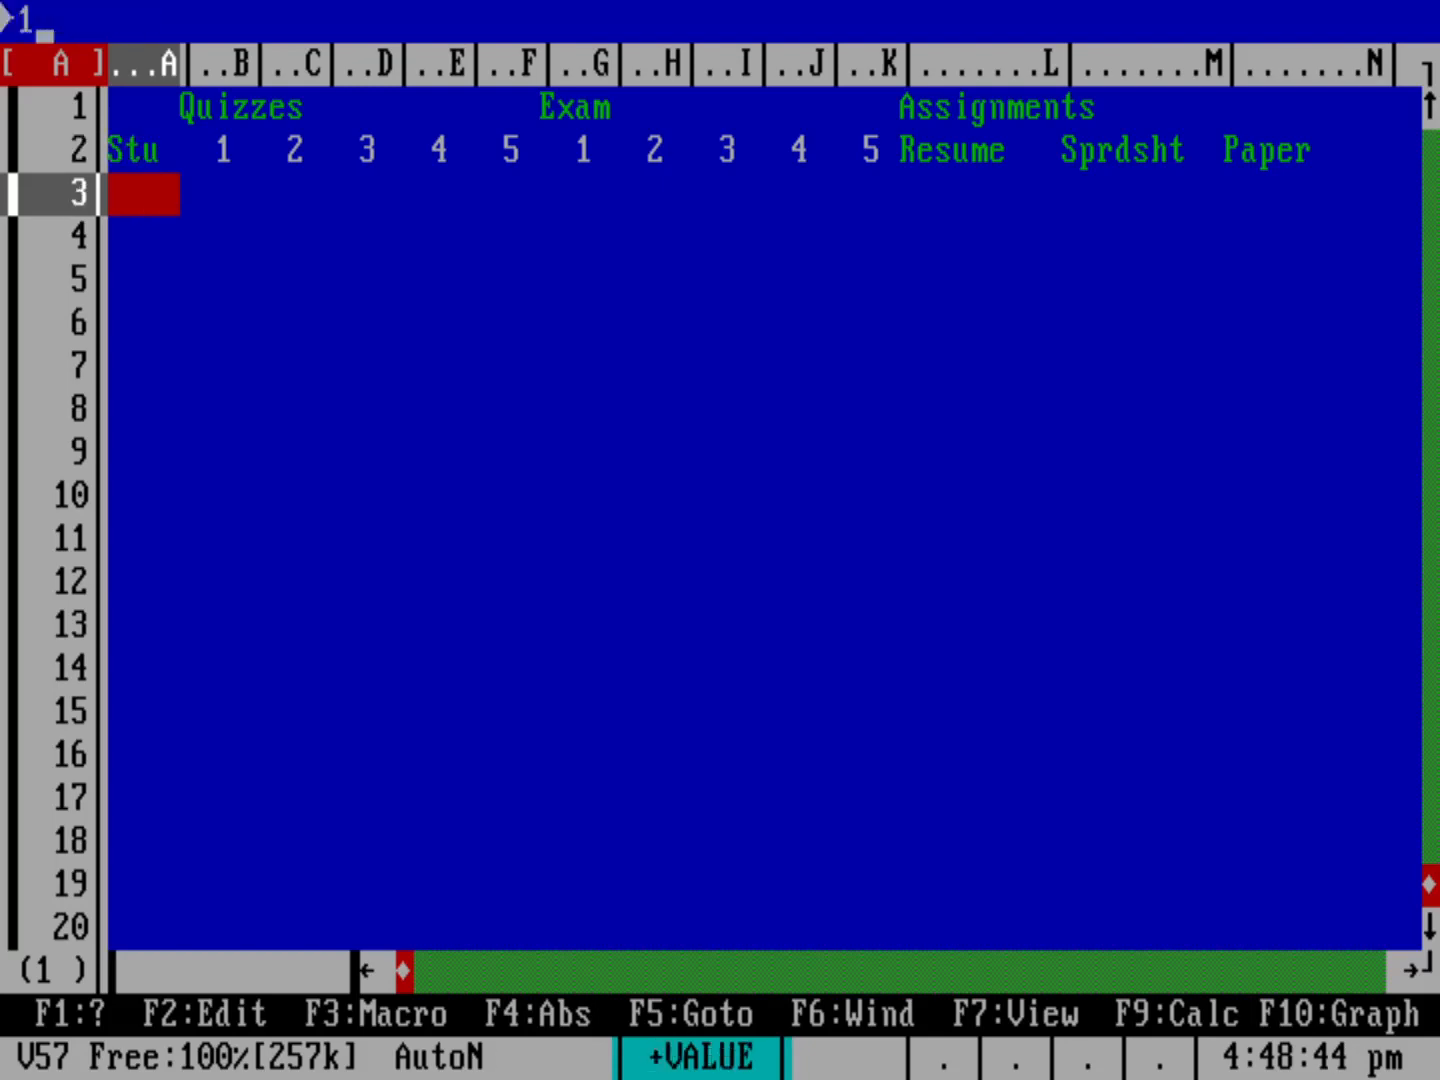
key(Down)
text(2)
key(Down)
text(3)
key(Down)
text(4)
key(Down)
text(5)
key(Down)
text(6)
key(Down)
text(7)
key(Down)
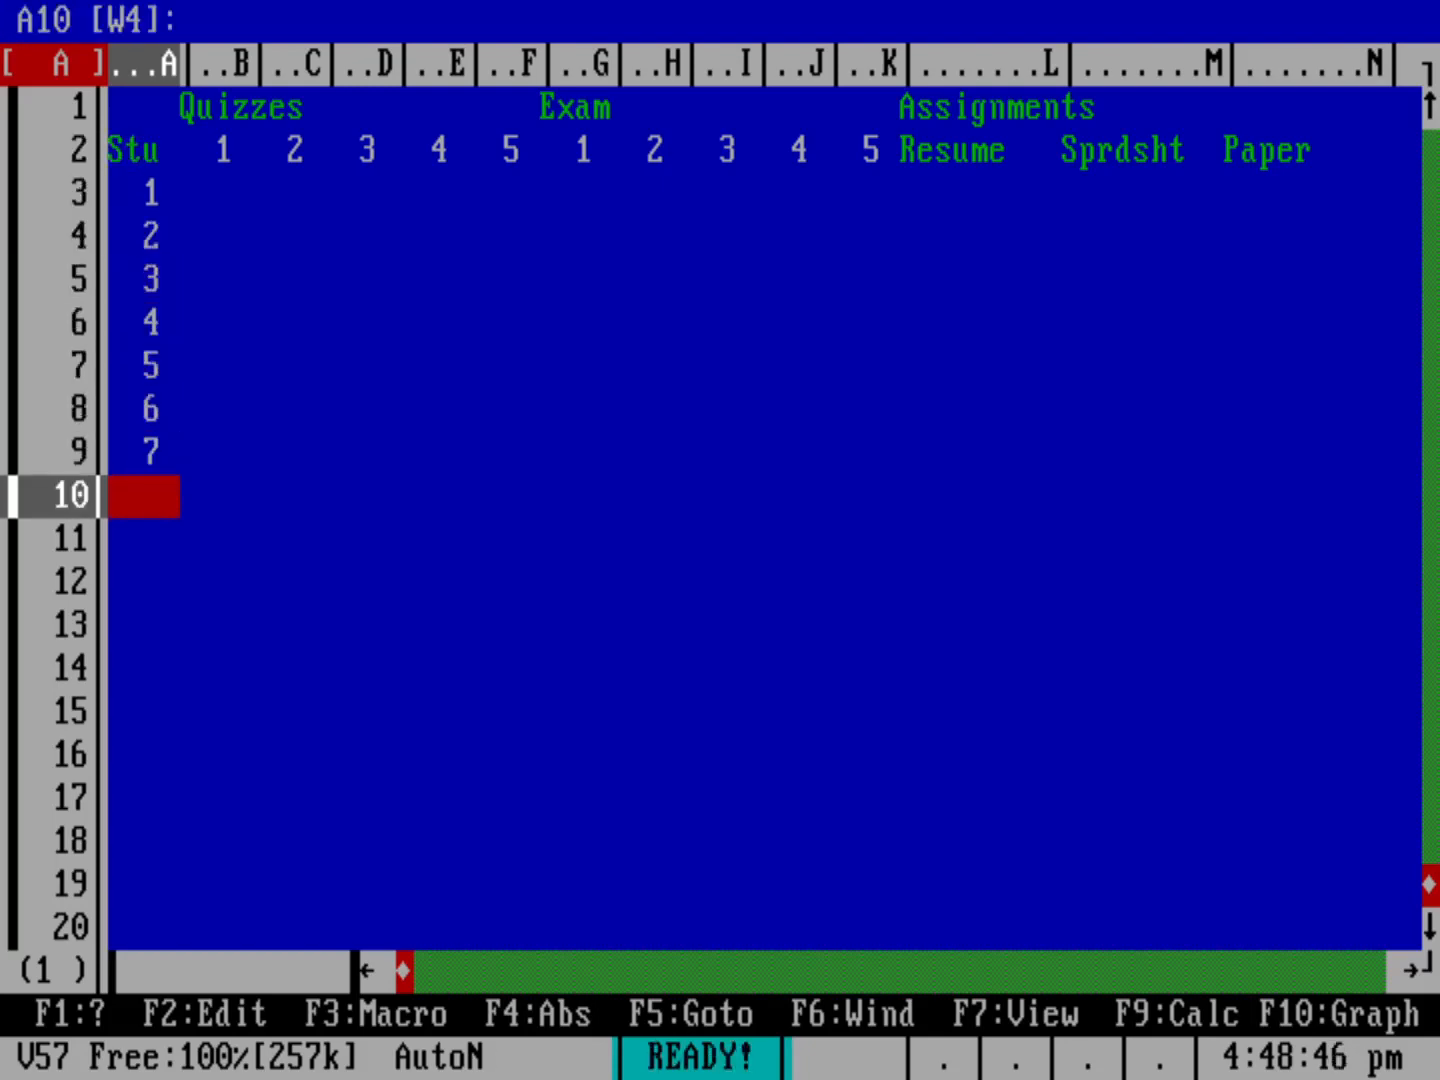
text(8)
key(Down)
text(9)
key(Down)
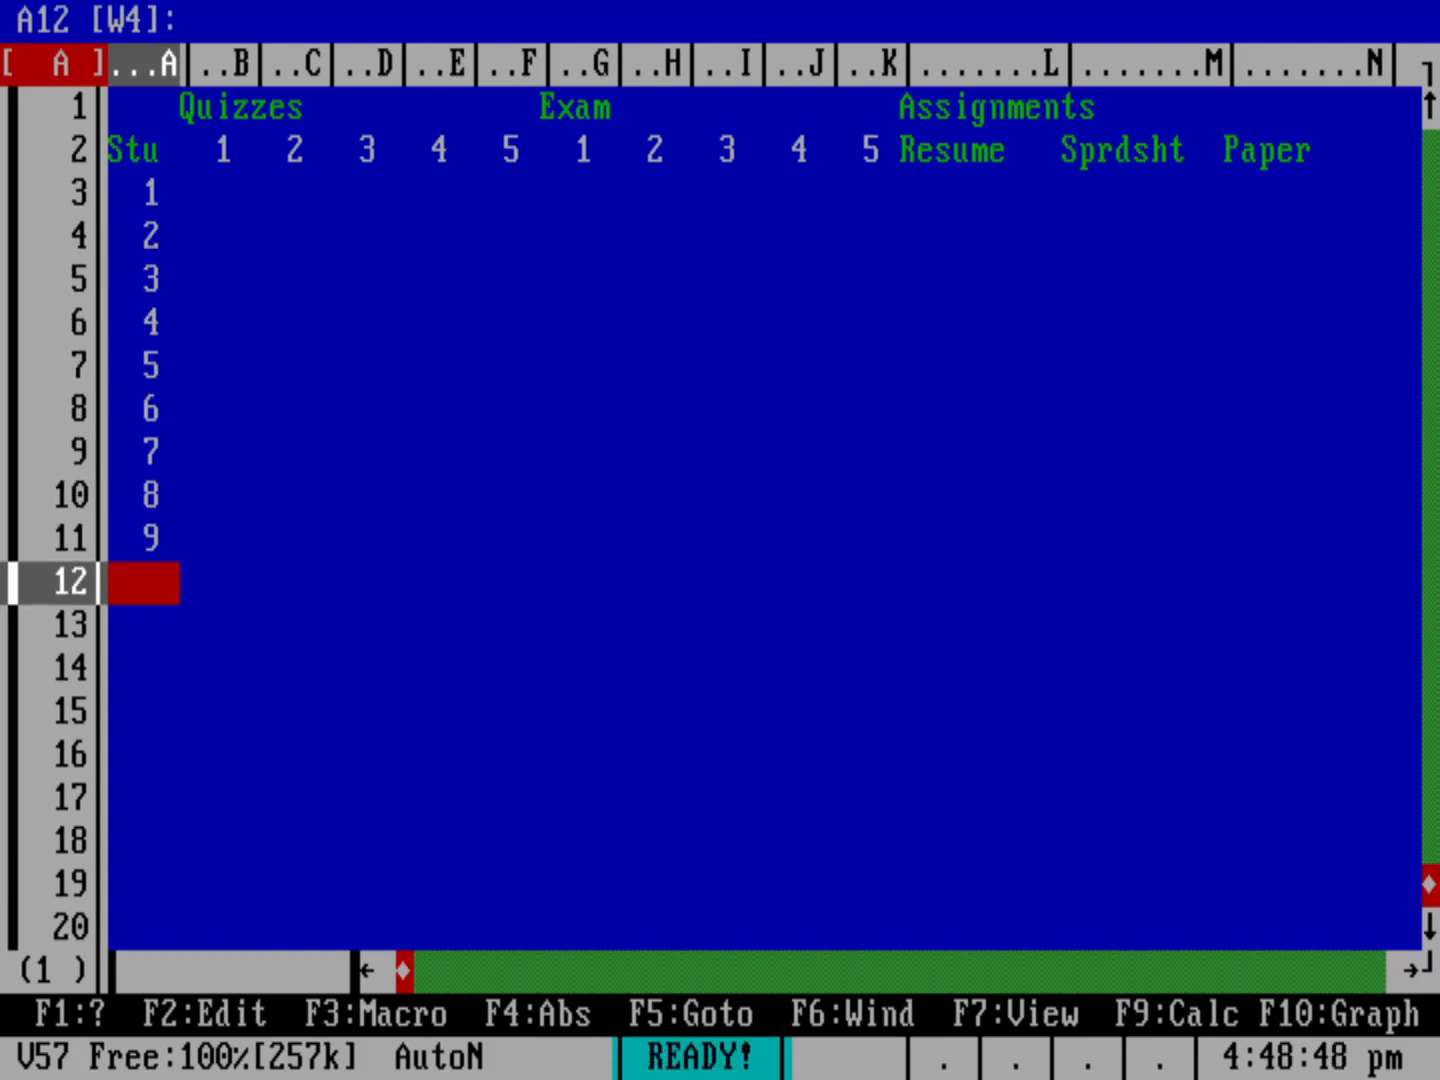
key(Right)
key(Up)
key(Up)
key(Up)
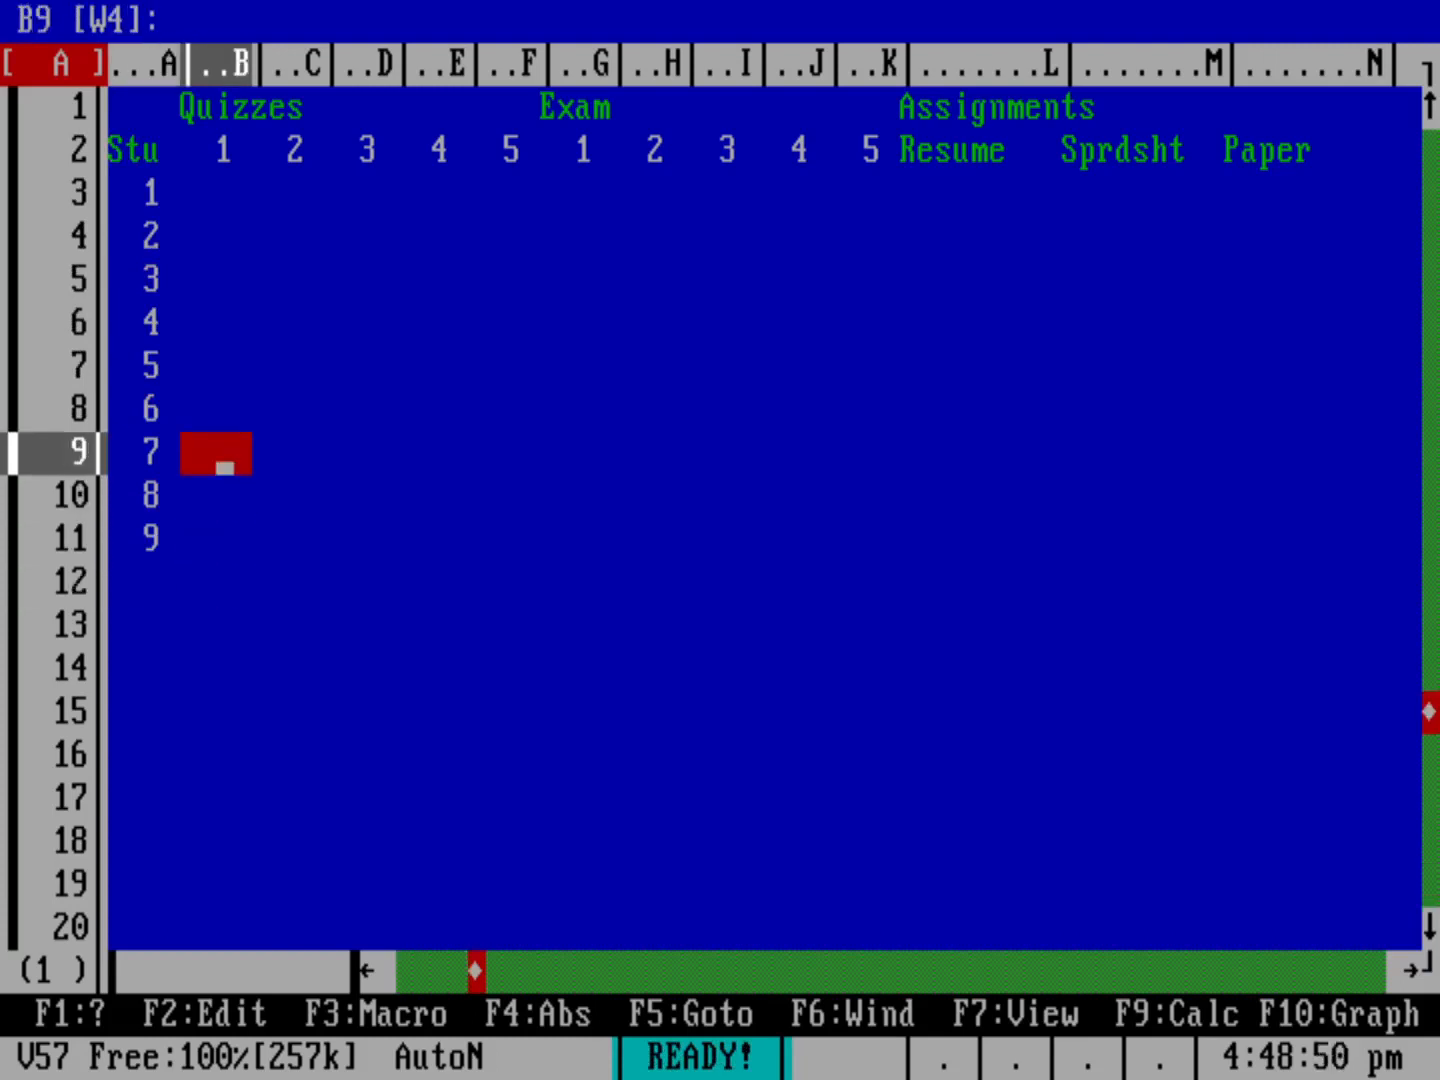
key(Up)
key(Up)
key(Up)
key(Up)
key(Up)
key(Up)
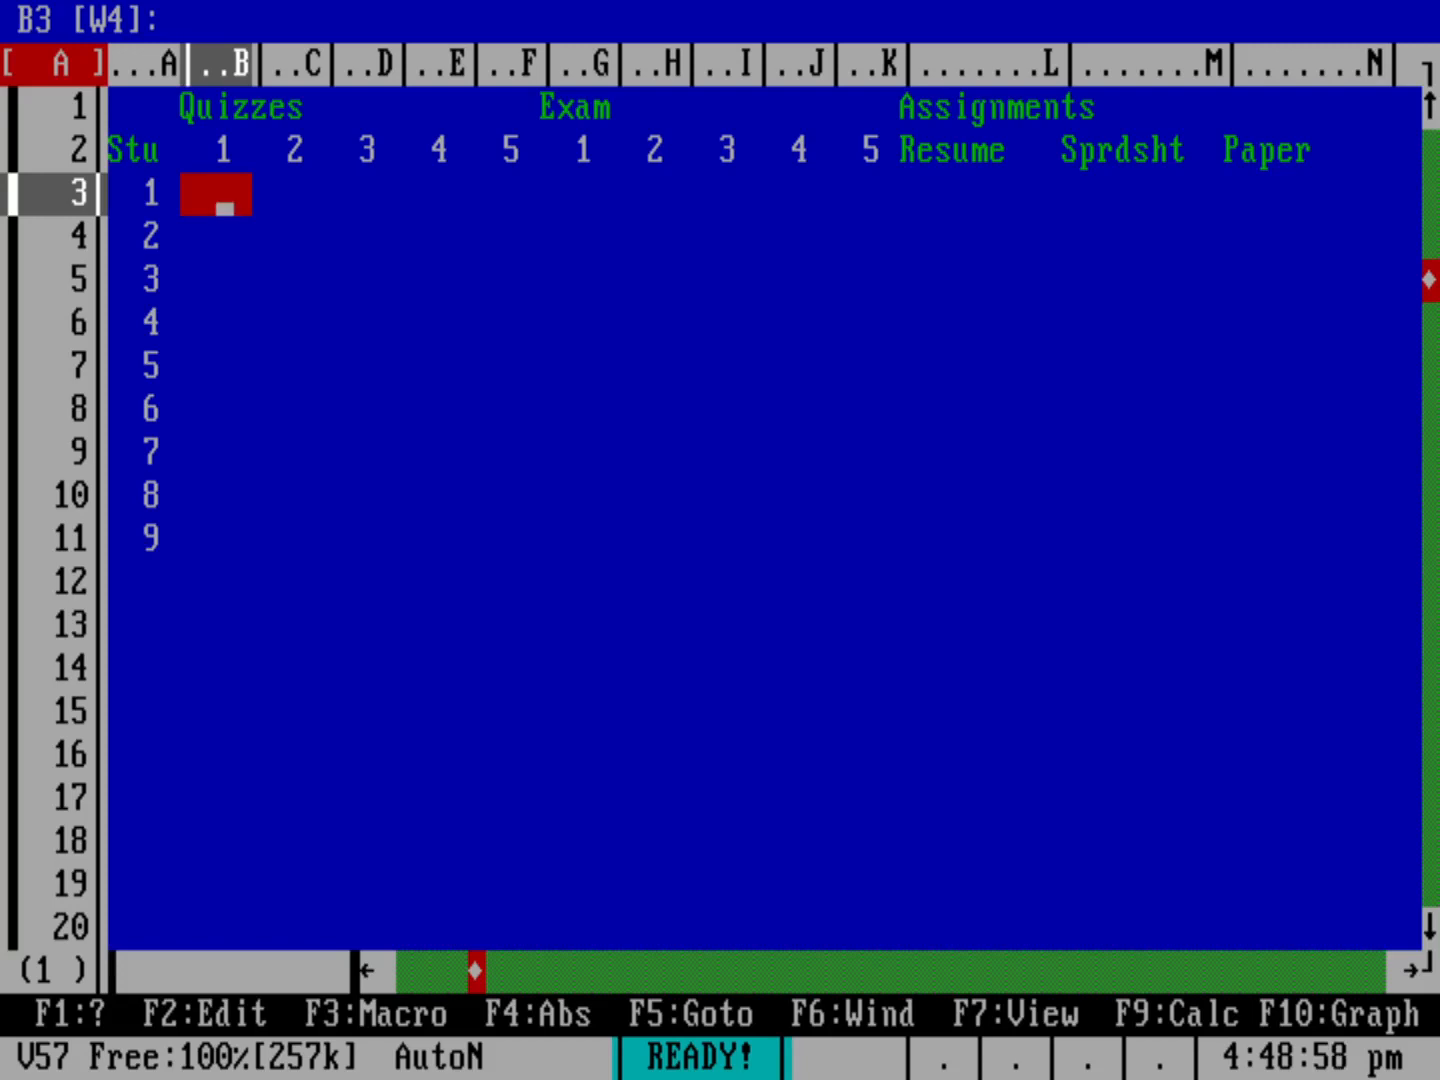
key(Right)
key(Right)
key(Right)
key(Right)
key(Right)
key(Right)
key(Right)
key(Right)
key(Right)
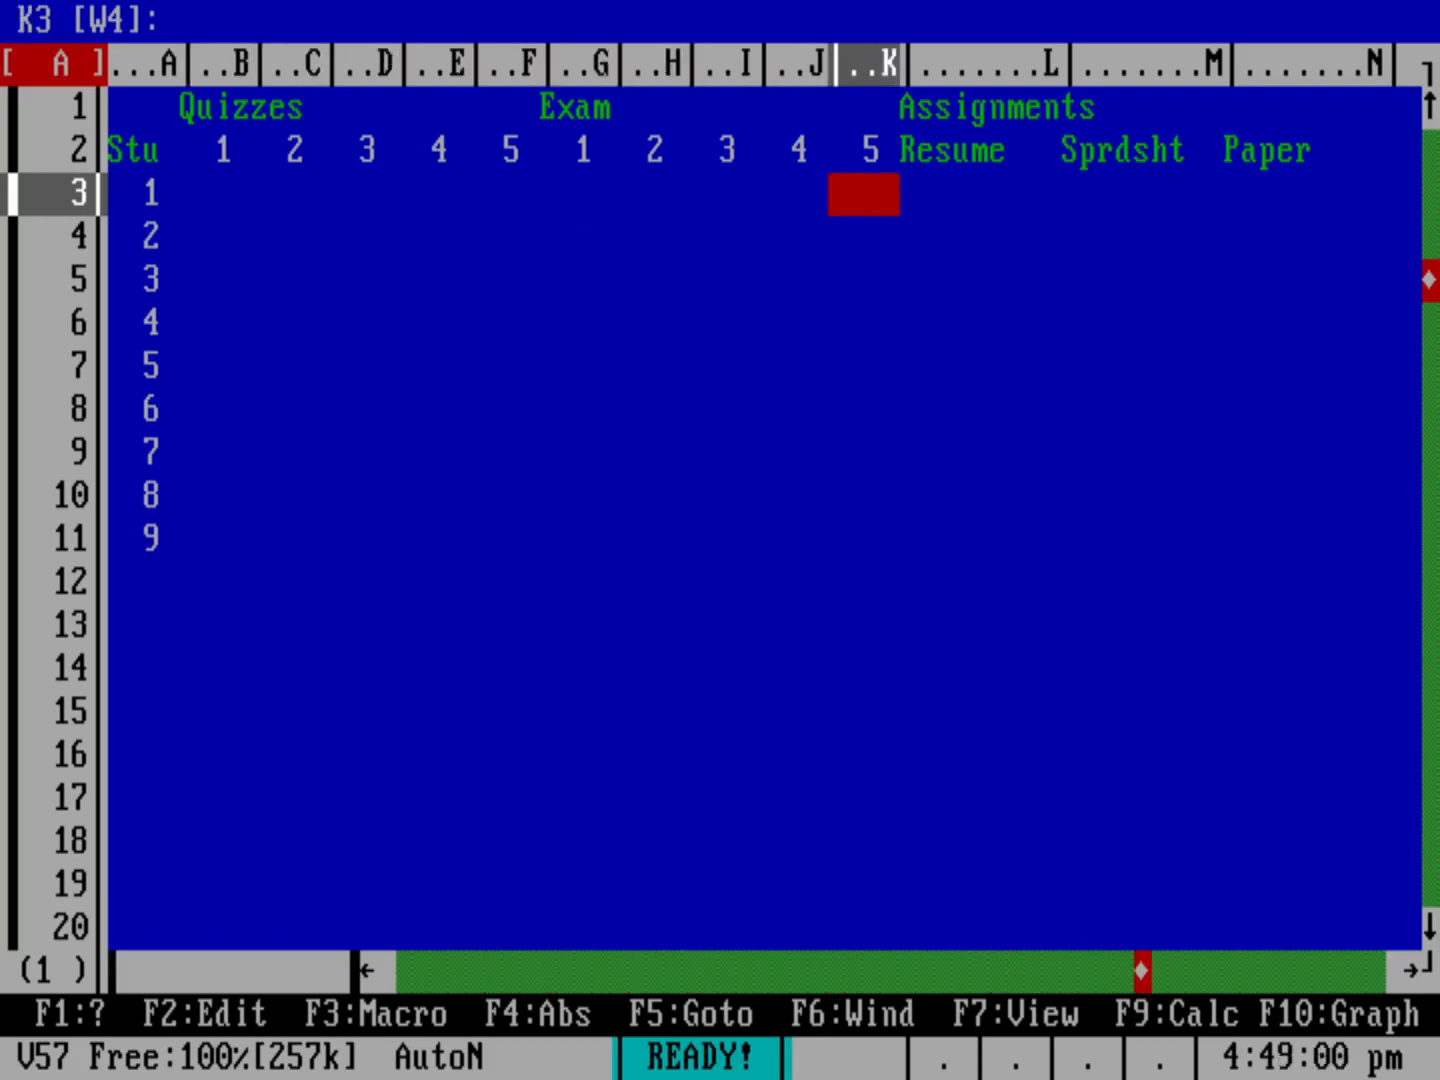
key(Right)
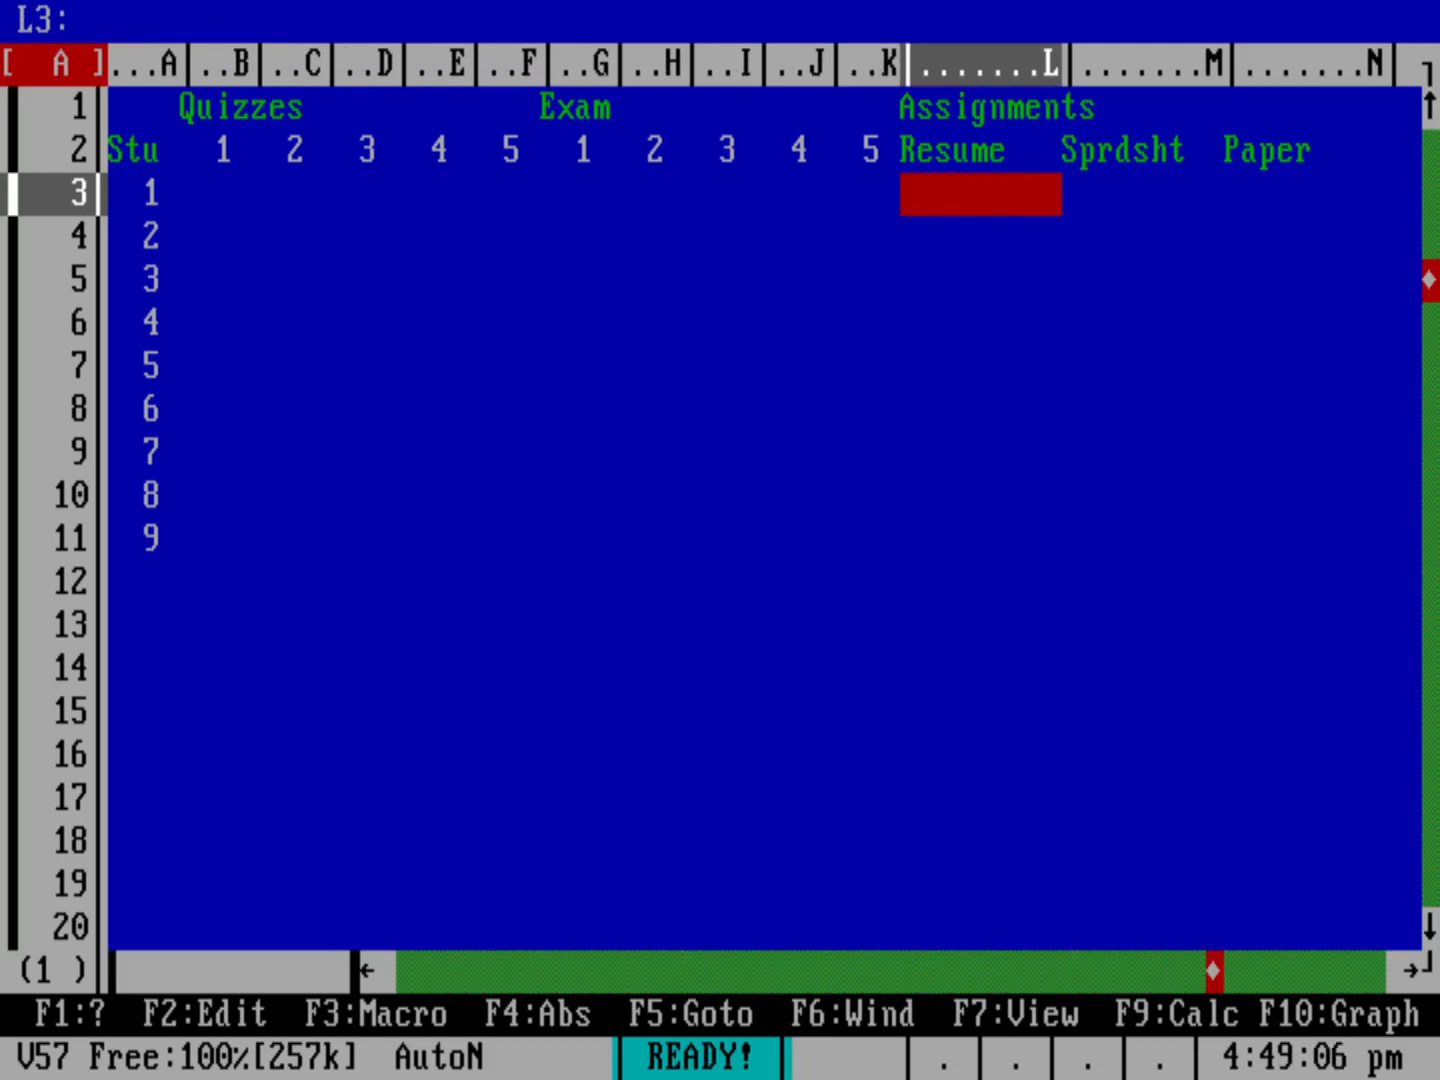
text(@RA)
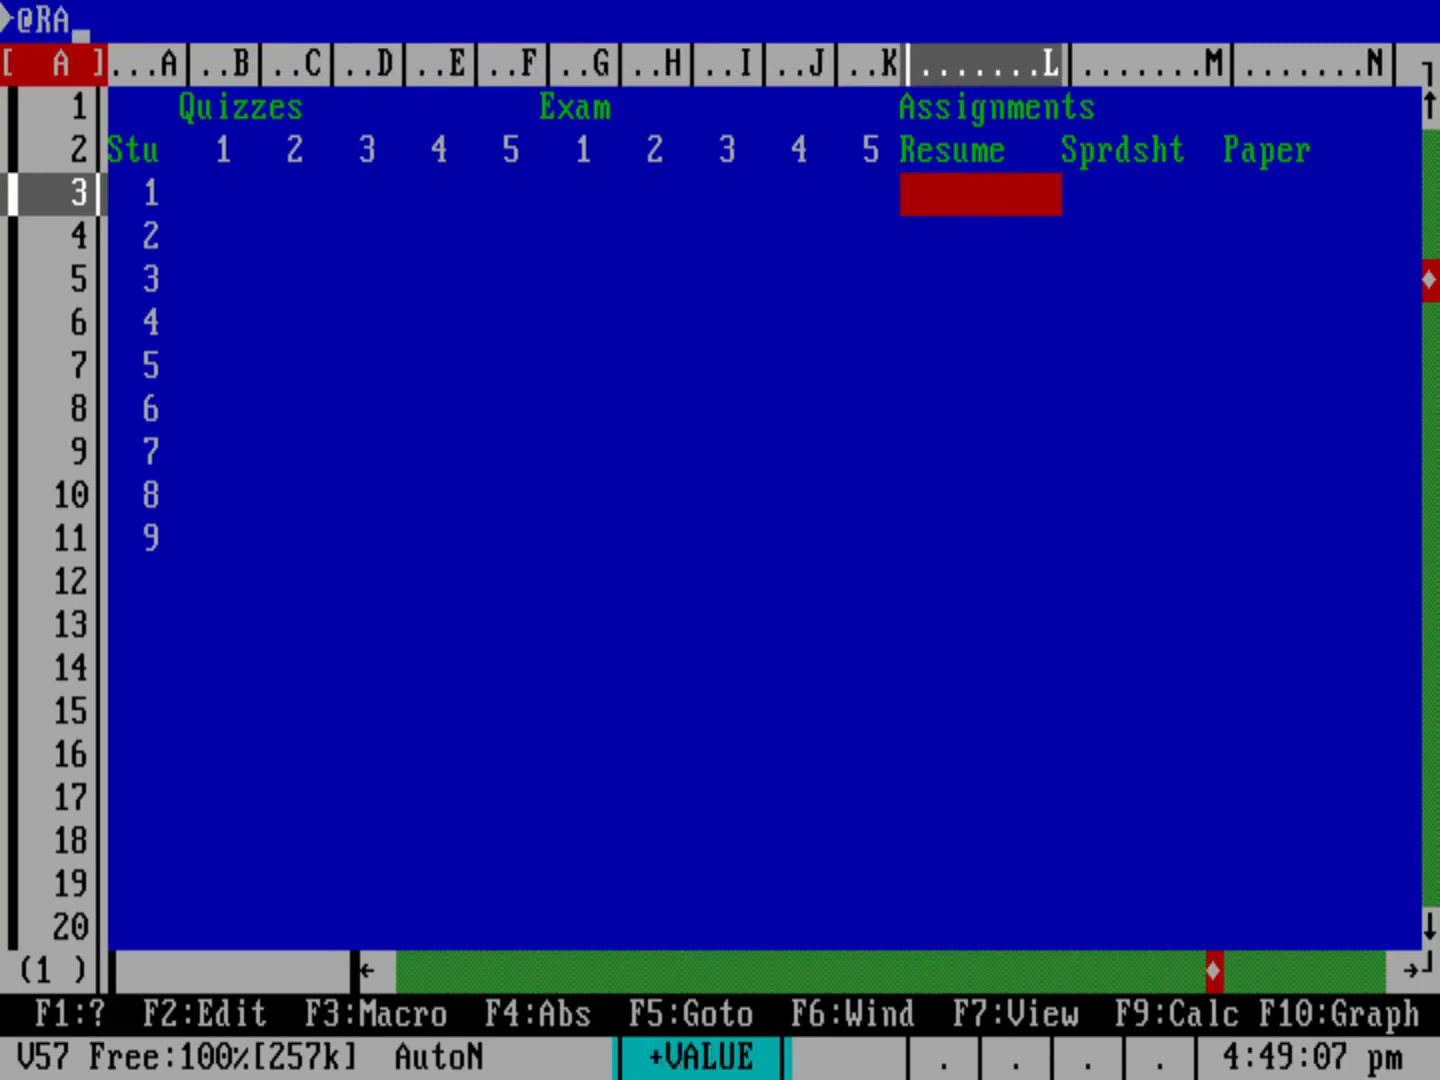
text(ND)
key(Return)
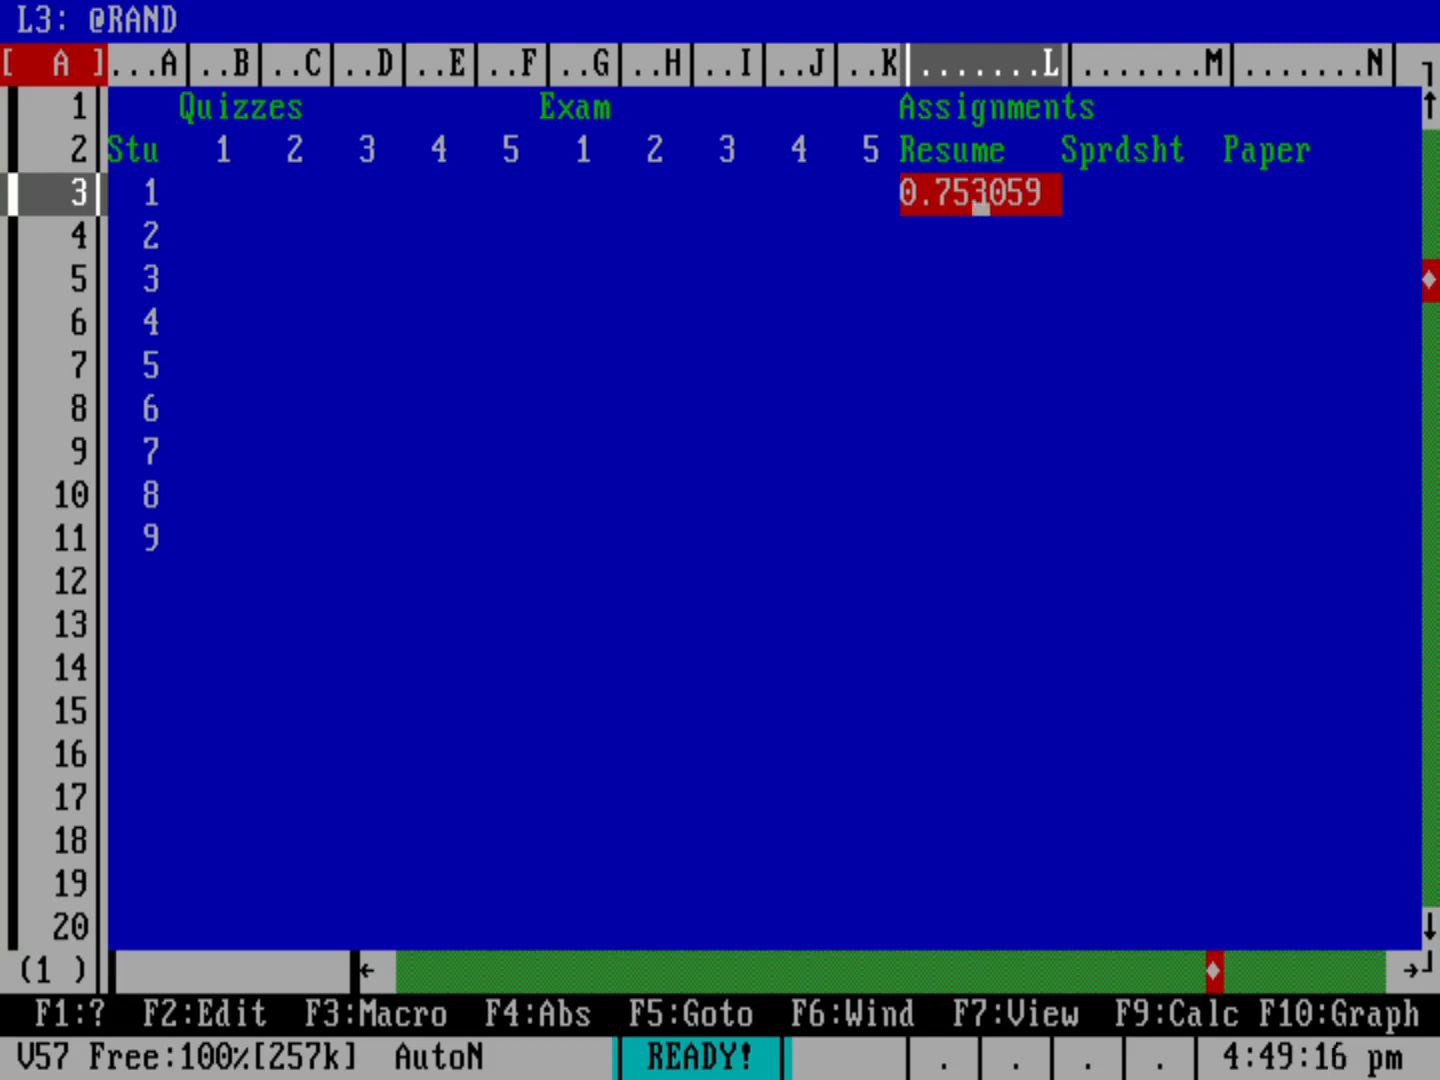
key(F9)
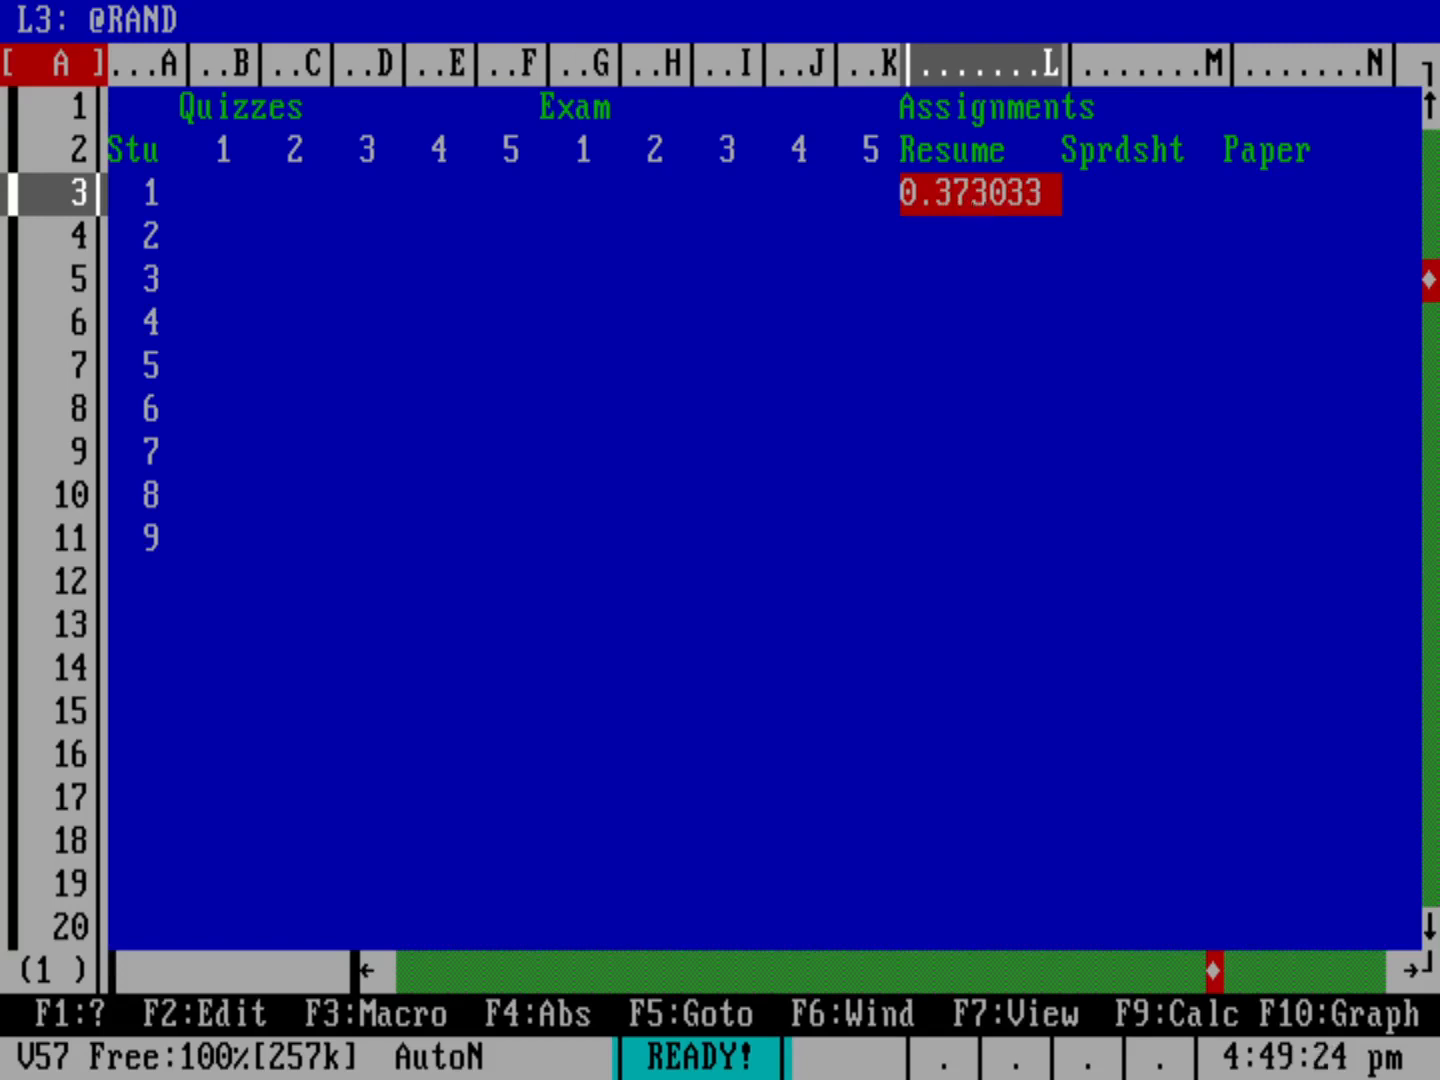
key(Left)
key(Left)
key(Left)
key(Left)
key(Left)
key(Left)
key(Left)
key(Left)
key(Left)
key(Left)
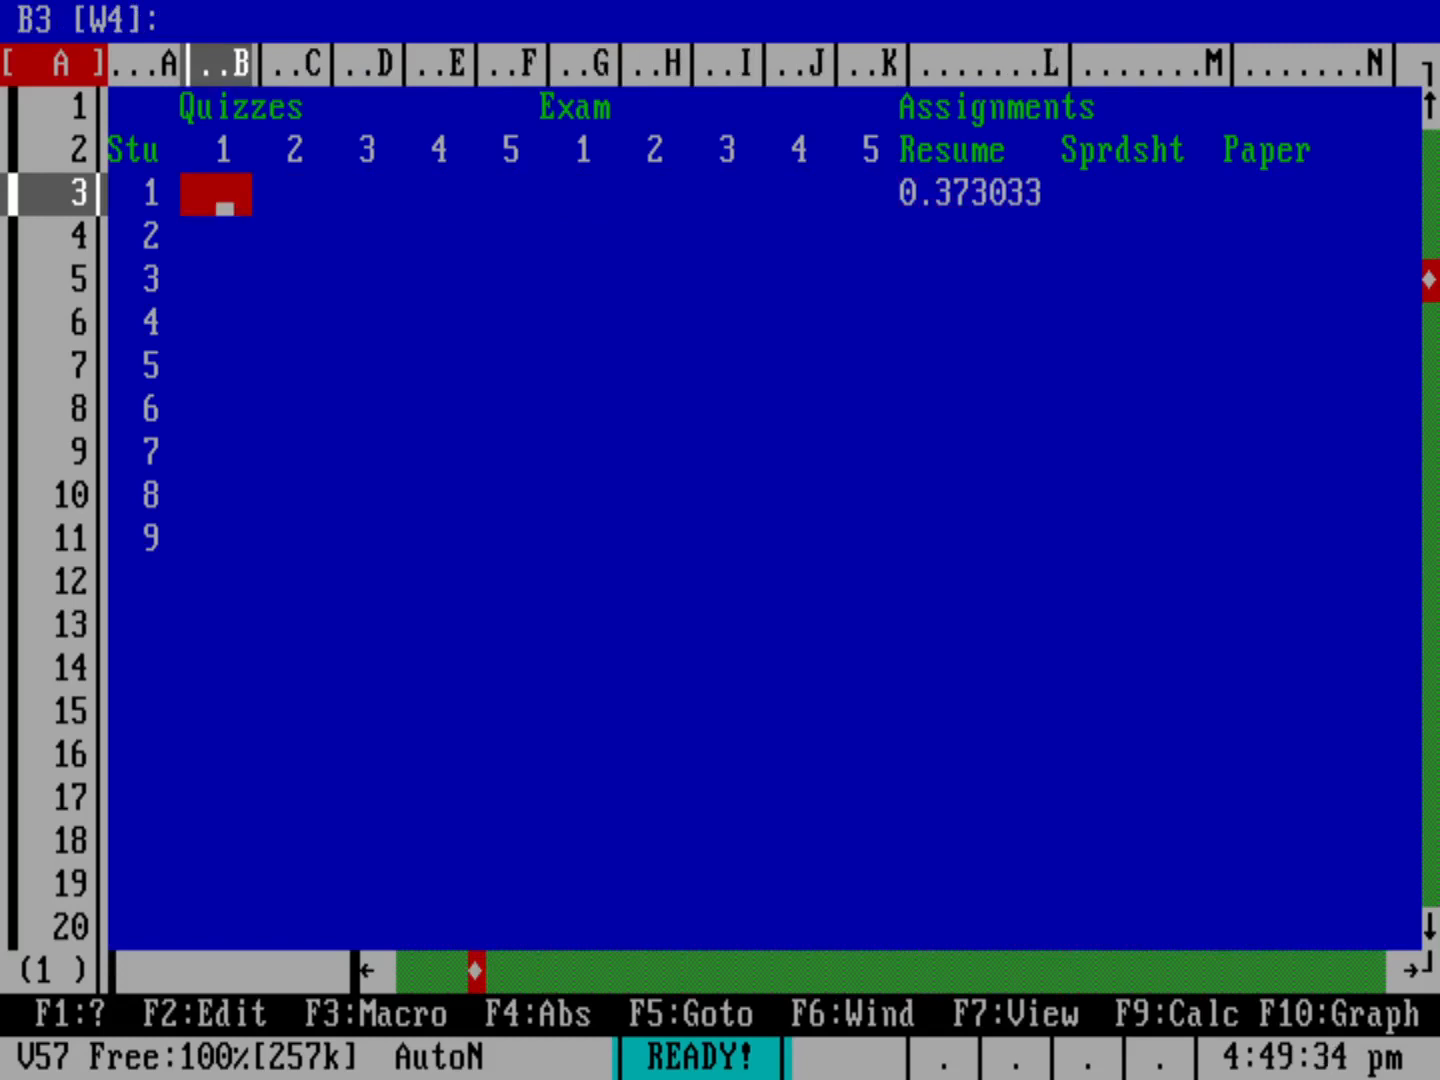
text(@)
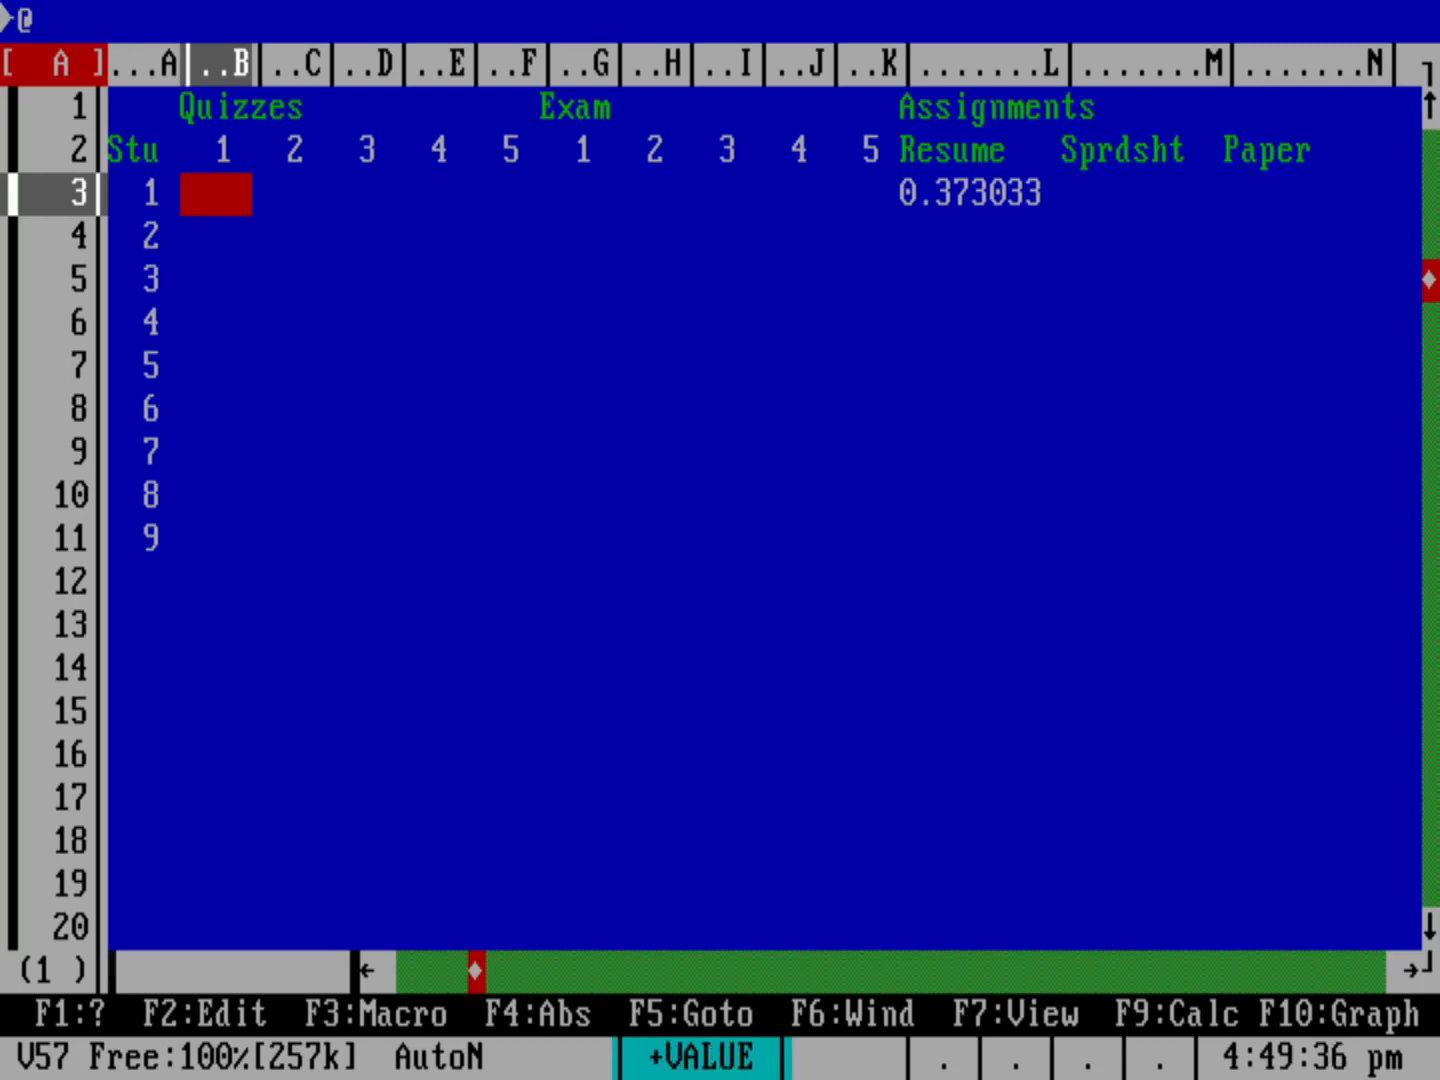
text(IF(@RAND>)
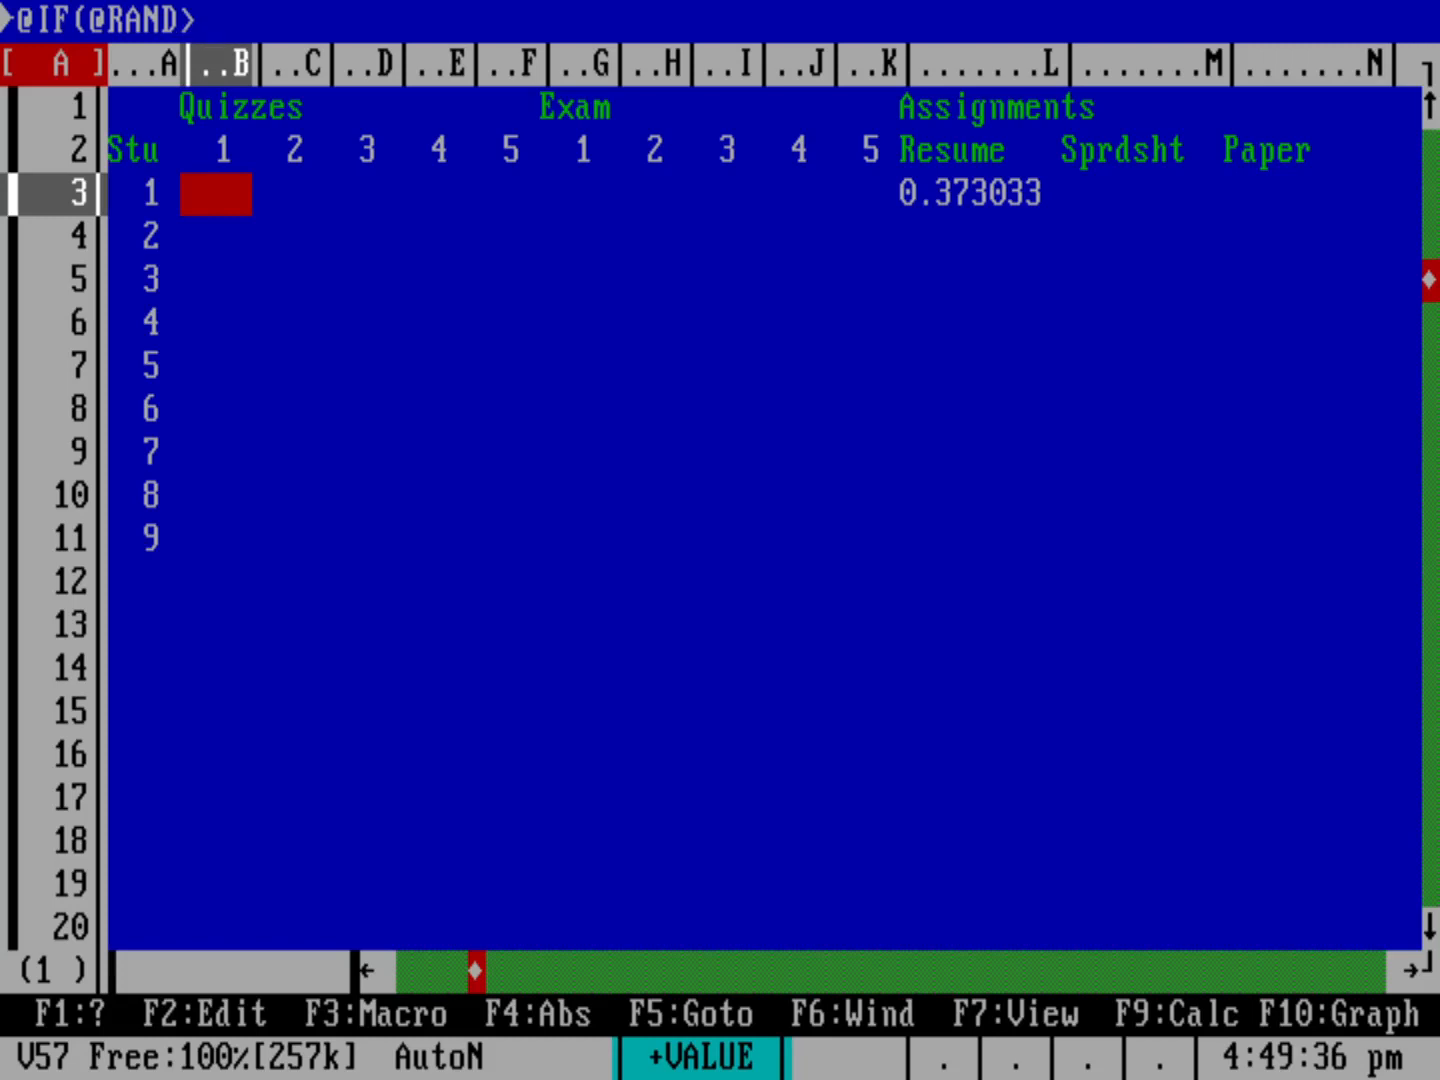
text(.8)
text(,0,5))
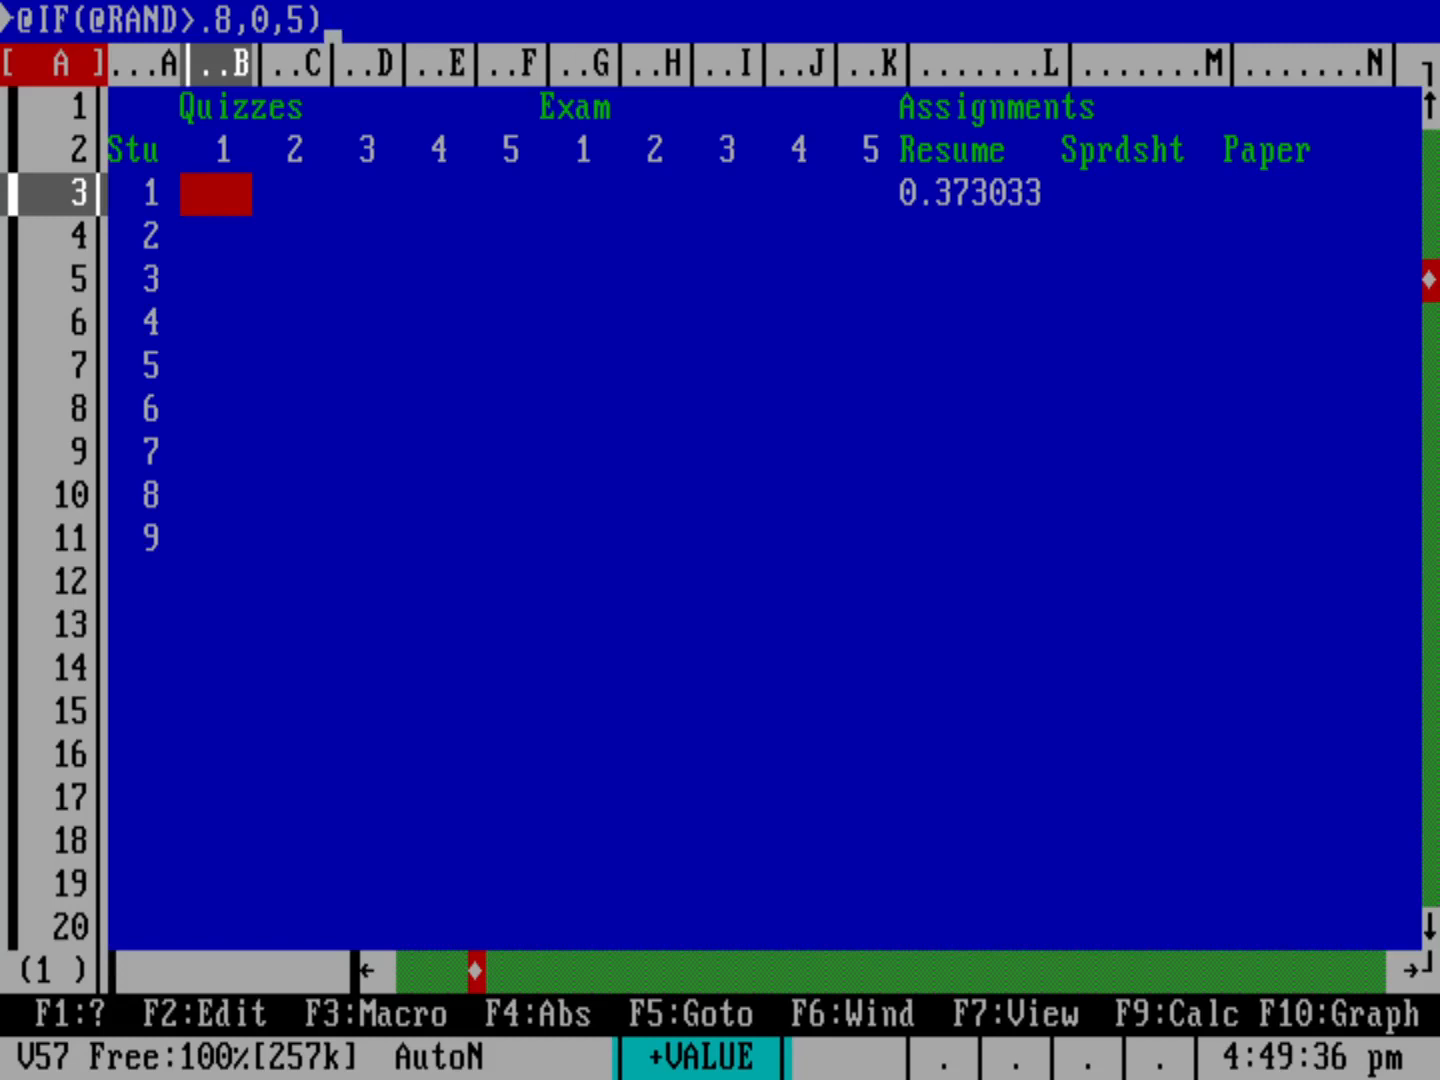
key(Return)
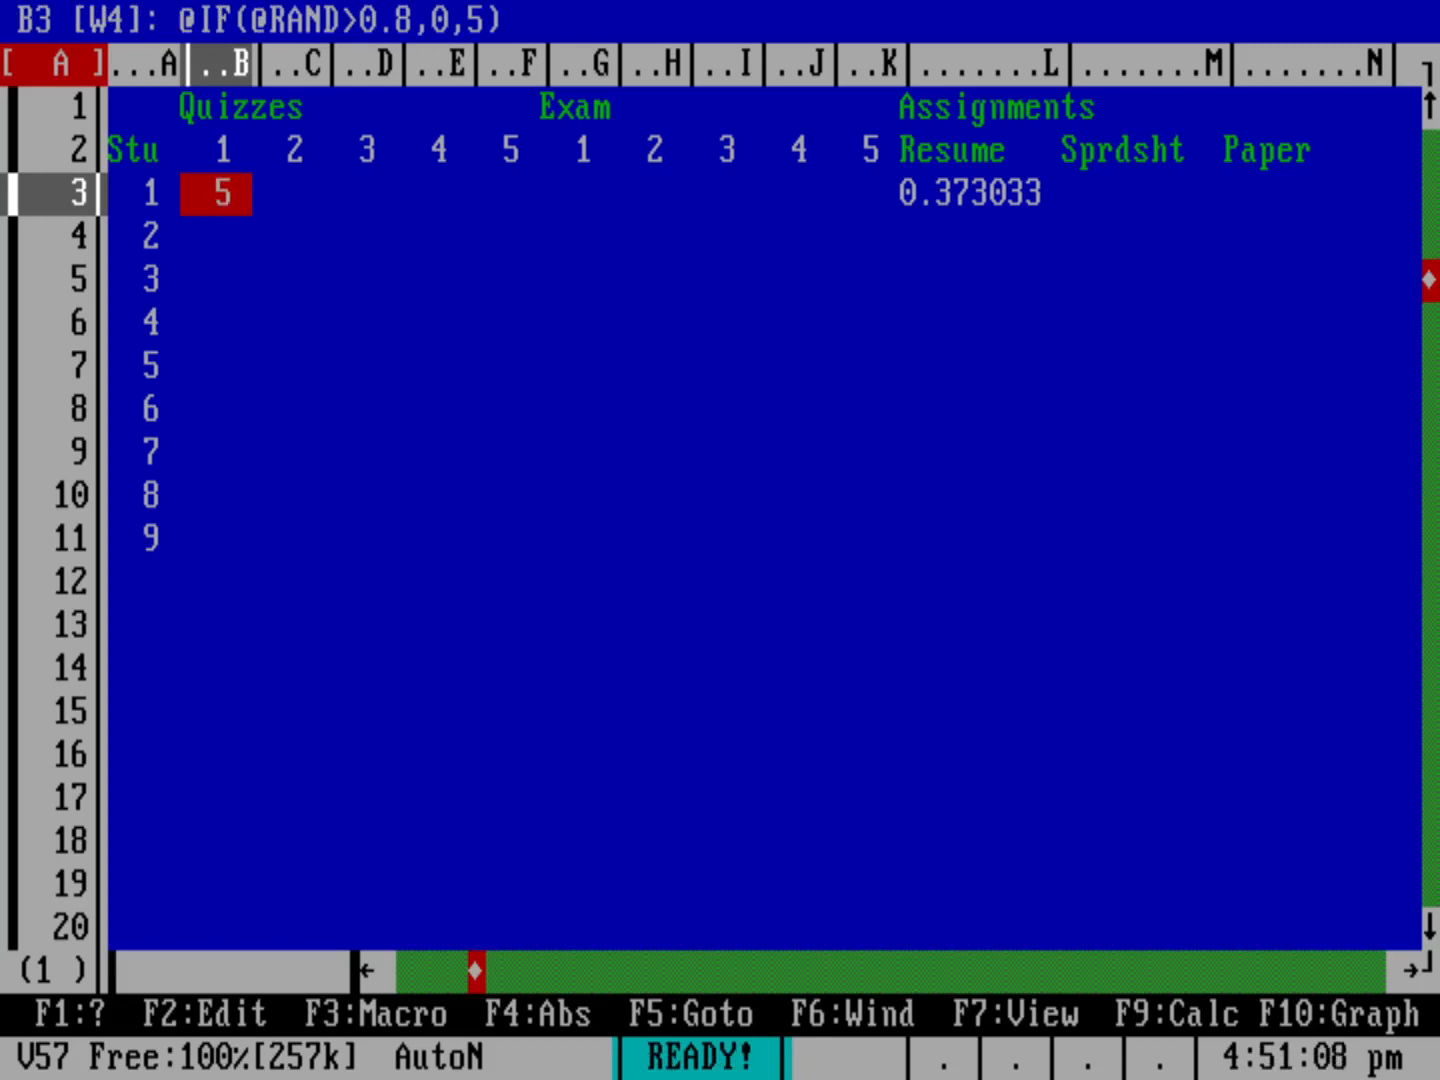
- Copy the formula in cell B3 to the range B4..B11 for the remaining students
key(slash)
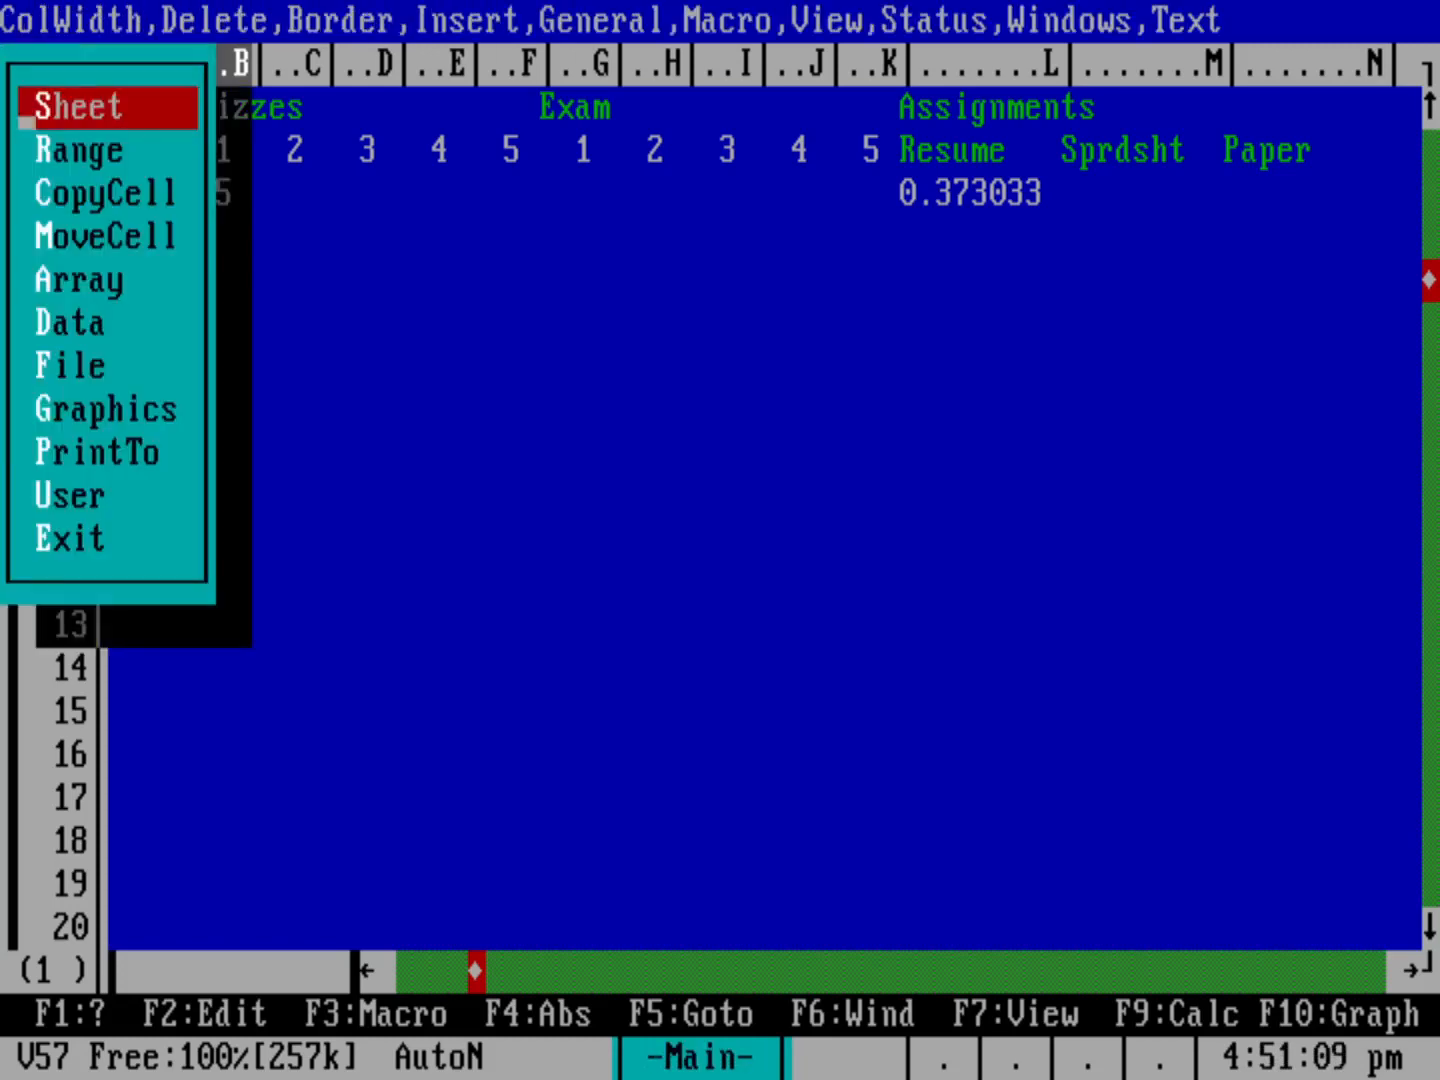
key(Down)
key(Down)
key(Return)
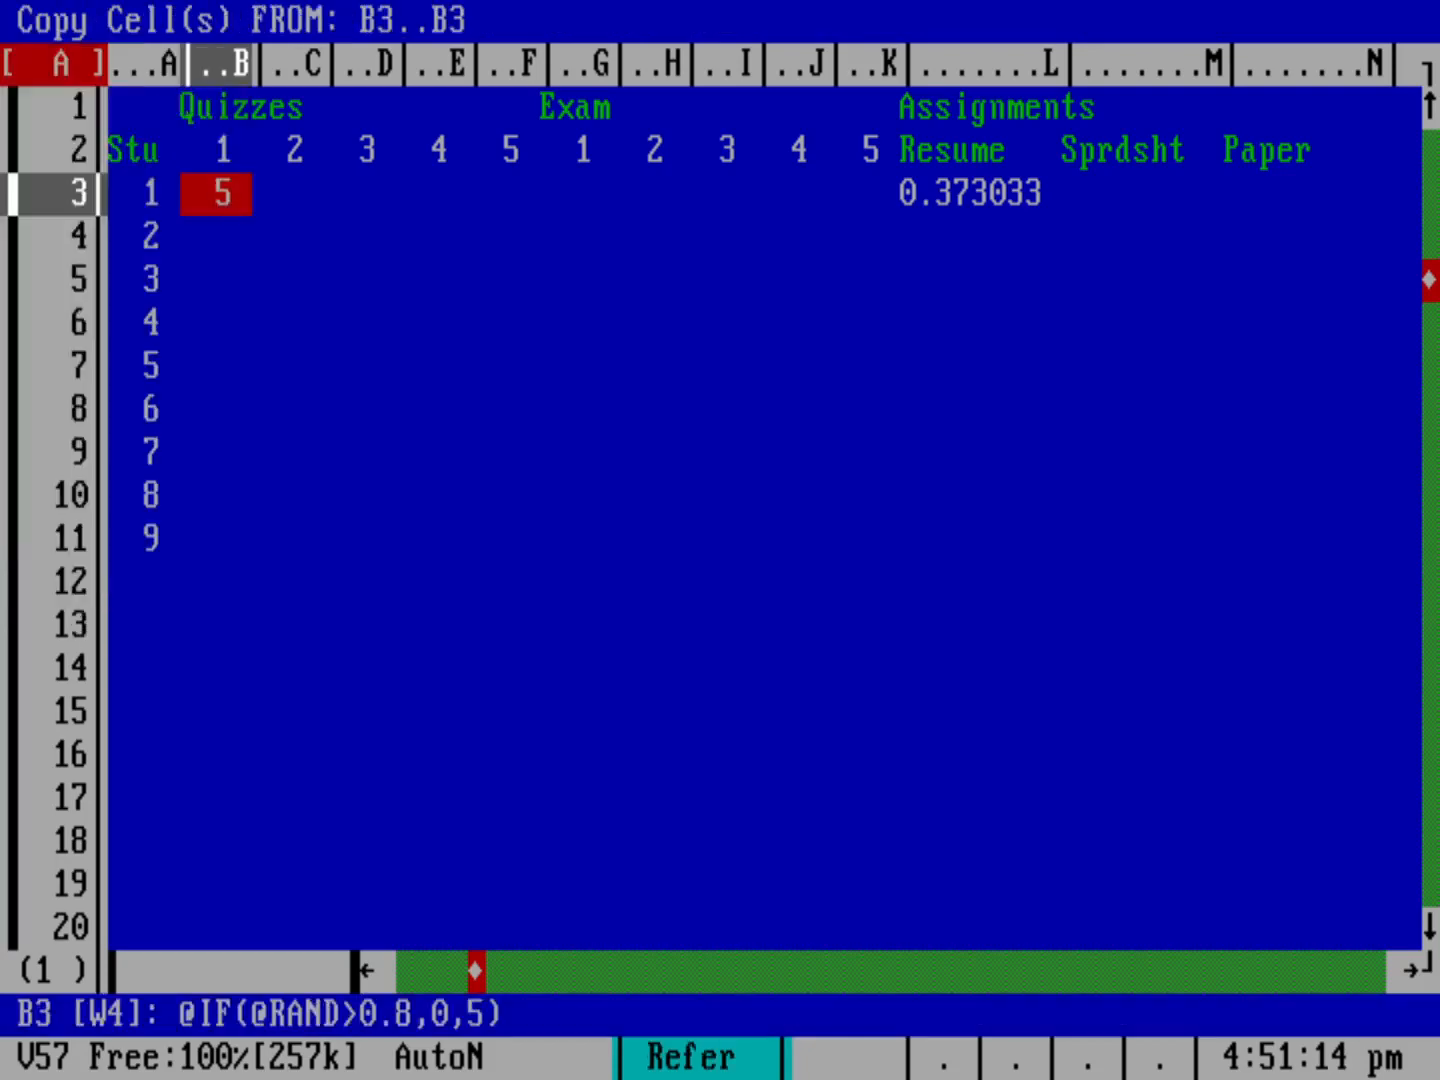
key(Return)
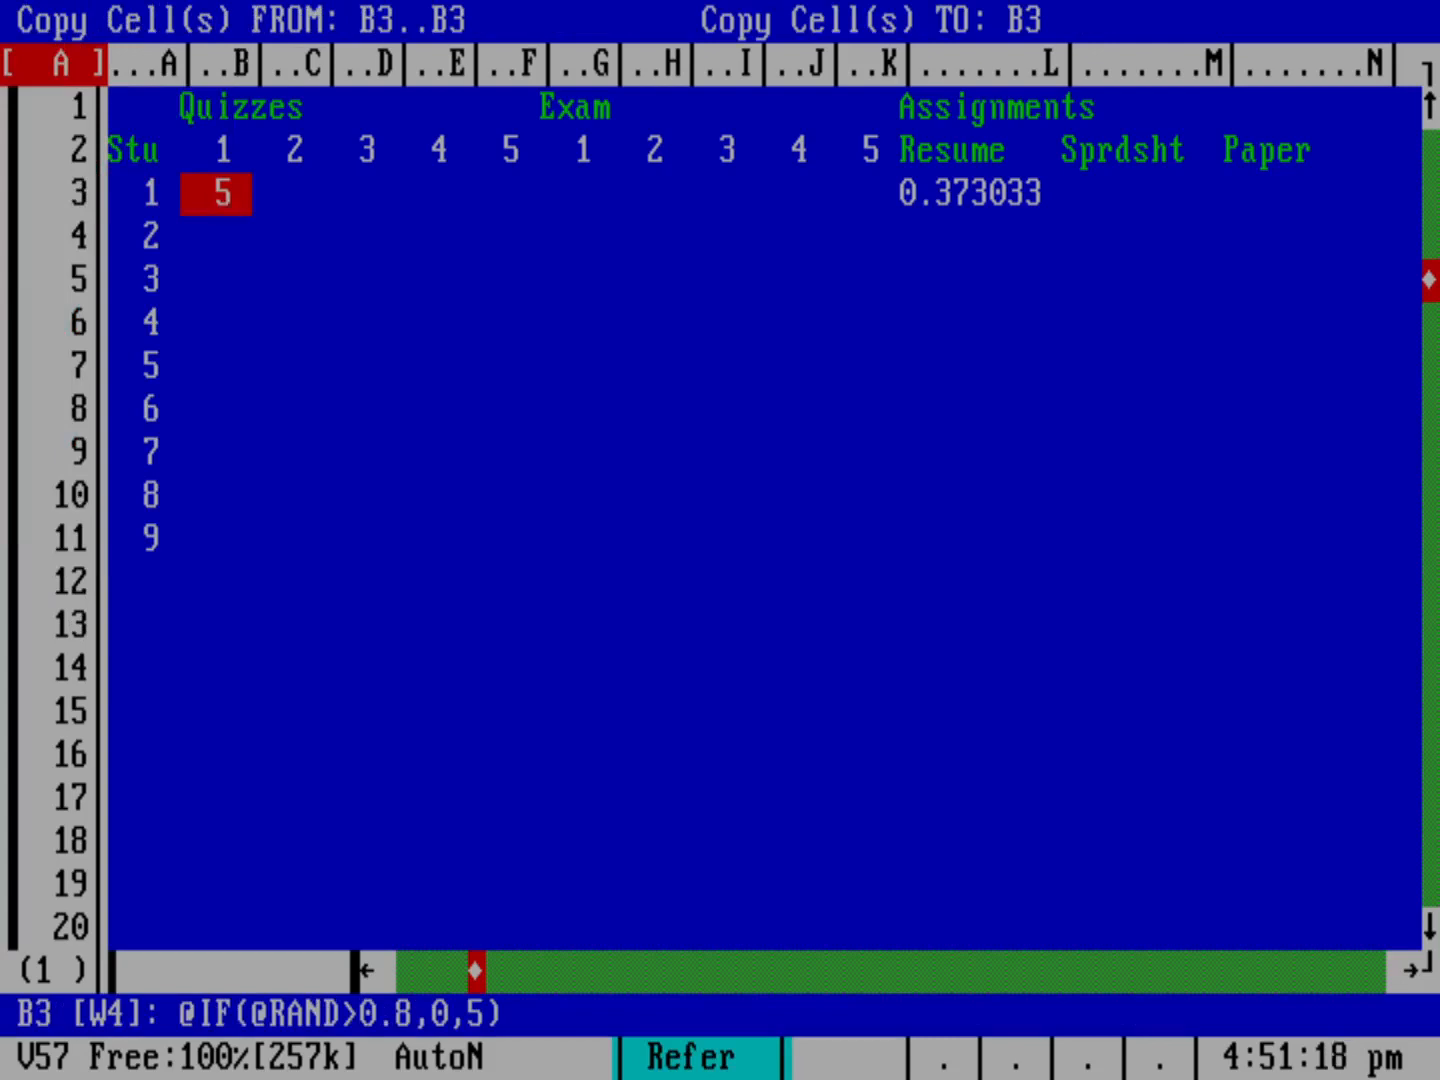
key(BackSpace)
text(4)
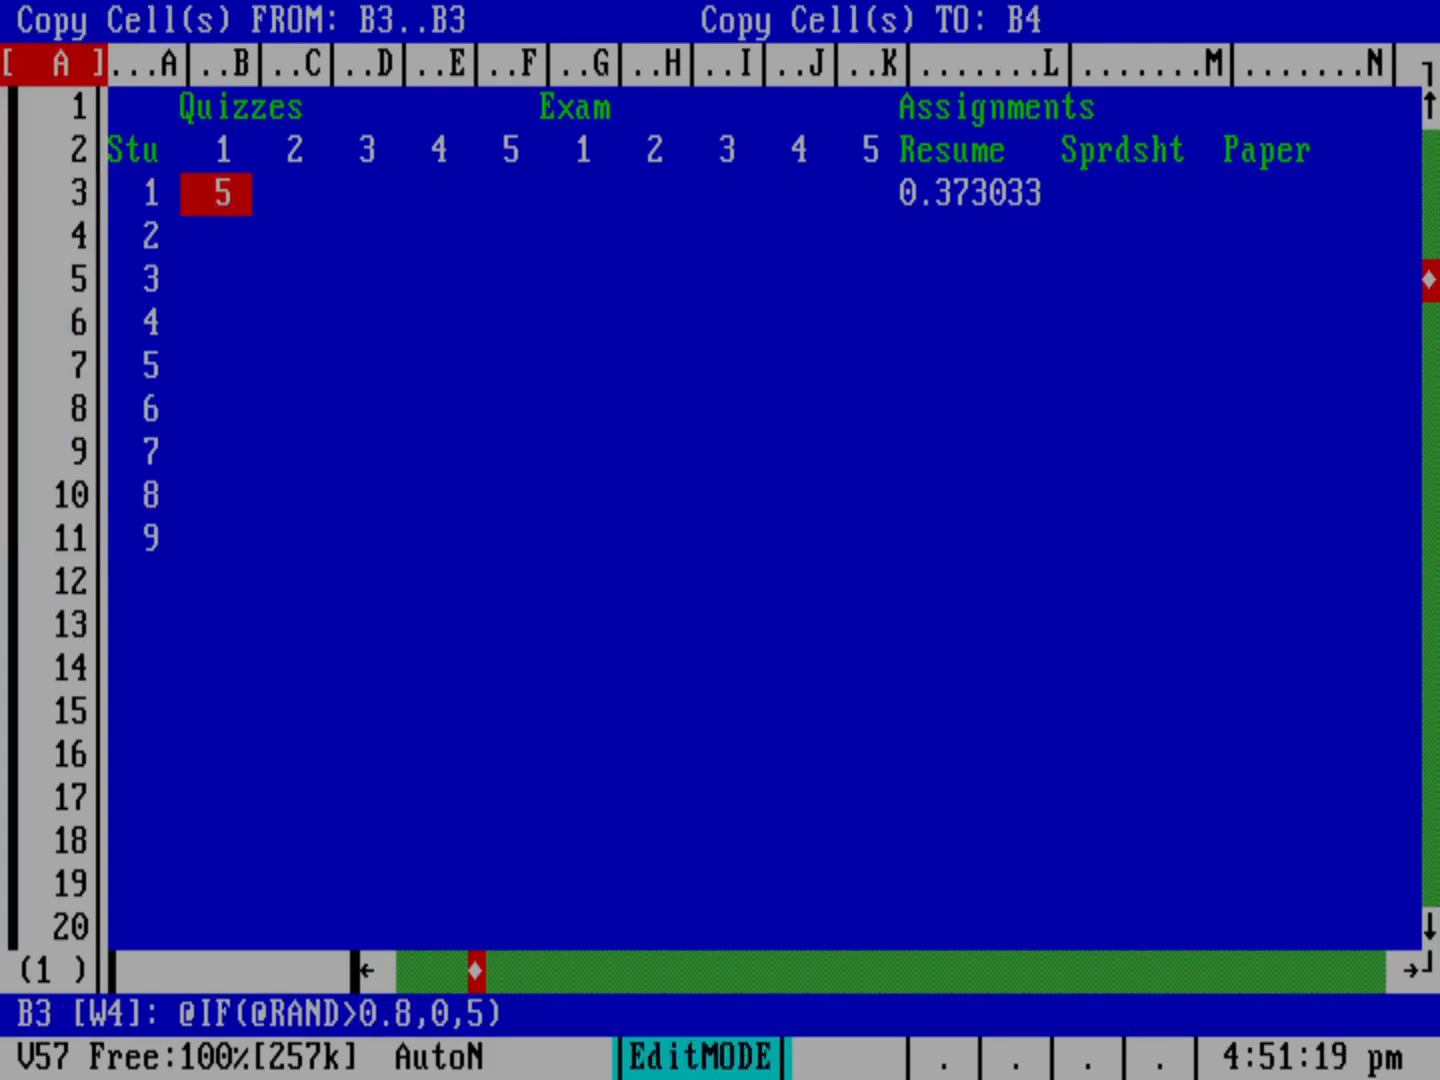
text(..B11)
key(Return)
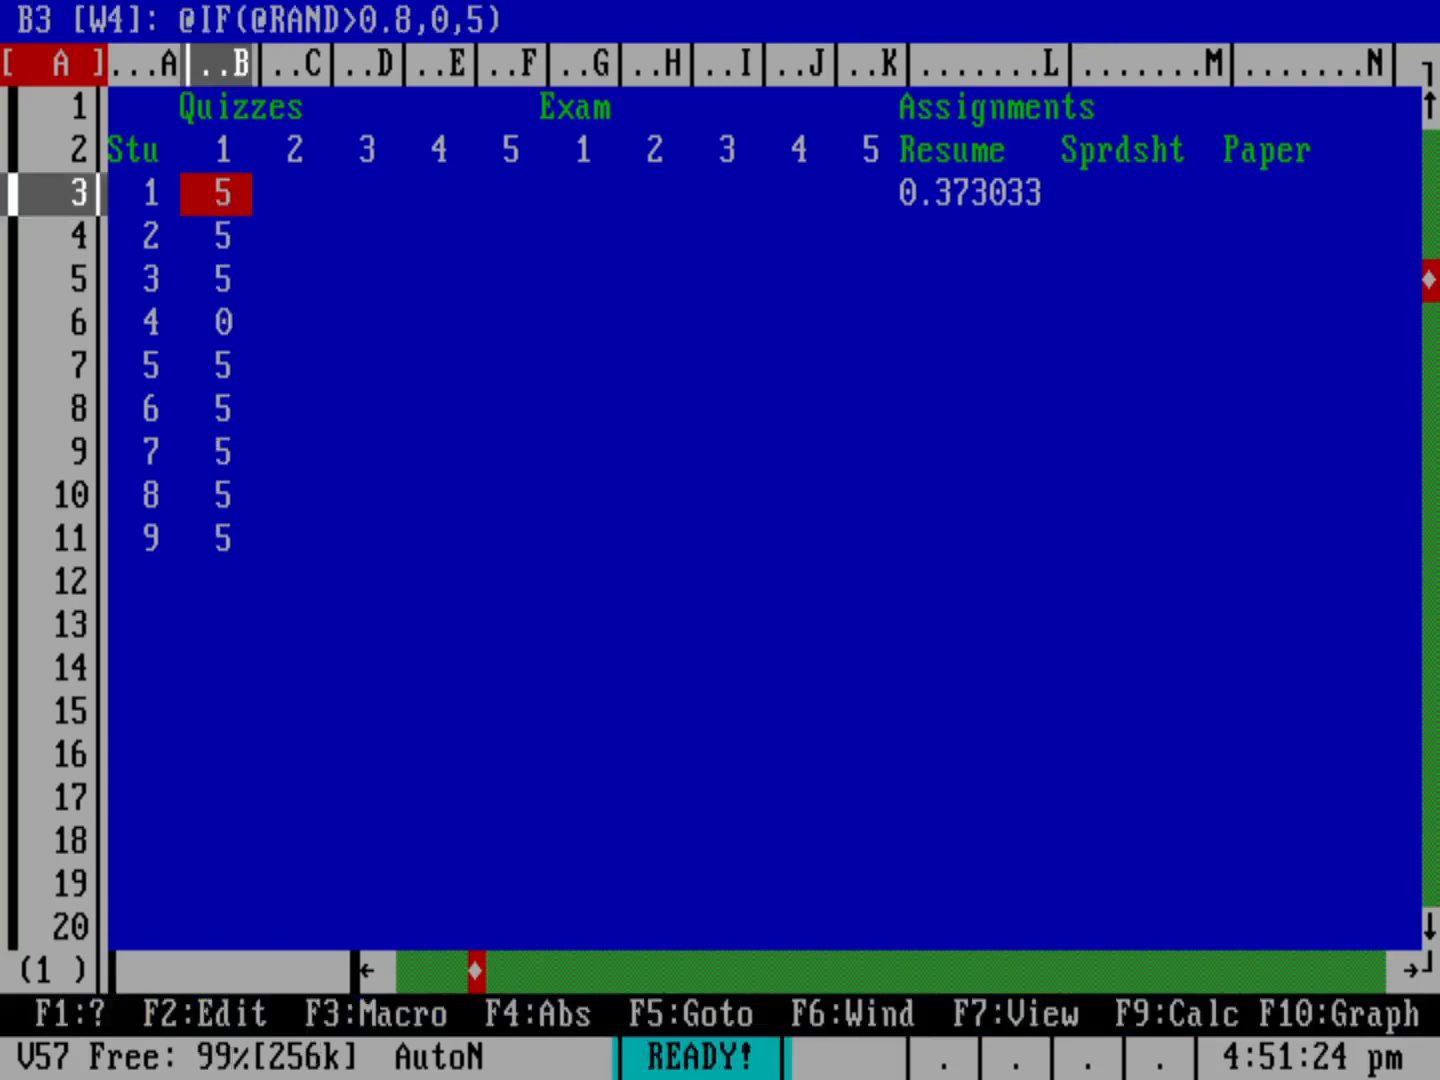
- Copy the quiz 1 formulas in B3..B11 to the range C3..F11 to fill quizzes 2 through 5
key(Down)
key(Down)
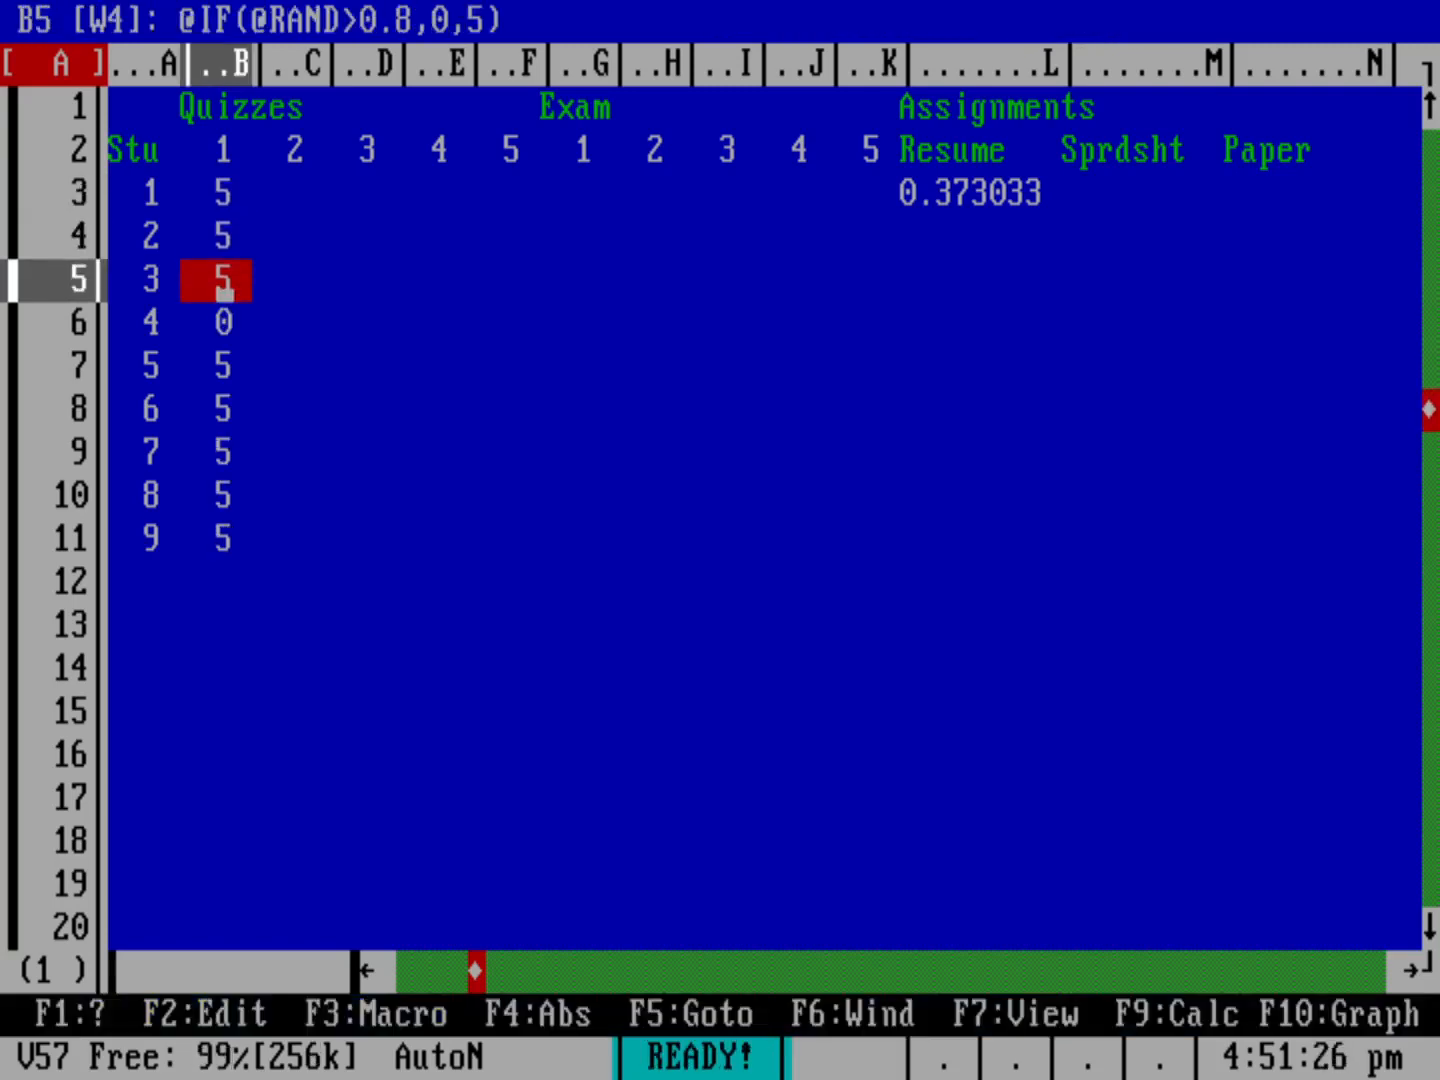
key(Down)
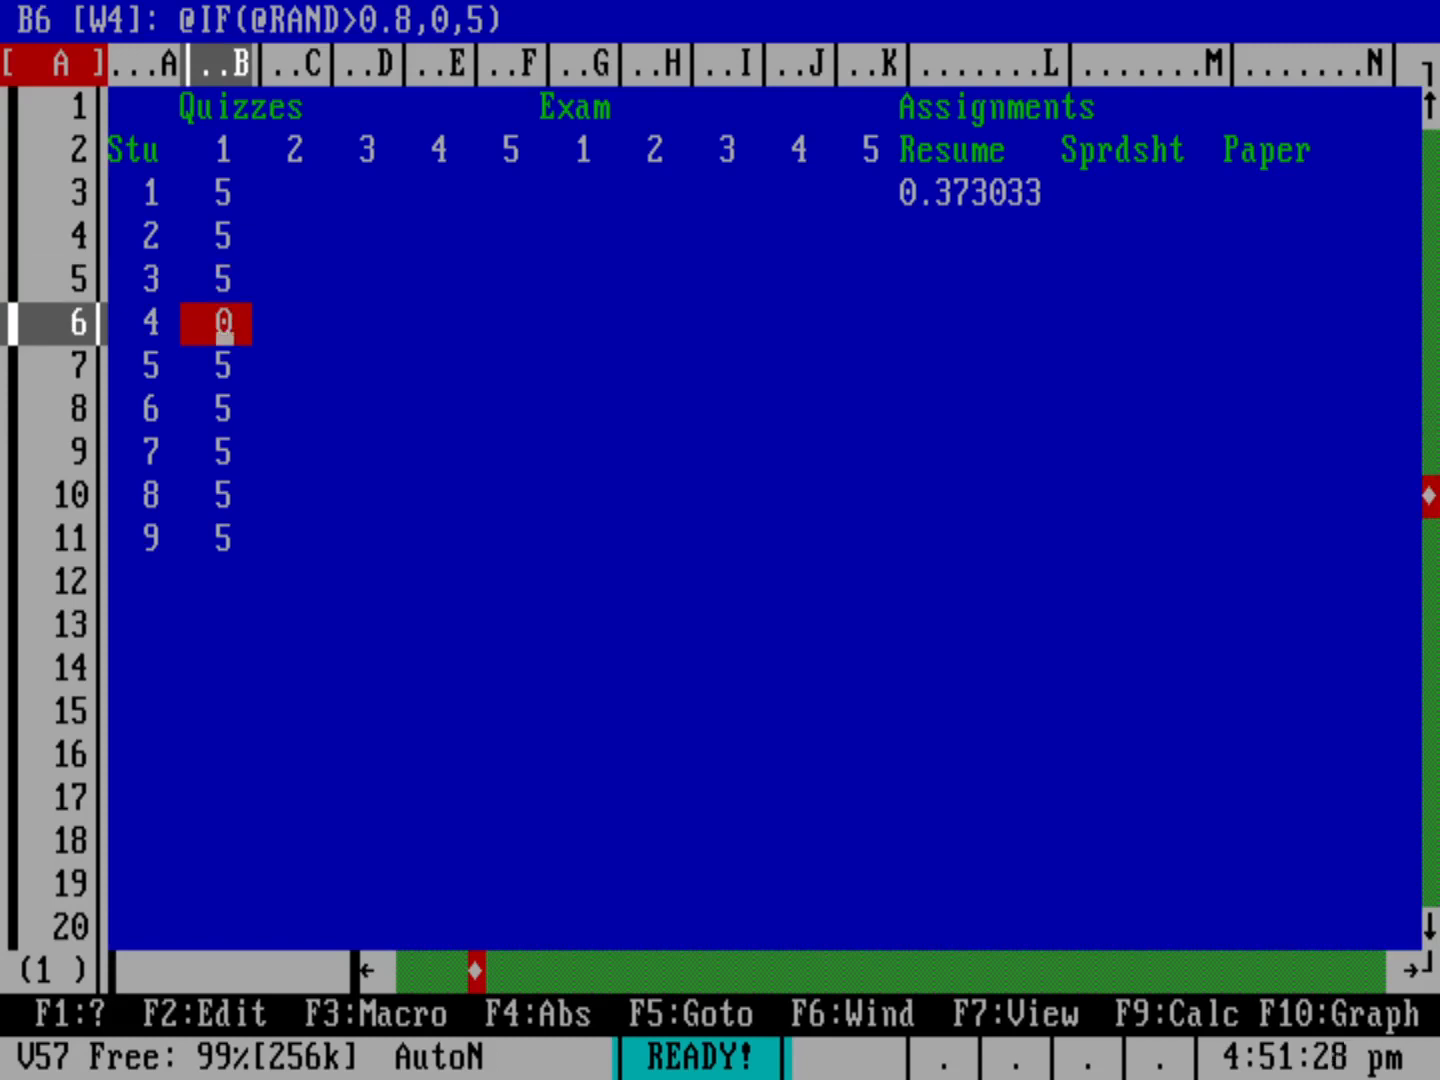
key(Up)
key(Up)
key(Up)
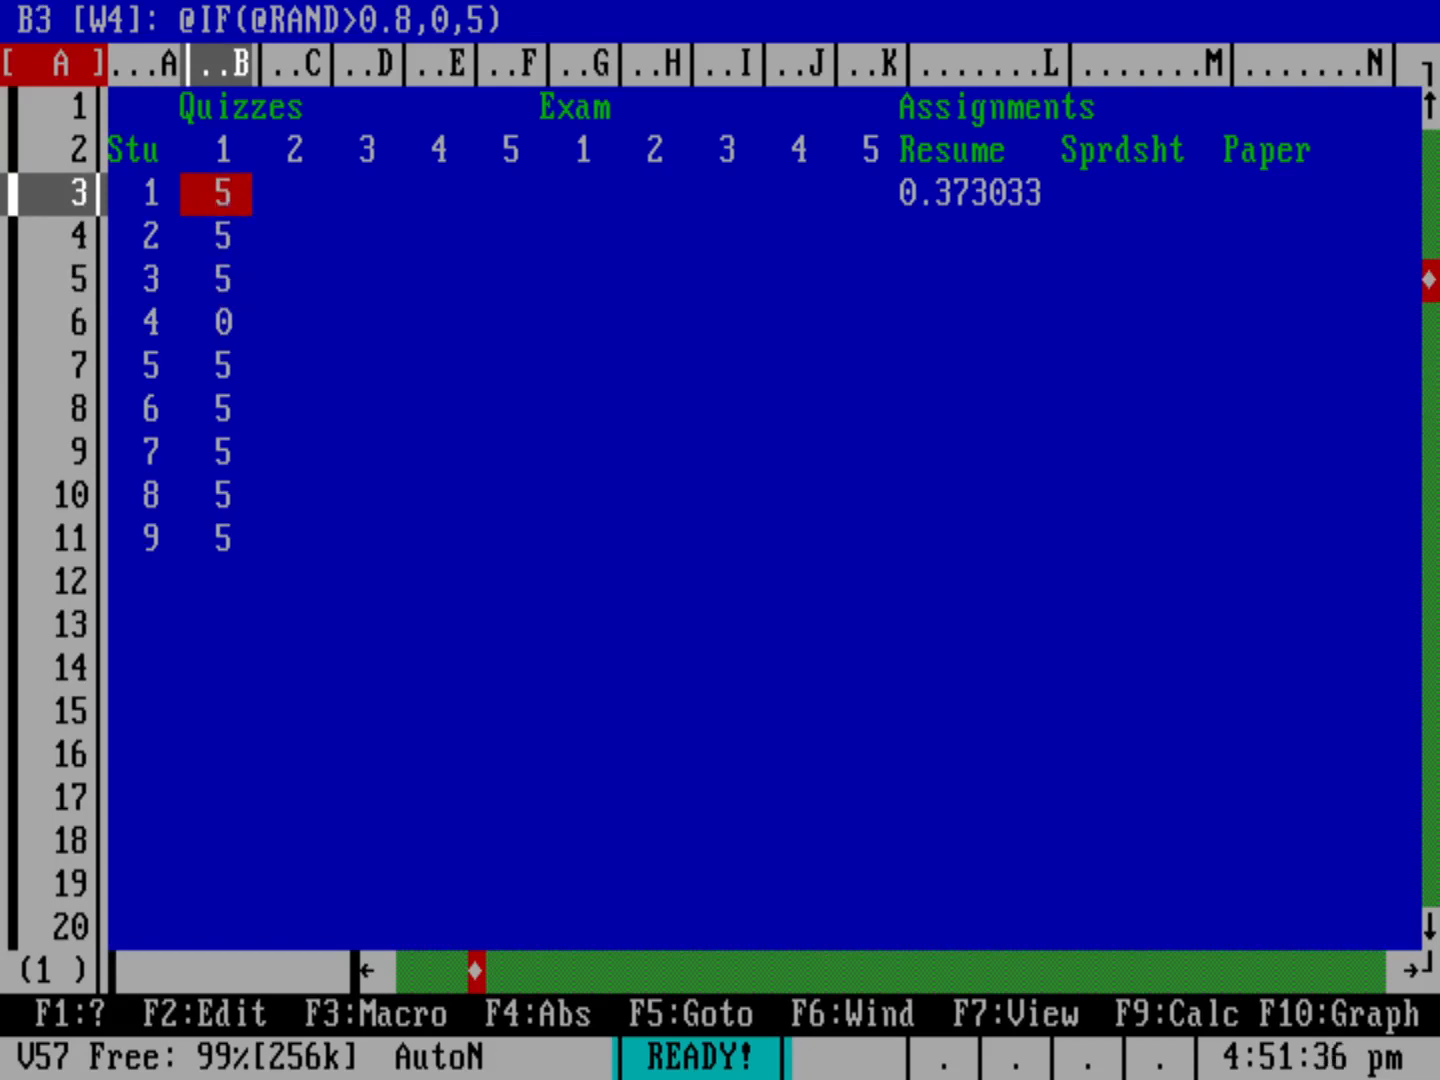
key(slash)
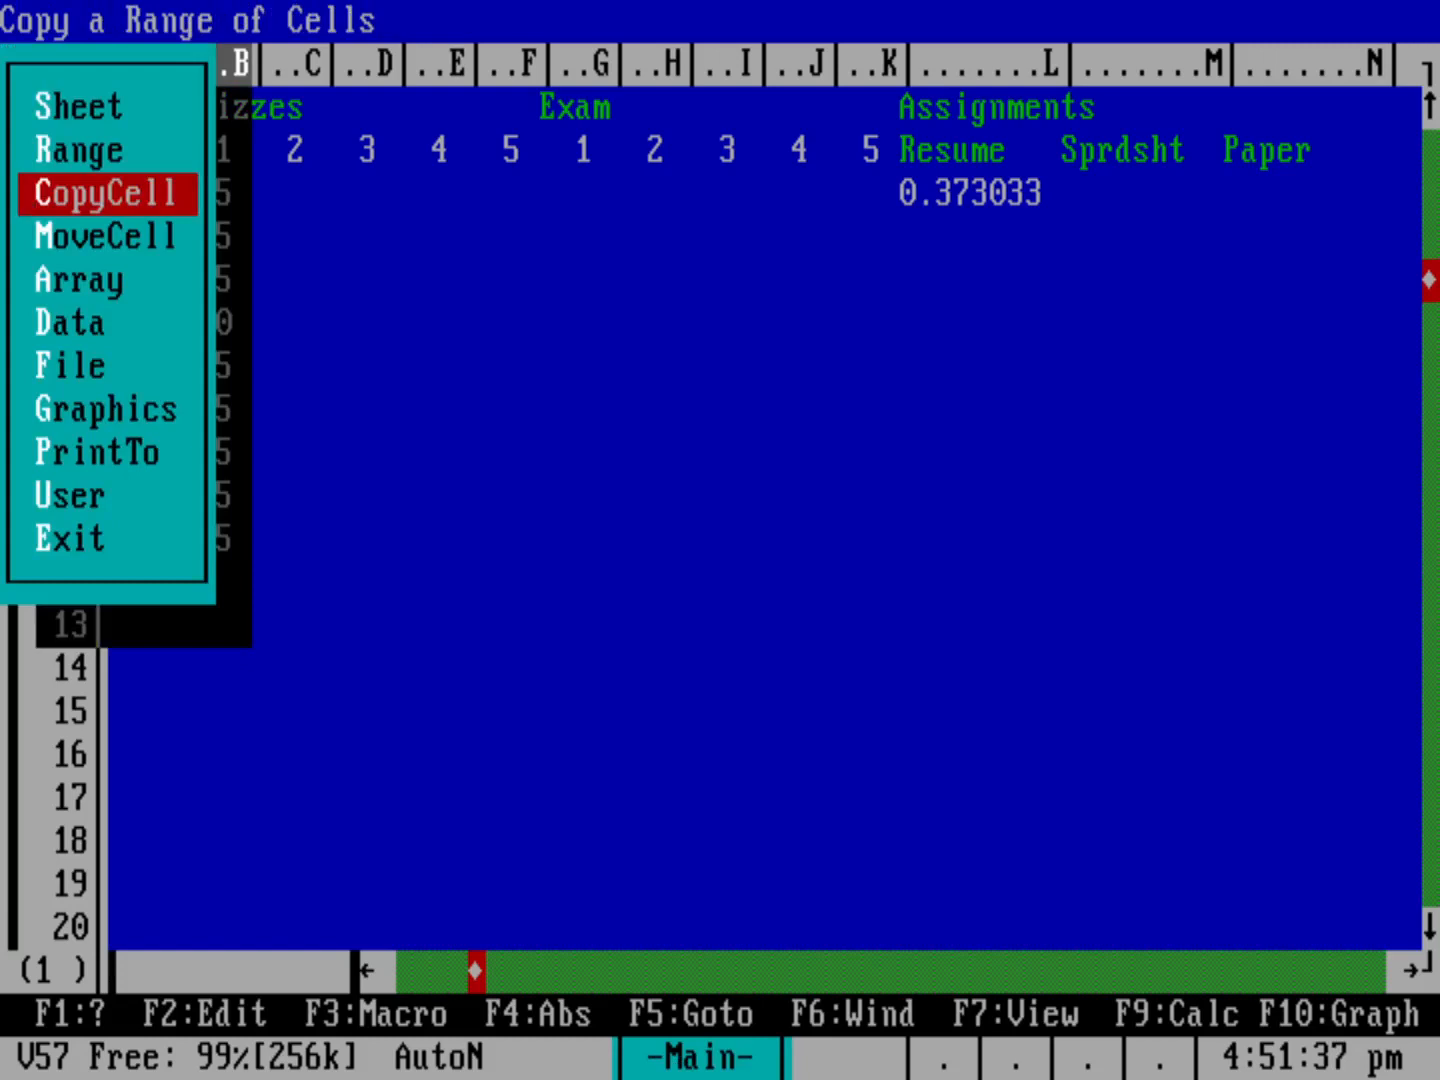
key(Return)
key(Down)
key(Down)
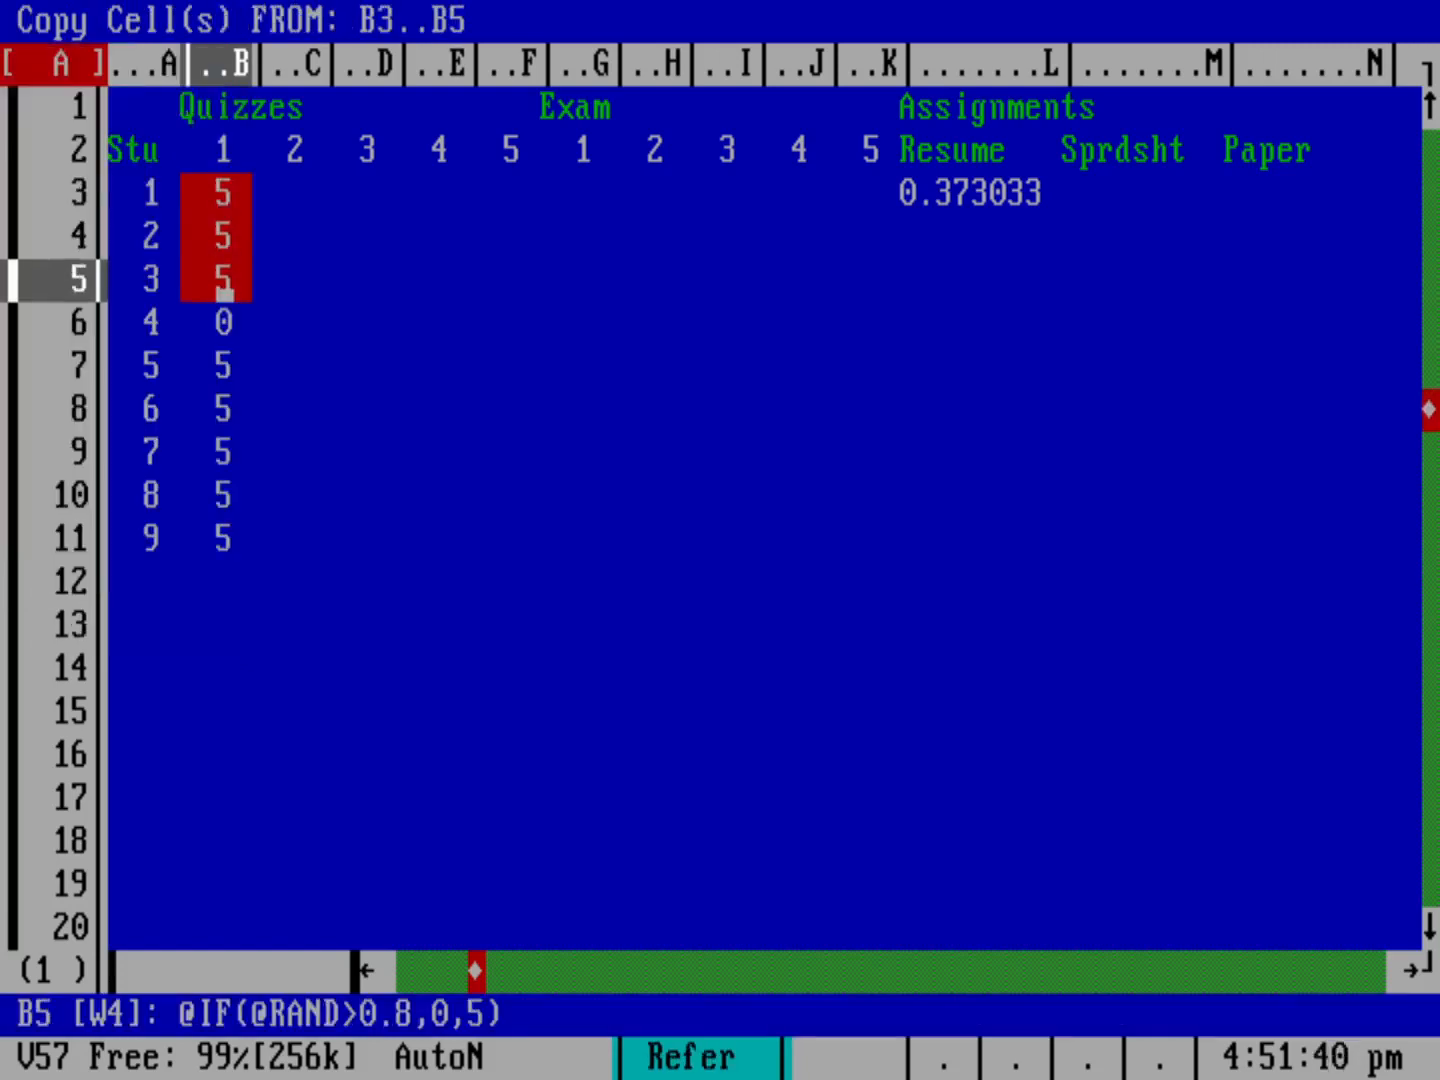
key(Down)
key(Down)
key(Down)
key(Down)
key(Down)
key(Down)
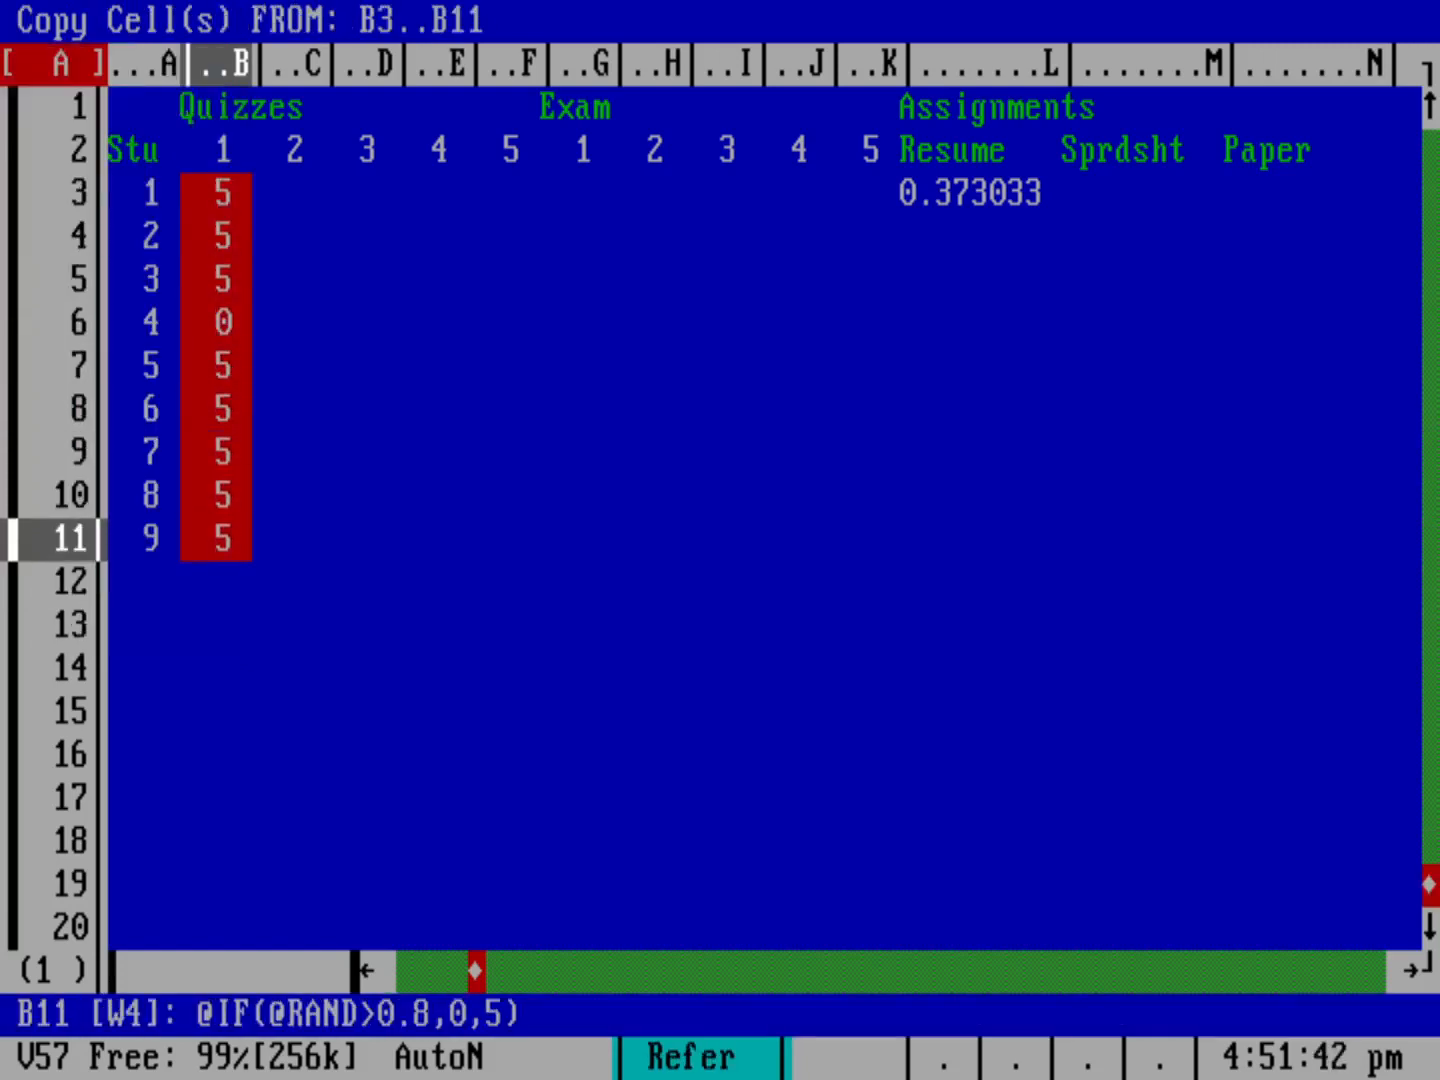
key(Return)
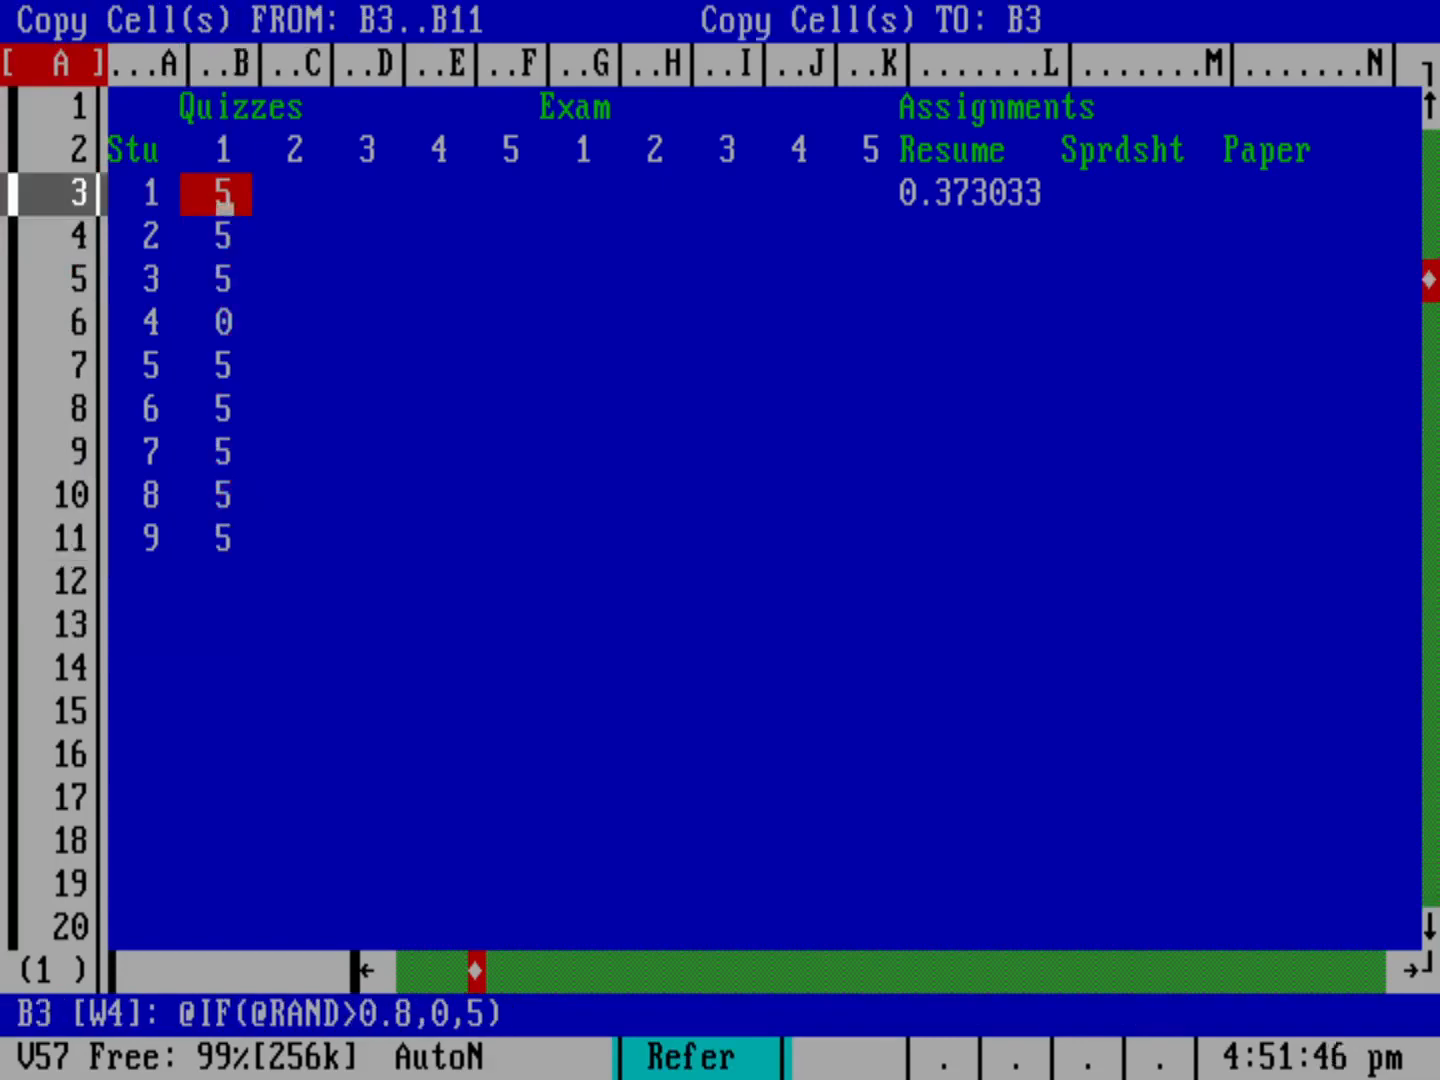
text(C3.)
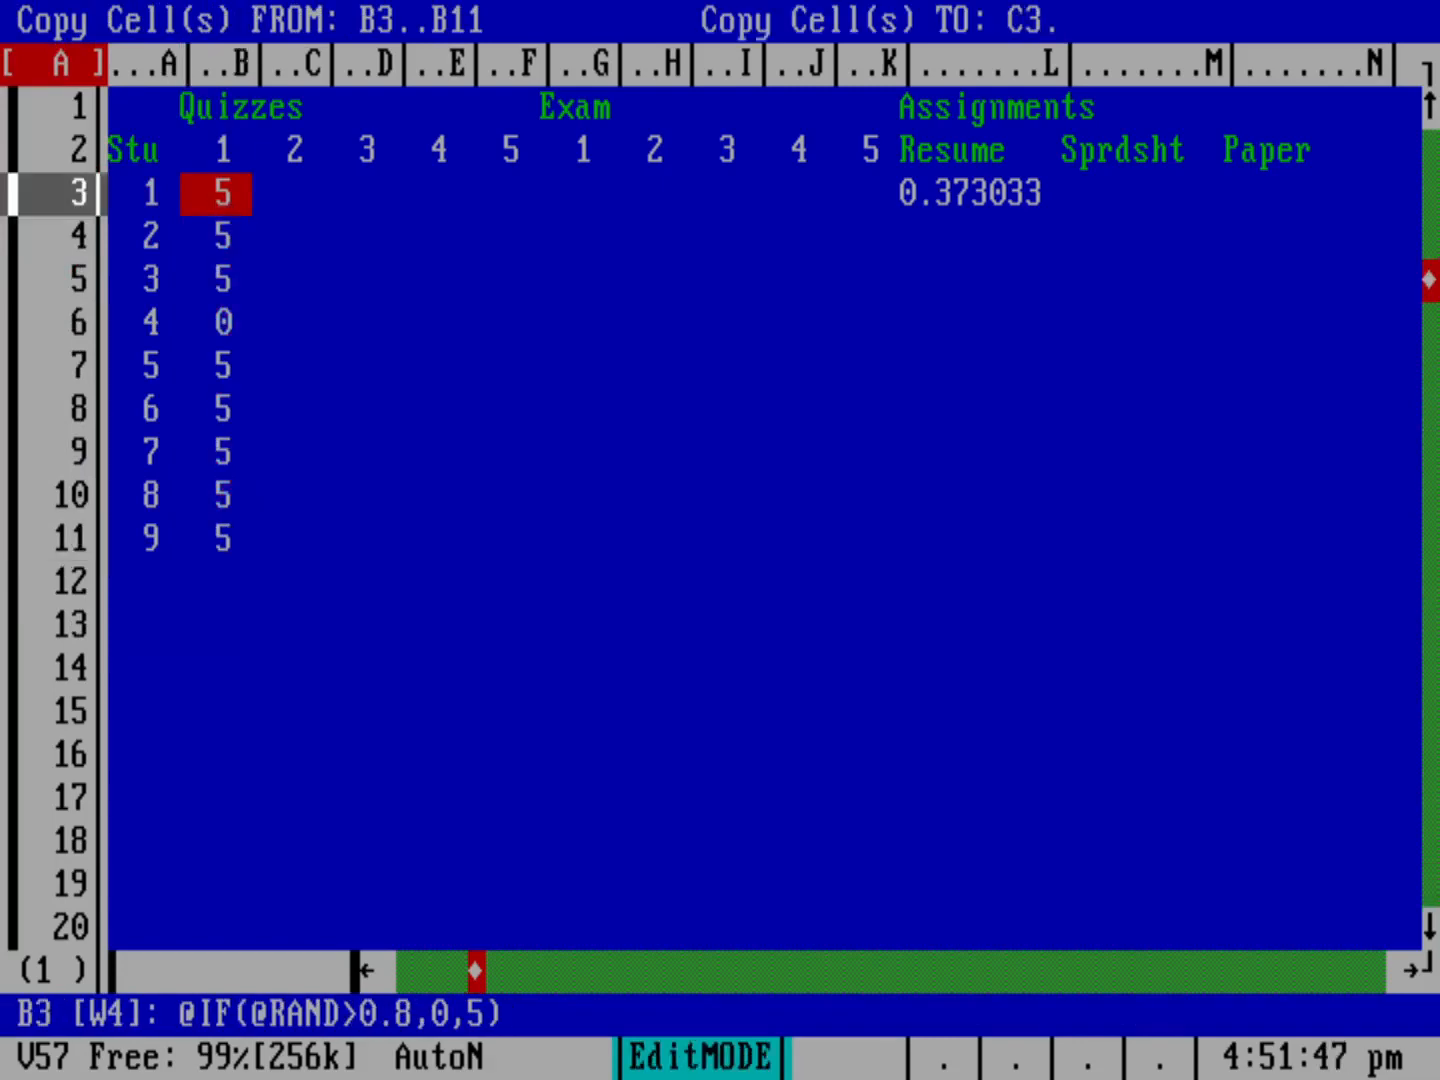
text(.C)
key(BackSpace)
text(F11)
key(Return)
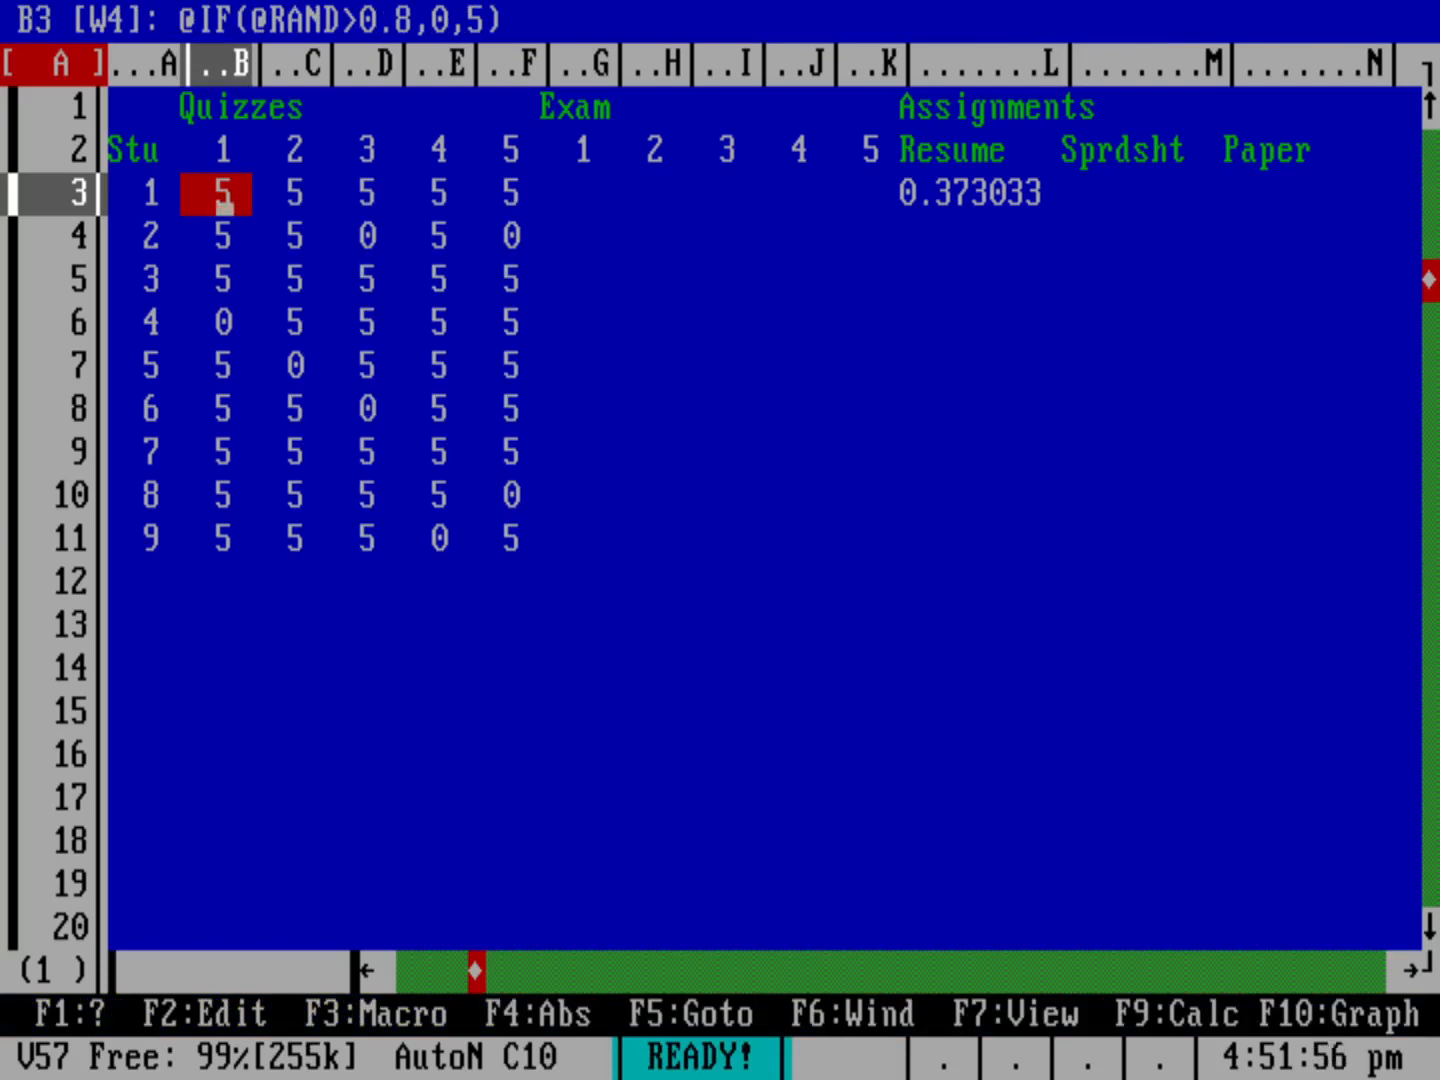
- Inspect the cell contents behind the quiz scores for the first two students in rows 3 and 4
key(Right)
key(Right)
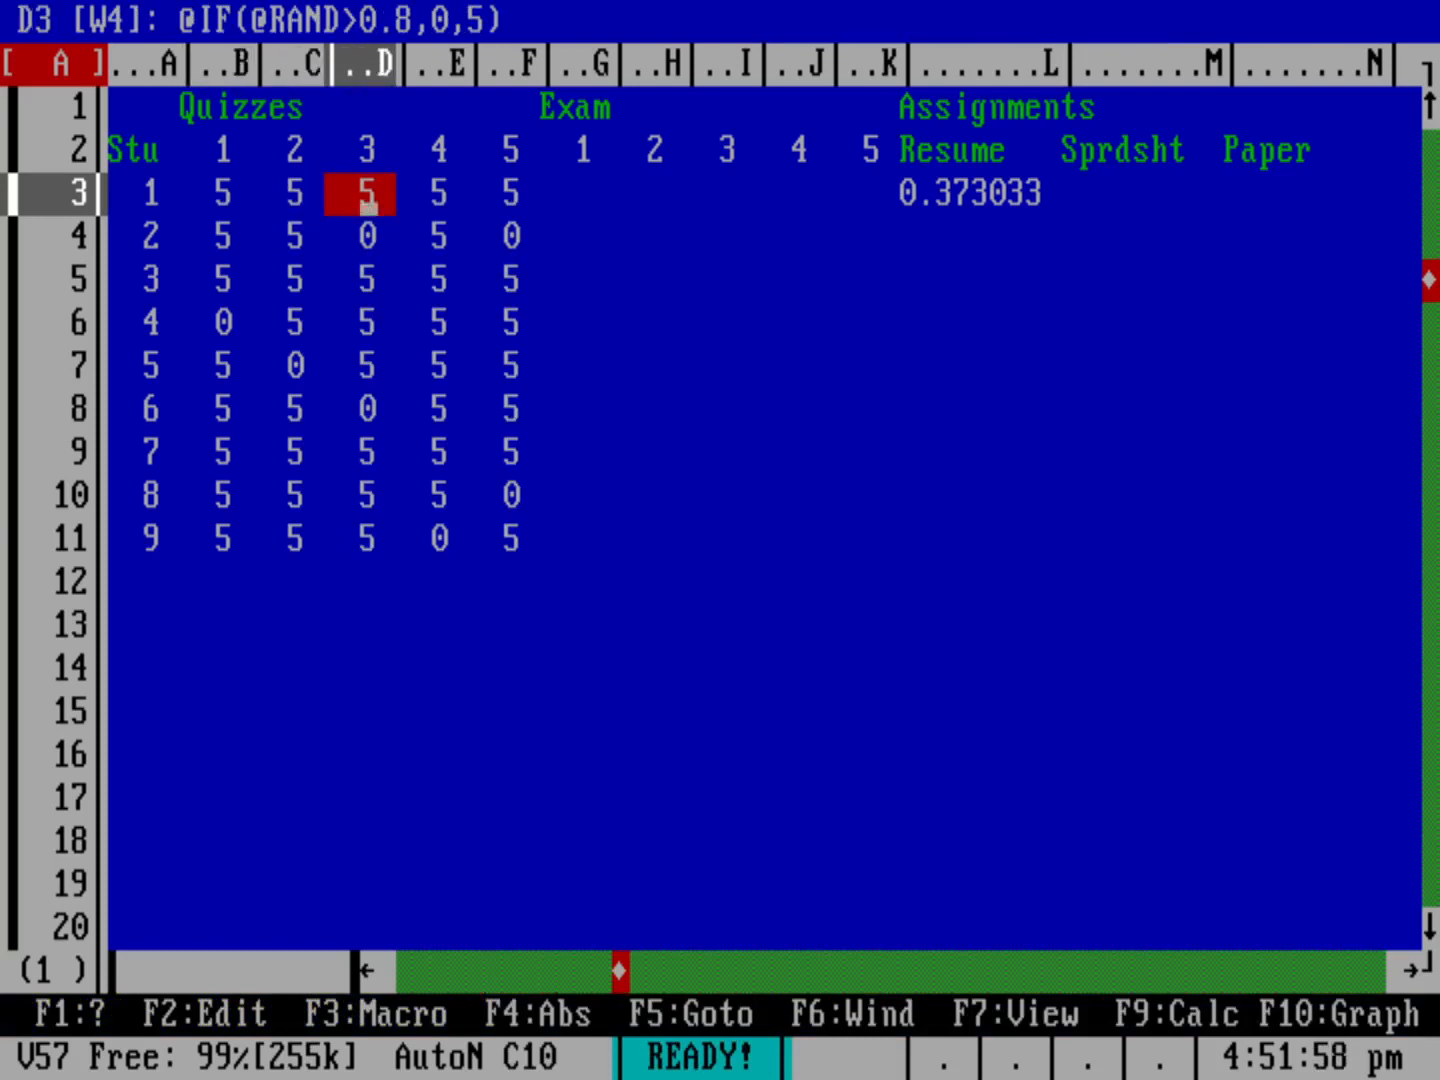
key(Down)
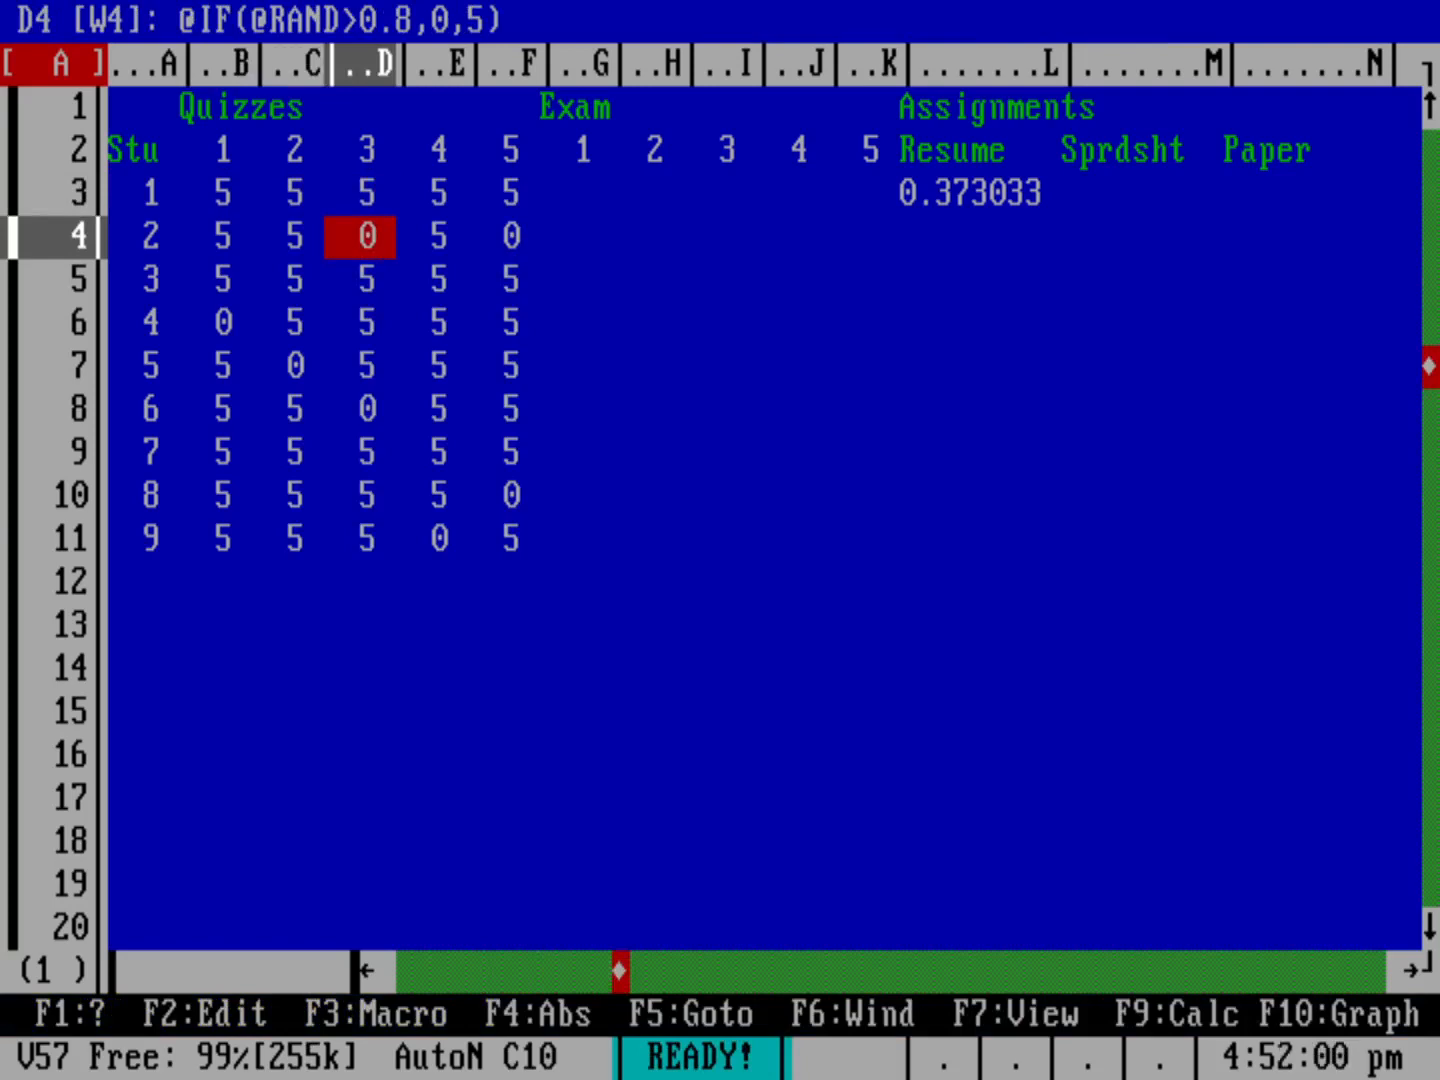
key(Right)
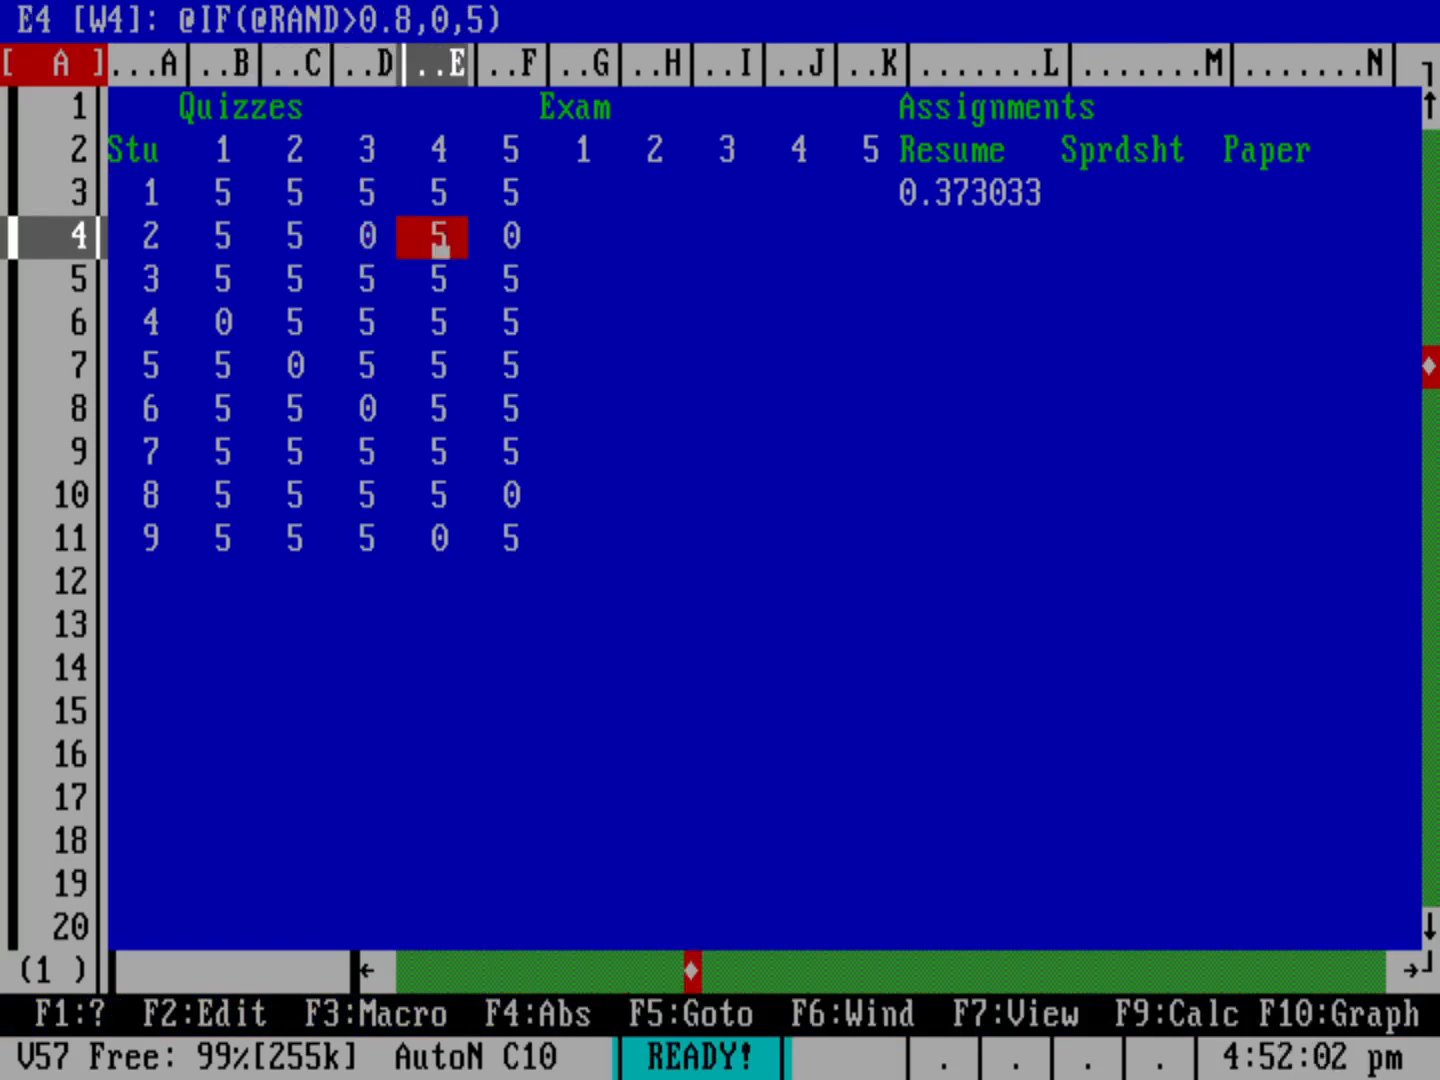
key(Right)
key(Right)
key(Left)
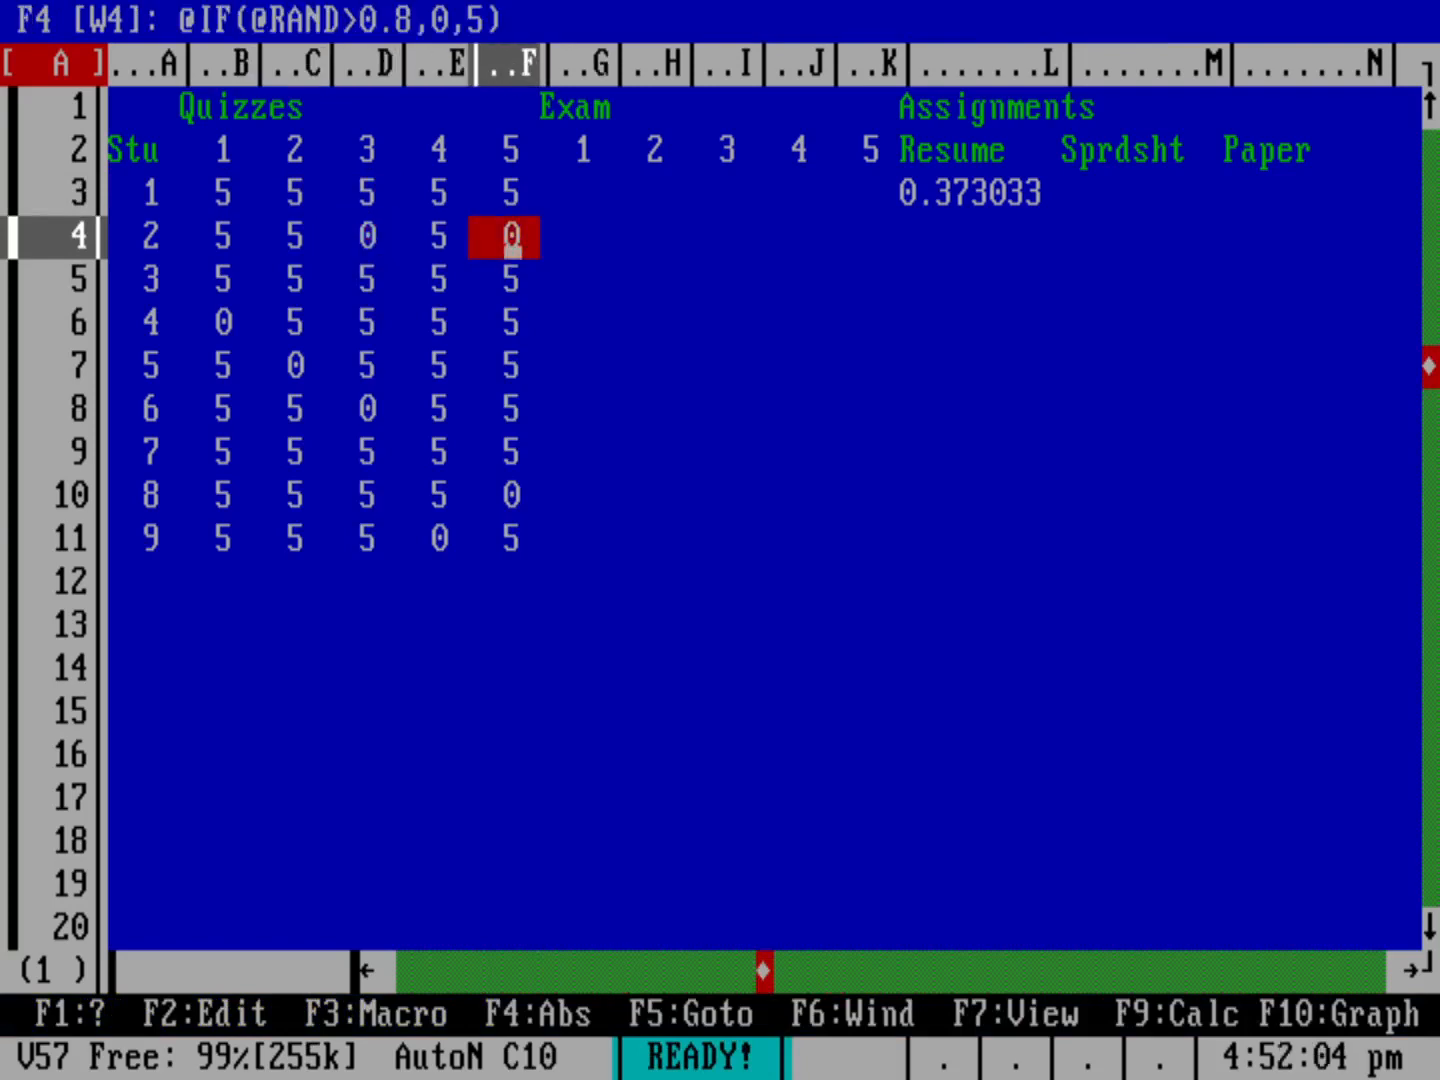
key(Up)
key(Right)
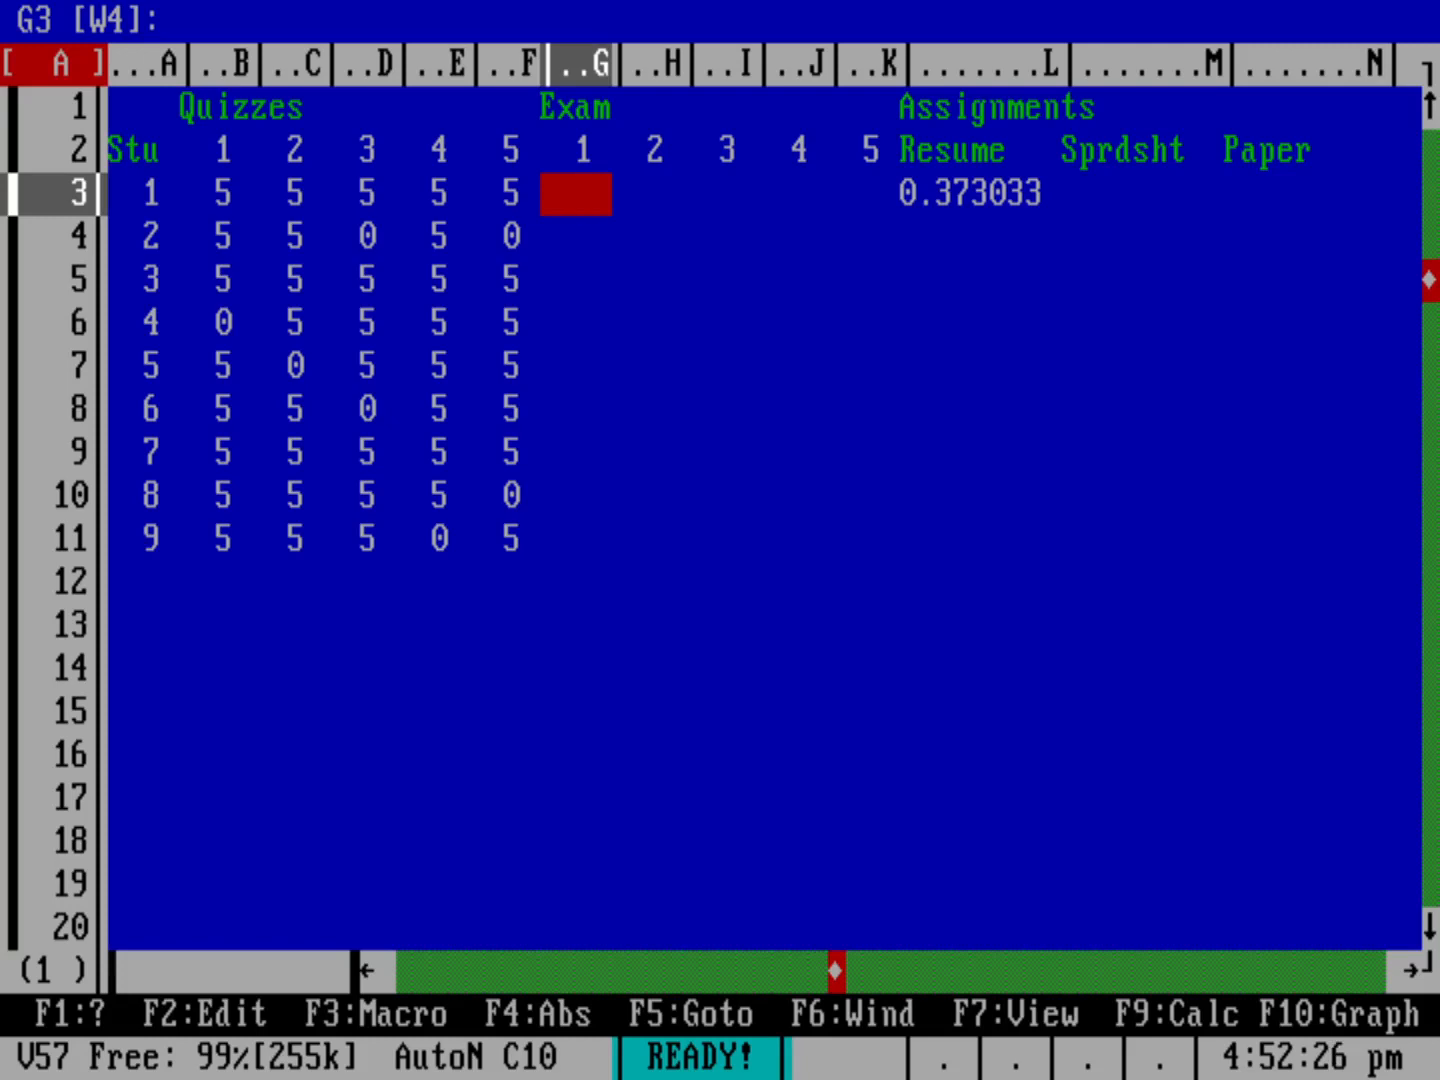
- Recalculate the sheet twice to generate a new set of random quiz scores
key(Left)
key(Left)
key(Left)
key(Left)
key(Left)
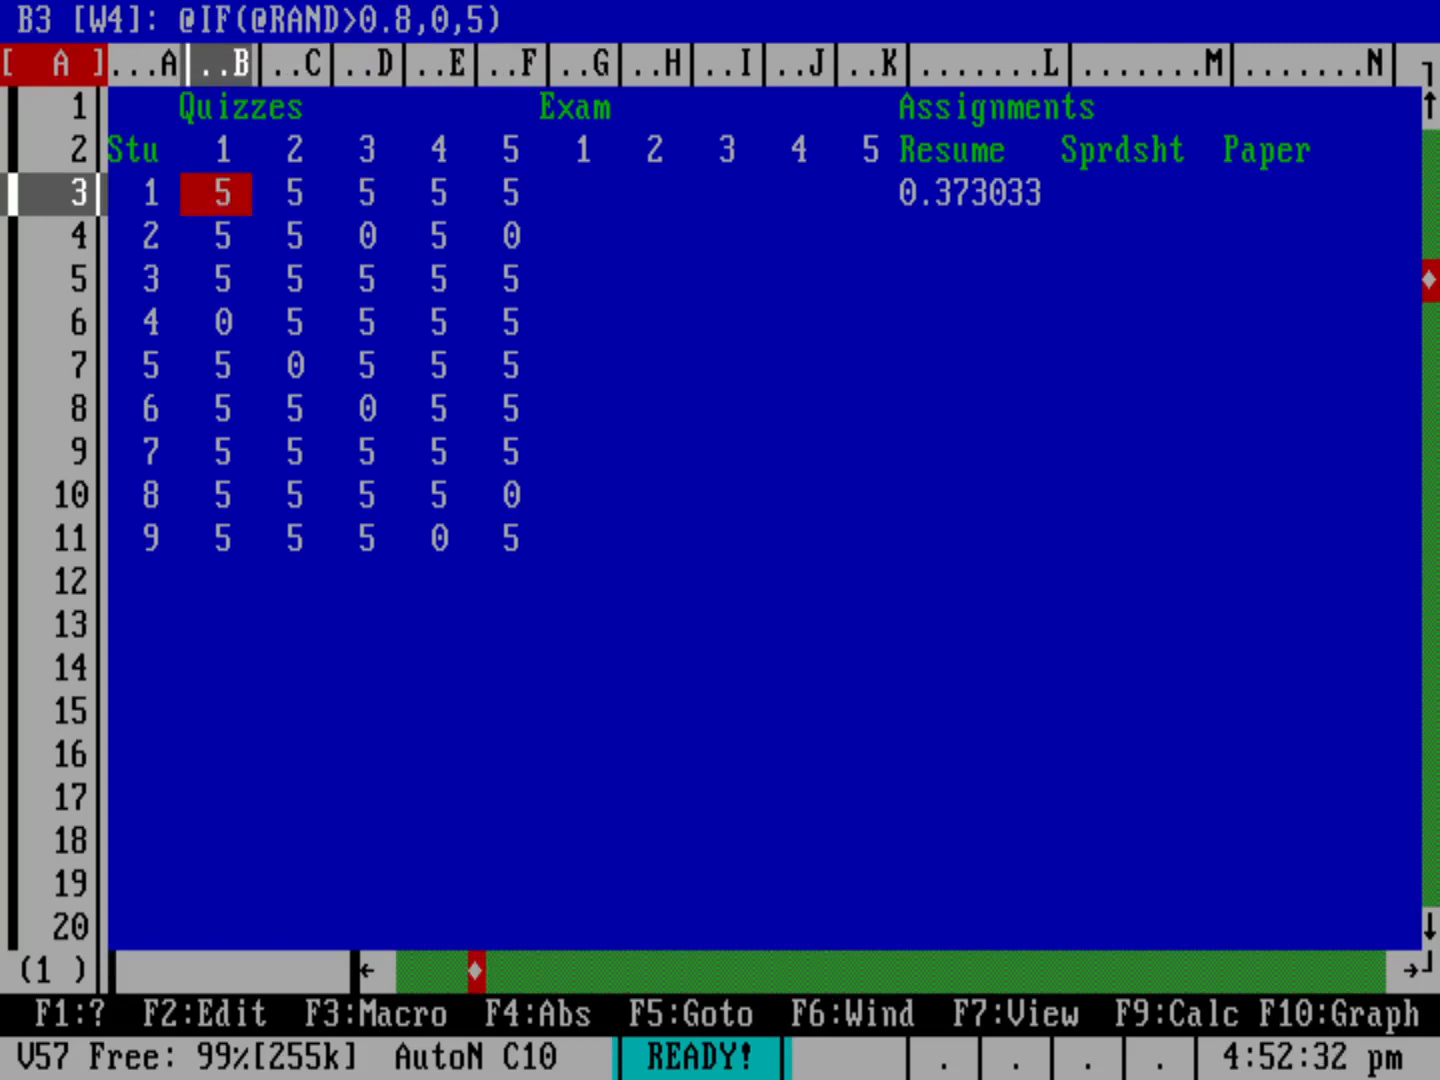
key(F9)
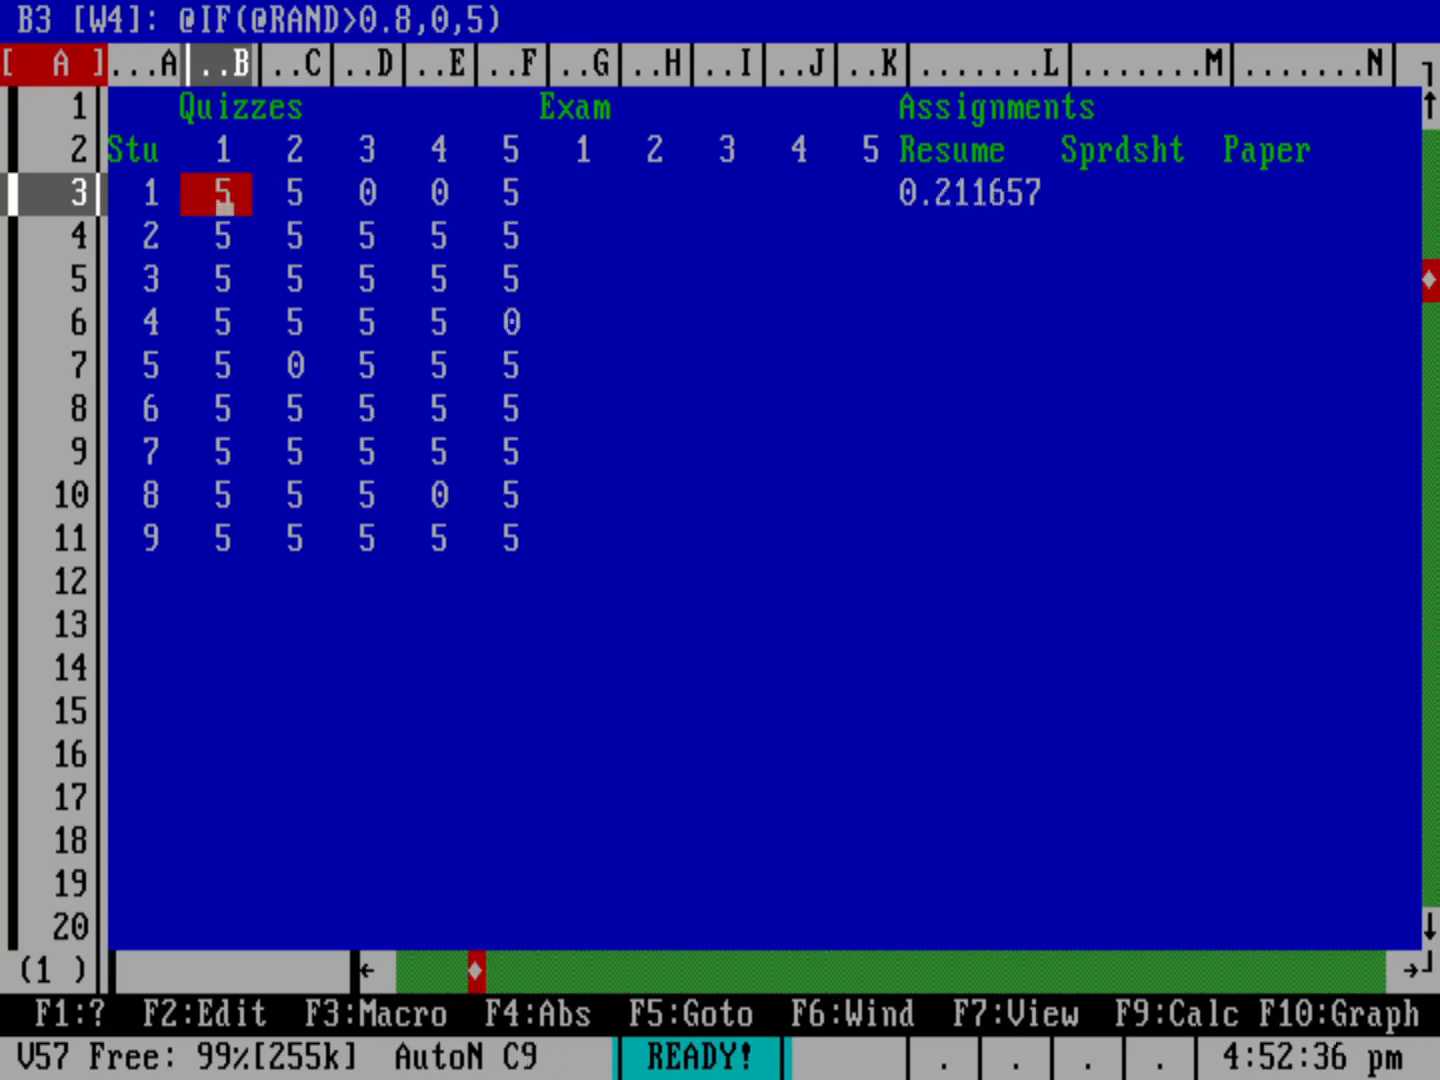
key(F9)
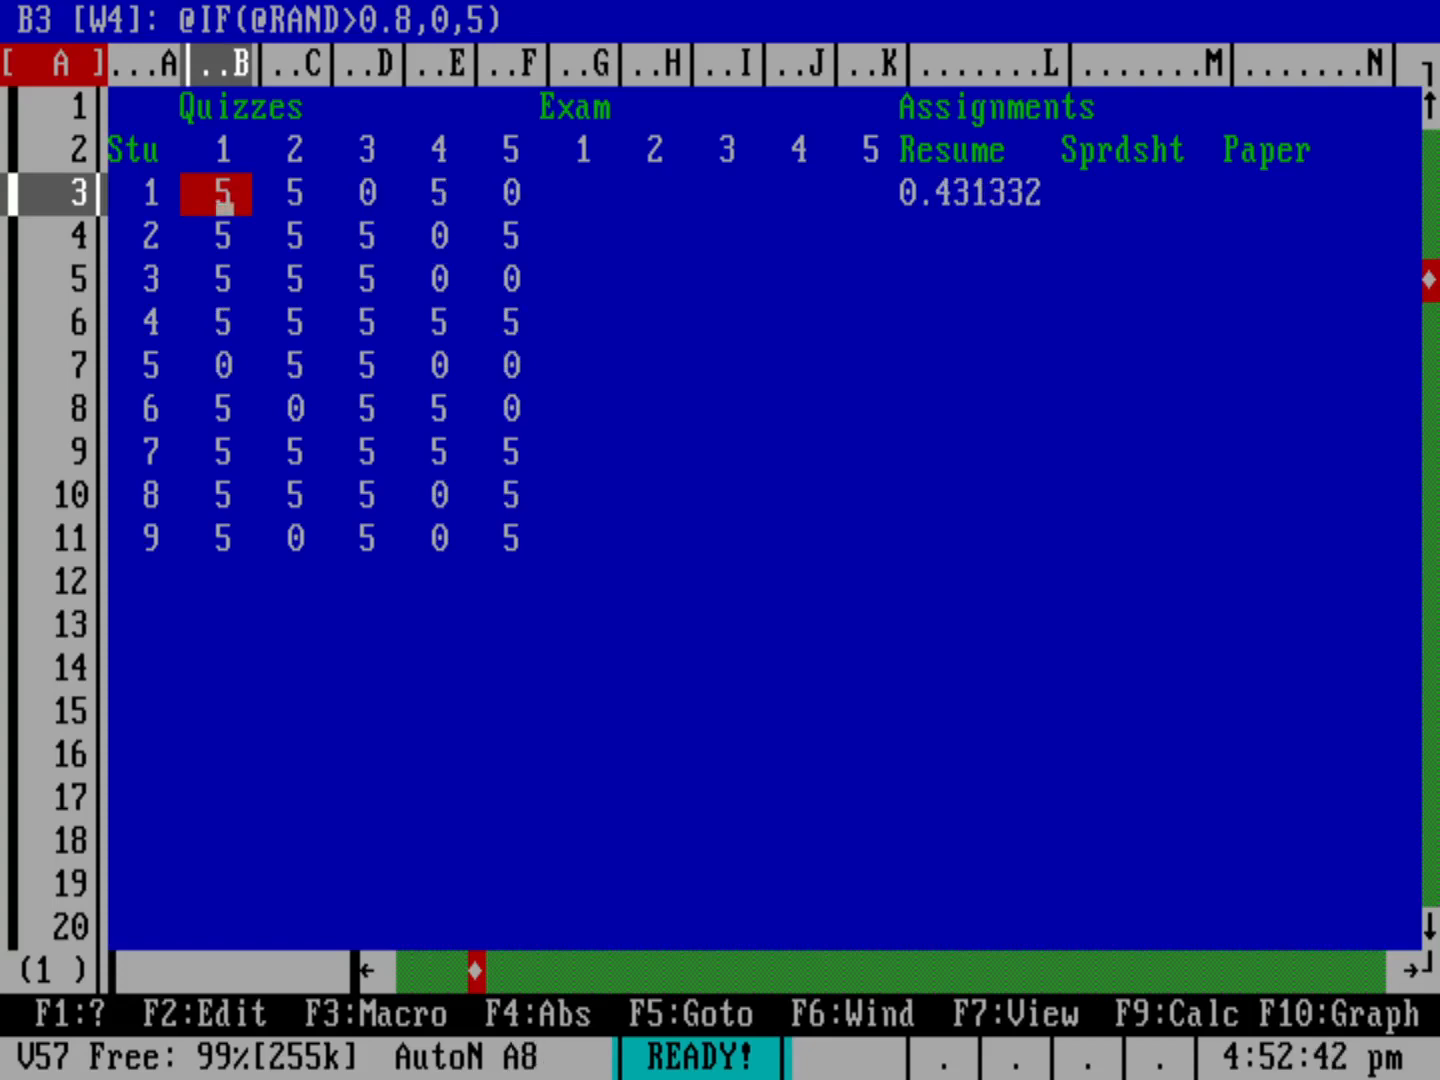
- Copy the quiz scores in B3..F11 as plain values to the output range starting at B13
key(slash)
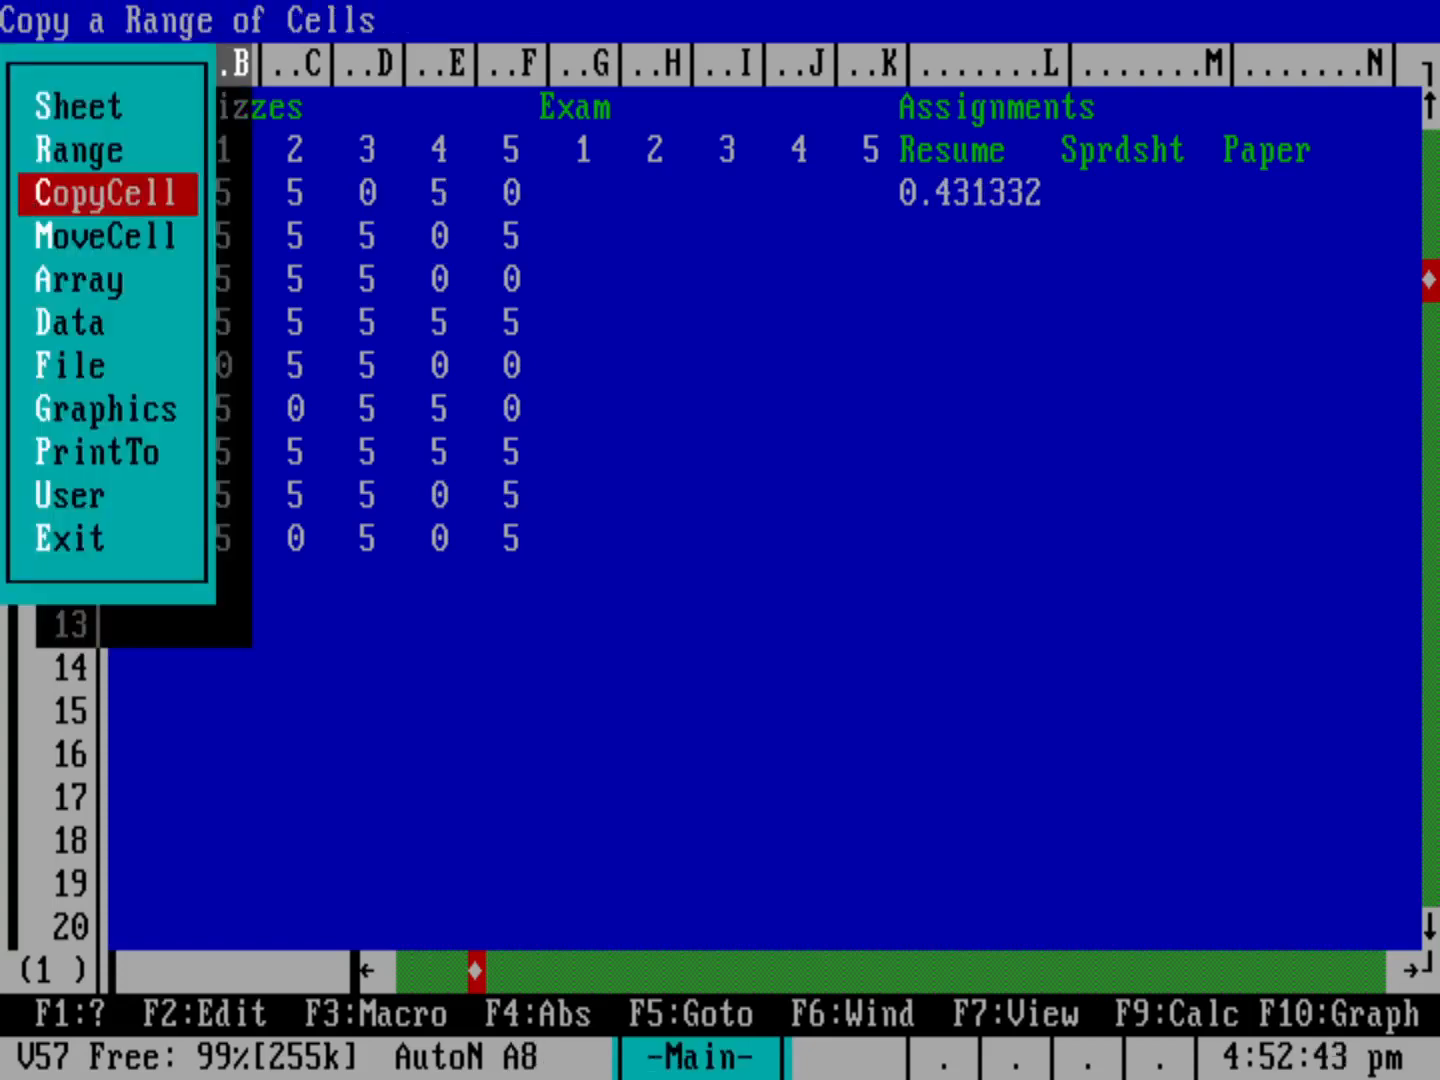
key(Up)
key(Up)
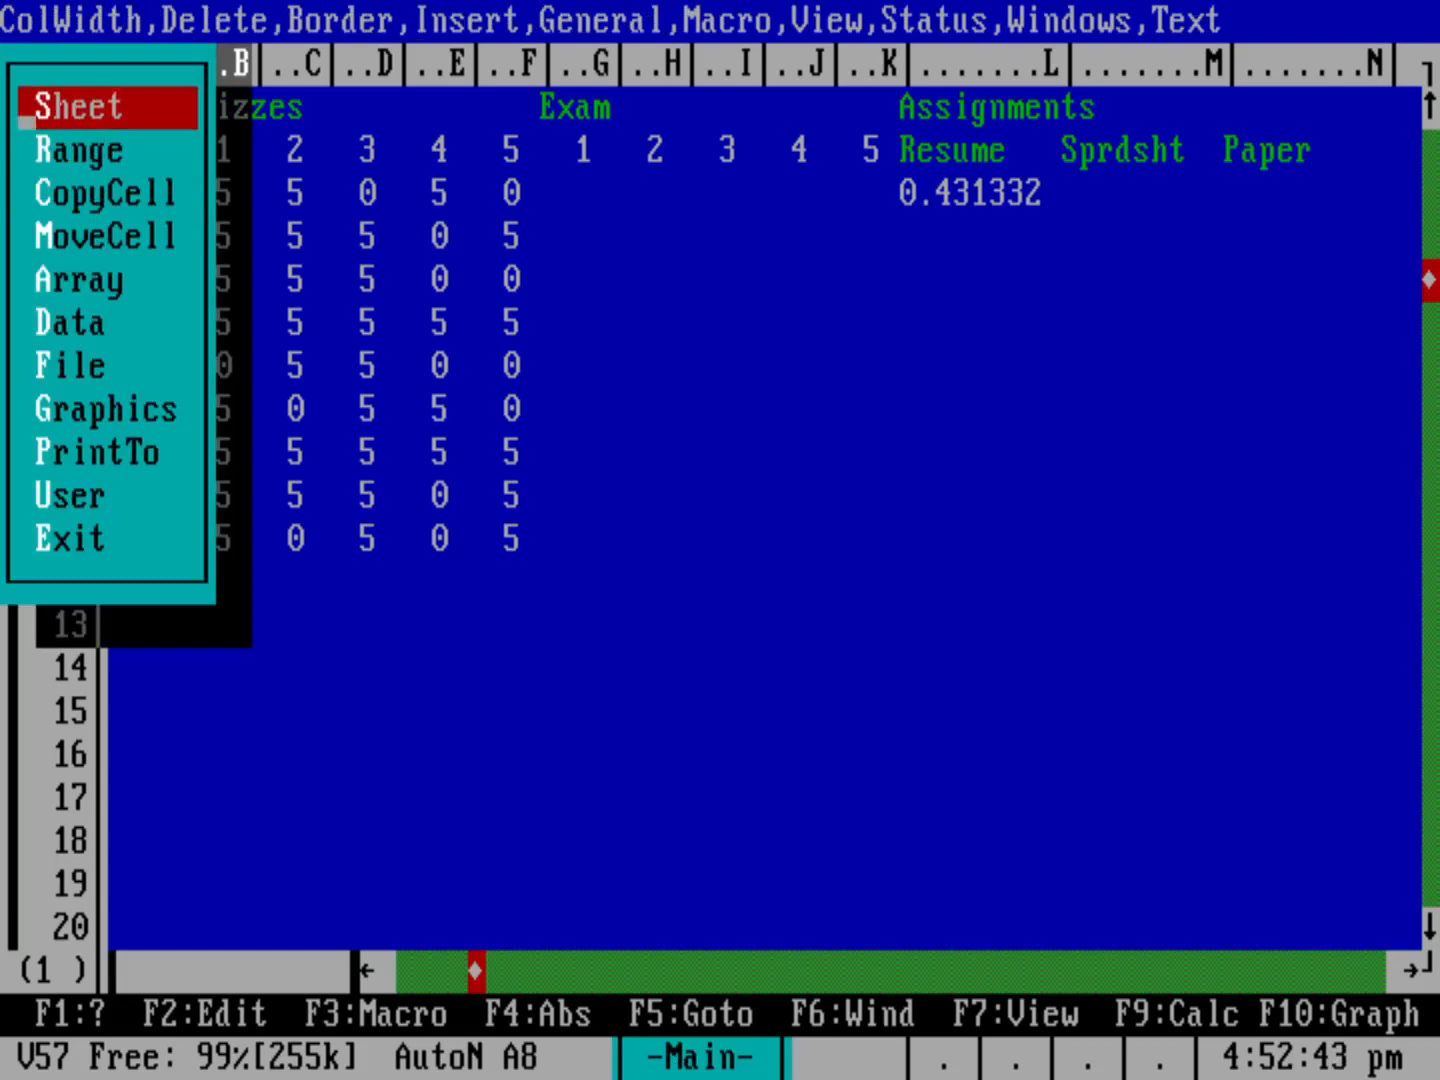
key(Down)
key(Return)
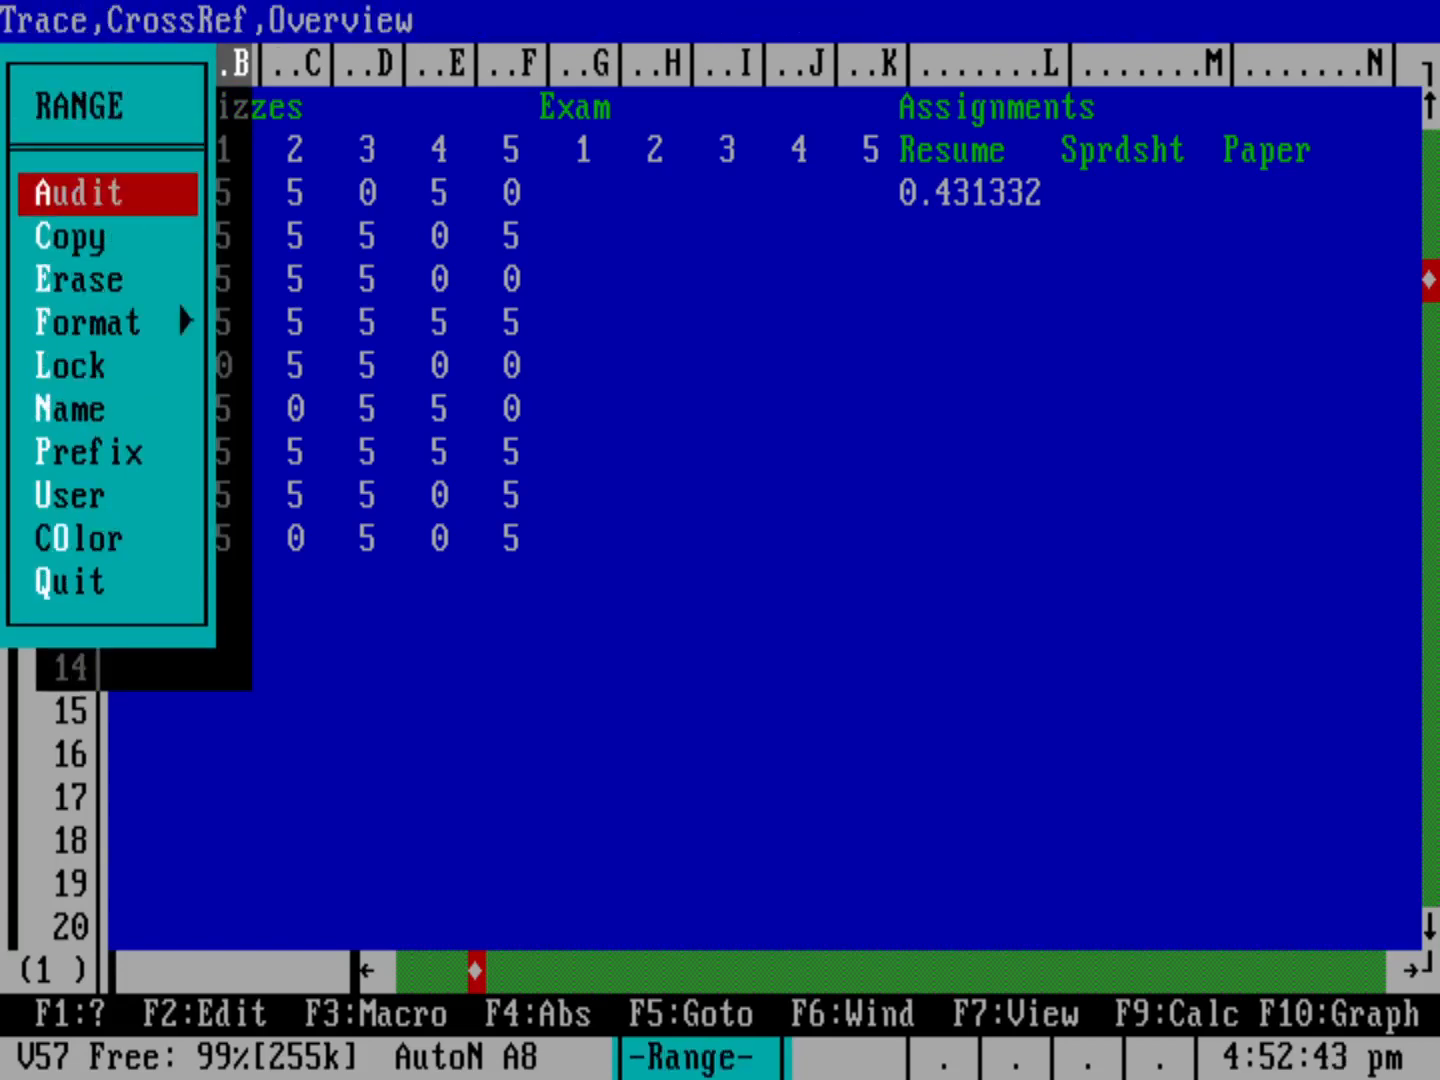
key(Down)
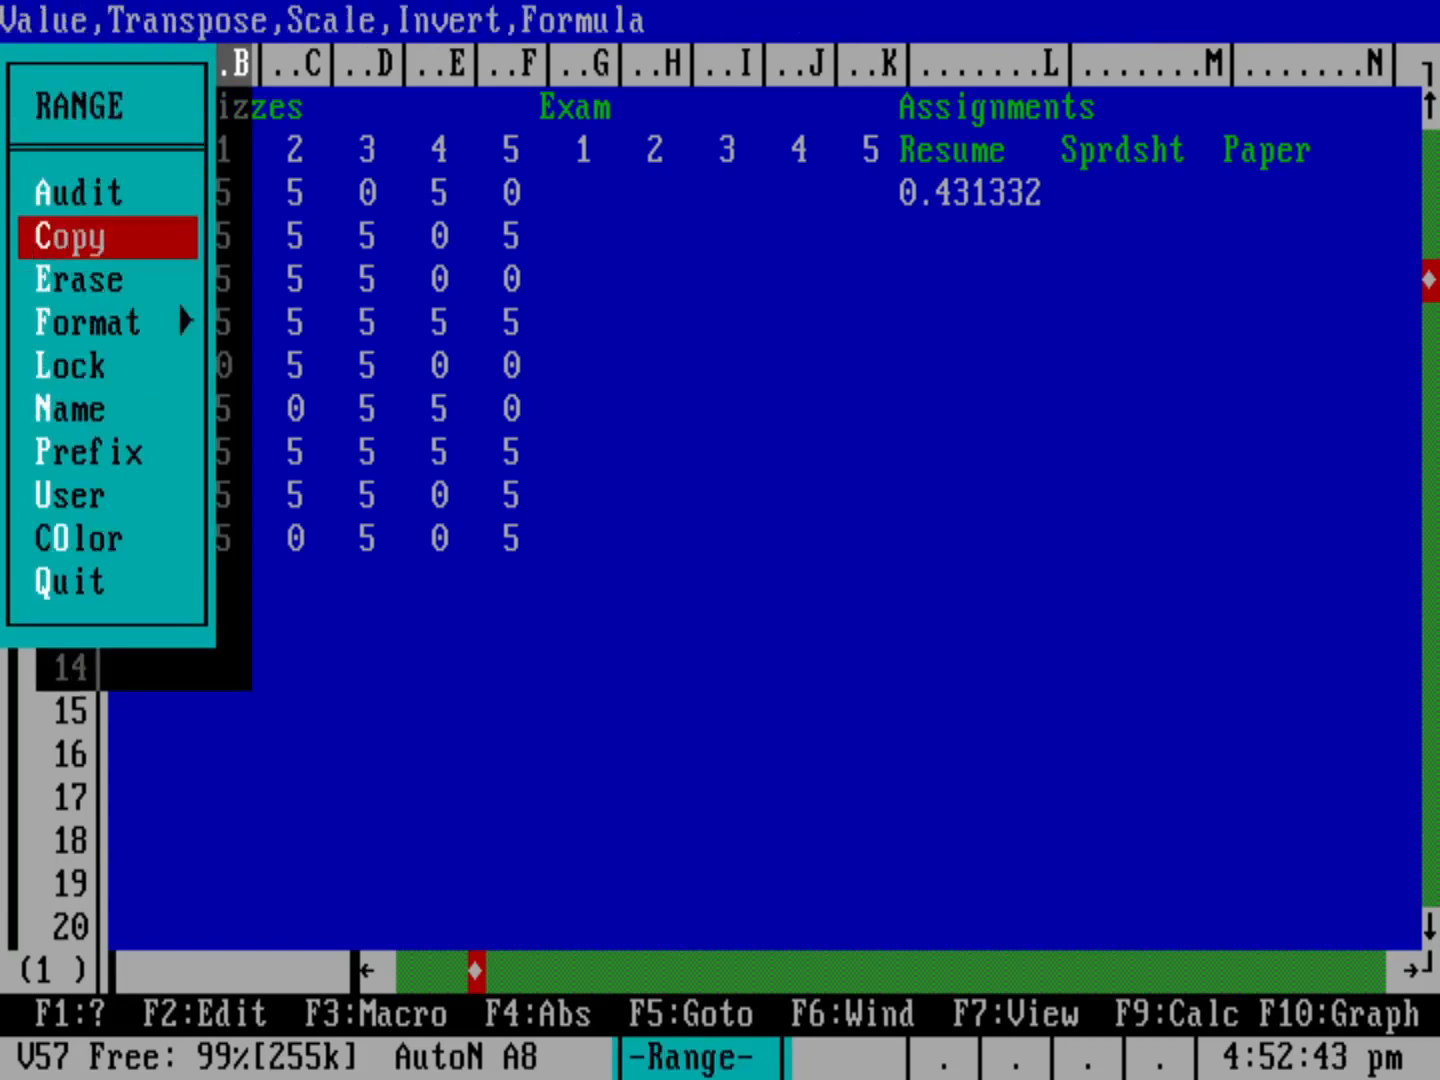
key(Return)
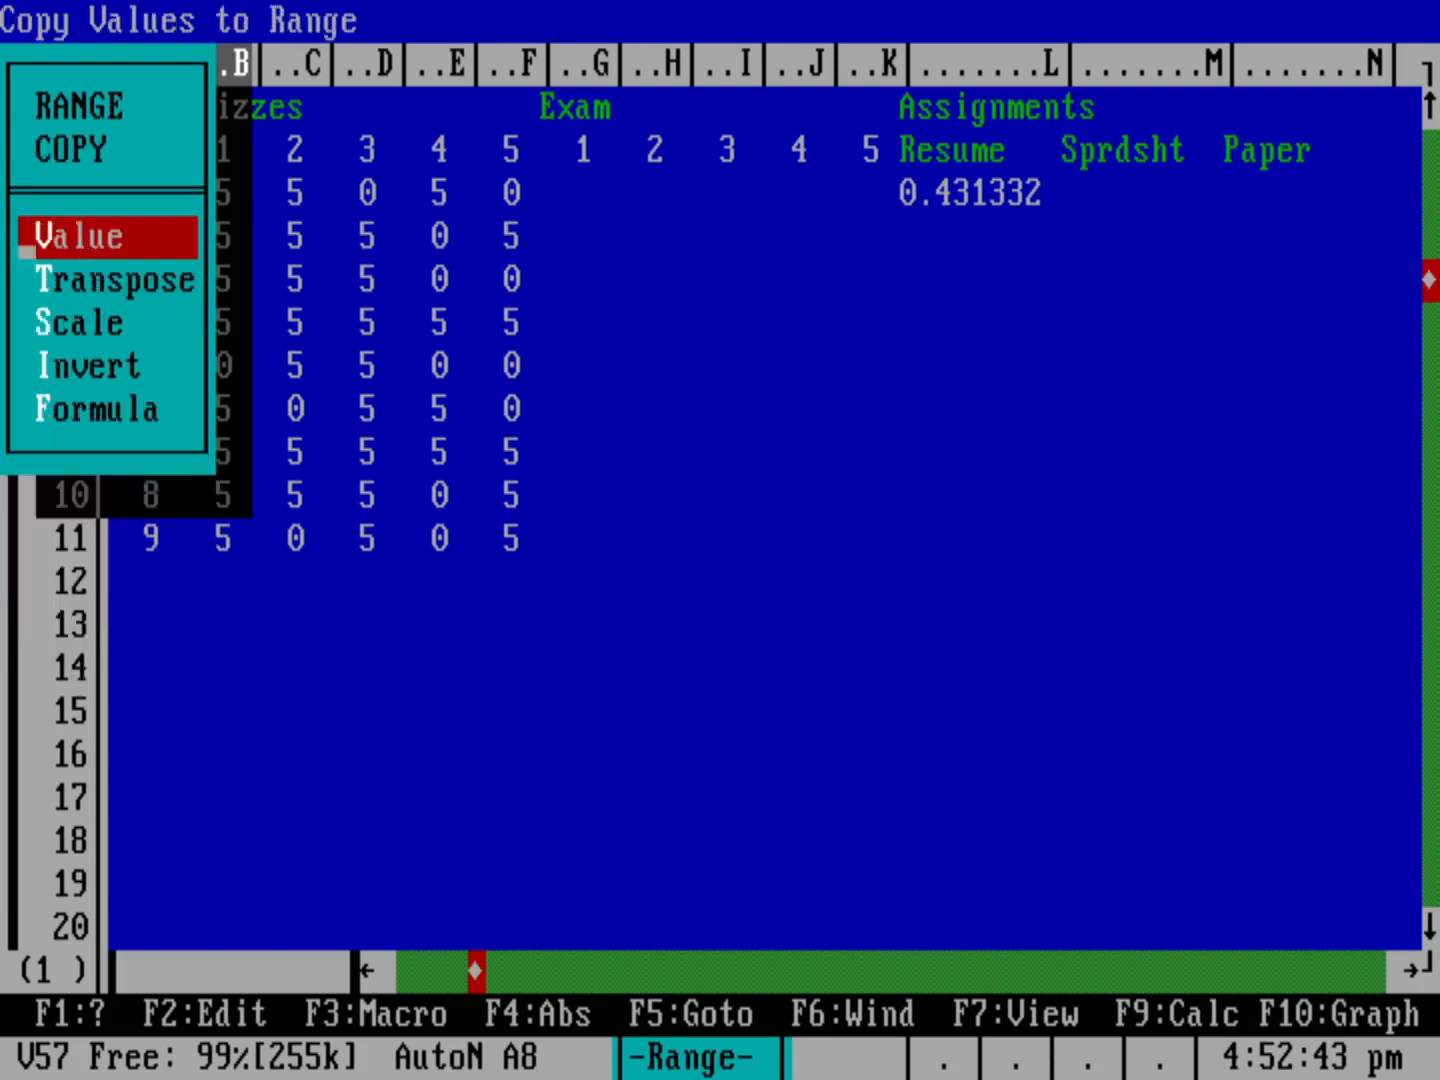
key(Return)
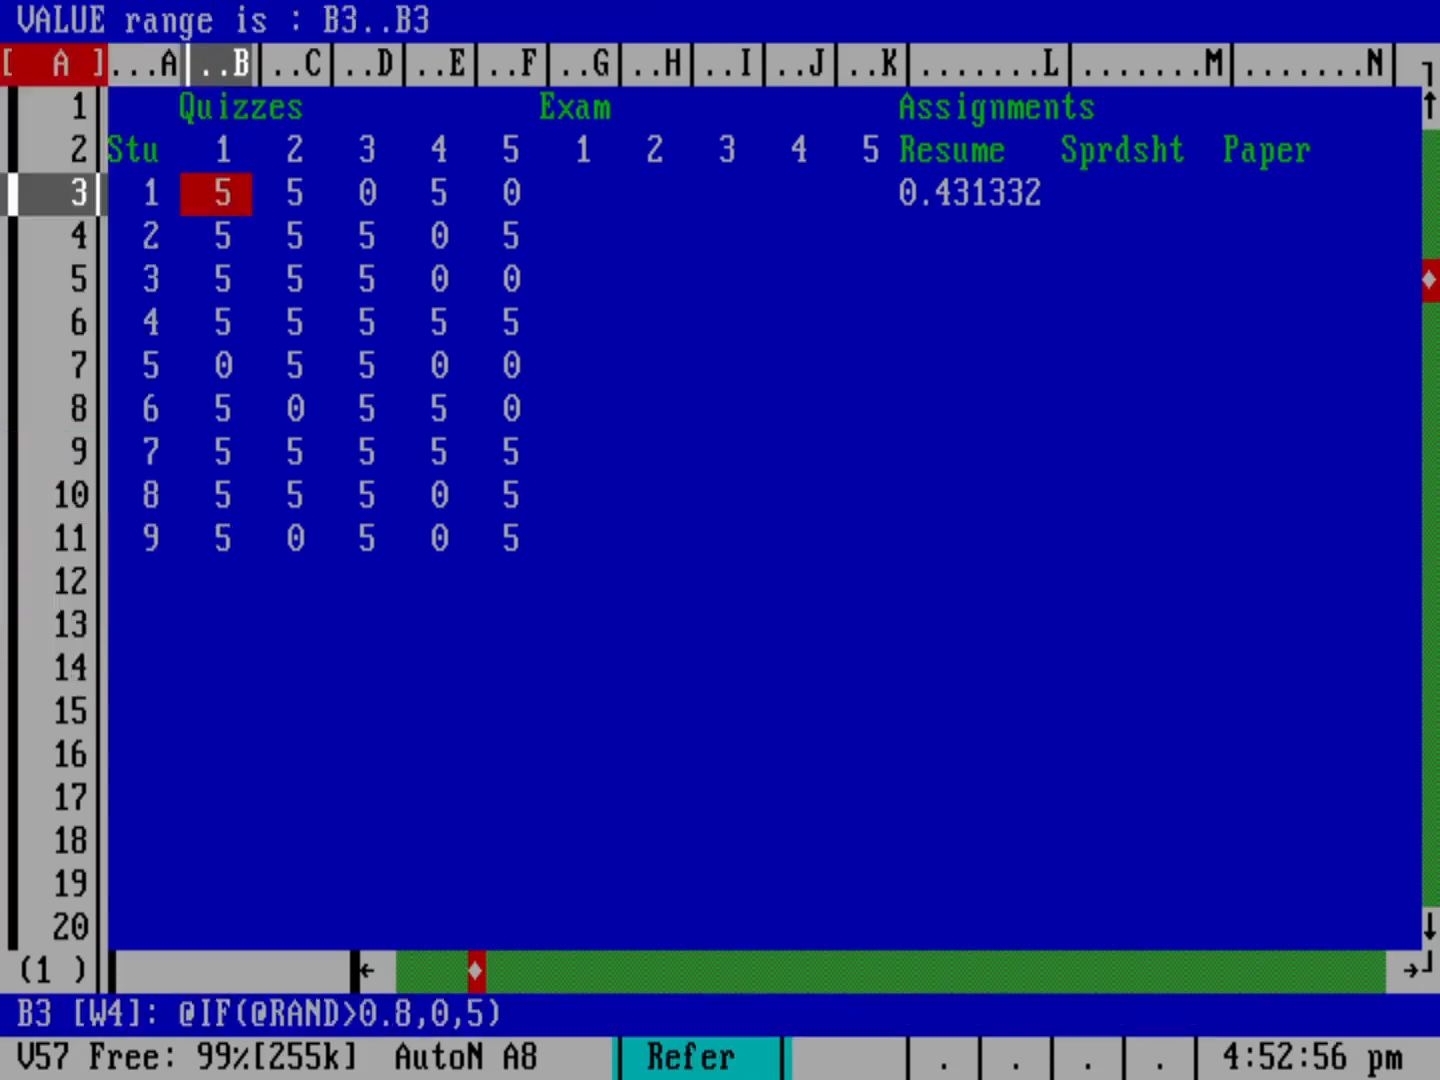
key(Right)
key(Right)
key(Right)
key(Right)
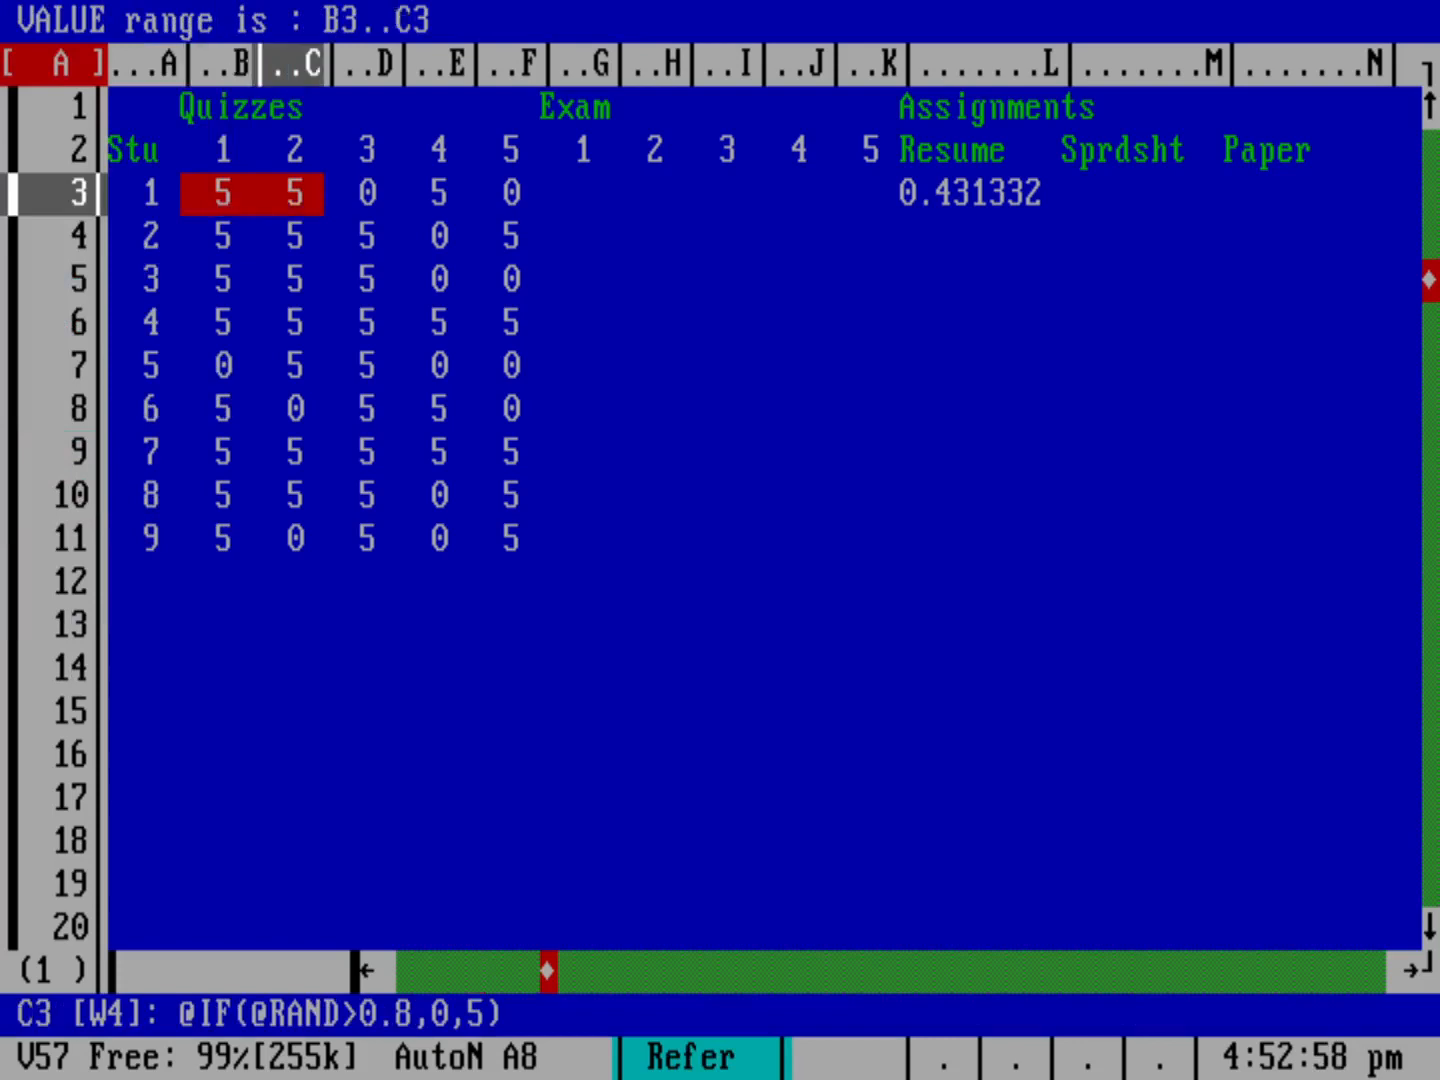
key(Down)
key(Down)
key(Down)
key(Down)
key(Down)
key(Down)
key(Down)
key(Down)
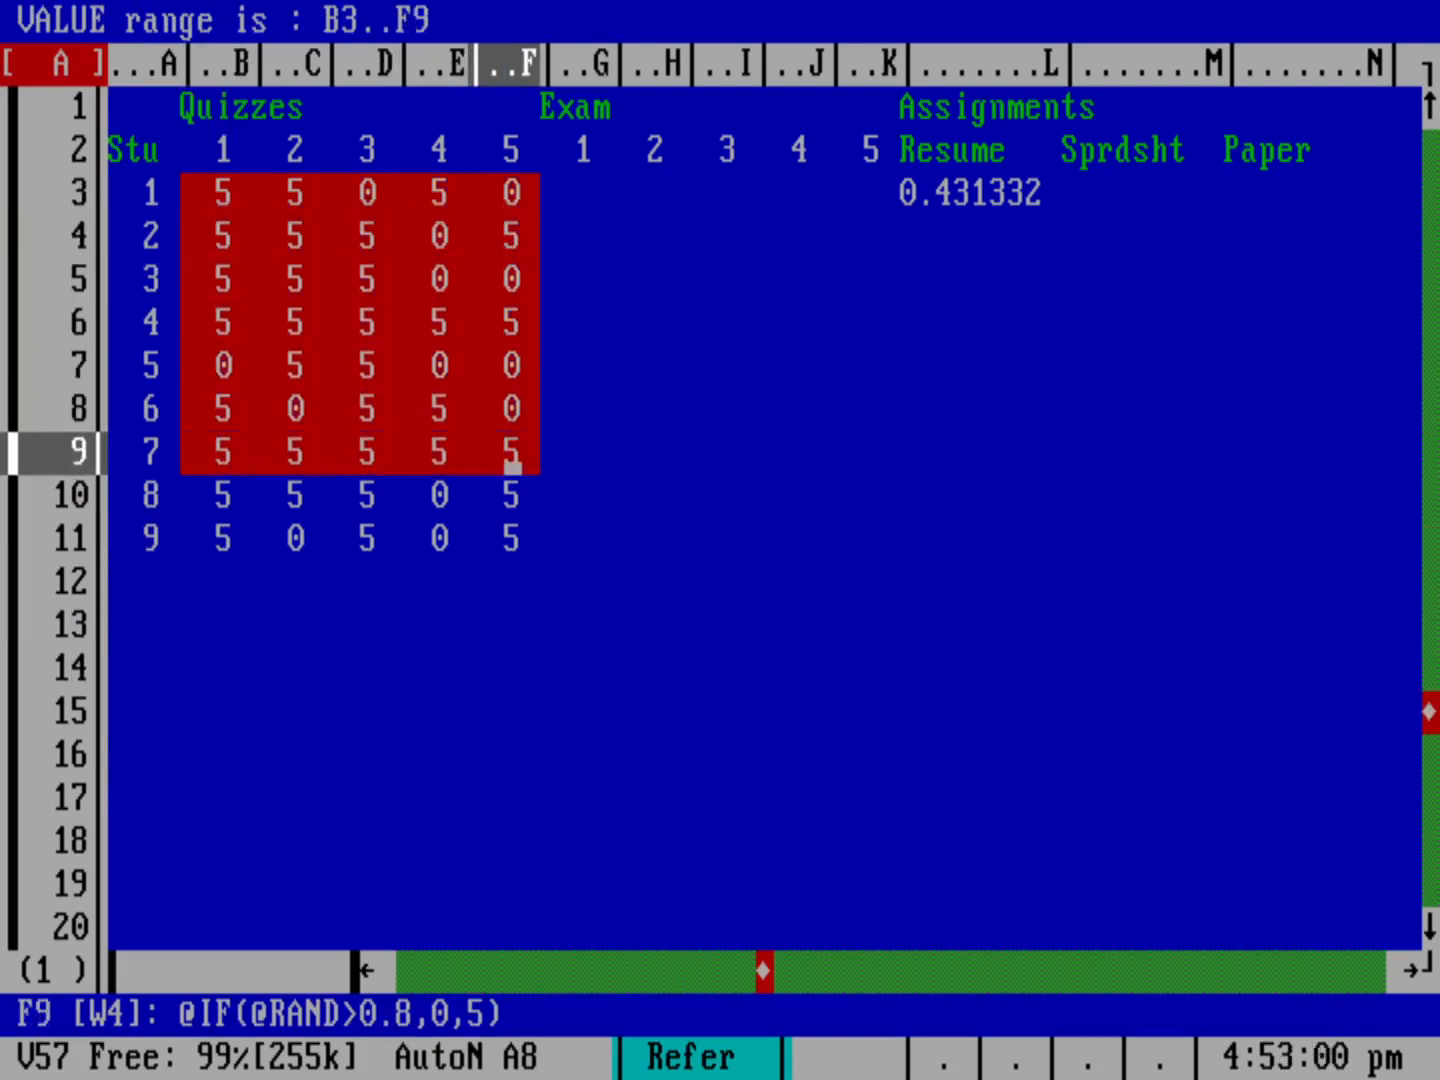
key(Return)
key(Down)
key(Down)
key(Down)
key(Down)
key(Down)
key(Down)
key(Down)
key(Down)
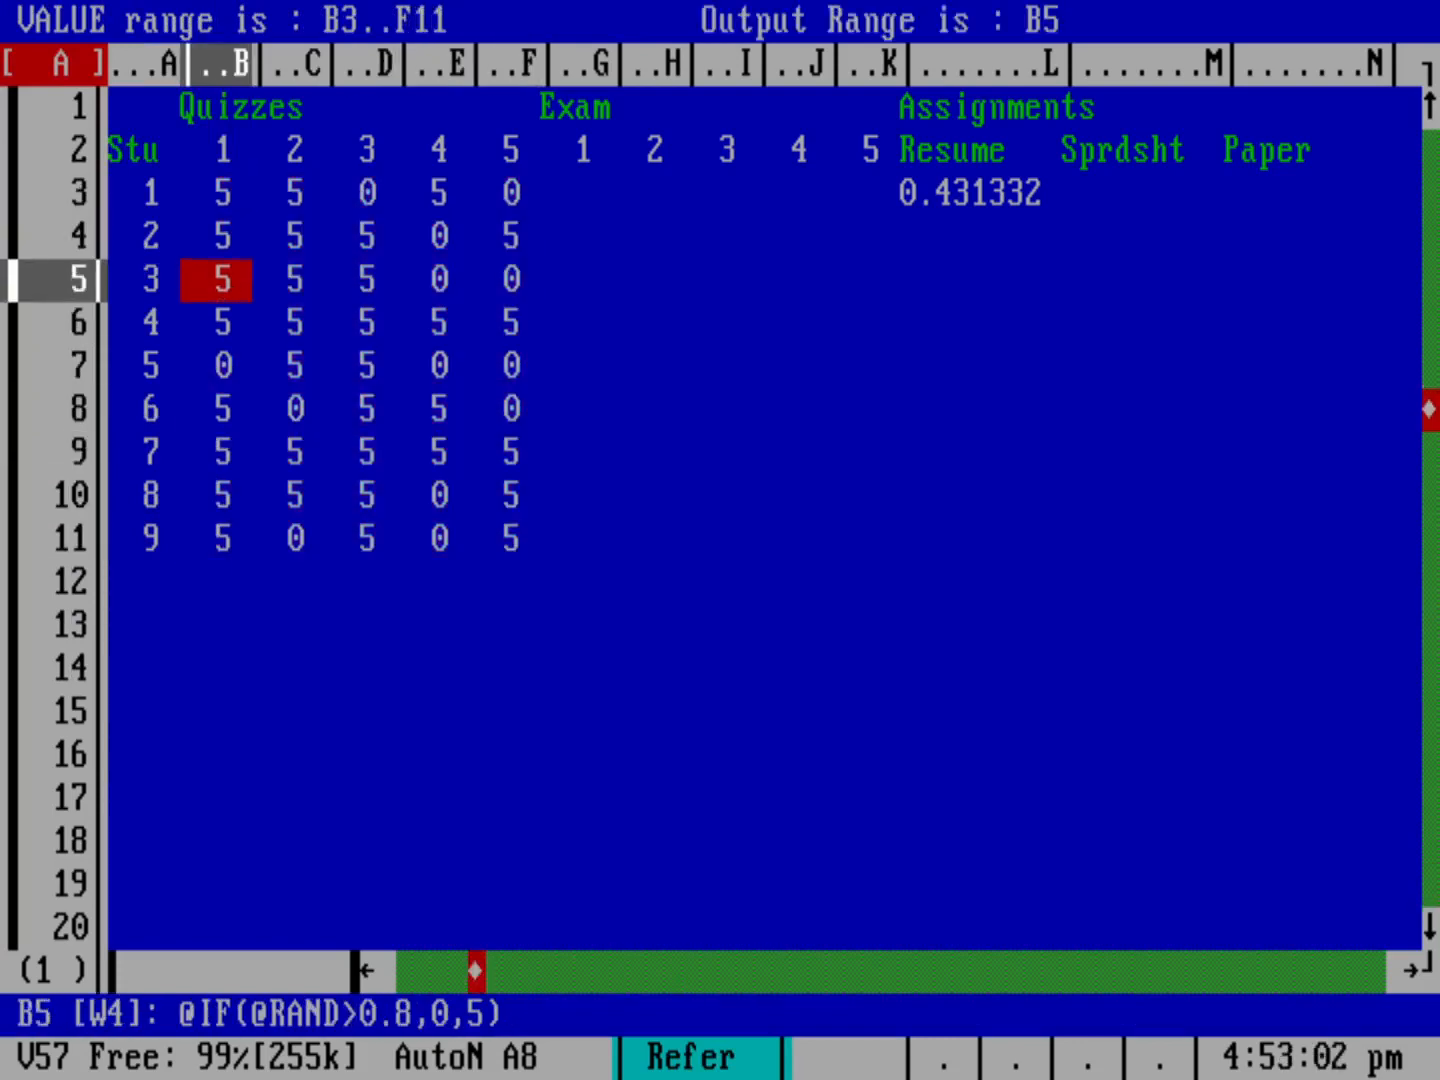
key(Down)
key(Down)
key(Return)
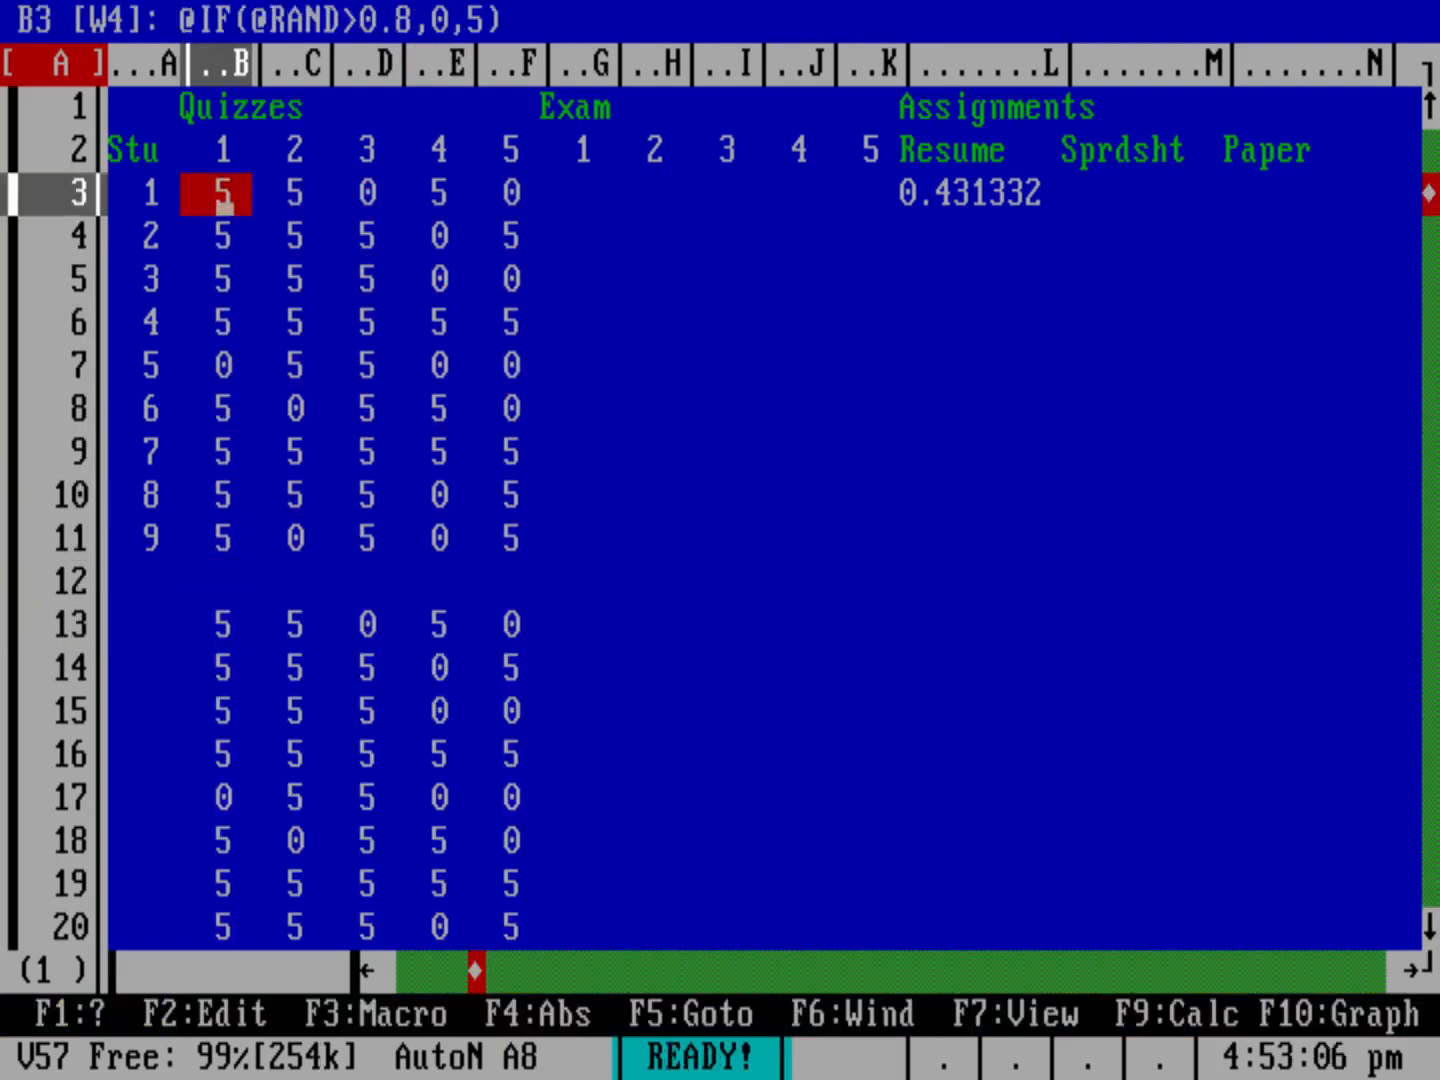
- Compare the contents of the original quiz cells in column B with the copied cells in row 13
key(Down)
key(Down)
key(Down)
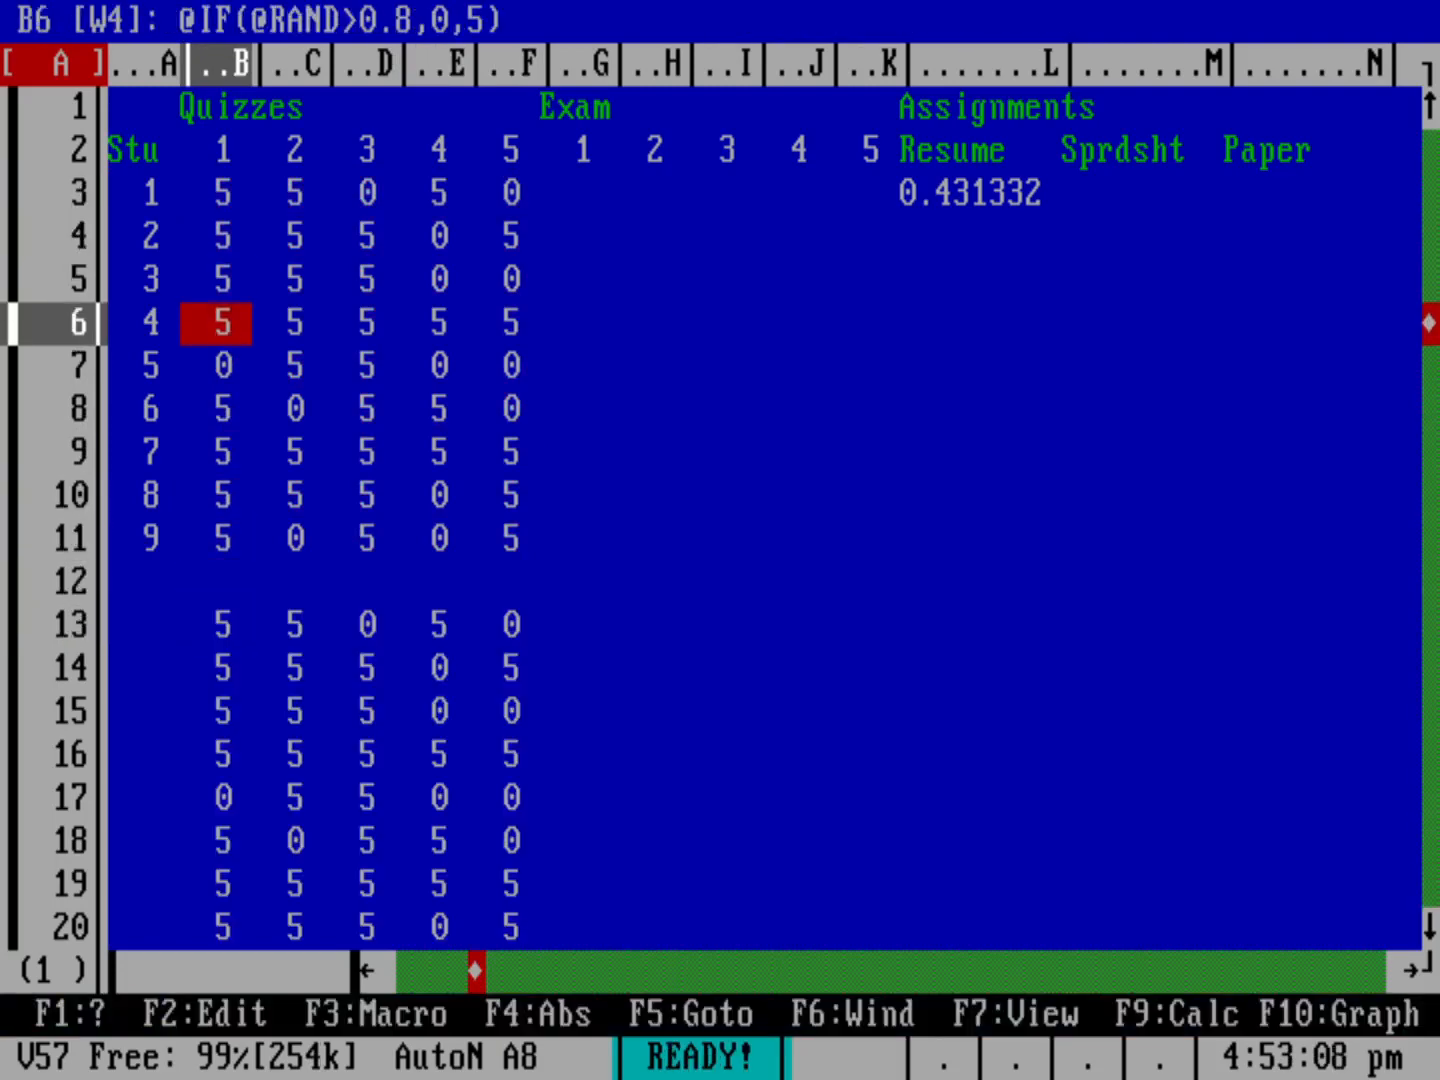
key(Down)
key(Down)
key(Down)
key(Down)
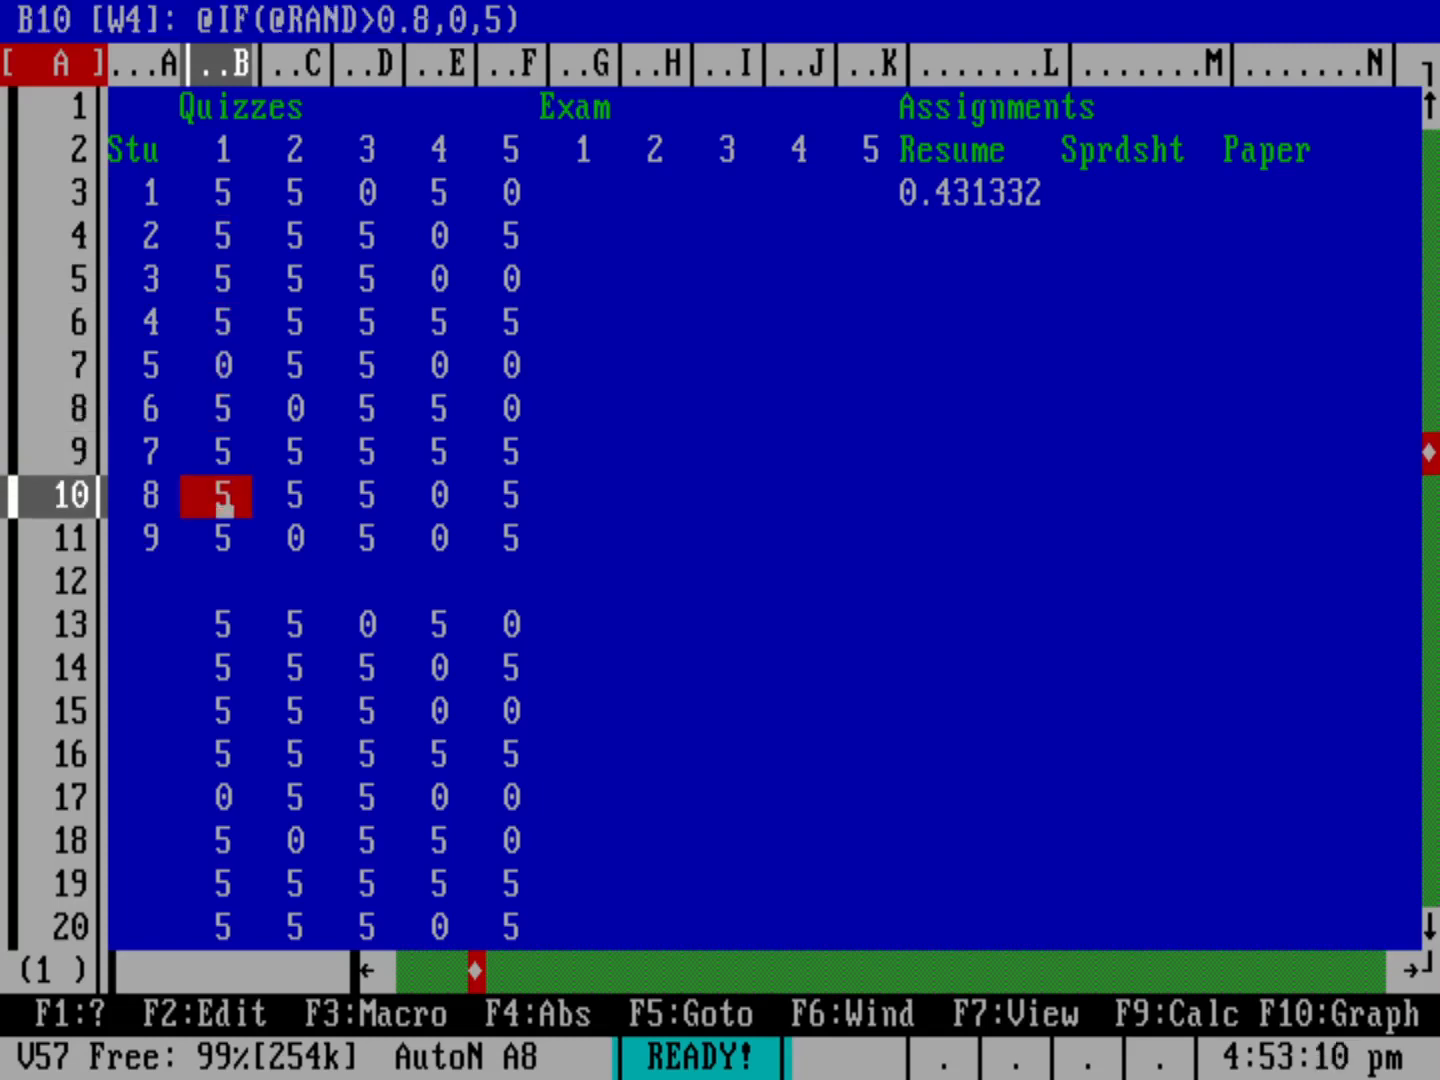
key(Down)
key(Down)
key(Down)
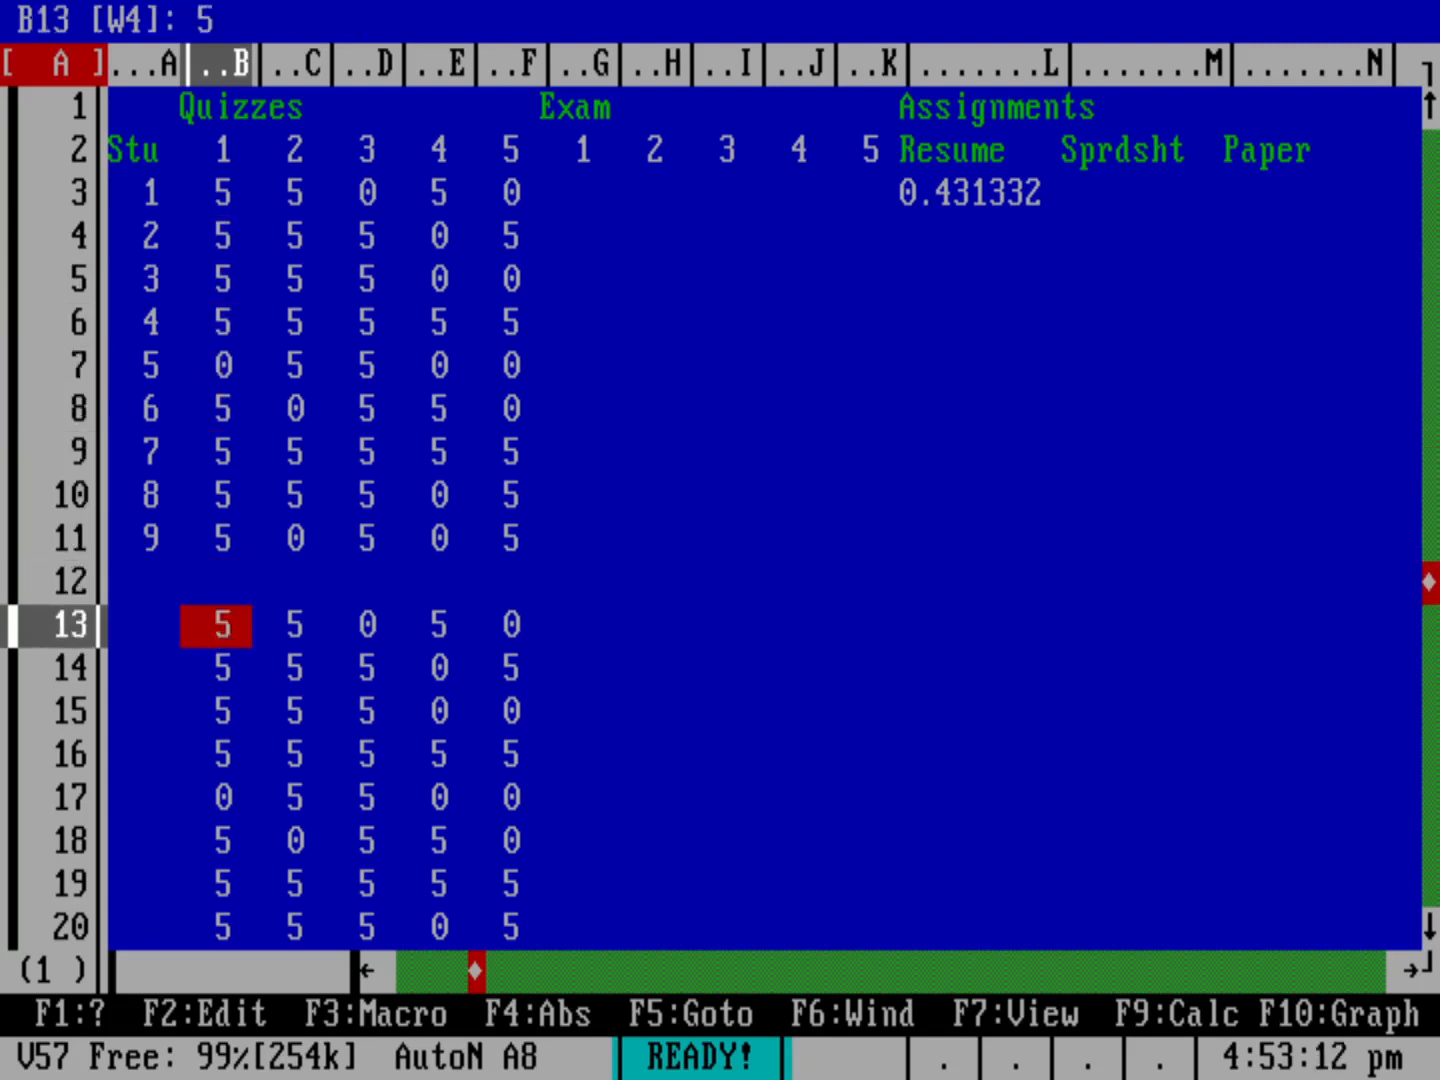
key(Right)
key(Right)
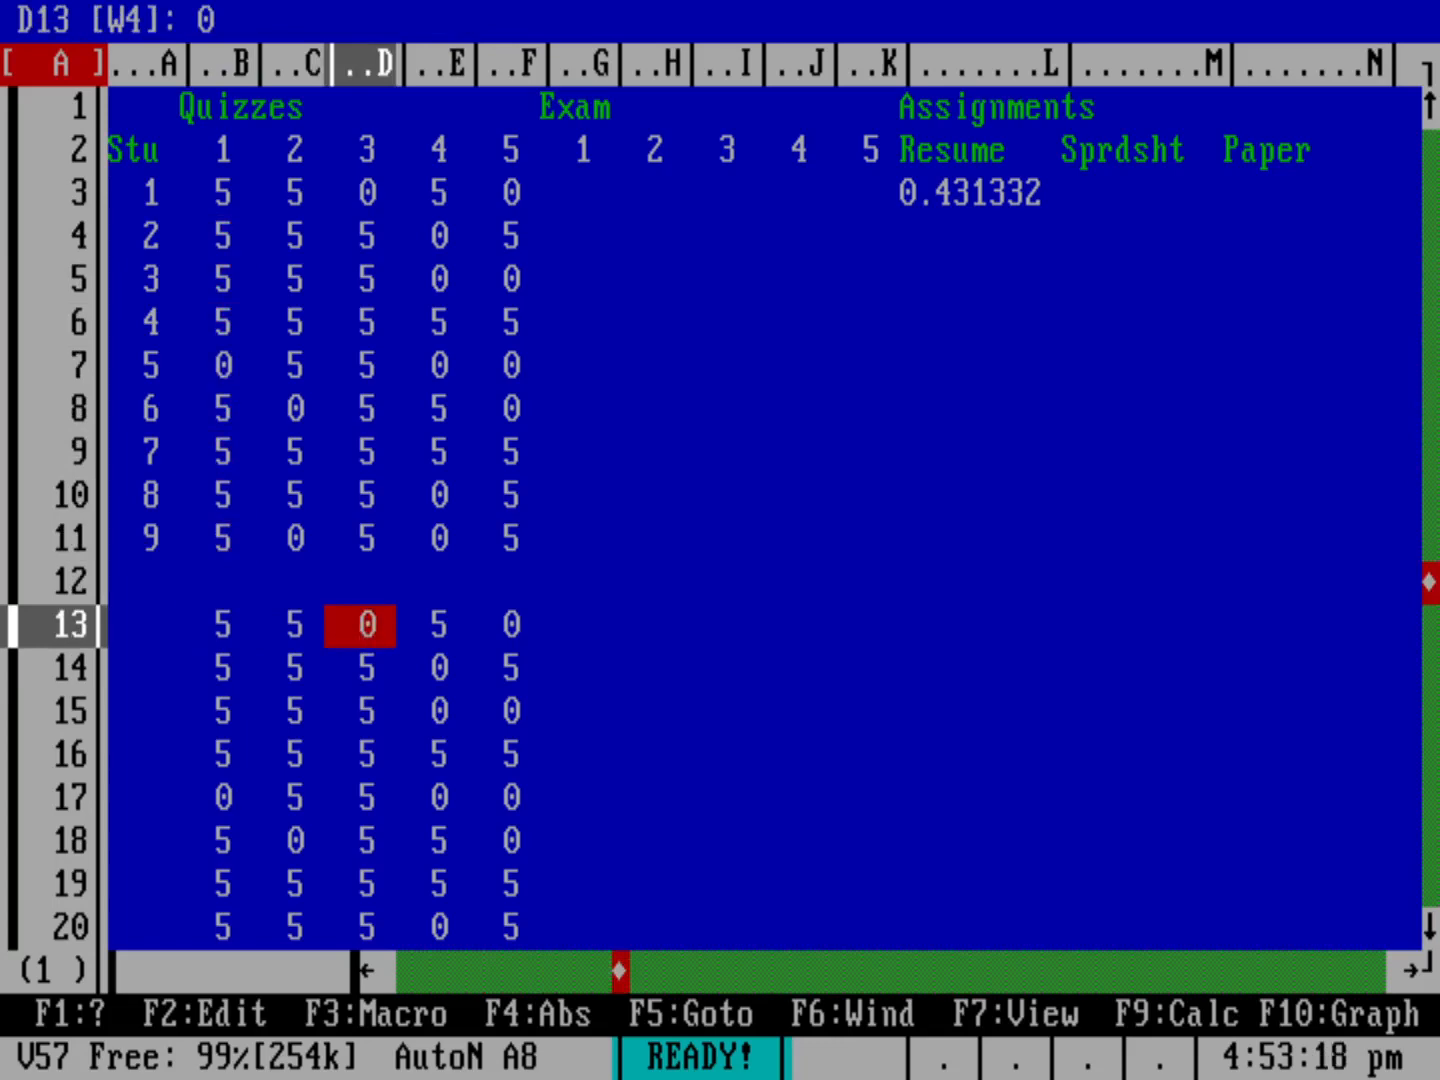
- Move the plain values in B13..F21 to B3, overwriting the random quiz formulas
key(Left)
key(Left)
key(slash)
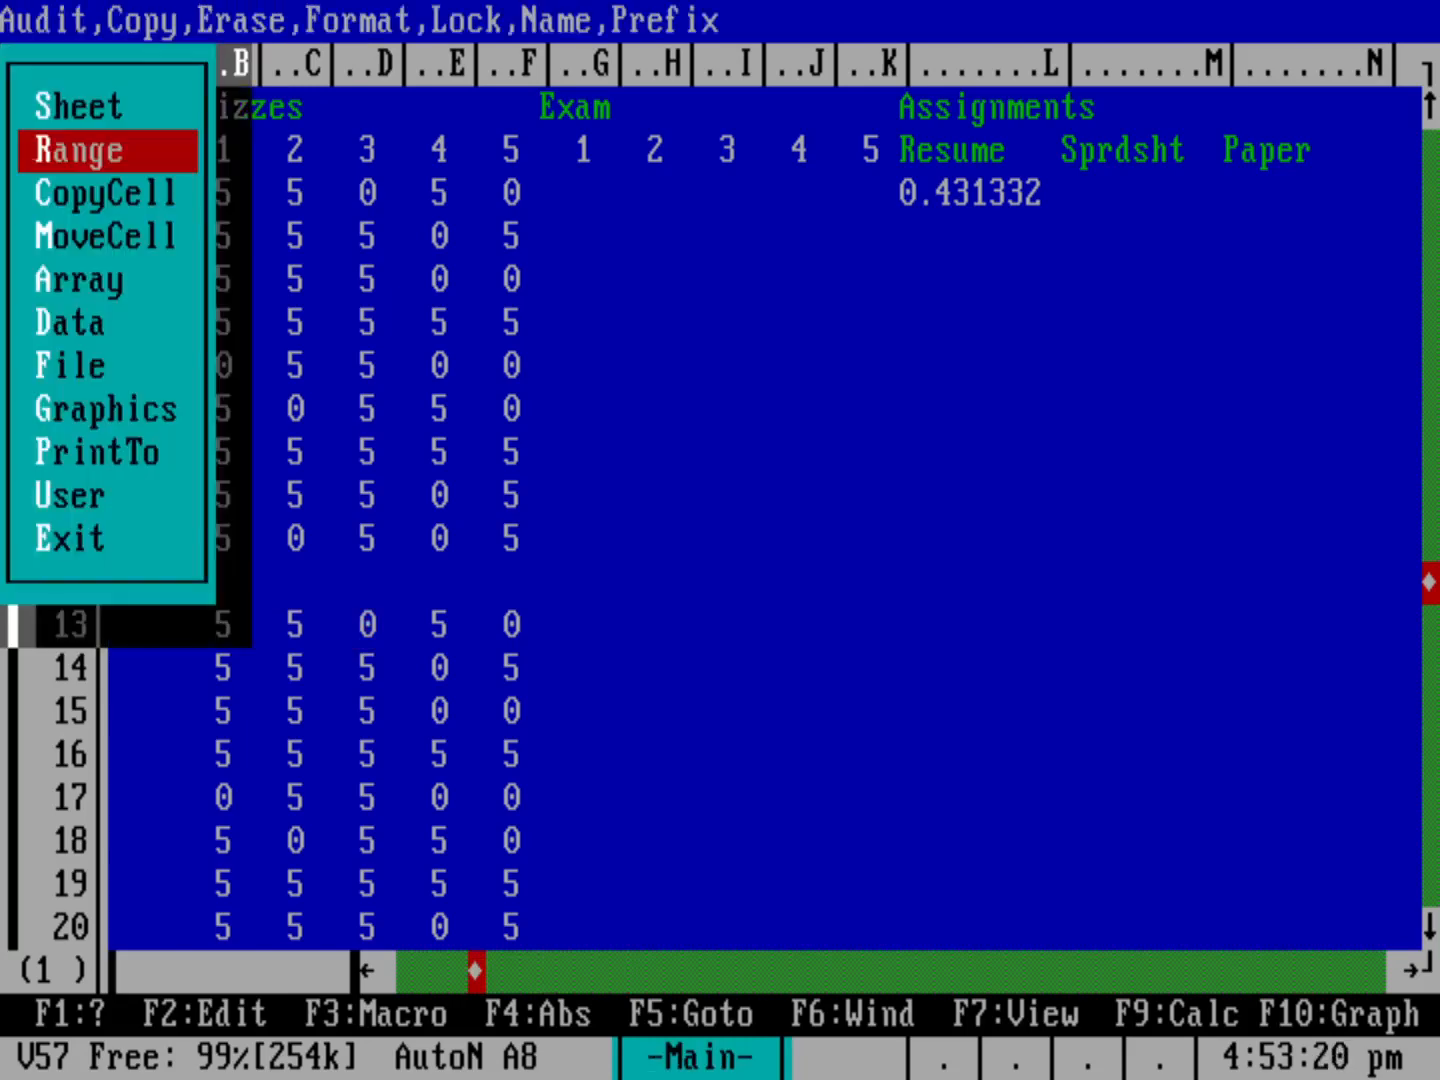
key(Down)
key(Down)
key(Return)
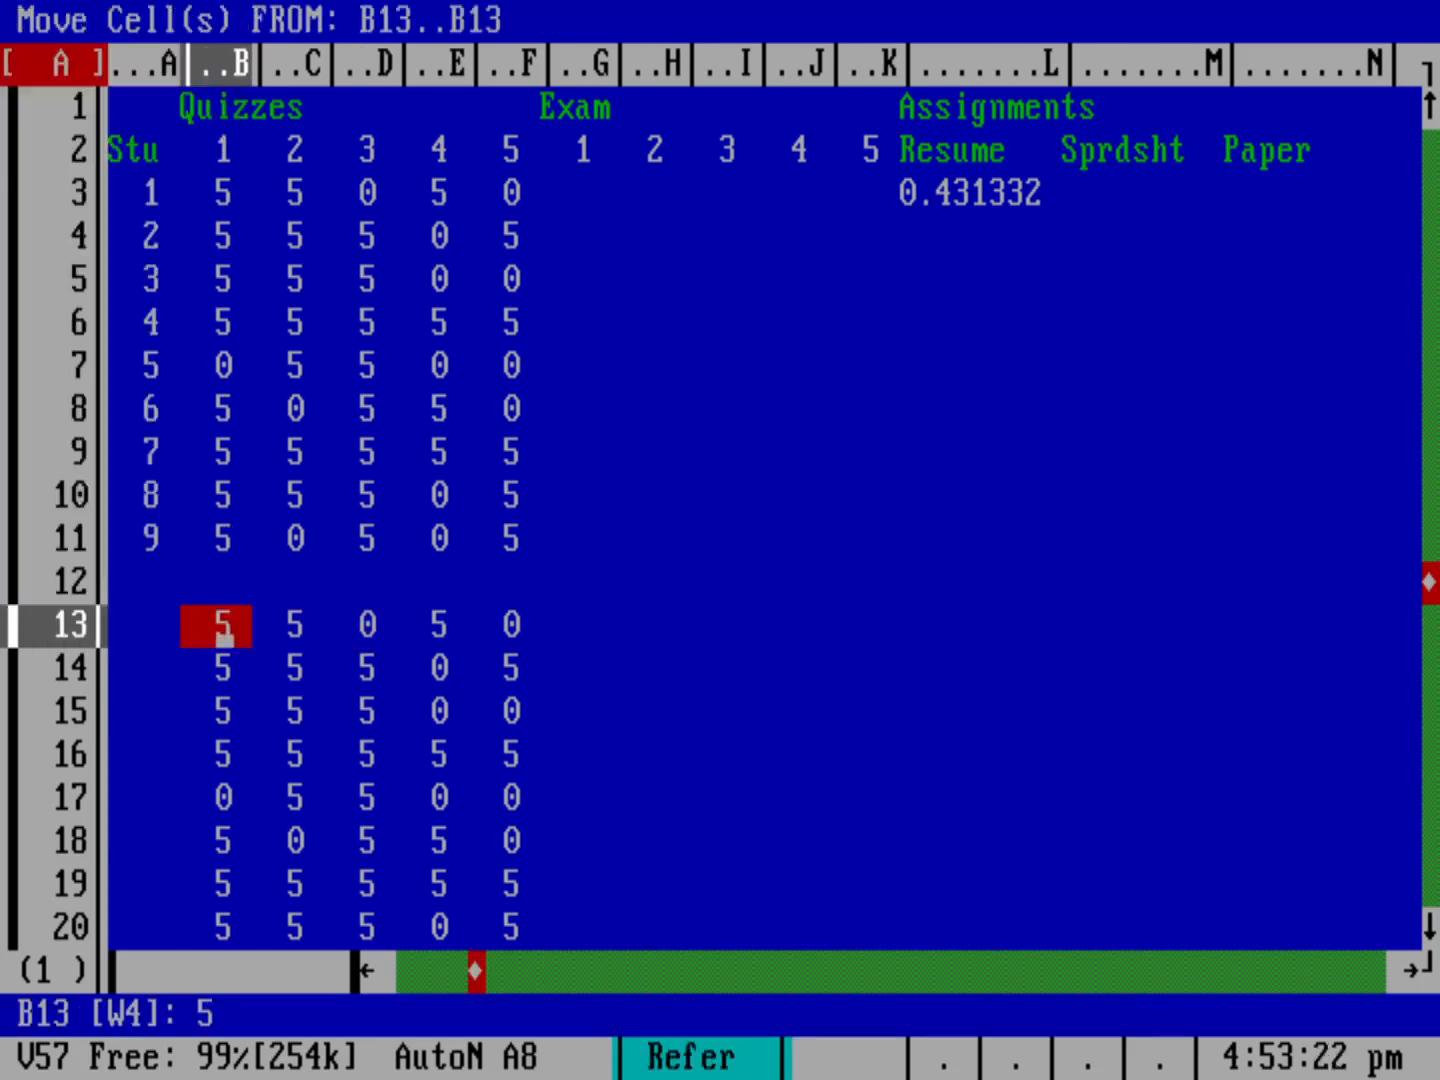
drag(224, 638, 511, 668)
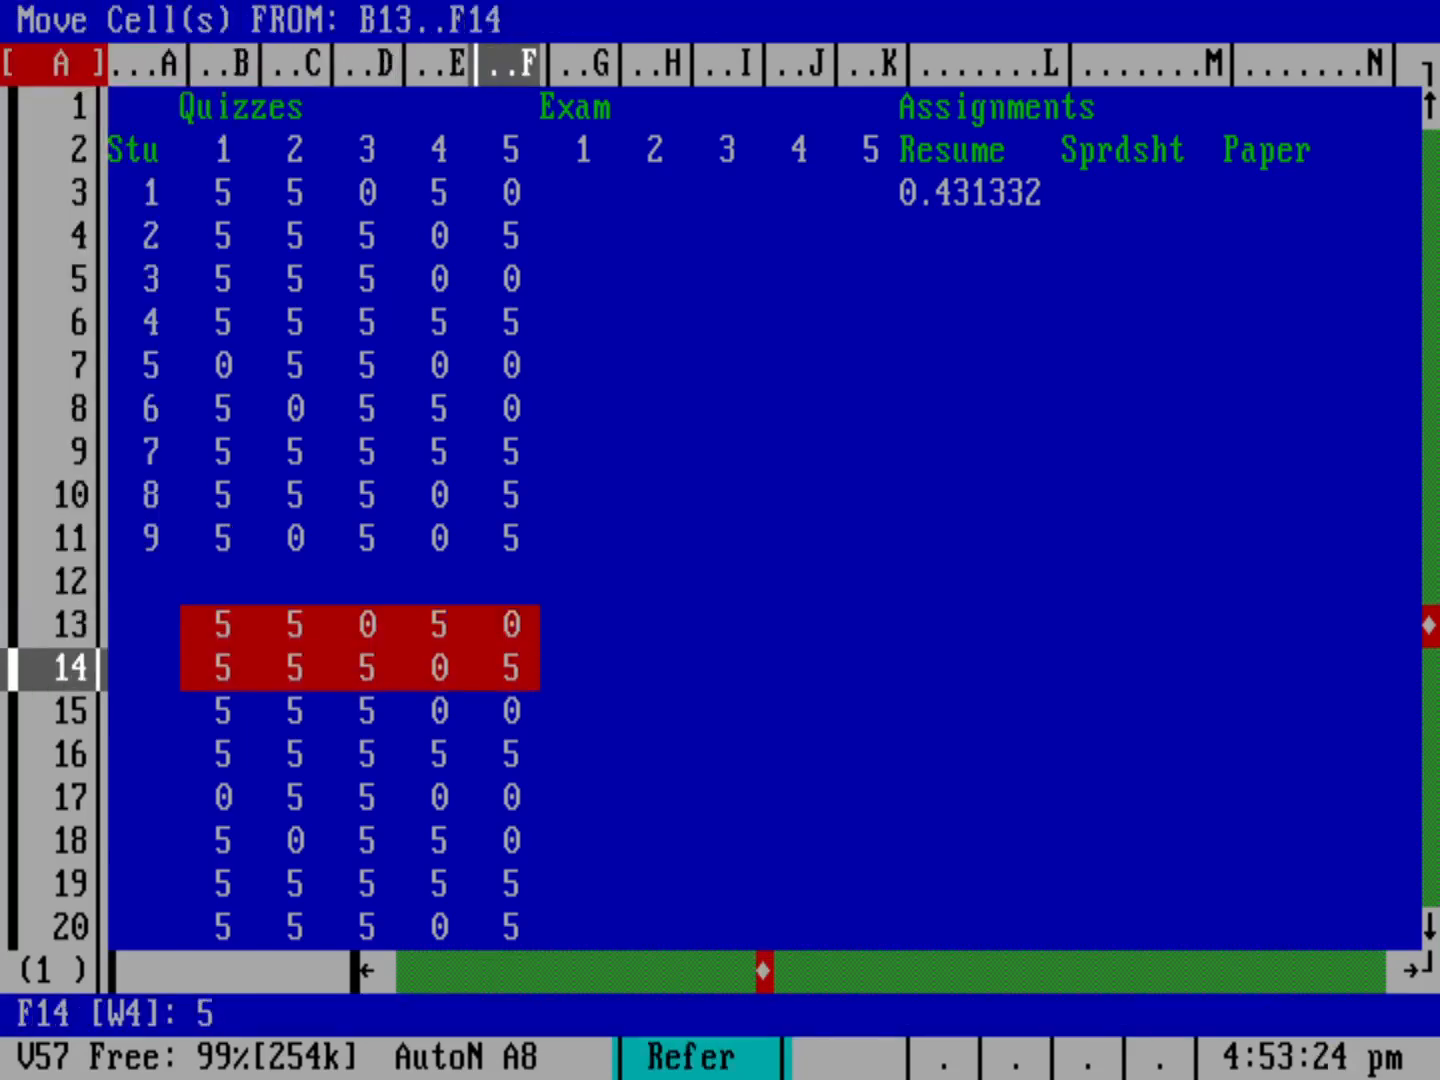
key(Down)
key(Down)
key(Down)
key(Down)
key(Down)
key(Down)
key(Down)
key(Down)
key(Down)
key(Up)
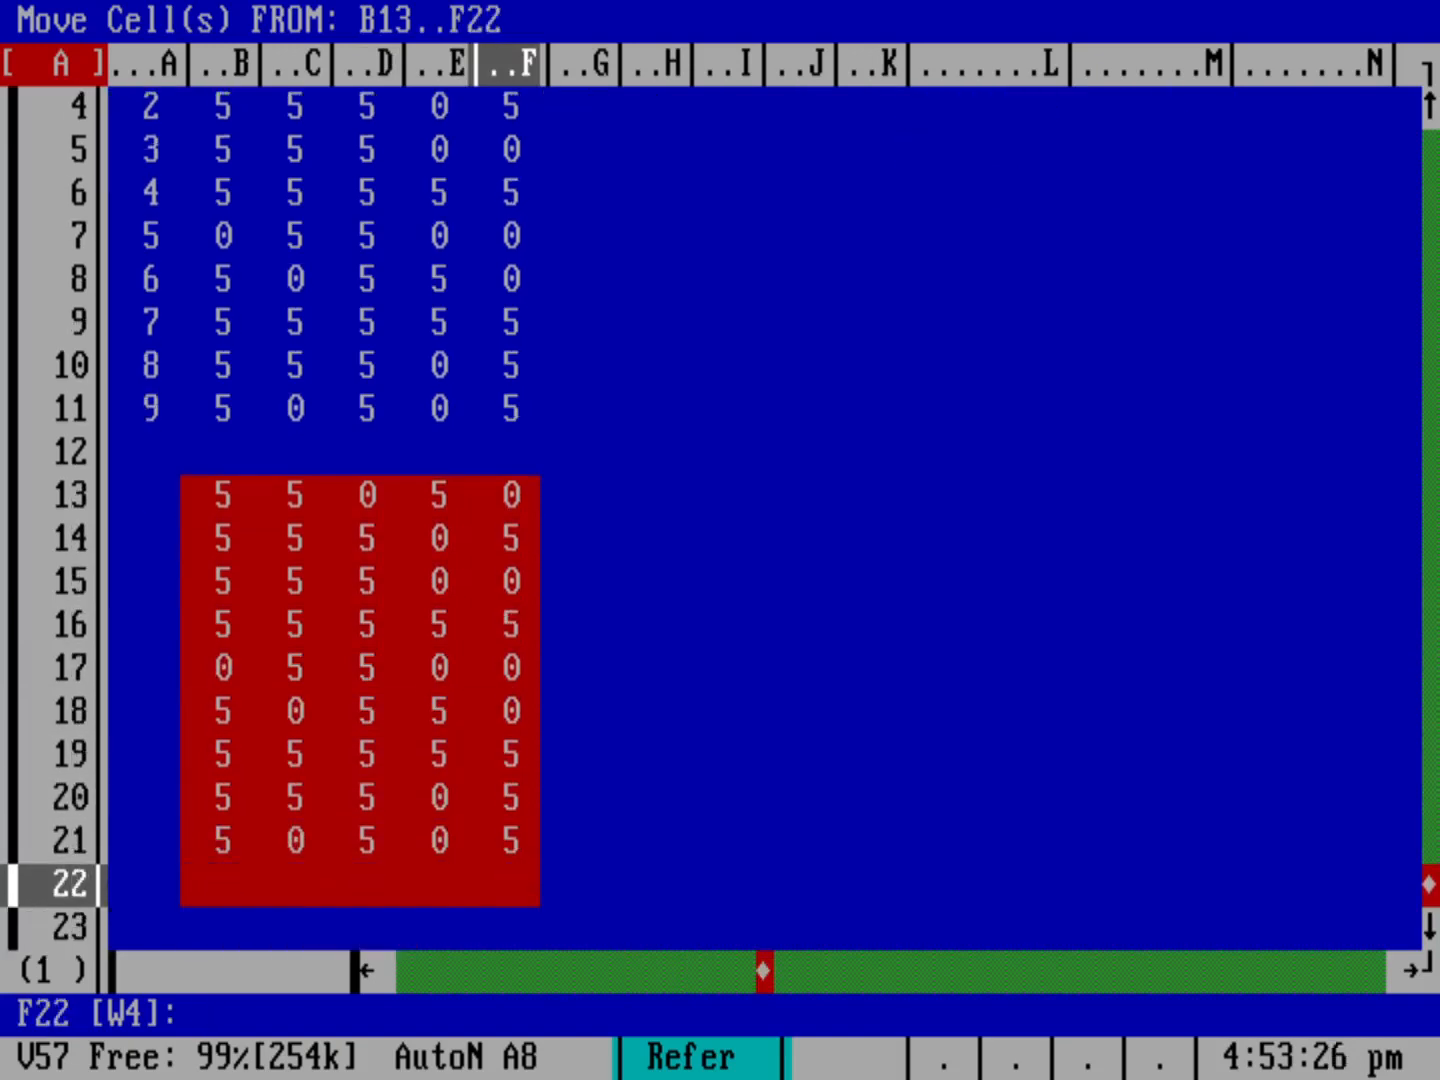
key(Up)
key(Return)
key(Up)
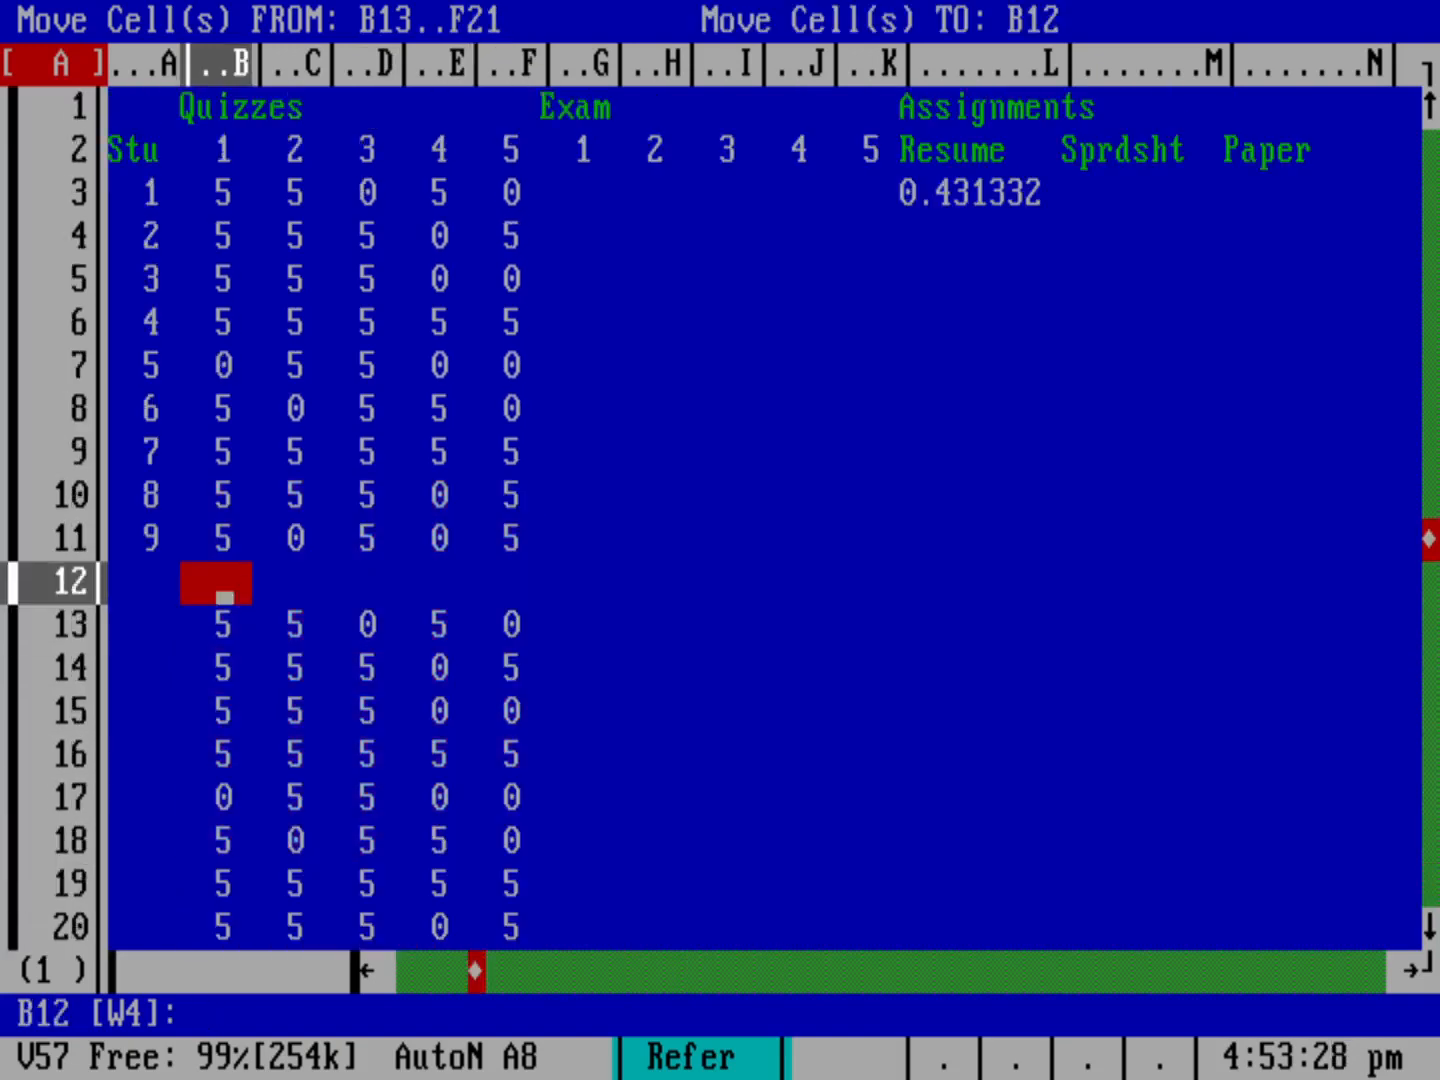
drag(224, 597, 225, 209)
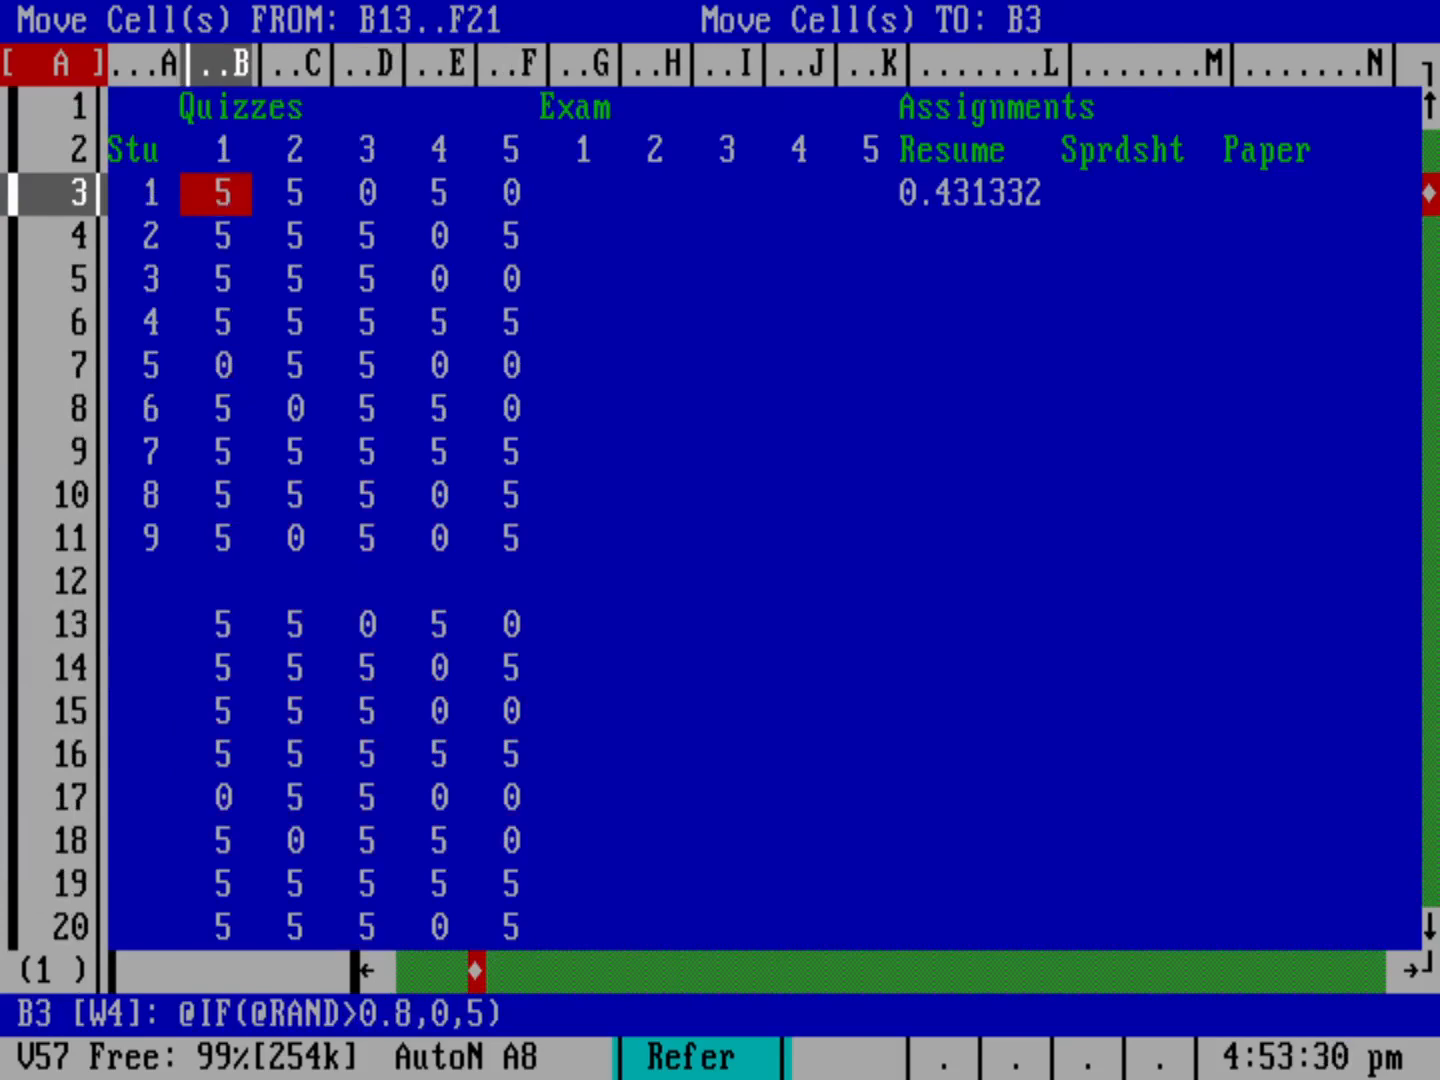
key(Return)
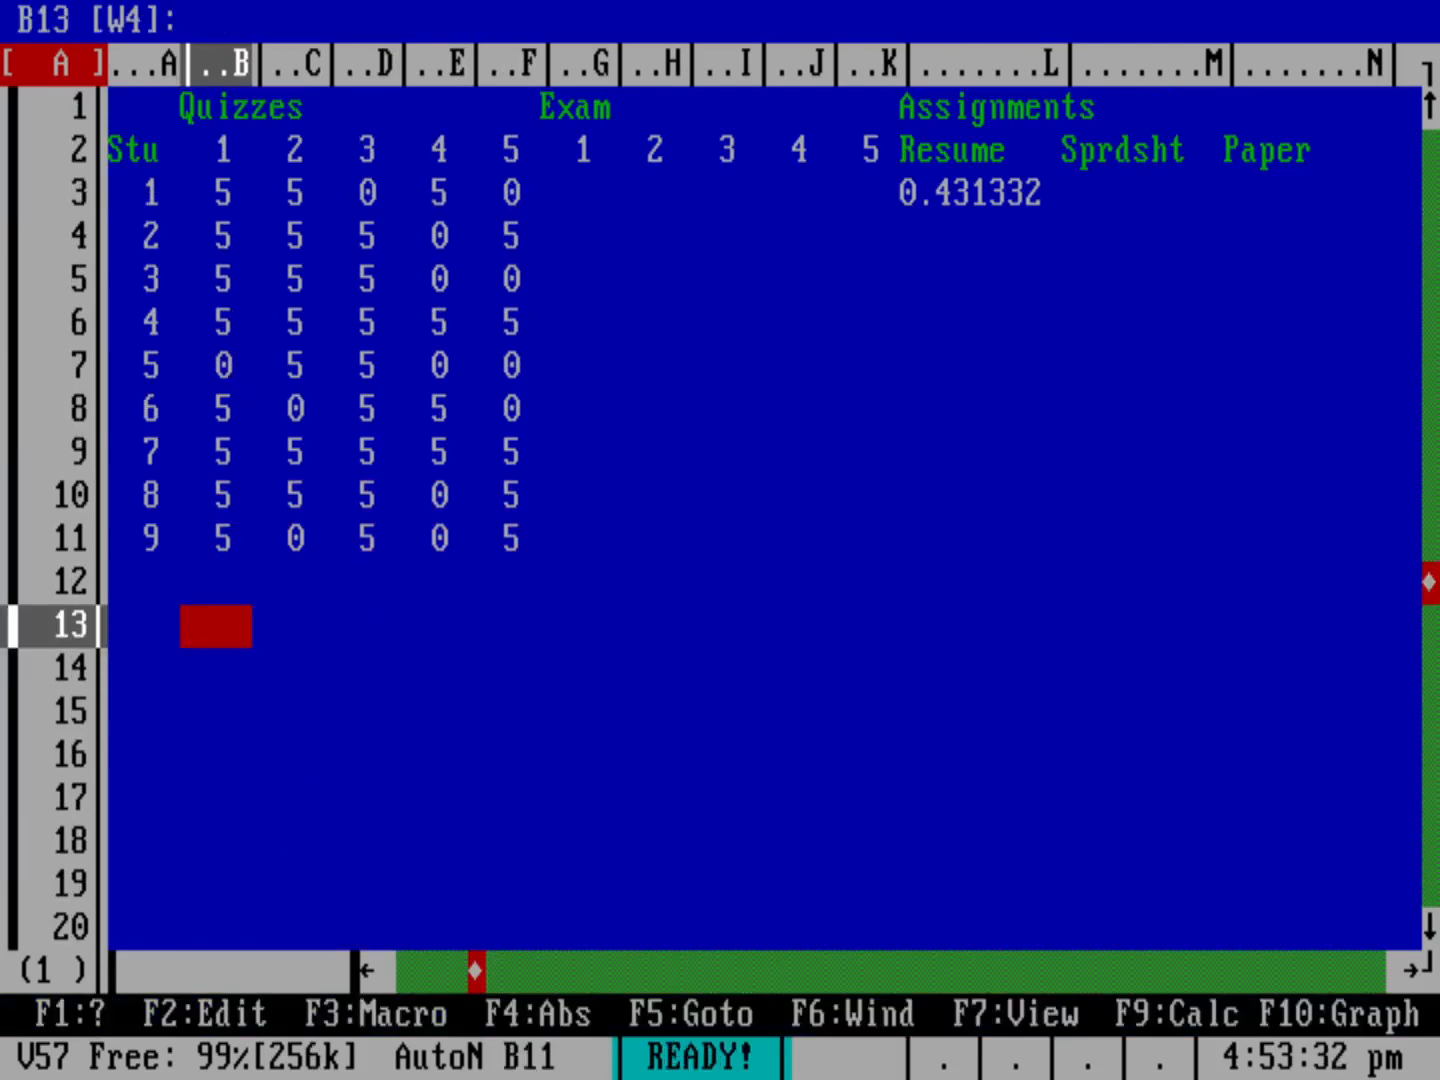
- Check the cell contents of the quiz 1 scores from B11 up to B3
key(Up)
key(Up)
key(Up)
key(Up)
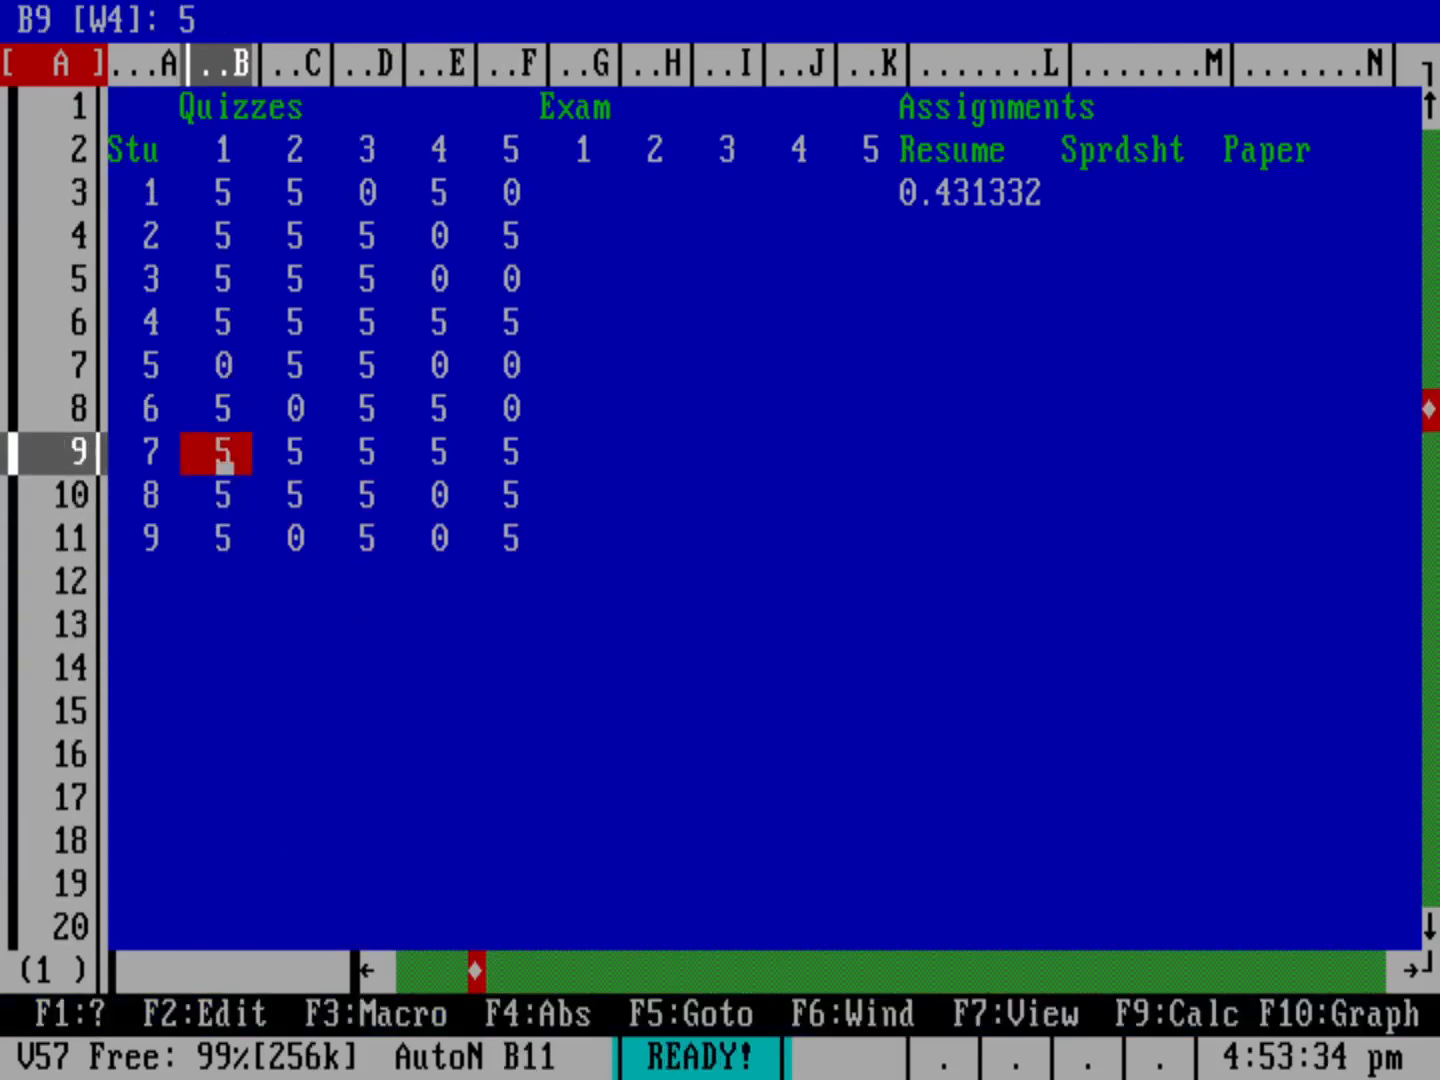
key(Up)
key(Up)
key(Up)
key(Up)
key(Up)
key(Up)
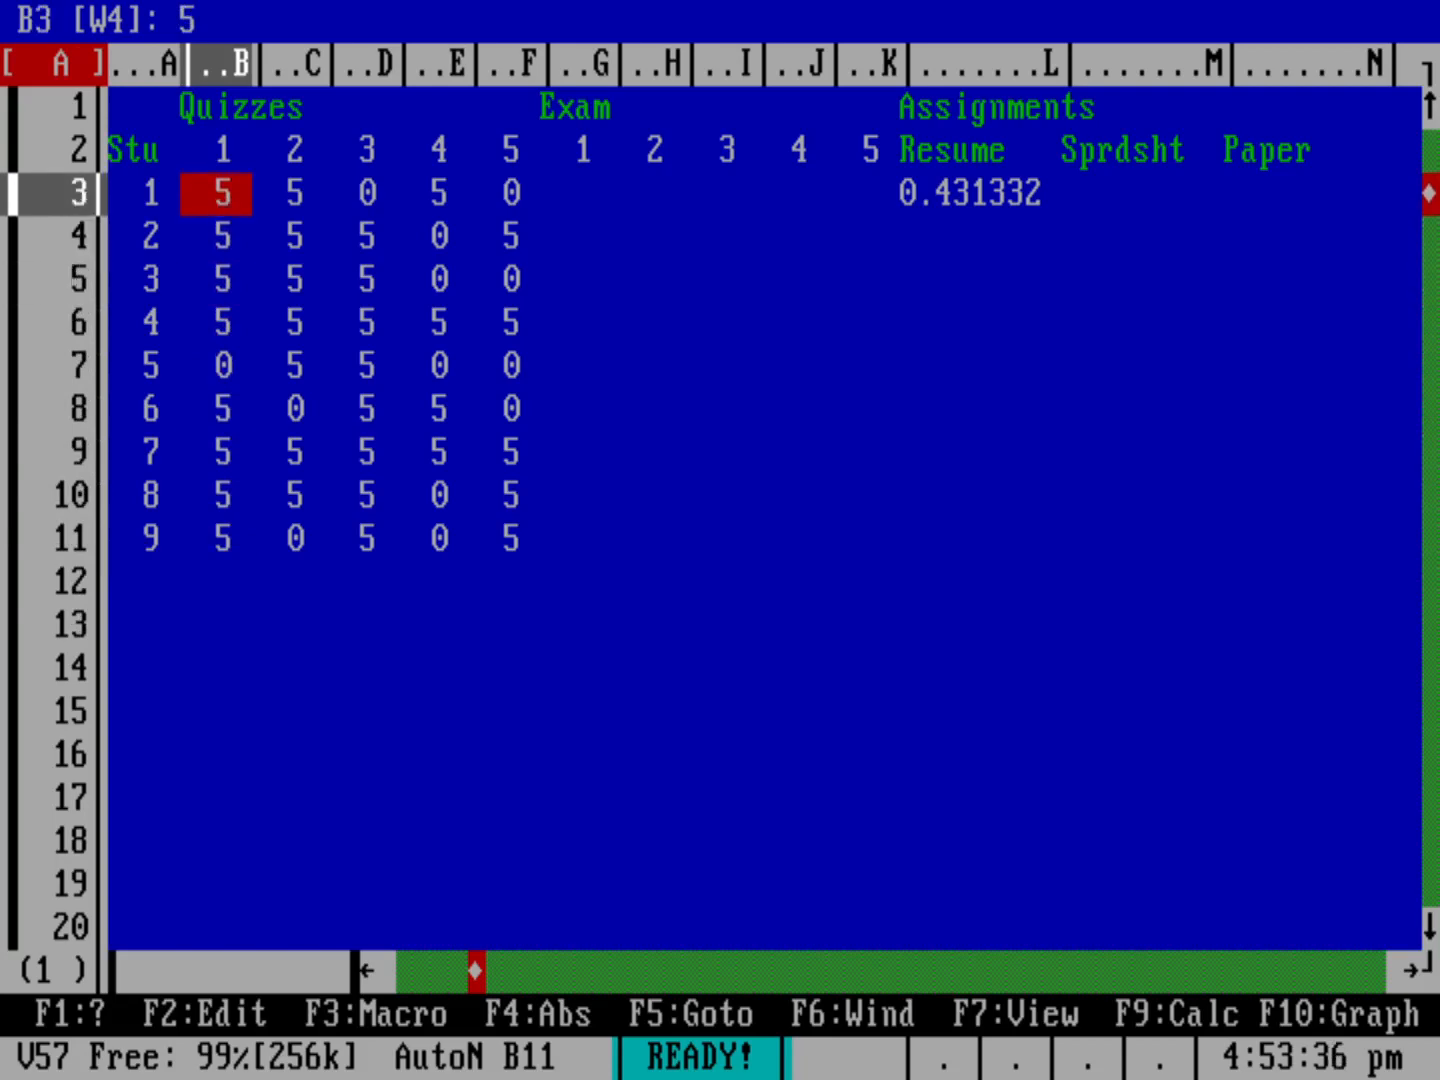
key(Right)
key(Right)
key(Right)
key(Right)
key(Right)
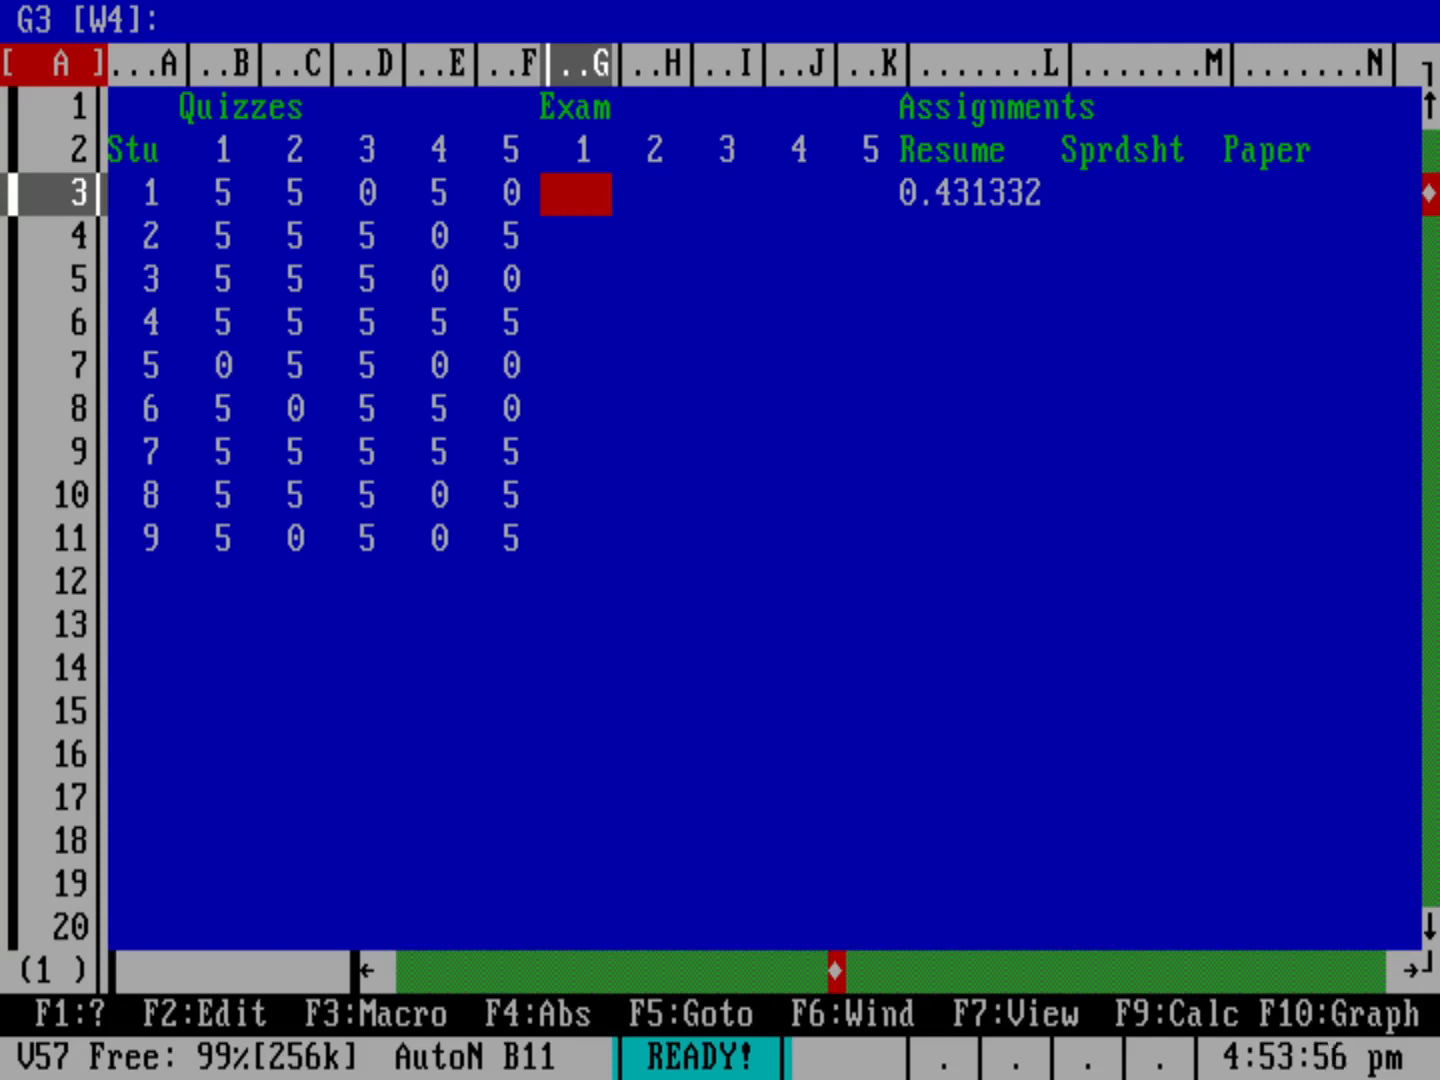
text(@IF)
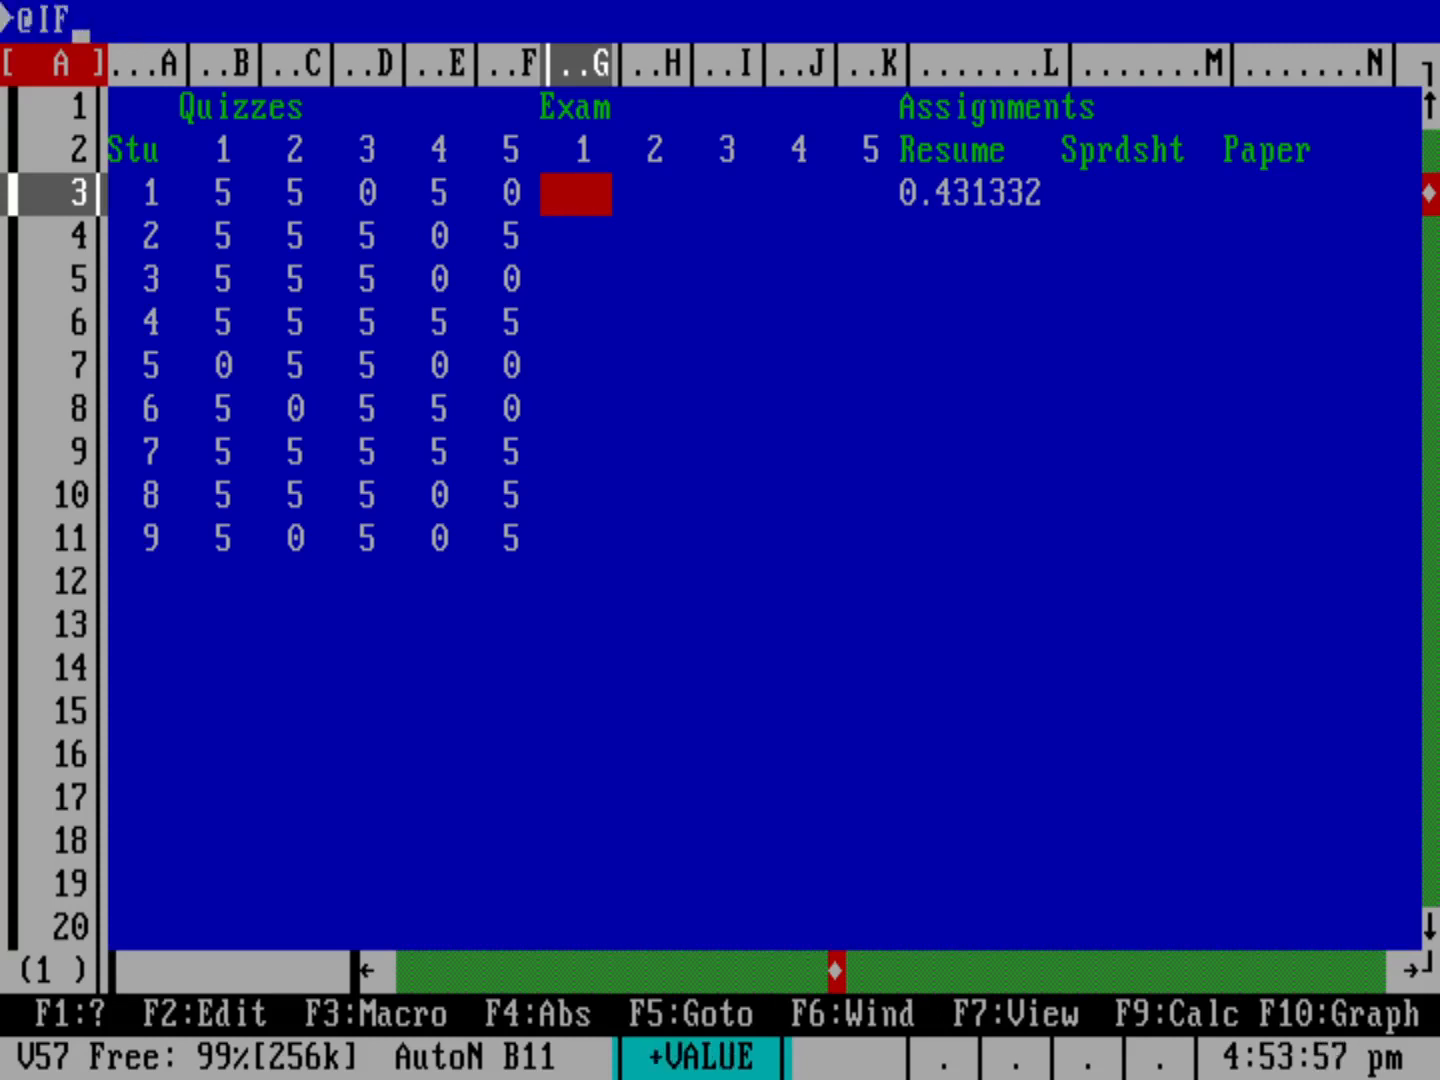
text((B3)
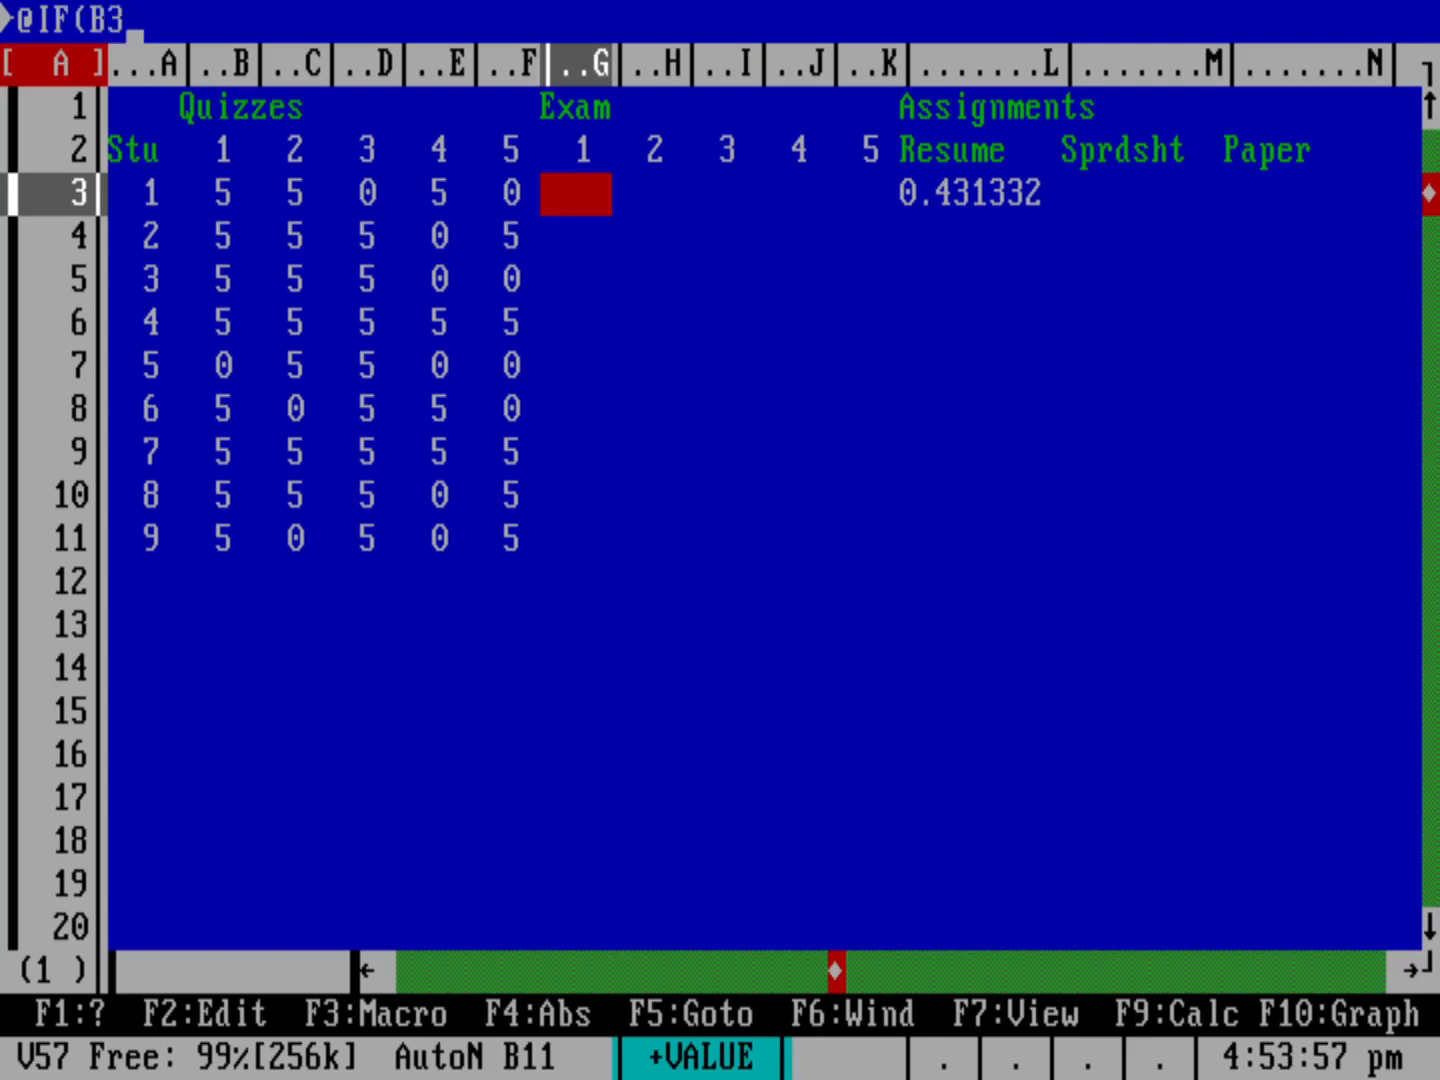
text(>0,)
text(@INT()
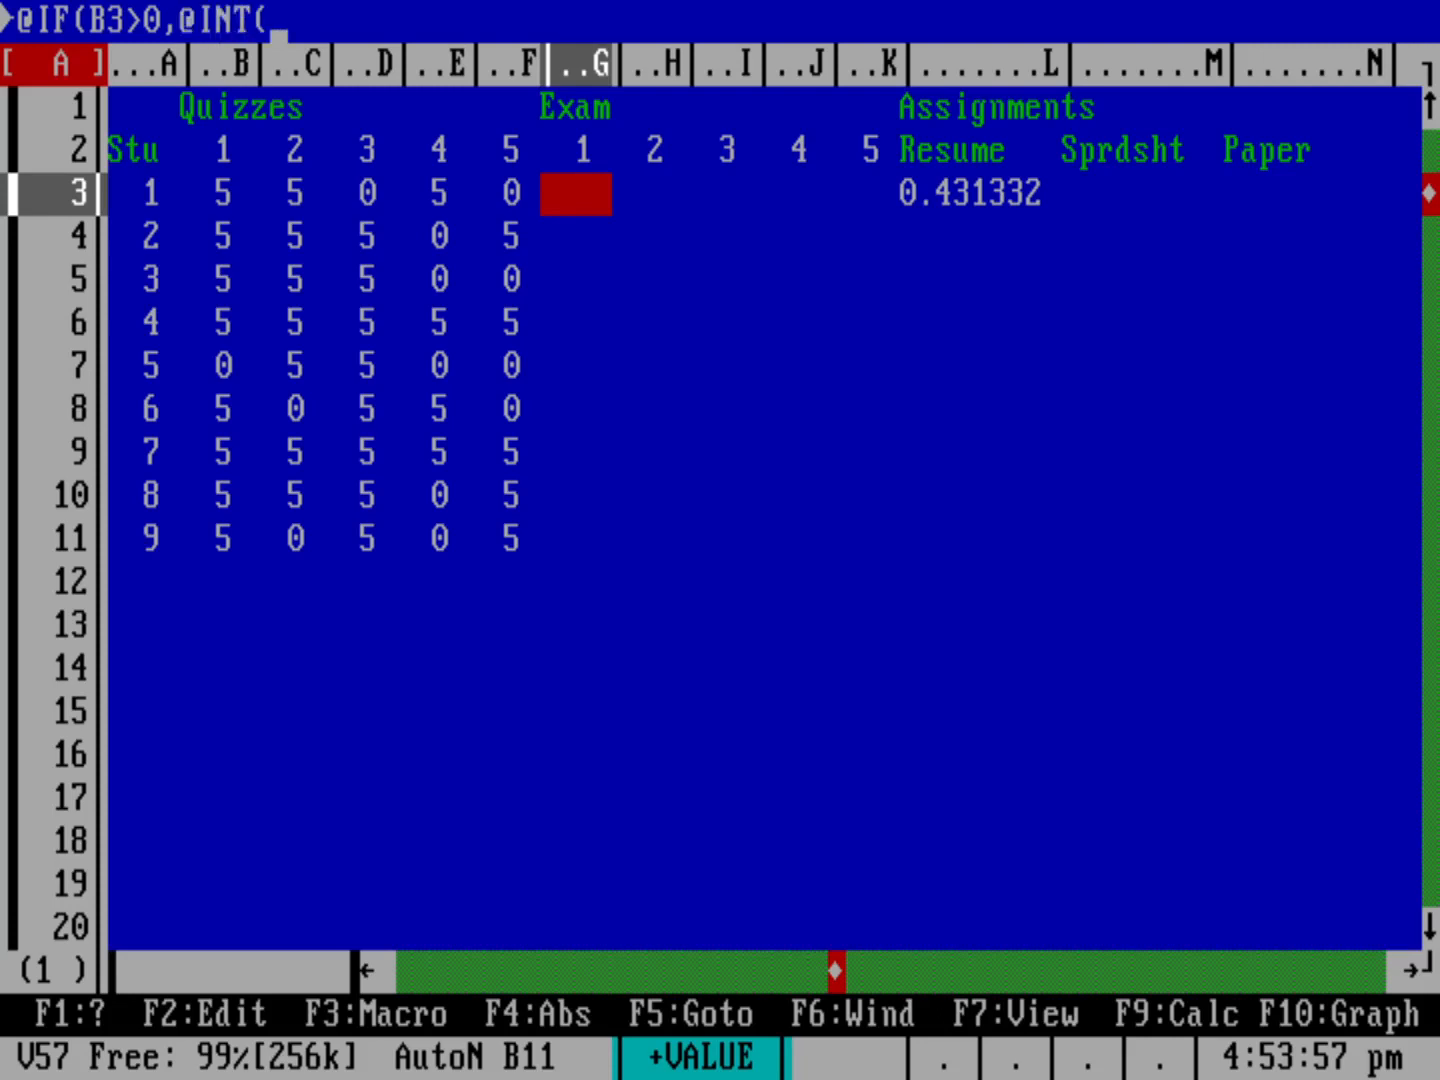
text(@RAND)
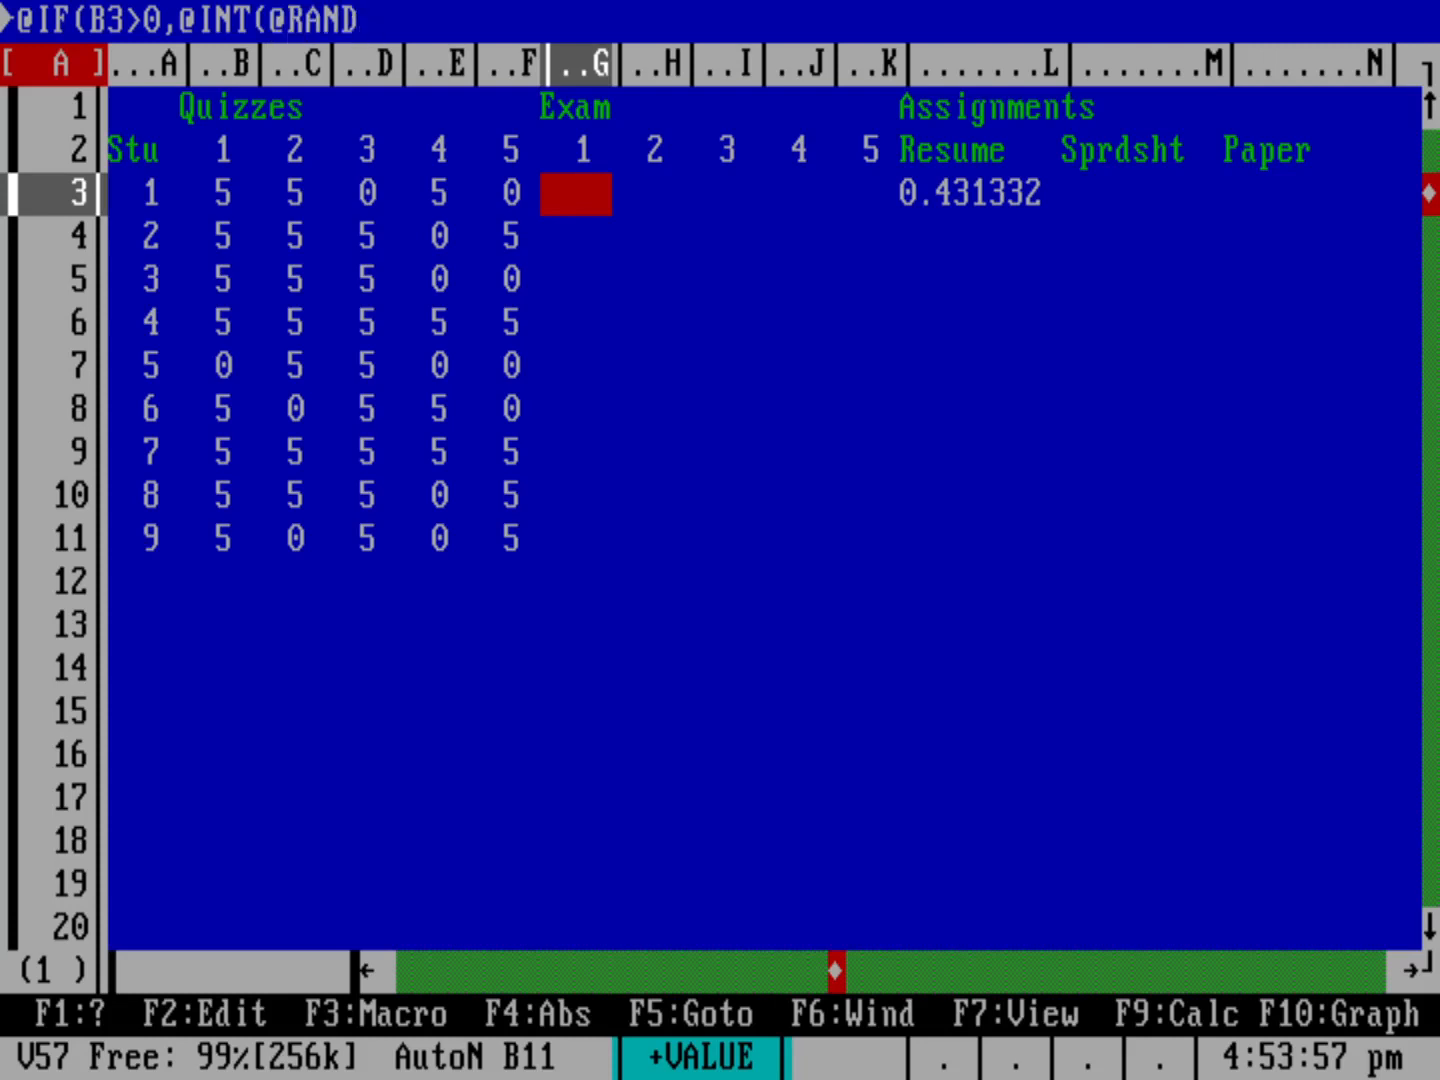
text(*2+8)
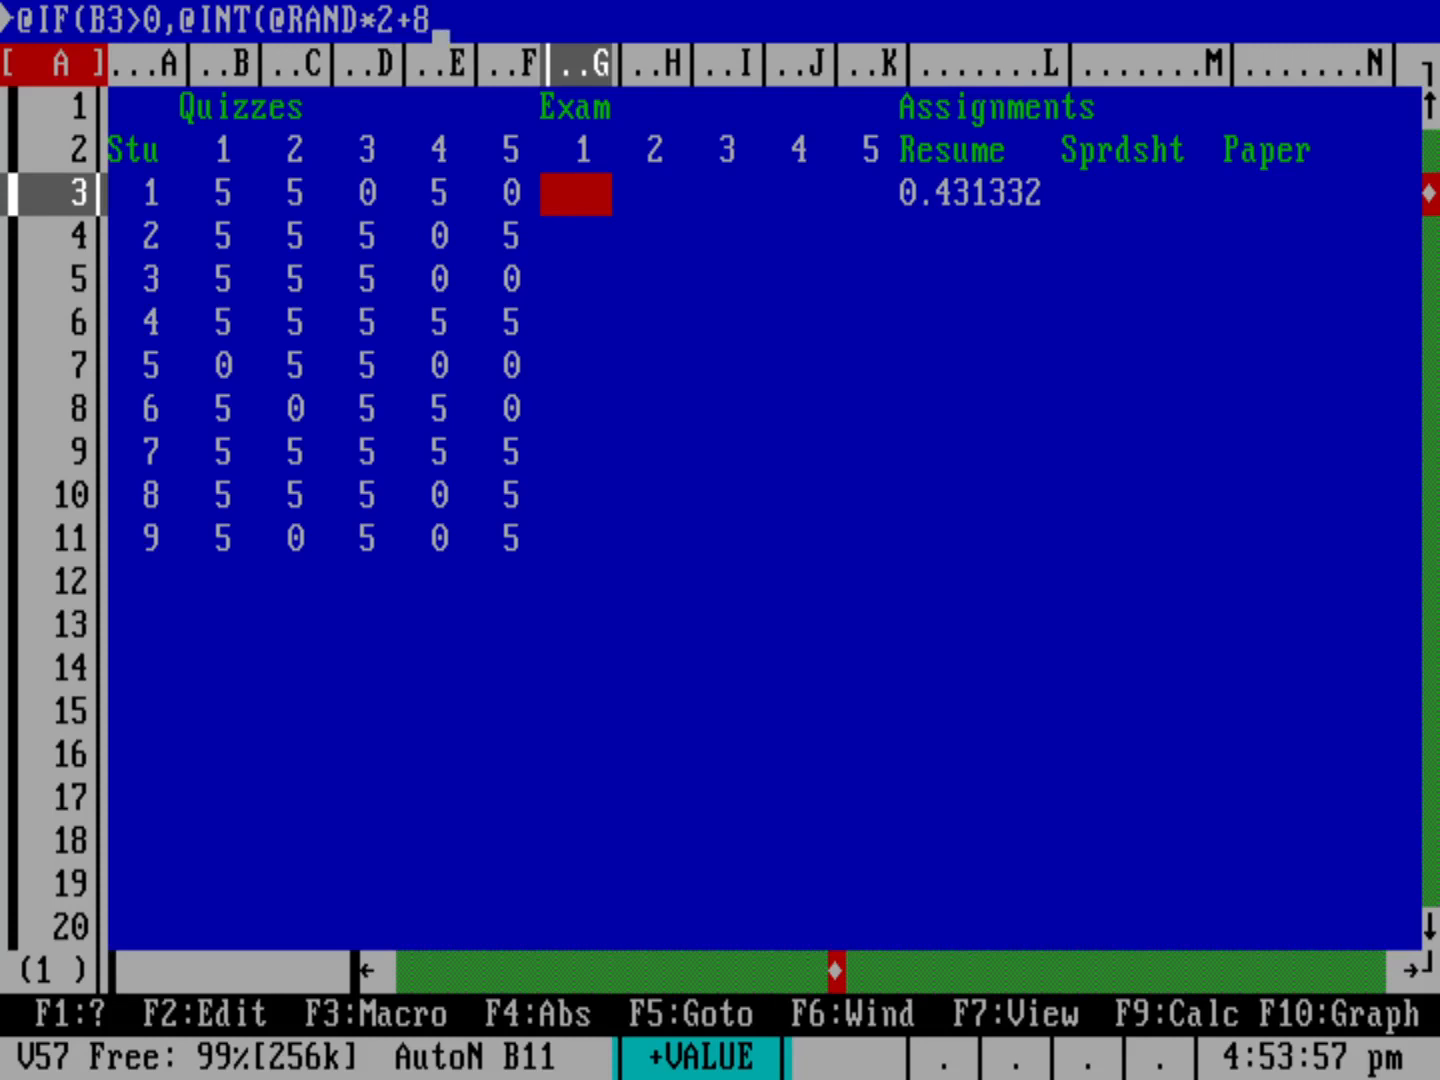
key(BackSpace)
key(BackSpace)
text()+8)
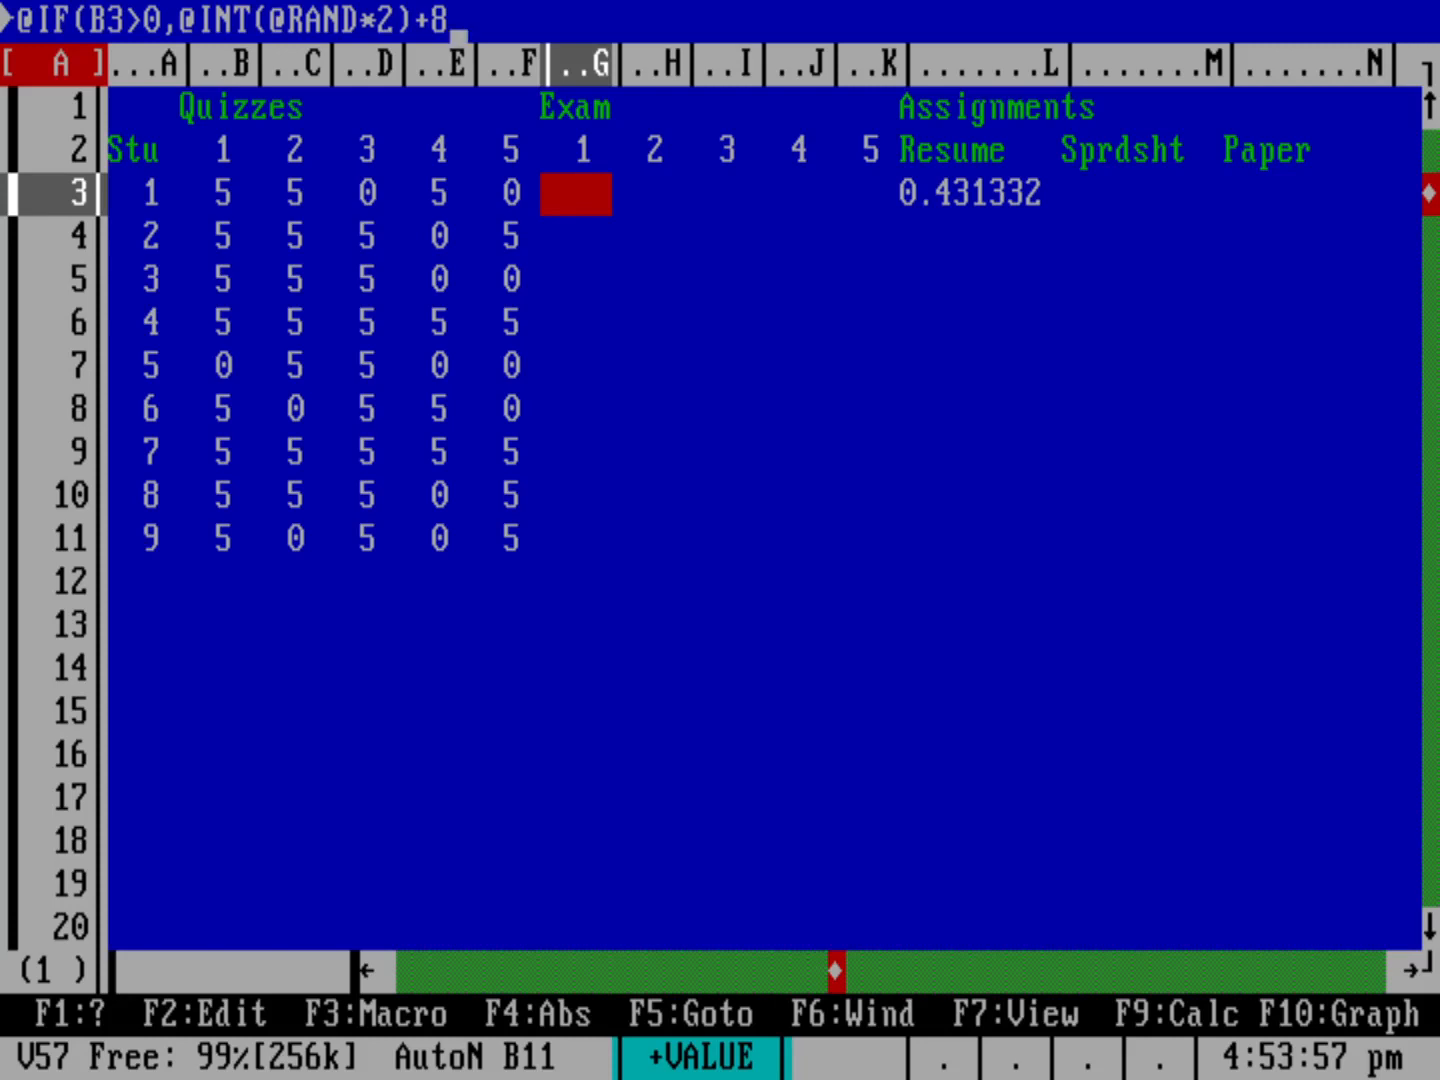
key(F2)
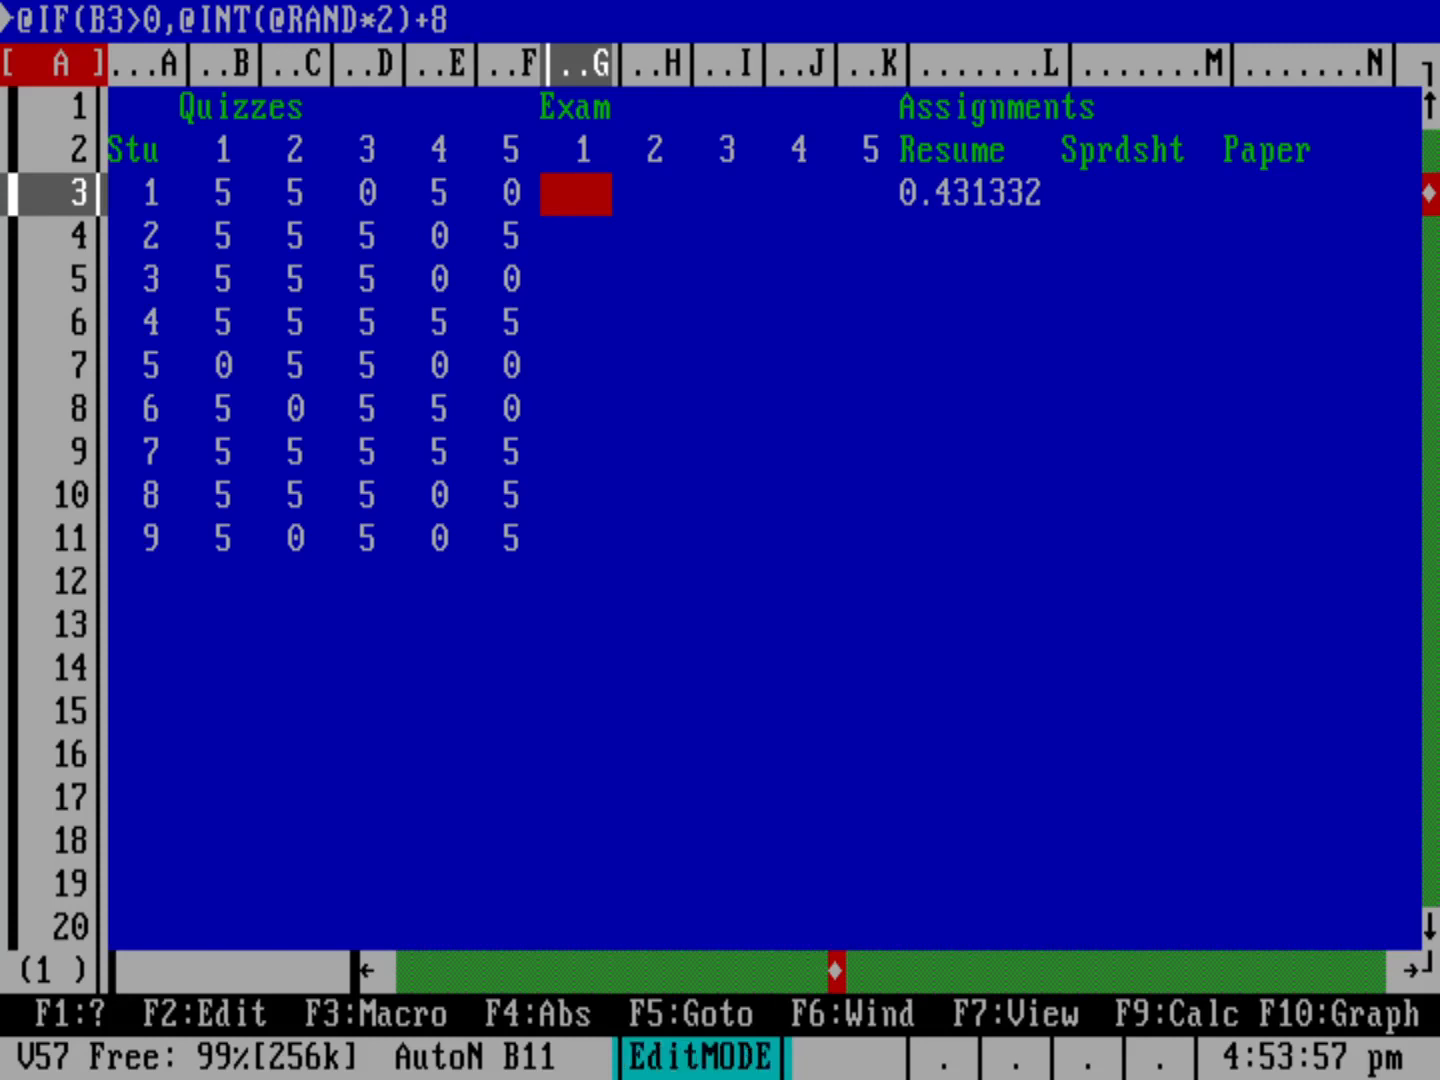
text(,)
text(0))
key(Return)
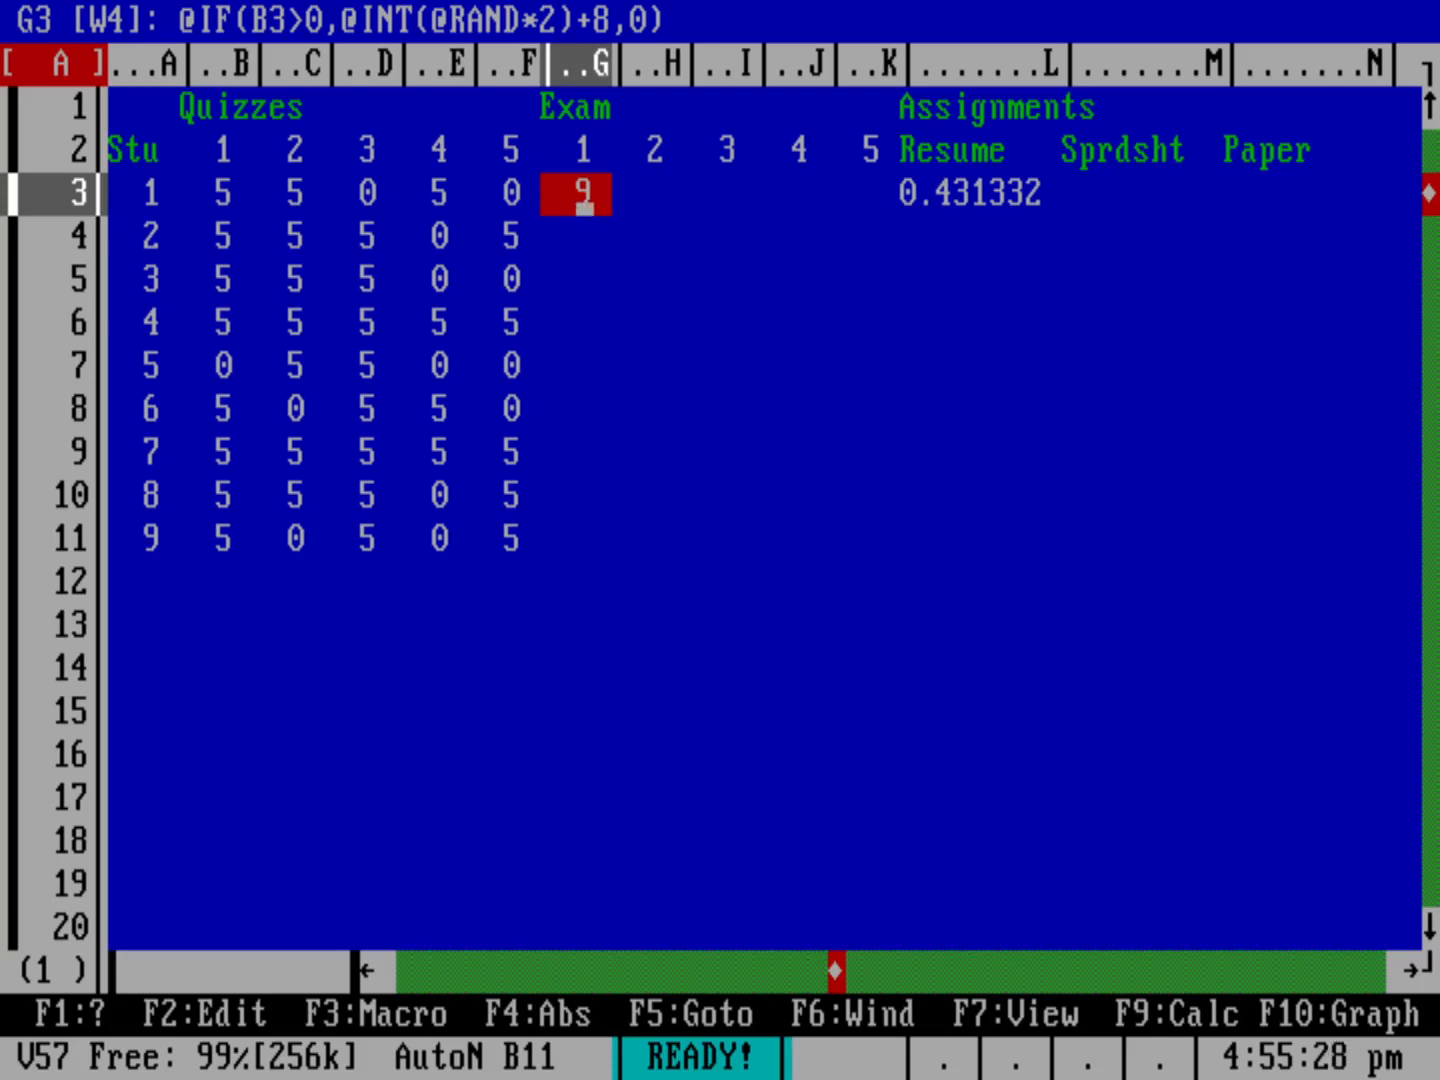
- Copy the exam 1 formula from G3 to G4..G11 for the remaining students
key(slash)
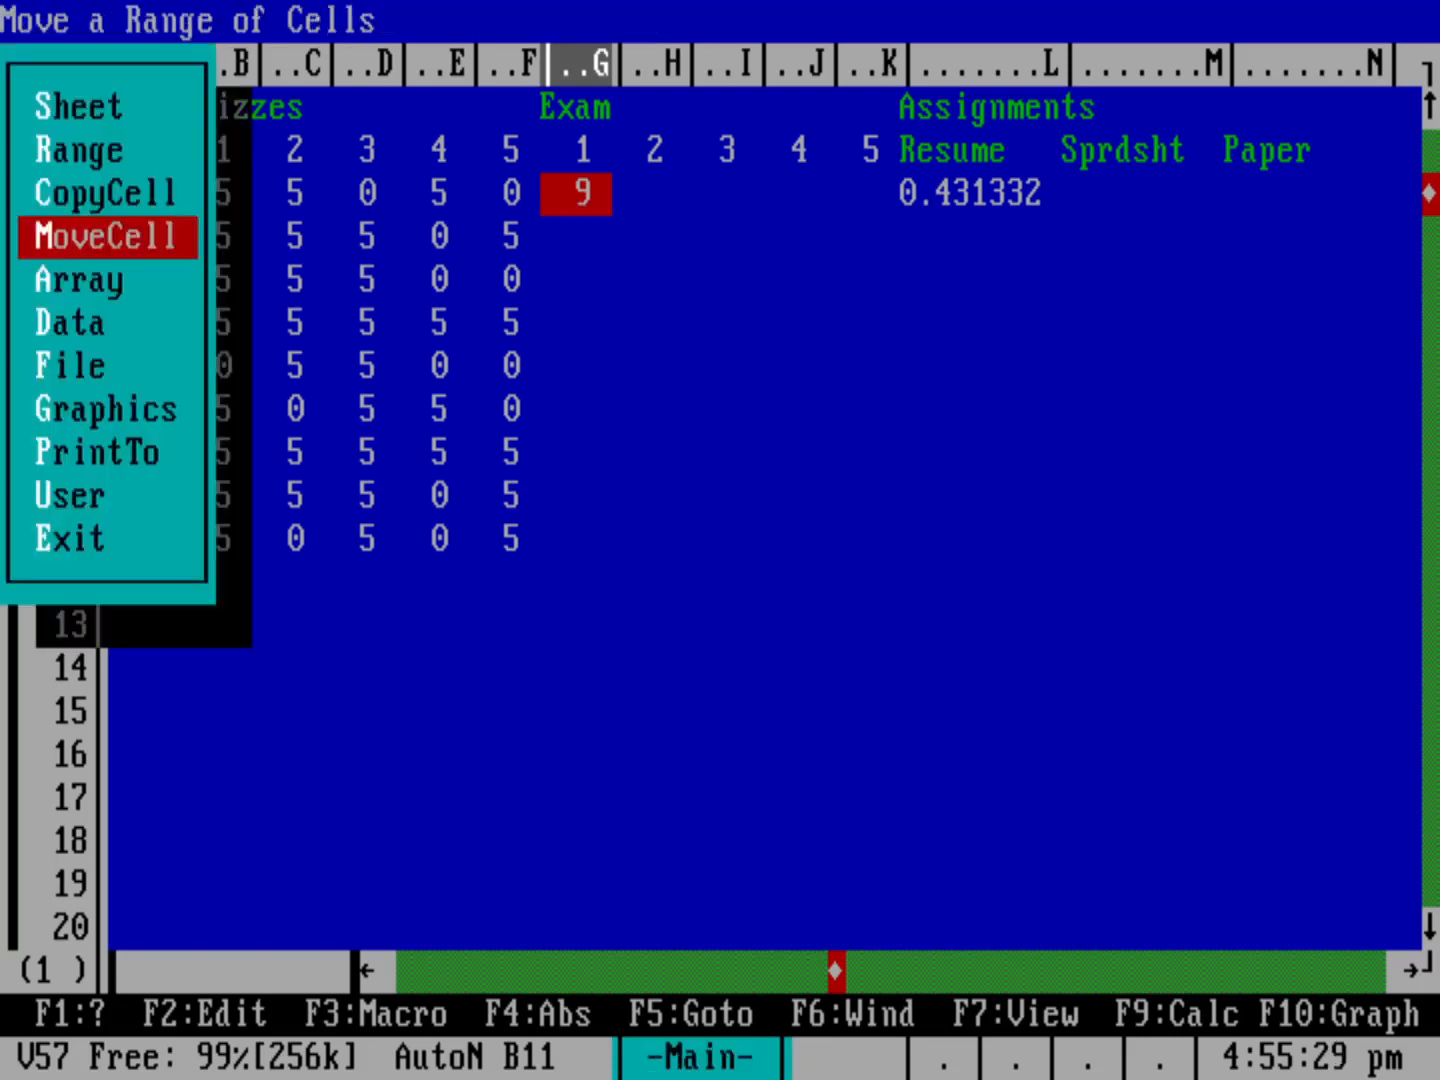
key(Up)
key(Return)
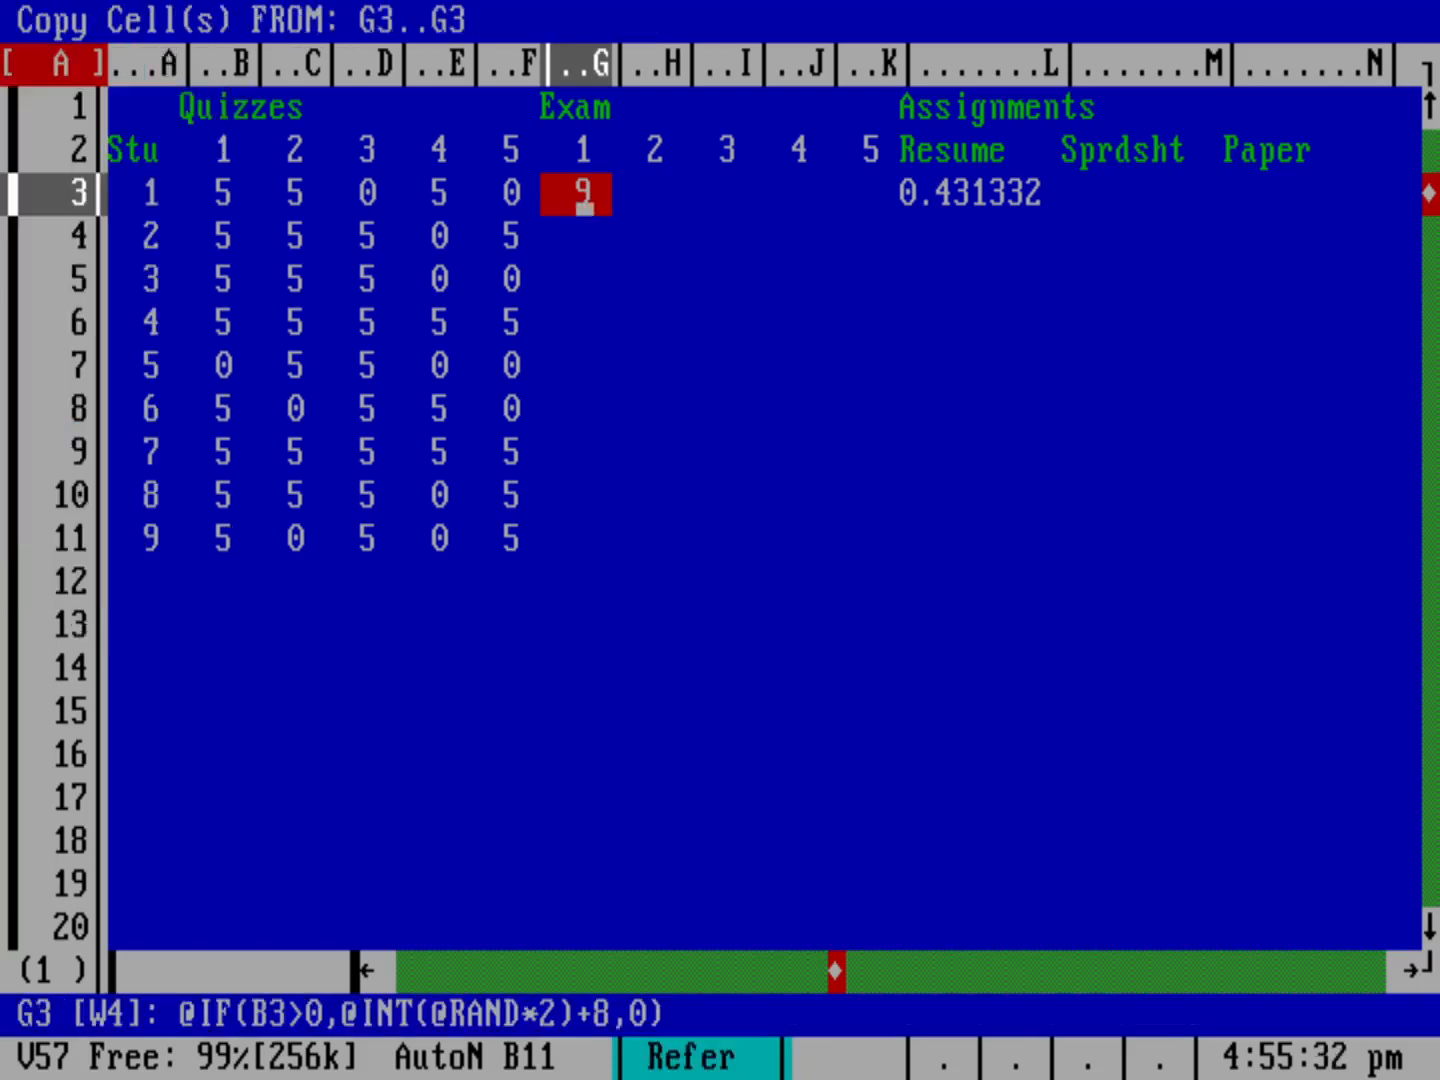
key(Return)
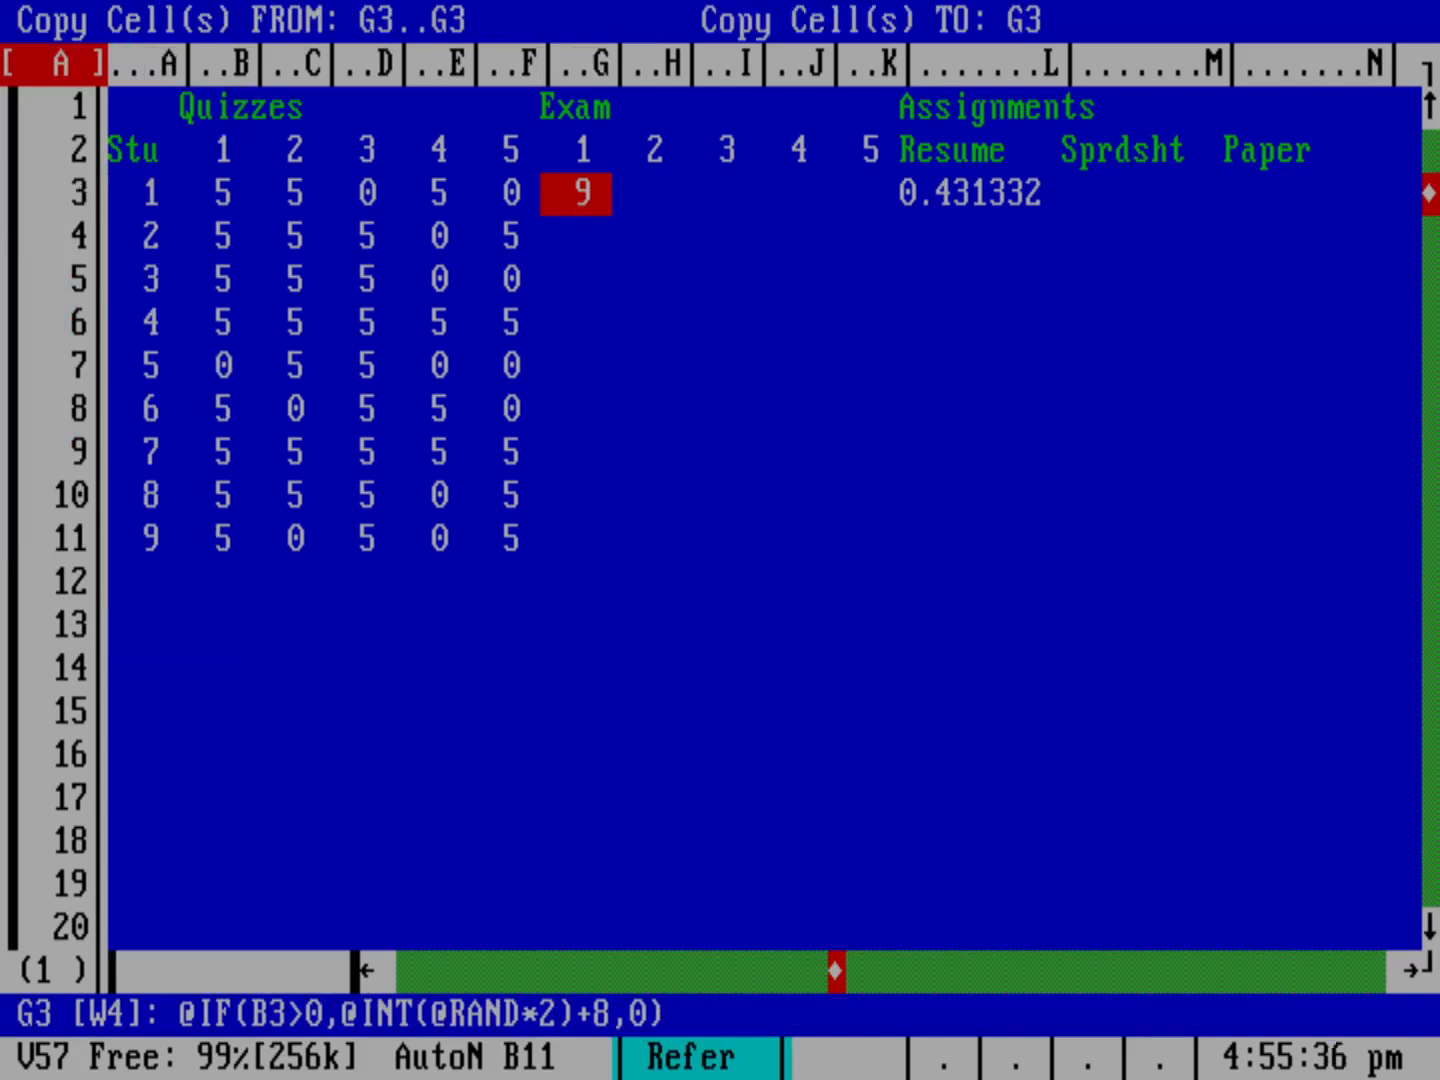
text(G4..G)
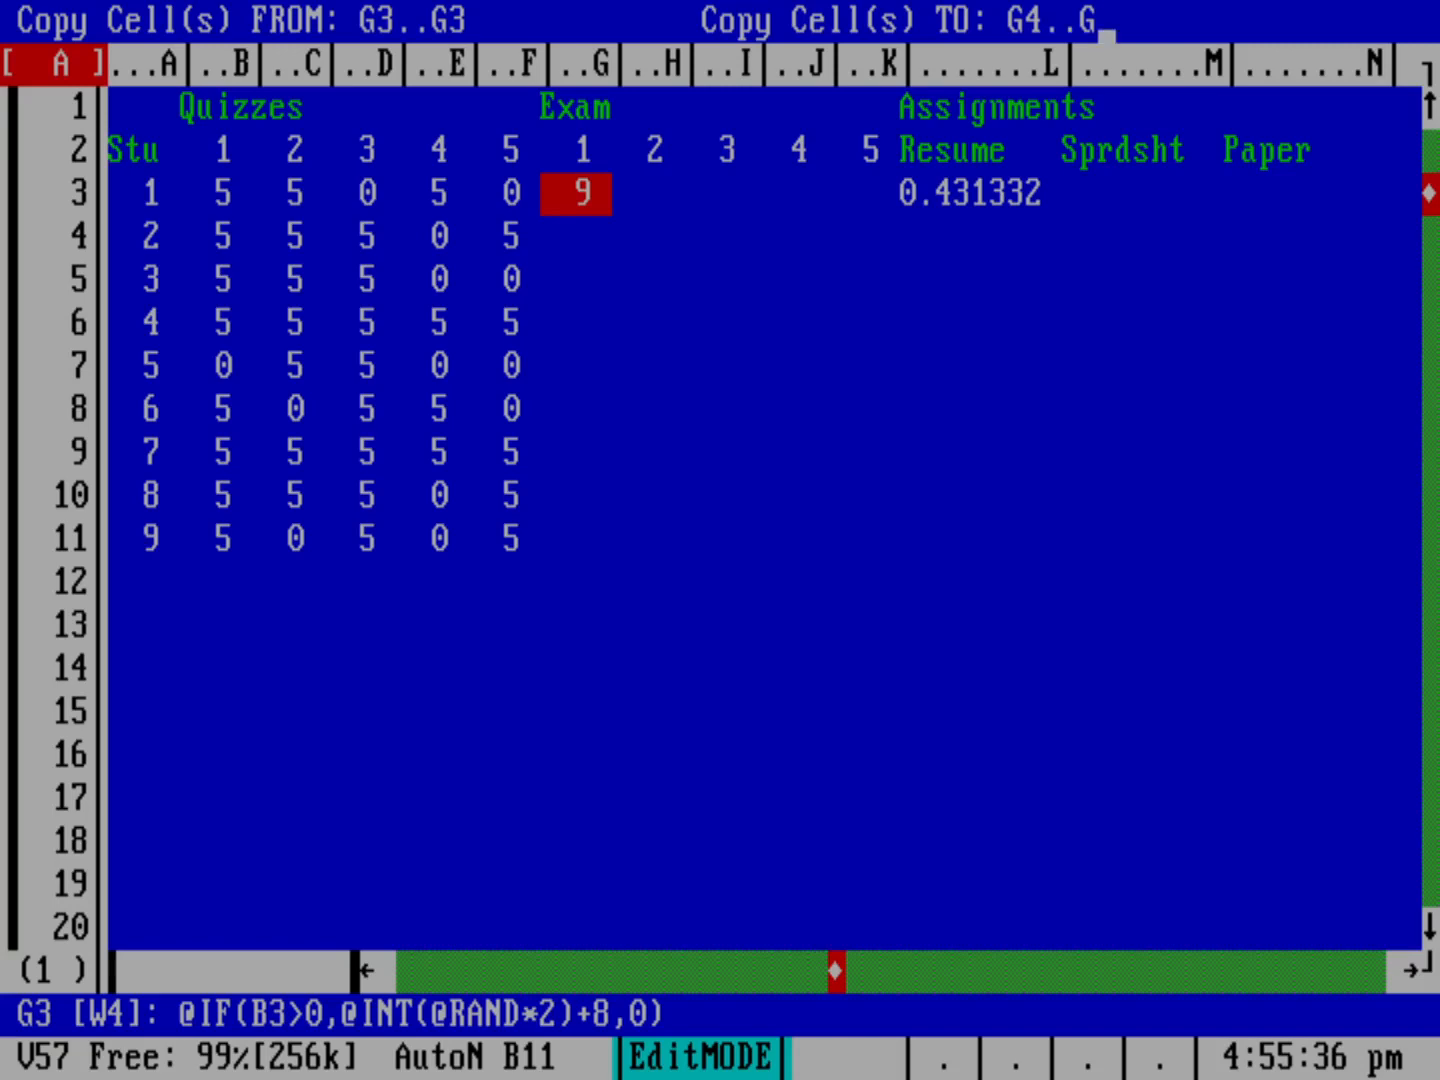
text(11)
key(Return)
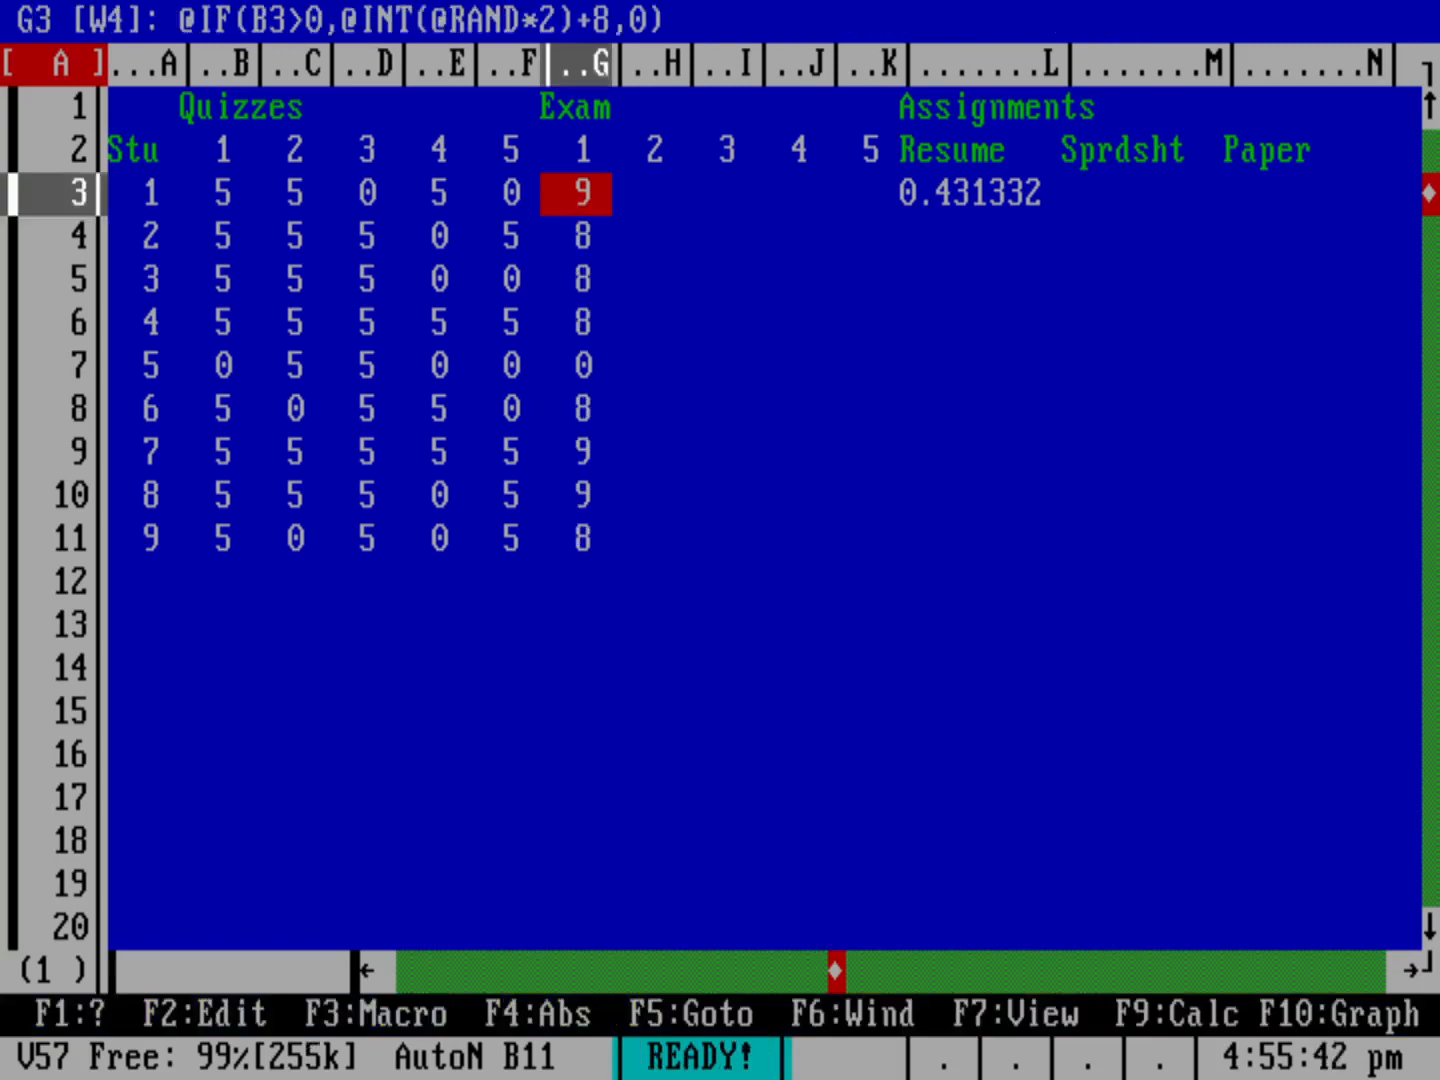
- Check student 5's exam 1 formula in G7 against the quiz 1 score, and return to G3
key(Down)
key(Down)
key(Down)
key(Down)
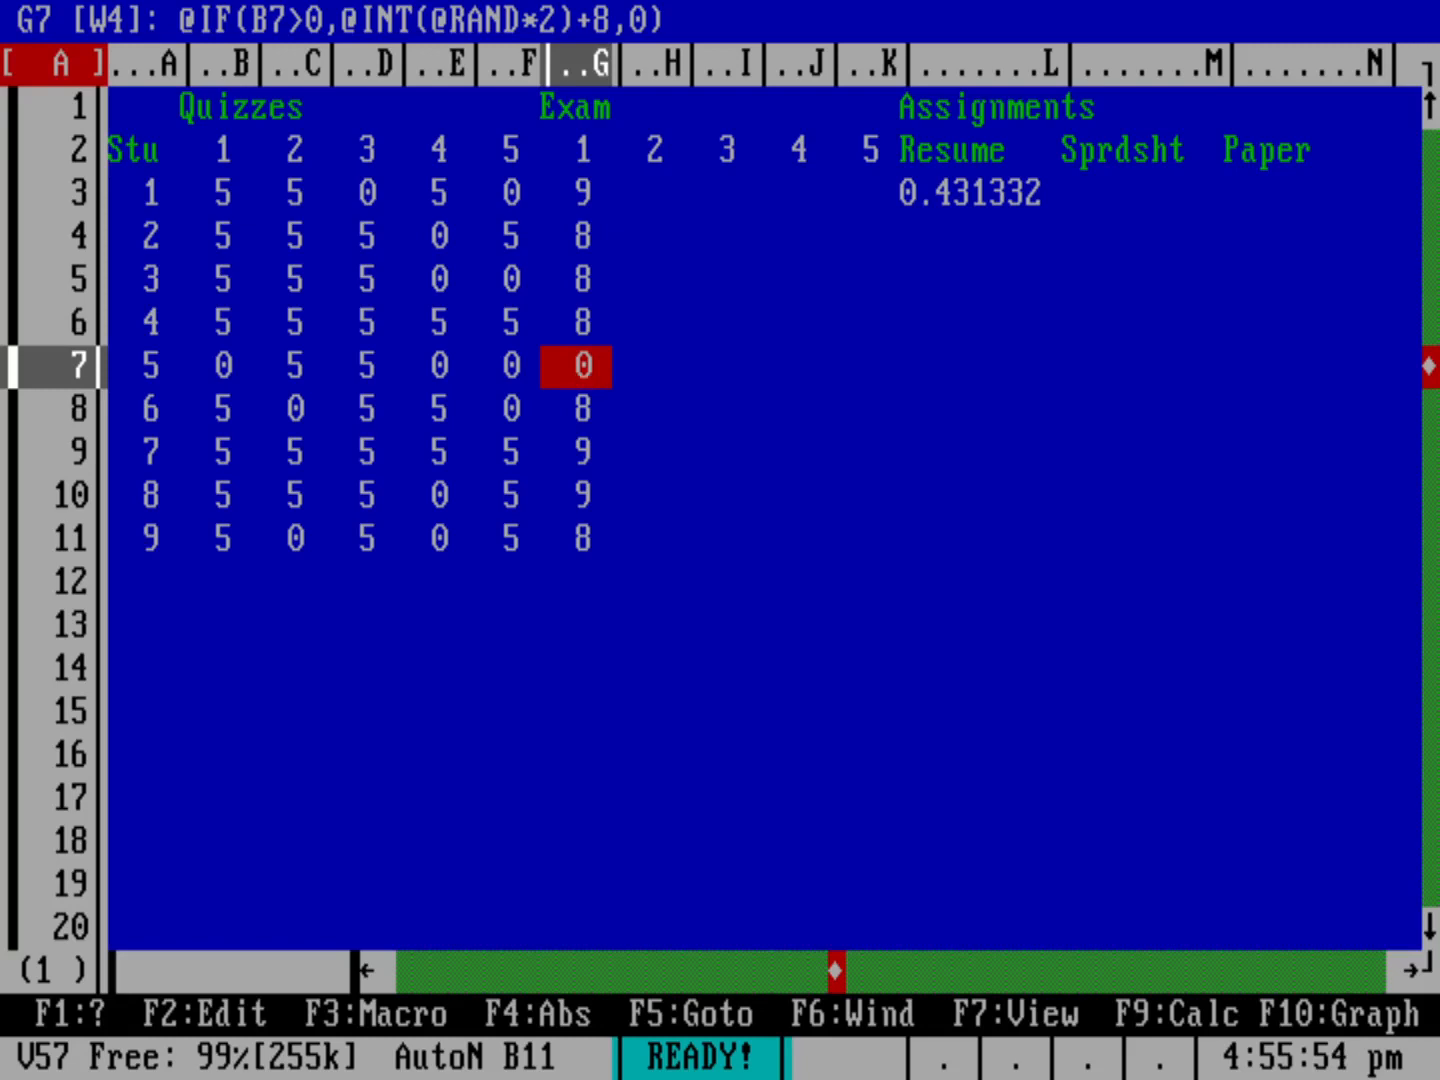
key(Up)
key(Up)
key(Up)
key(Up)
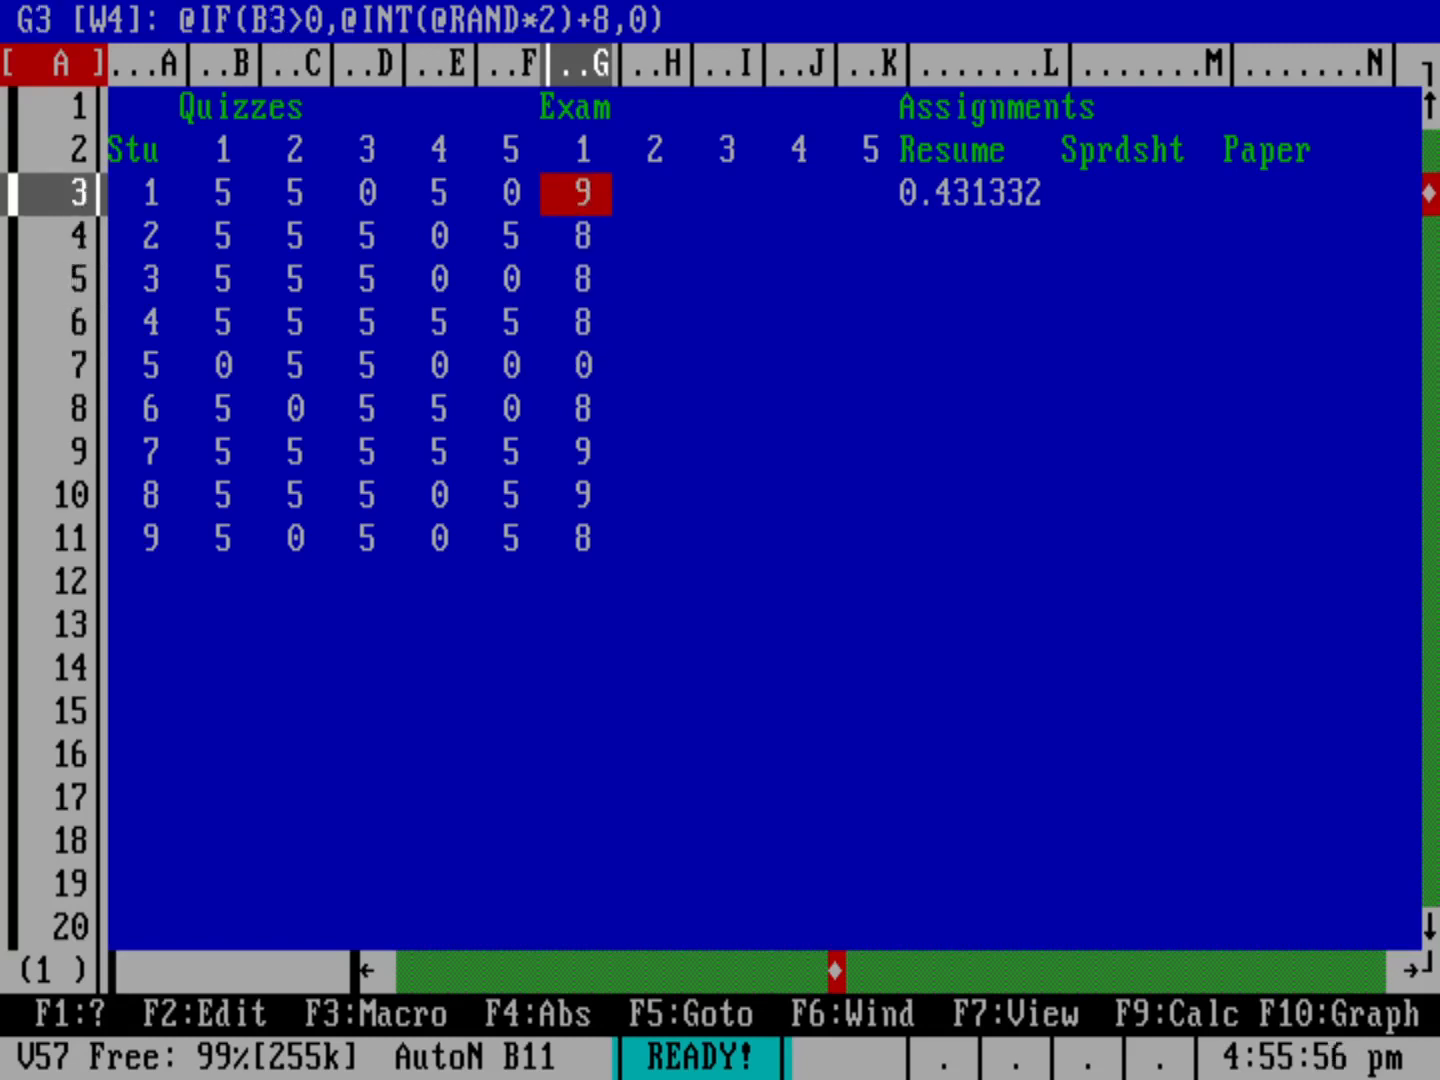
- Copy the exam 1 formulas in G3..G11 to H3..K11 to fill exams 2 through 5
key(slash)
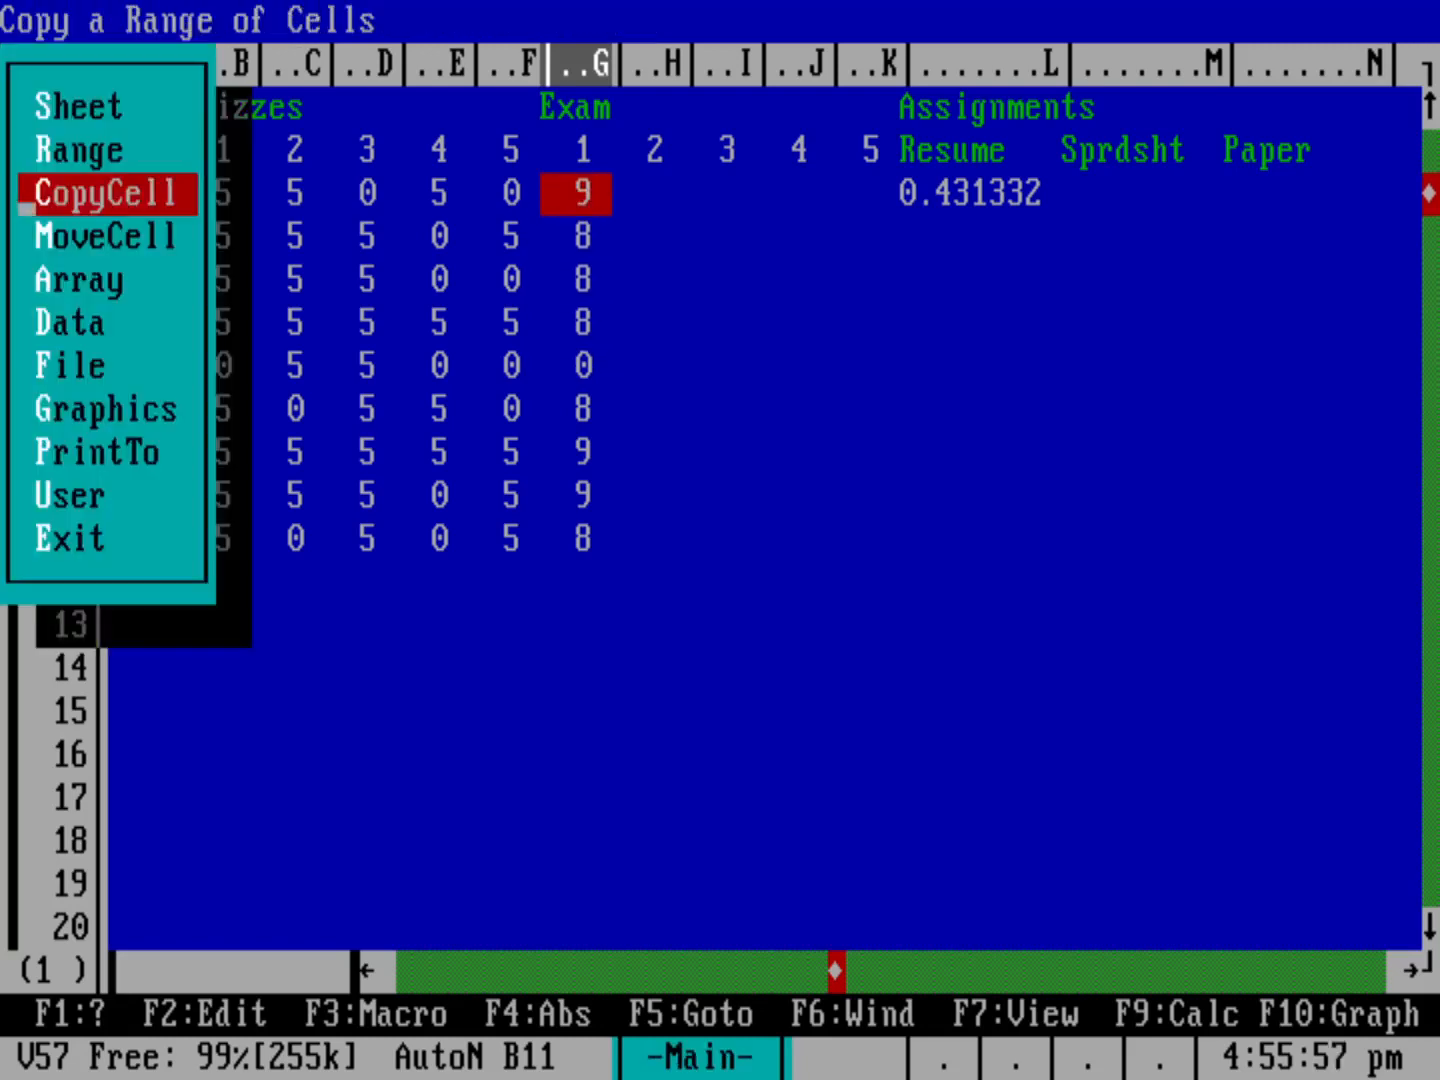
key(Return)
key(Down)
key(Down)
key(Down)
key(Down)
key(Down)
key(Down)
key(Down)
key(Down)
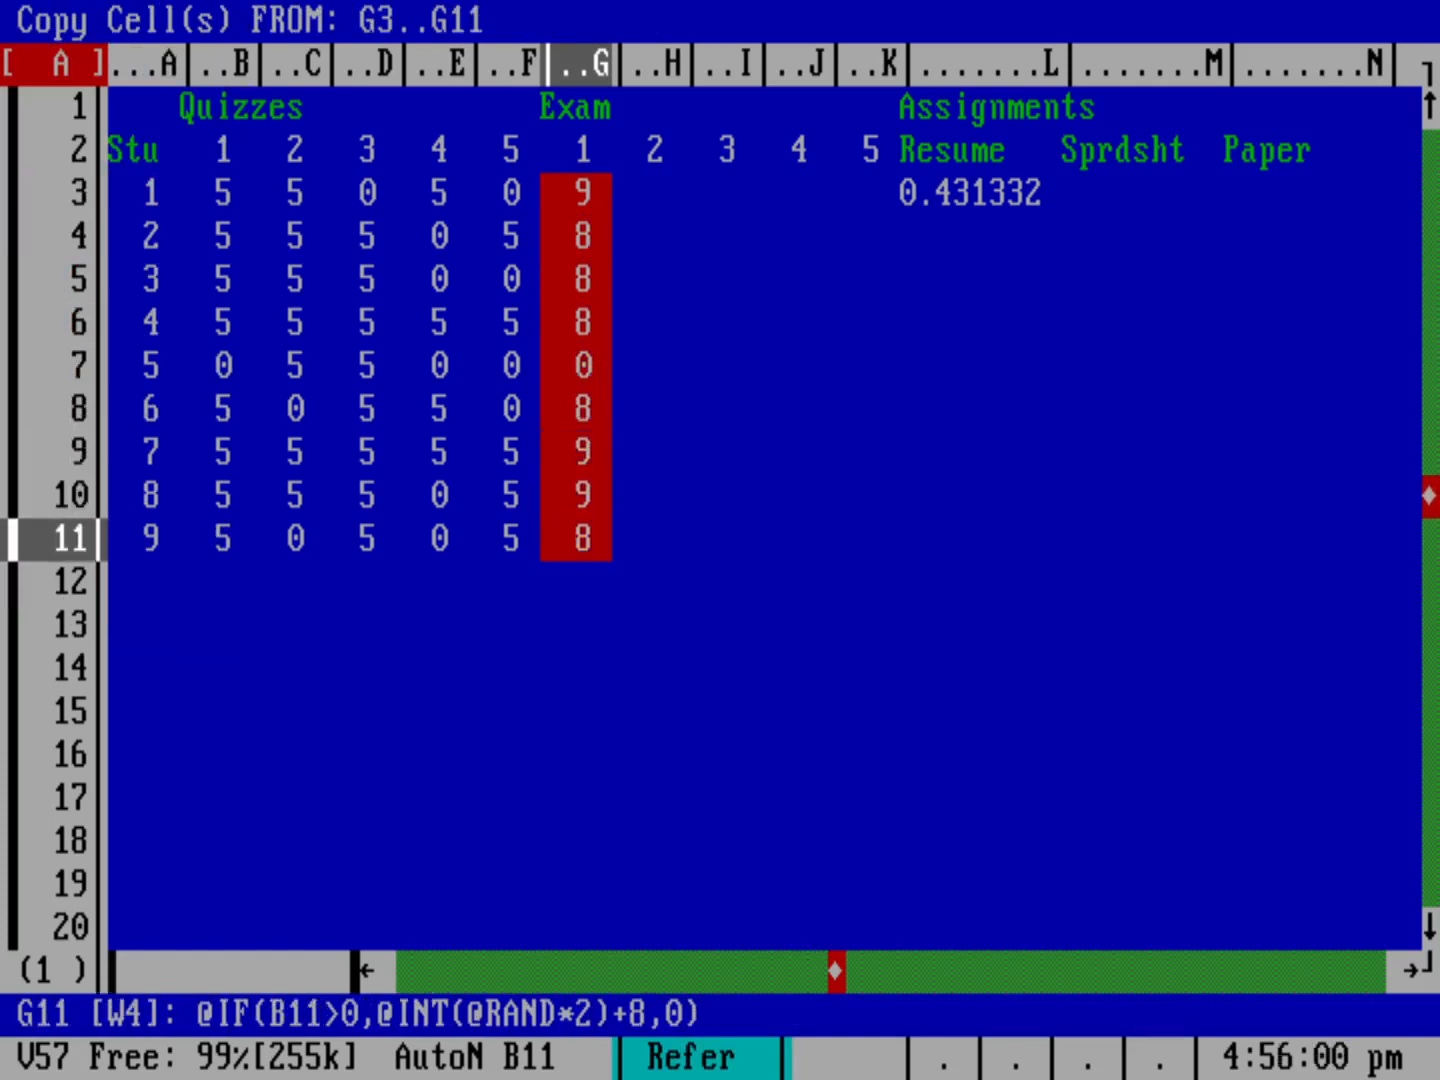
key(Return)
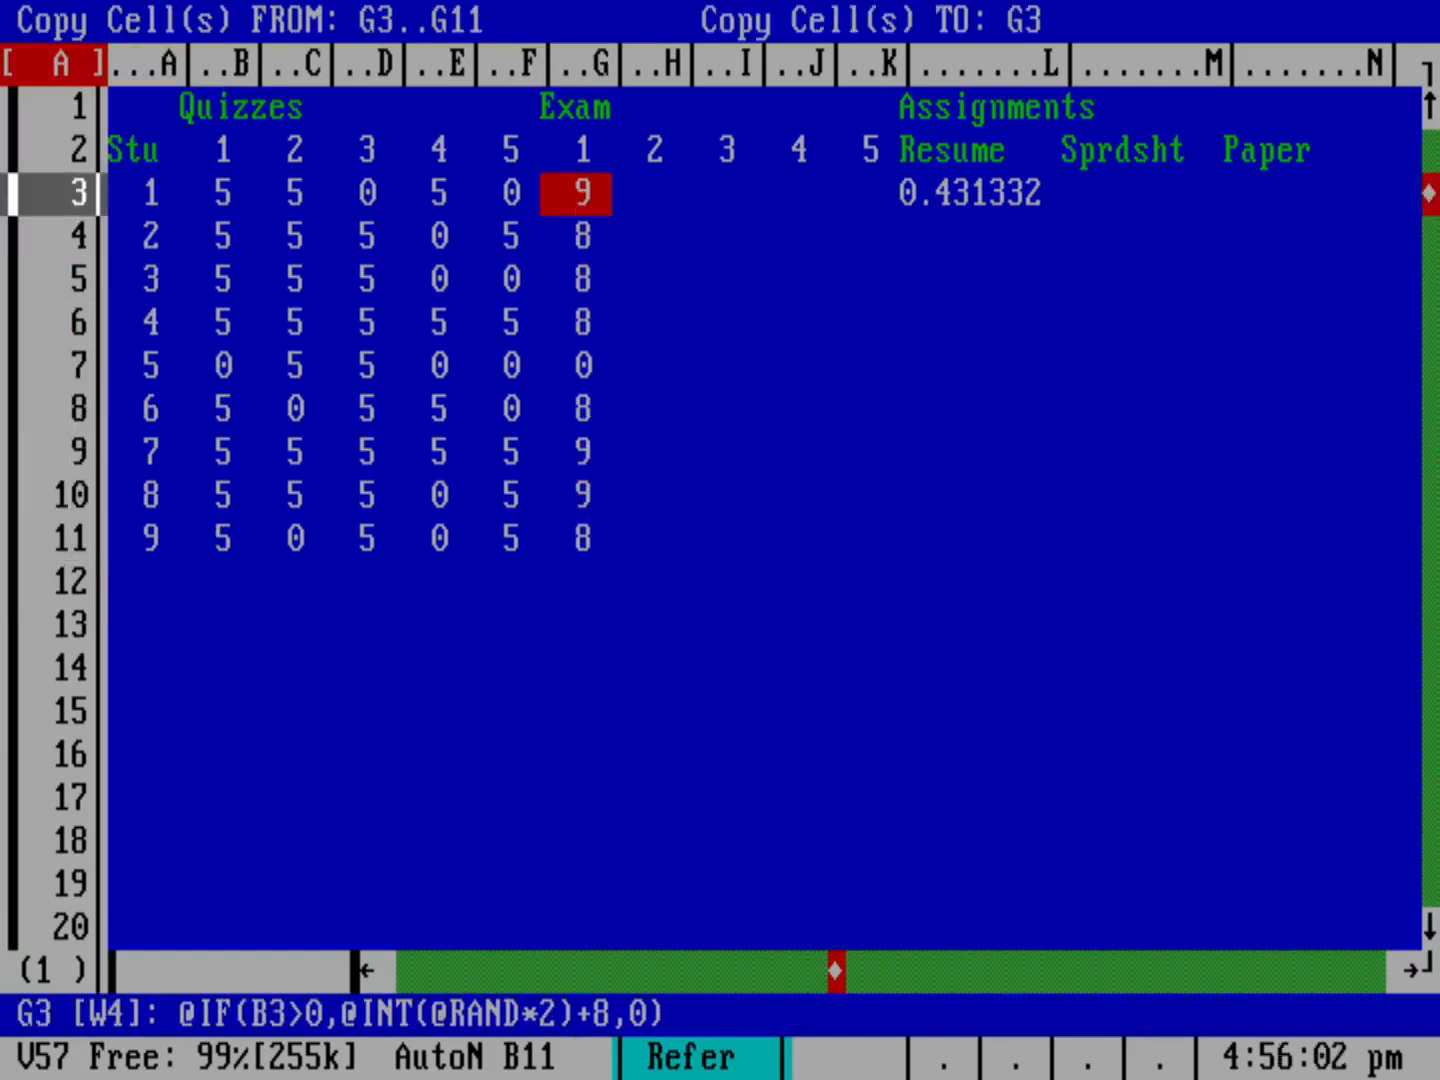
text(H3)
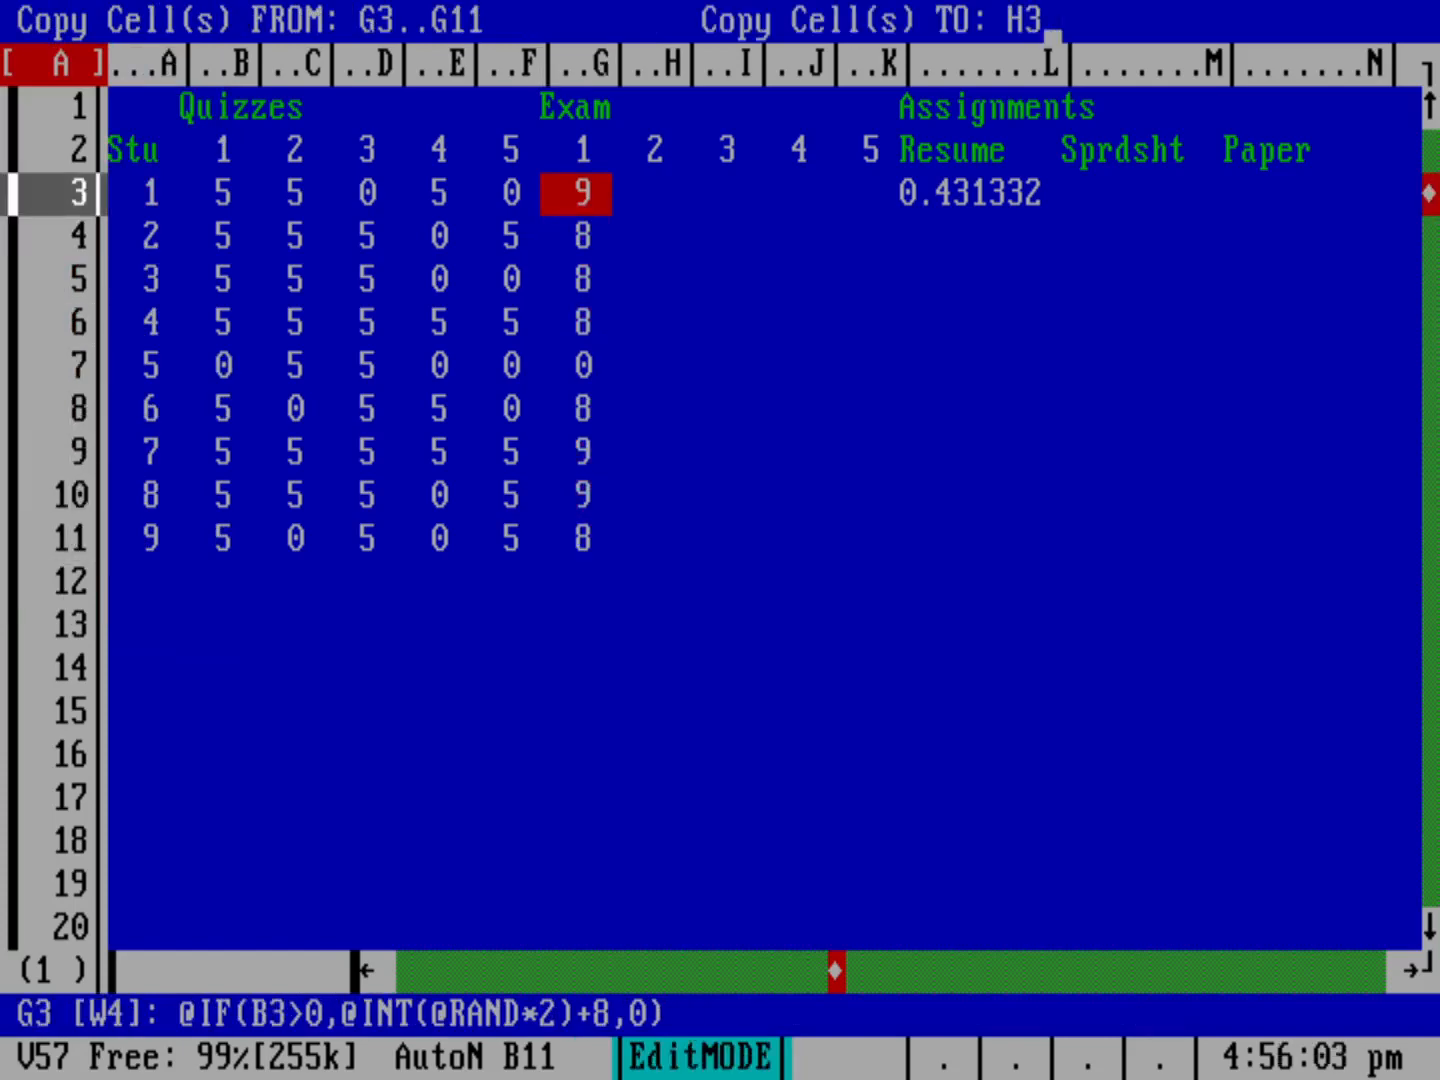
text(..K11)
key(Return)
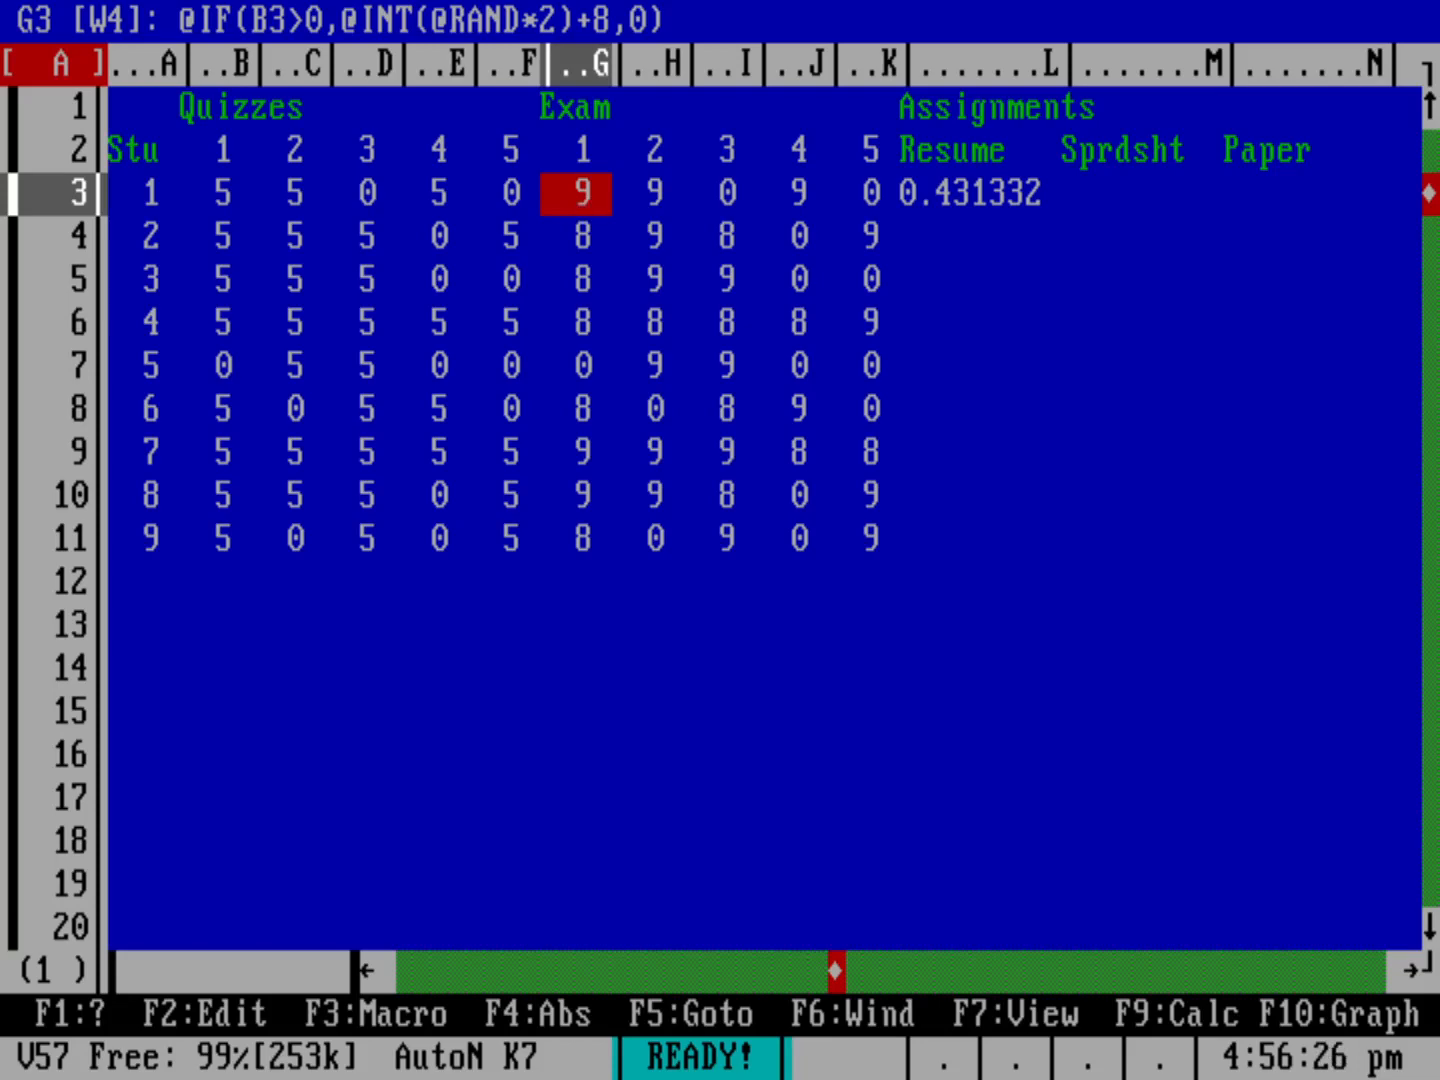
- Copy the exam scores in G3..K11 as plain values to the output range starting at G12
key(slash)
key(Up)
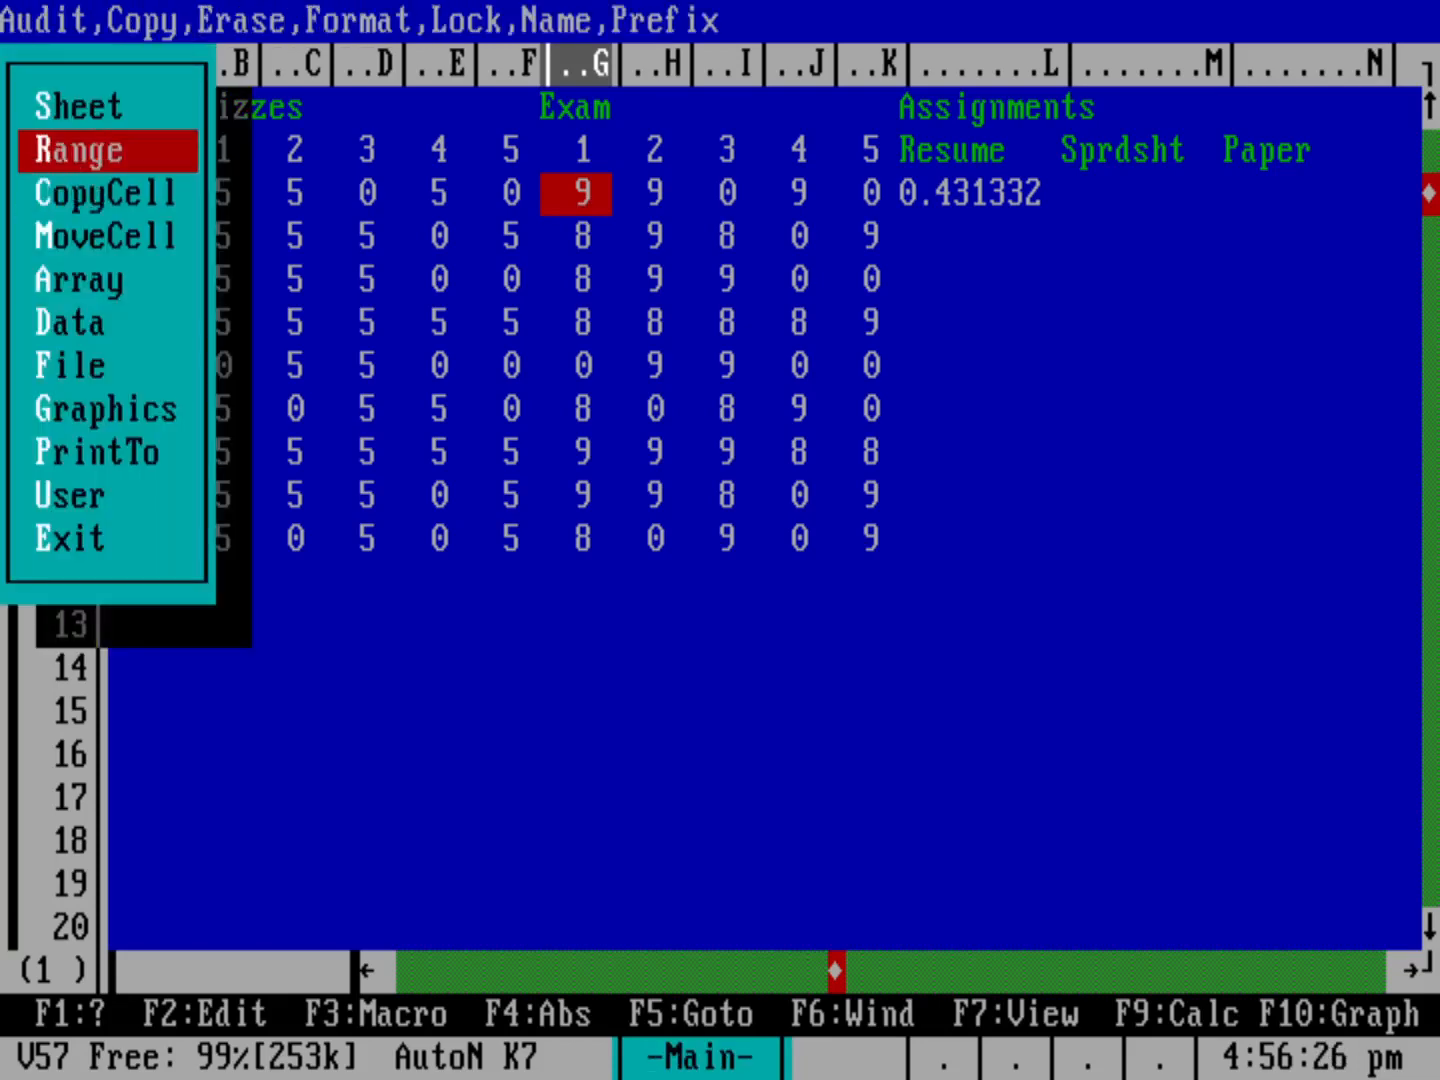
key(Return)
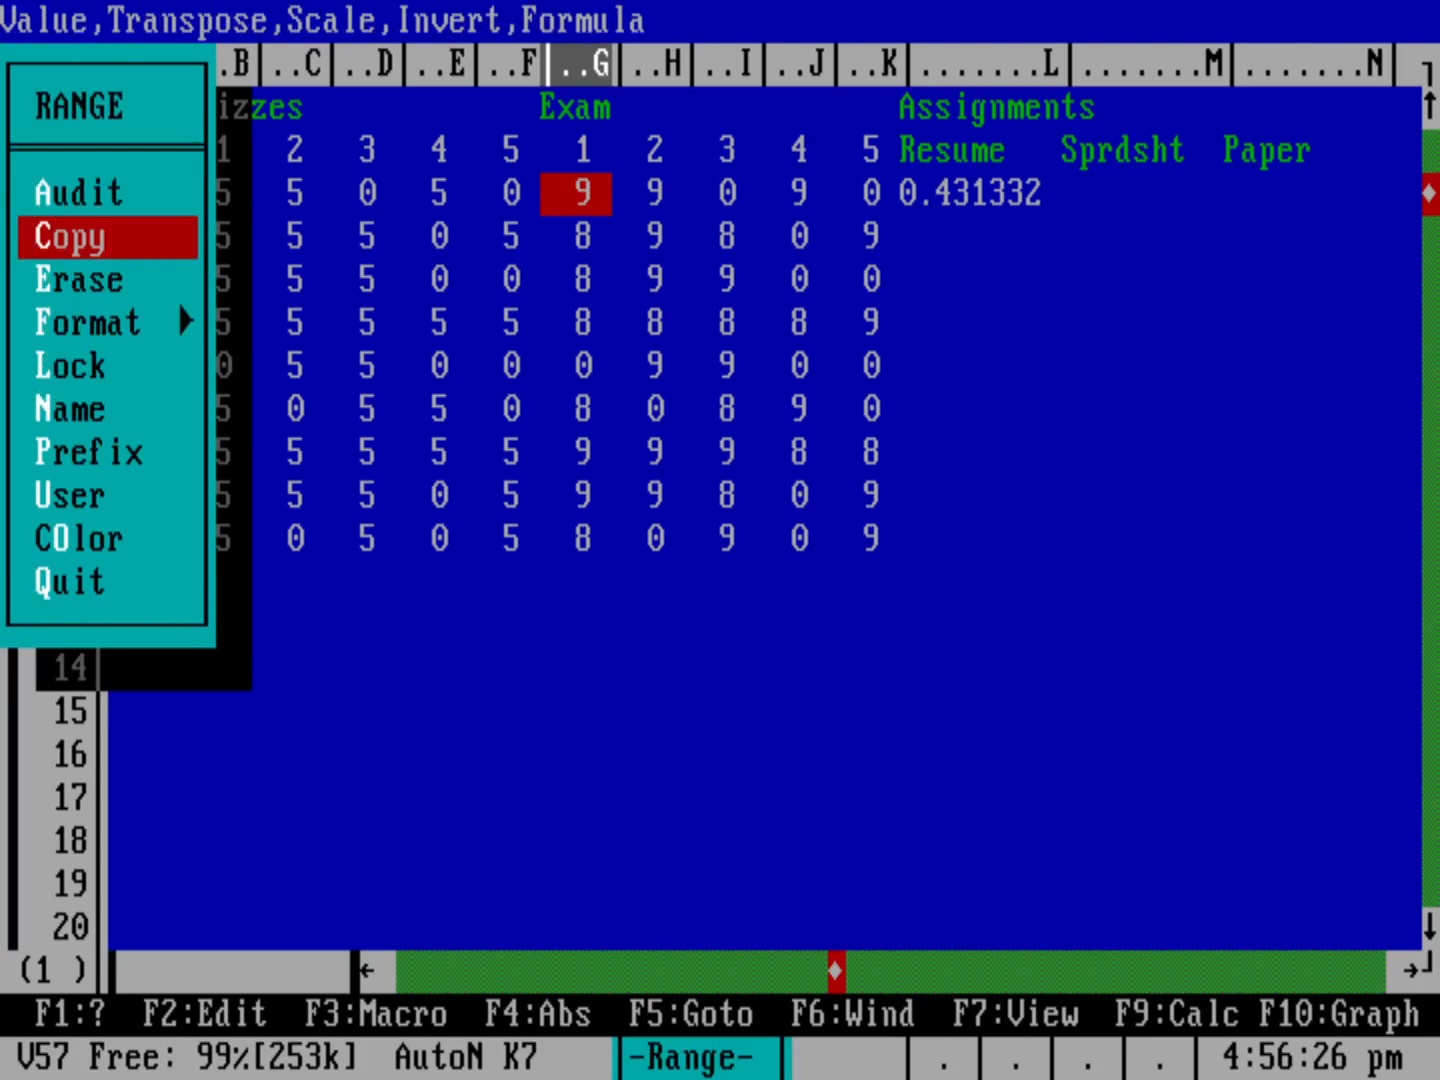
key(Return)
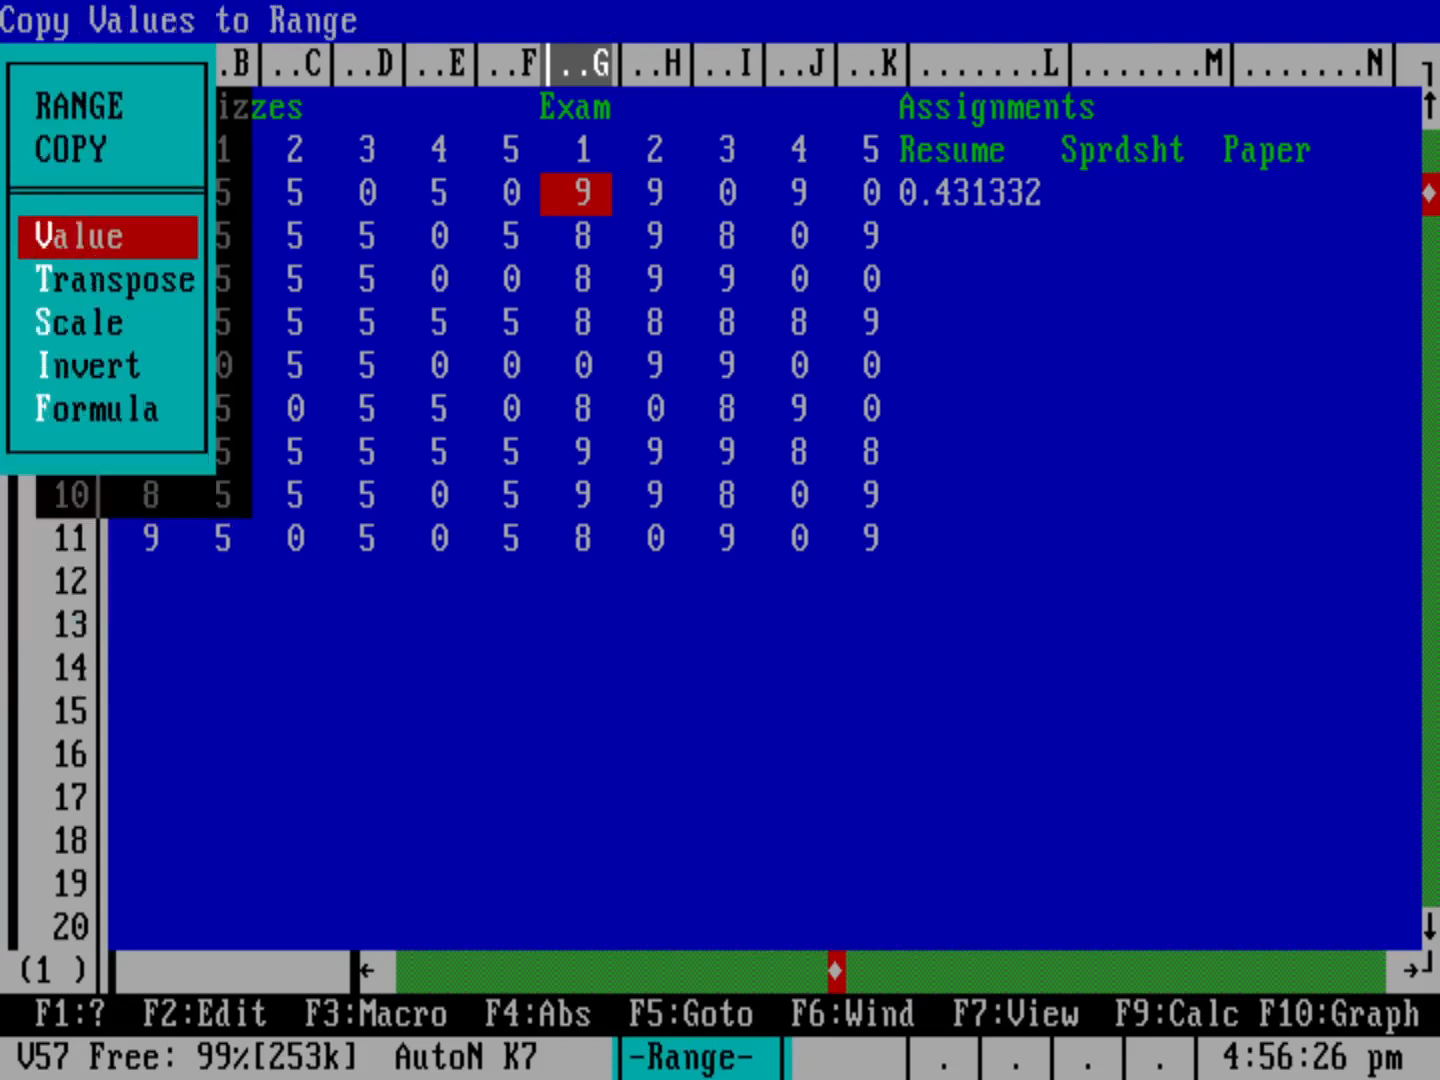
key(Return)
key(Right)
key(Right)
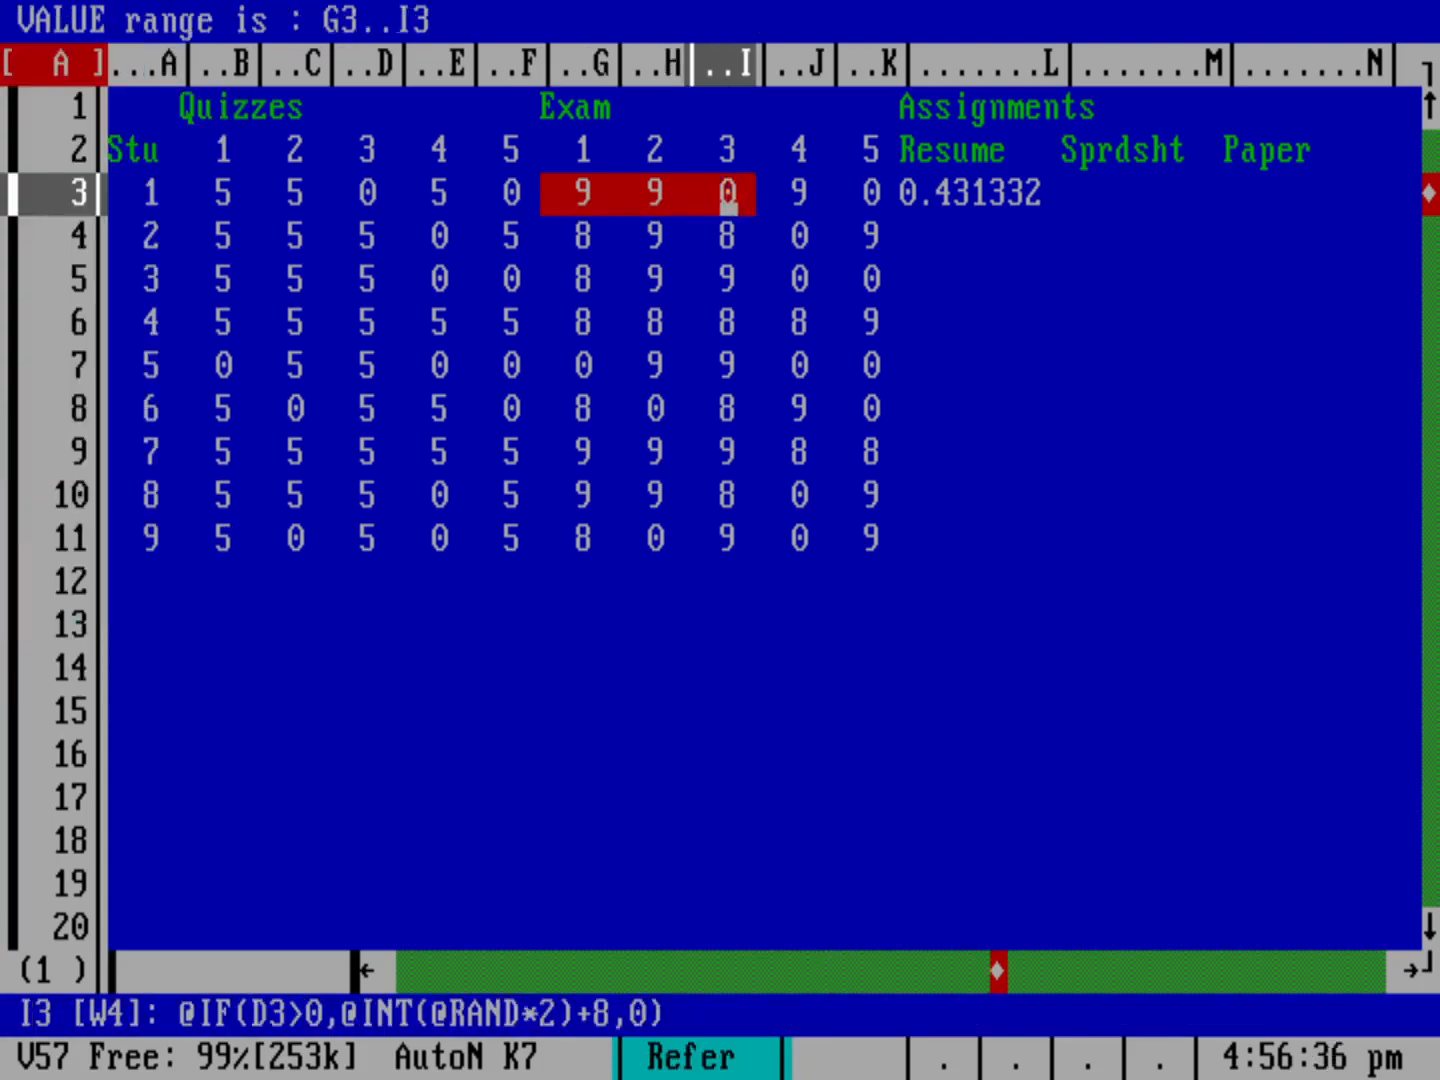
key(Right)
key(Right)
key(Down)
key(Down)
key(Down)
key(Down)
key(Down)
key(Down)
key(Down)
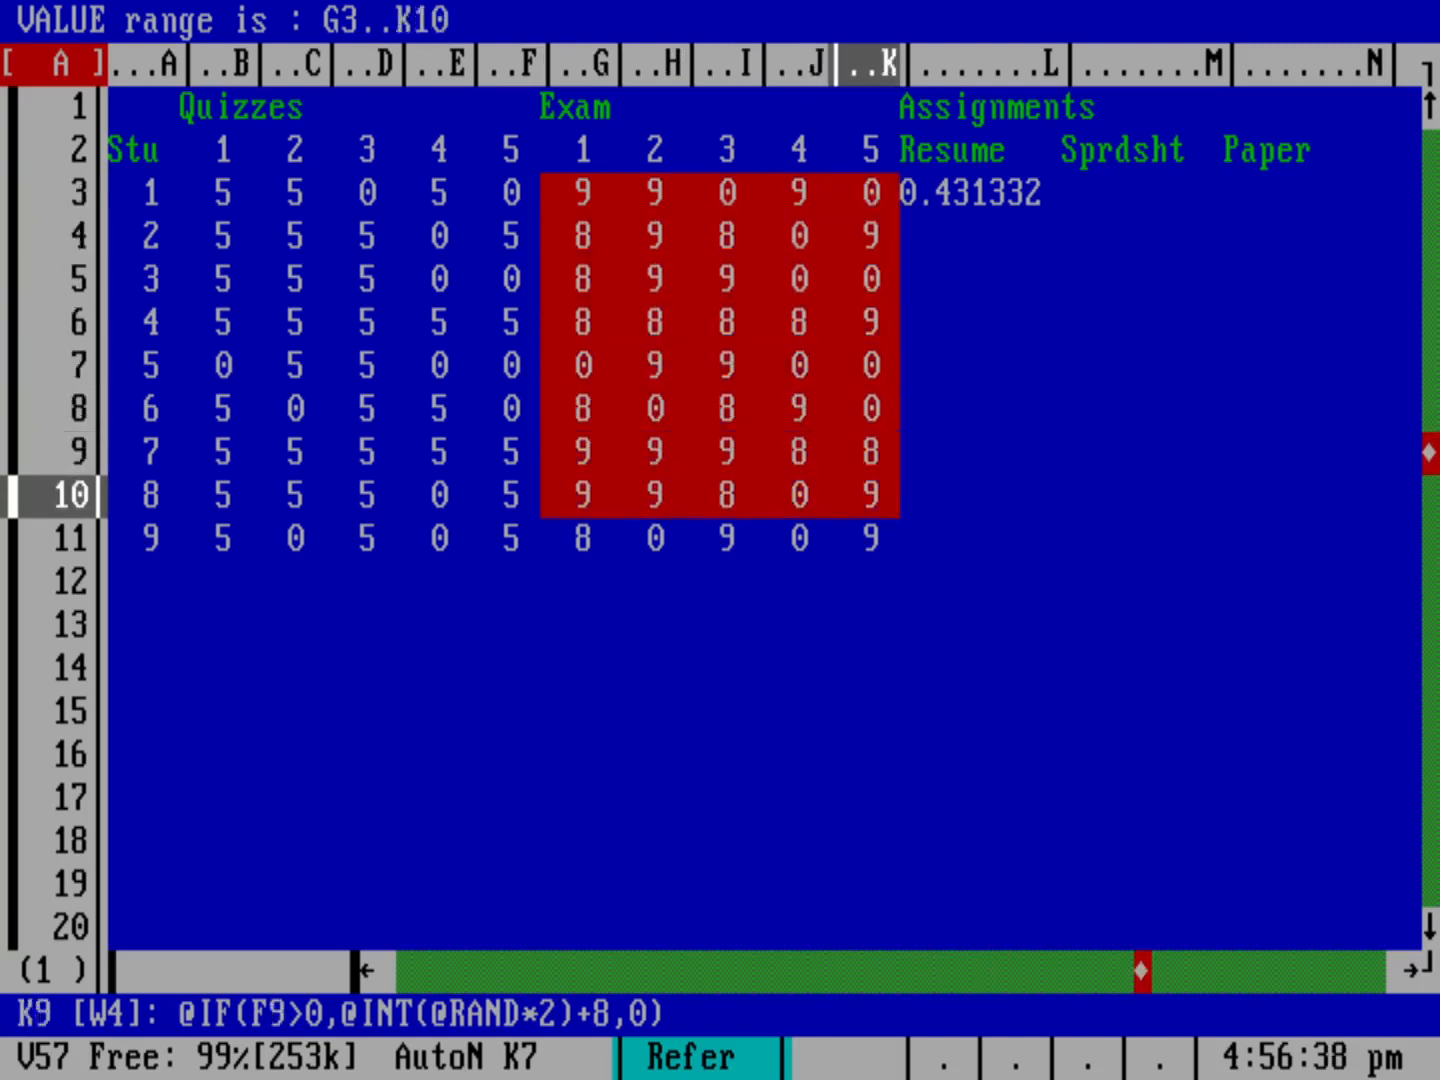
key(Down)
key(Return)
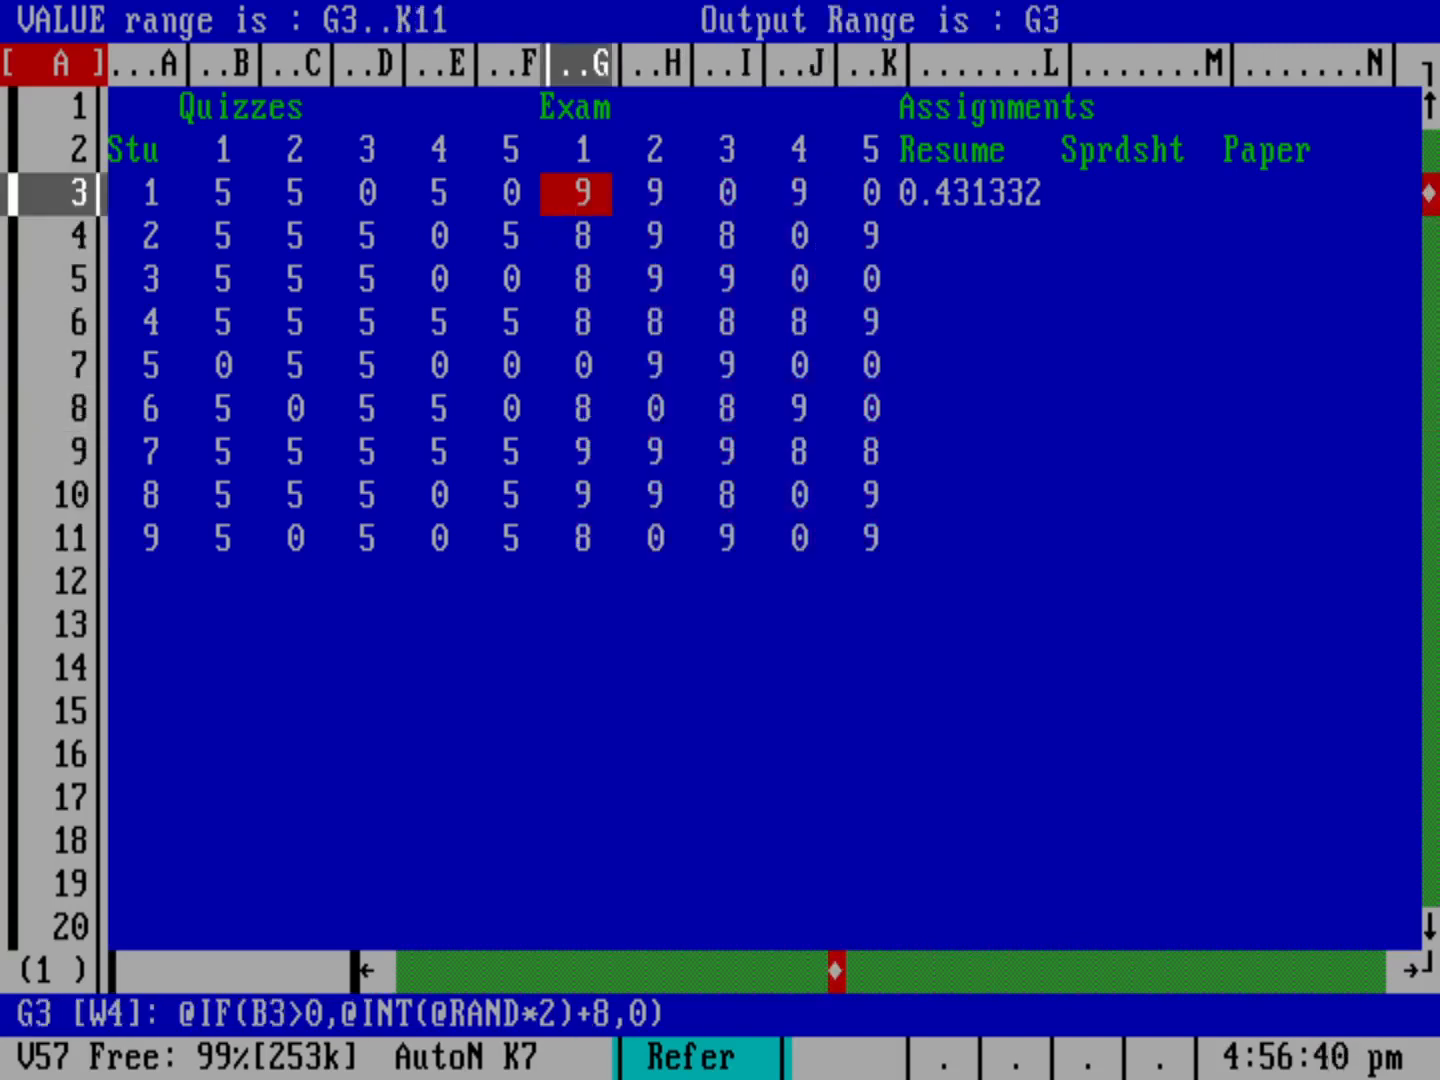
key(Down)
key(Down)
key(Down)
key(Down)
key(Down)
key(Down)
key(Down)
key(Down)
key(Down)
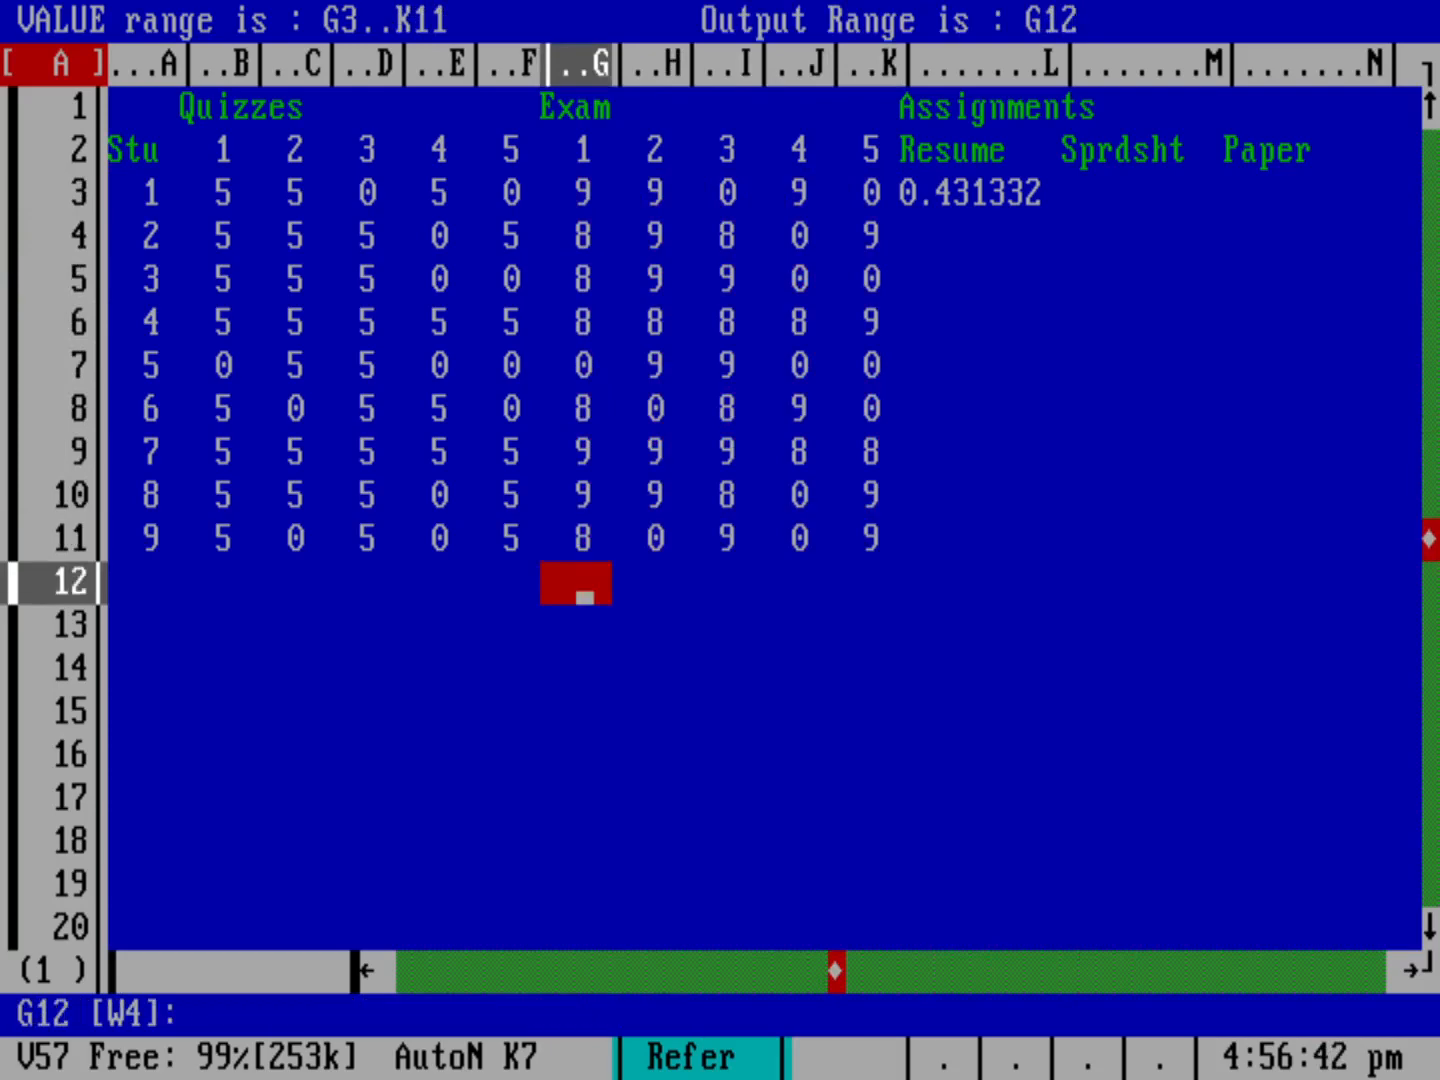
key(Return)
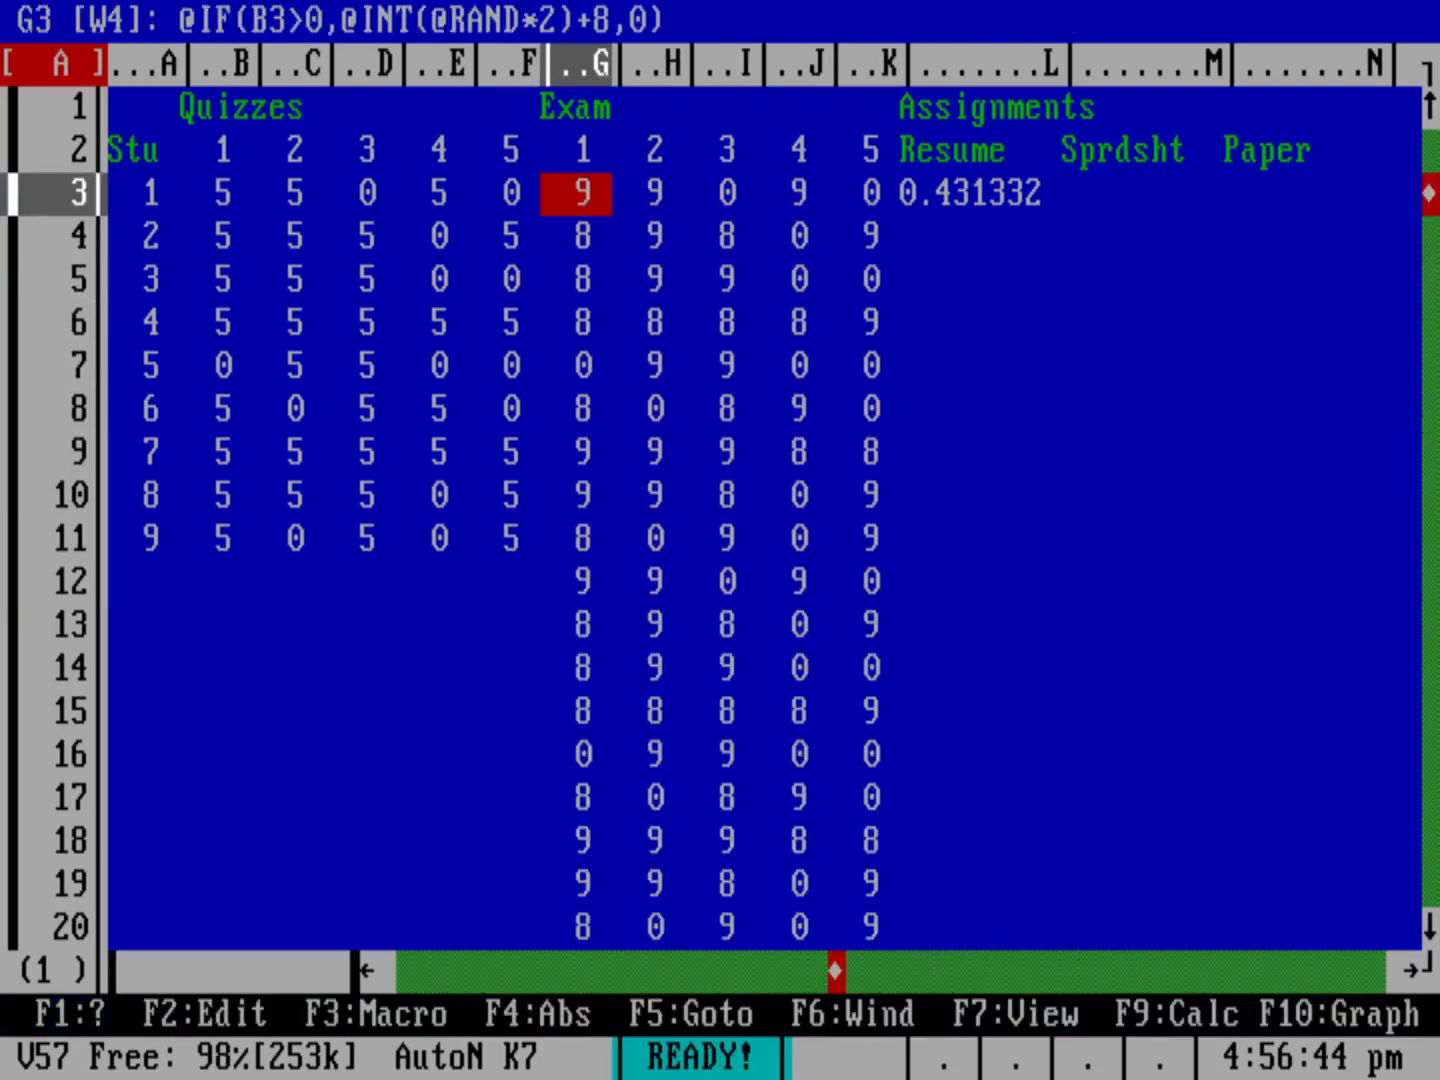
- Compare the contents of the original exam cells in column G with the copied cells in row 12
key(Down)
key(Down)
key(Down)
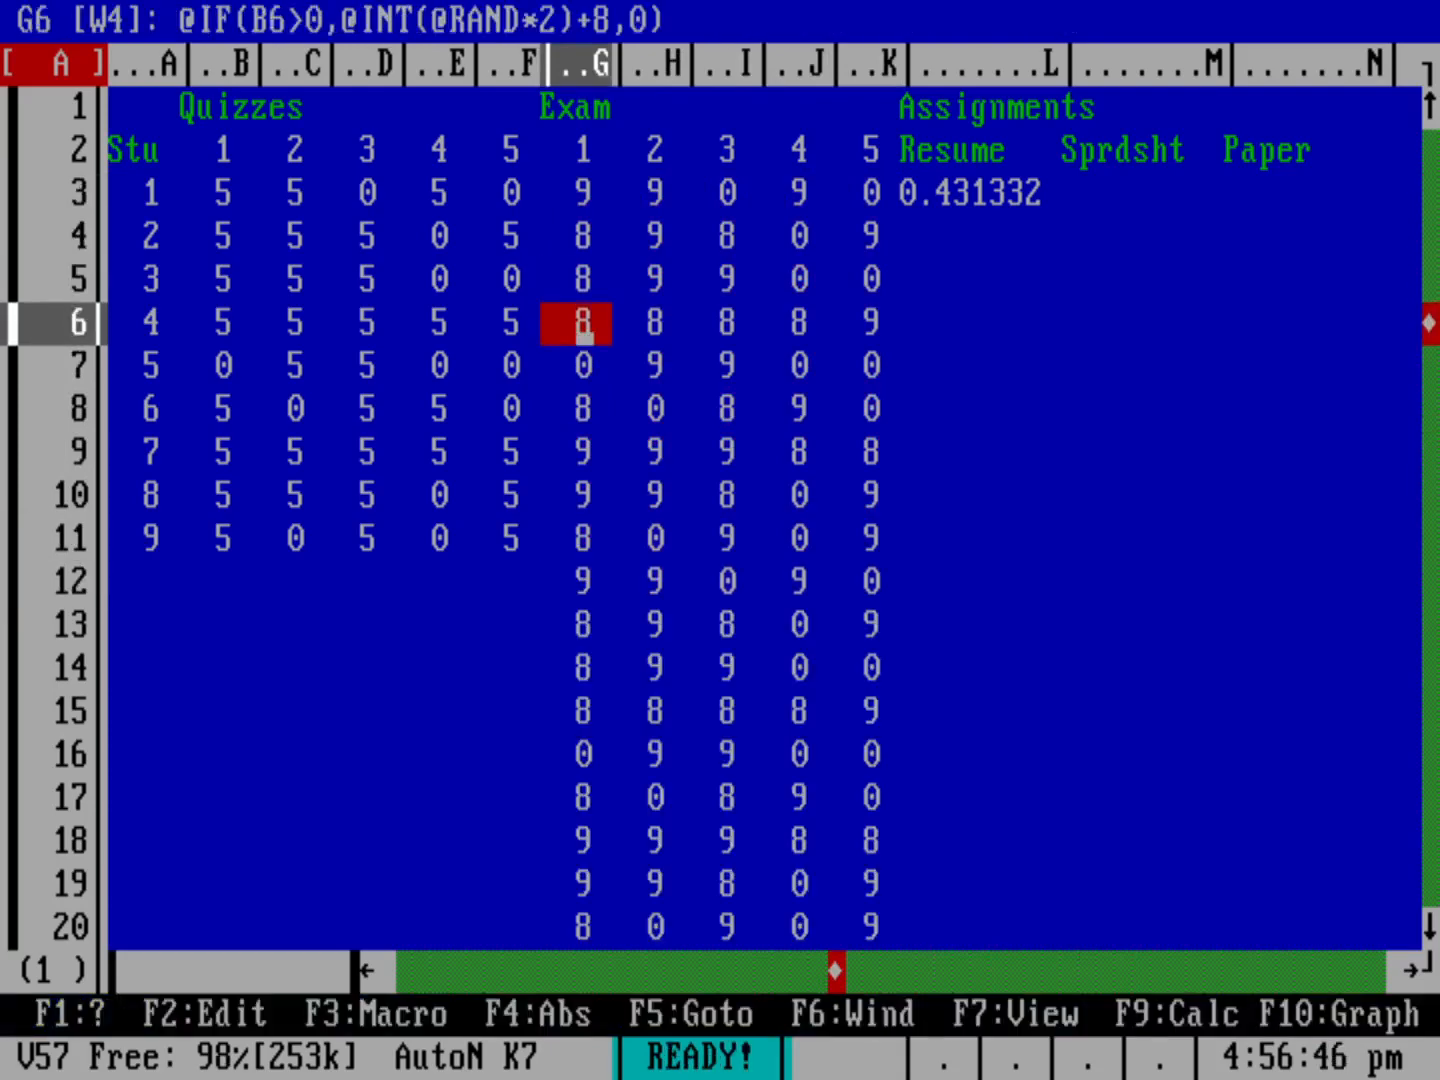
key(Down)
key(Down)
key(Down)
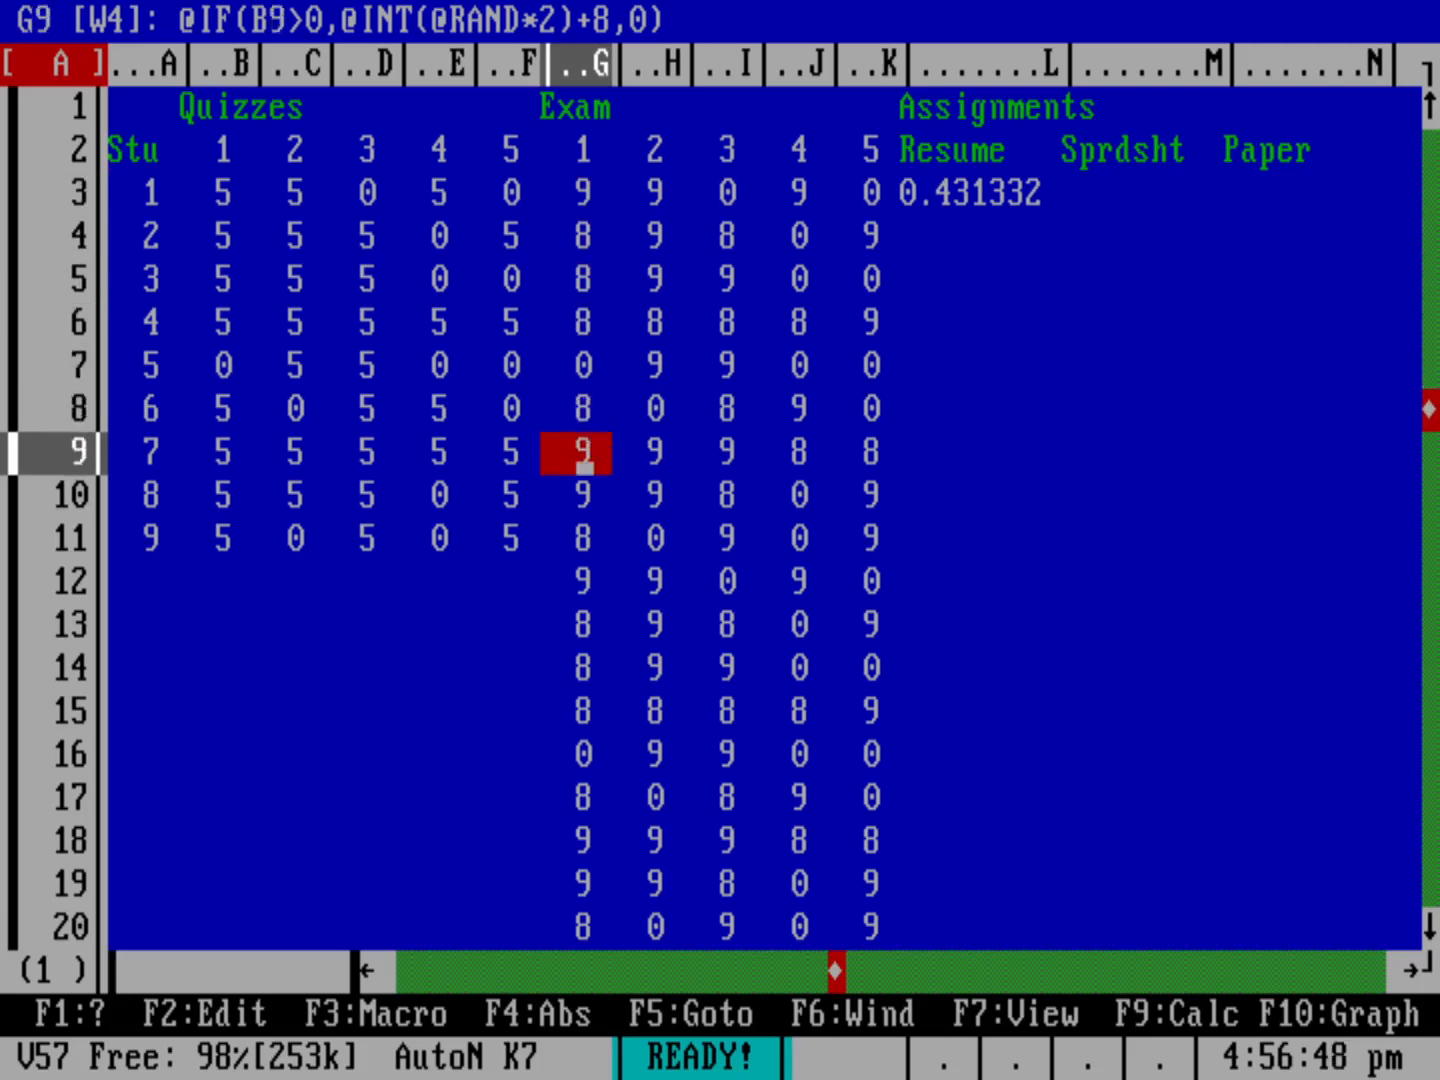
key(Down)
key(Down)
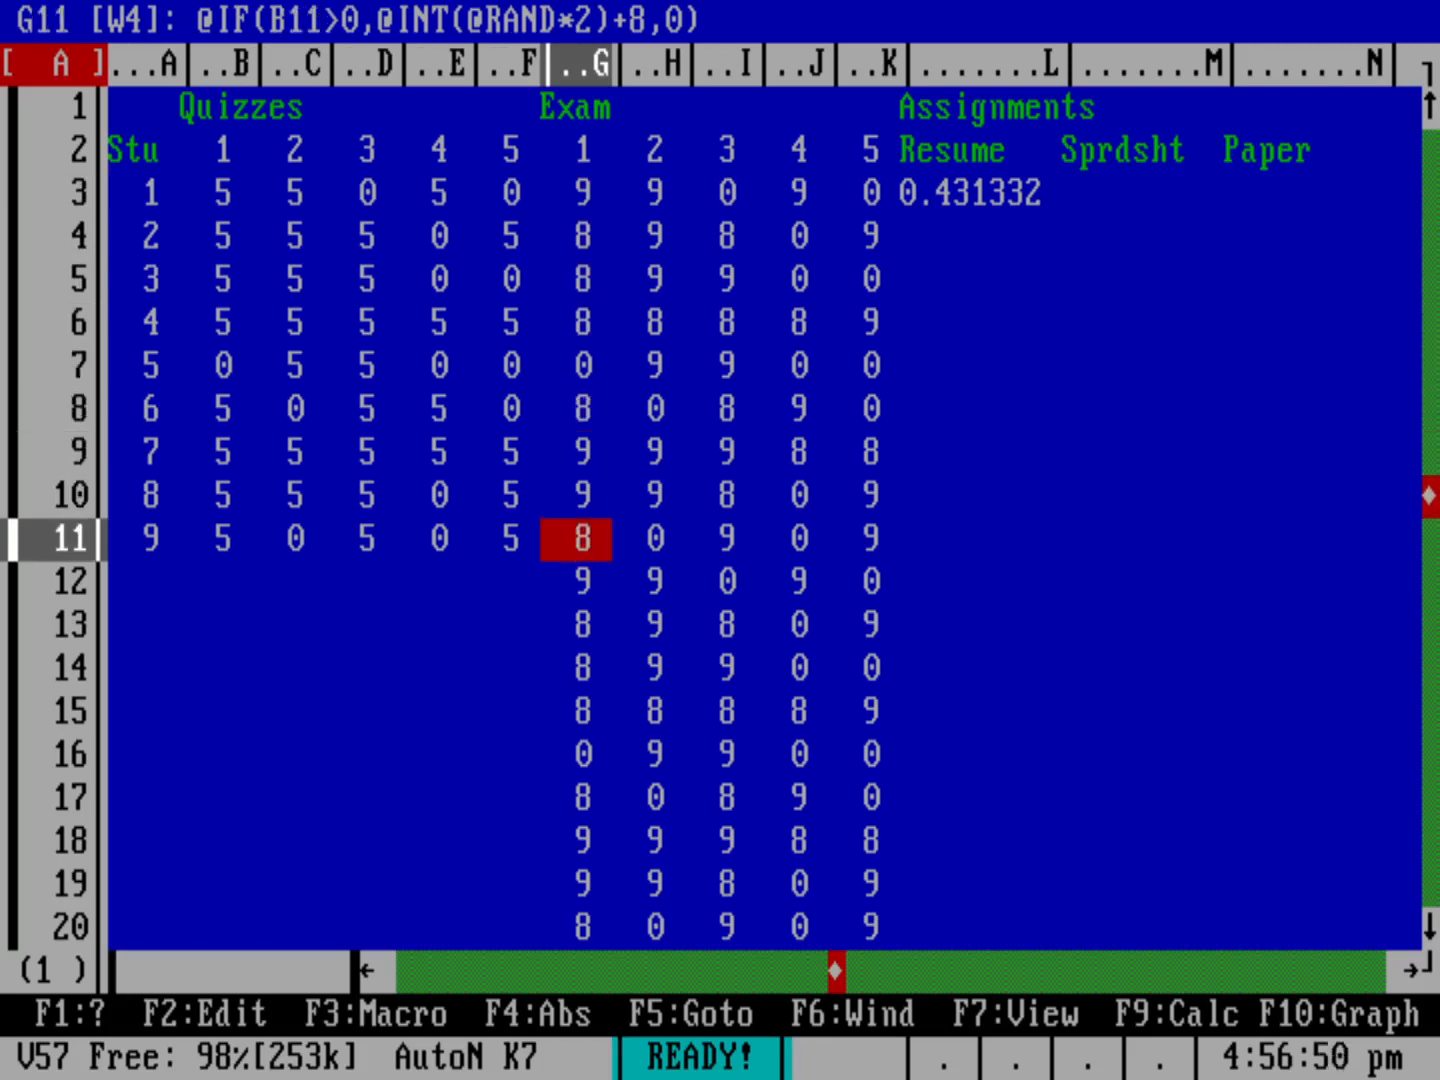
key(Down)
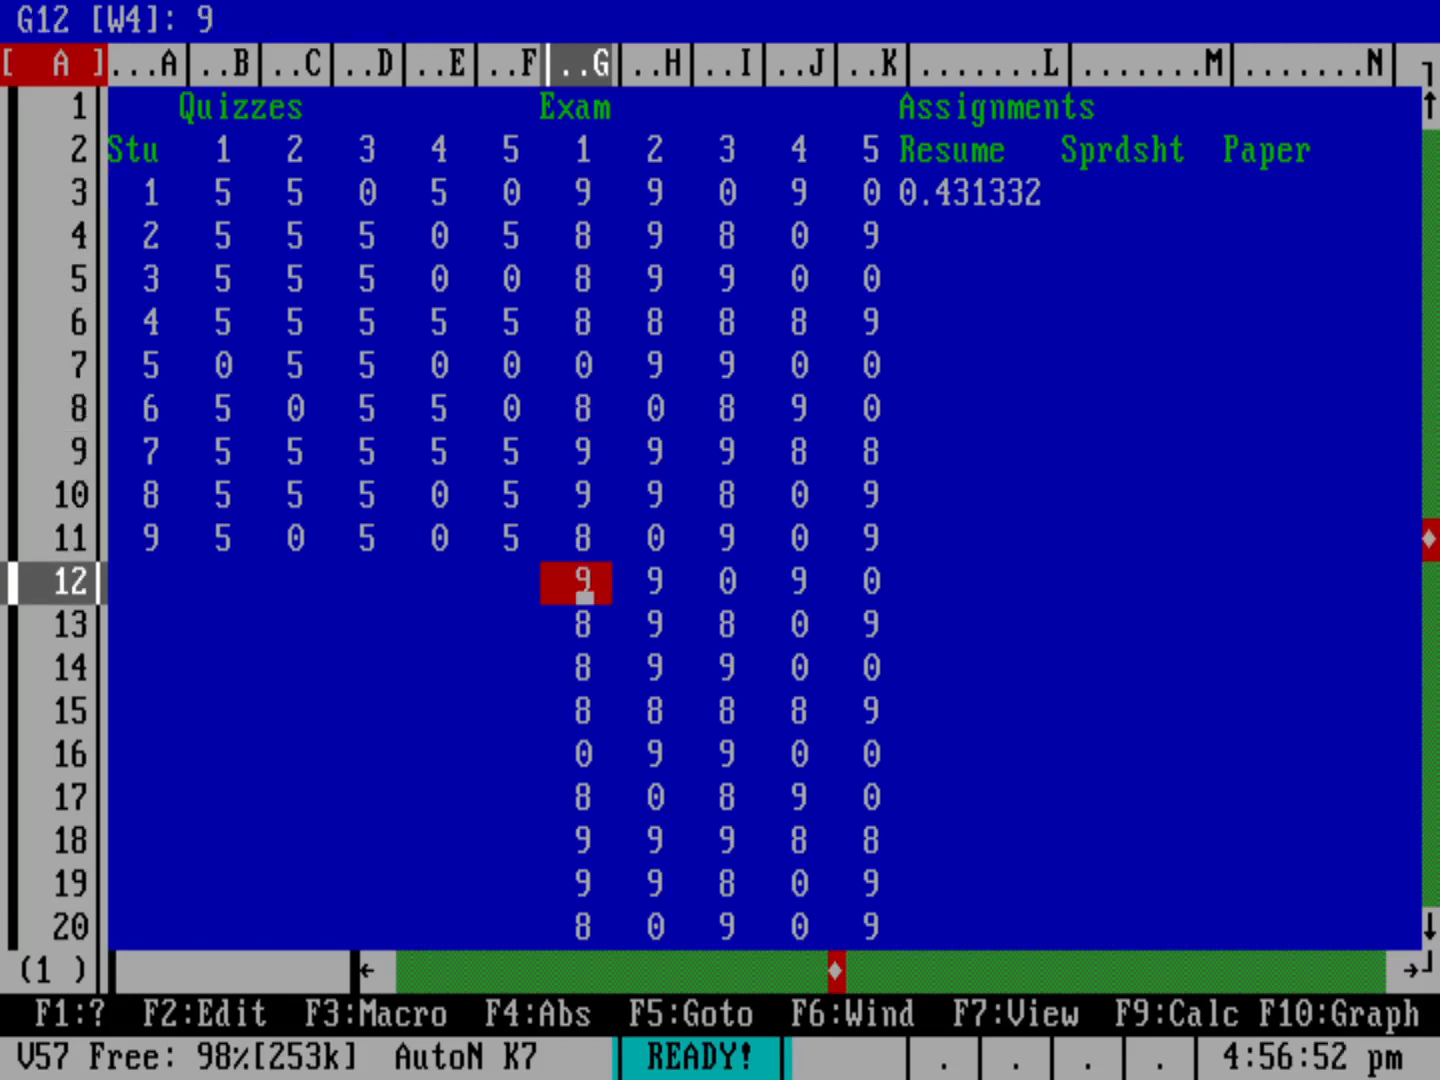
key(Right)
key(Right)
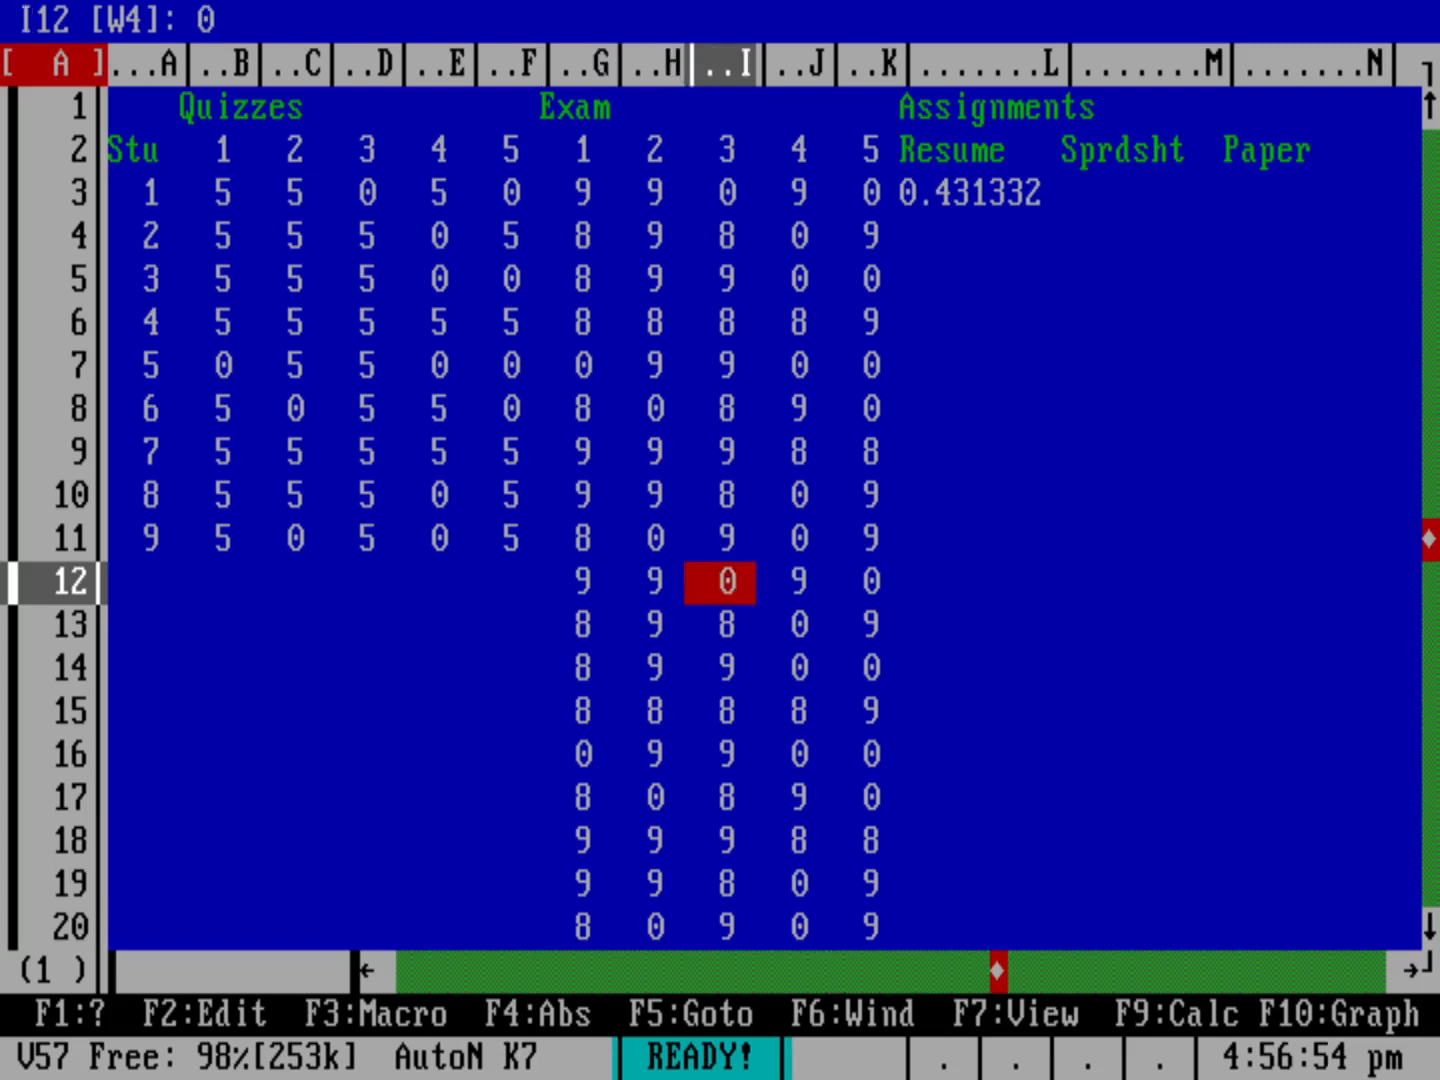
key(Left)
key(Left)
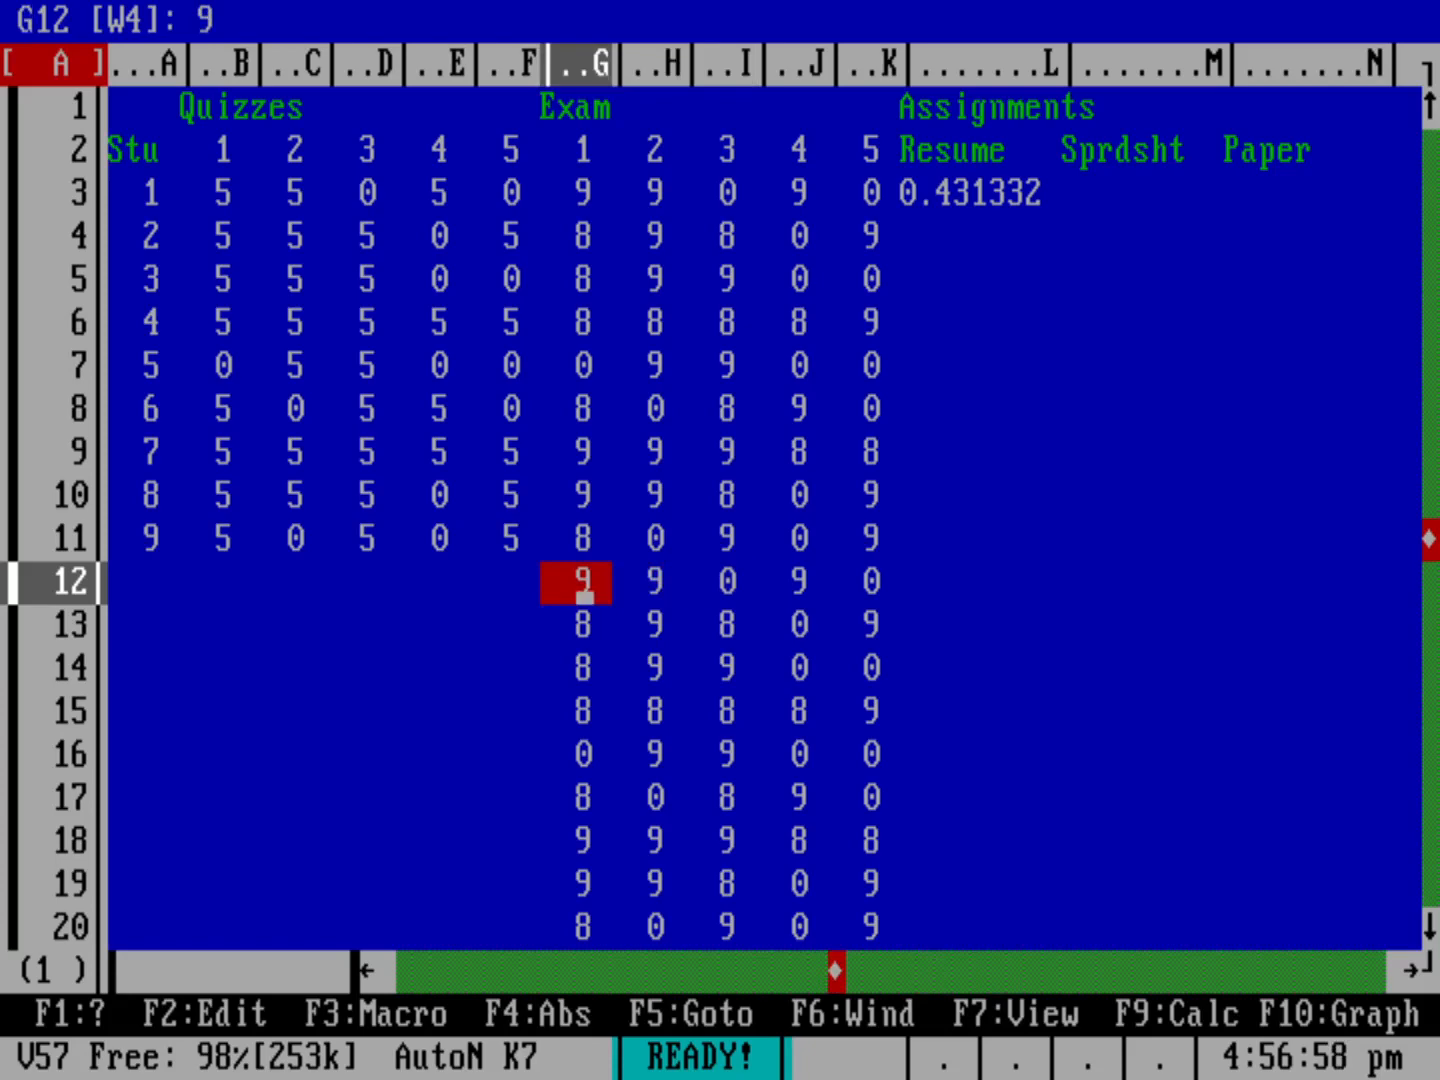
- Move the plain exam scores in G12..K20 onto G3..K11, overwriting the exam formulas there
key(slash)
key(Down)
key(Down)
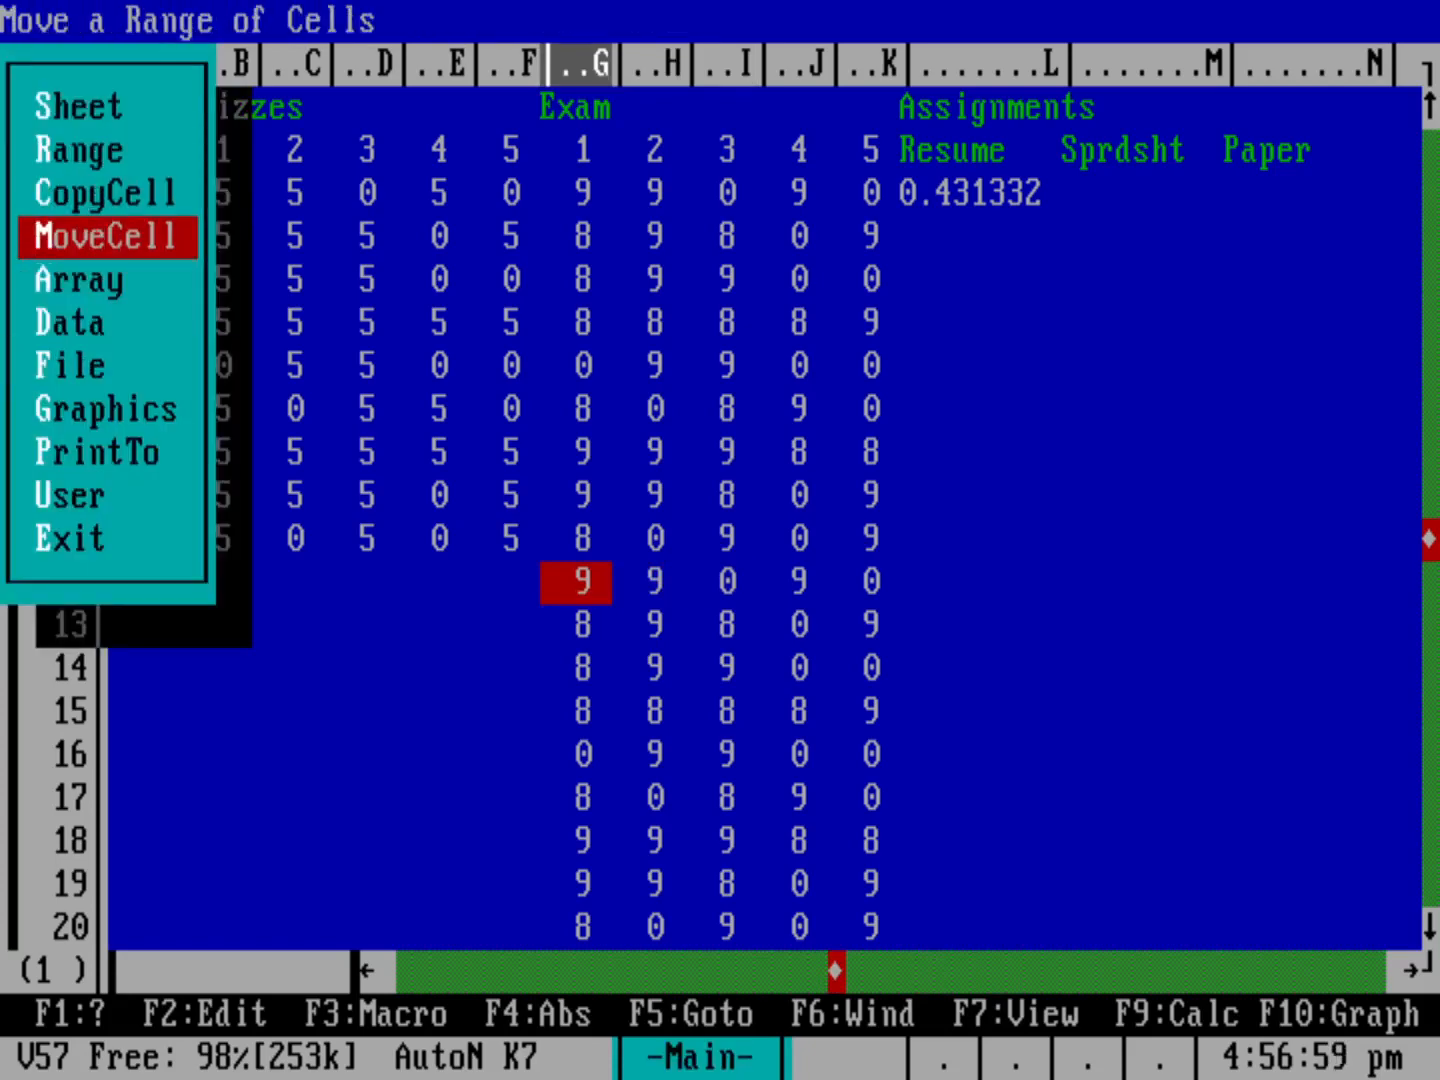
key(Return)
key(Right)
key(Right)
key(Right)
key(Right)
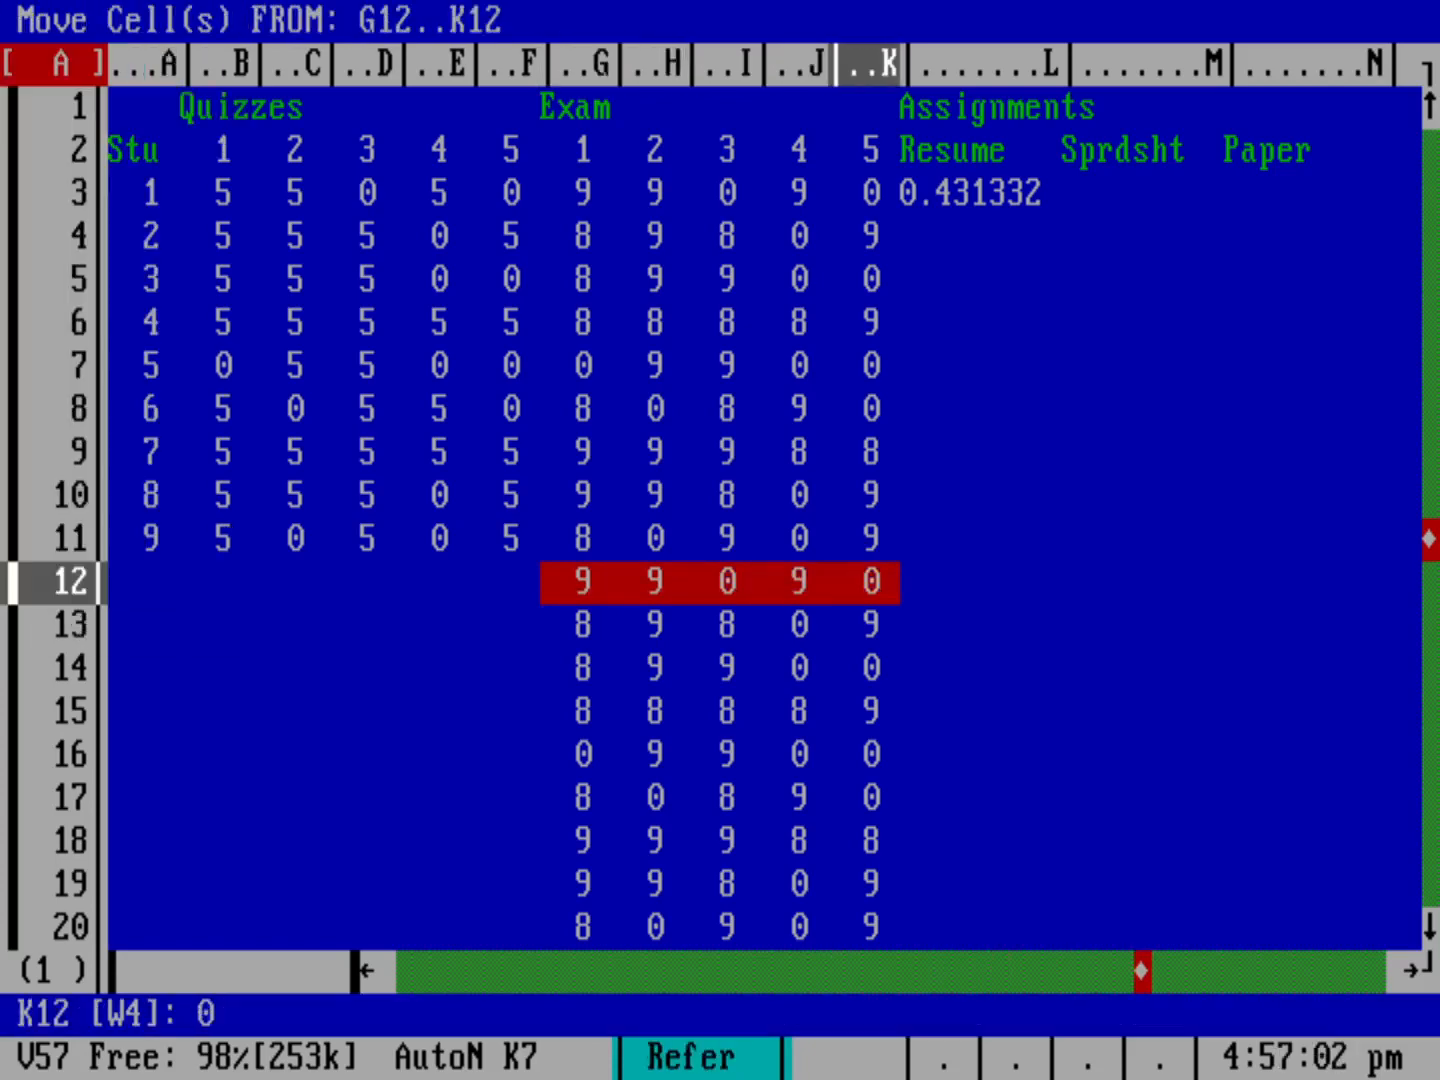
key(Down)
key(Down)
key(Down)
key(Down)
key(Down)
key(Down)
key(Down)
key(Down)
key(Down)
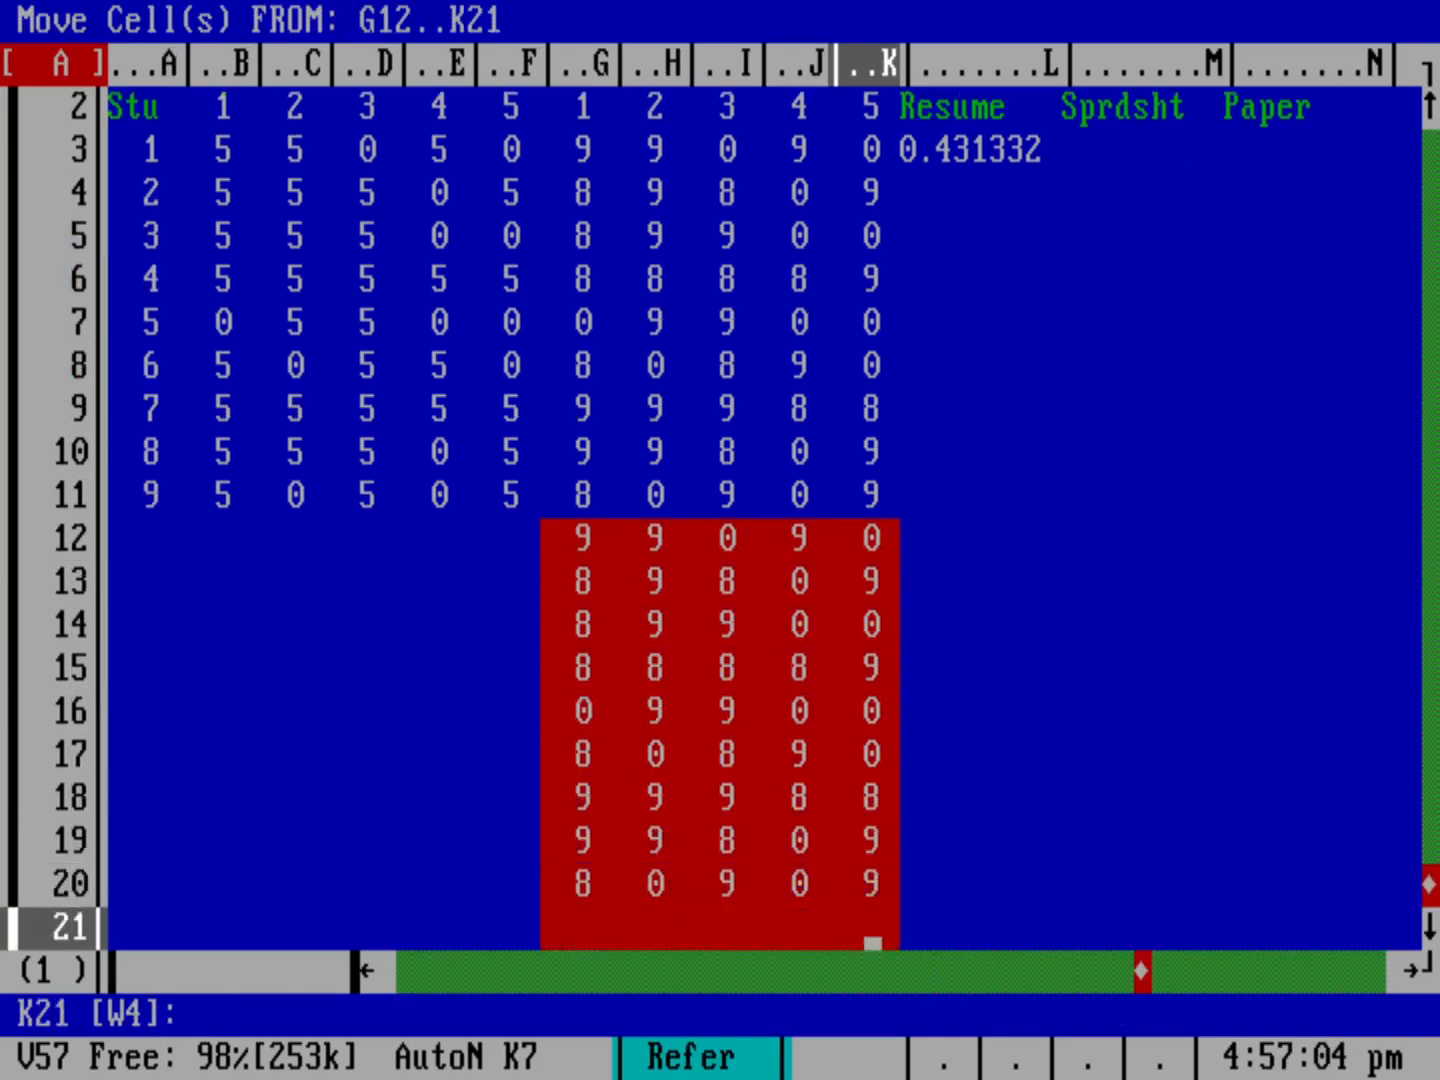
key(Up)
key(Return)
key(Up)
key(Up)
key(Up)
key(Up)
key(Up)
key(Up)
key(Up)
key(Up)
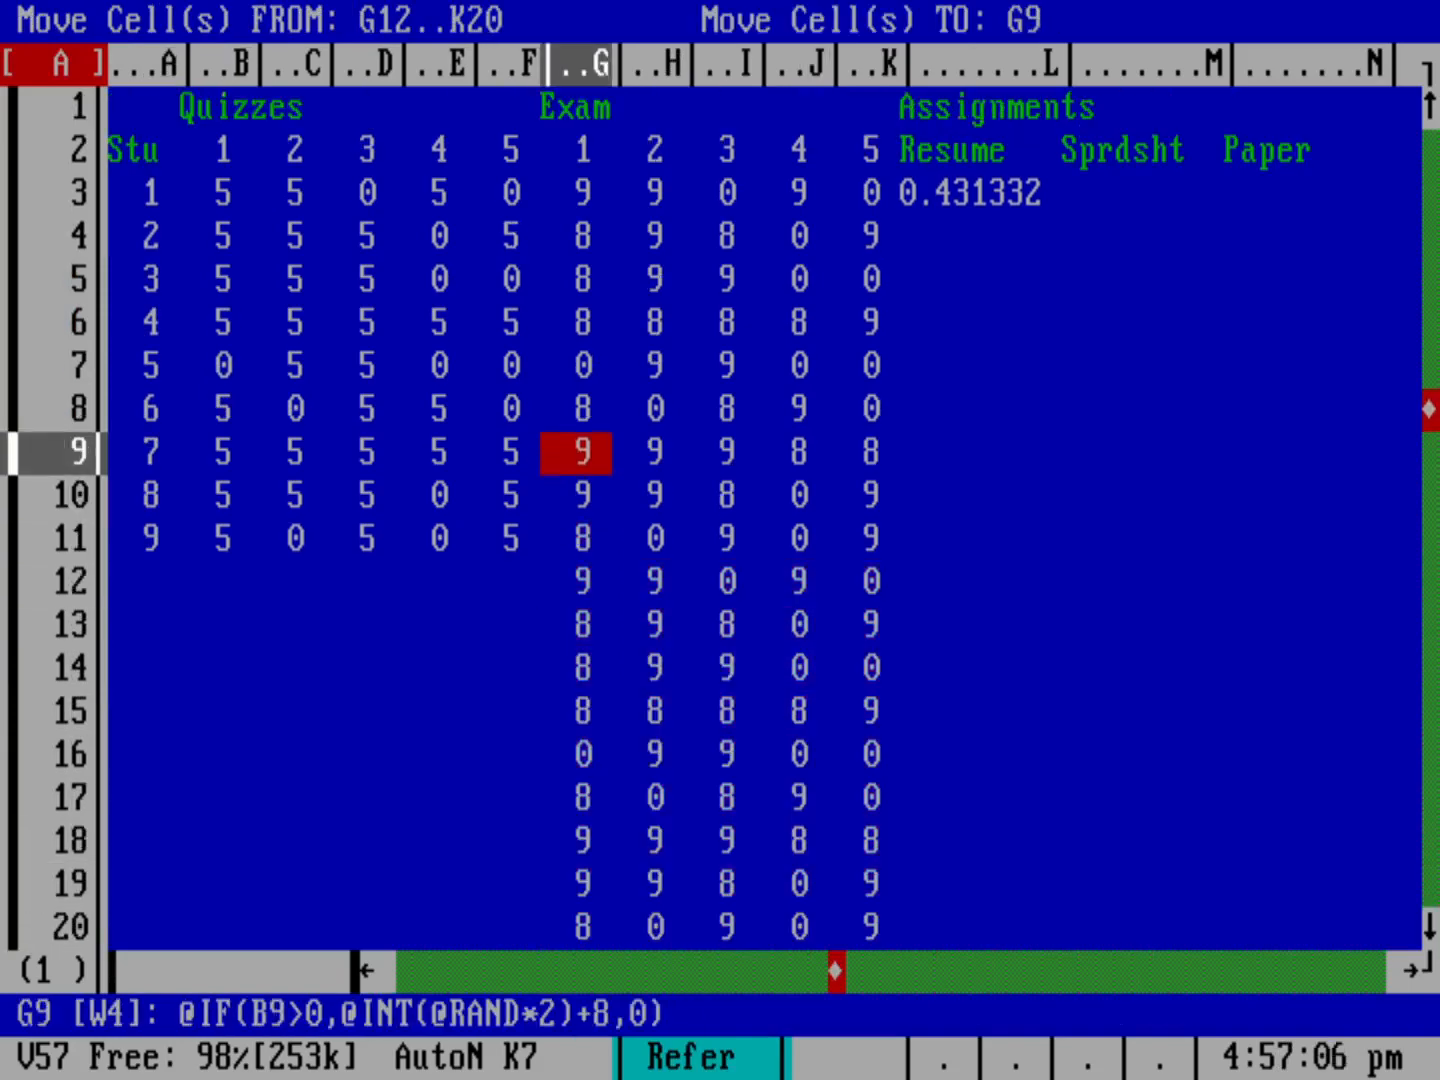
key(Up)
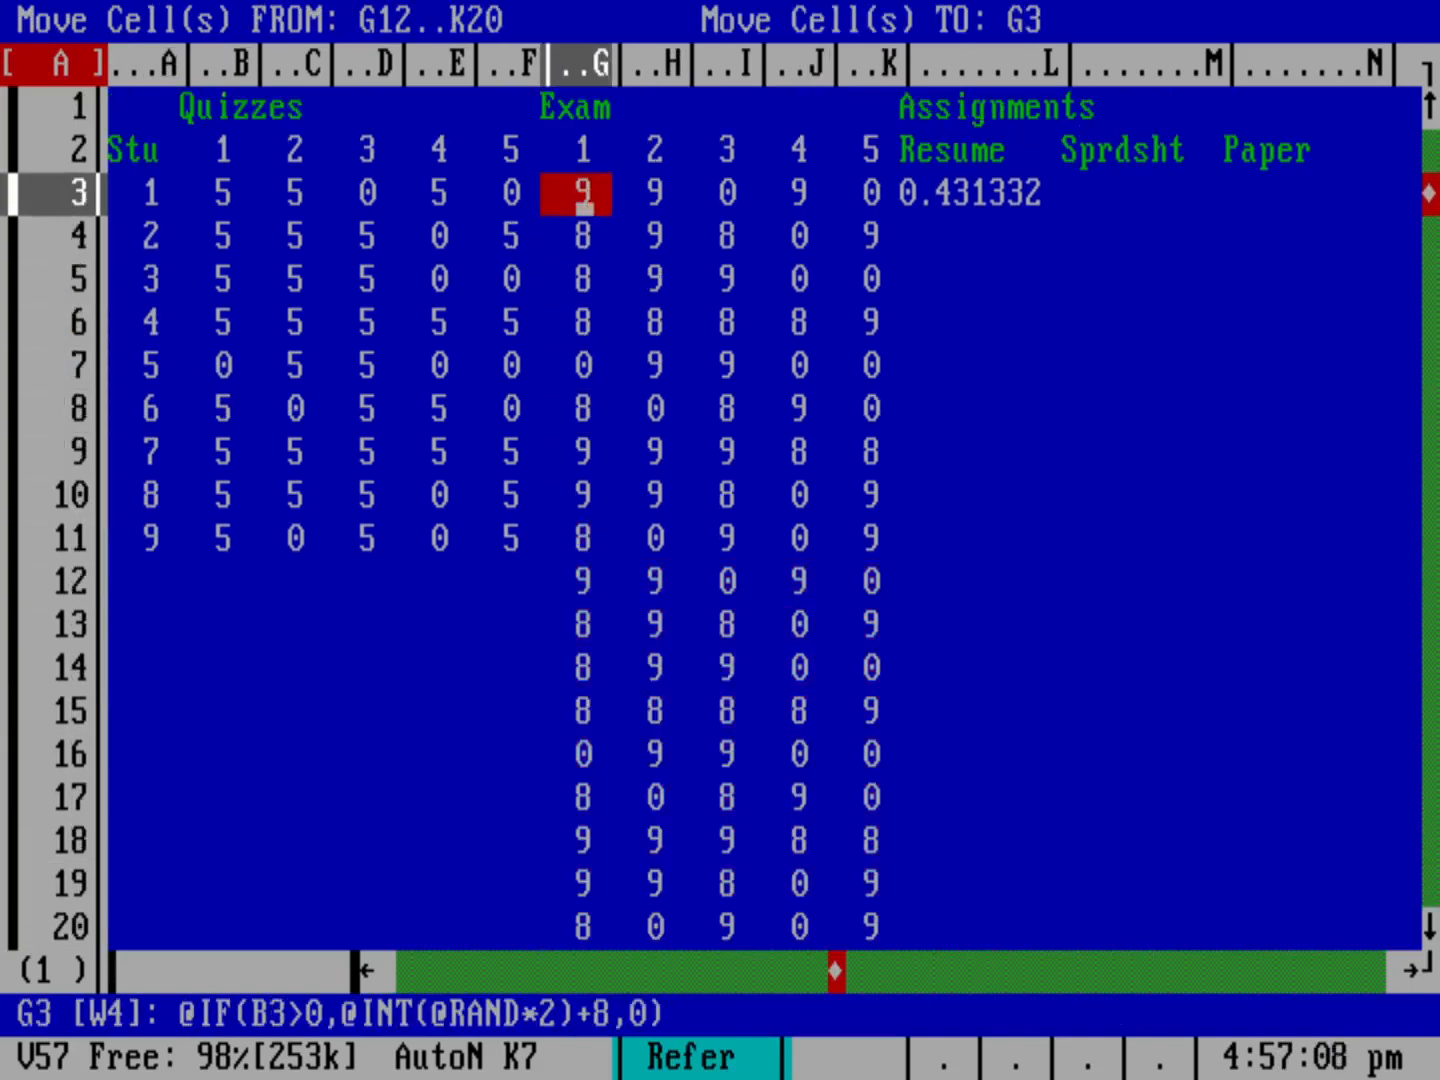
key(Return)
- Inspect the contents of the moved exam scores in column G and across row 3
key(Up)
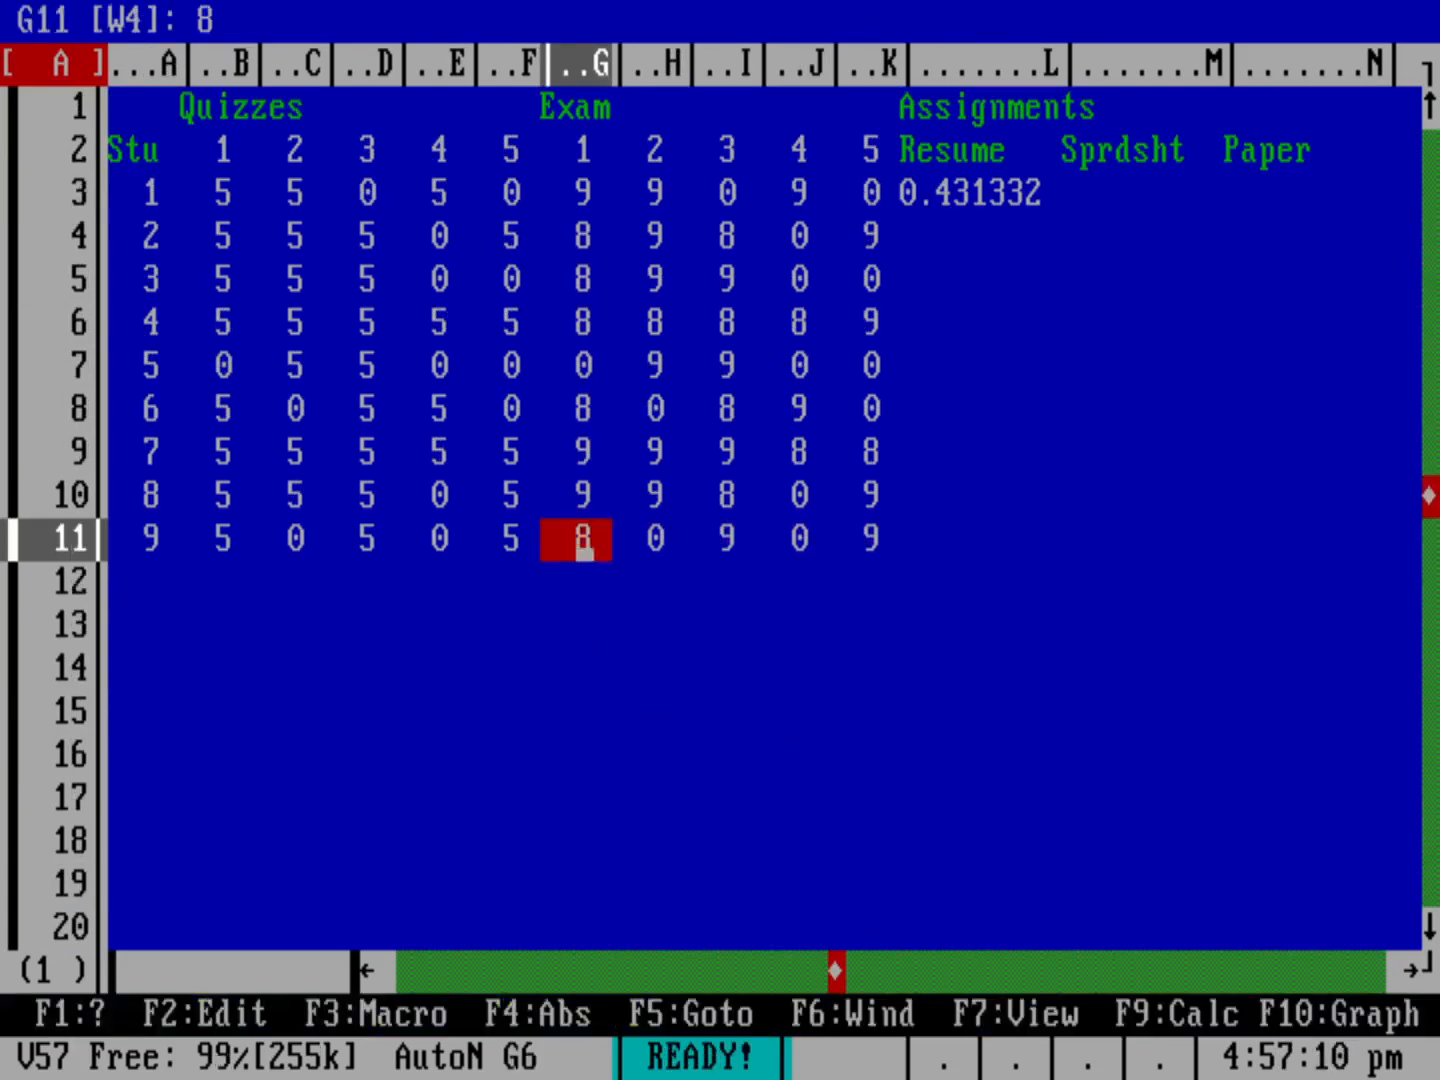
key(Up)
key(Up)
key(Up)
key(Up)
key(Up)
key(Up)
key(Up)
key(Up)
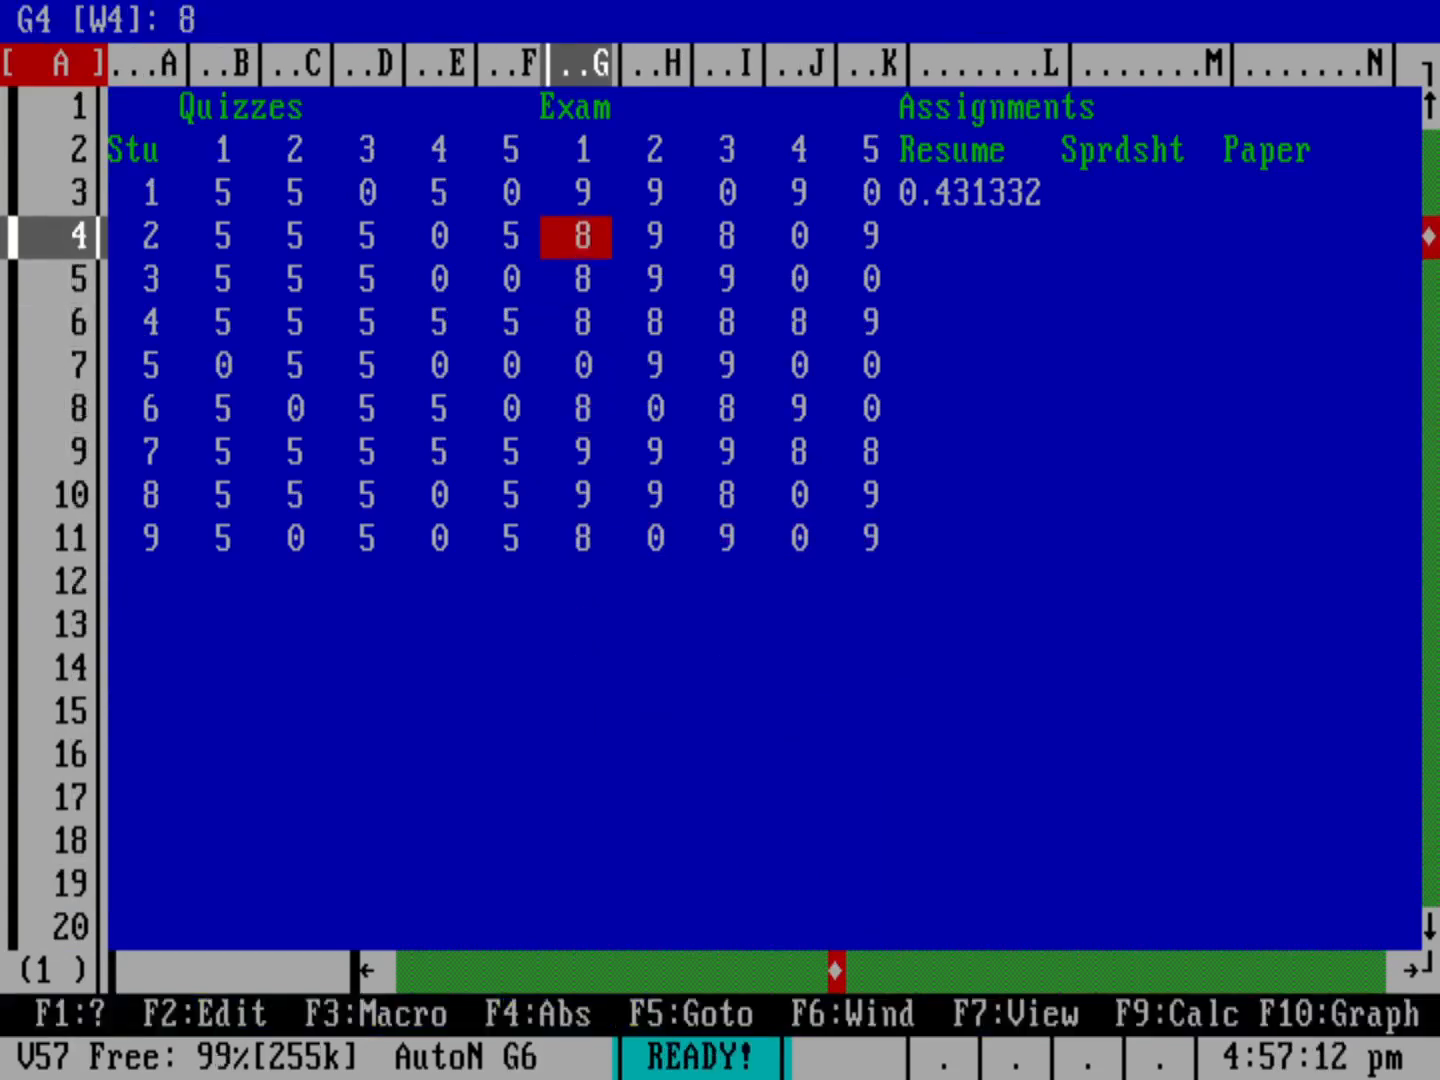
key(Right)
key(Right)
key(Right)
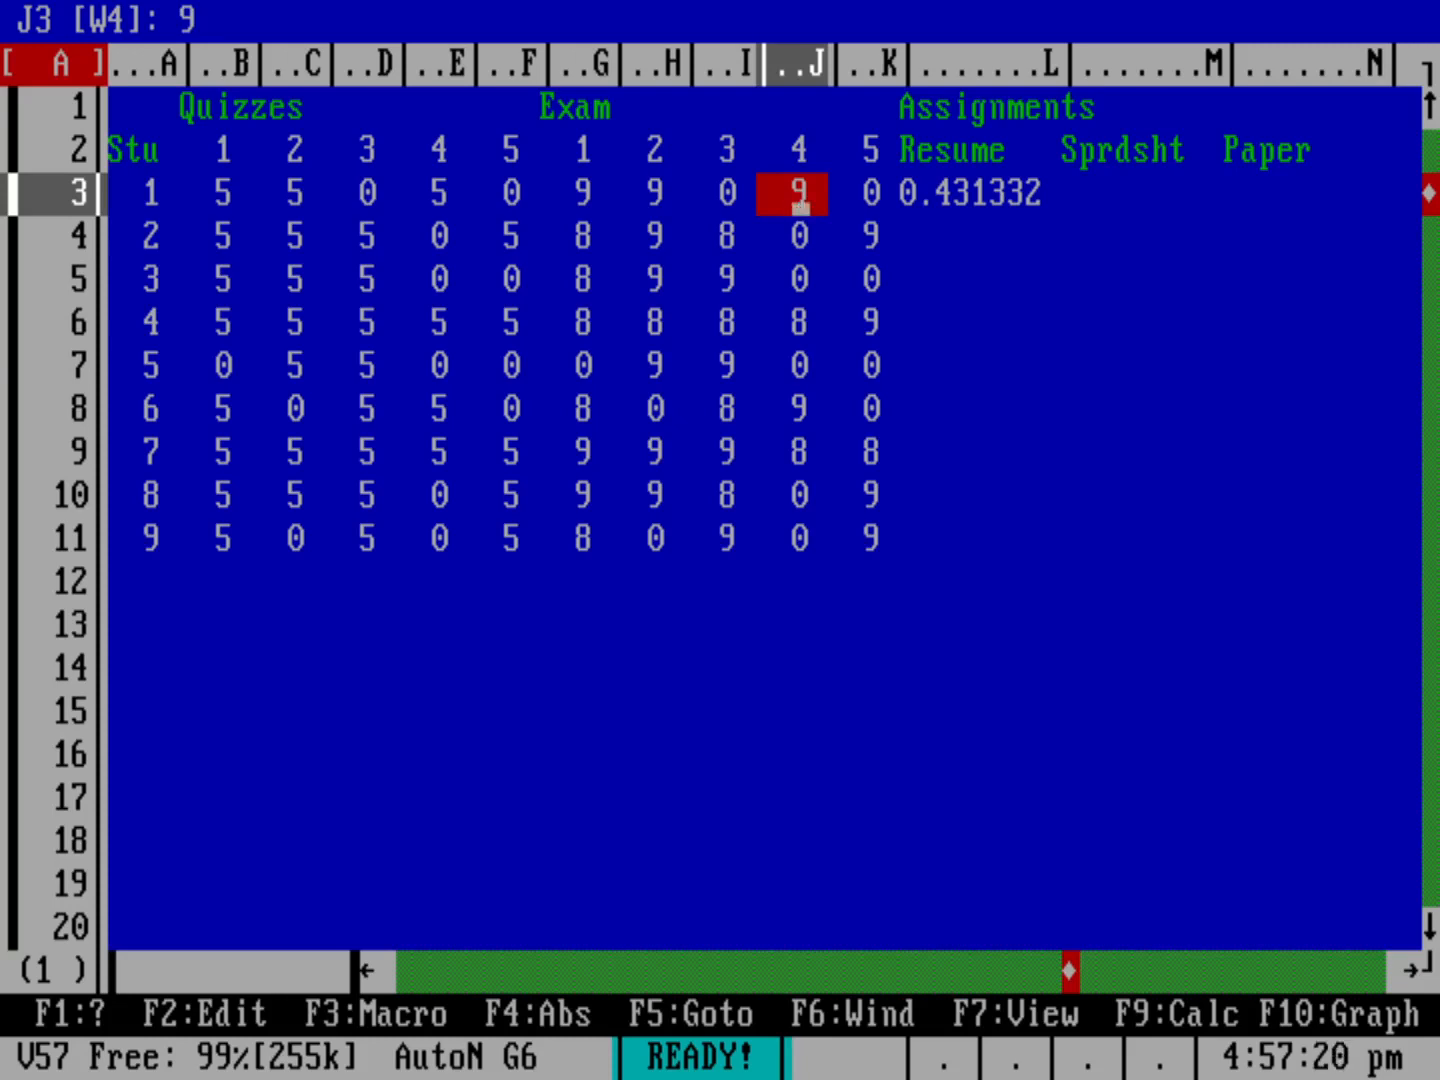
- Color the Quizzes header range B1..F2 with white text on a cyan background
key(Left)
key(Left)
key(Left)
key(Left)
key(Left)
key(Left)
key(Left)
key(Left)
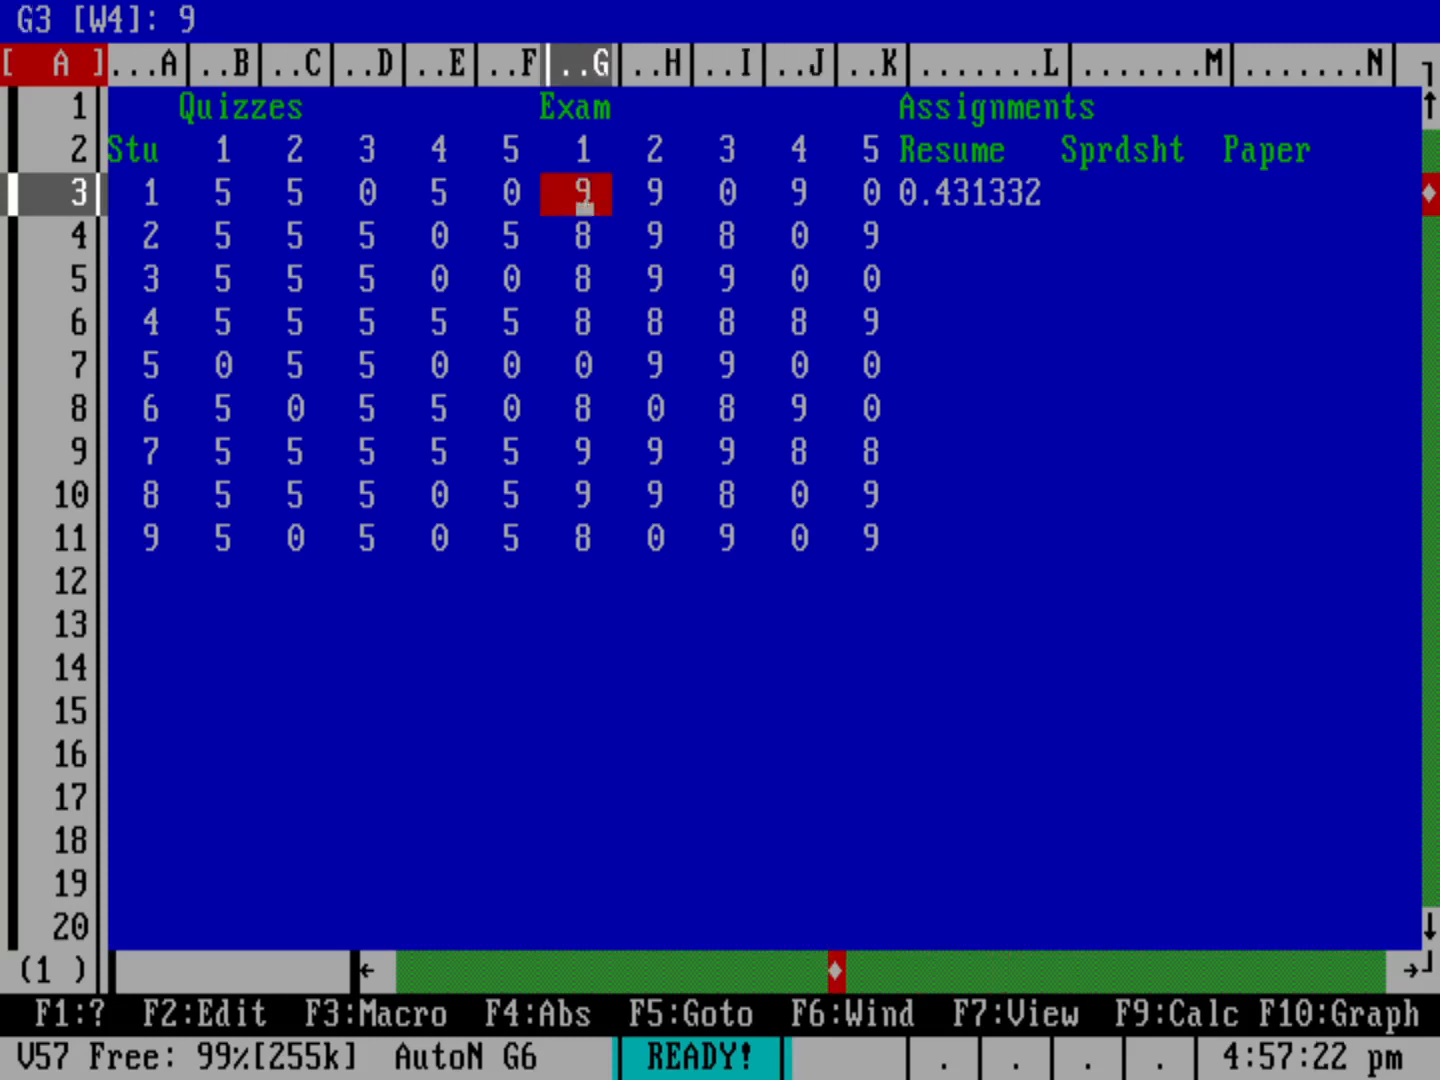
key(Up)
key(Up)
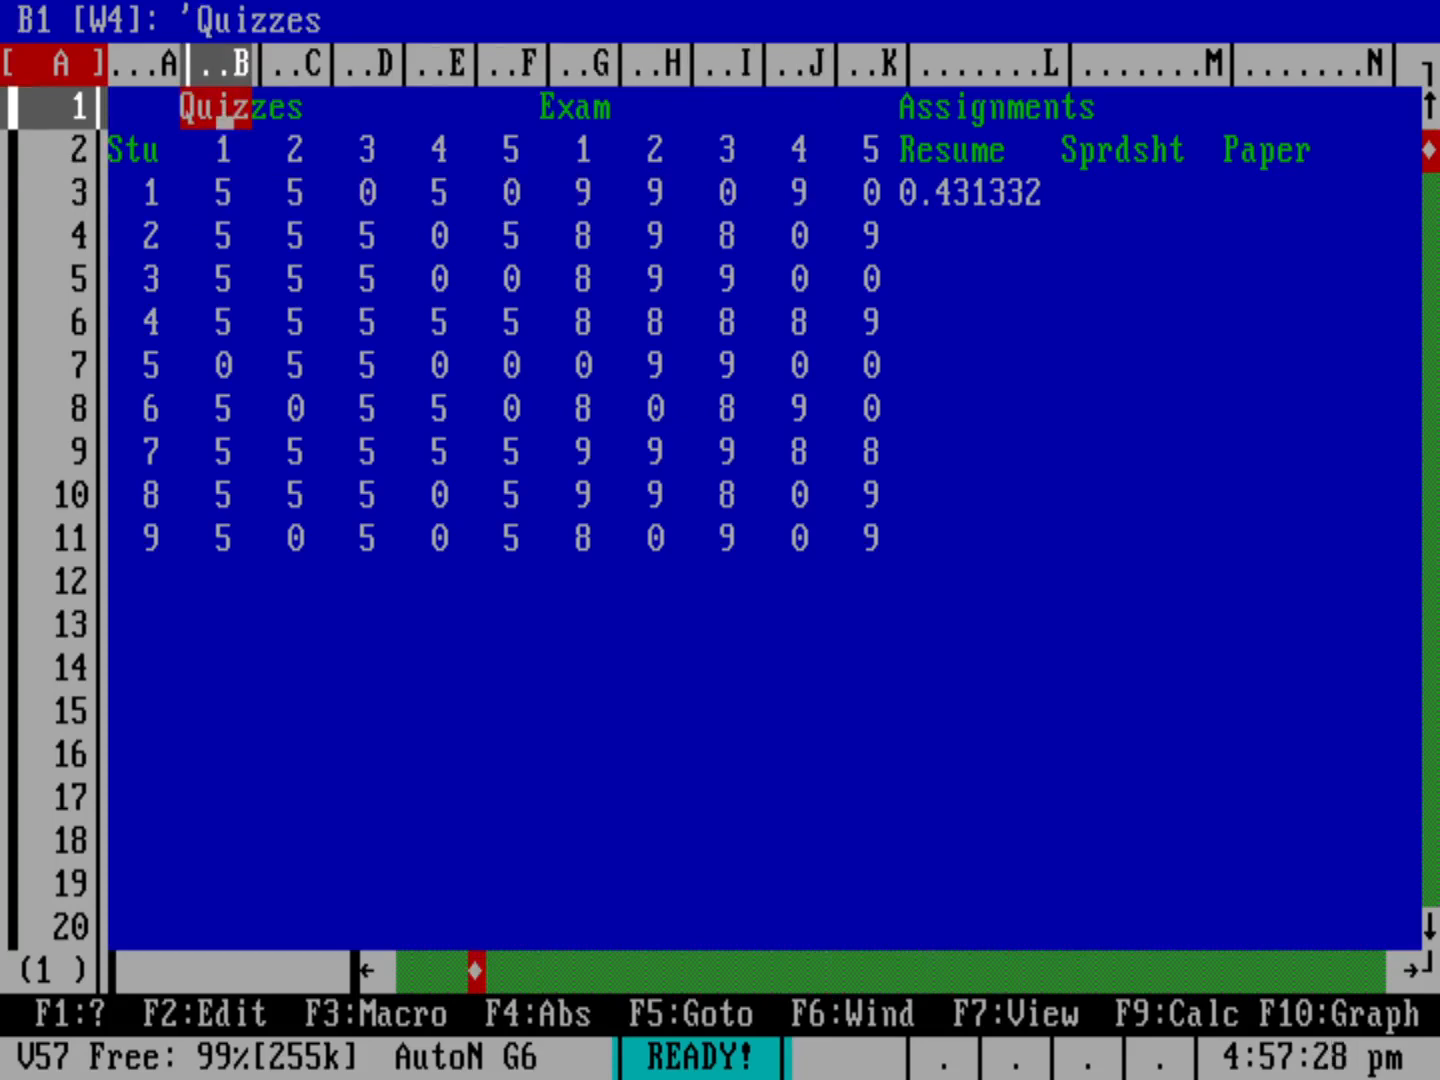
key(/)
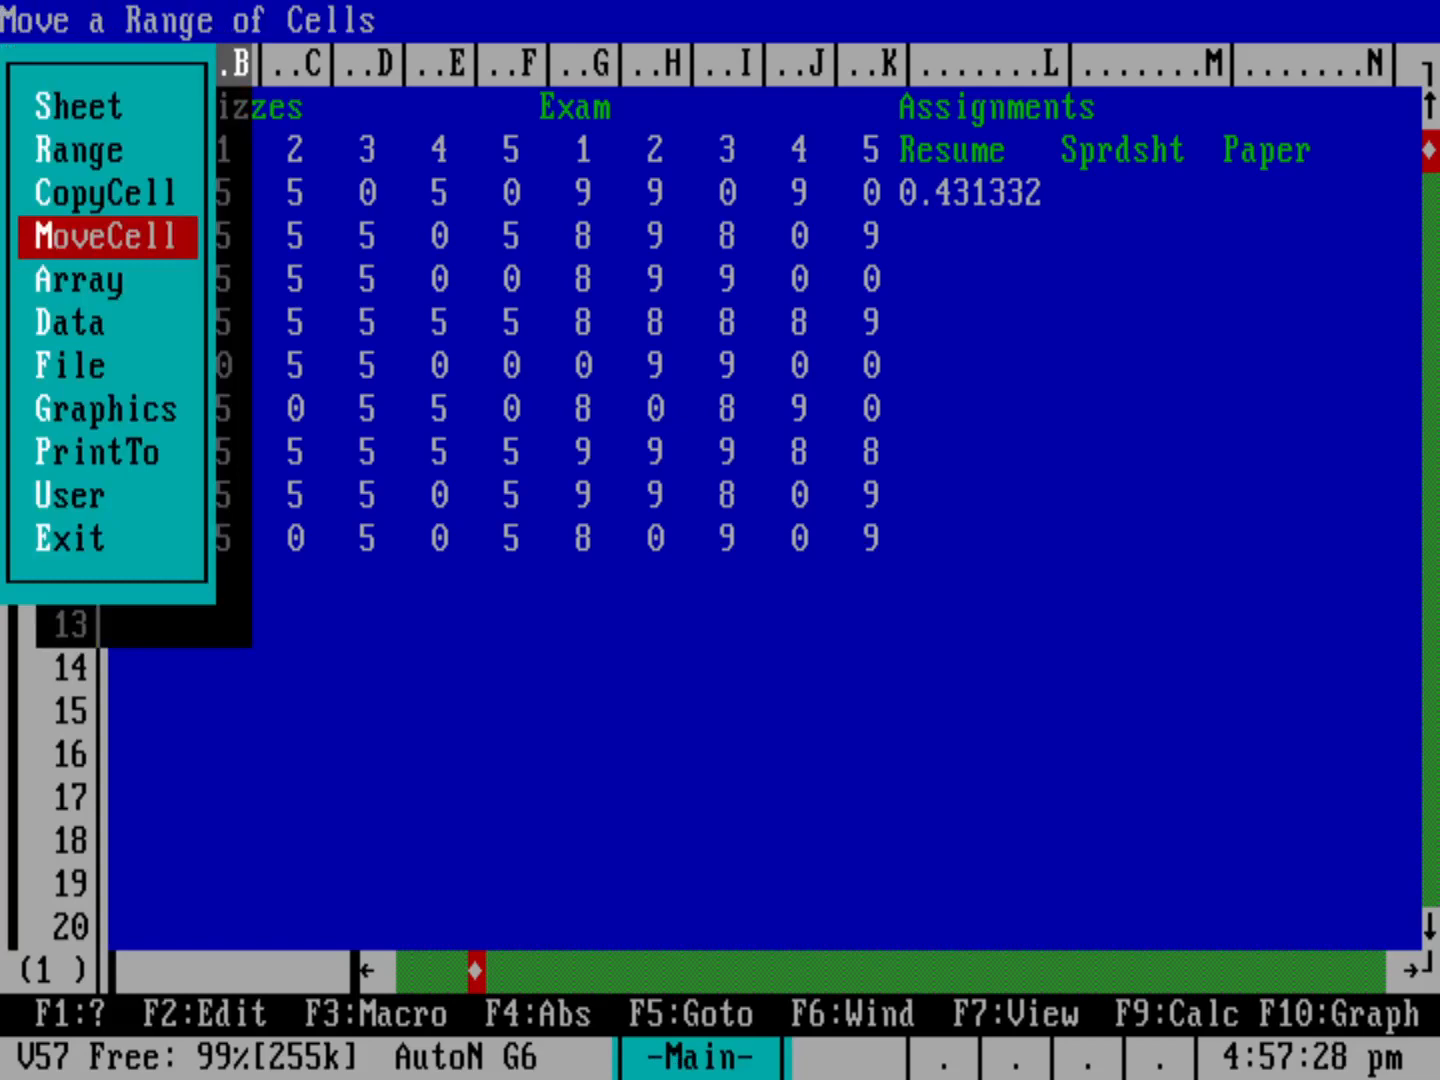
key(Up)
key(Up)
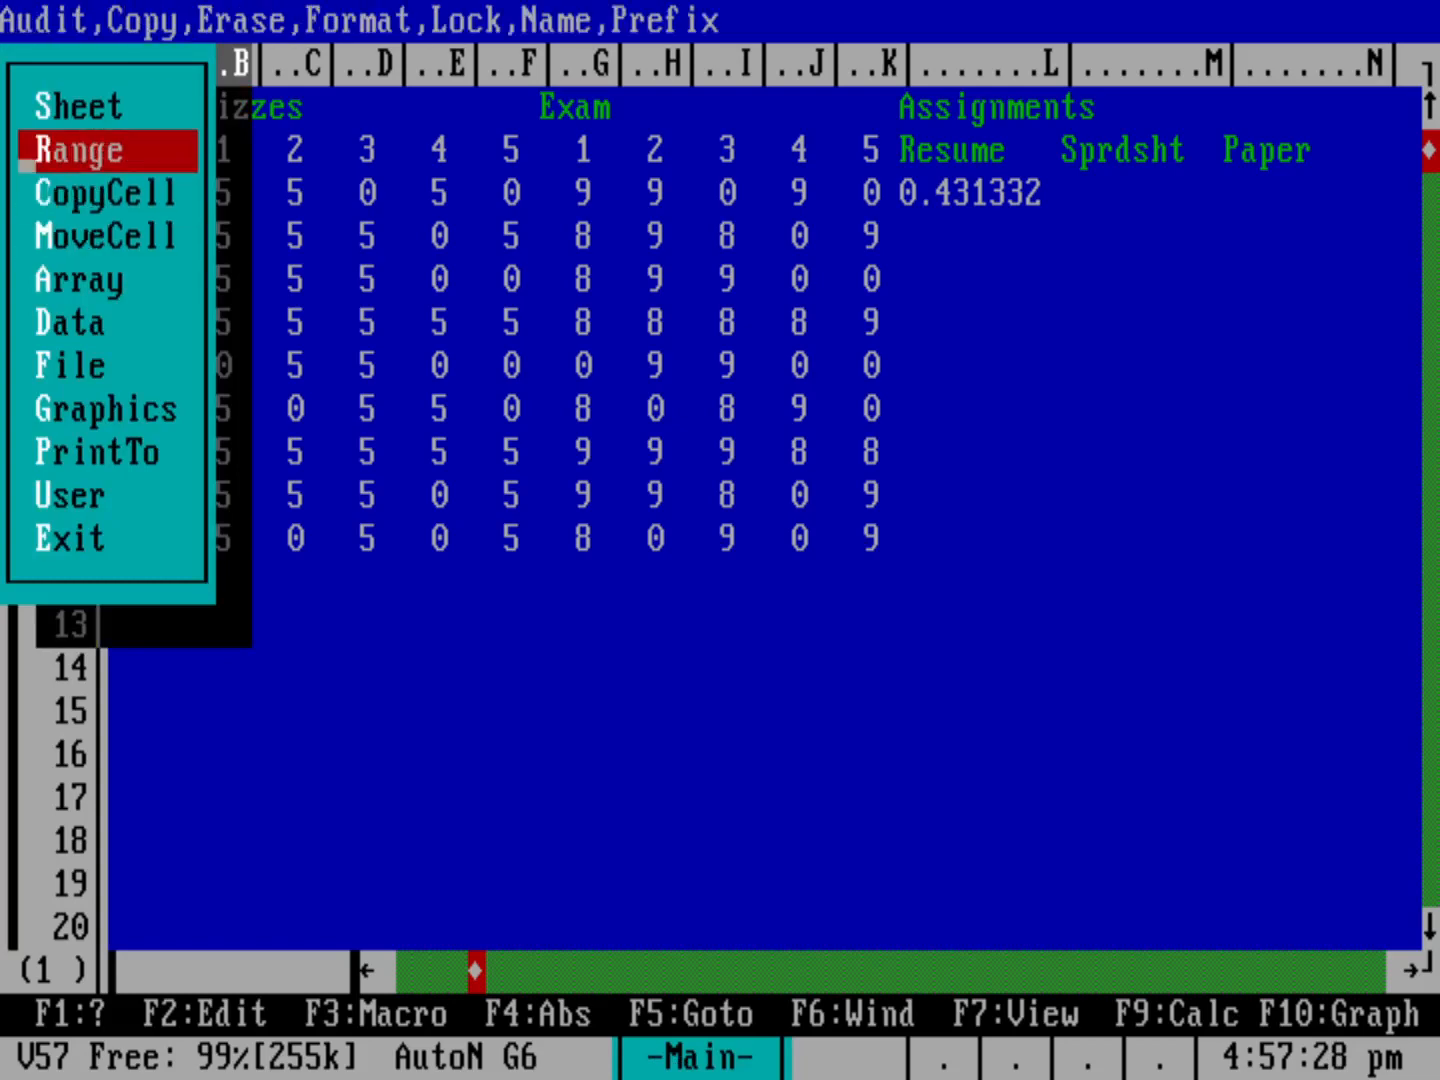
key(Return)
key(Down)
key(Down)
key(Down)
key(Down)
key(Down)
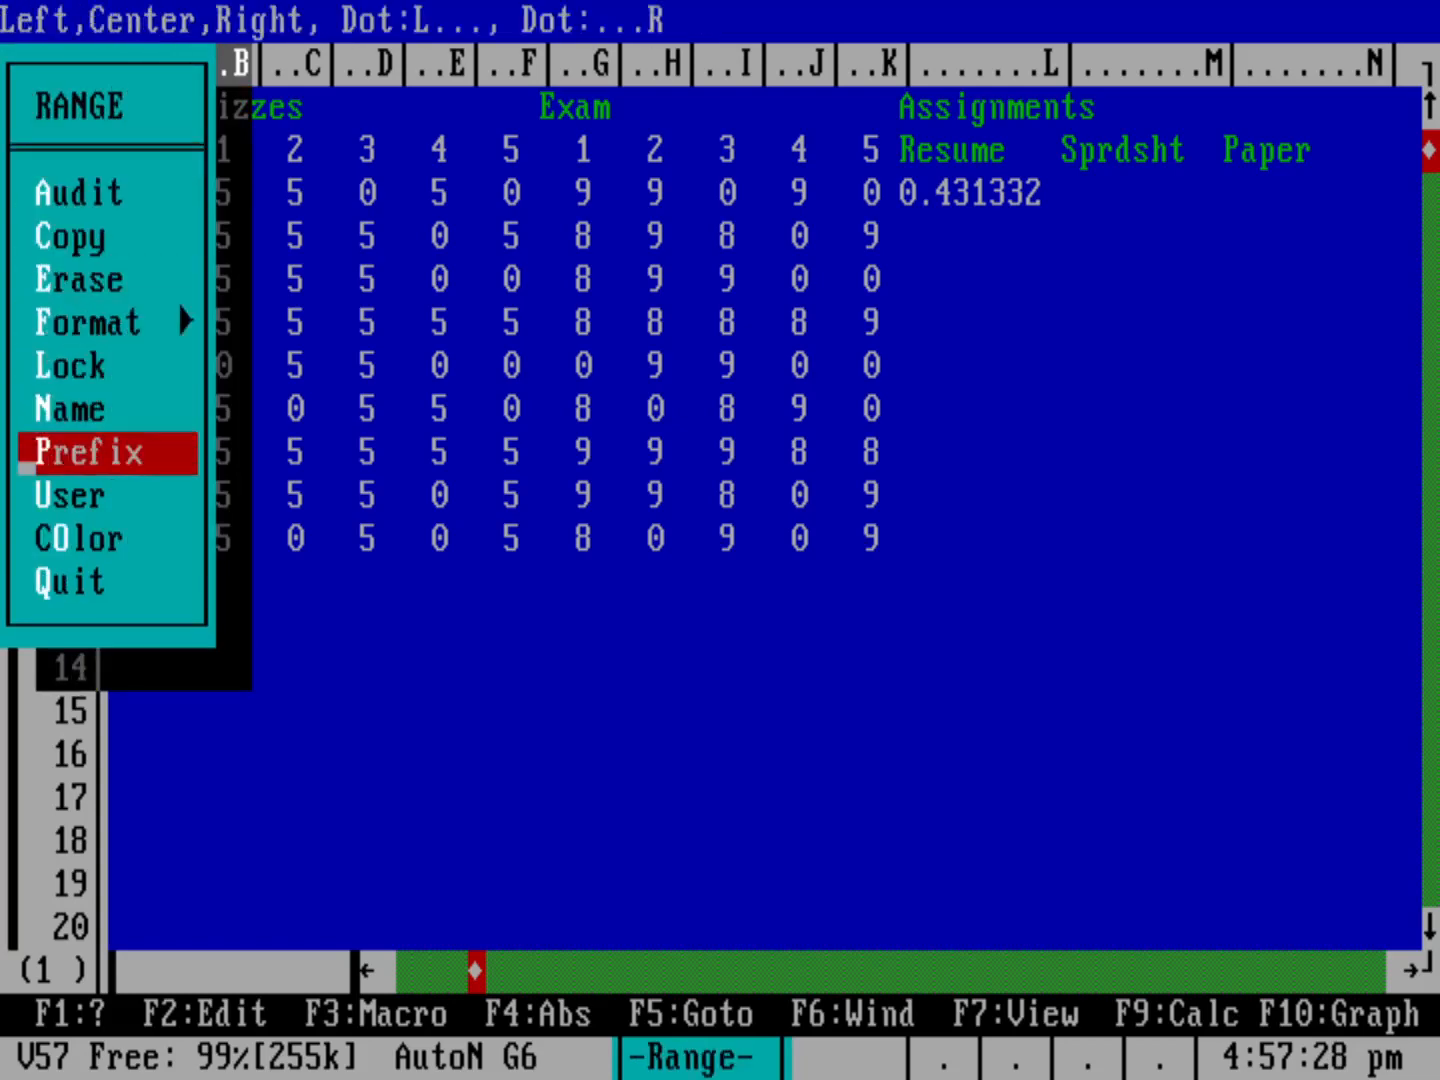
key(Down)
key(Down)
key(Return)
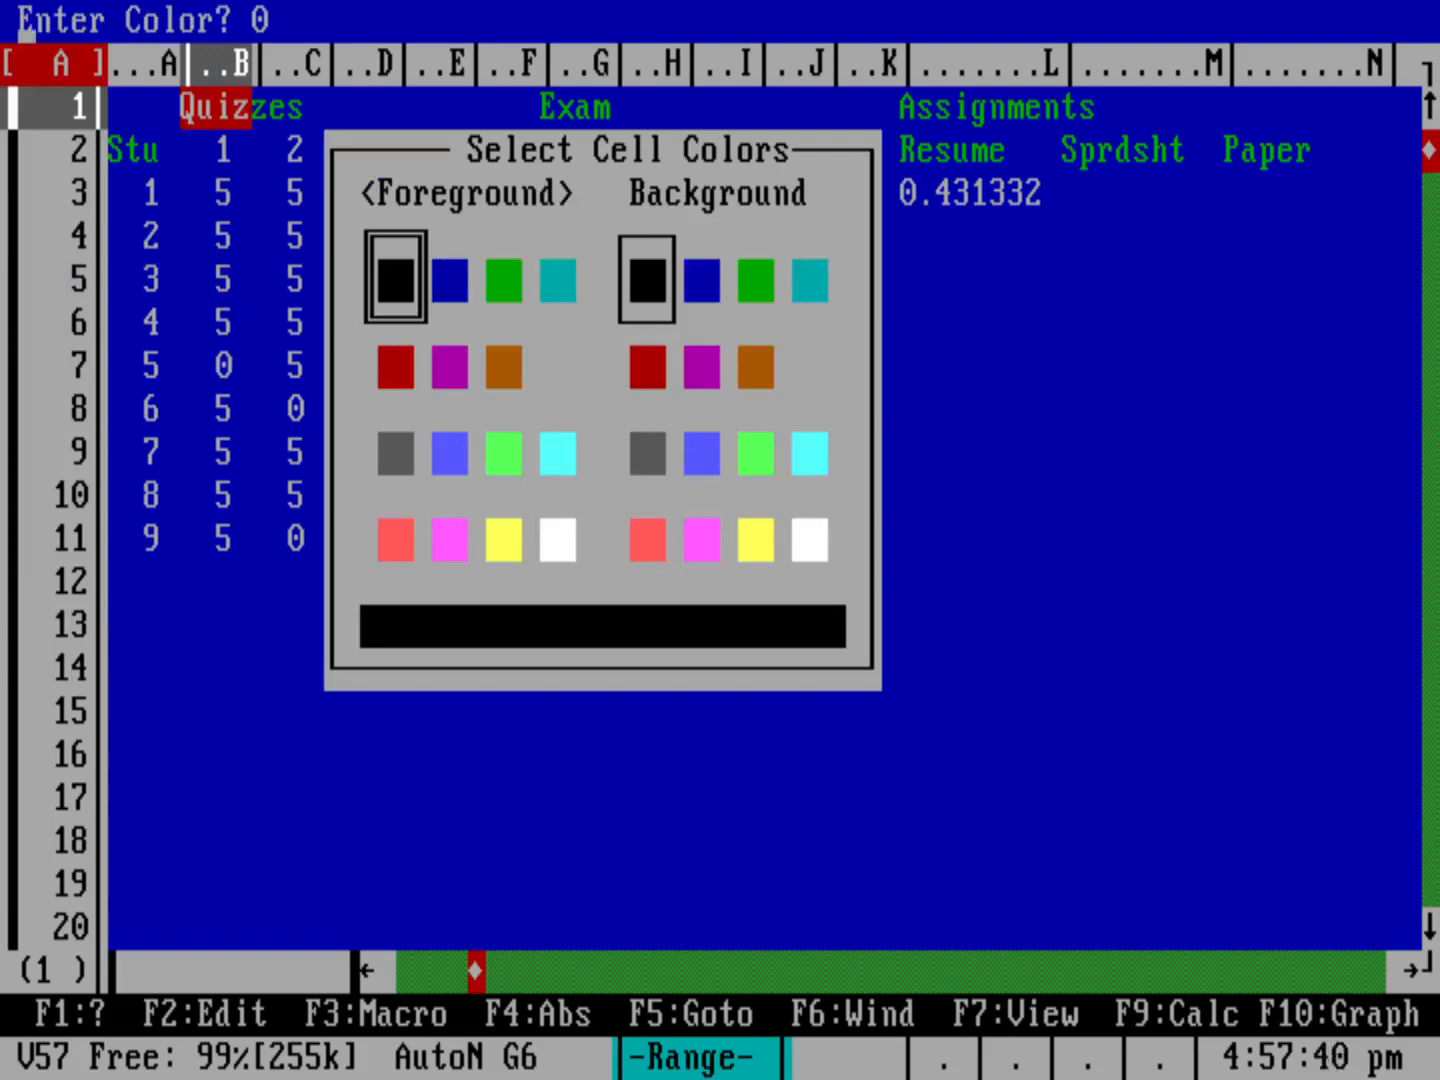
key(Right)
key(Right)
key(Right)
key(Down)
key(Down)
key(Down)
key(Up)
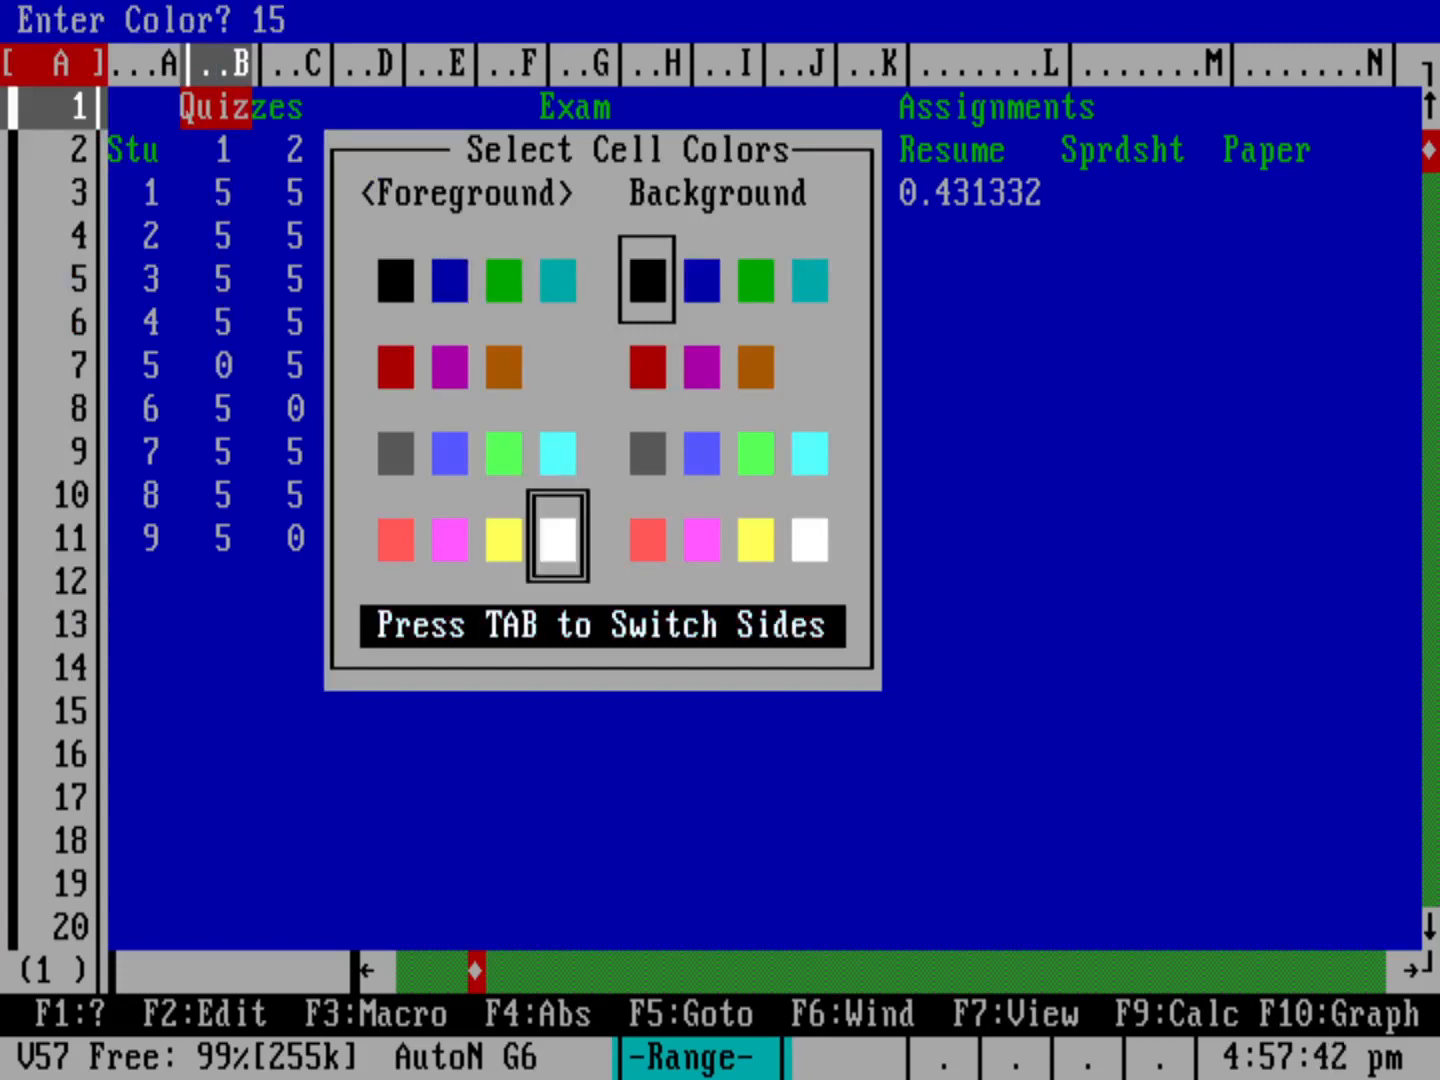
key(Tab)
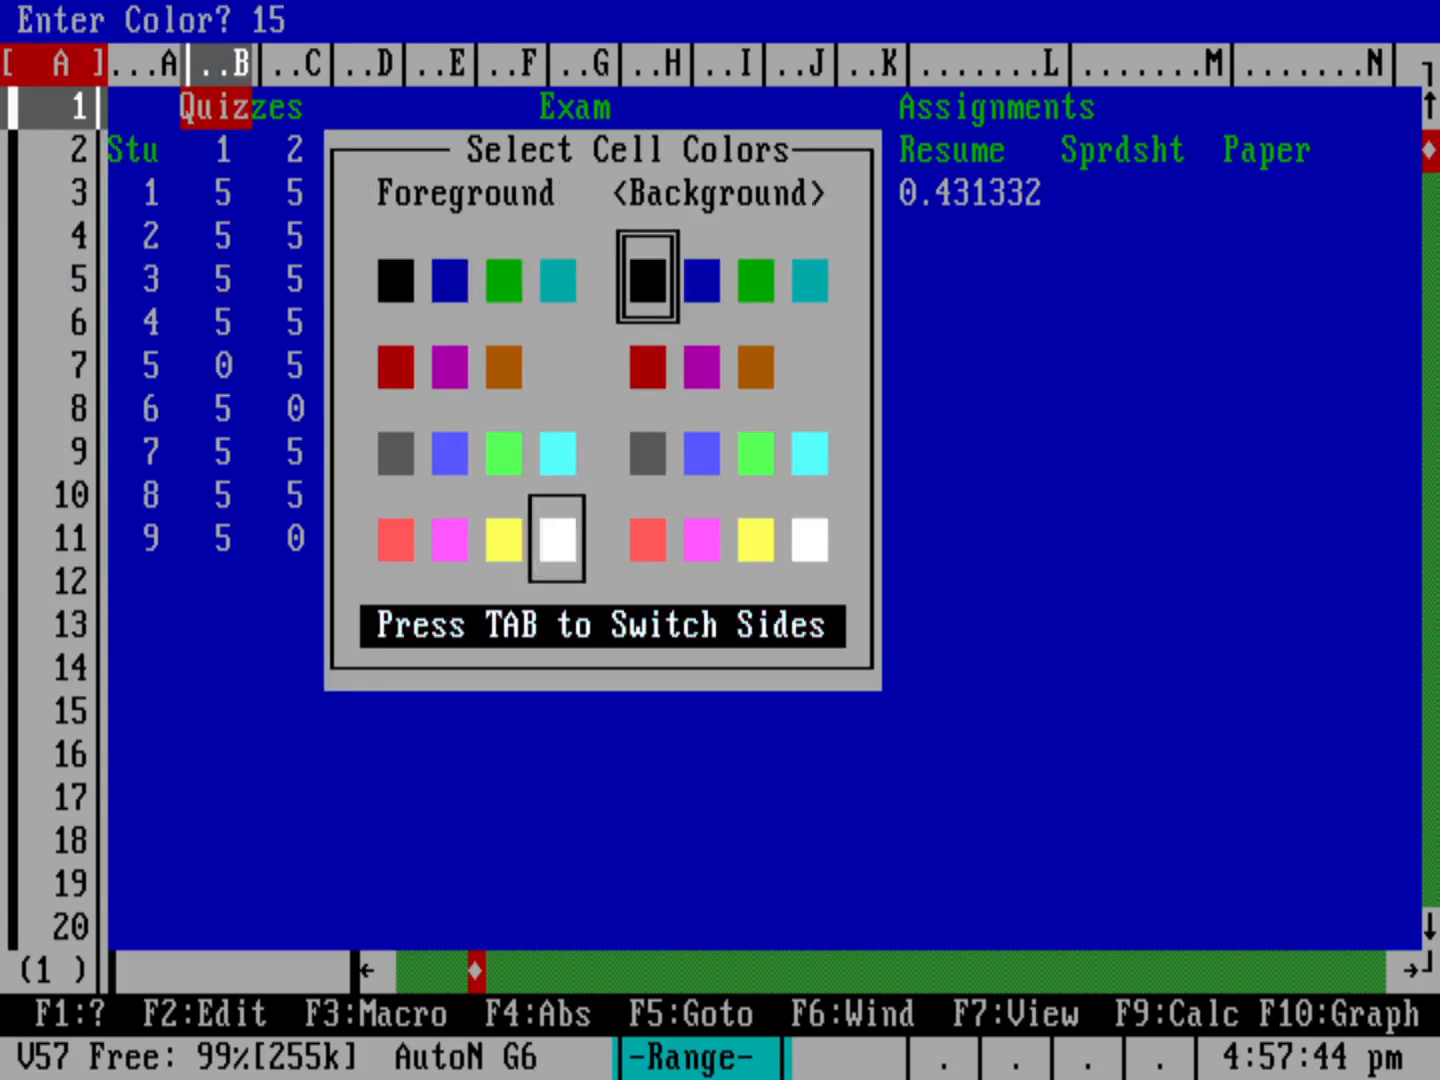
key(Right)
key(Right)
key(Right)
key(Return)
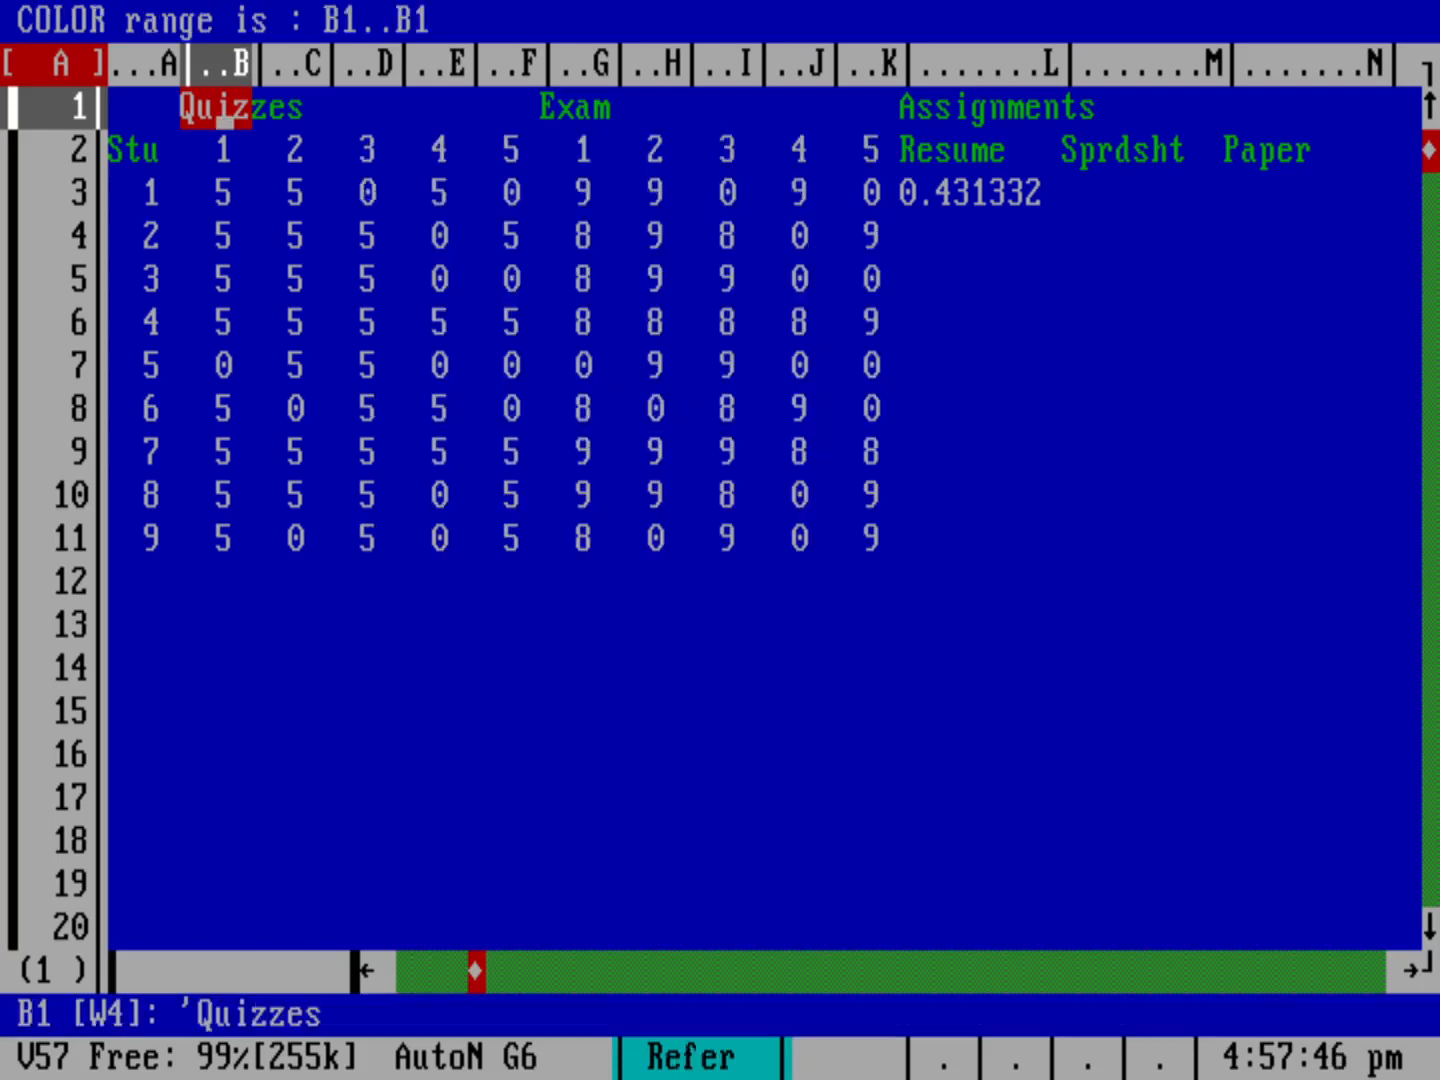
key(Down)
key(Right)
key(Right)
key(Right)
key(Right)
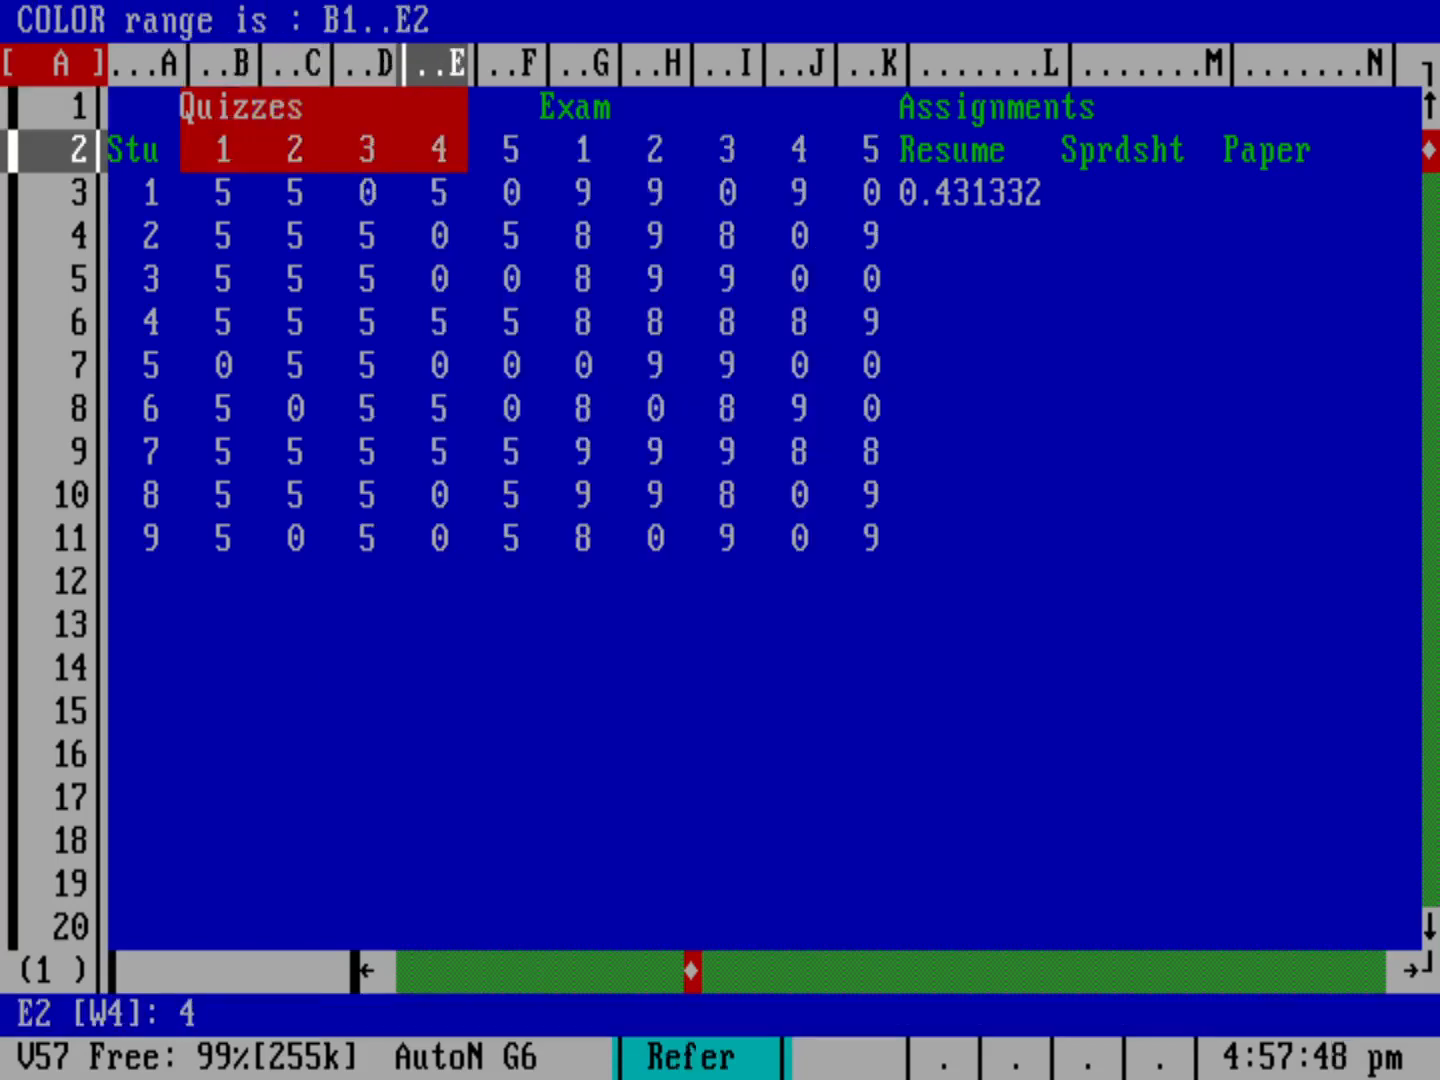
key(Return)
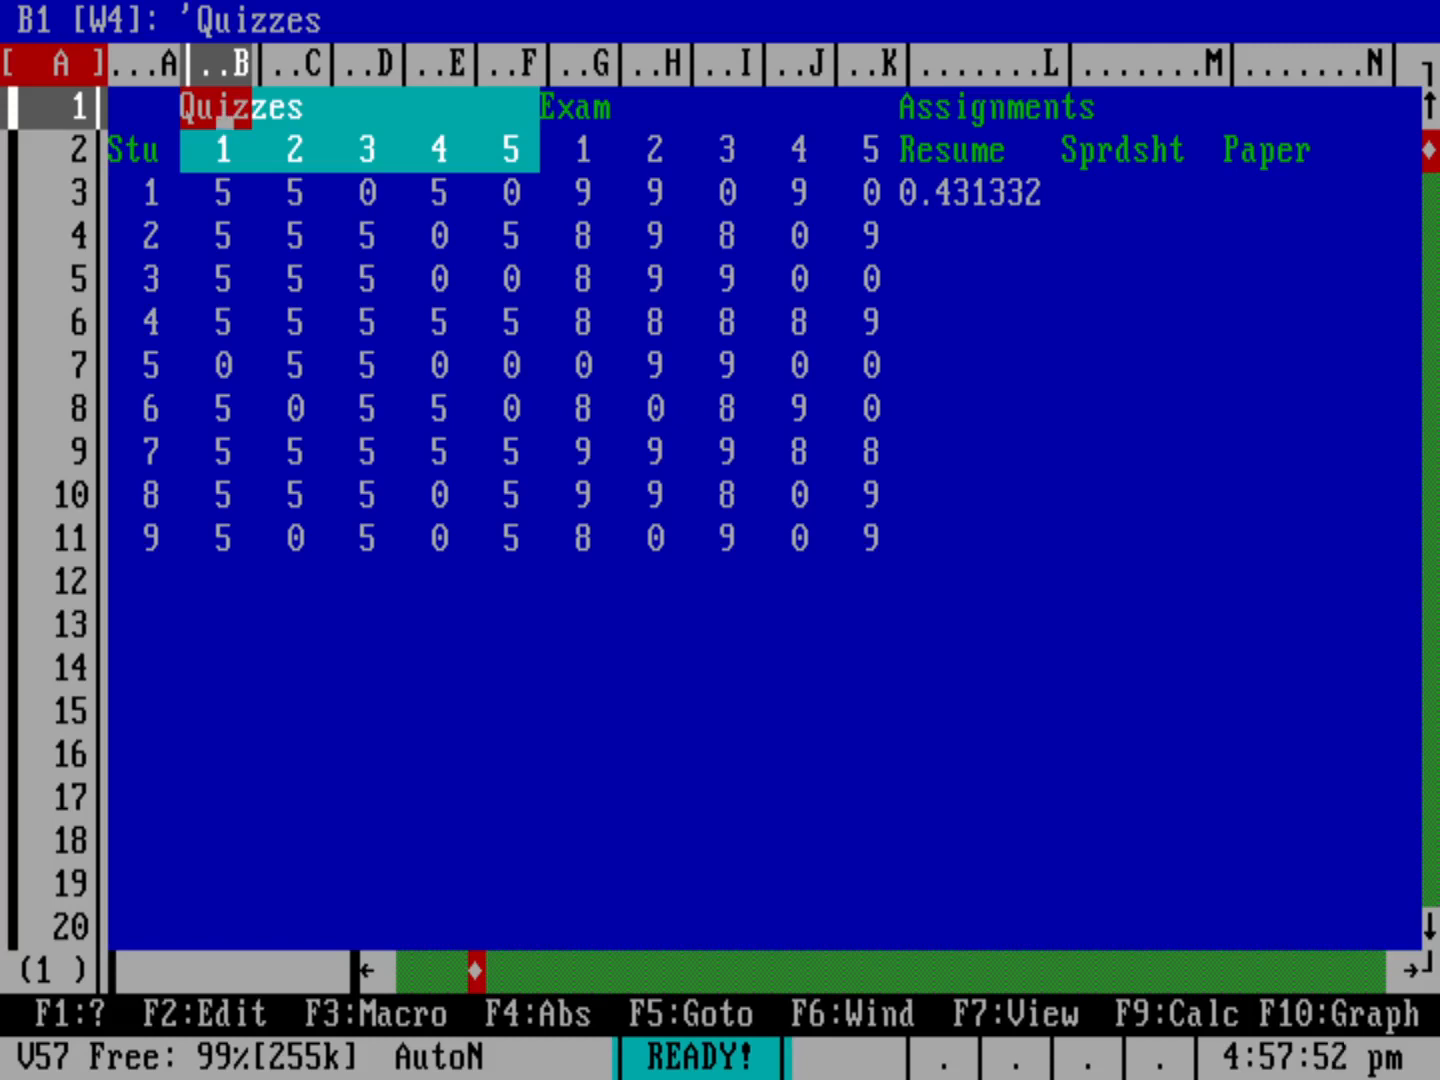
- Color the Exam header range G1..K2 with white text on a green background
key(Right)
key(Right)
key(Right)
key(Right)
key(Right)
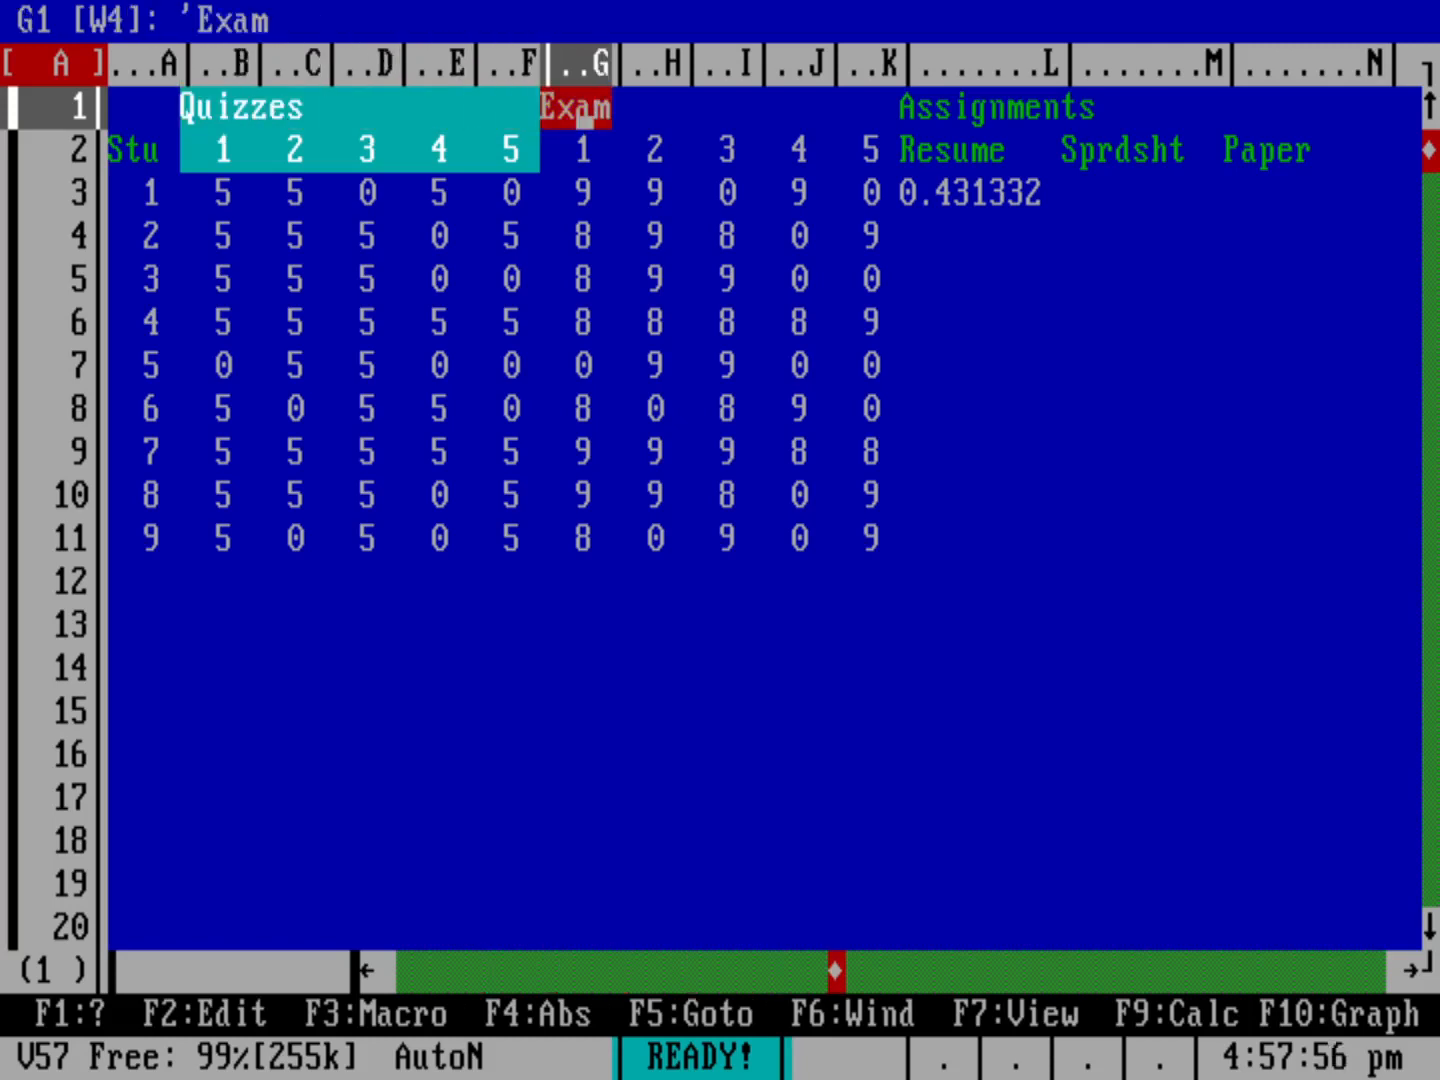
key(slash)
key(r)
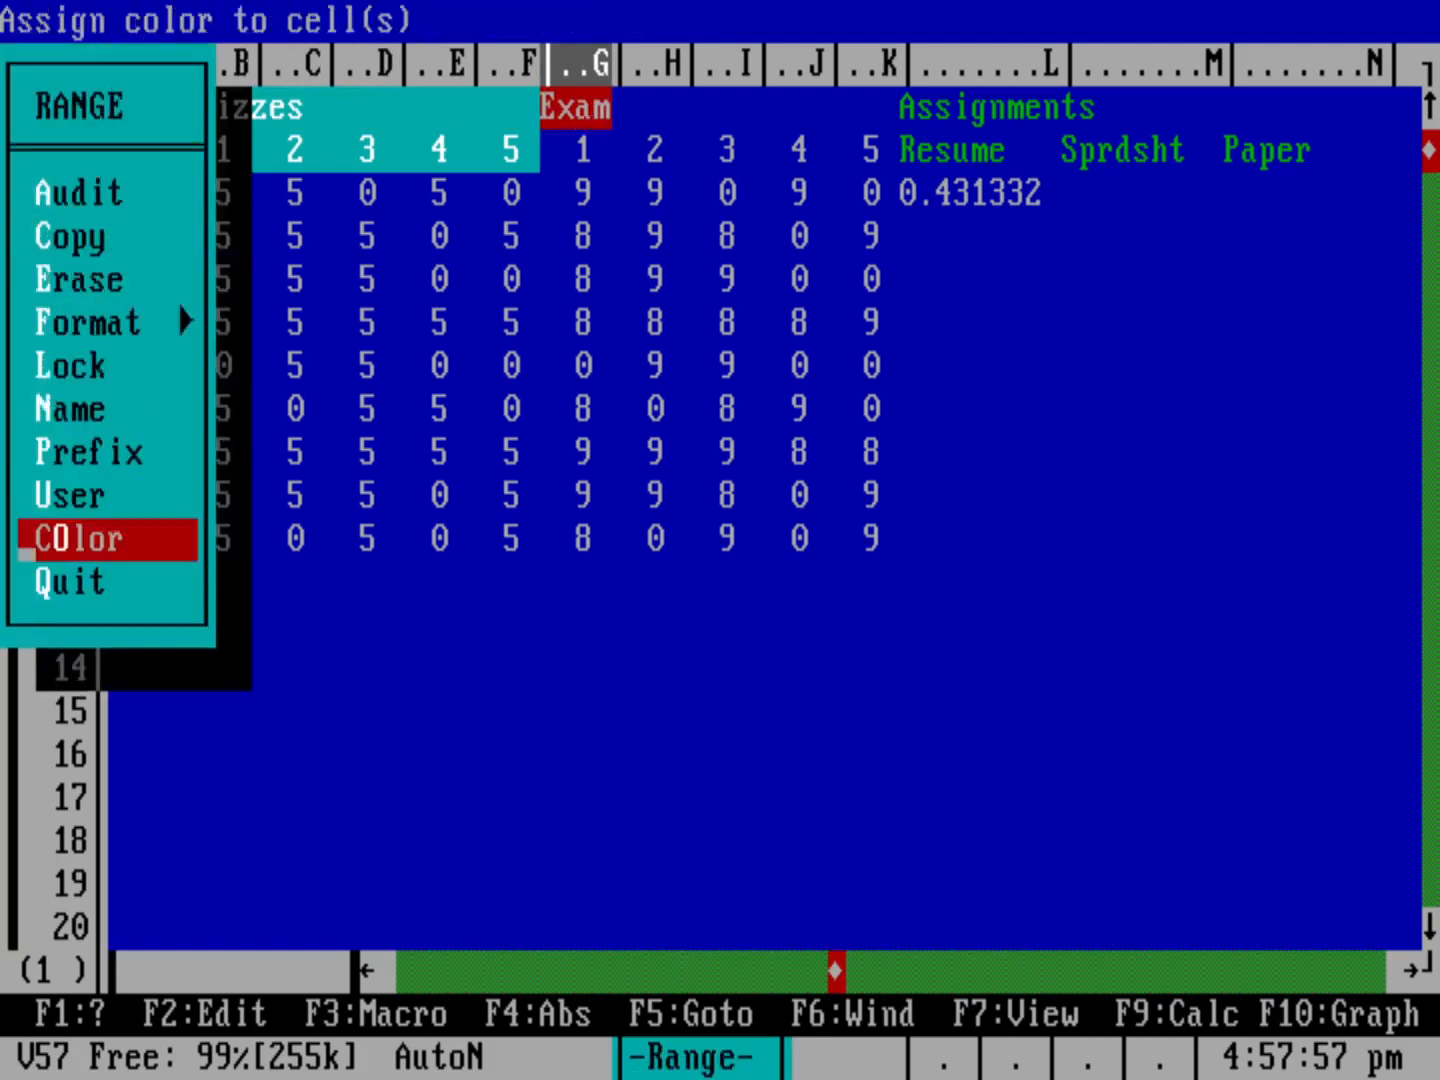
click(27, 554)
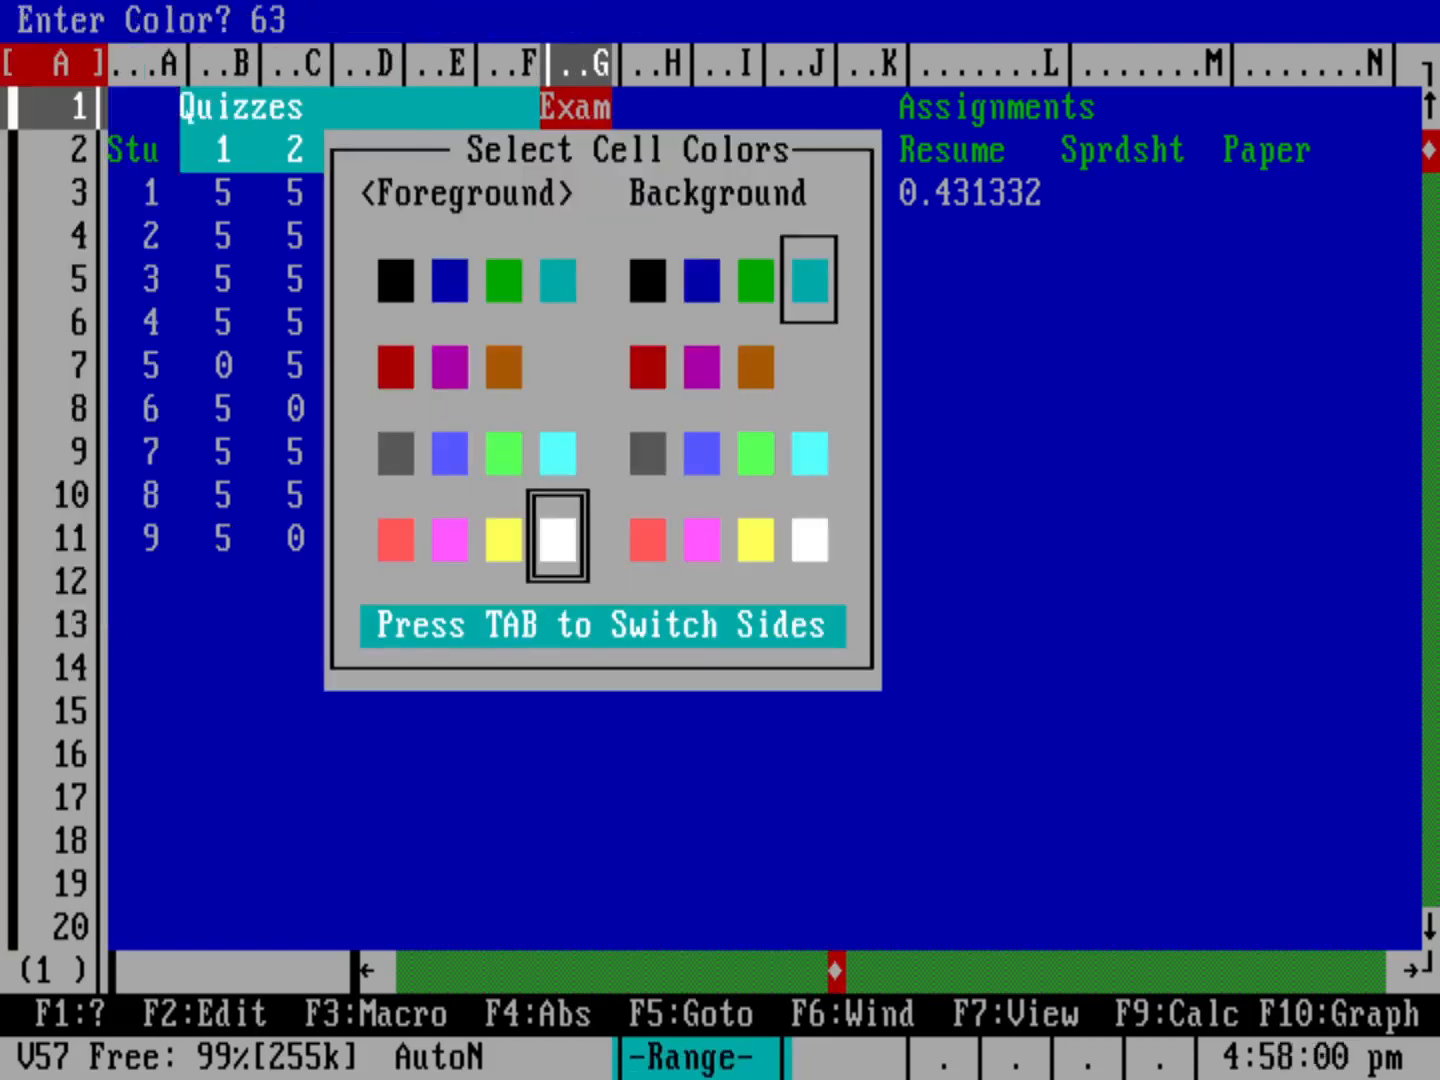
key(Tab)
key(Left)
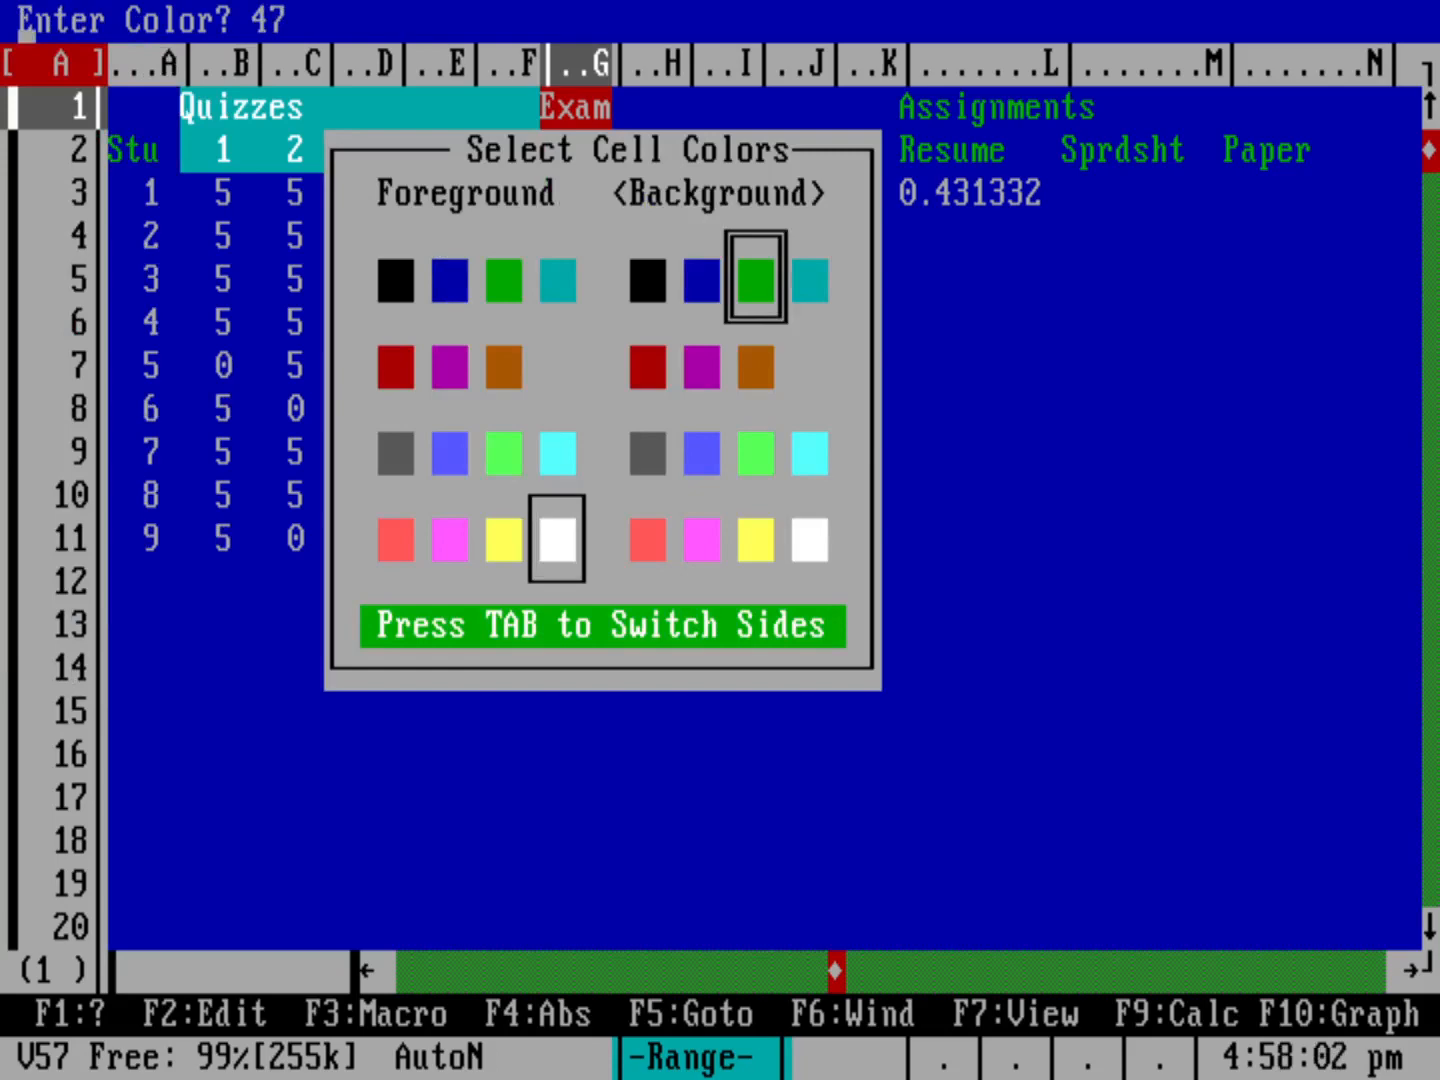
key(Return)
key(Right)
key(Right)
key(Right)
key(Right)
key(Down)
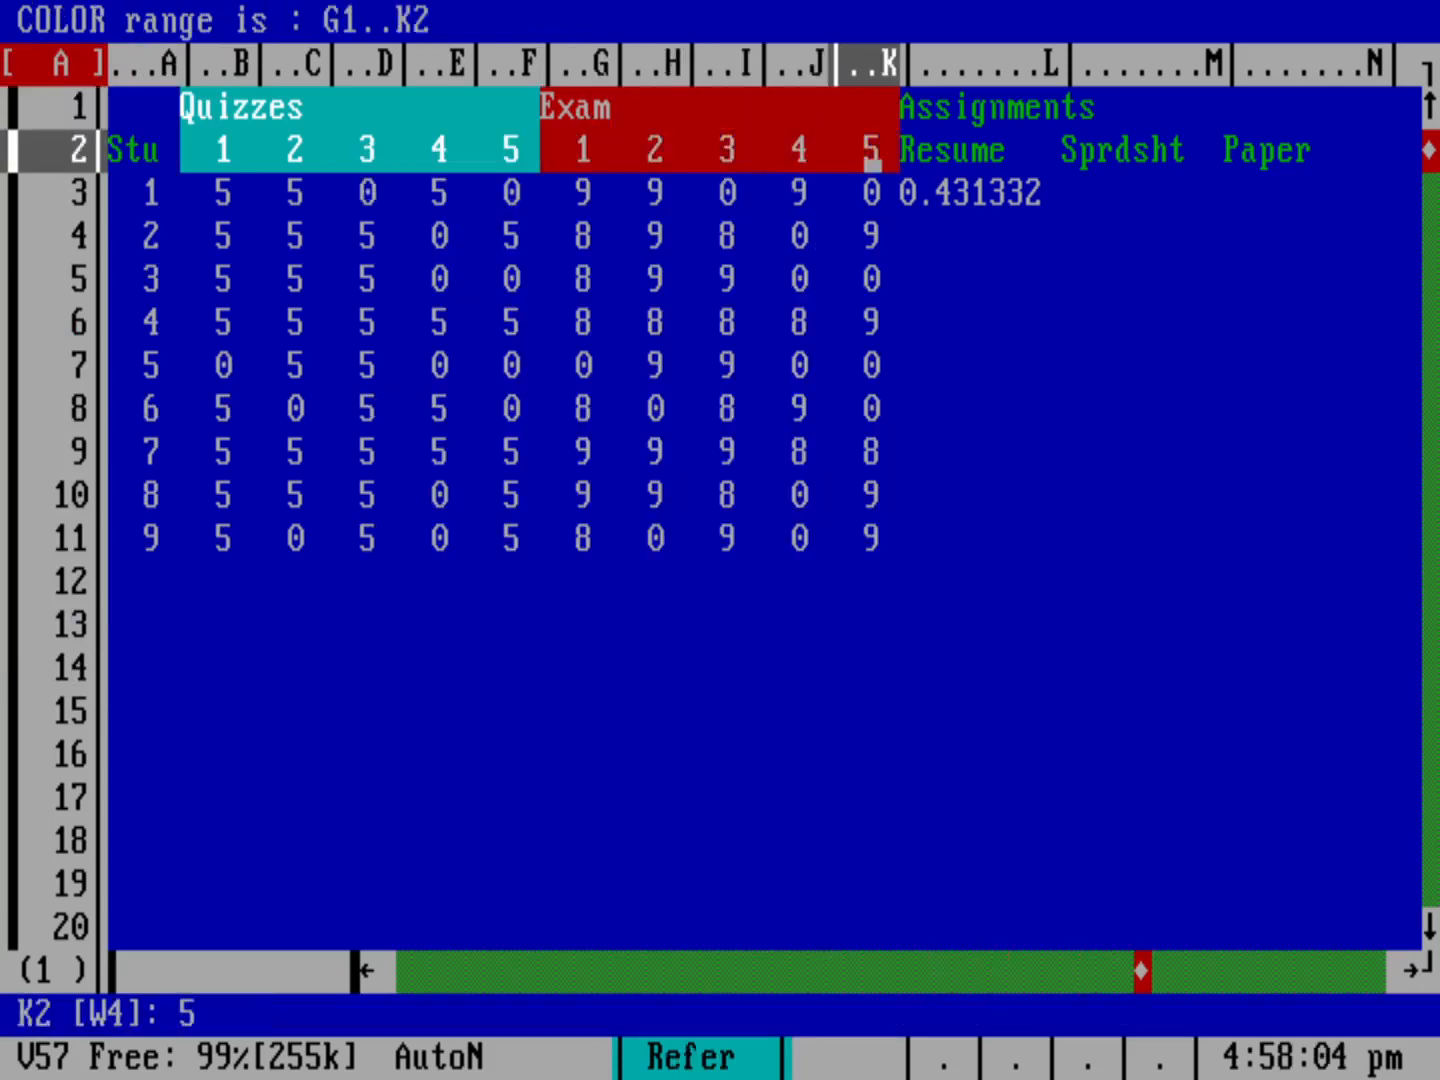
key(Return)
- Color the Assignments header range L1..N2 with white text on a magenta background
key(Right)
key(Right)
key(Right)
key(Right)
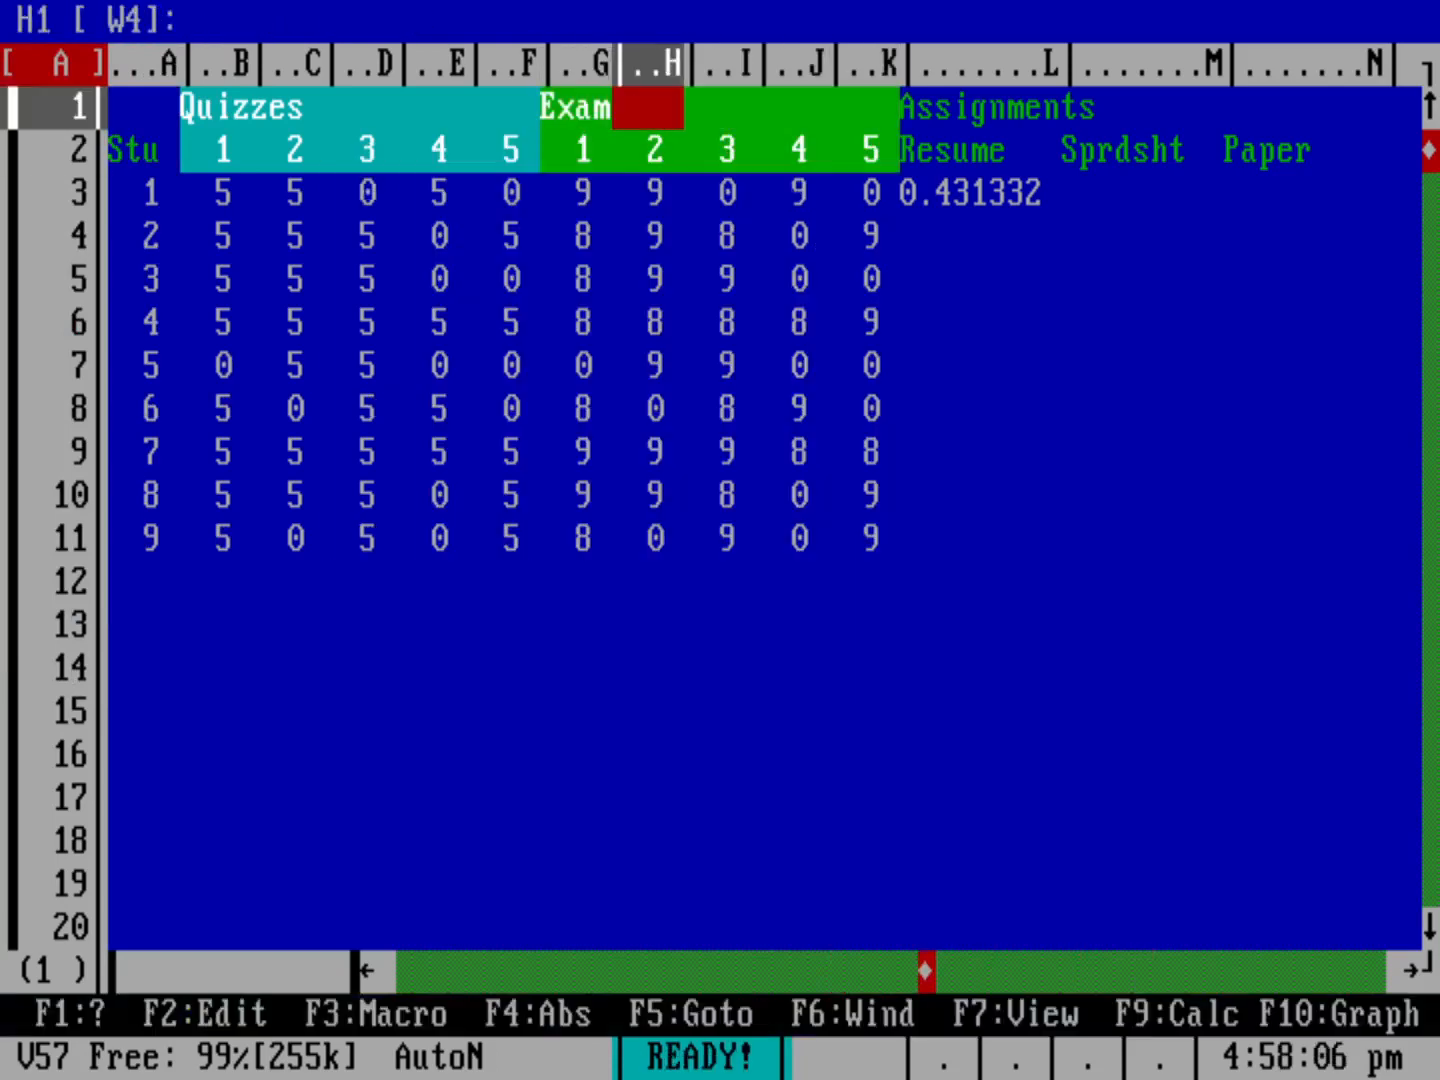
key(Right)
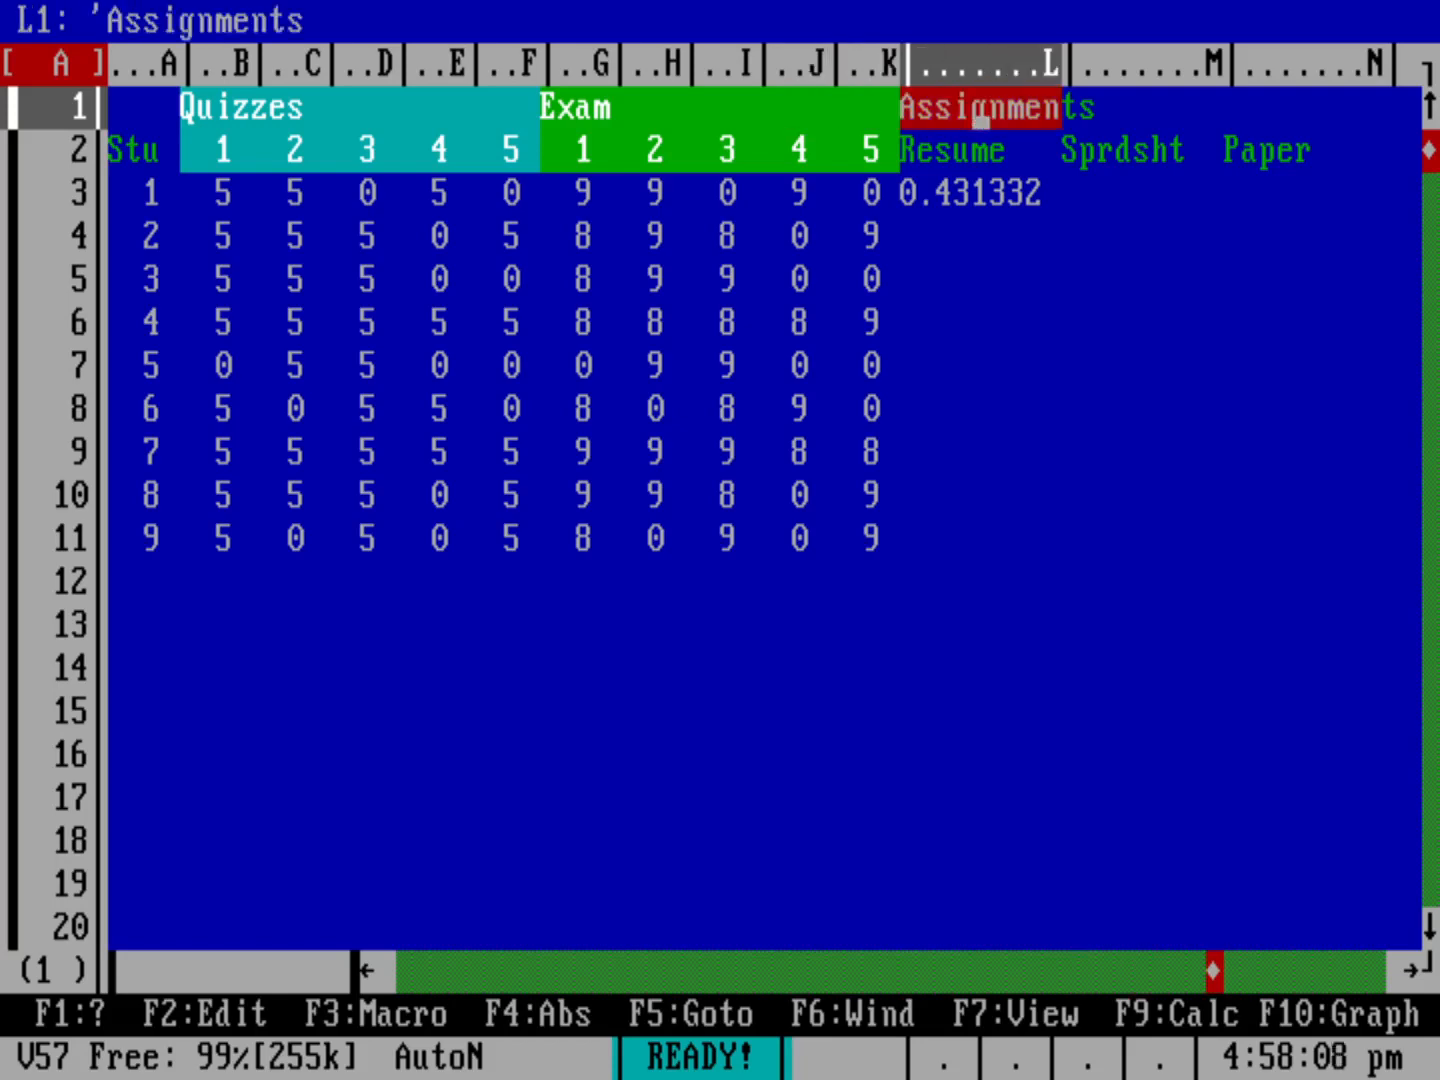
key(slash)
click(26, 165)
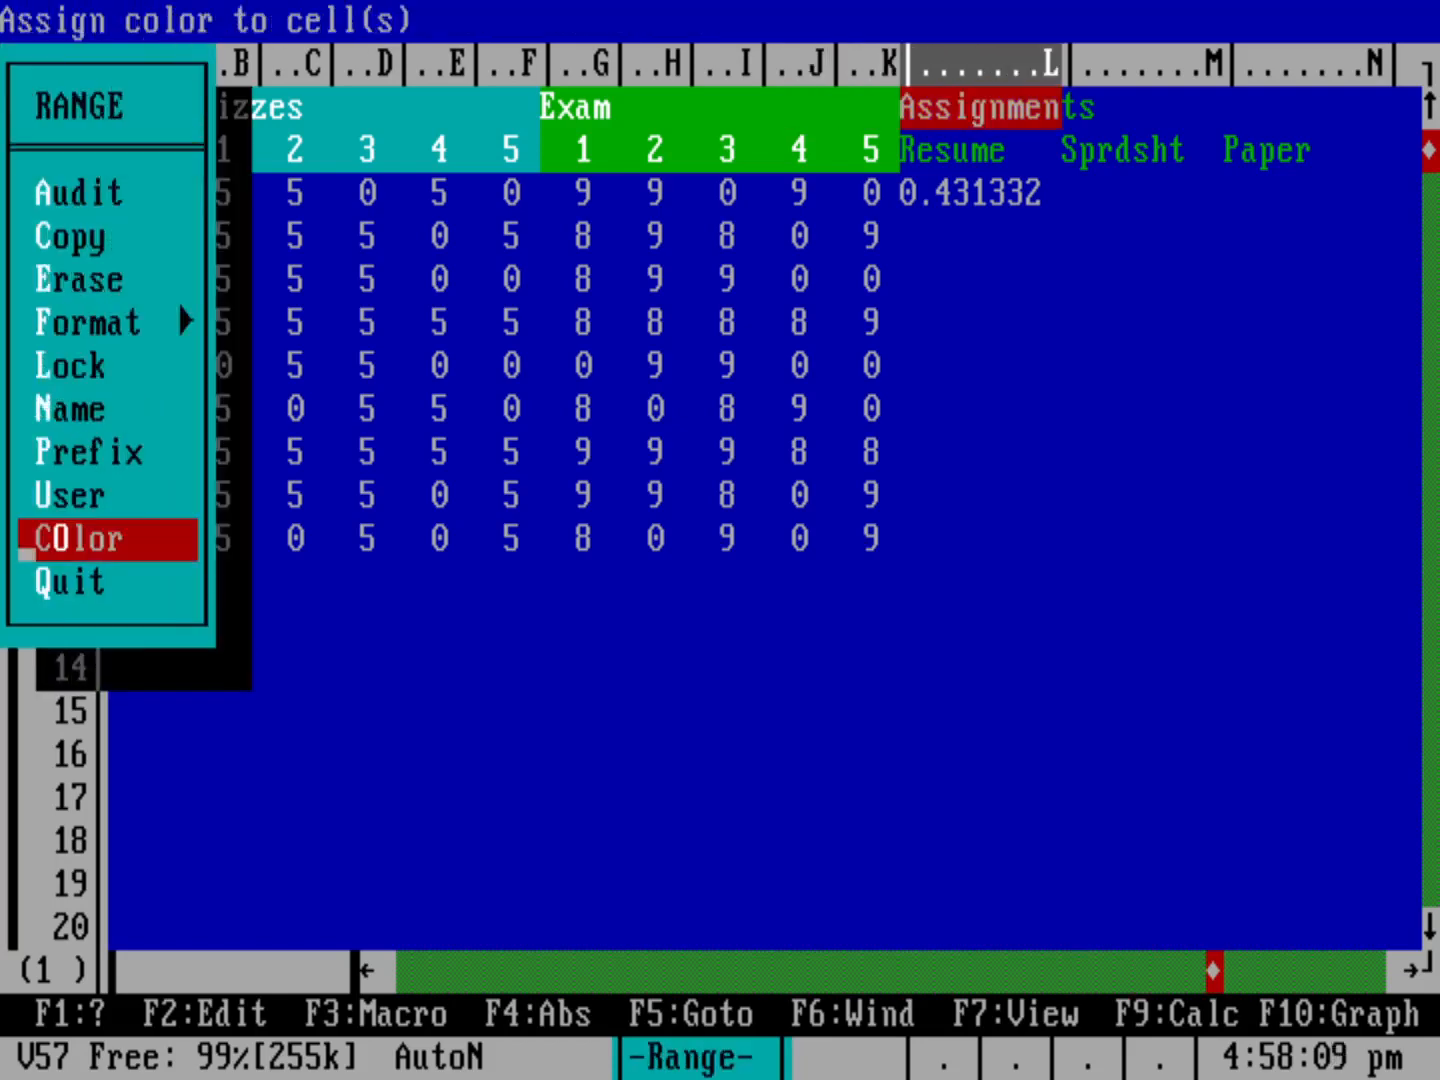
click(26, 550)
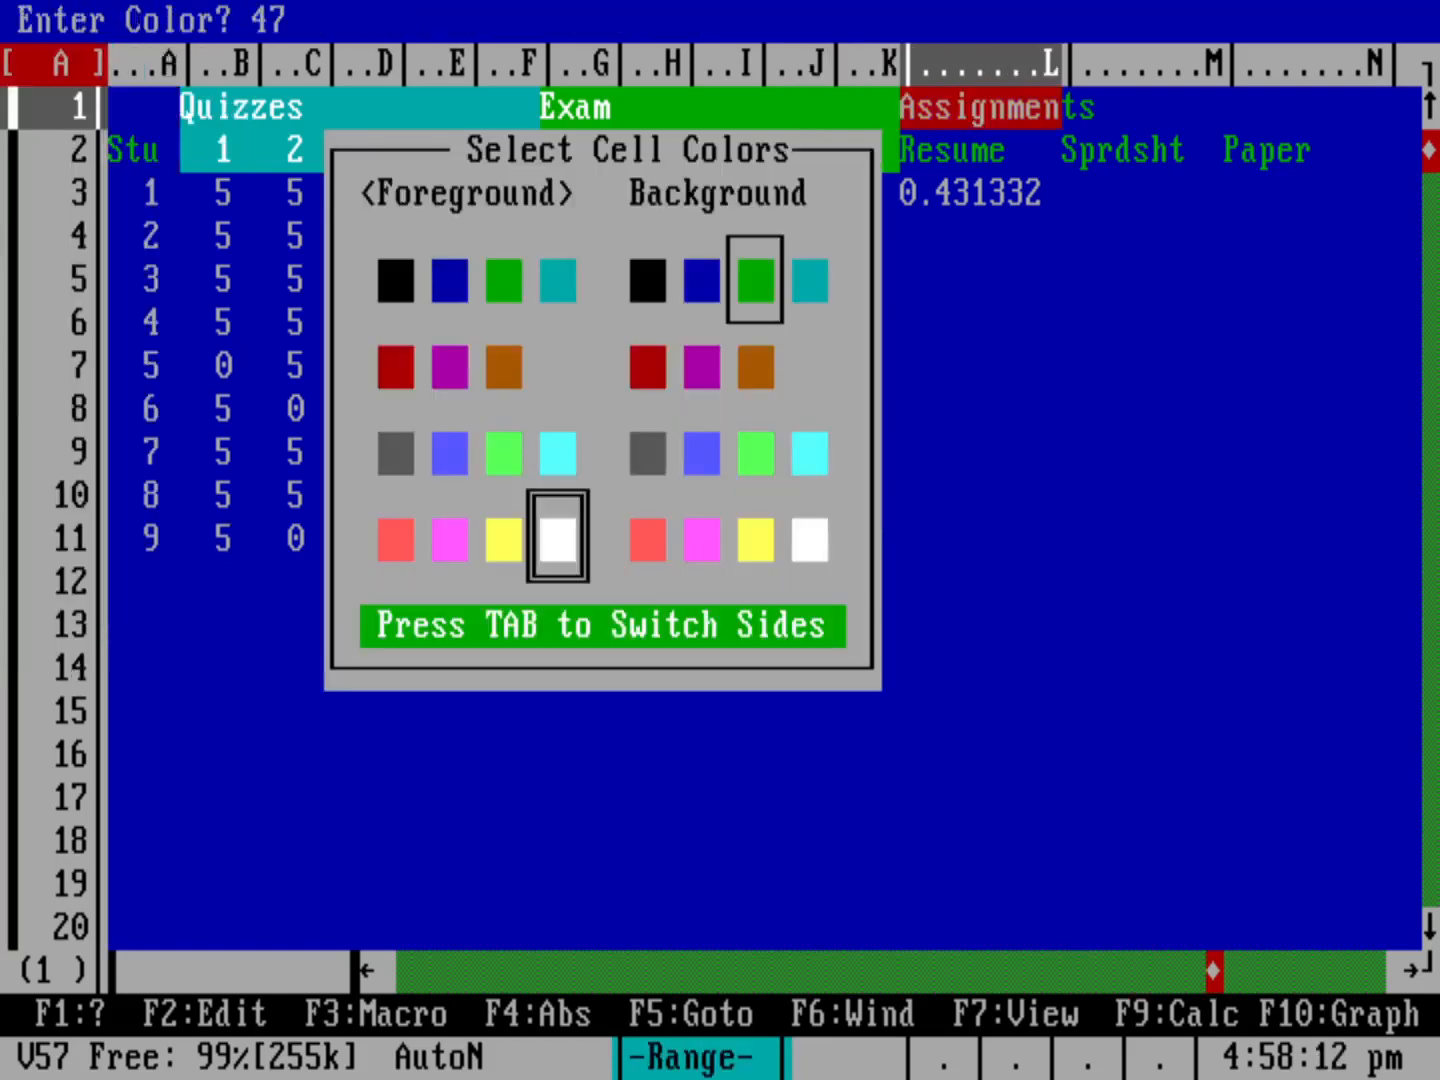
key(Tab)
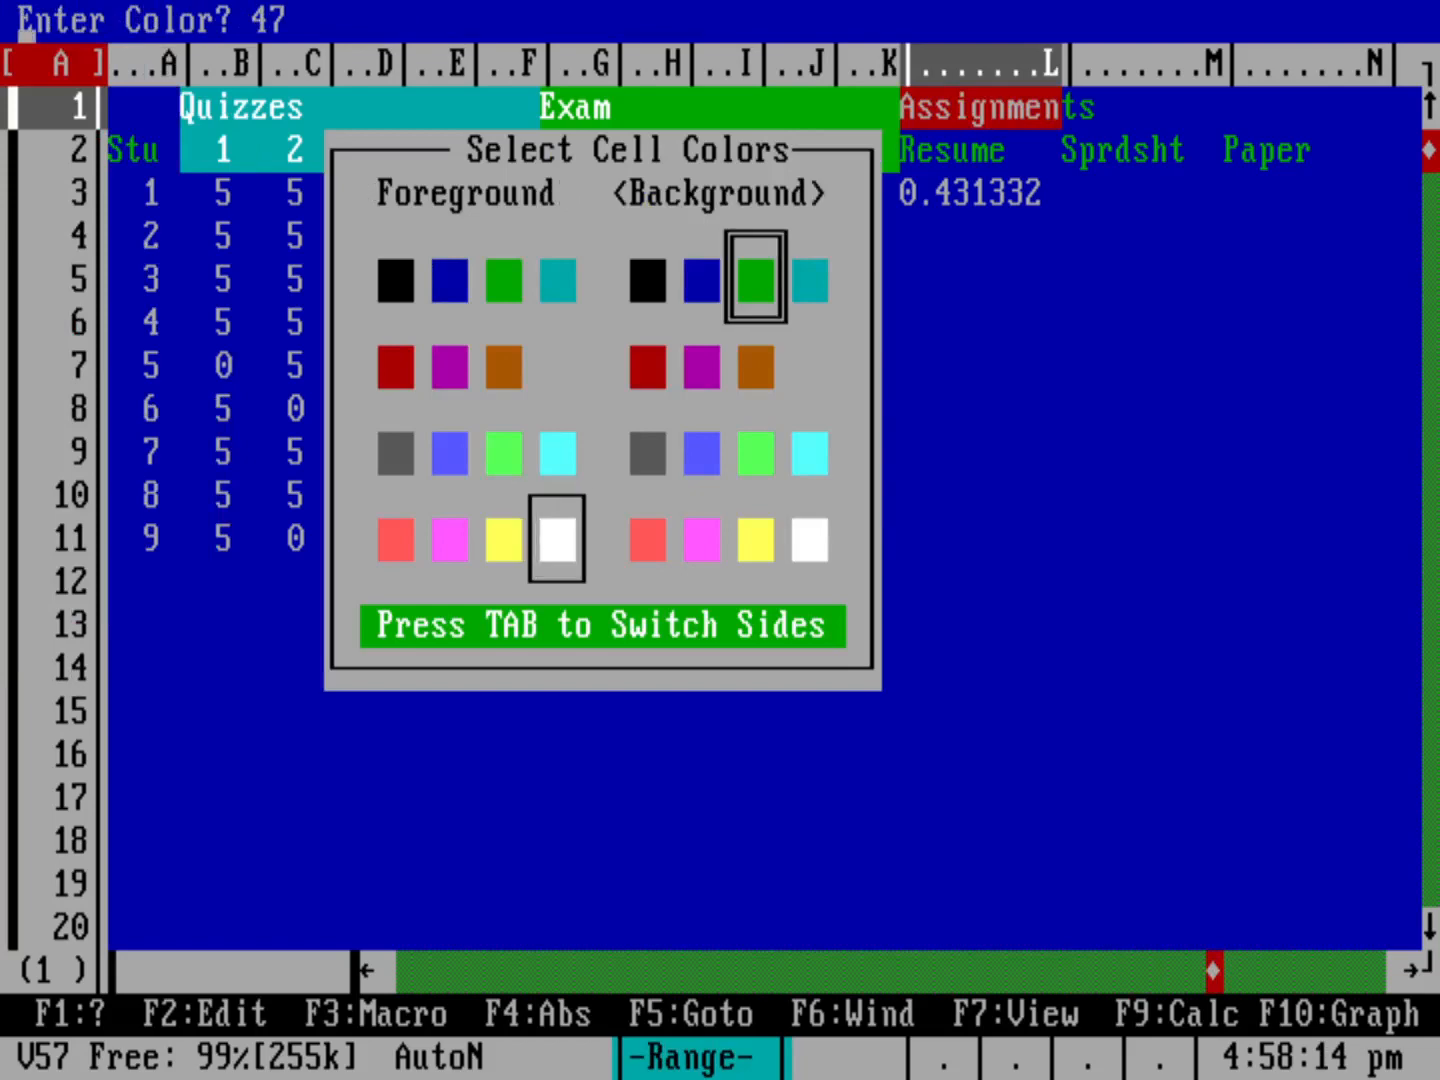
key(Down)
key(Left)
key(Return)
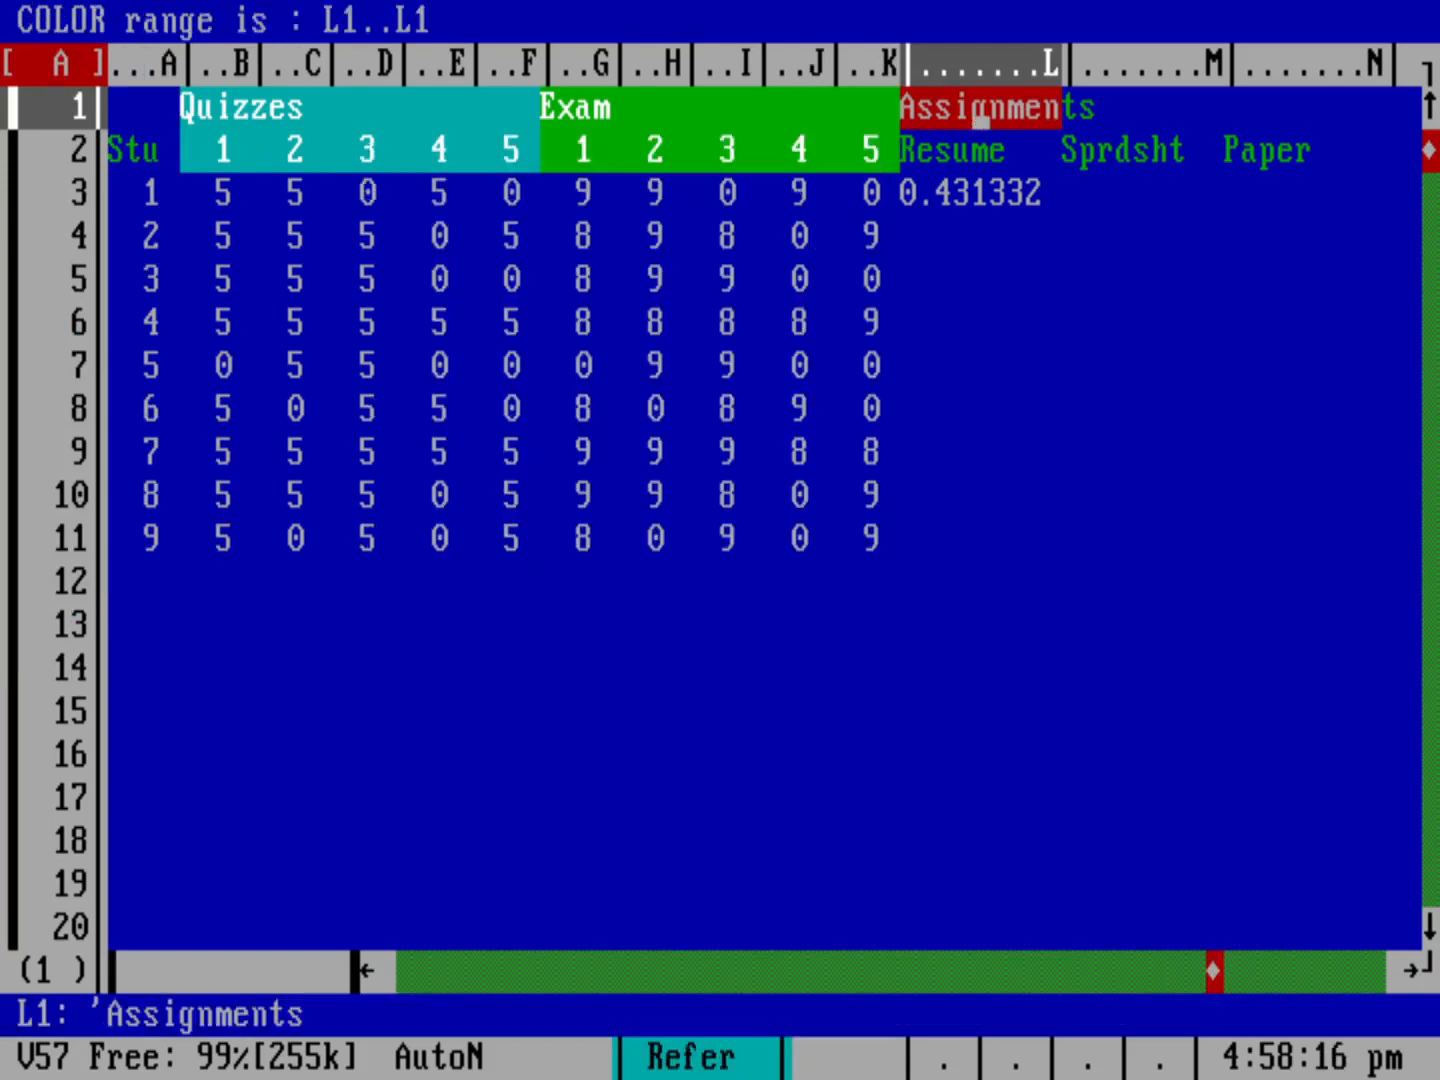
key(Right)
key(Right)
key(Down)
key(Return)
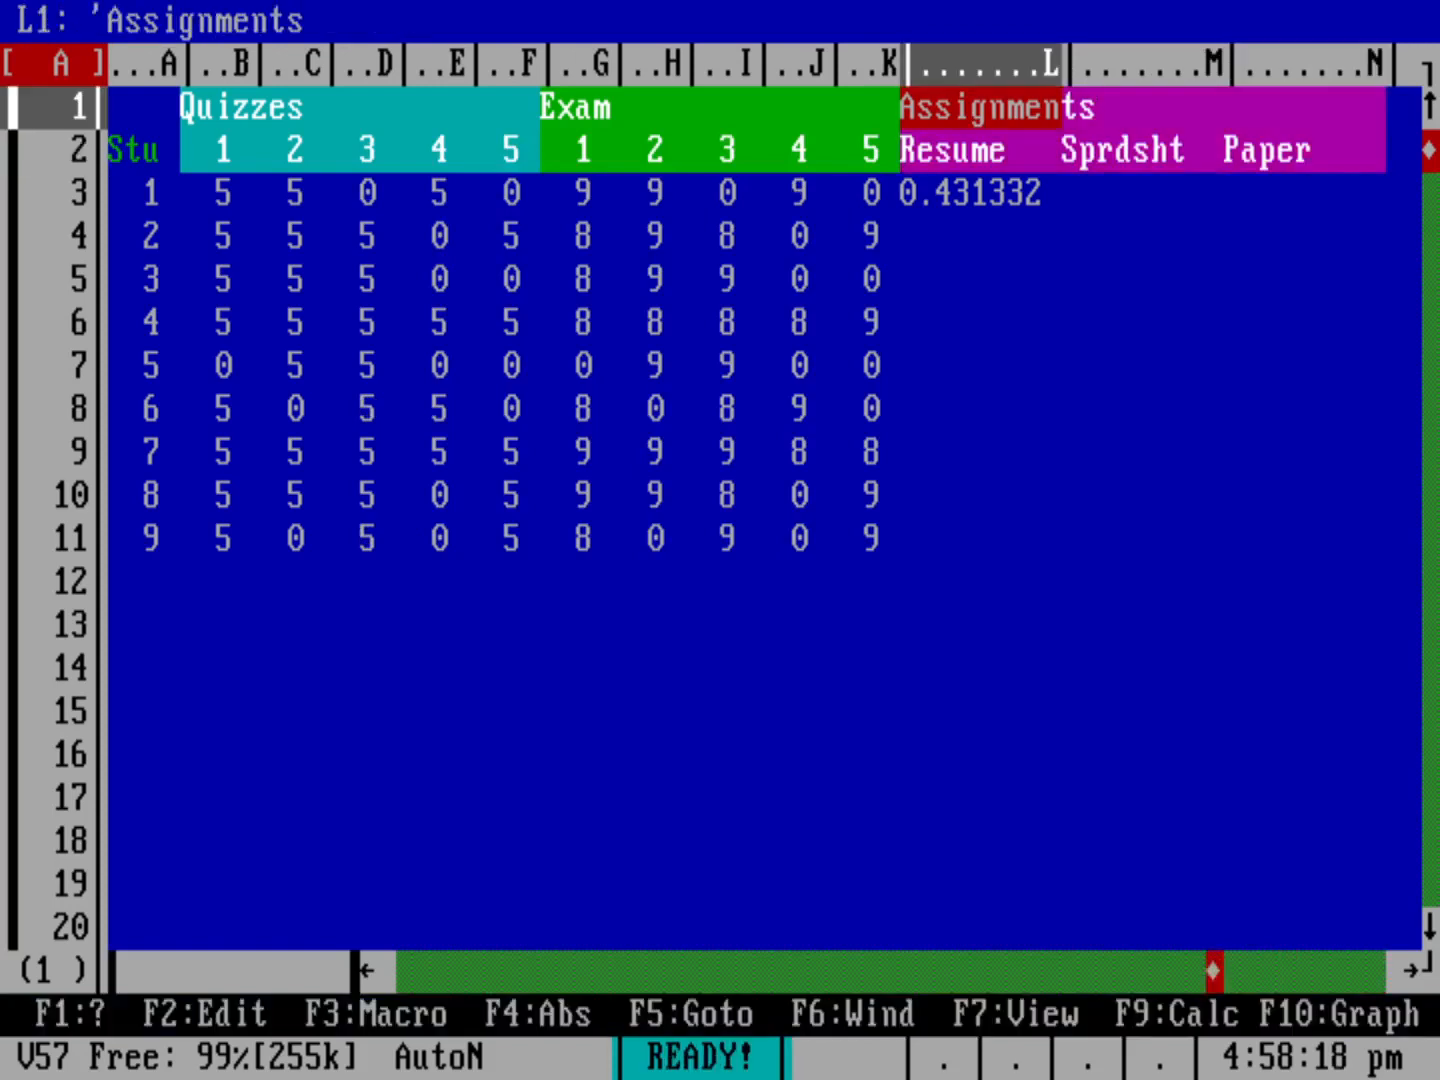
- Color the student number column A2..A11, including the Stu header, with yellow text on a brown background
click(982, 165)
click(980, 208)
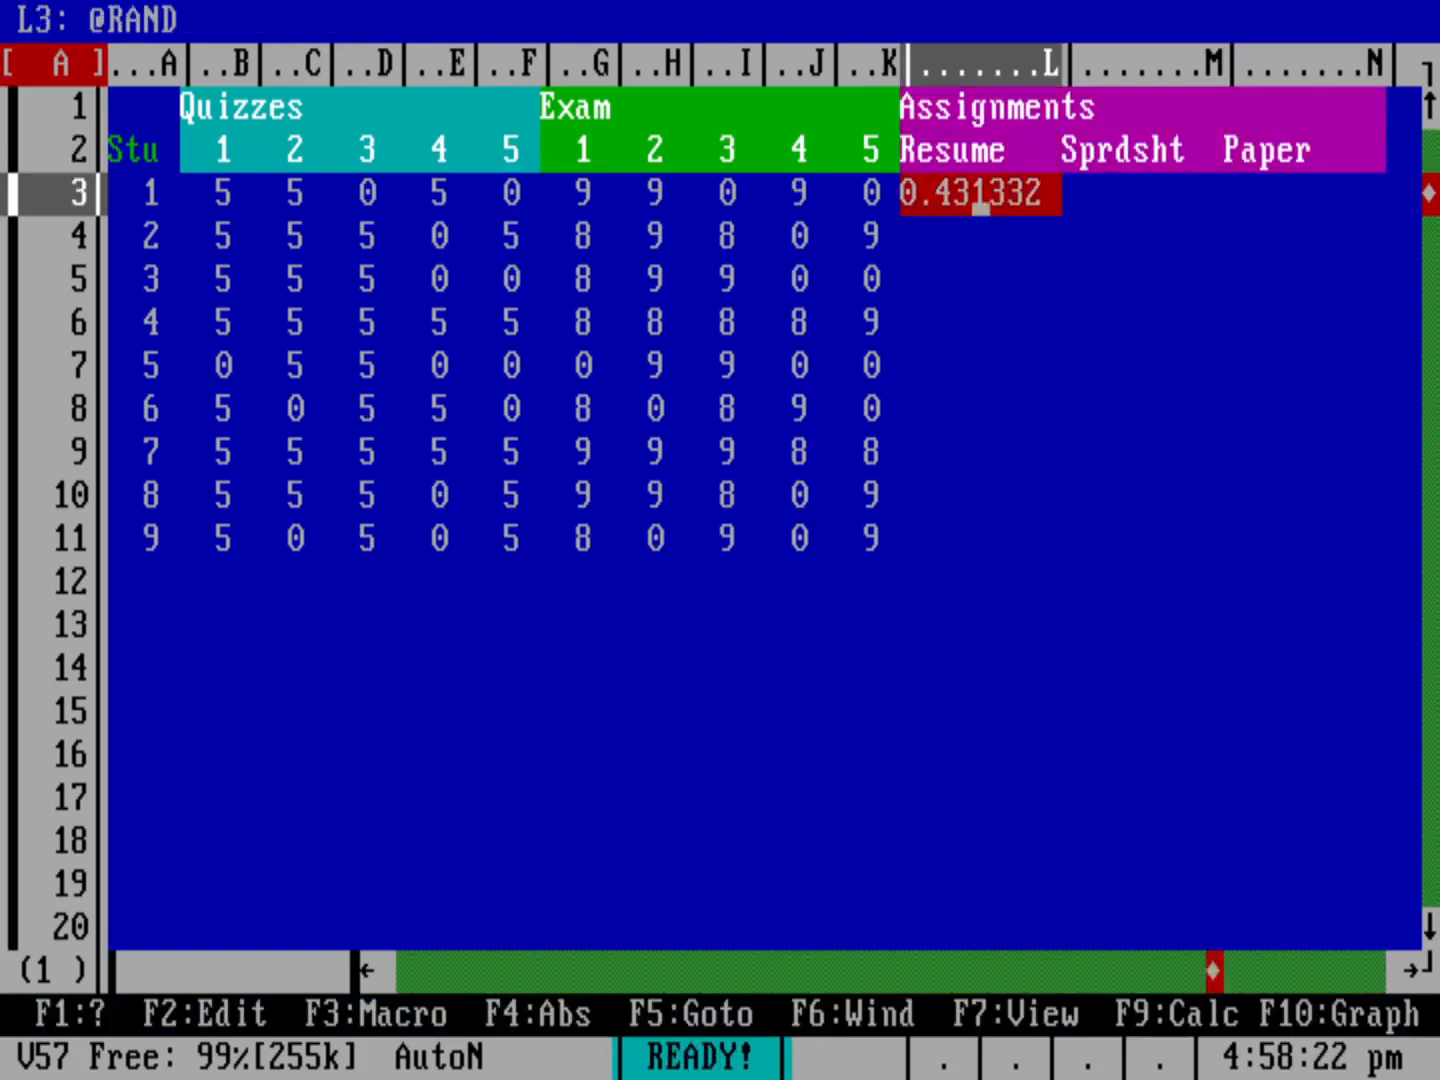
key(Left)
key(Left)
key(Left)
key(Left)
key(Left)
key(Left)
key(Left)
key(Left)
key(Left)
key(Left)
key(Left)
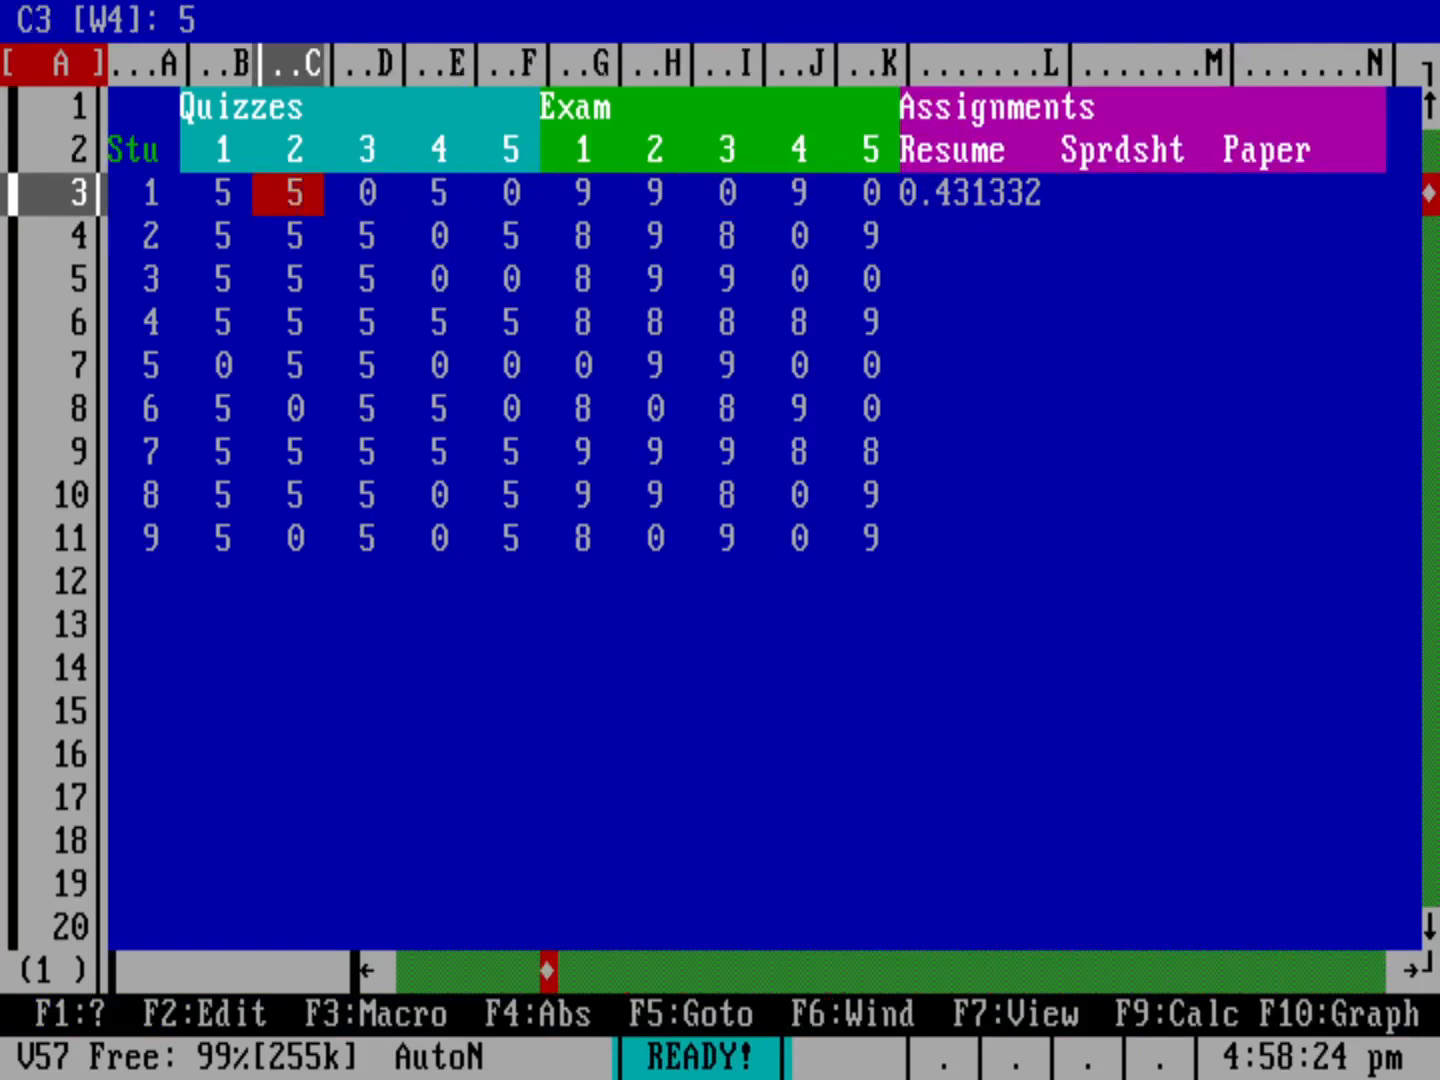
click(152, 159)
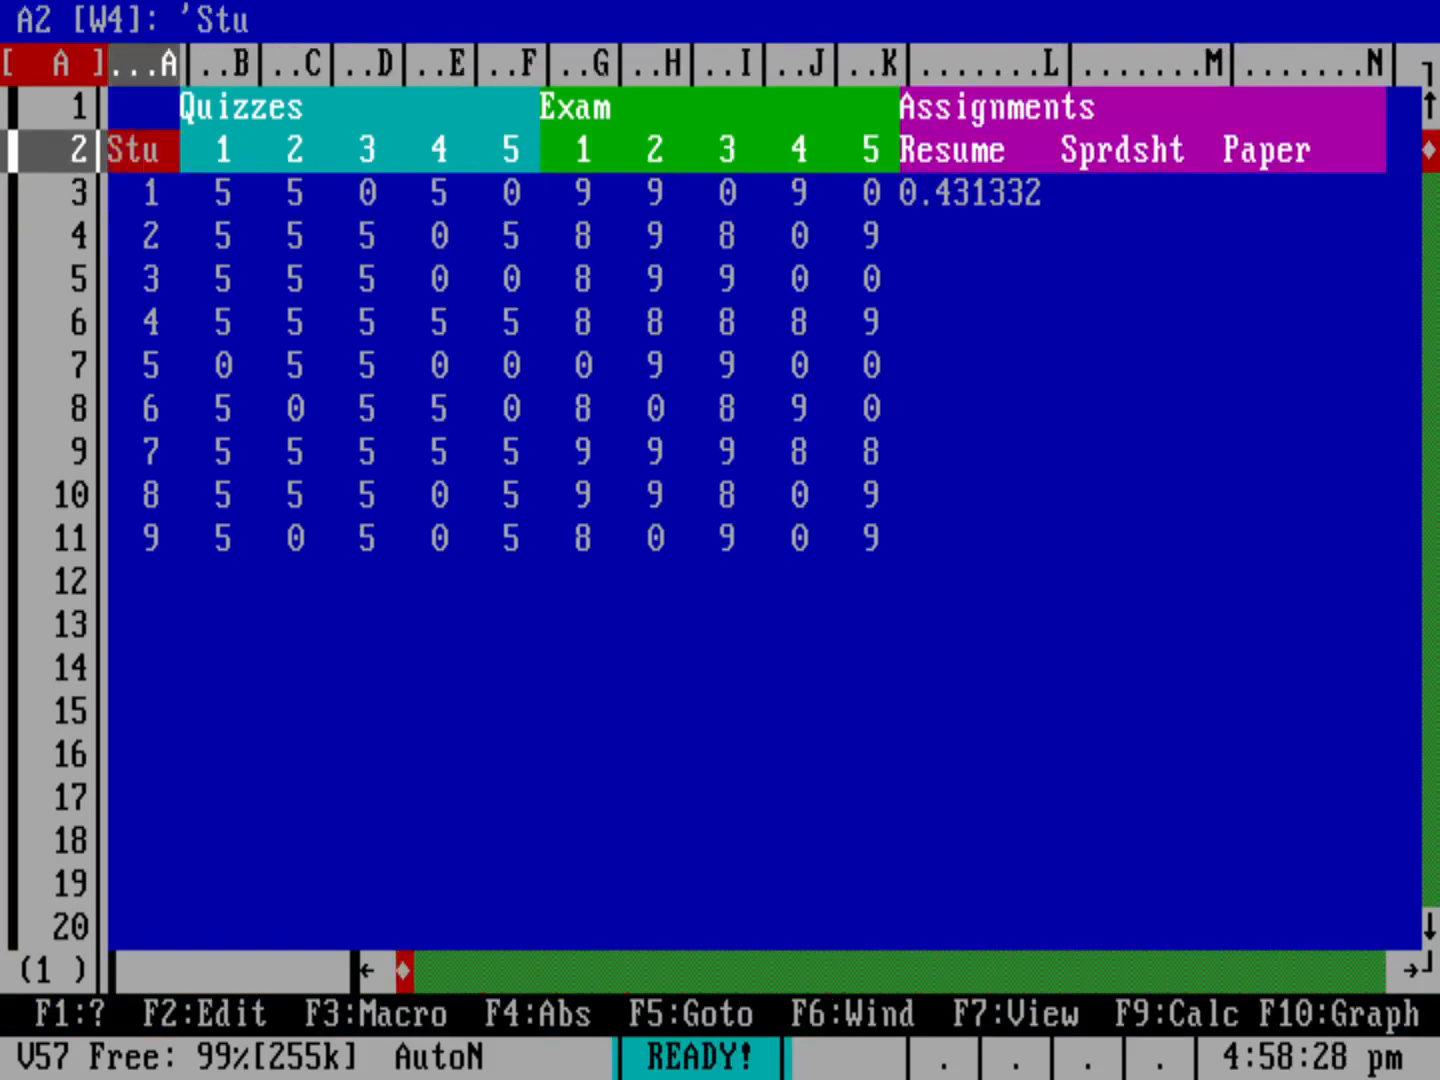
key(slash)
key(r)
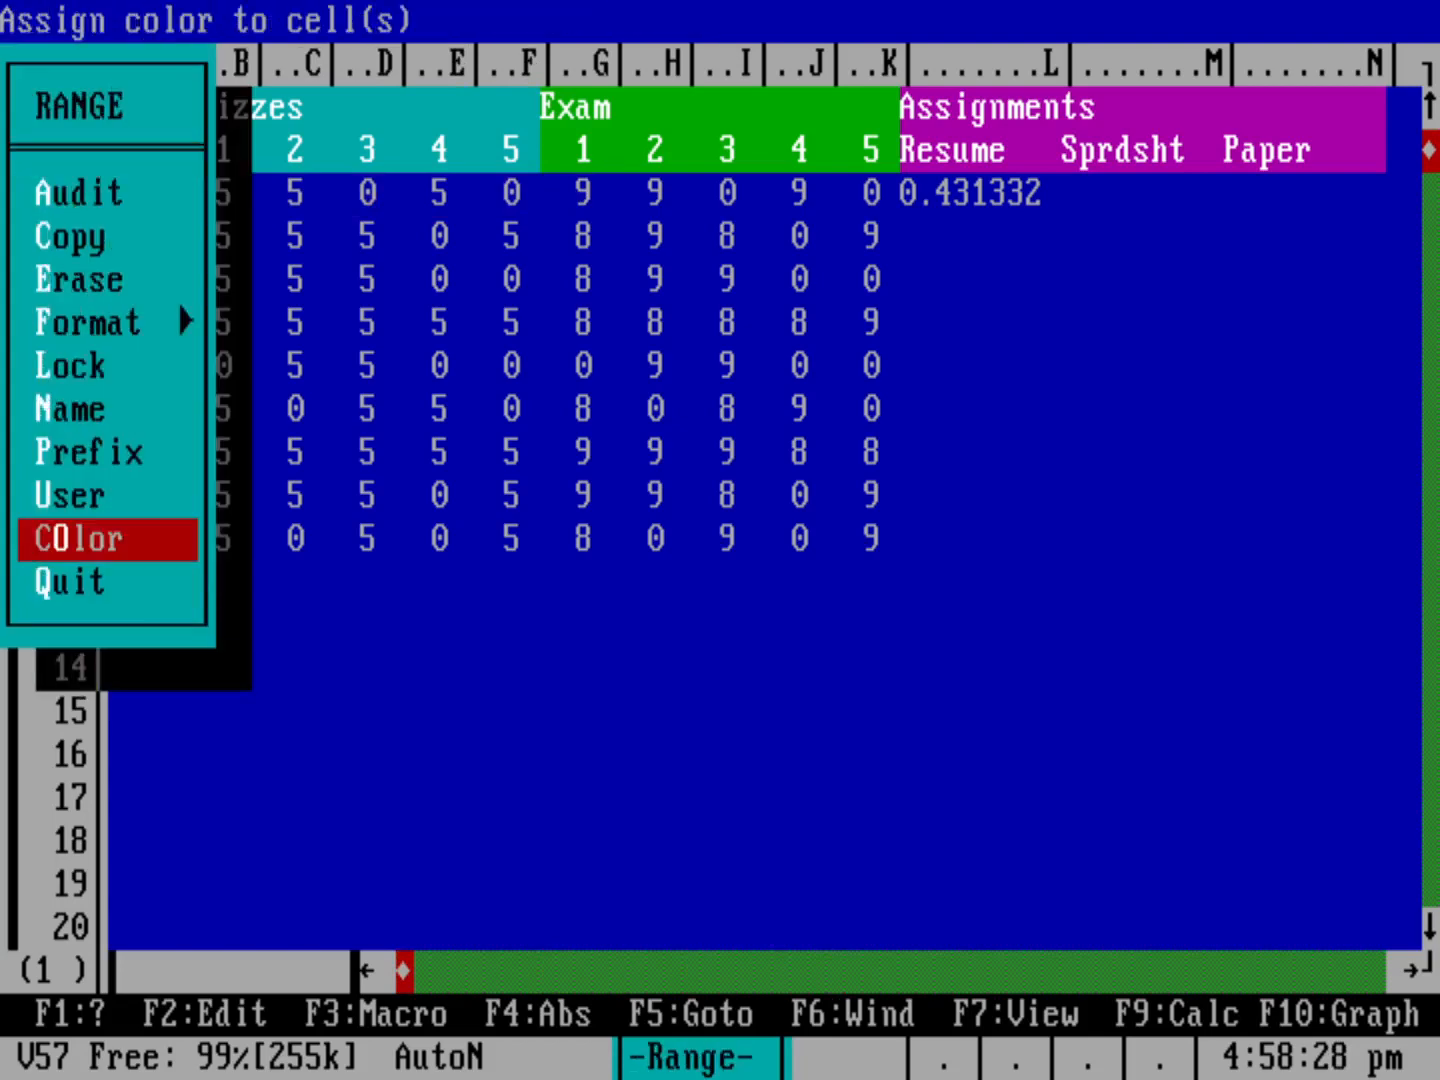
key(o)
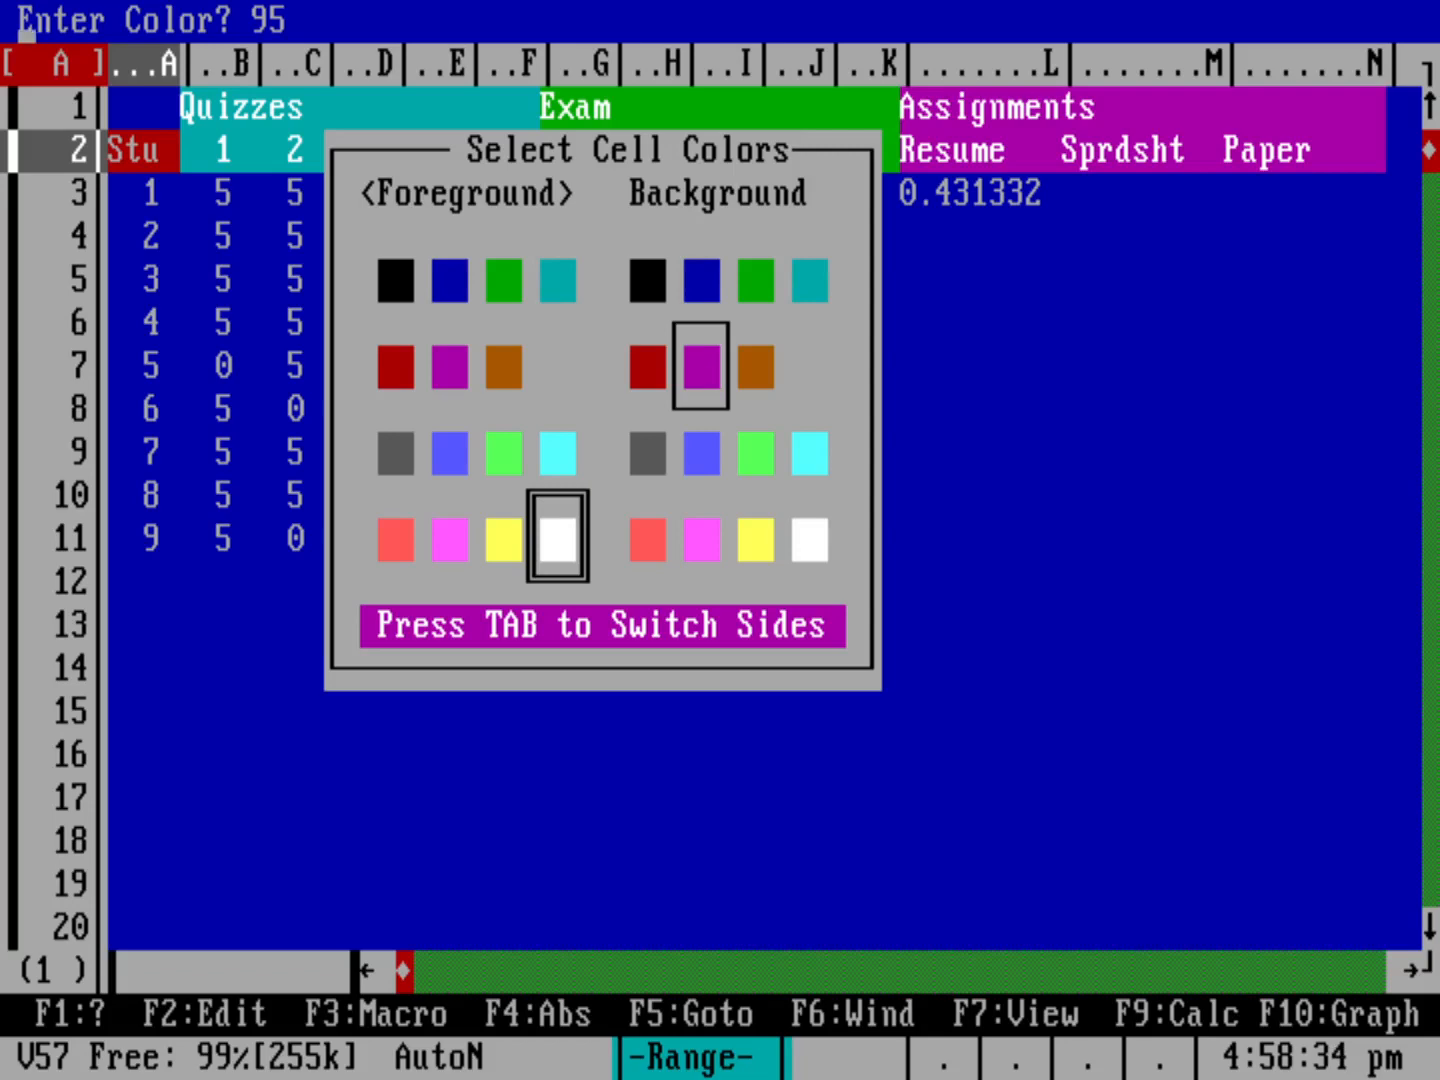
key(Left)
key(Tab)
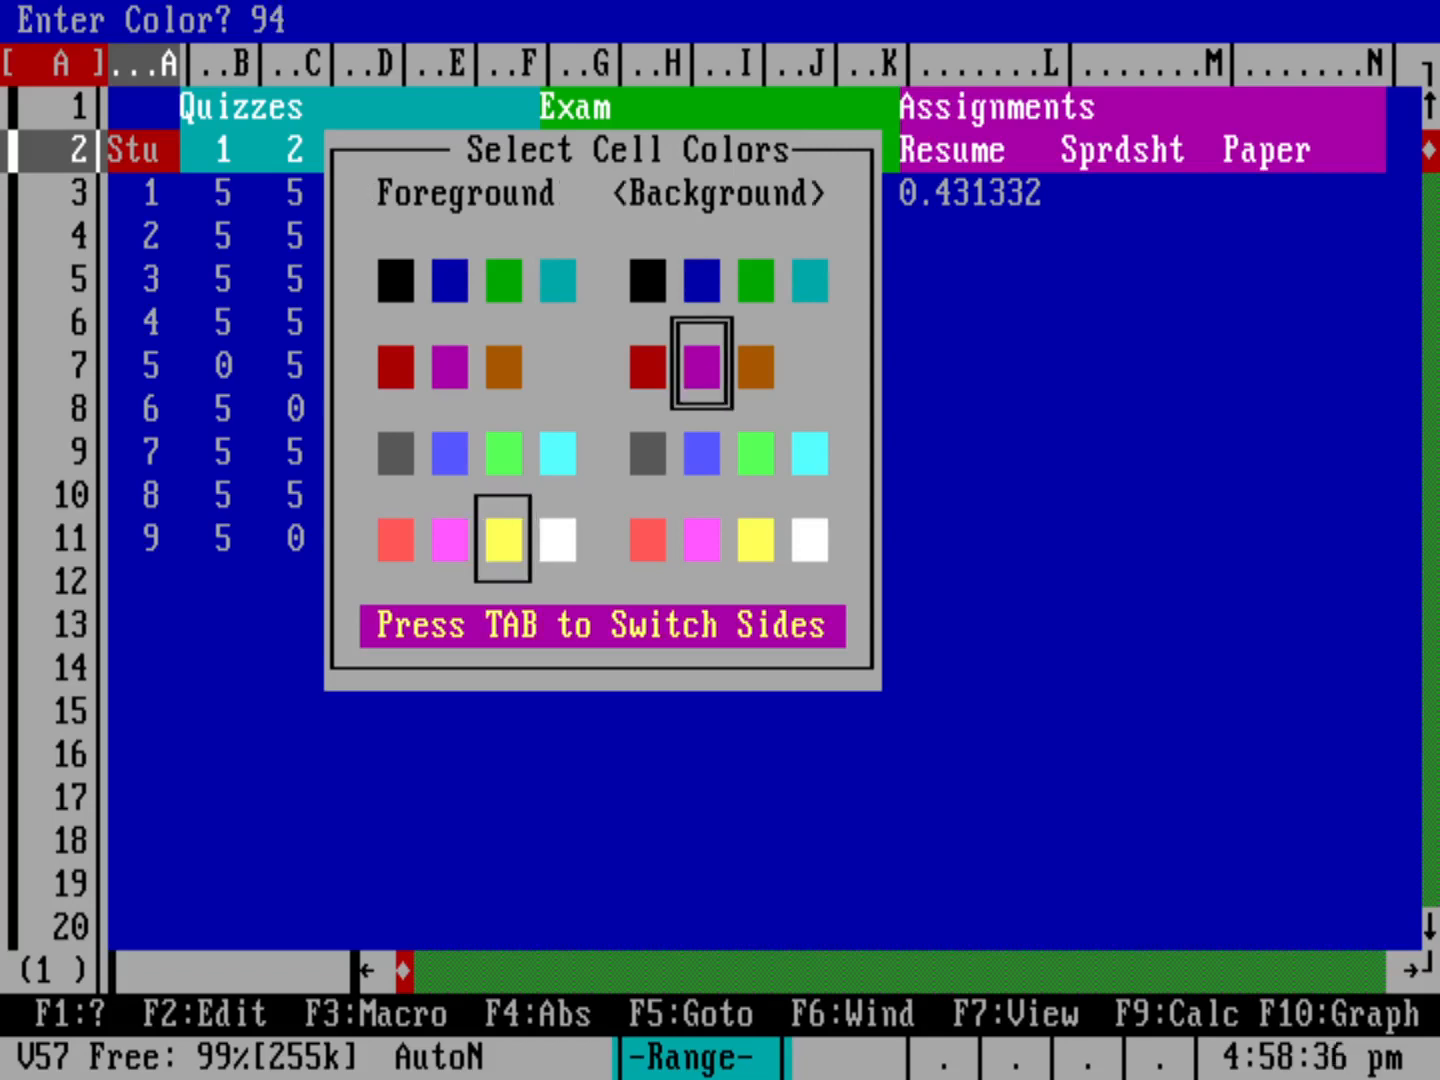
key(Right)
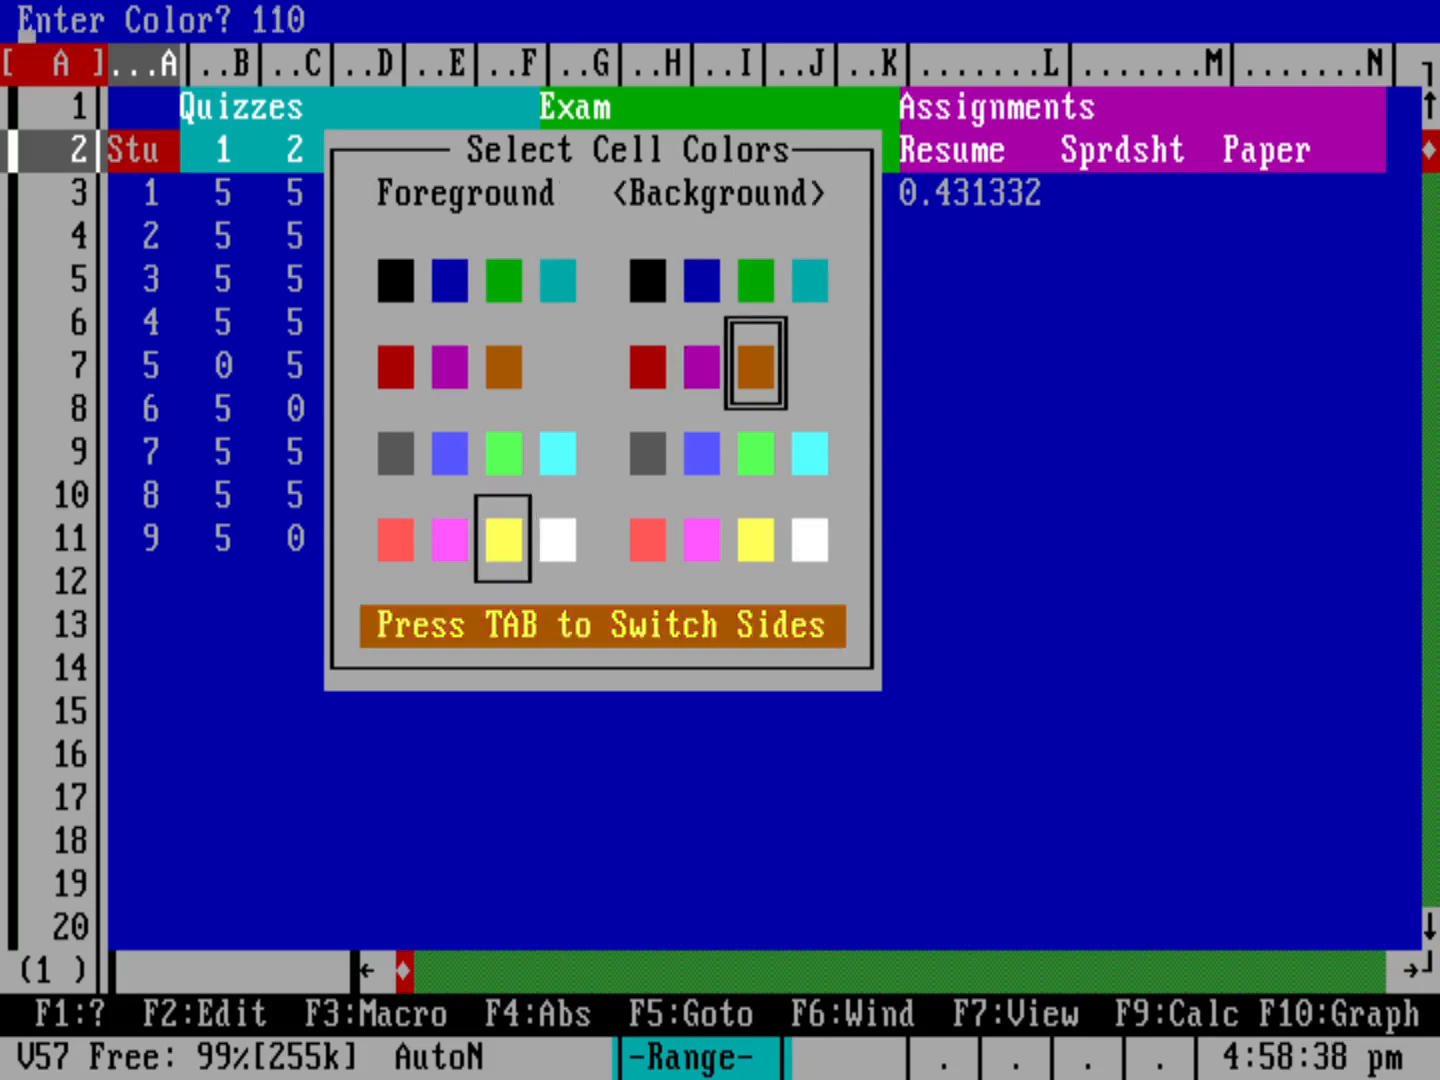
key(Return)
key(Down)
key(Down)
key(Down)
key(Down)
key(Down)
key(Down)
key(Down)
key(Down)
key(Down)
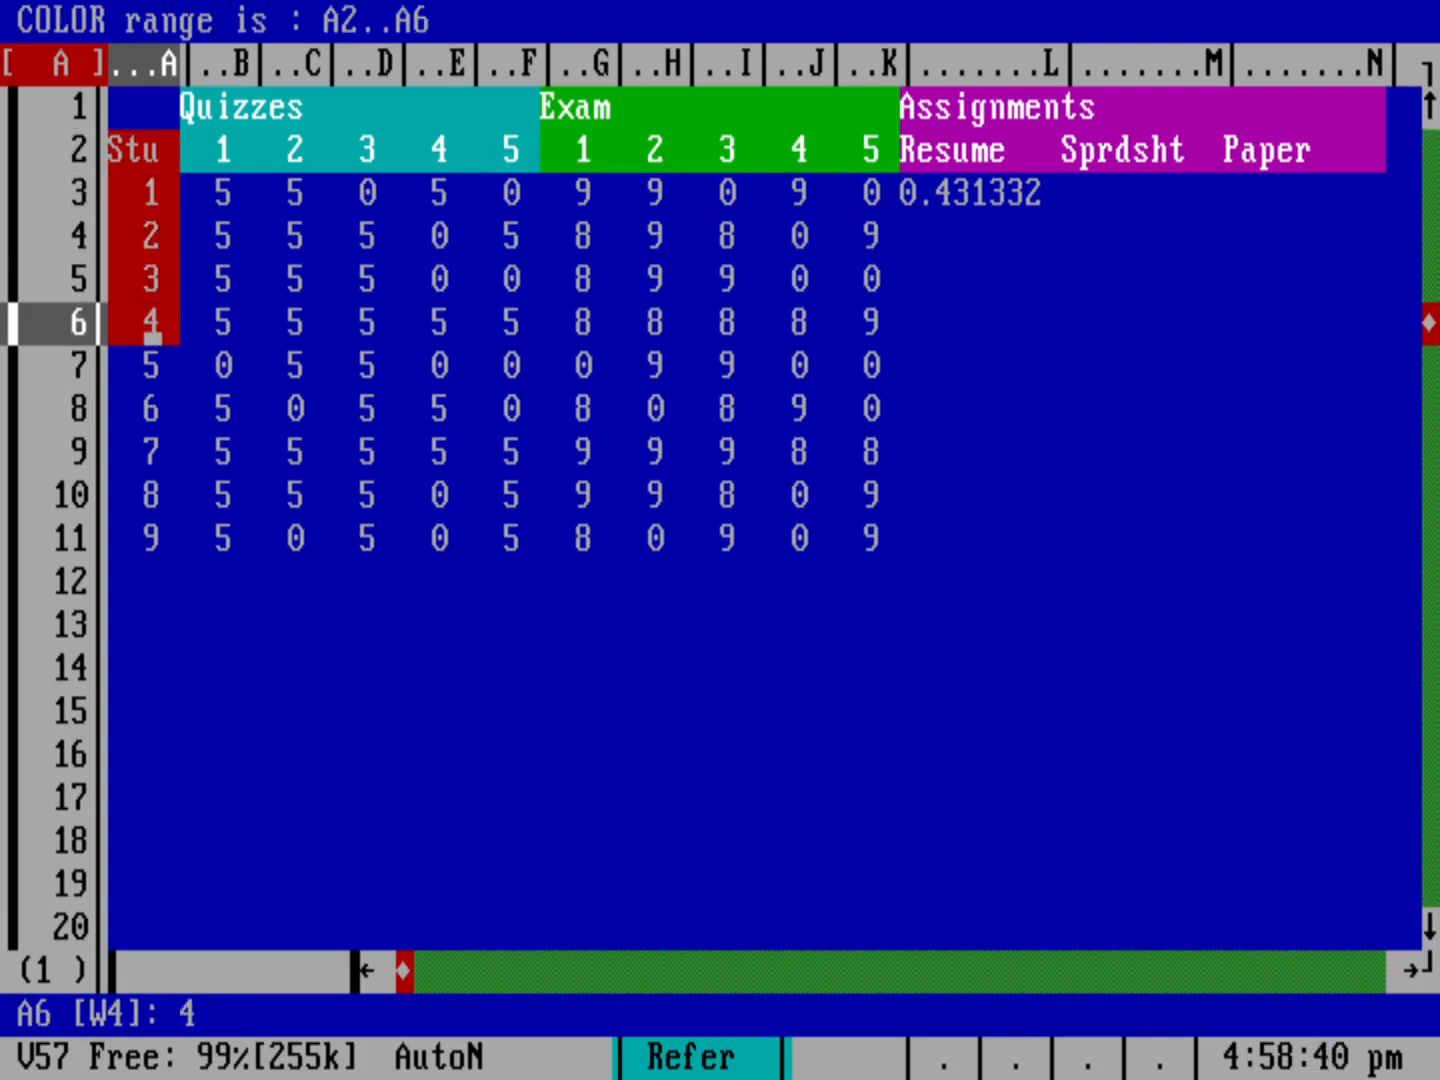
key(Return)
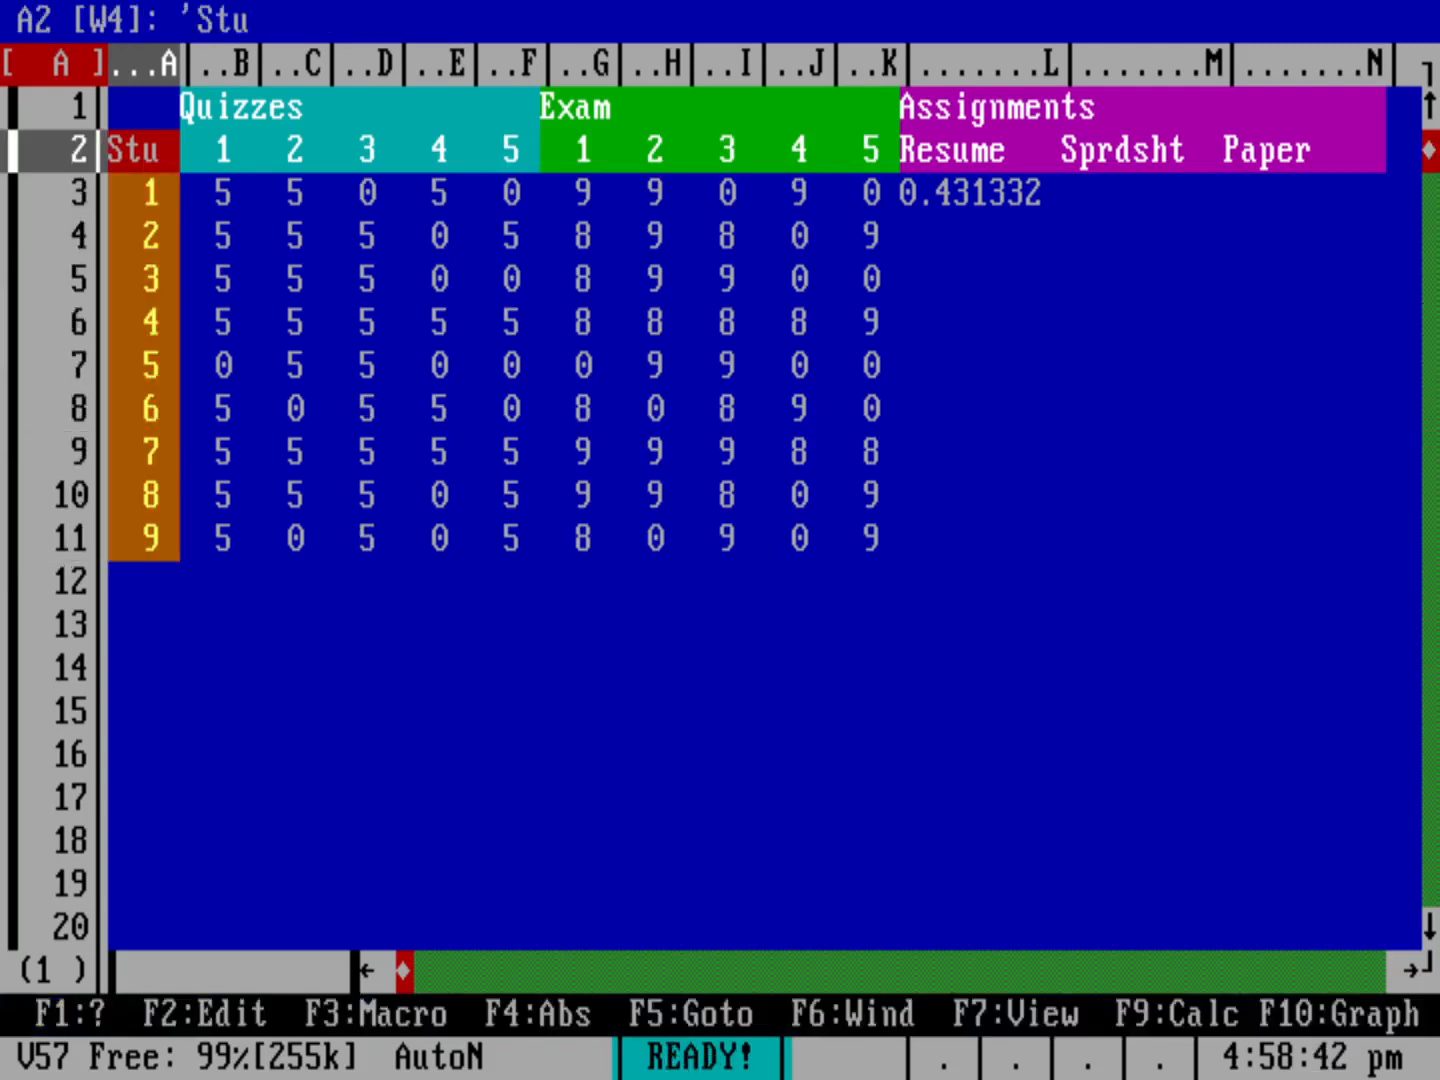
key(Right)
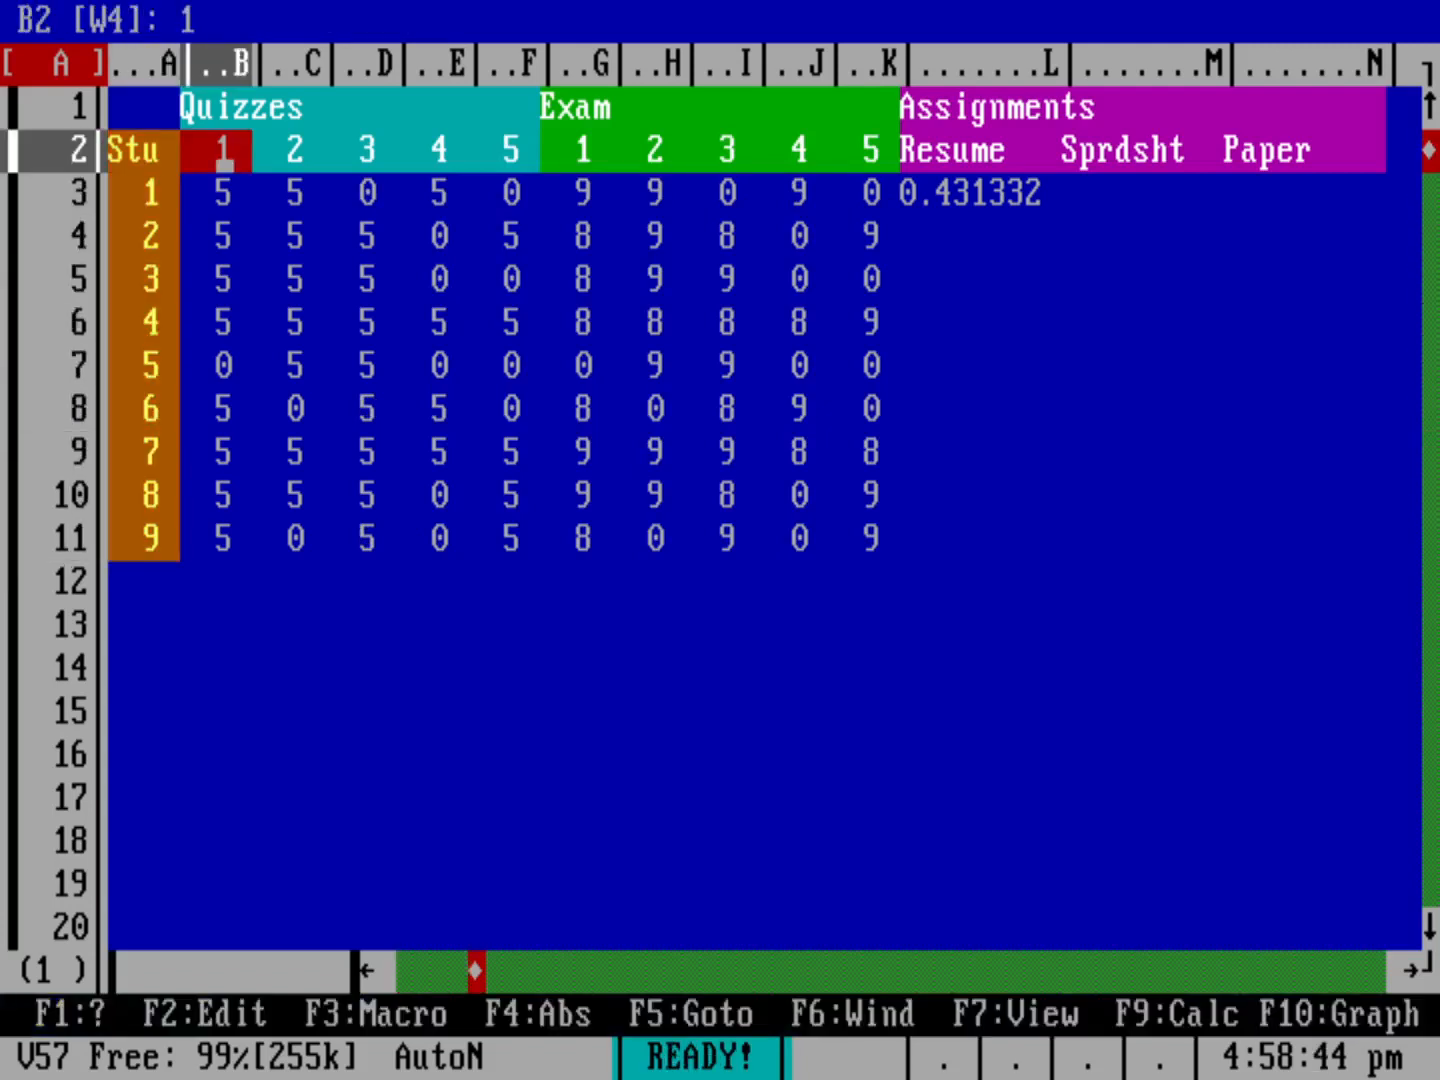
key(Down)
key(Right)
key(Right)
key(Right)
key(Right)
key(Right)
key(Right)
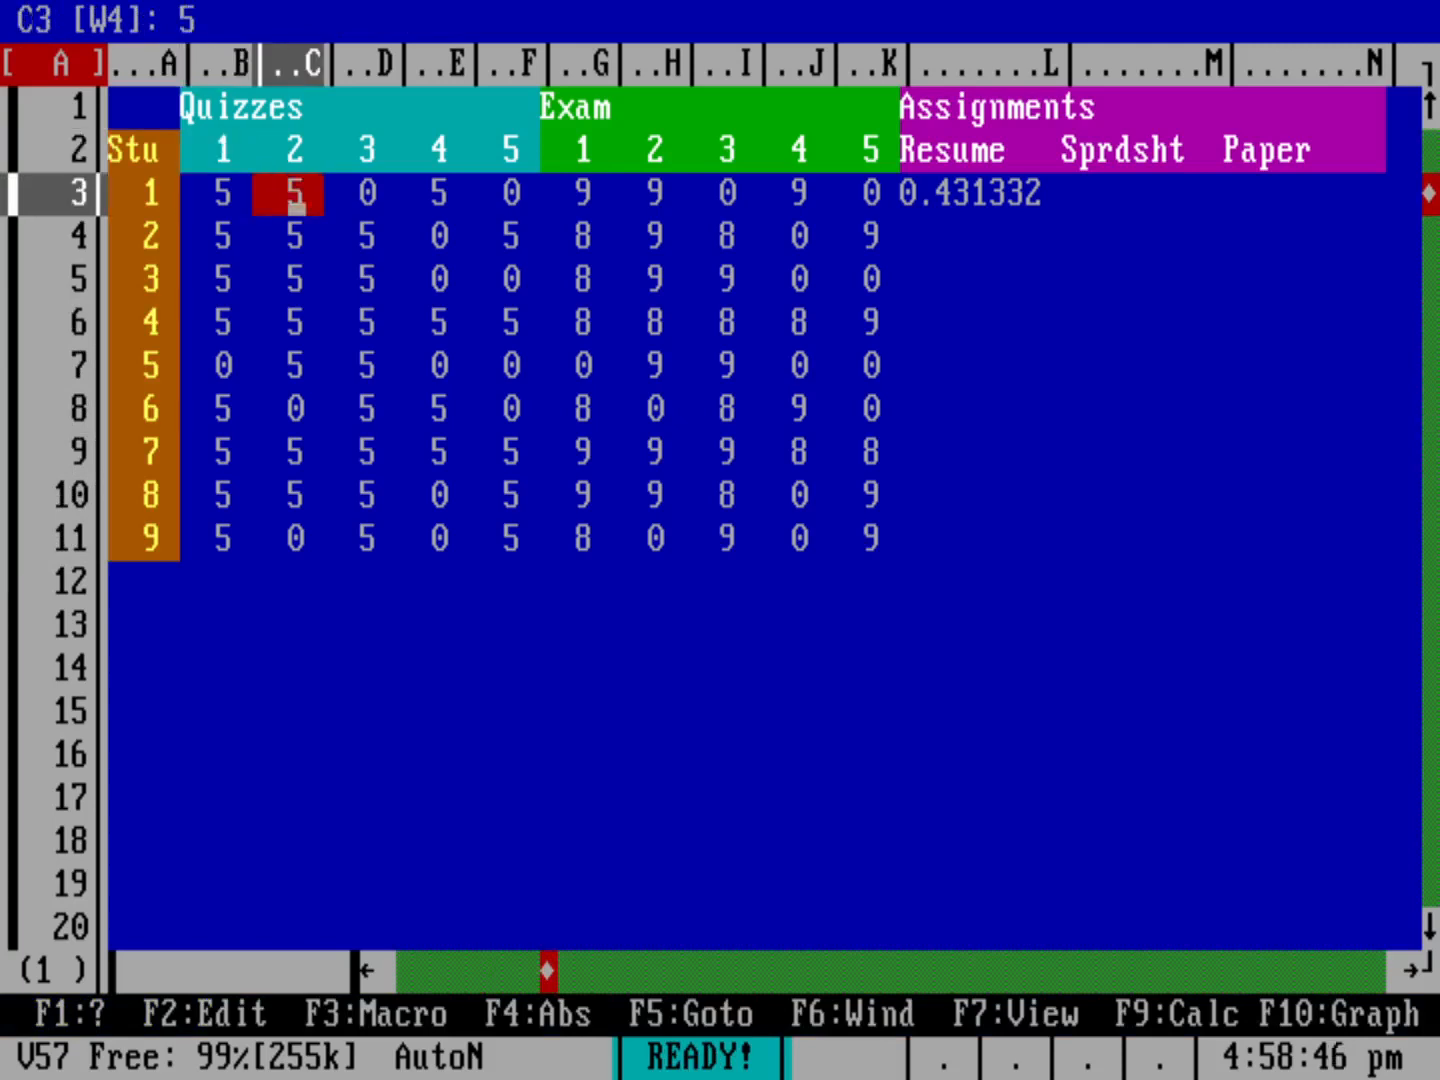
key(Right)
key(Right)
key(Right)
key(Right)
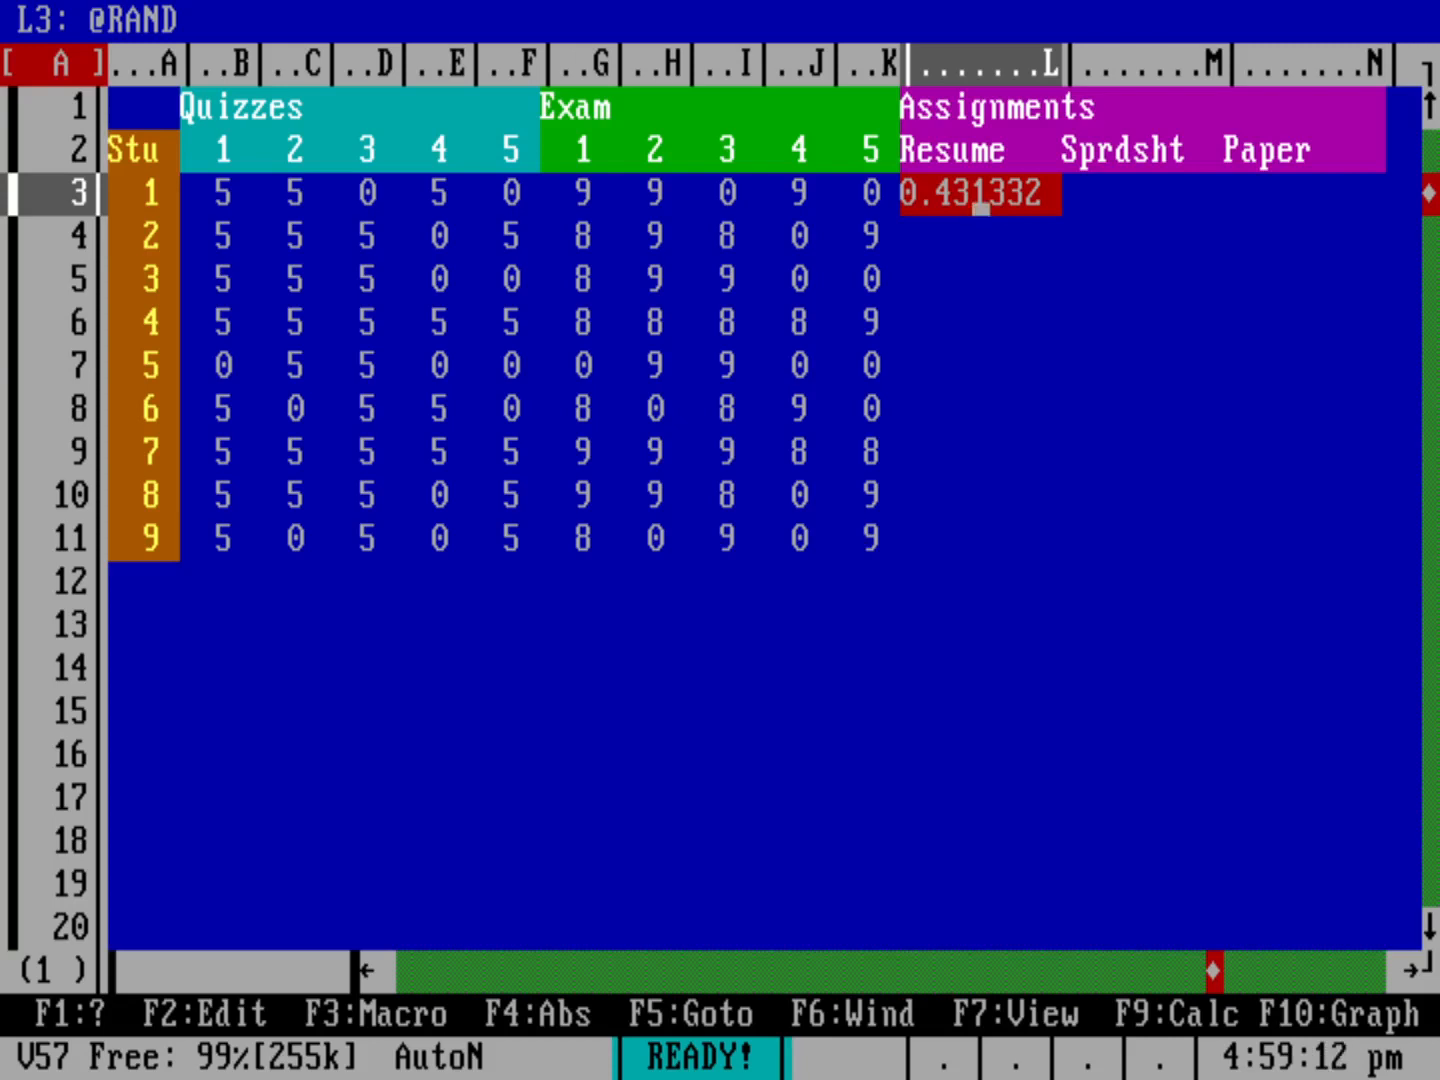
text(@IN)
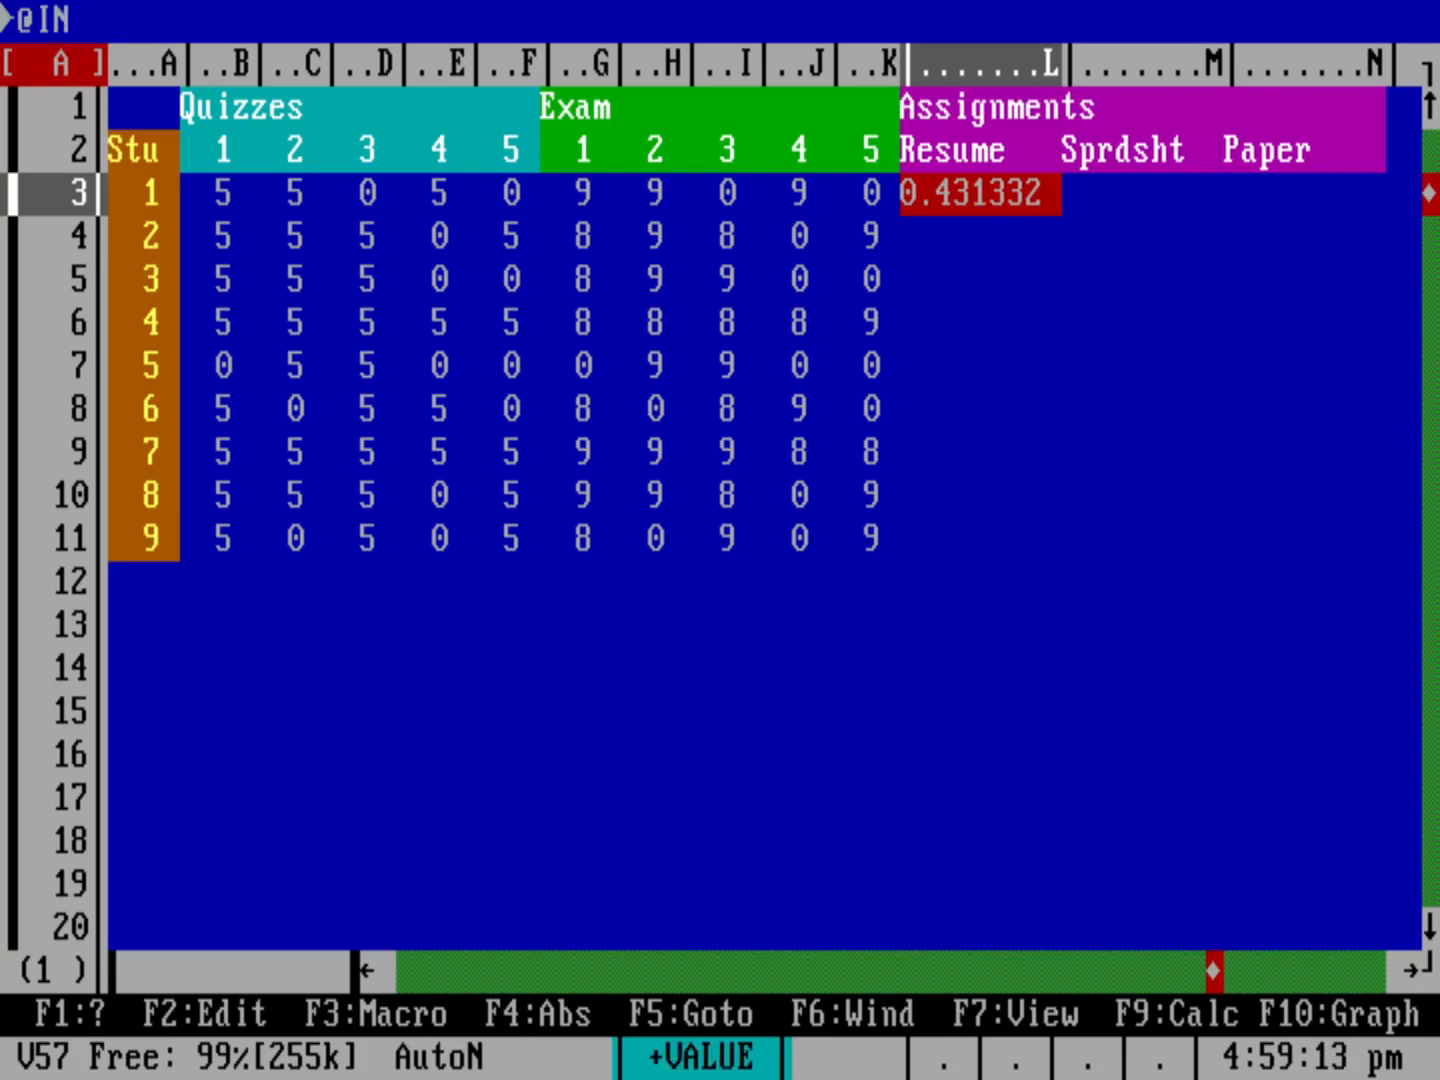
text(T(@RAND)
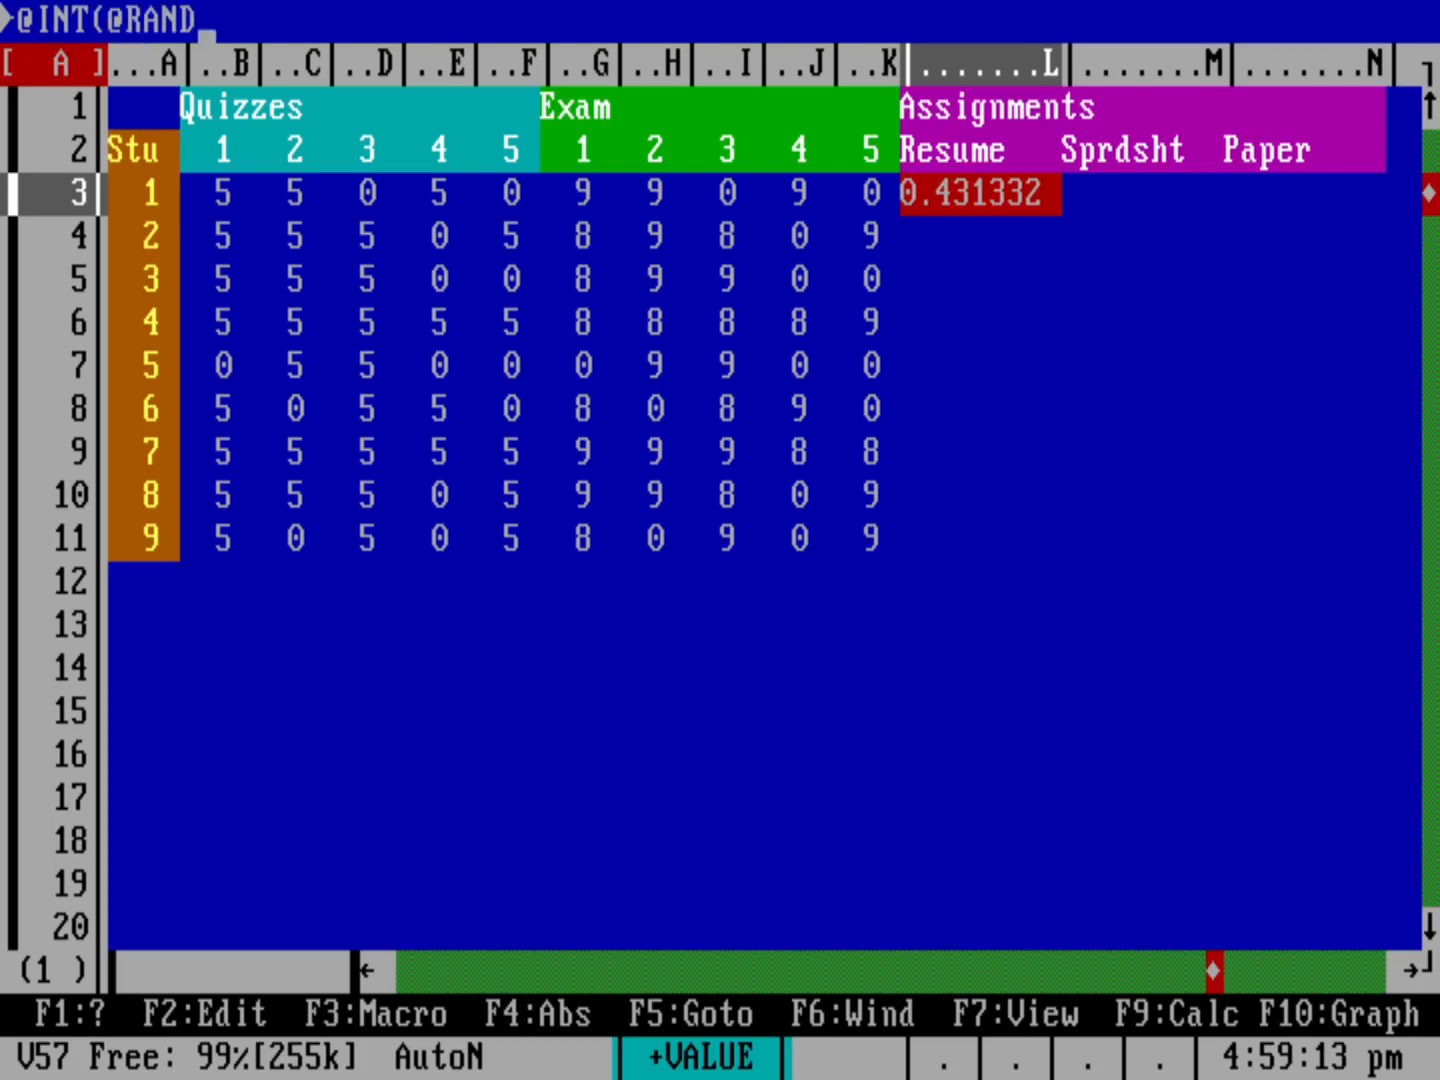
text(*20)
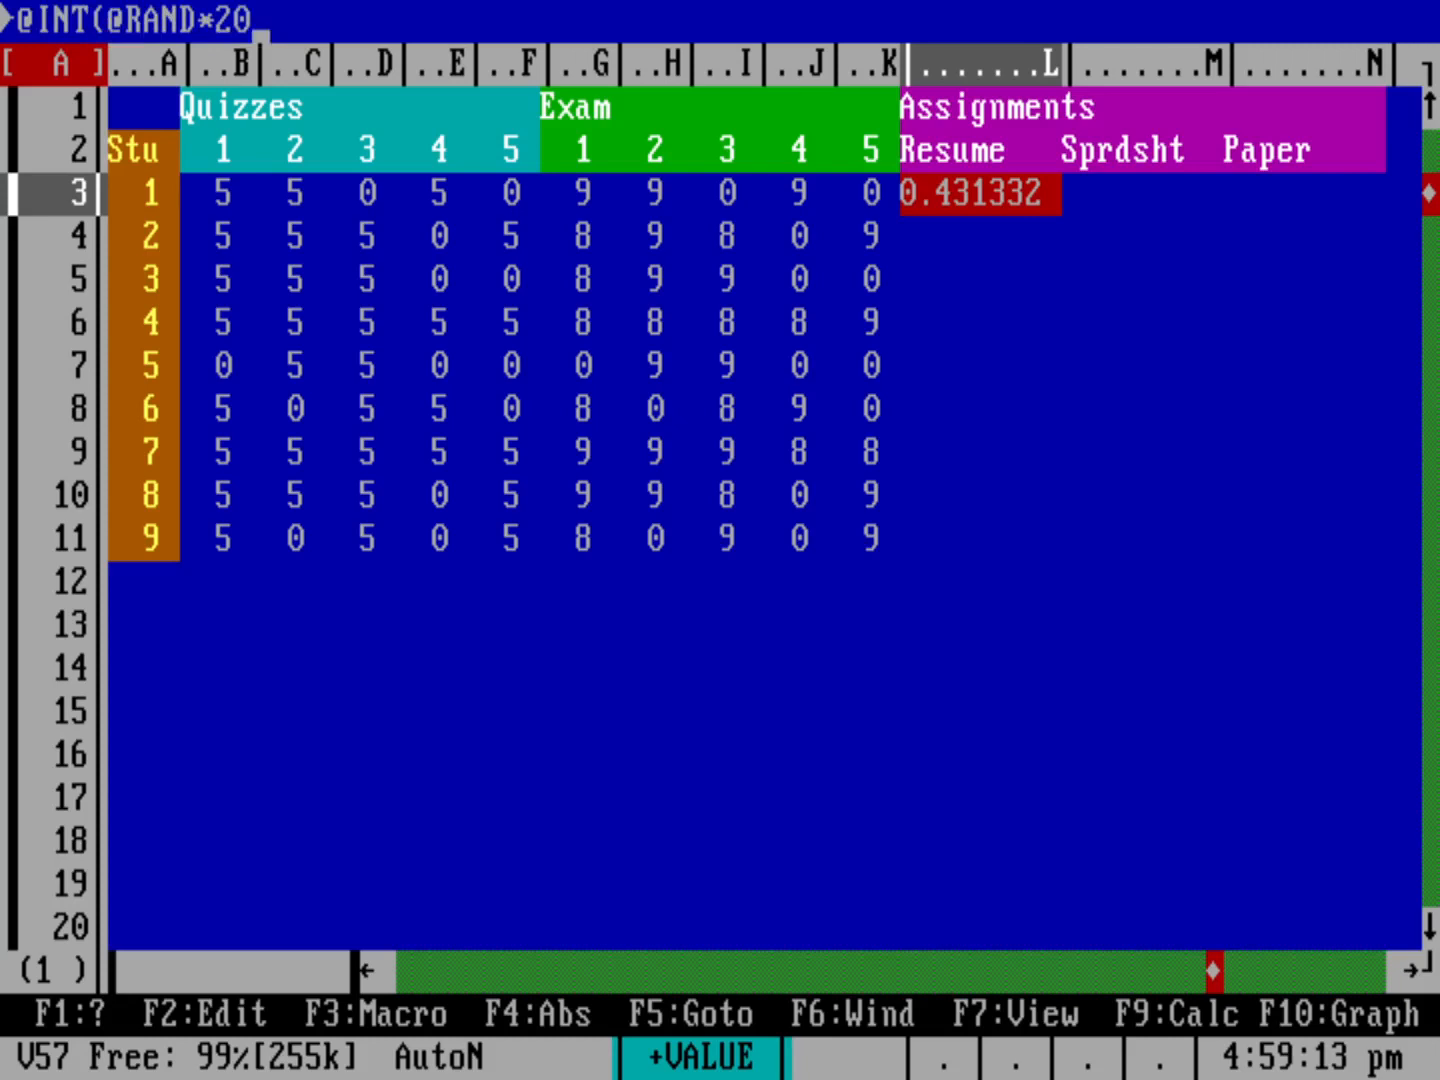
text()+80)
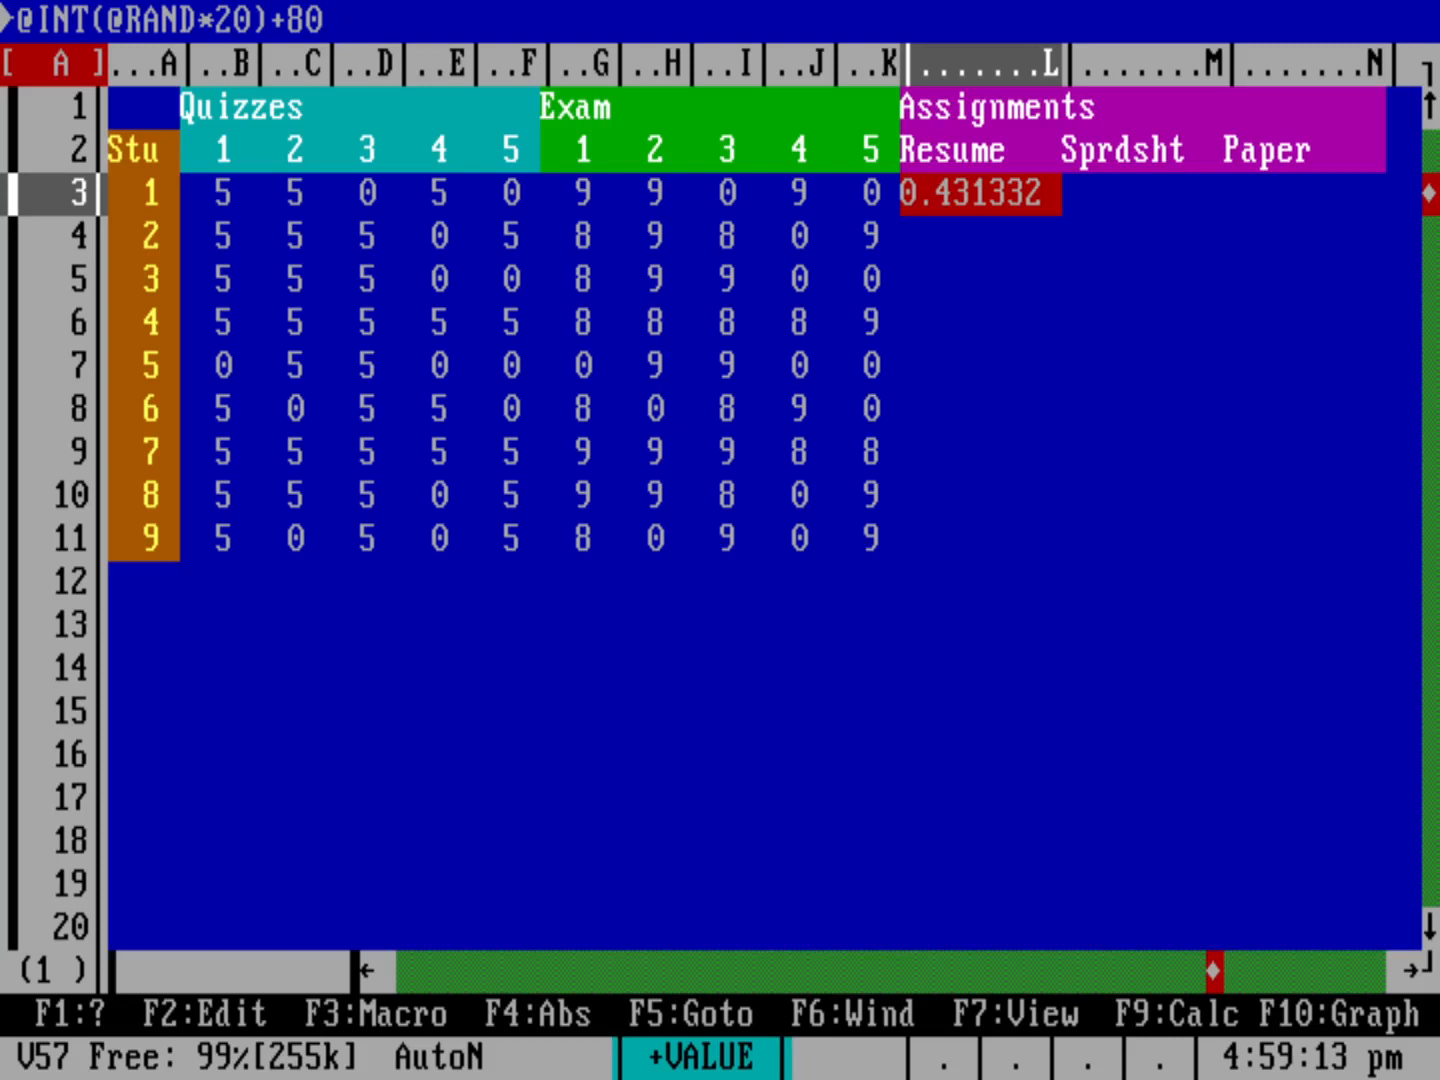
key(Return)
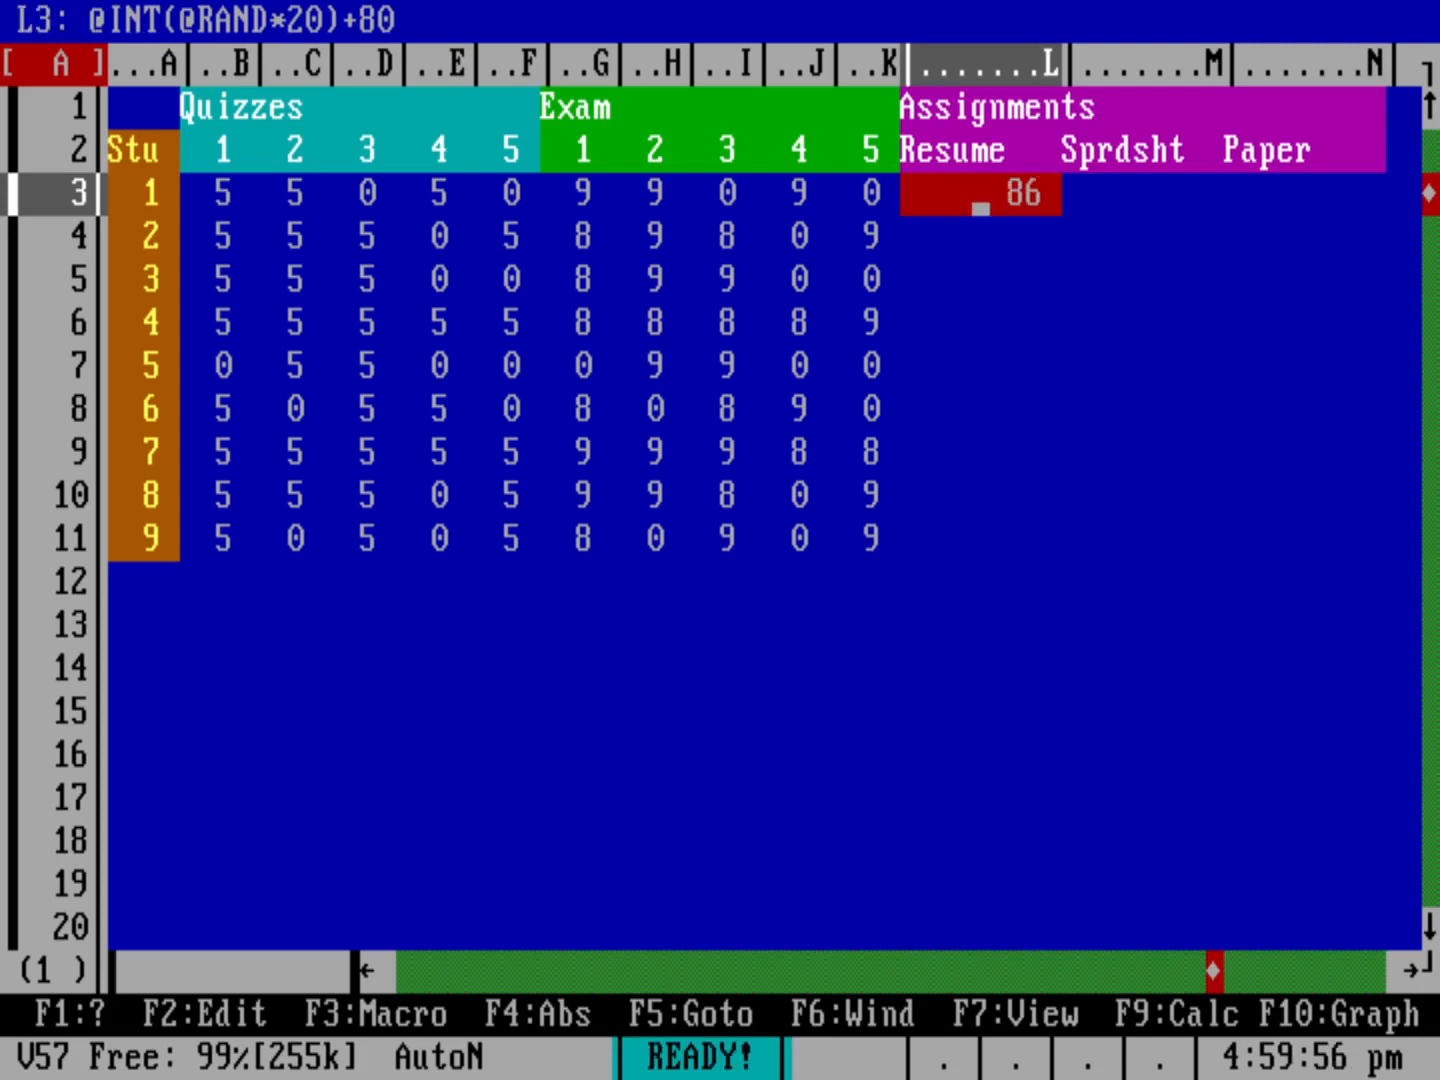
- Copy the Resume score formula from L3 to the other students' cells L4..L11
key(slash)
key(Down)
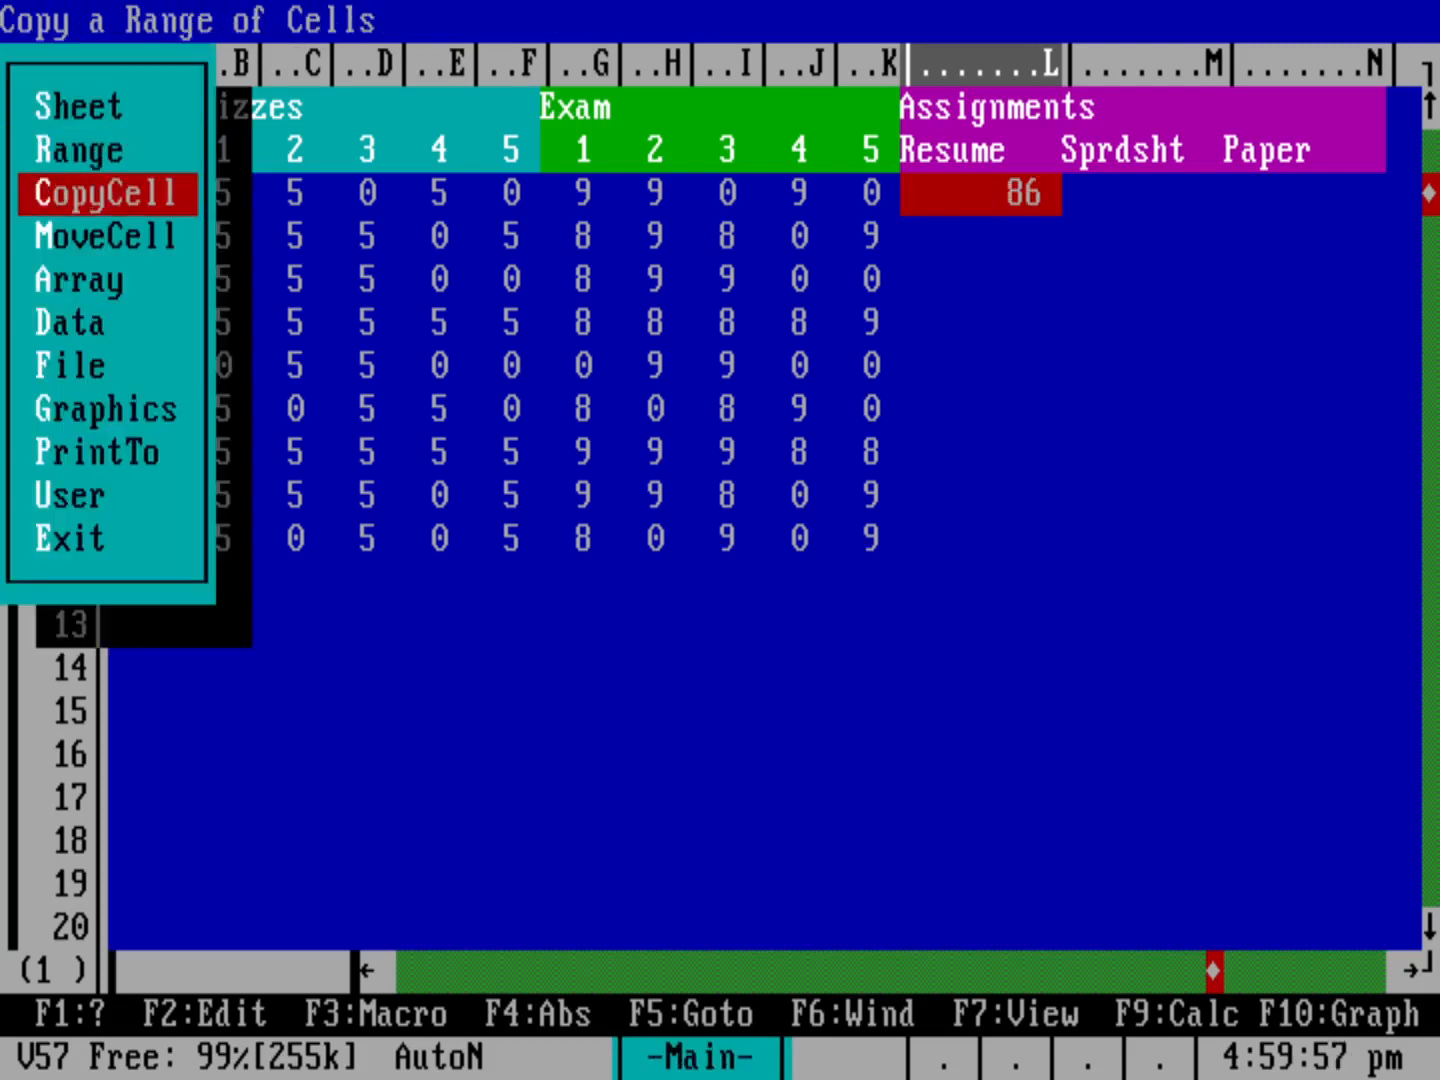
key(Return)
key(Return)
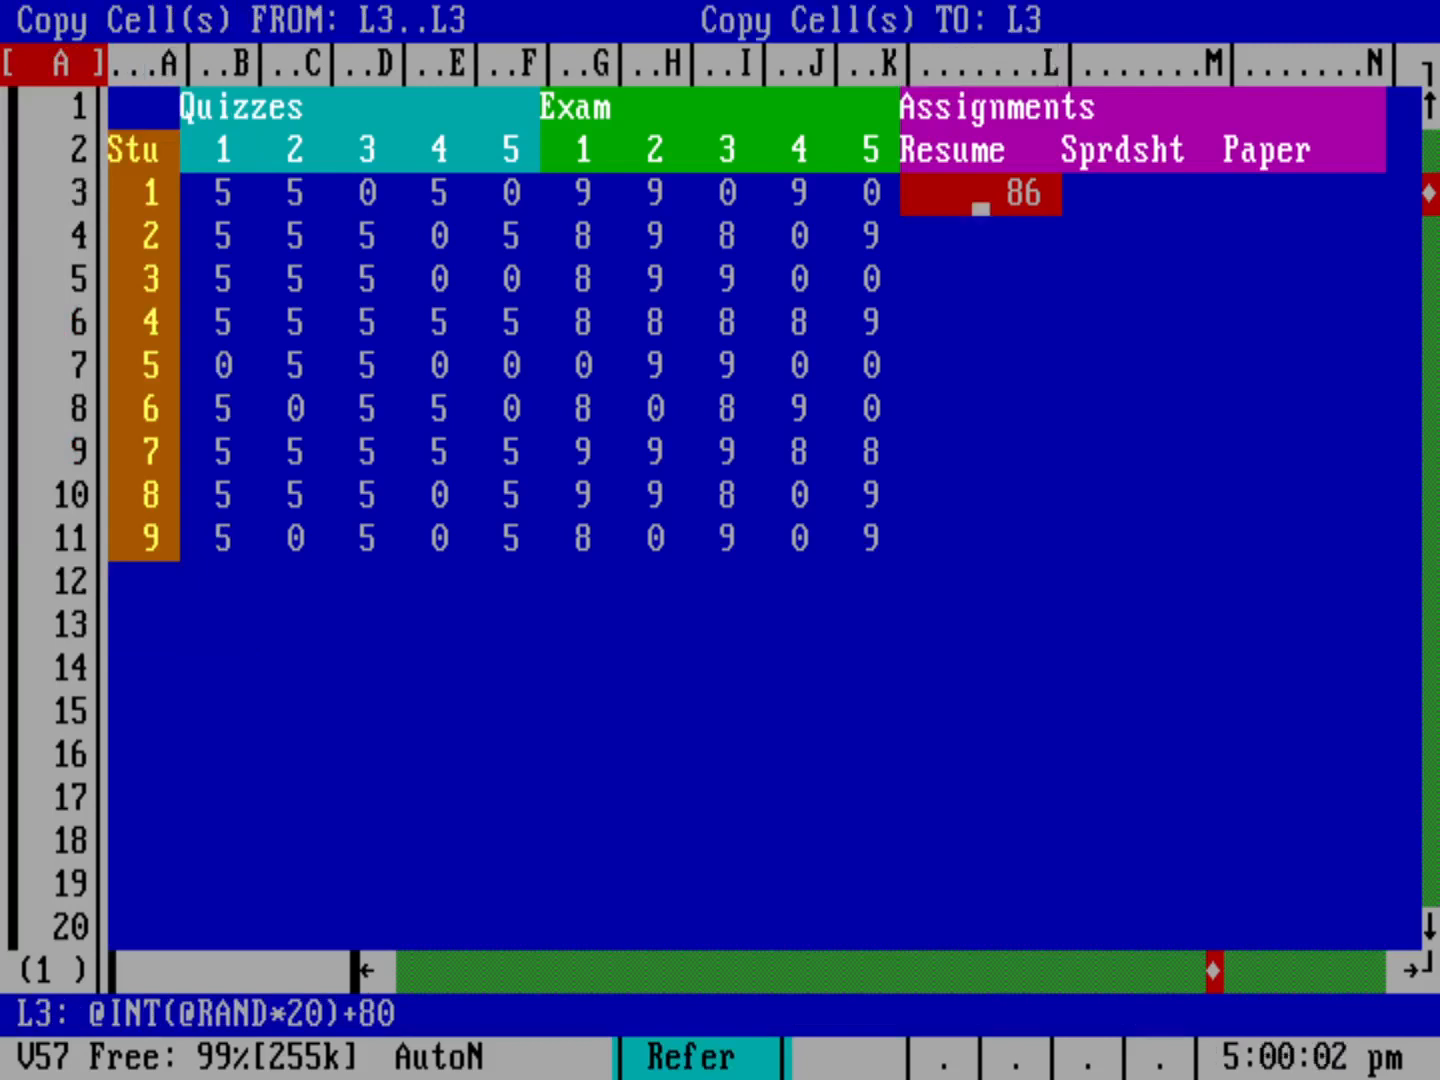
key(BackSpace)
text(4.)
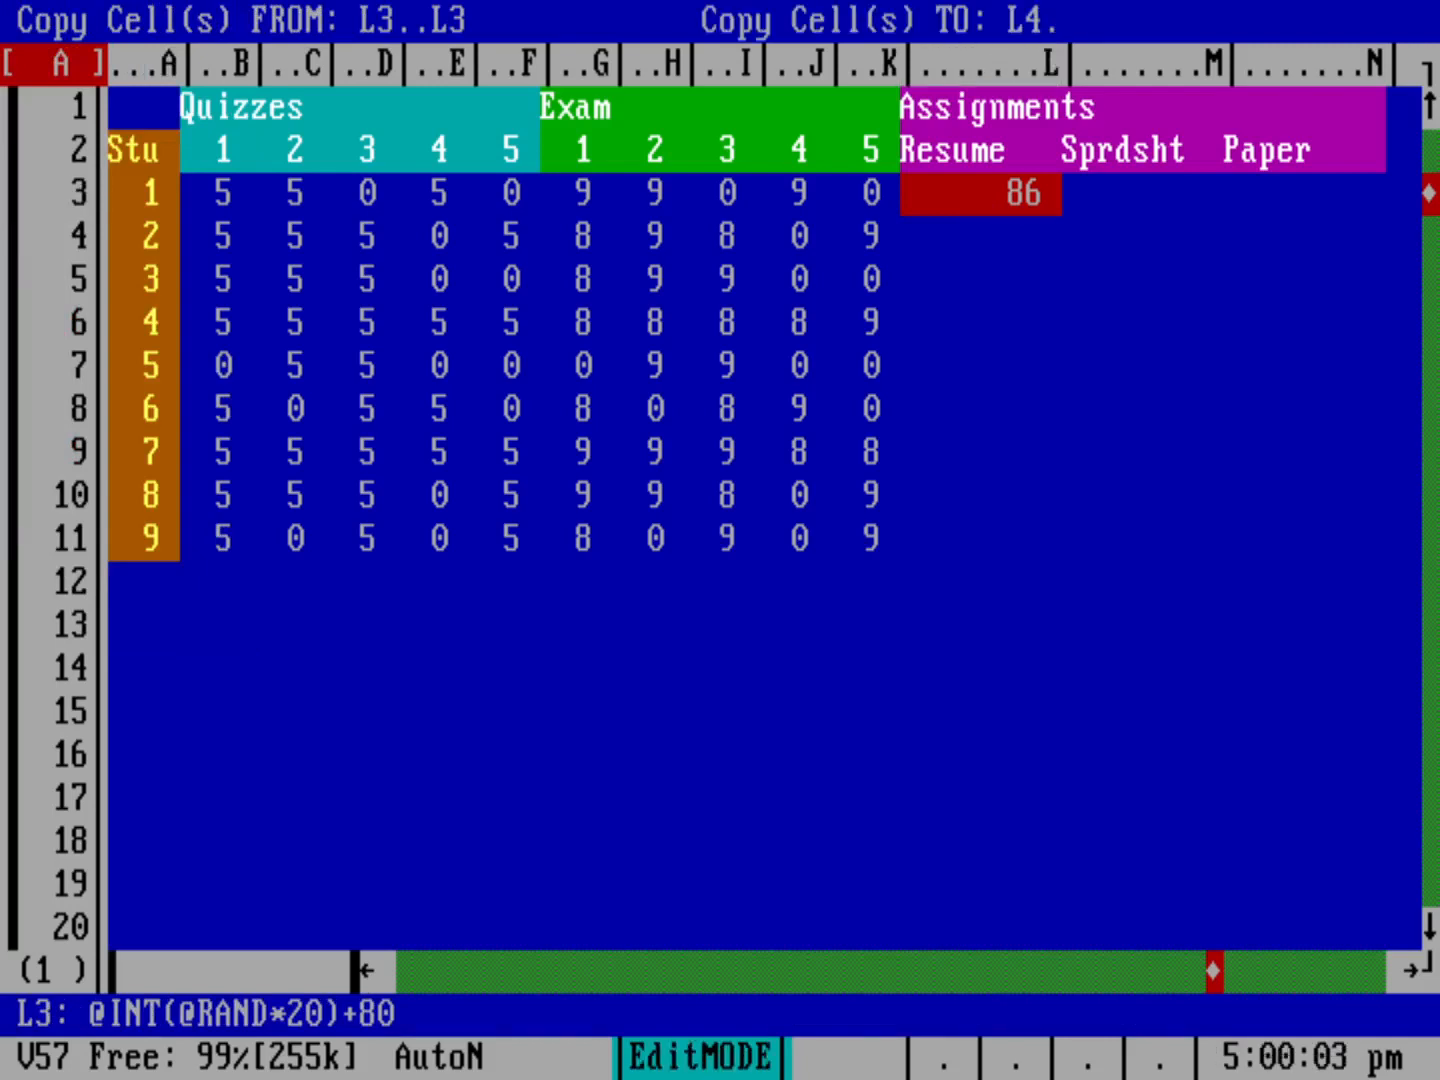
text(.L11)
key(Return)
- Copy the Resume formulas L3..L11 into the Sprdsht and Paper columns, range M3..N11
key(slash)
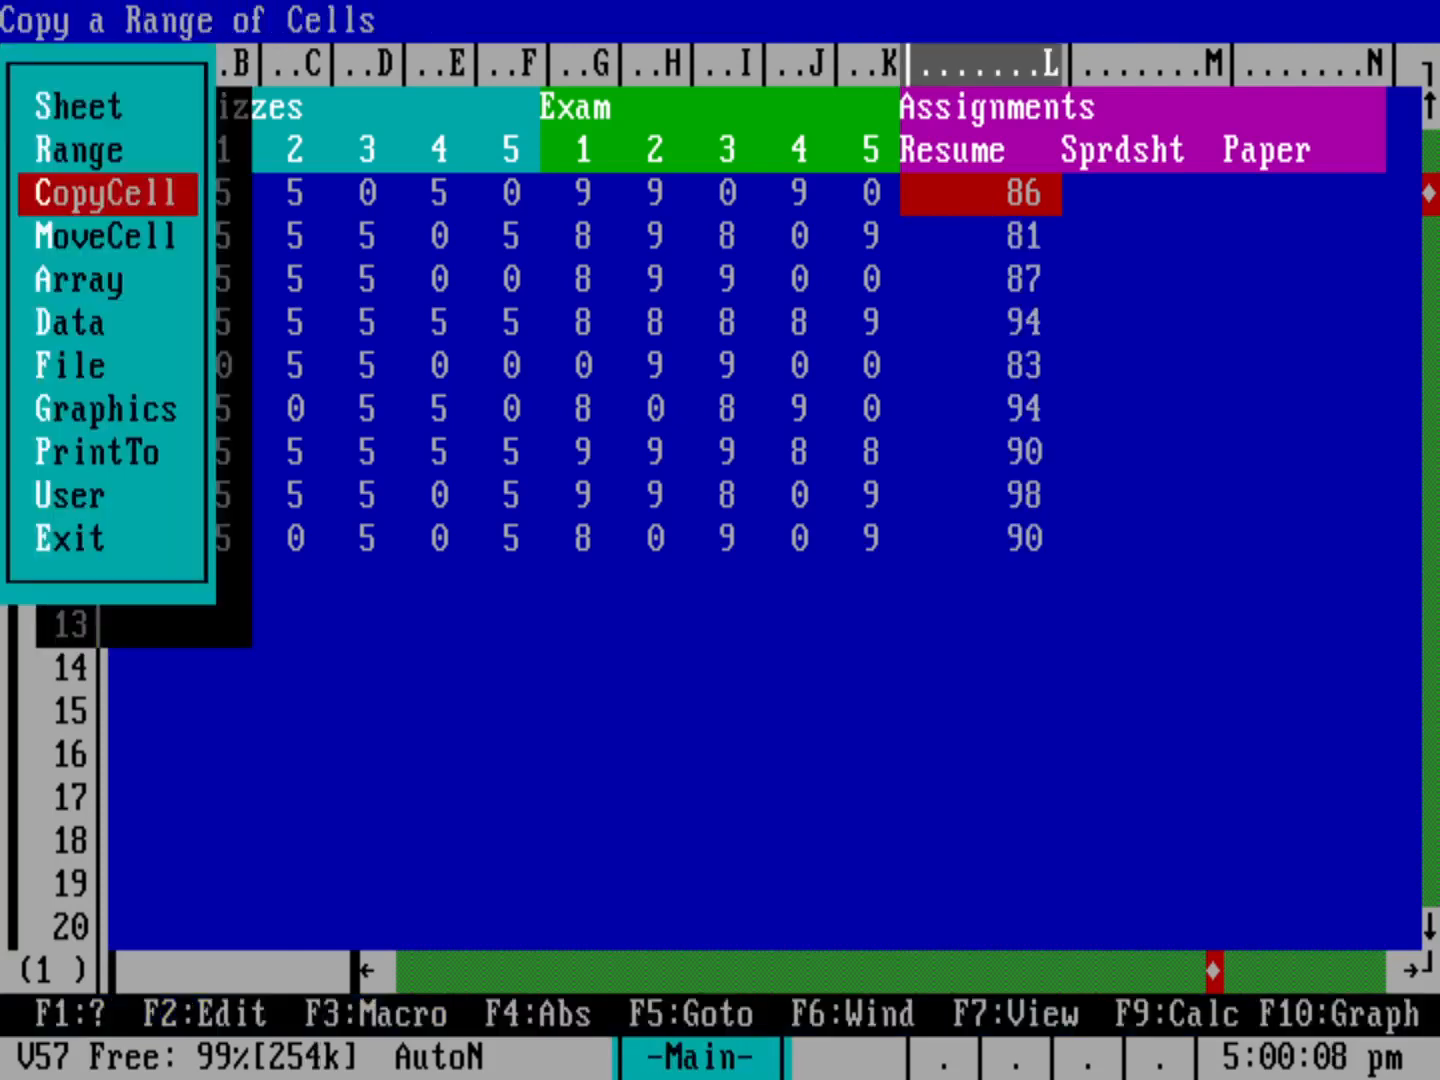
key(c)
key(Down)
key(Down)
key(Down)
key(Down)
key(Down)
key(Down)
key(Down)
key(Down)
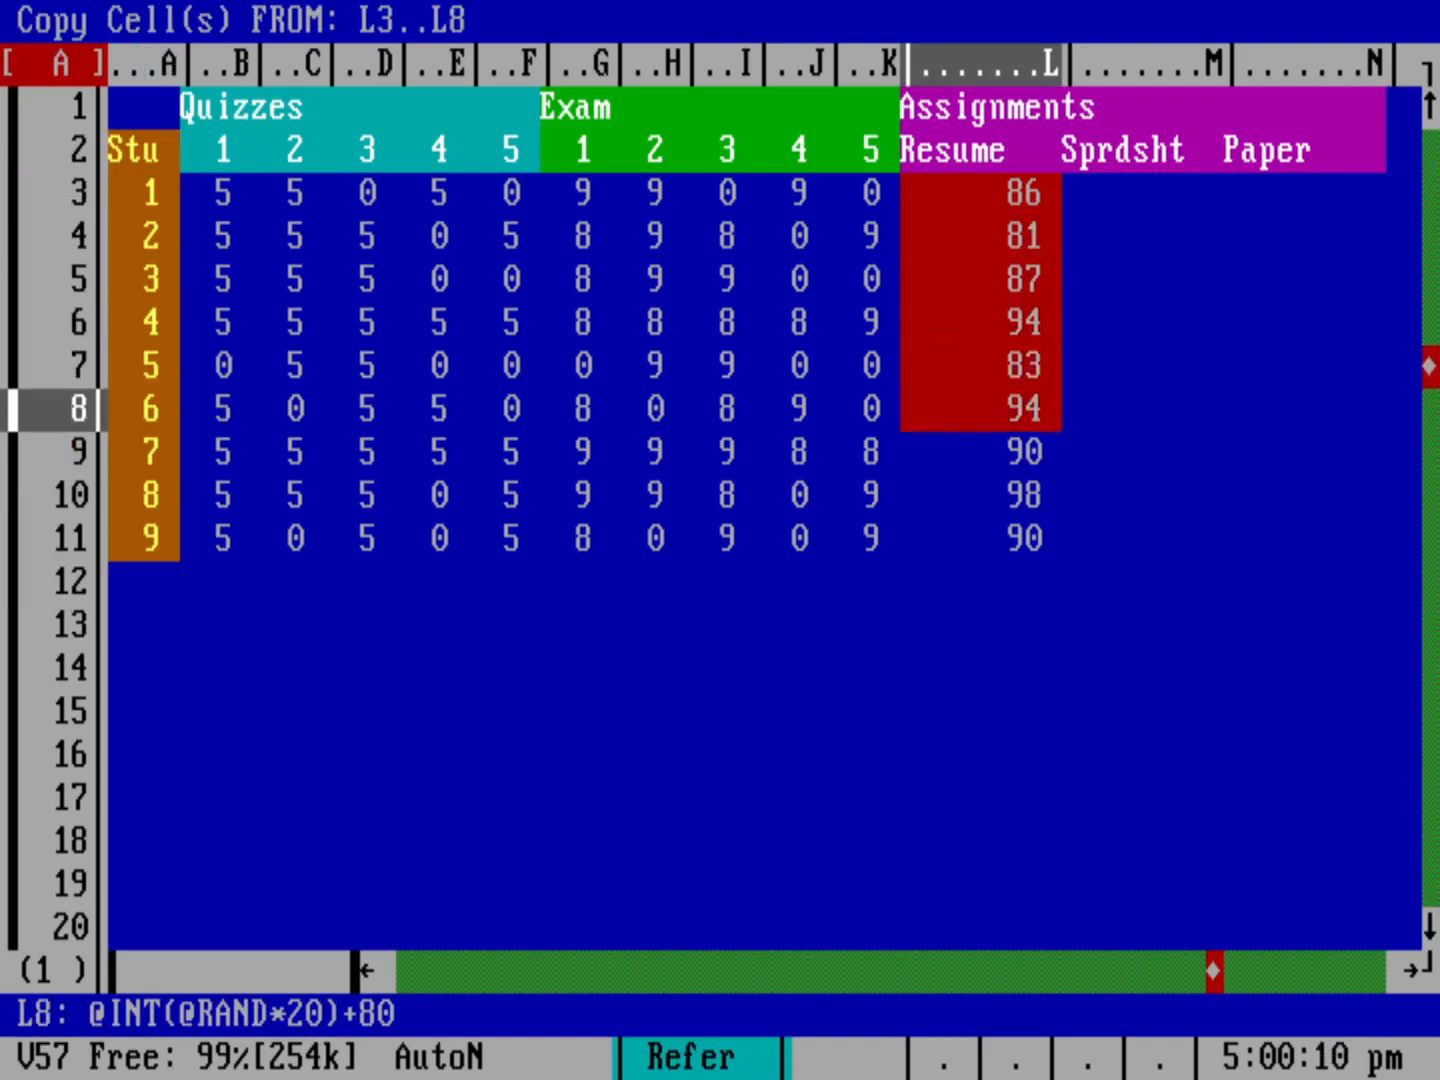
key(Return)
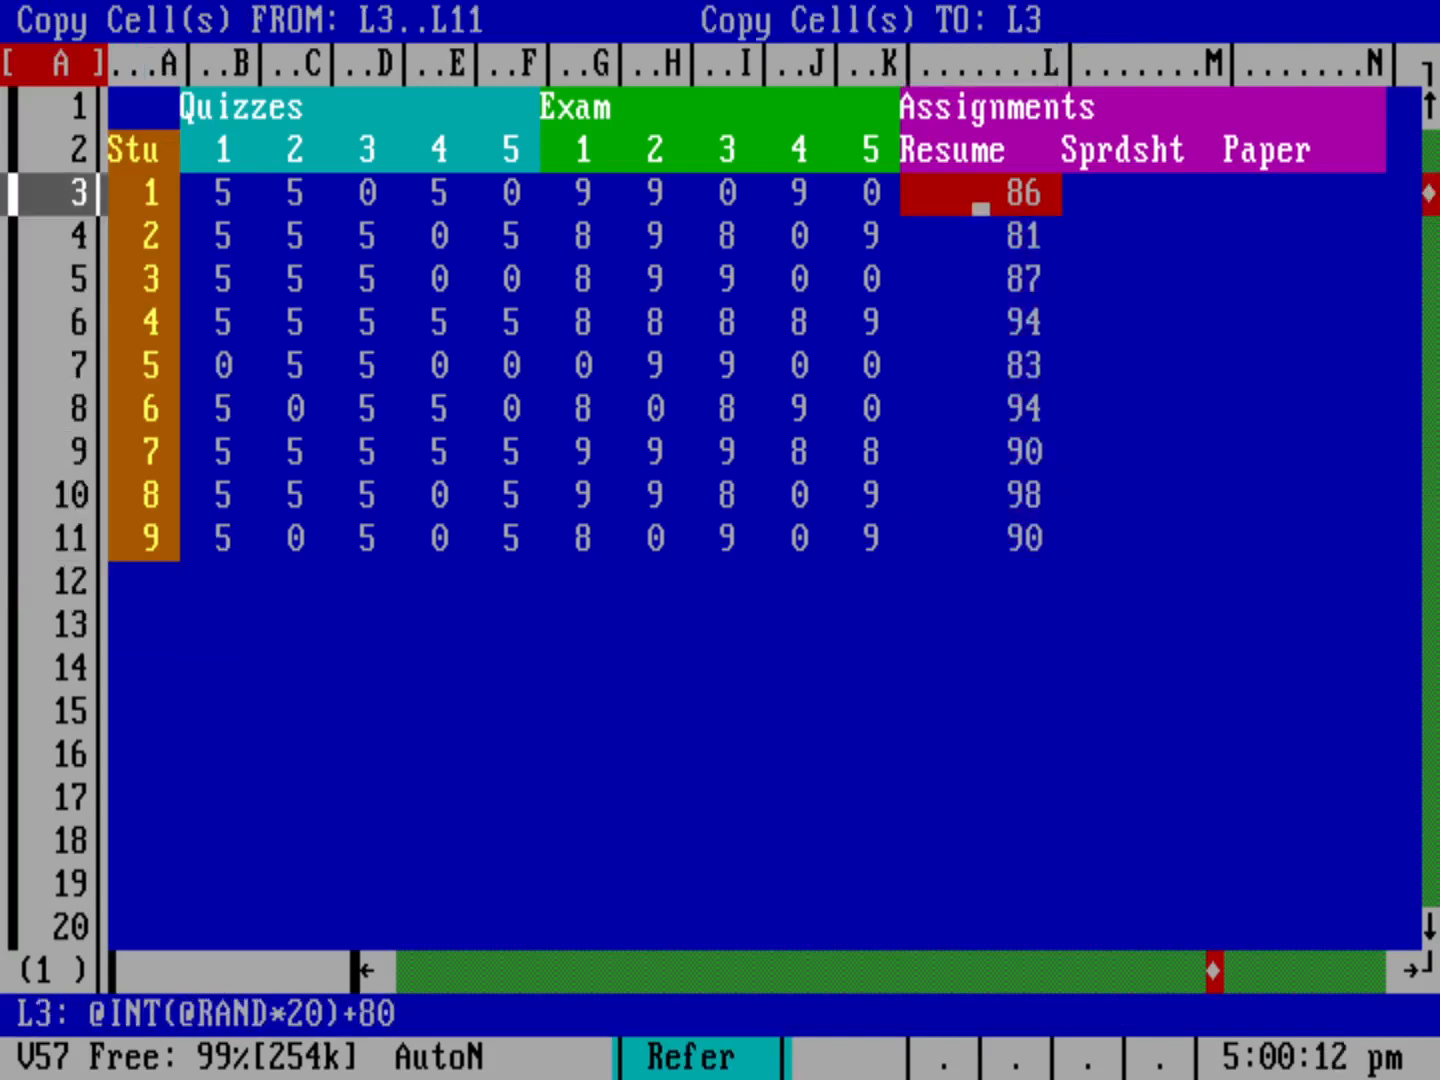
text(M3..)
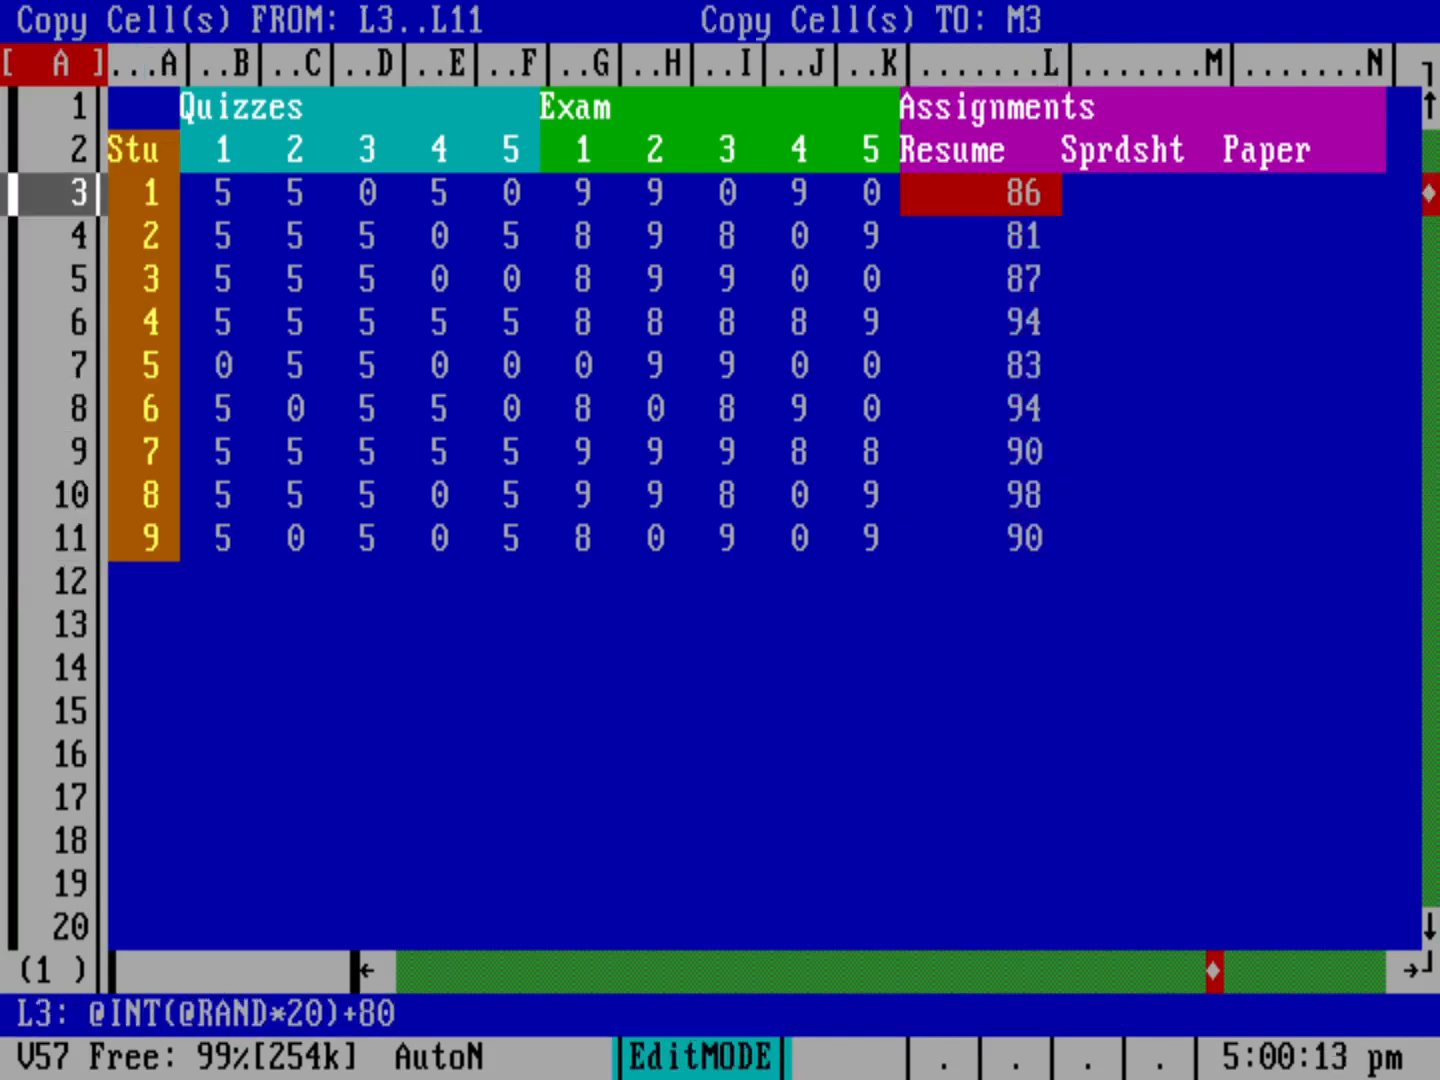
text(N11)
key(Return)
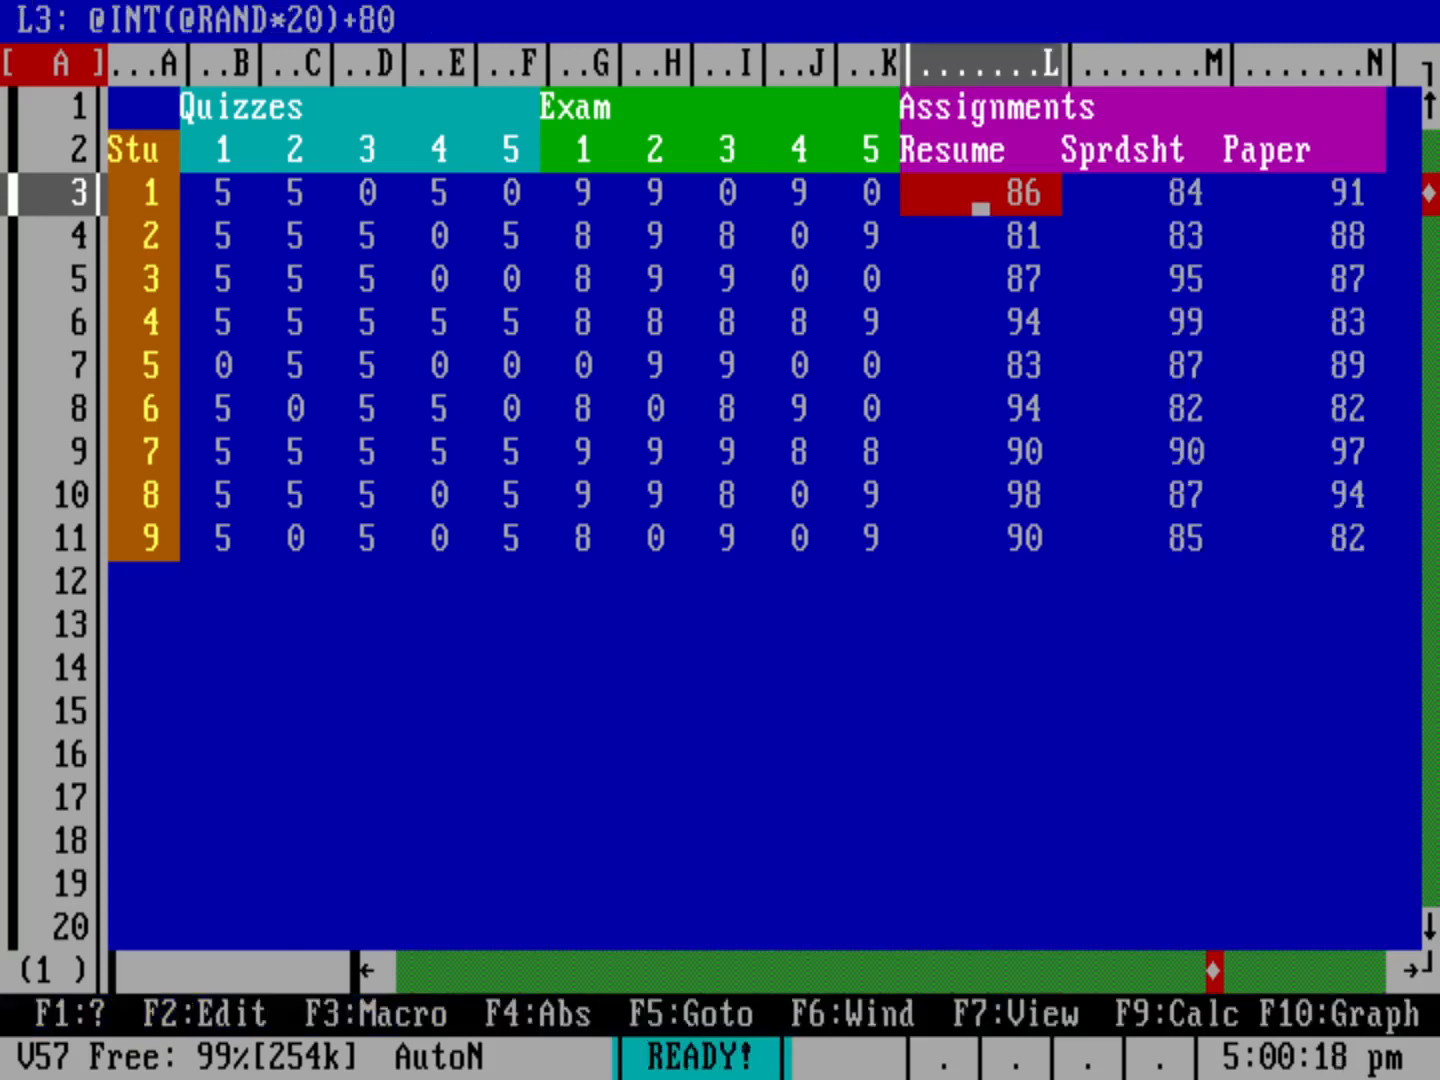
- Copy the assignment scores L3..N11 as fixed values to an output range starting at L12
key(Right)
key(Left)
key(slash)
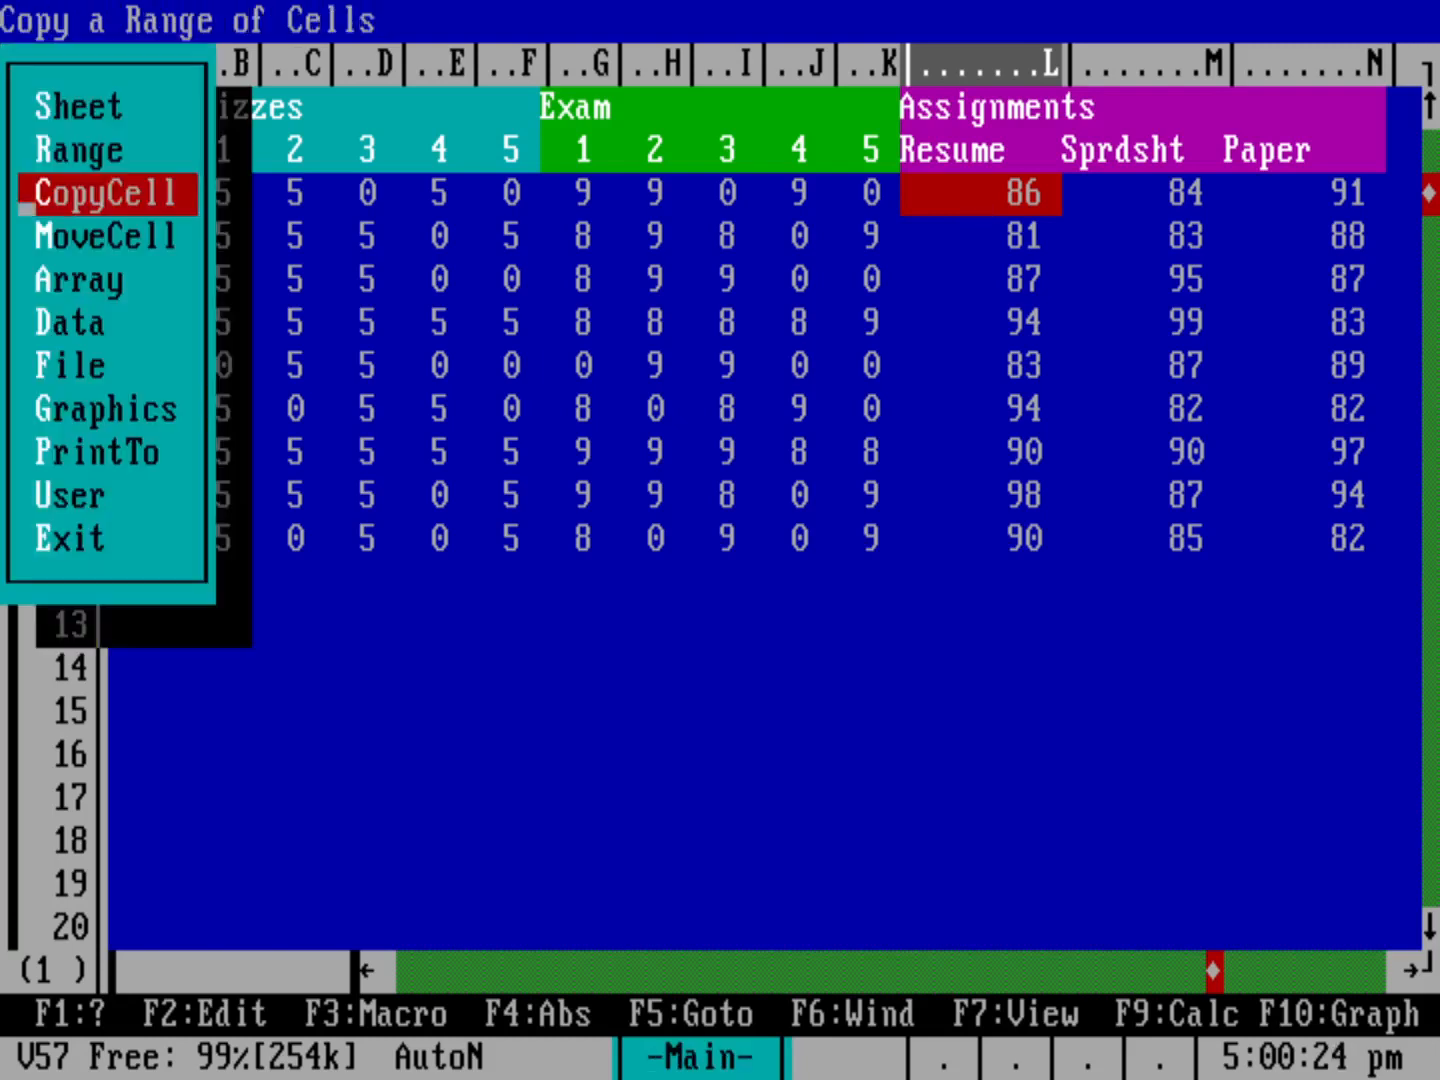
key(Up)
key(Return)
key(Up)
key(Up)
key(Up)
key(Up)
key(Up)
key(Up)
key(Up)
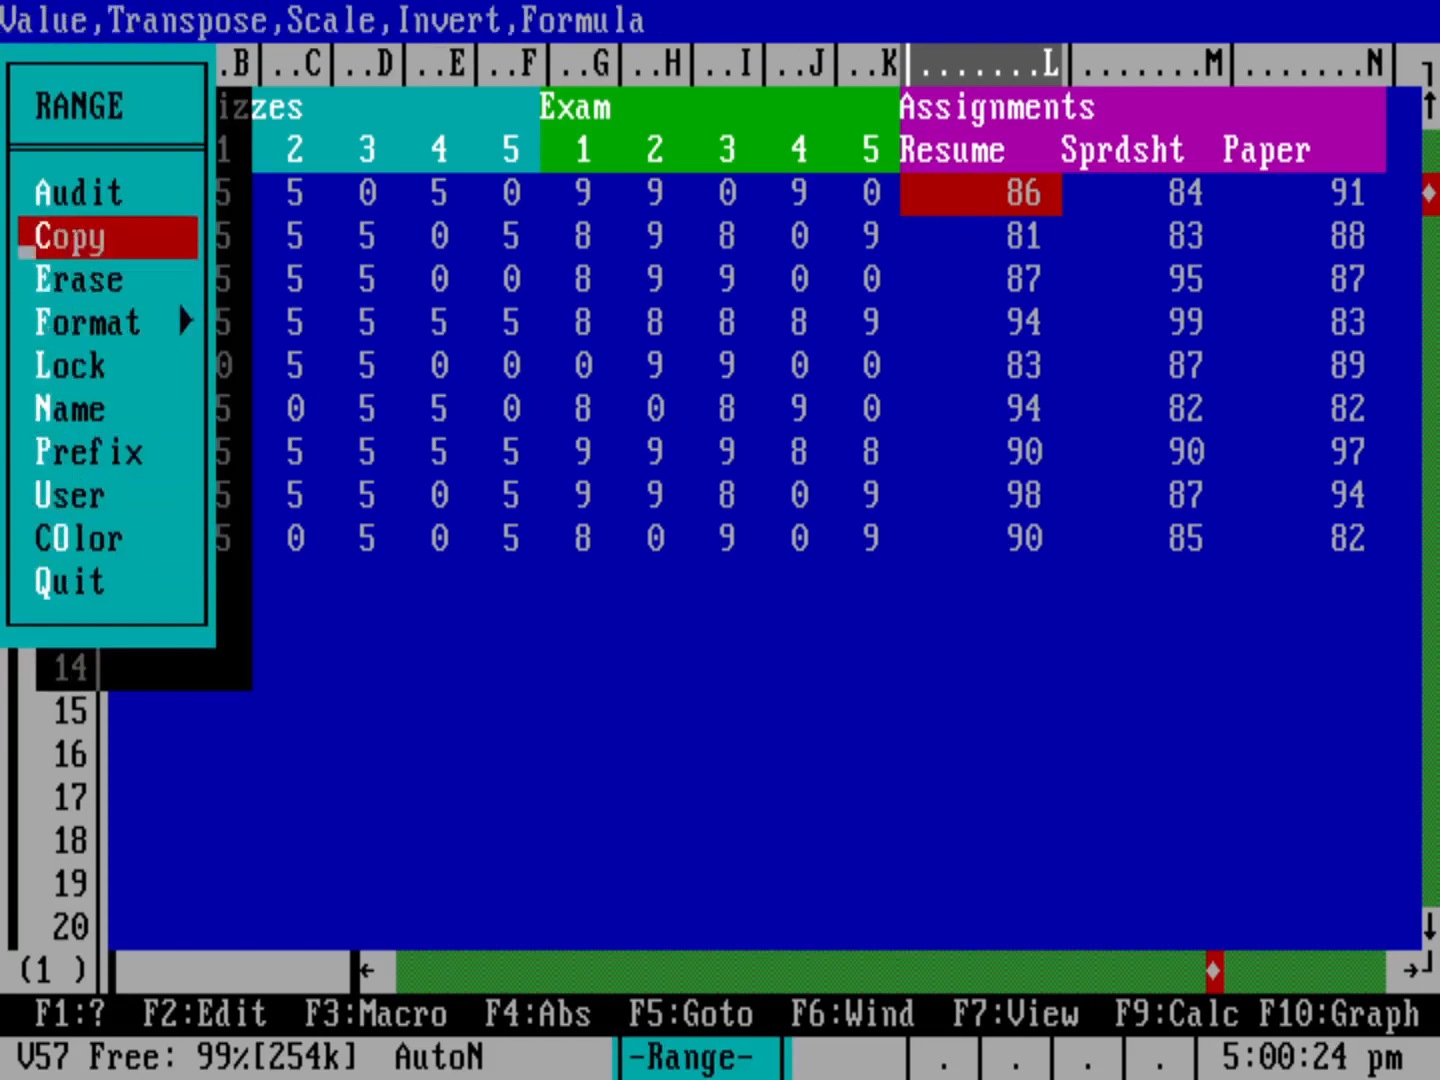
key(Return)
key(Return)
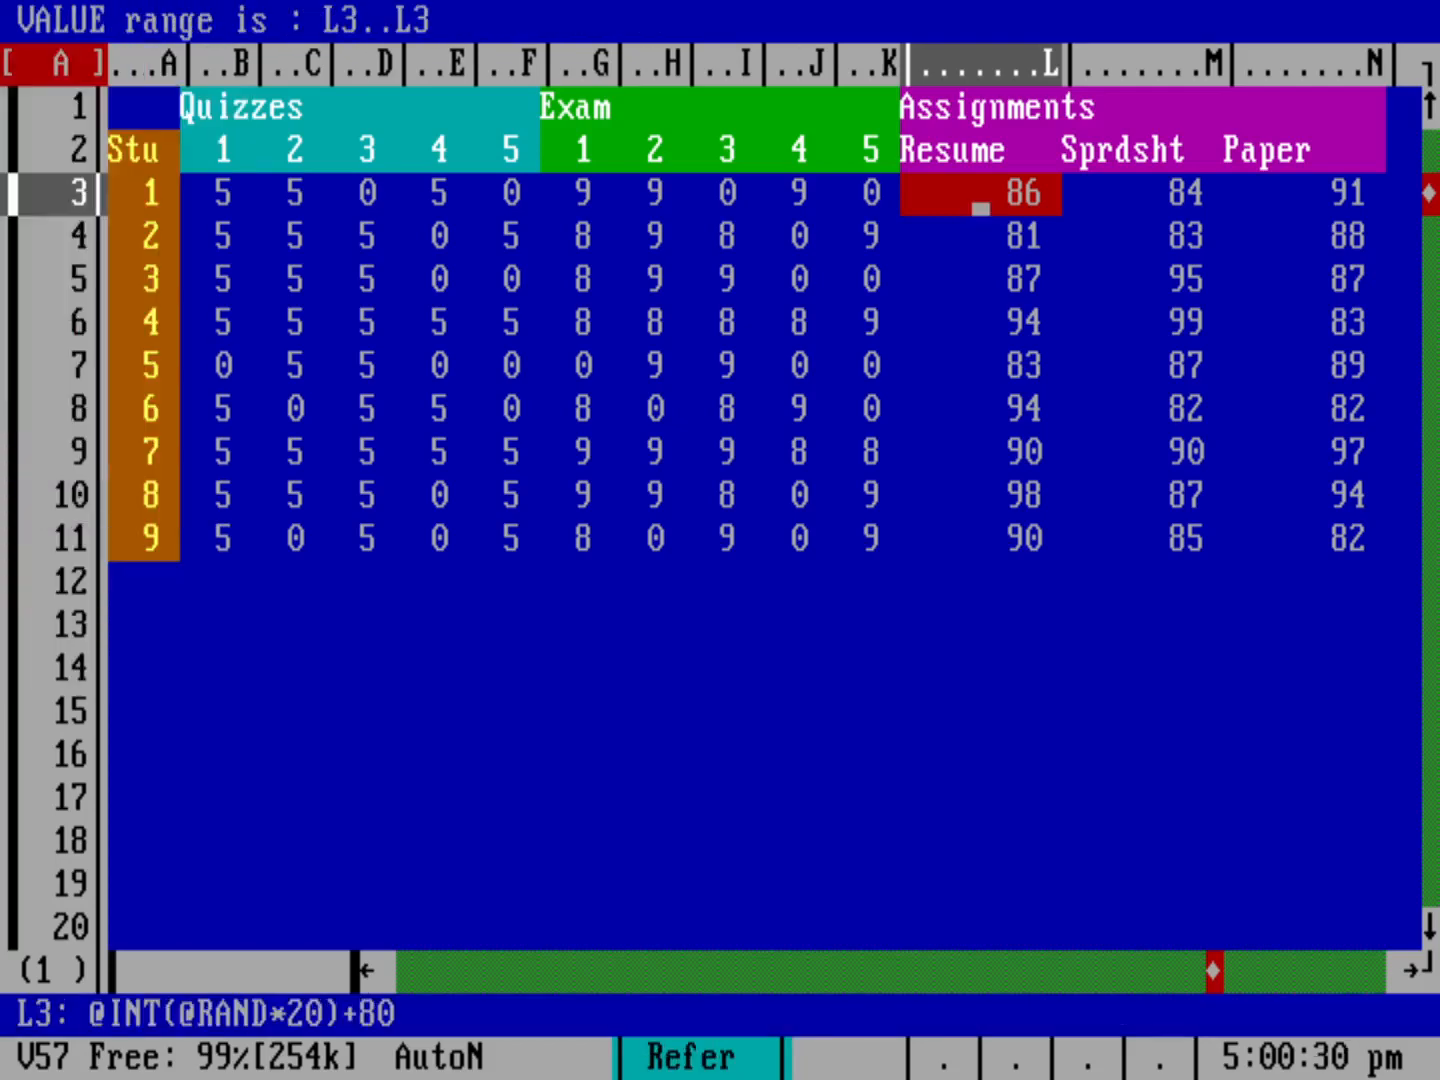
key(Right)
key(Right)
key(Right)
key(Left)
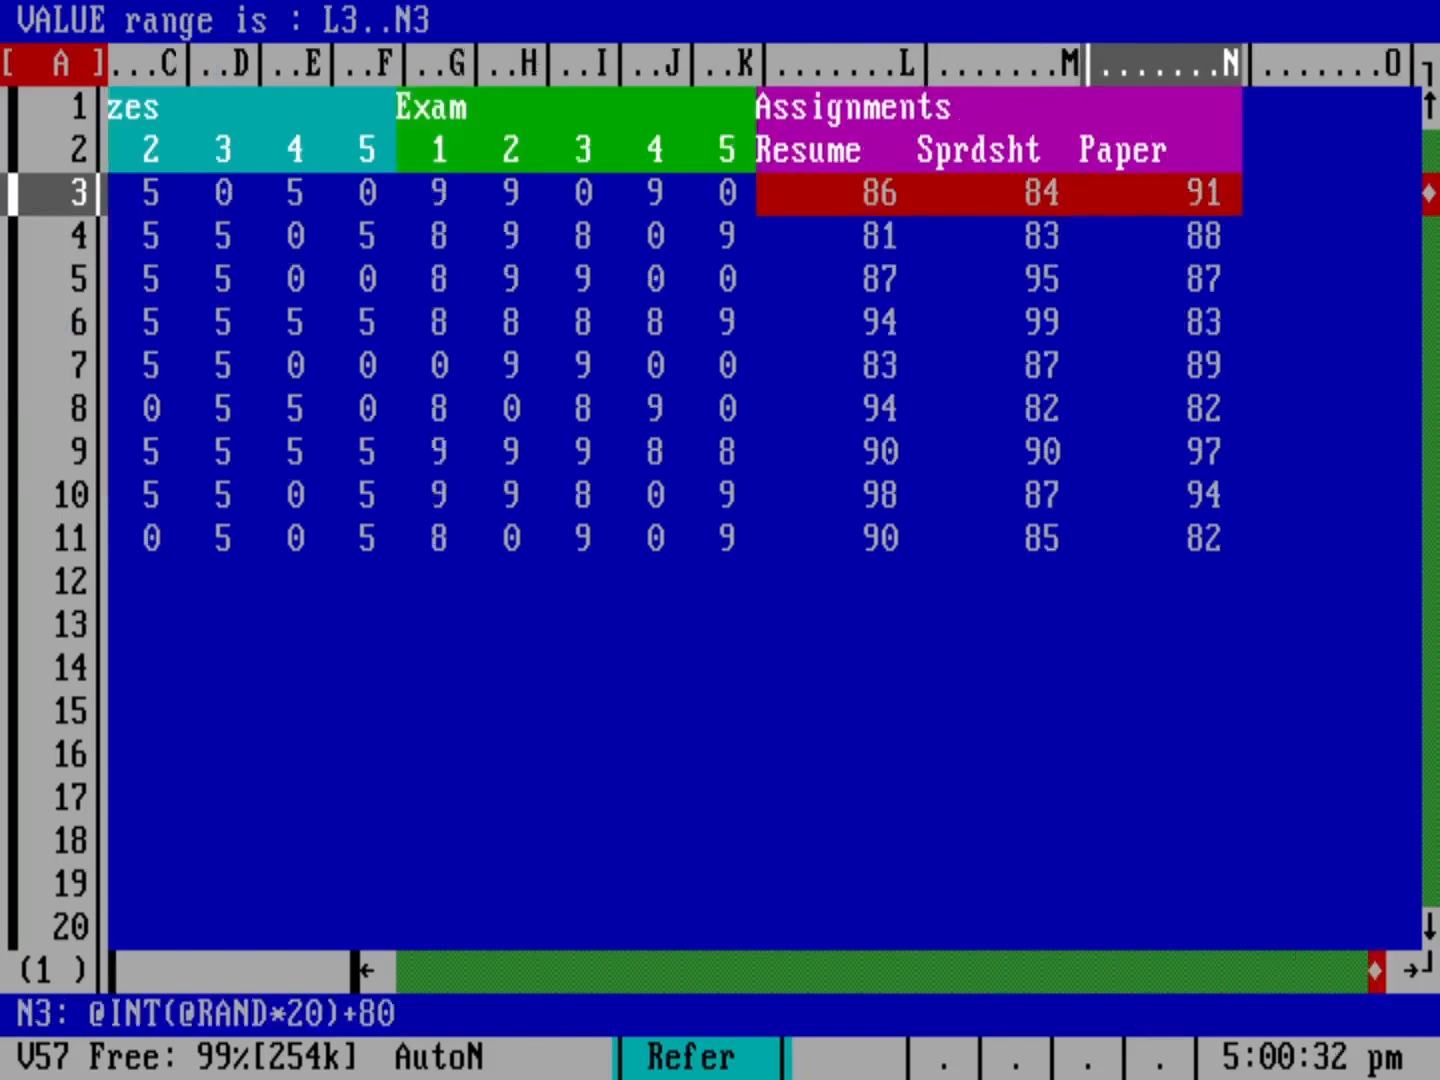
key(Down)
key(Down)
key(Down)
key(Down)
key(Down)
key(Down)
key(Down)
key(Down)
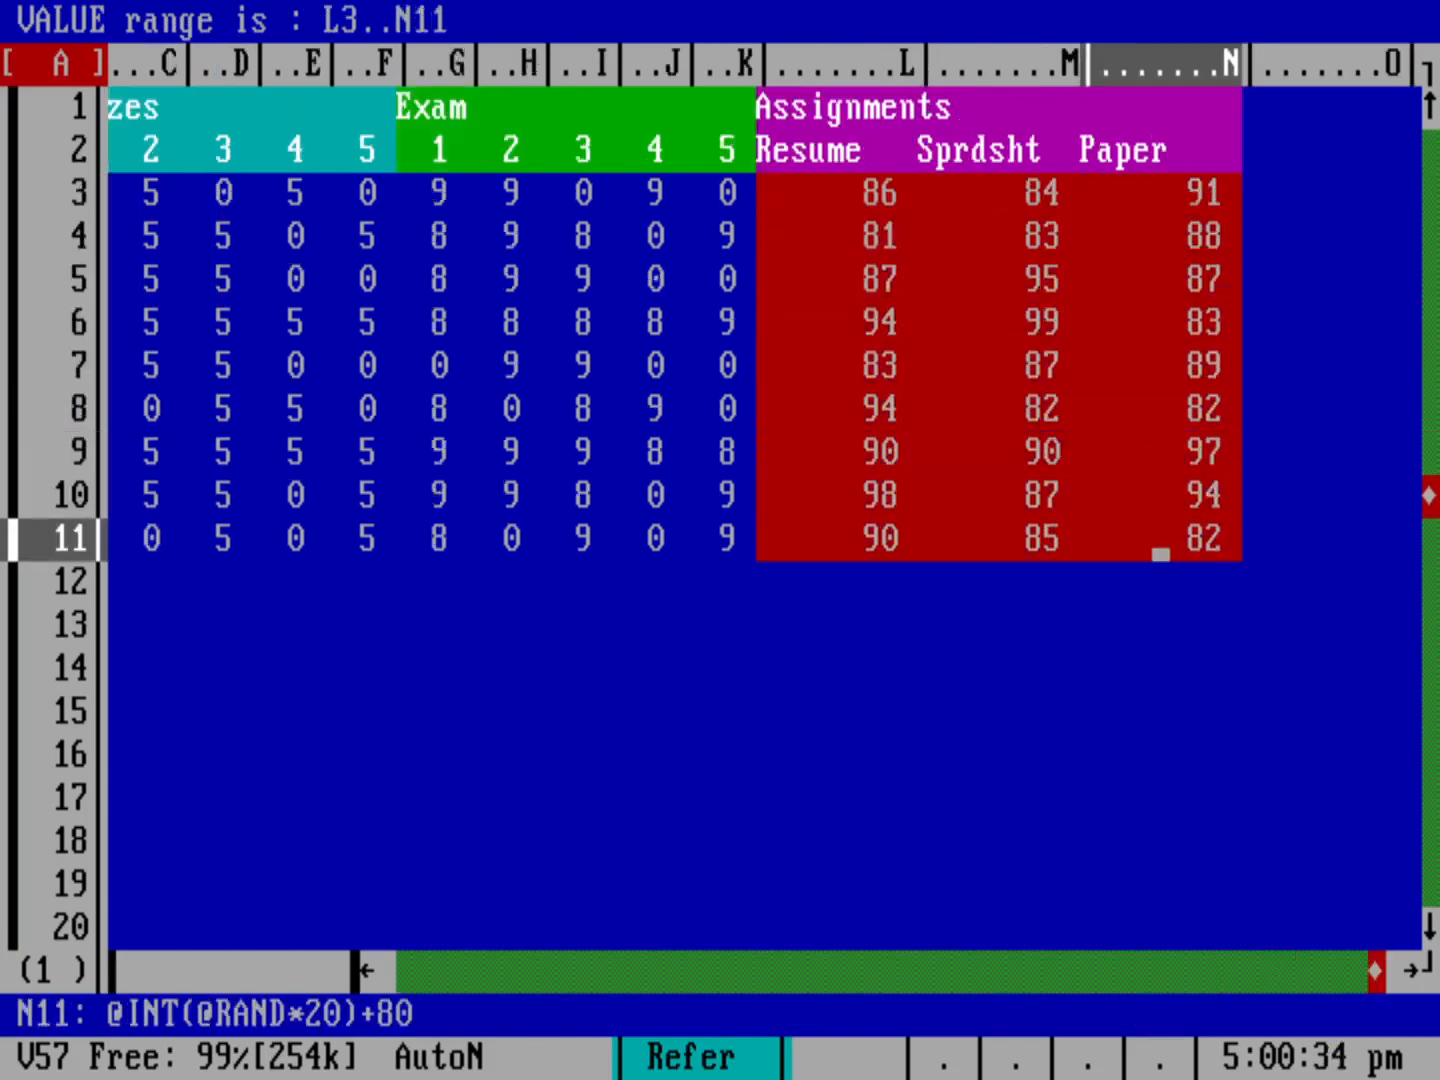
key(Return)
key(Down)
key(Down)
key(Down)
key(Down)
key(Down)
key(Down)
key(Down)
key(Down)
key(Down)
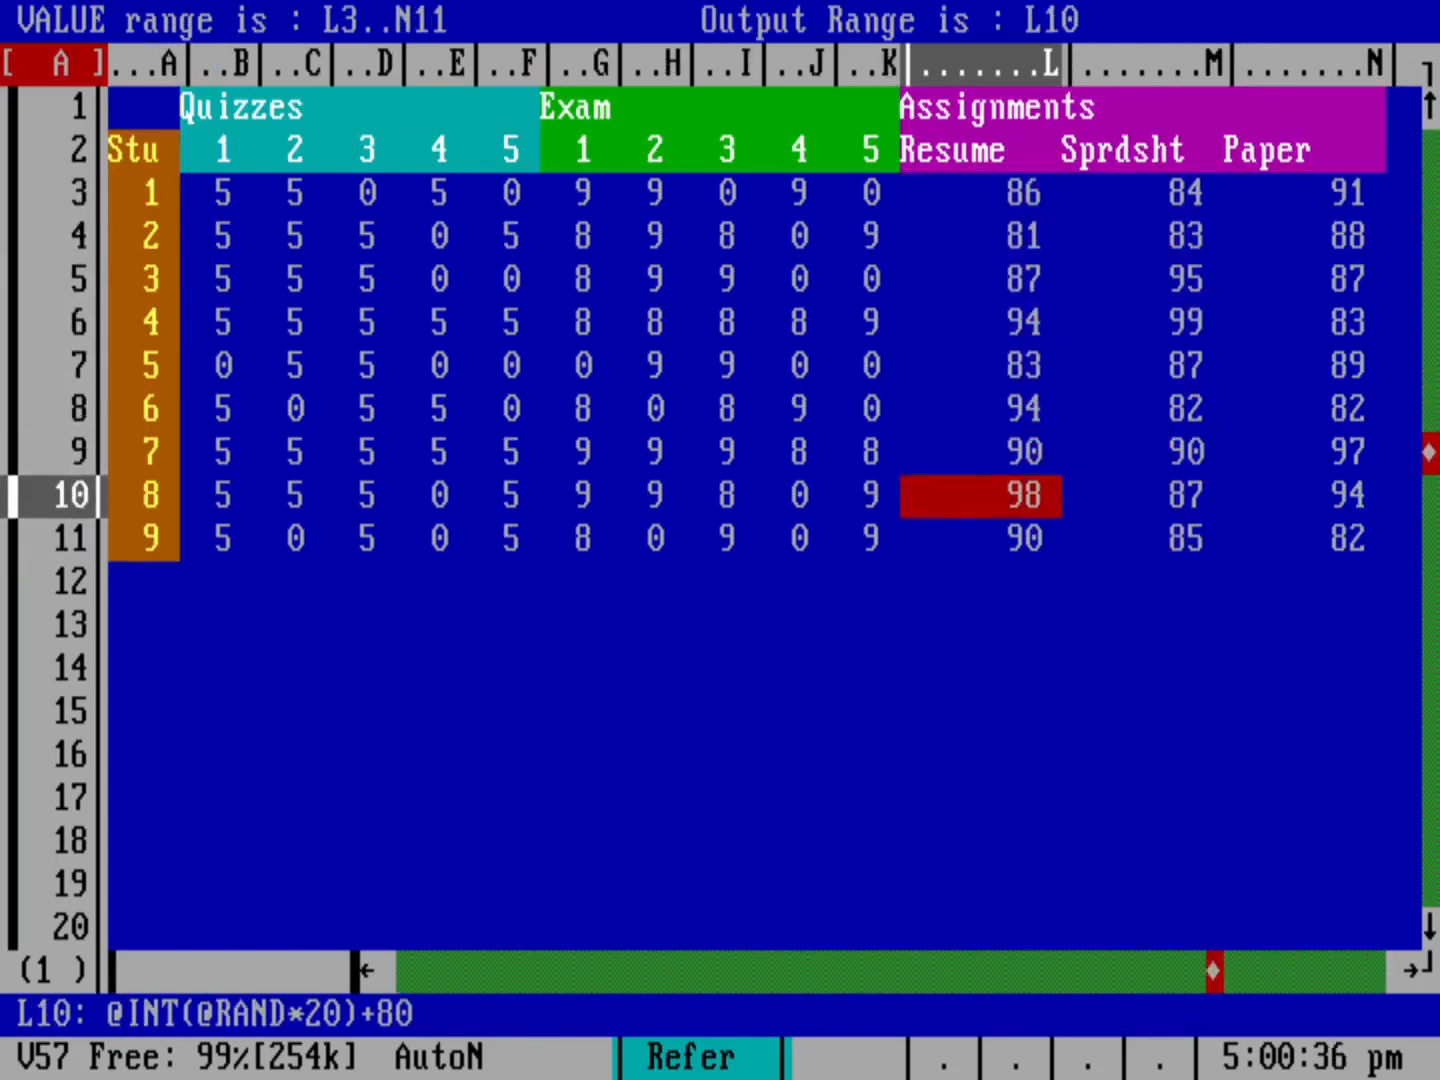
key(Return)
- Inspect the cell contents down column L from L4 to L12, comparing the formulas with the copied values
click(981, 250)
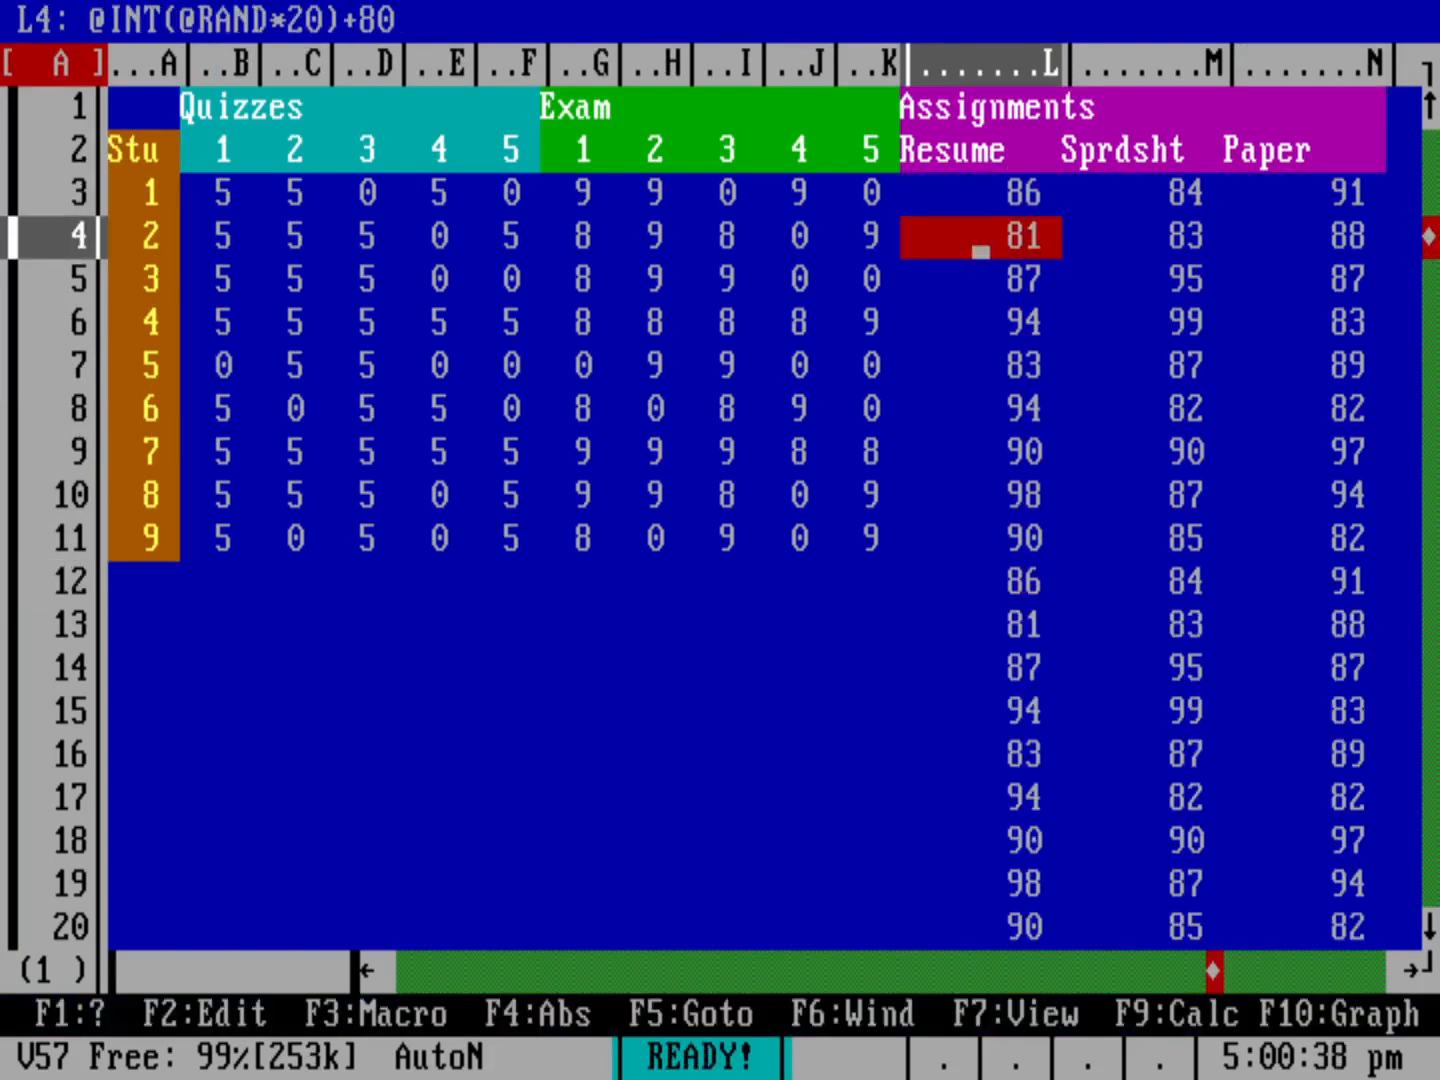
click(978, 293)
click(976, 337)
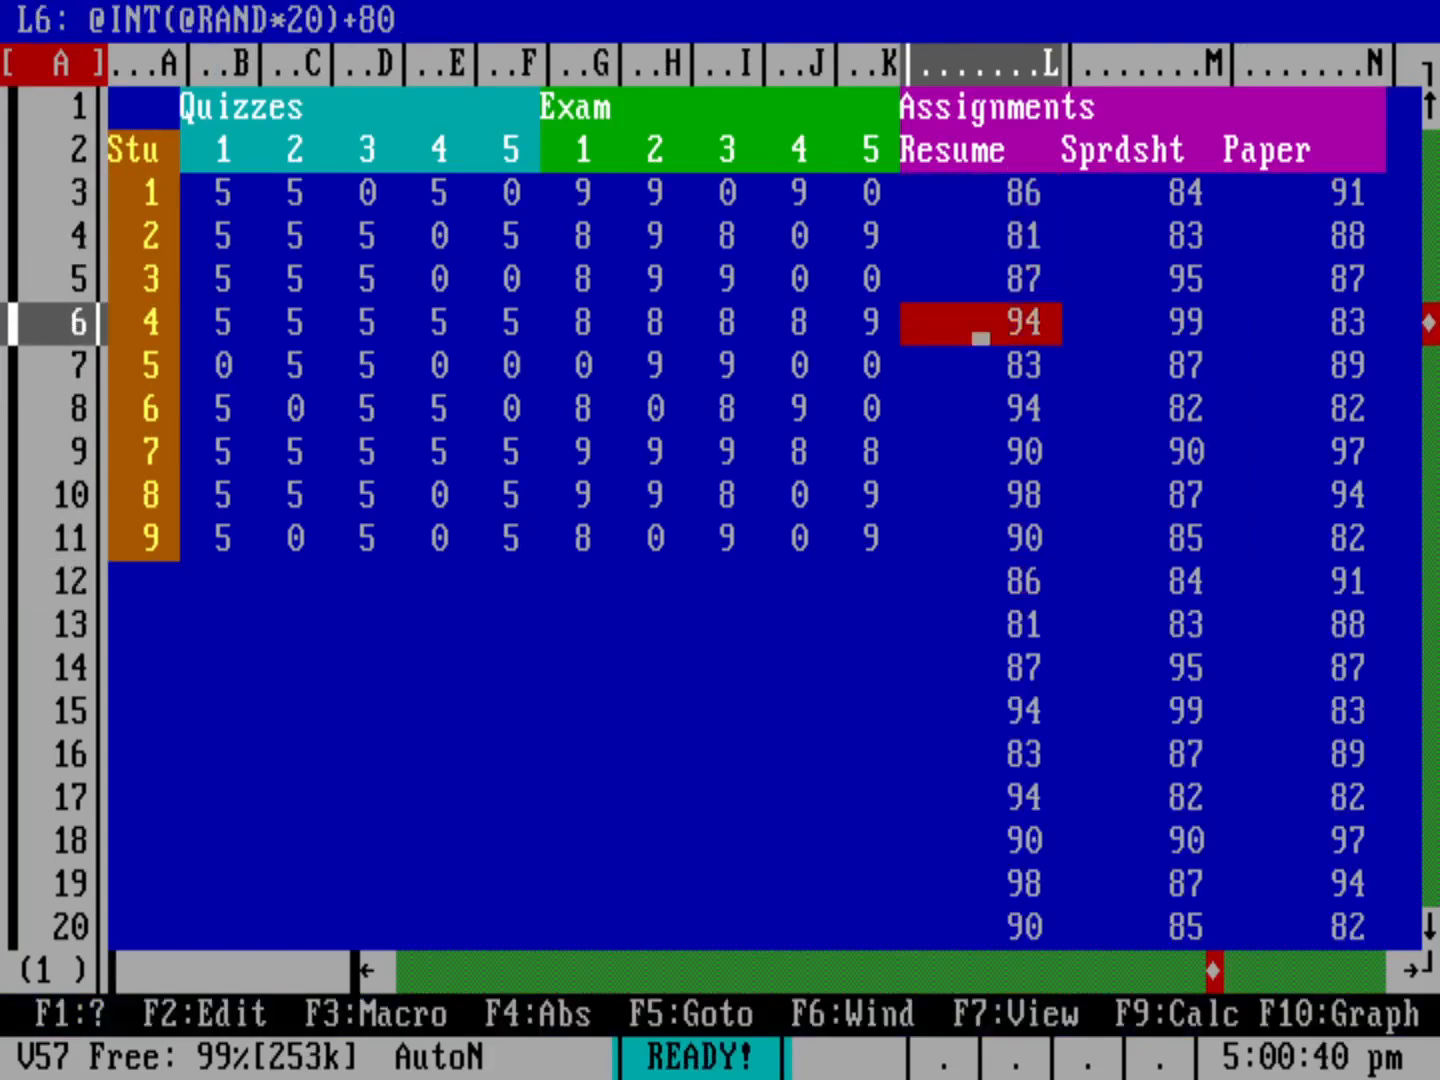
click(978, 382)
click(979, 424)
click(980, 465)
click(981, 511)
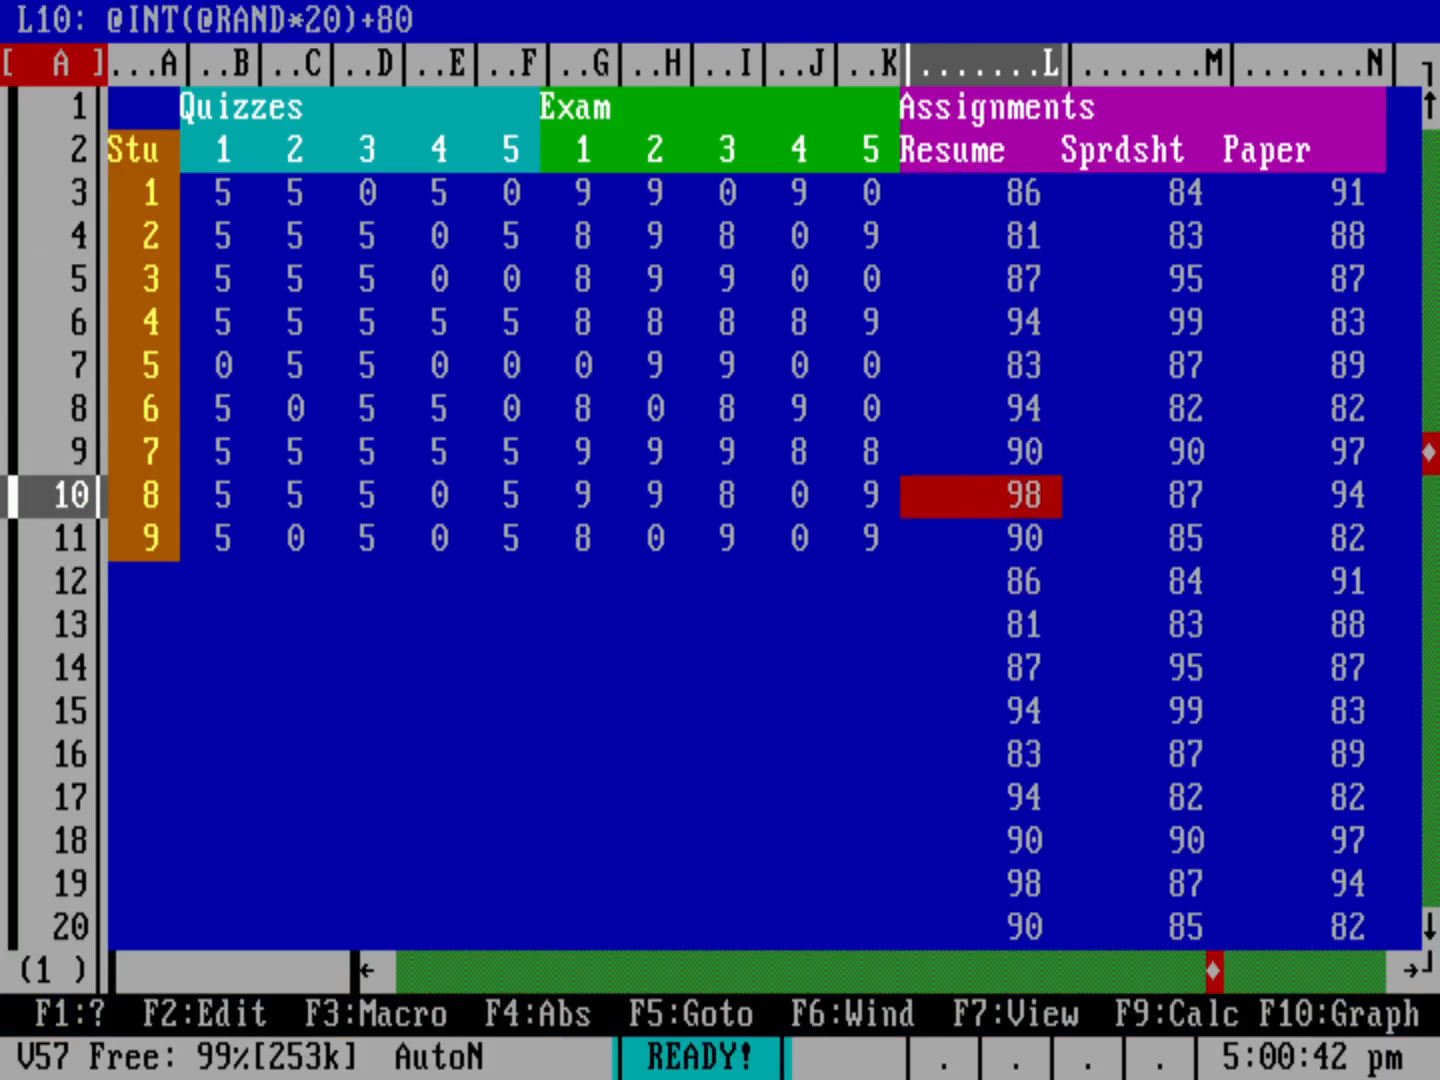
click(980, 553)
click(981, 598)
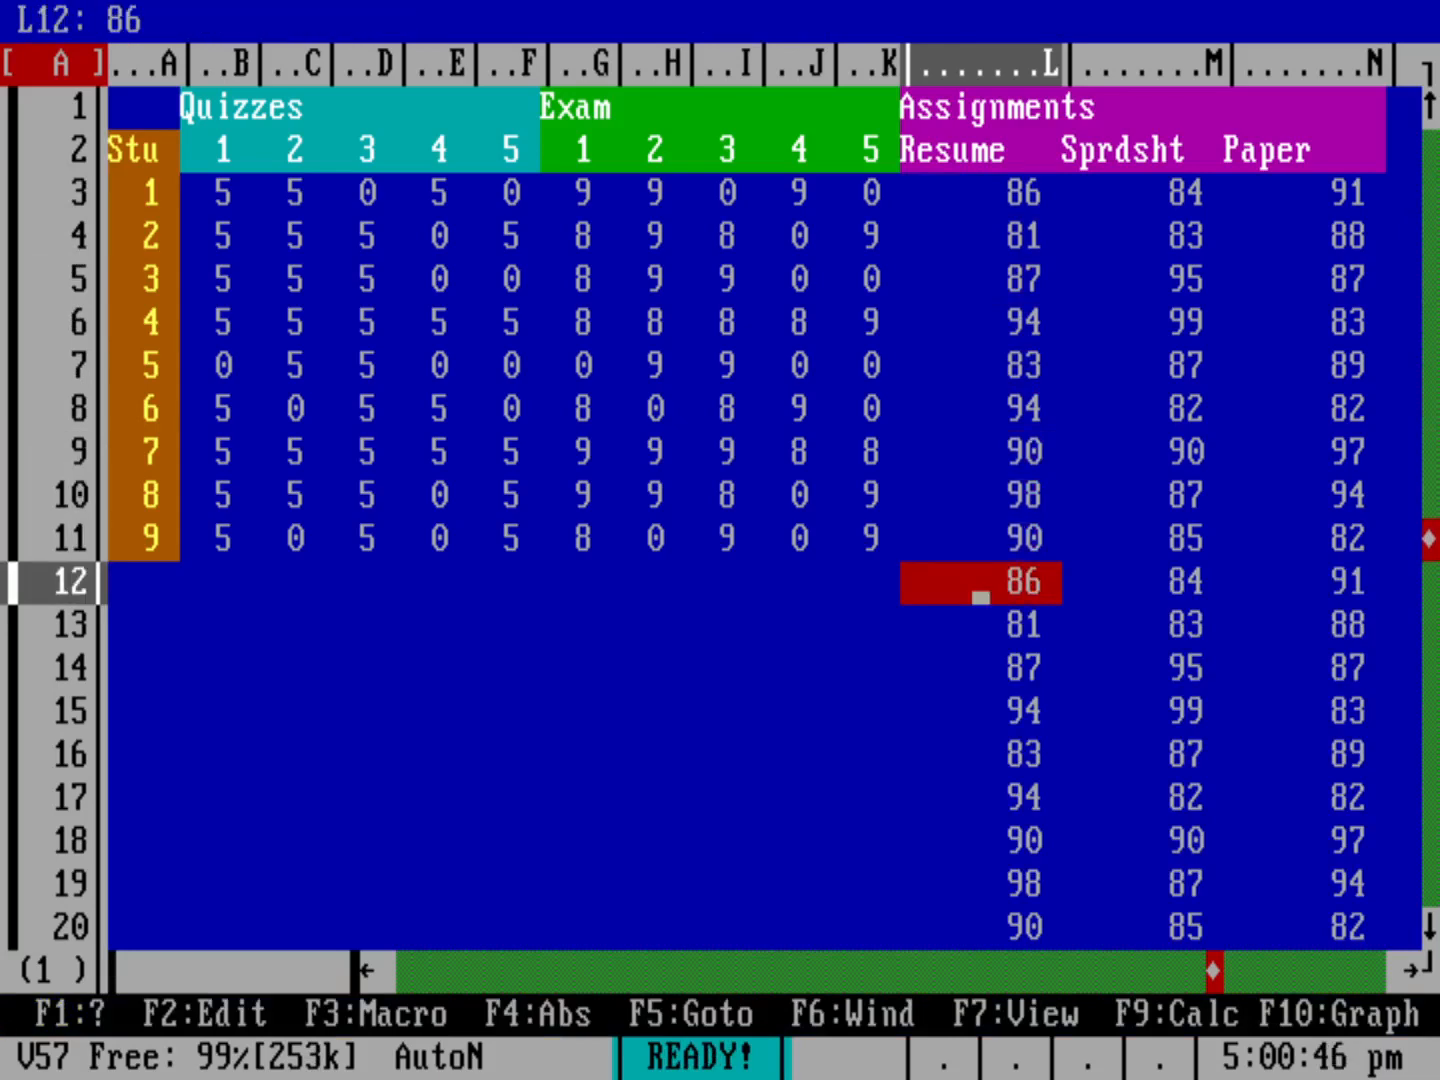
- Move the fixed assignment values in L12..N20 up to the range starting at L4
key(slash)
key(Down)
key(Down)
key(Return)
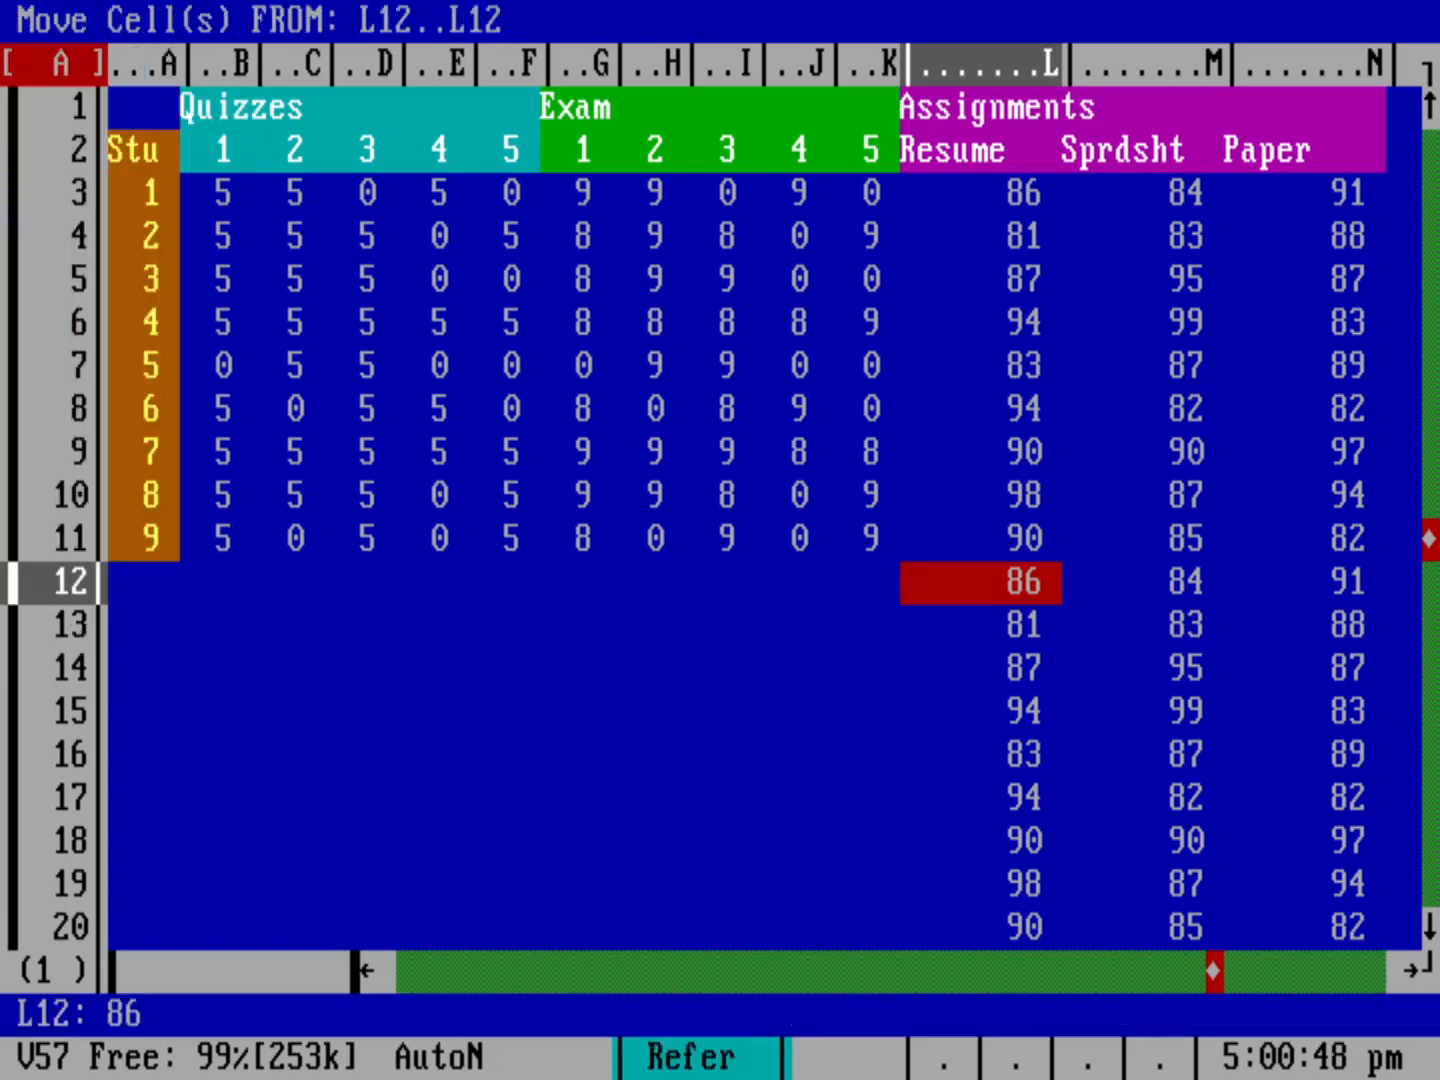
key(Right)
key(Right)
key(Down)
key(Down)
key(Down)
key(Down)
key(Down)
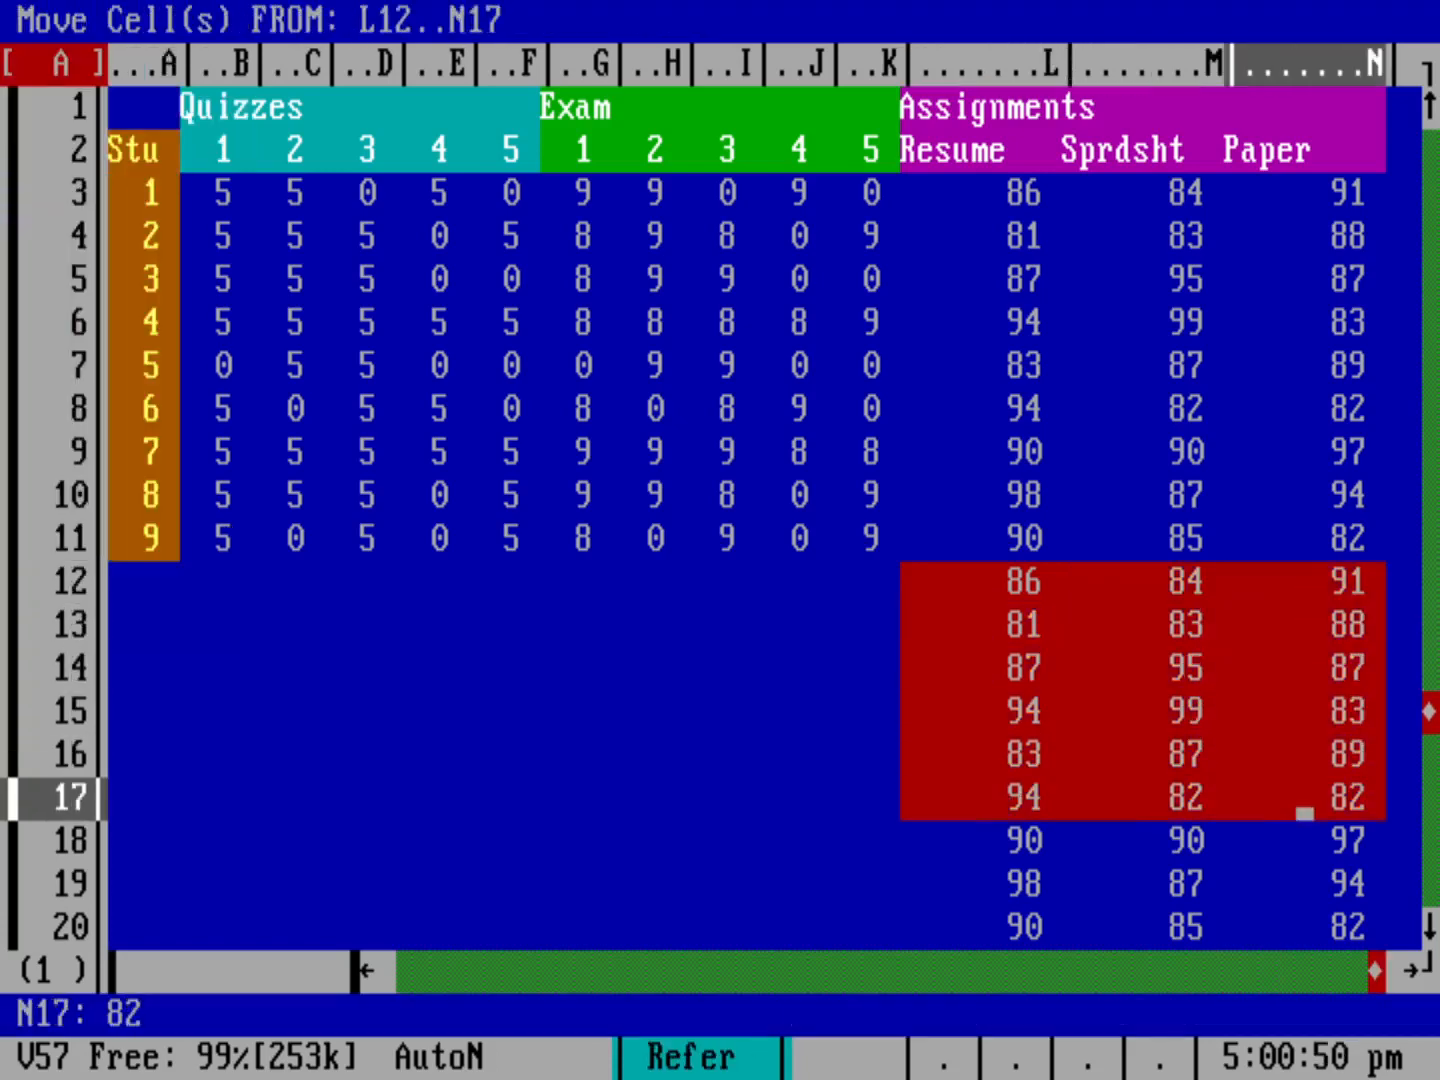
key(Down)
key(Down)
key(Down)
key(Down)
key(Up)
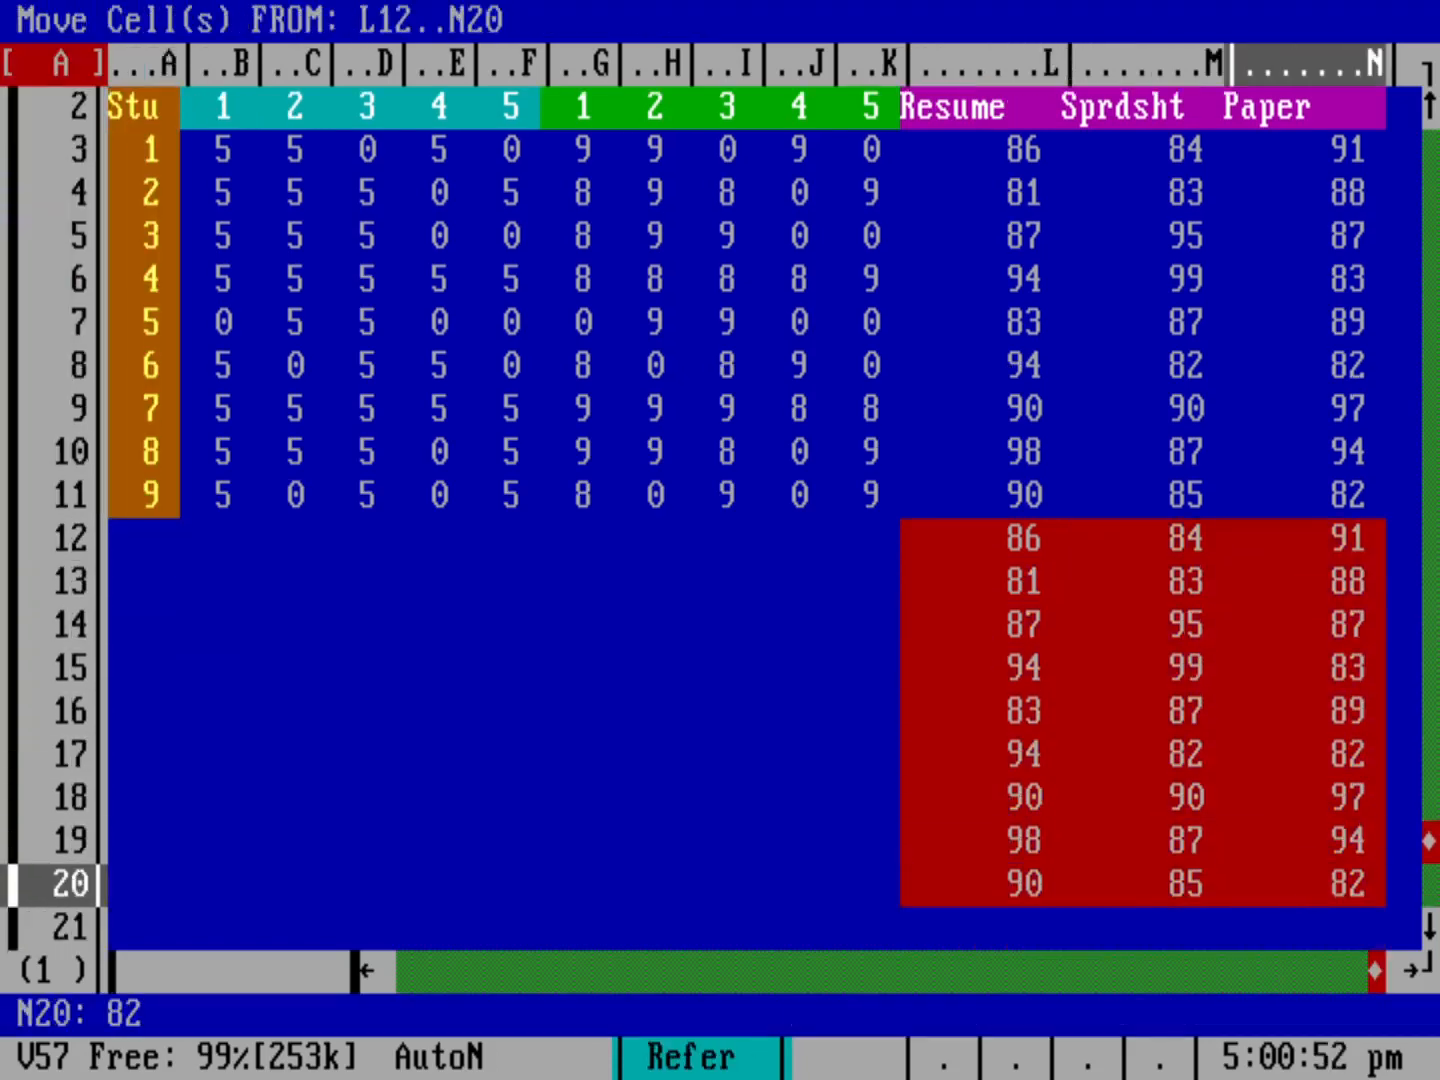
key(Return)
key(Up)
key(Up)
key(Up)
key(Up)
key(Up)
key(Up)
key(Up)
key(Up)
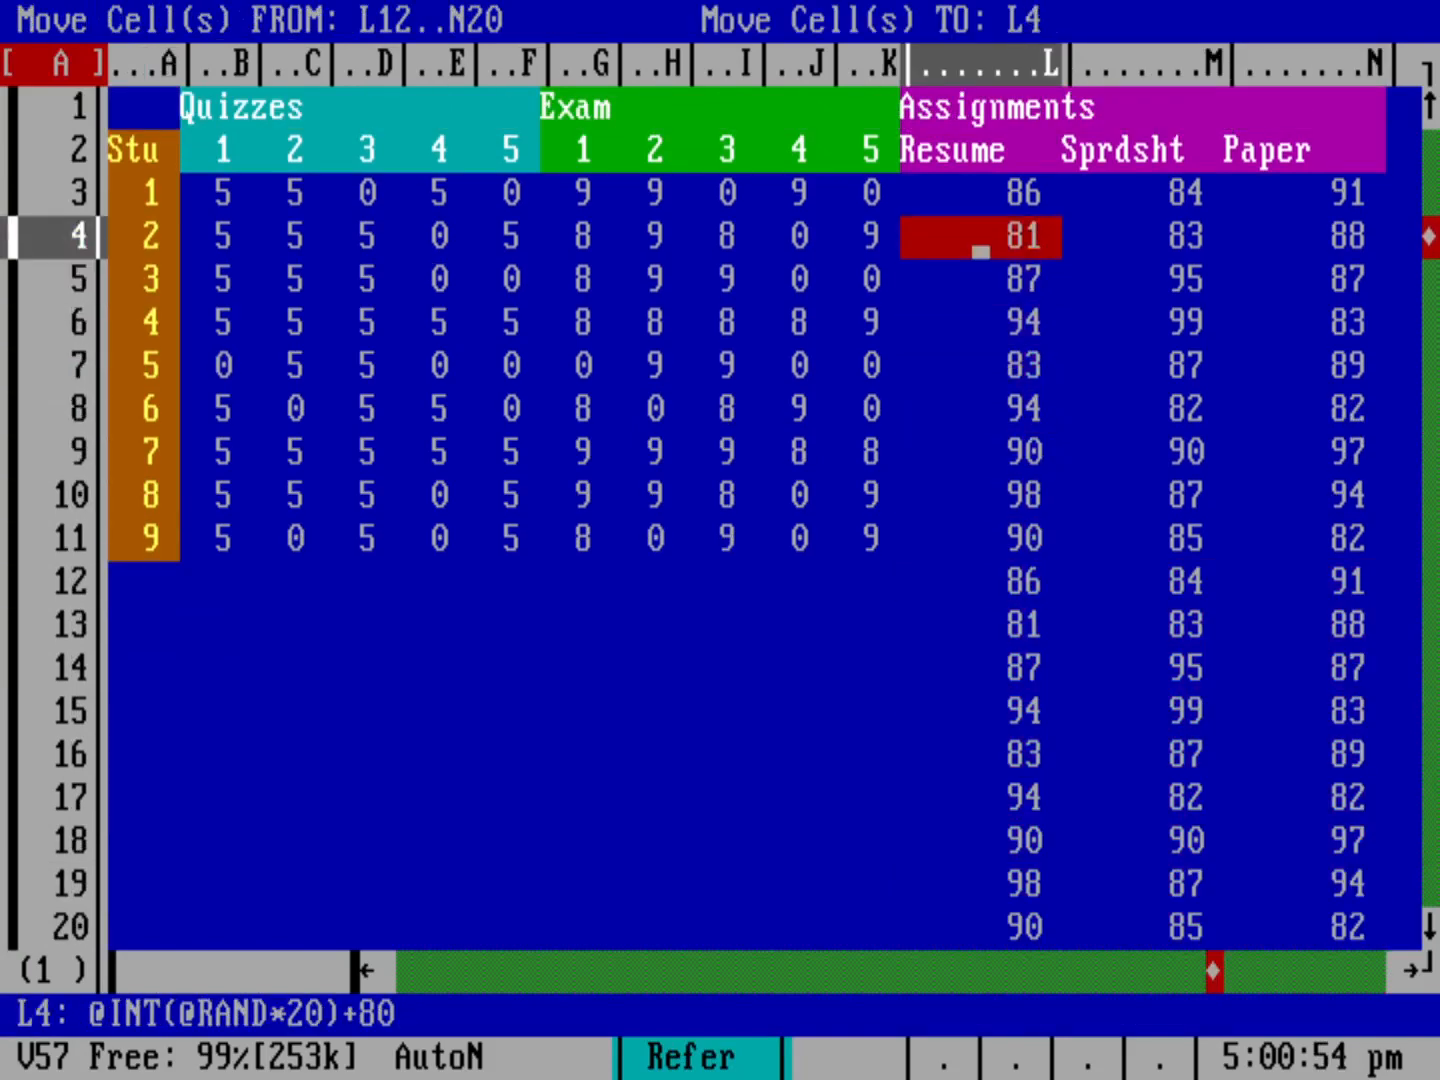
key(Return)
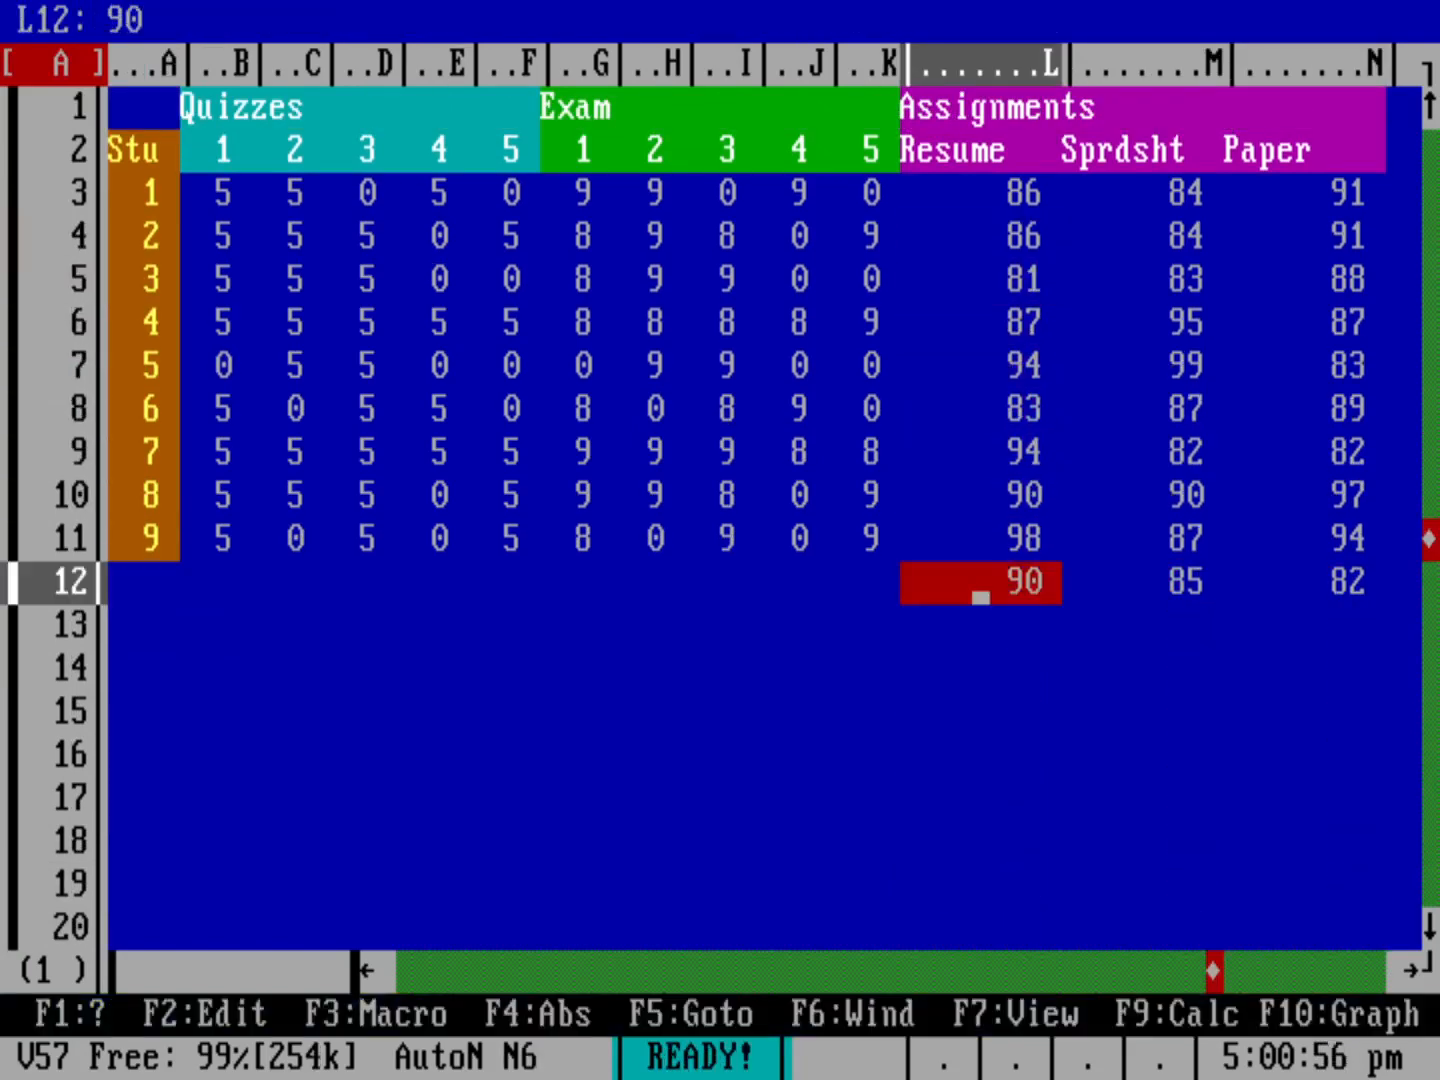
- Move the assignment values in L4..N12 up one row to start at L3, replacing student 1's random formulas
key(Up)
key(Up)
key(Up)
key(Up)
key(Up)
key(Up)
key(Up)
key(Up)
key(Up)
key(Up)
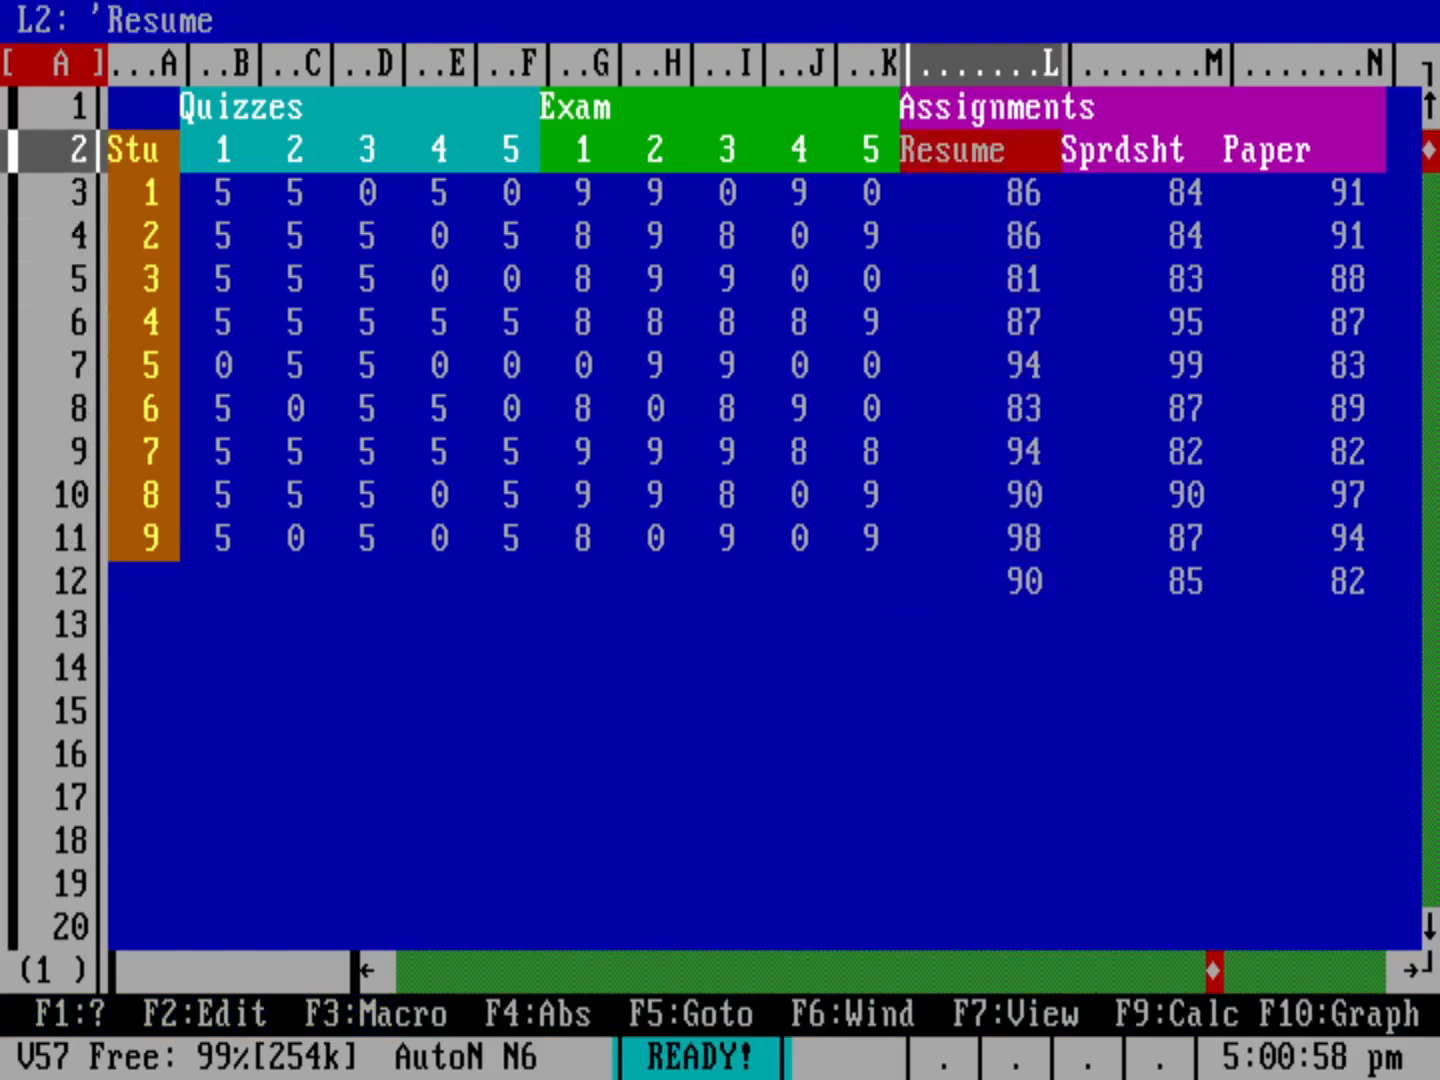
key(Down)
key(Down)
key(/)
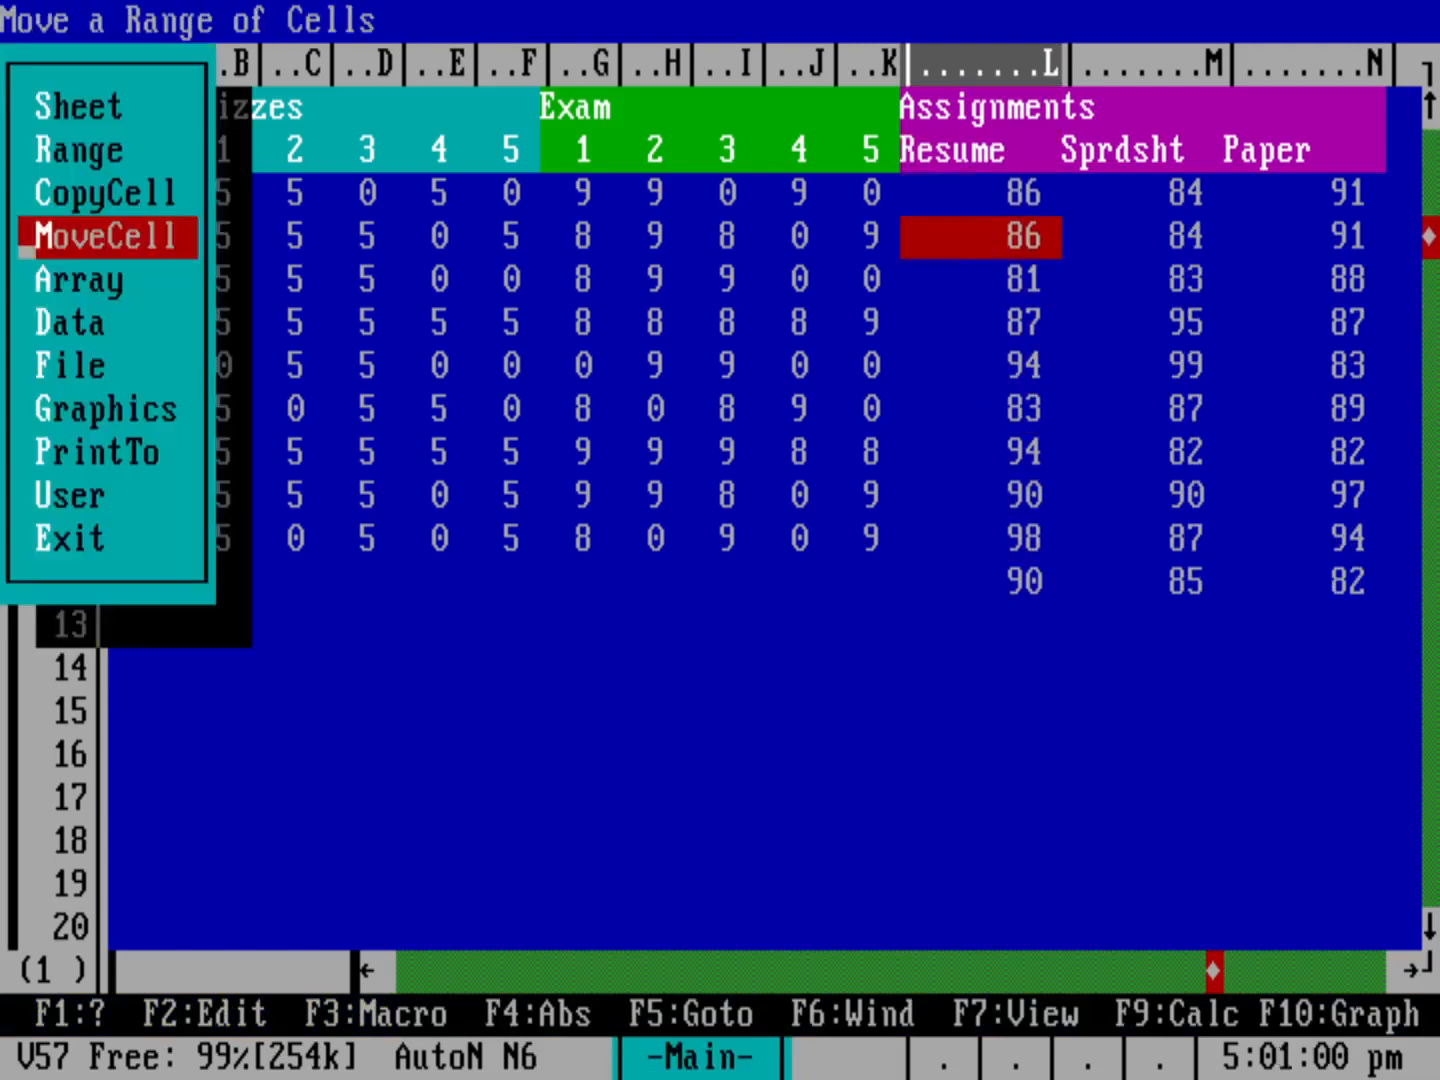
key(Return)
key(Right)
key(Right)
key(Down)
key(Down)
key(Down)
key(Down)
key(Down)
key(Down)
key(Down)
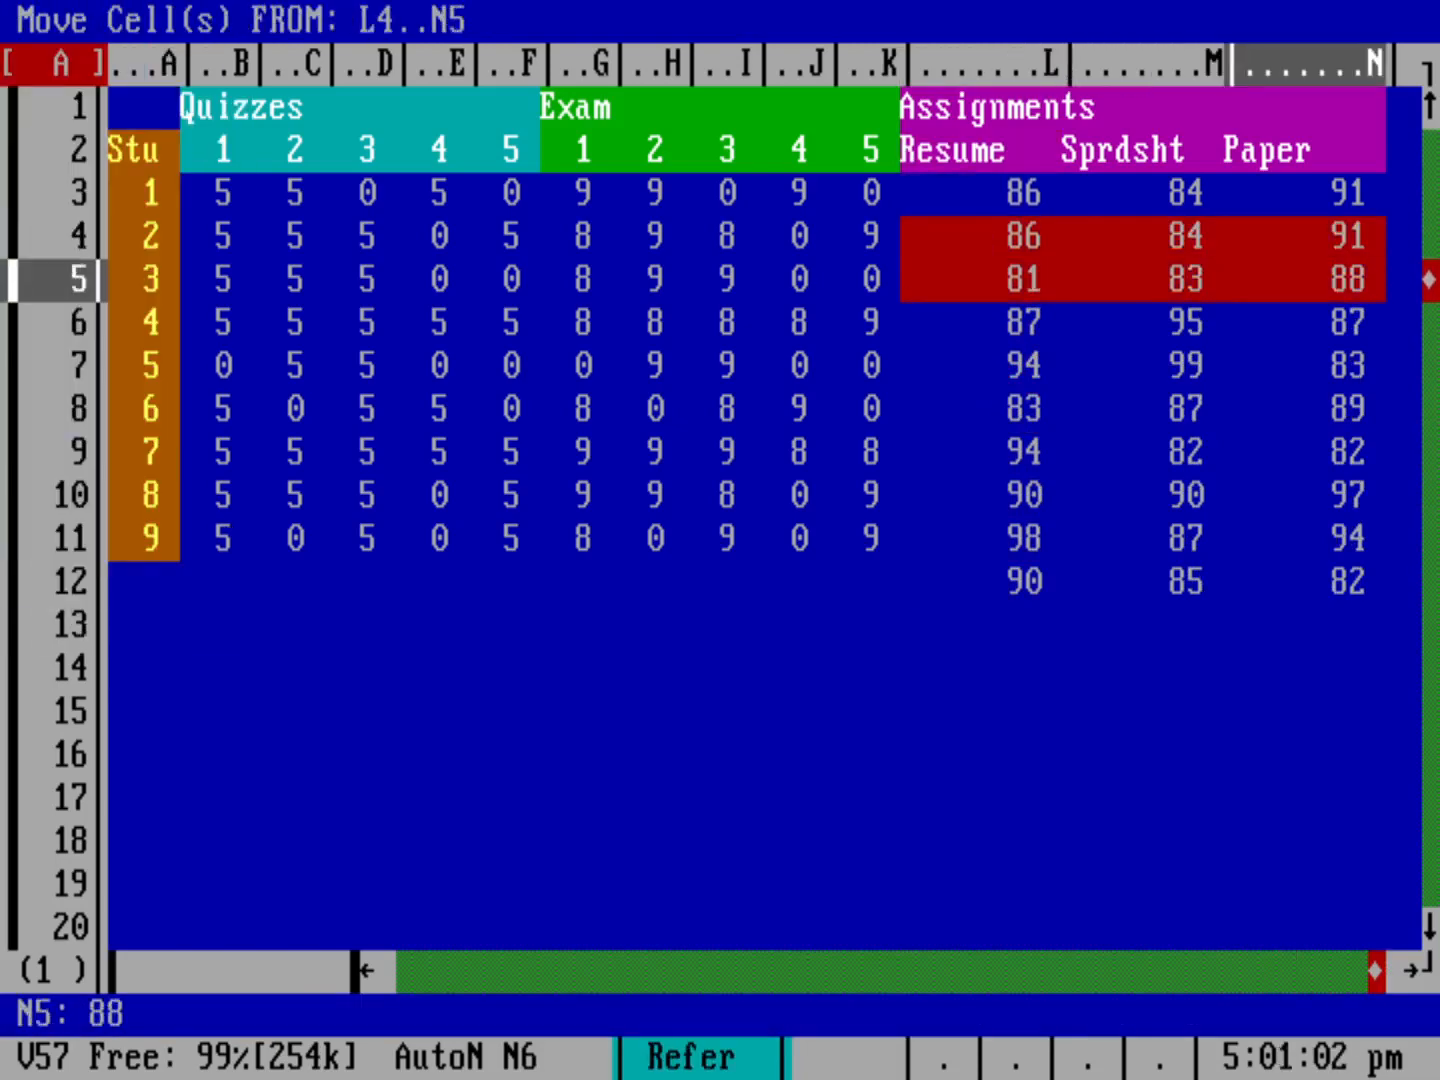
key(Down)
key(Return)
key(Up)
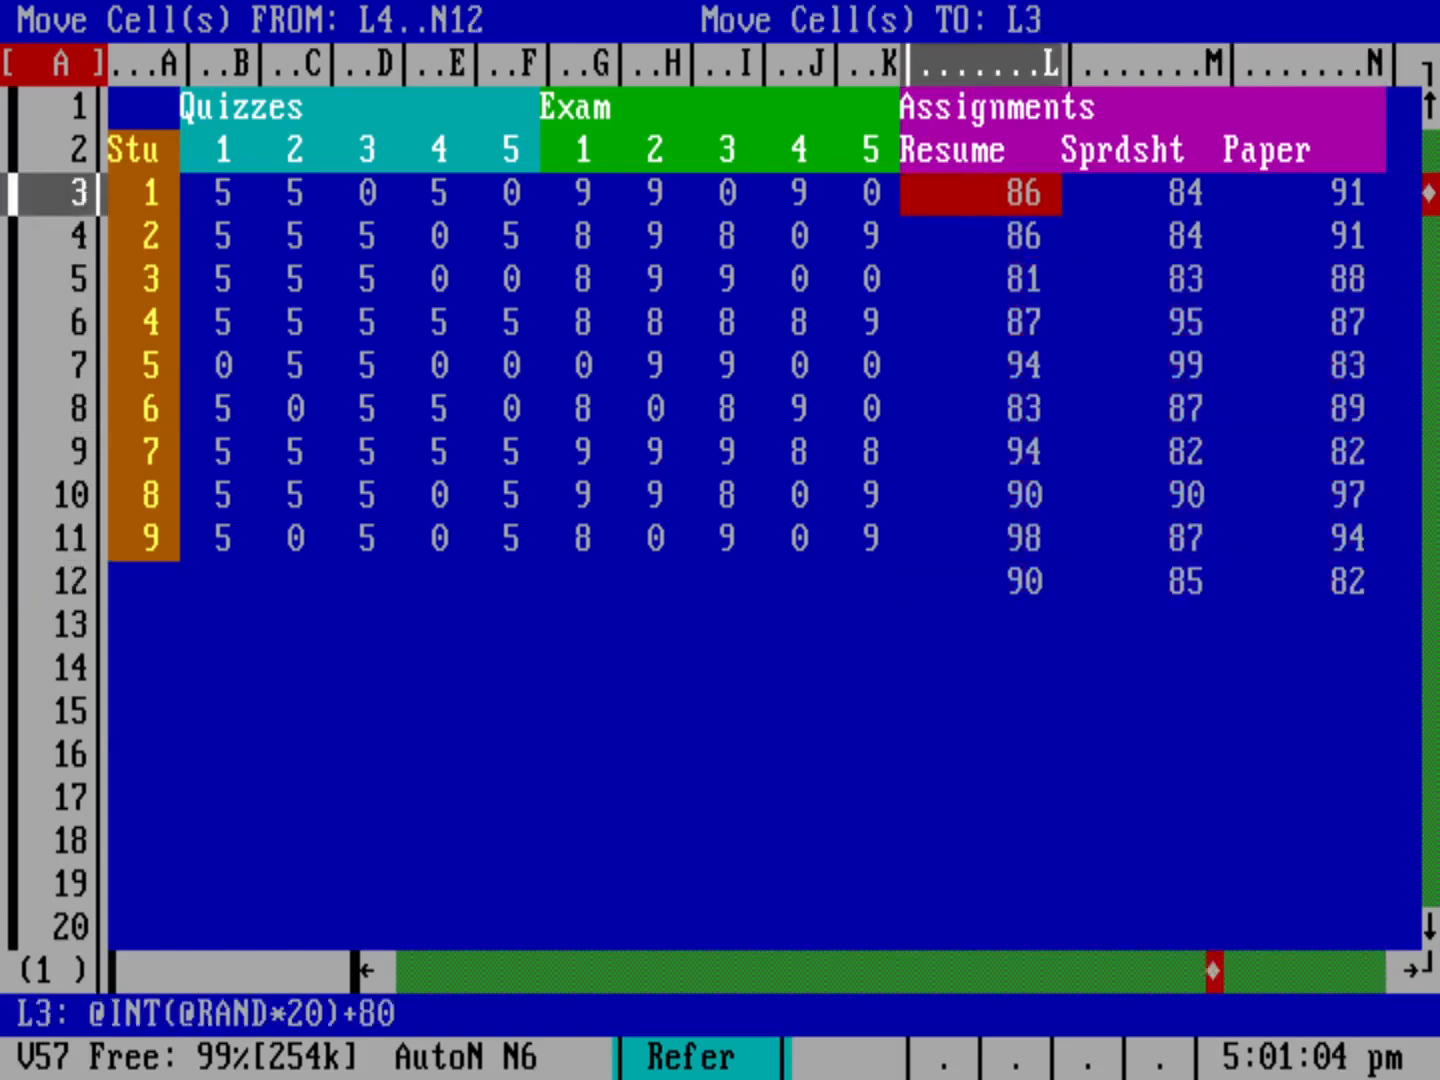
key(Return)
key(Up)
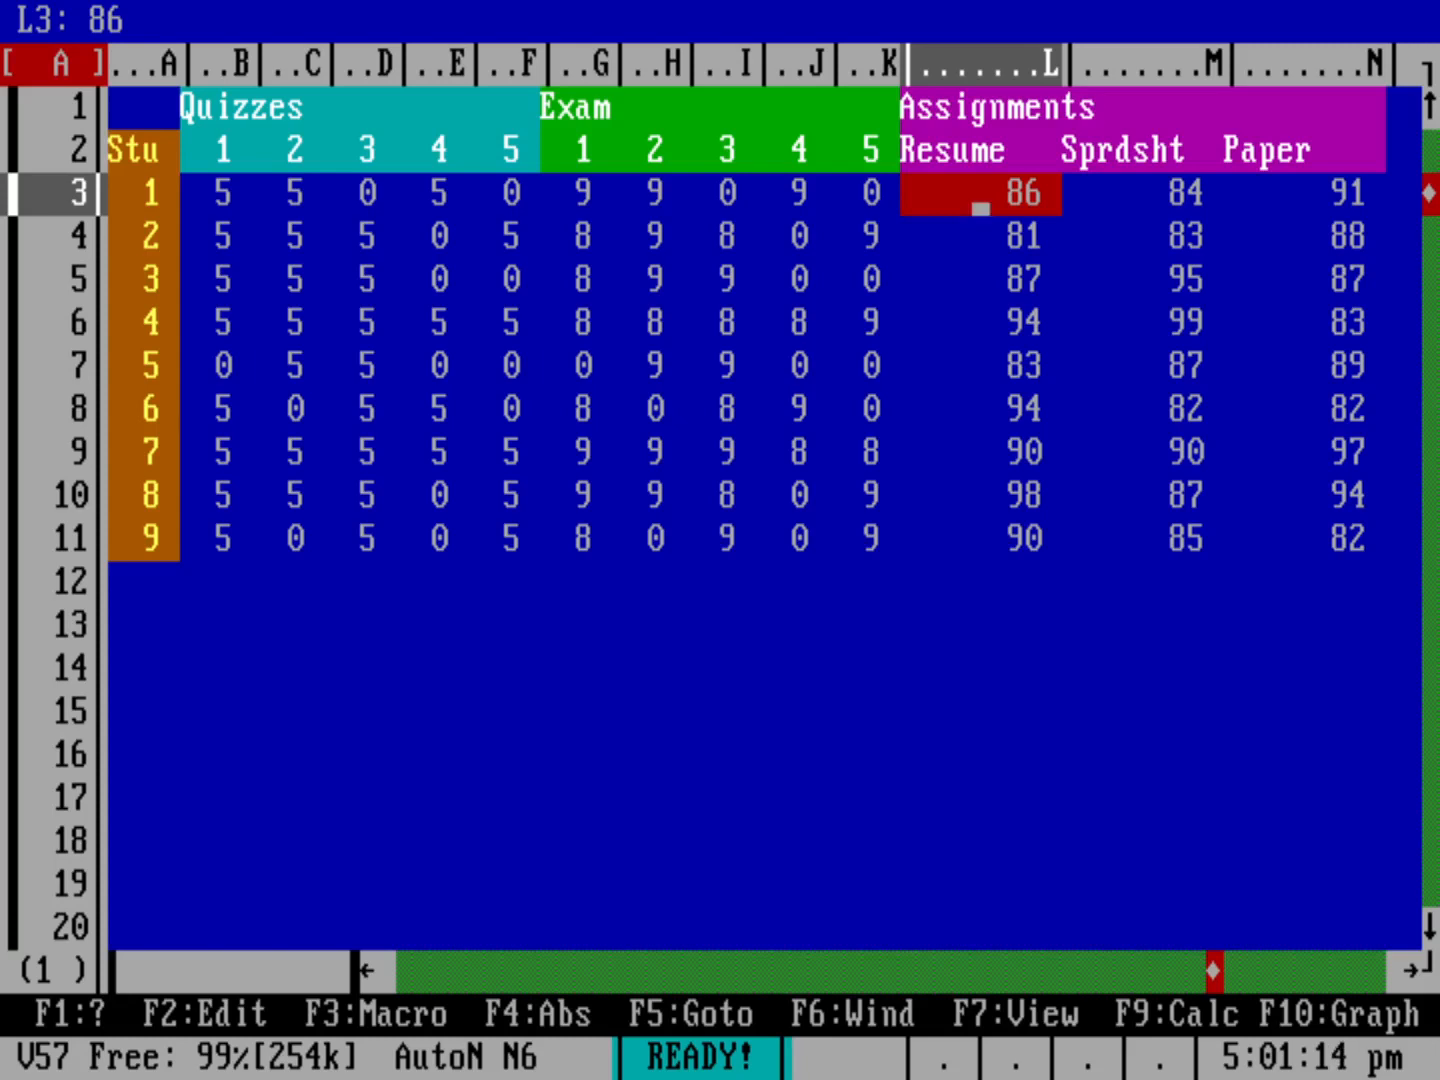
- Insert one blank row above the Quizzes, Exam and Assignments headings in row 1
click(981, 150)
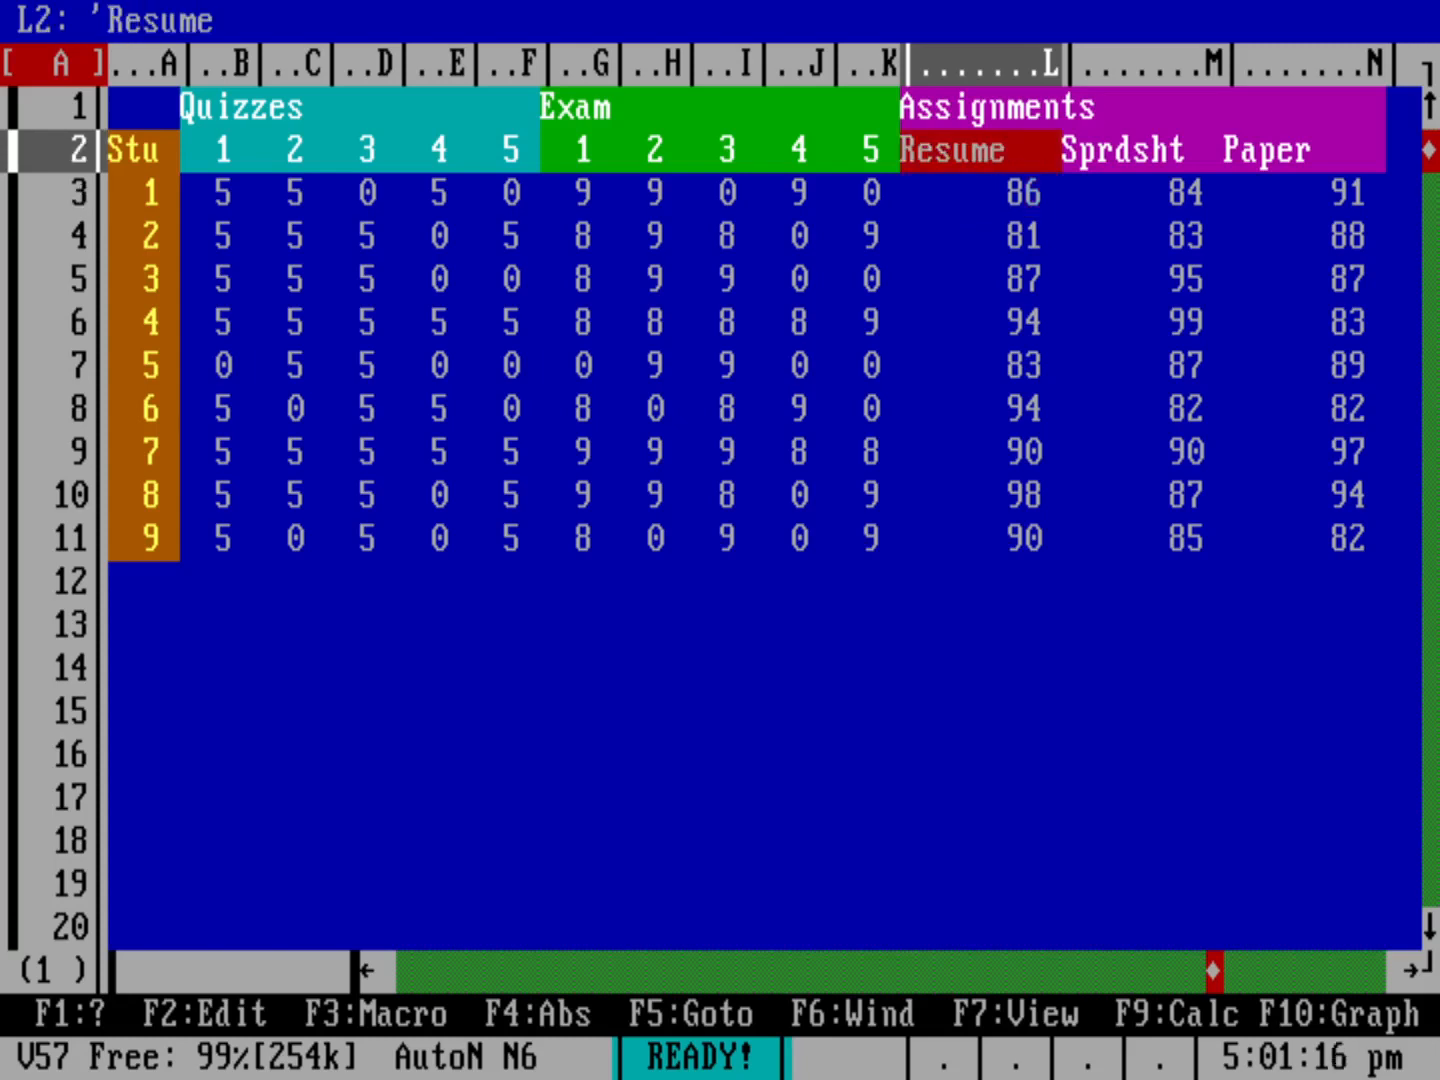
key(Up)
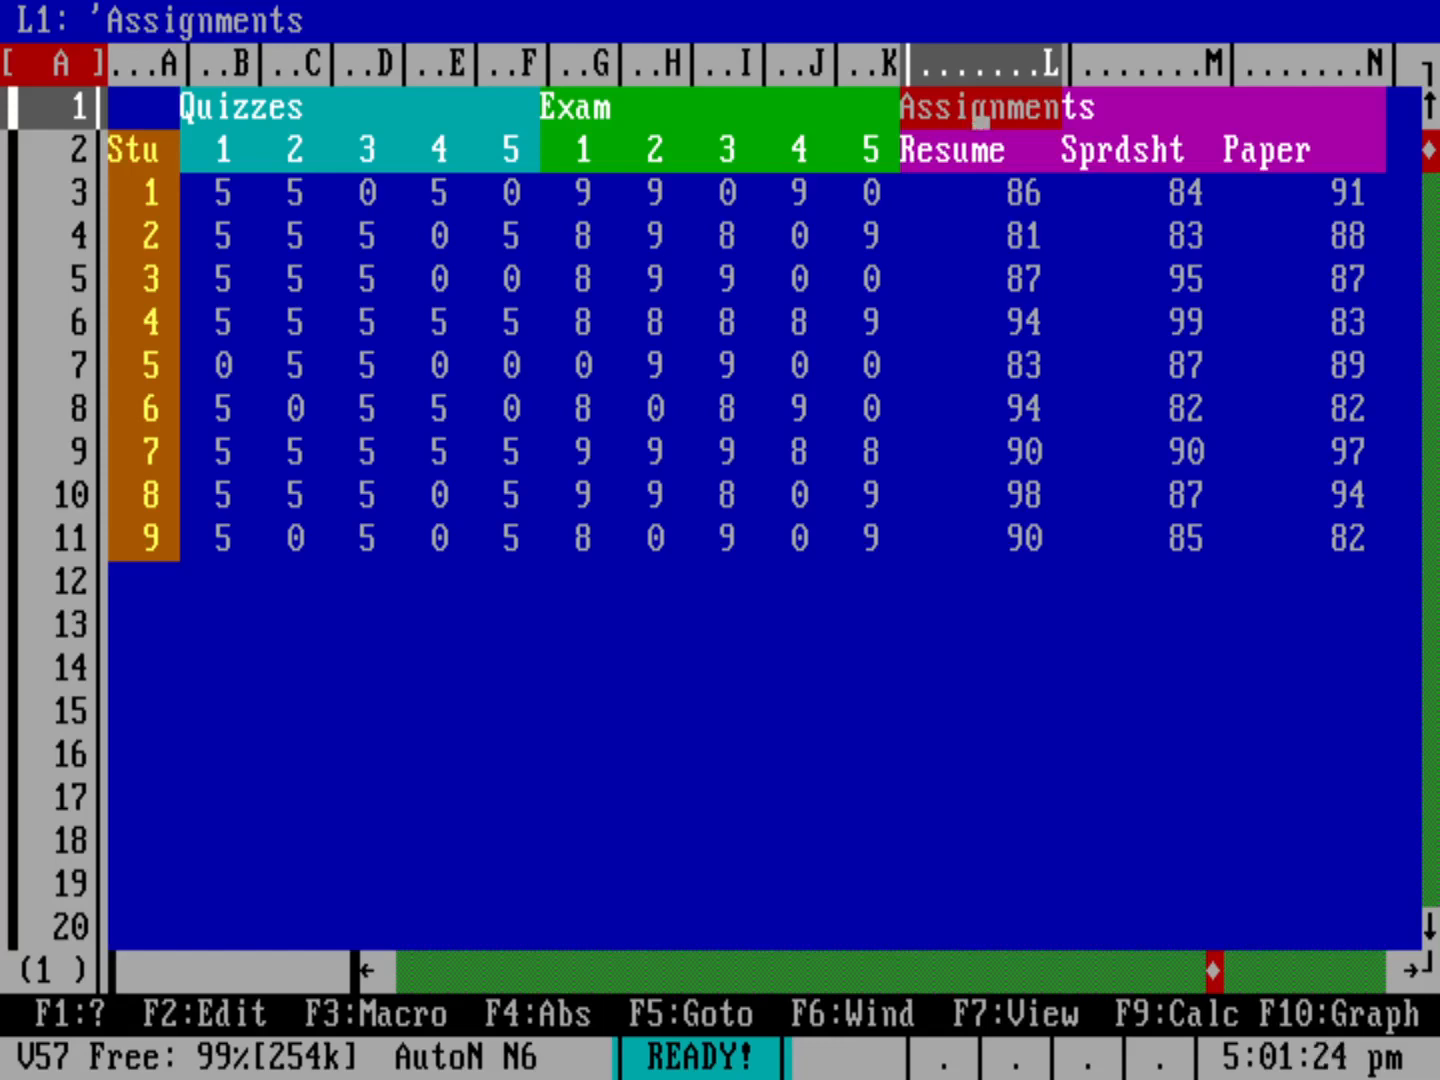
key(slash)
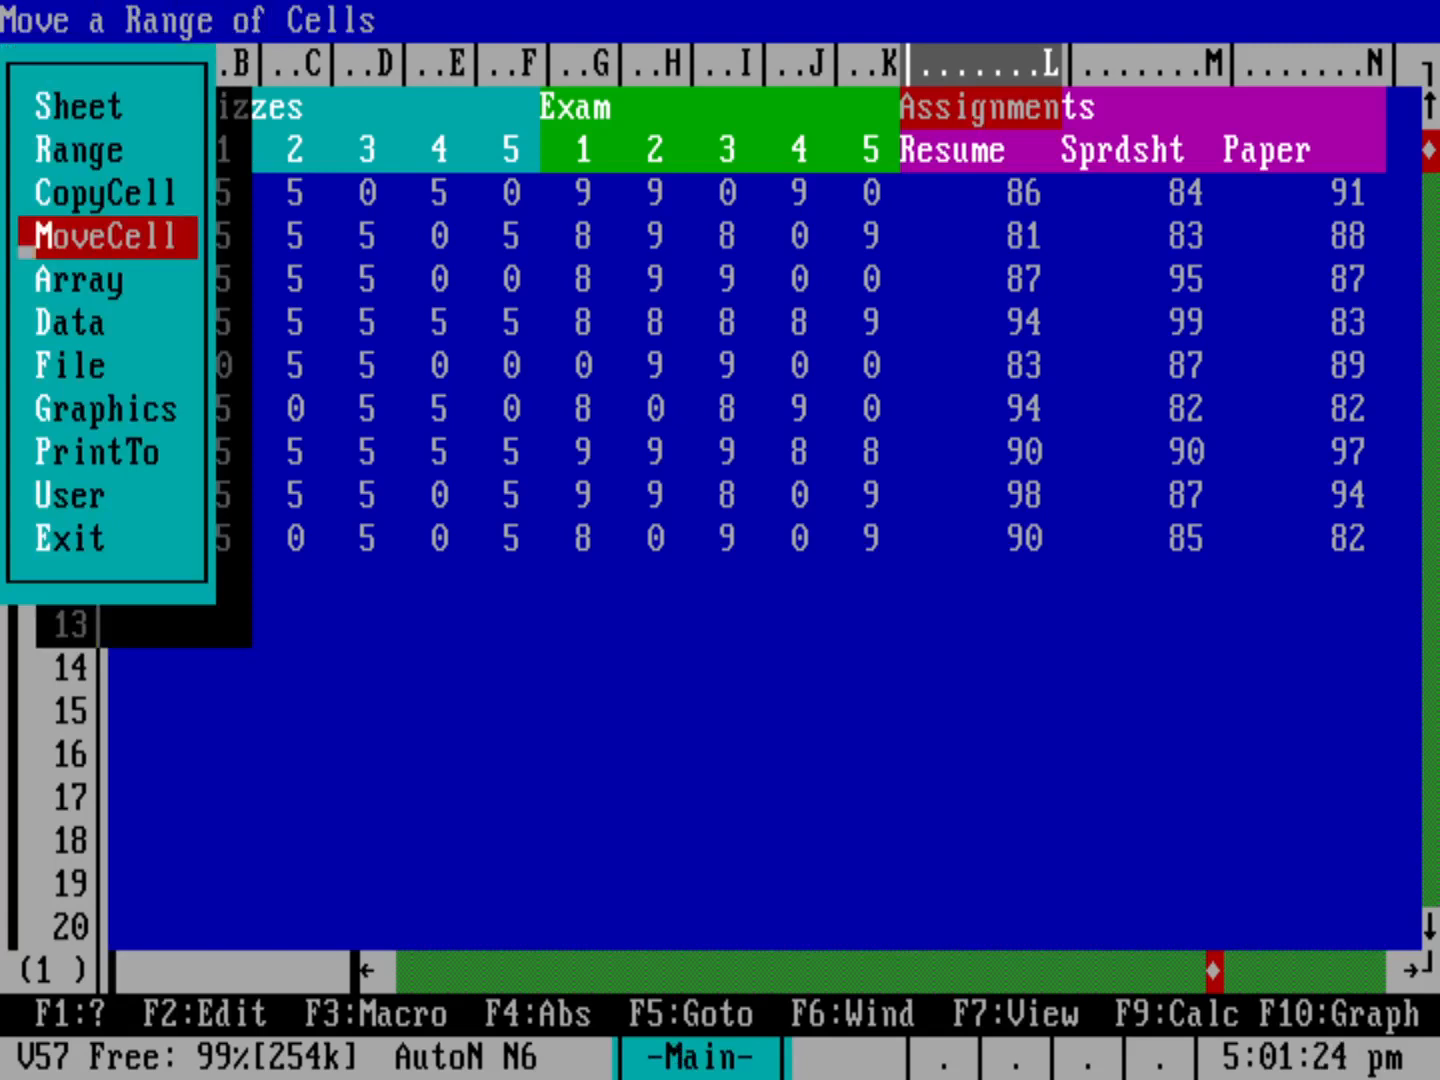
key(Up)
key(Up)
key(Up)
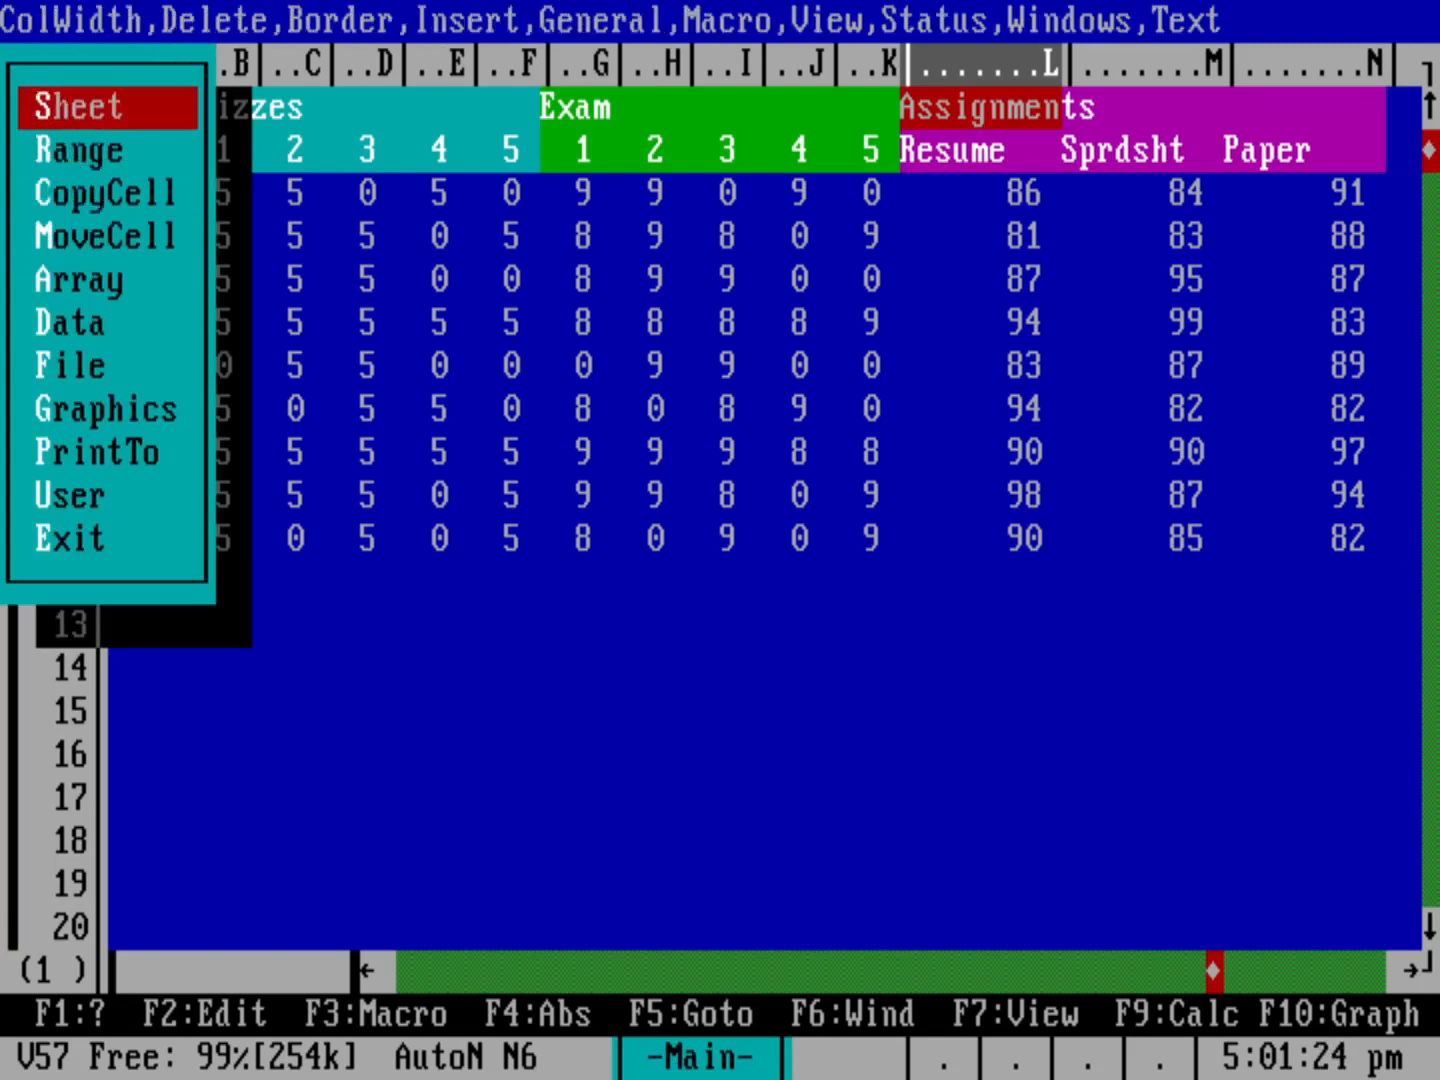
key(Return)
key(Down)
key(Down)
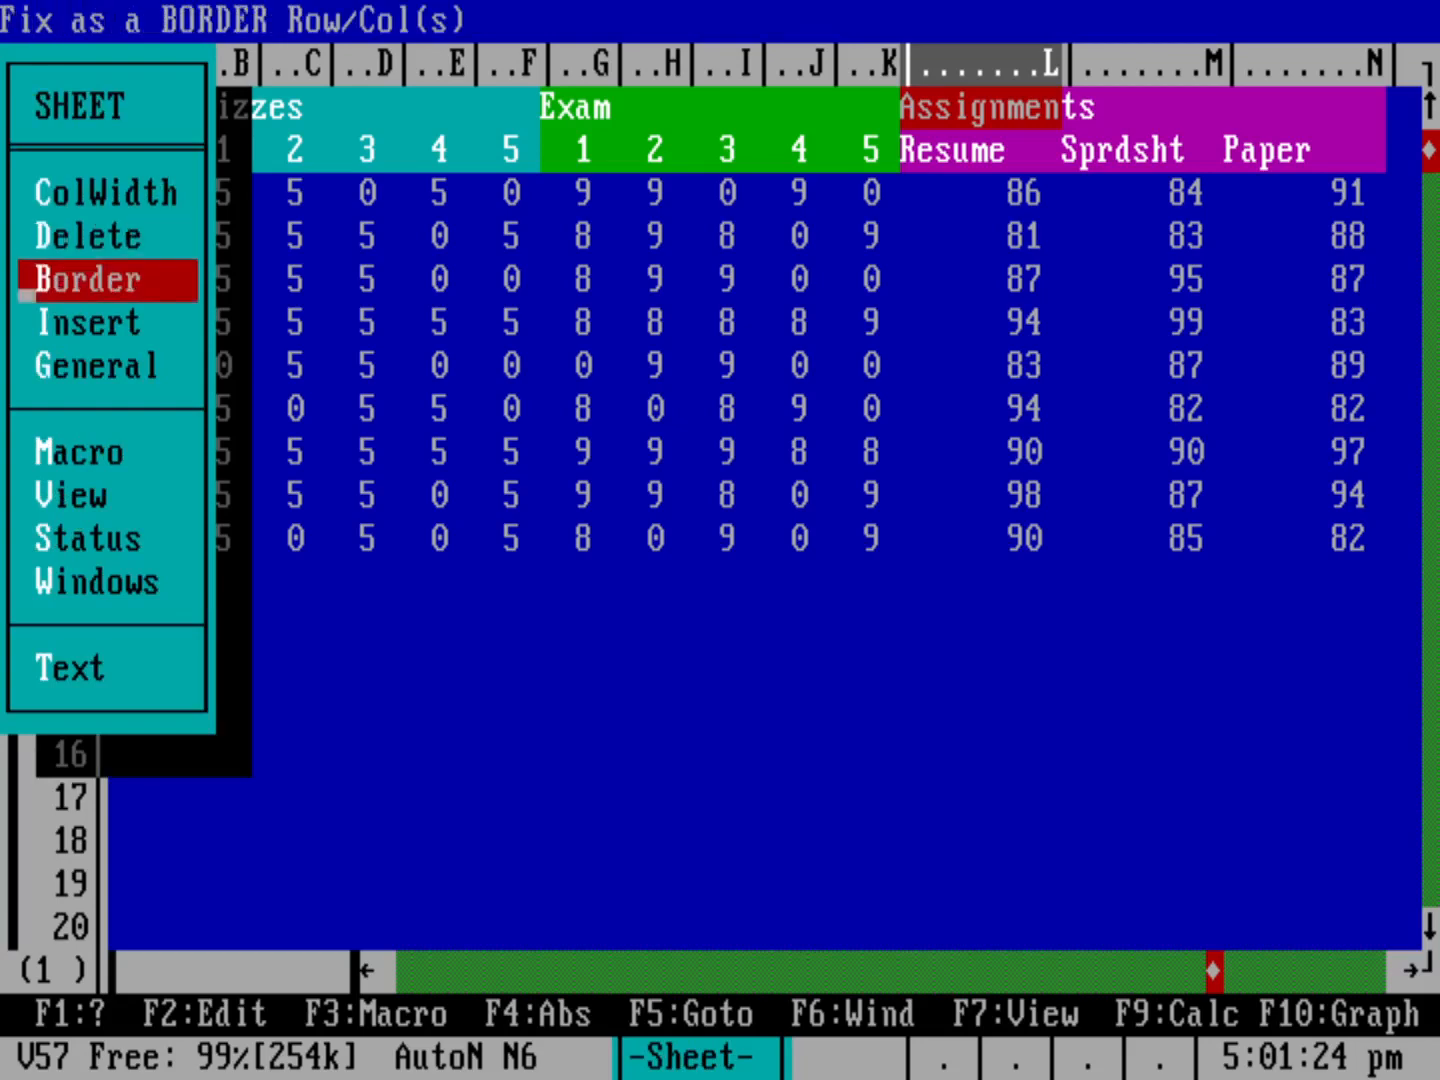
key(Down)
key(Return)
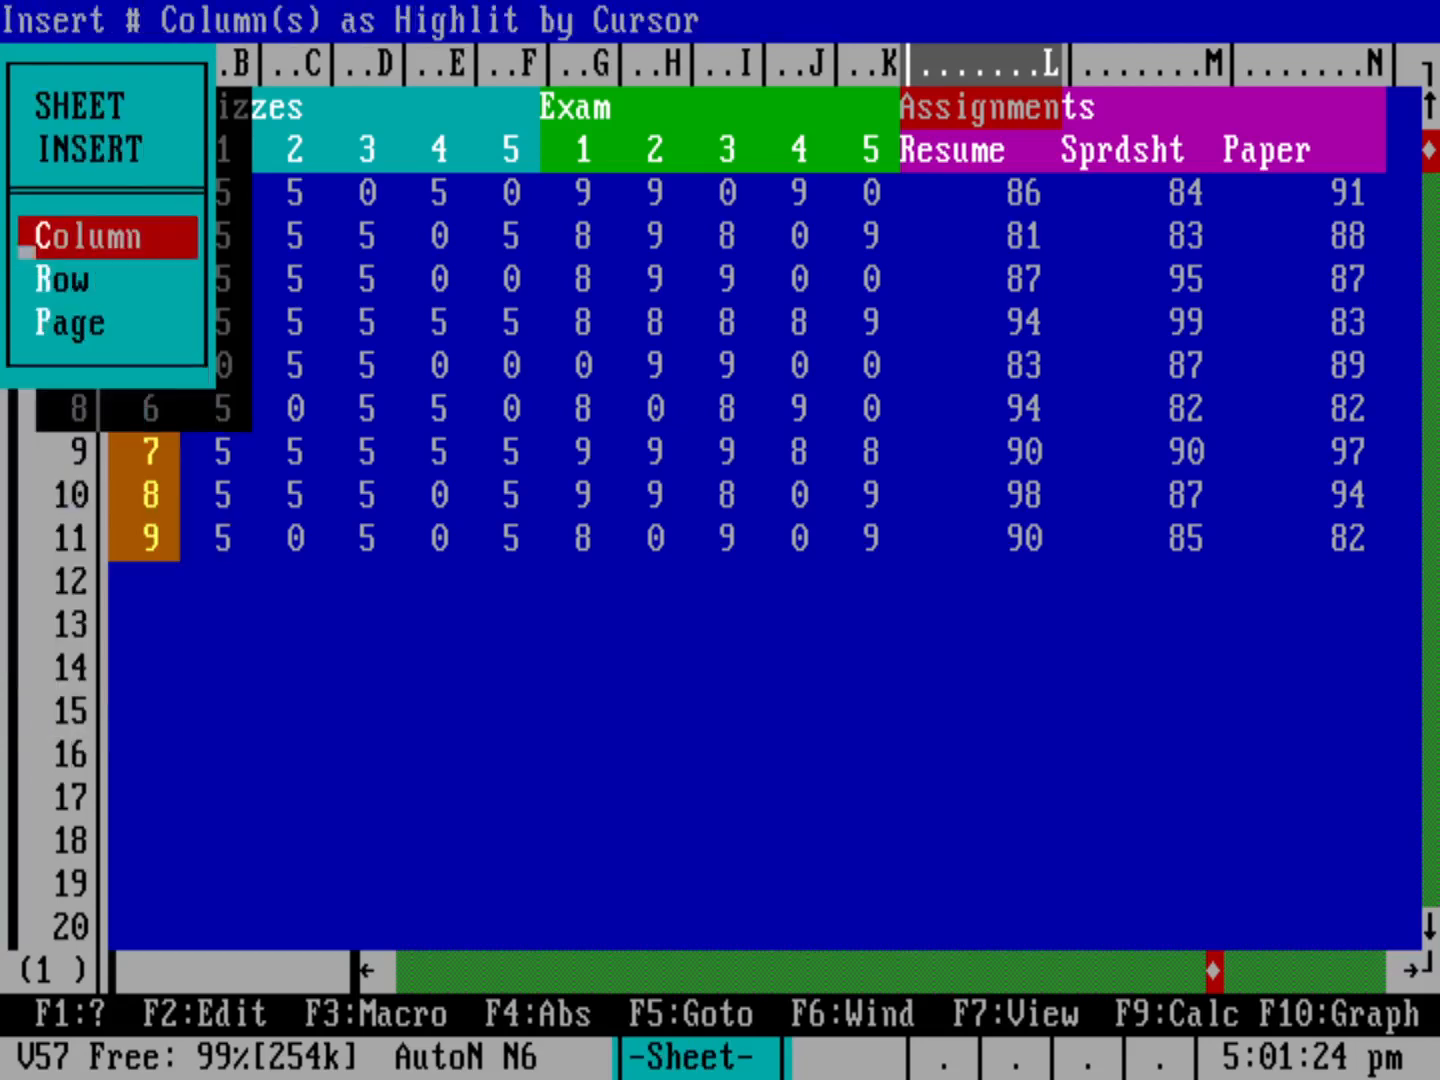
key(Down)
key(Return)
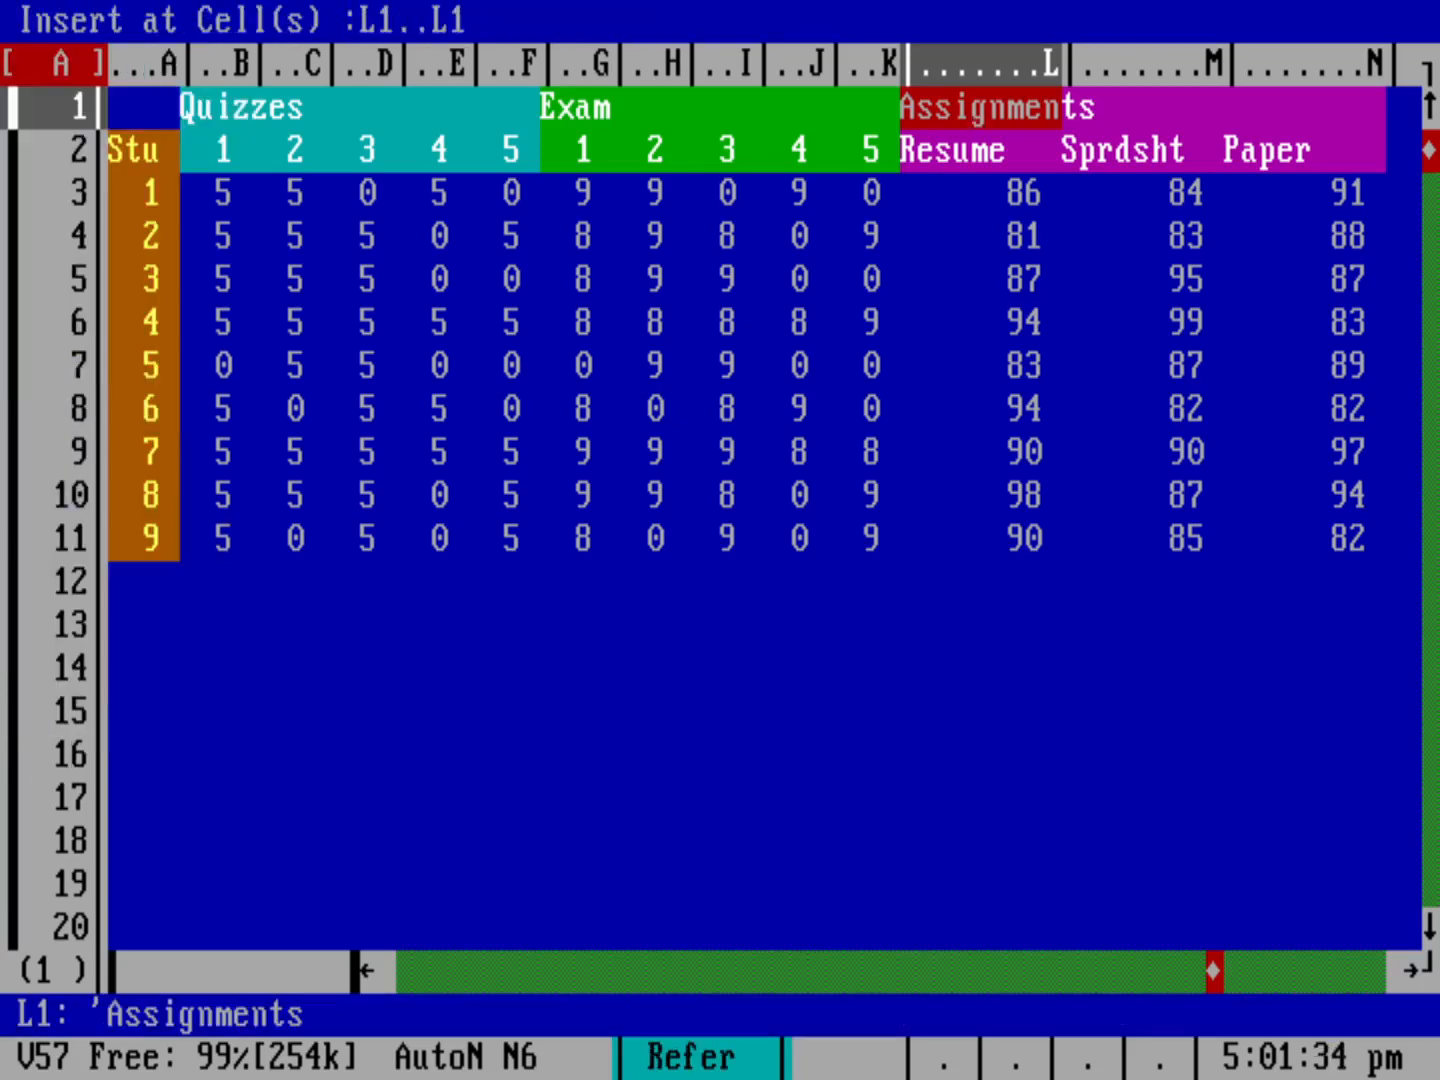
key(Return)
- Enter 5 as the maximum points for each of the five quizzes in B1..F1
click(800, 121)
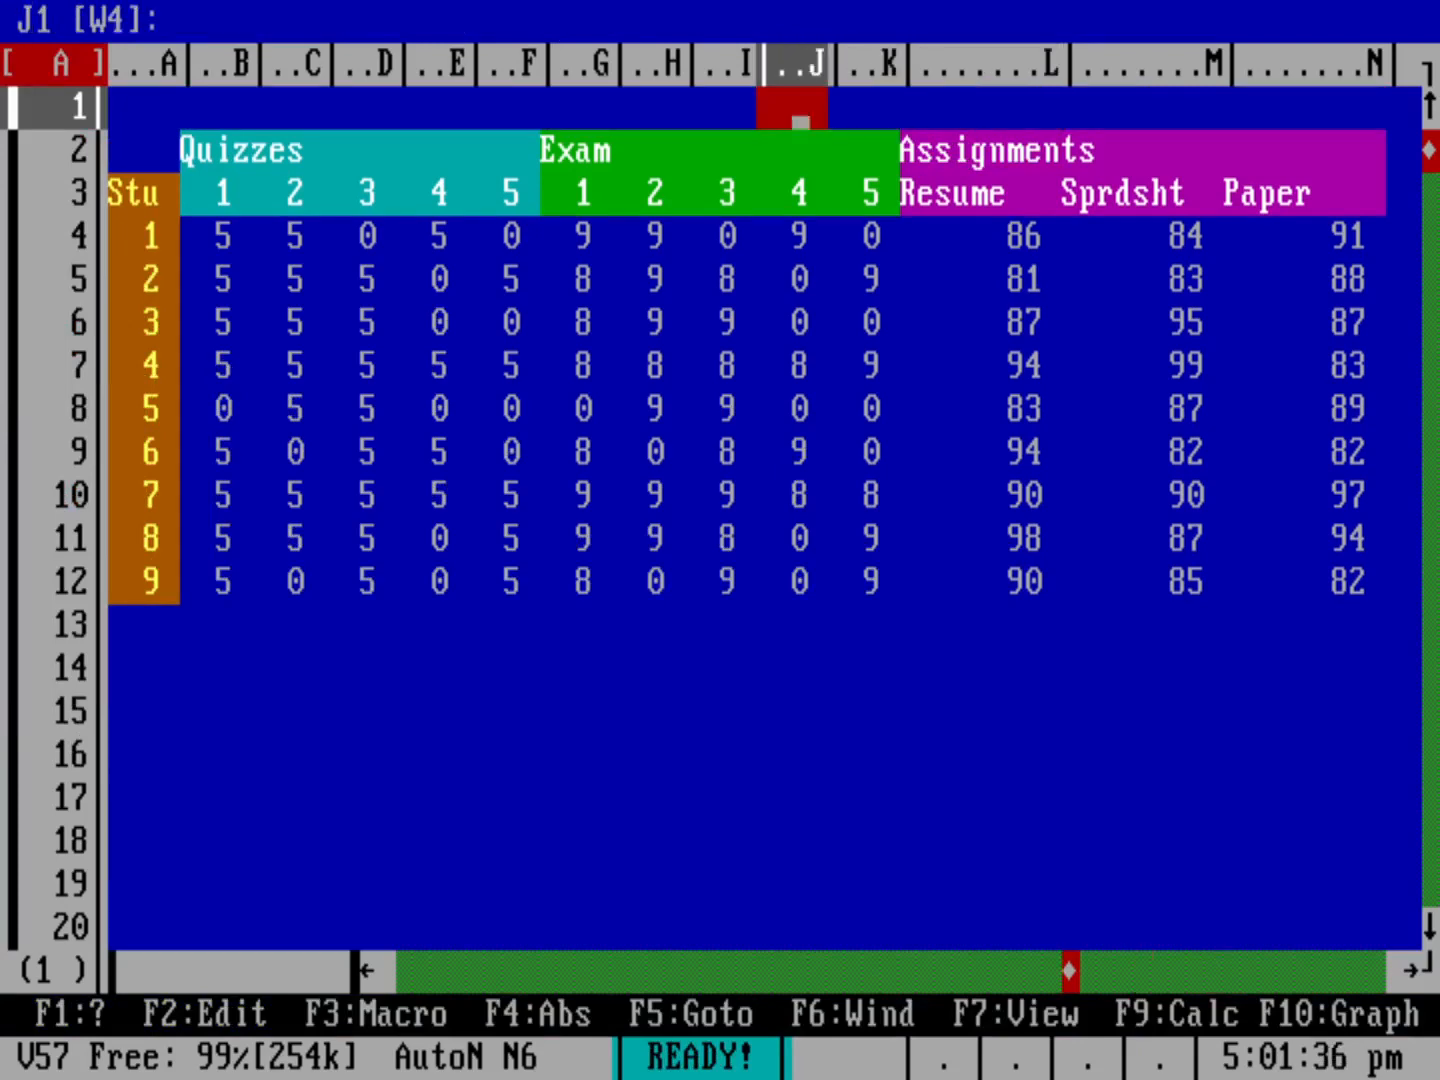
key(Left)
key(Left)
key(Left)
key(Left)
key(Left)
key(Left)
key(Left)
key(Left)
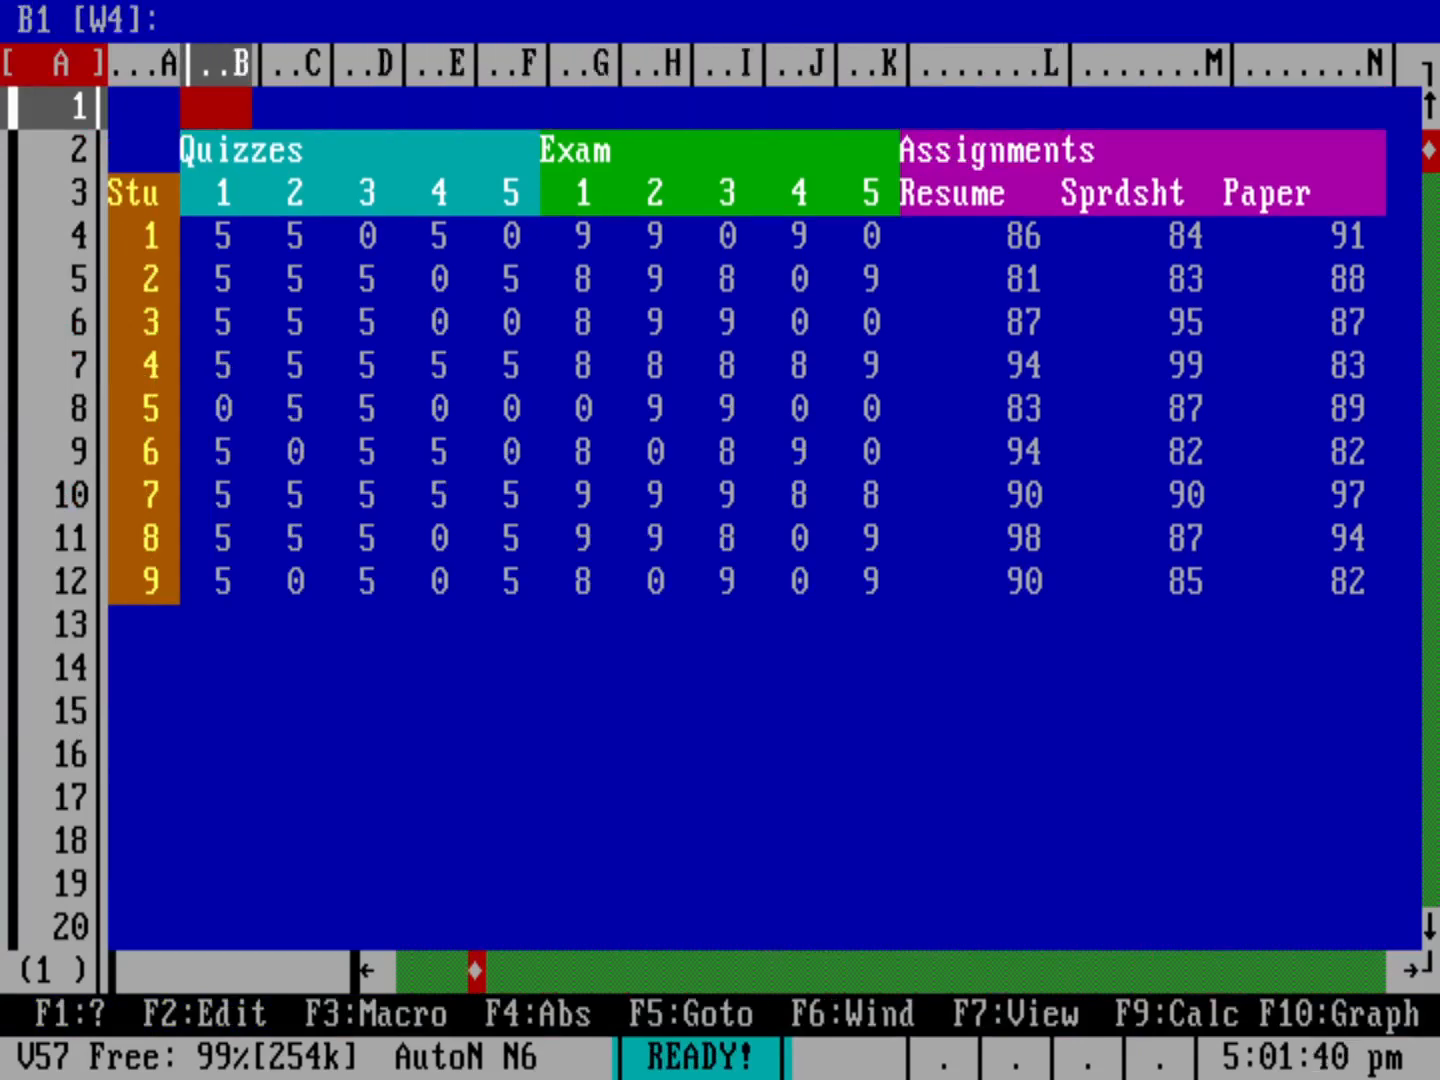
text(5)
key(Right)
text(5)
key(Right)
text(5)
key(Right)
text(5)
key(Right)
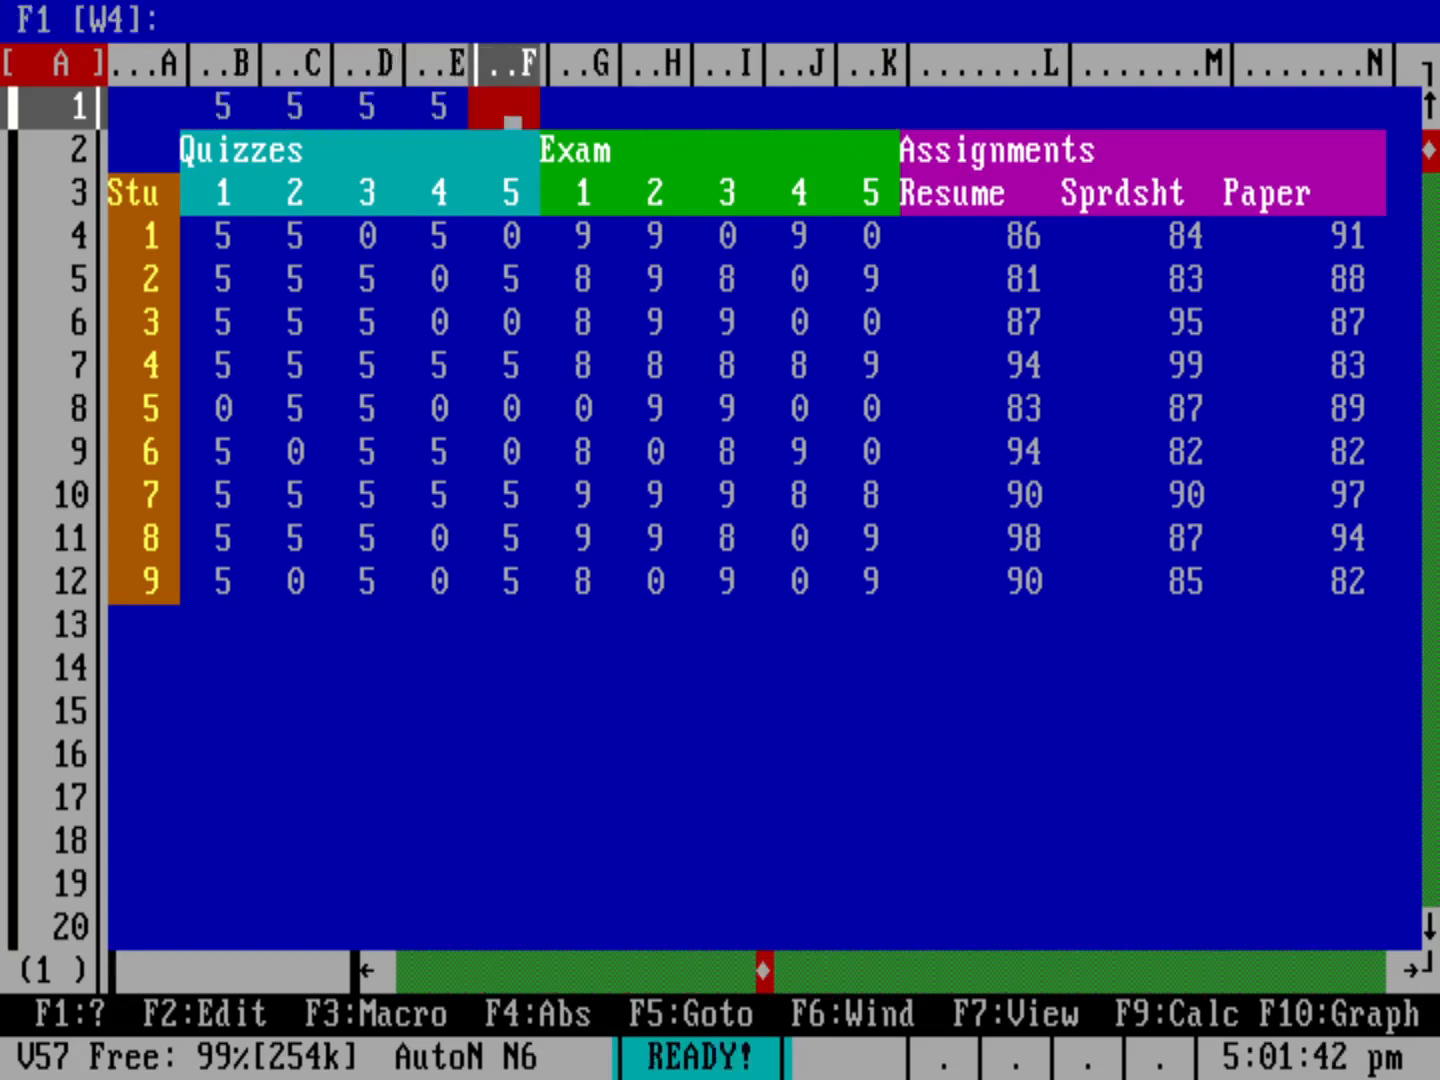
text(5)
key(Right)
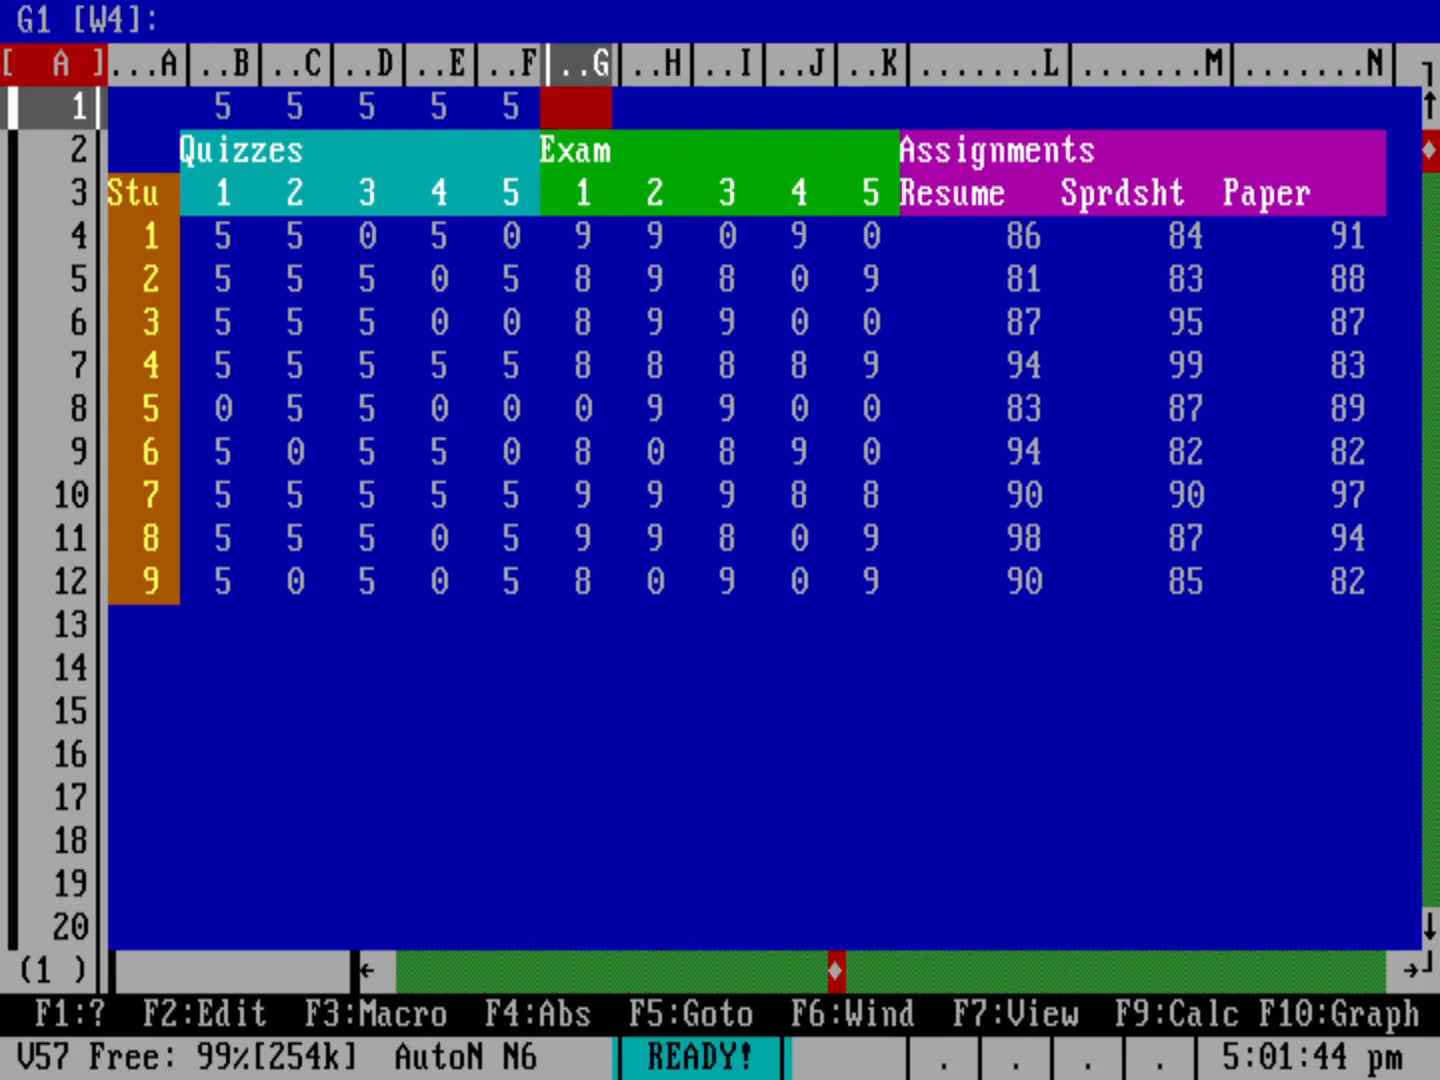
- Enter 10 as the maximum points for each of the five exams in G1..K1
text(10)
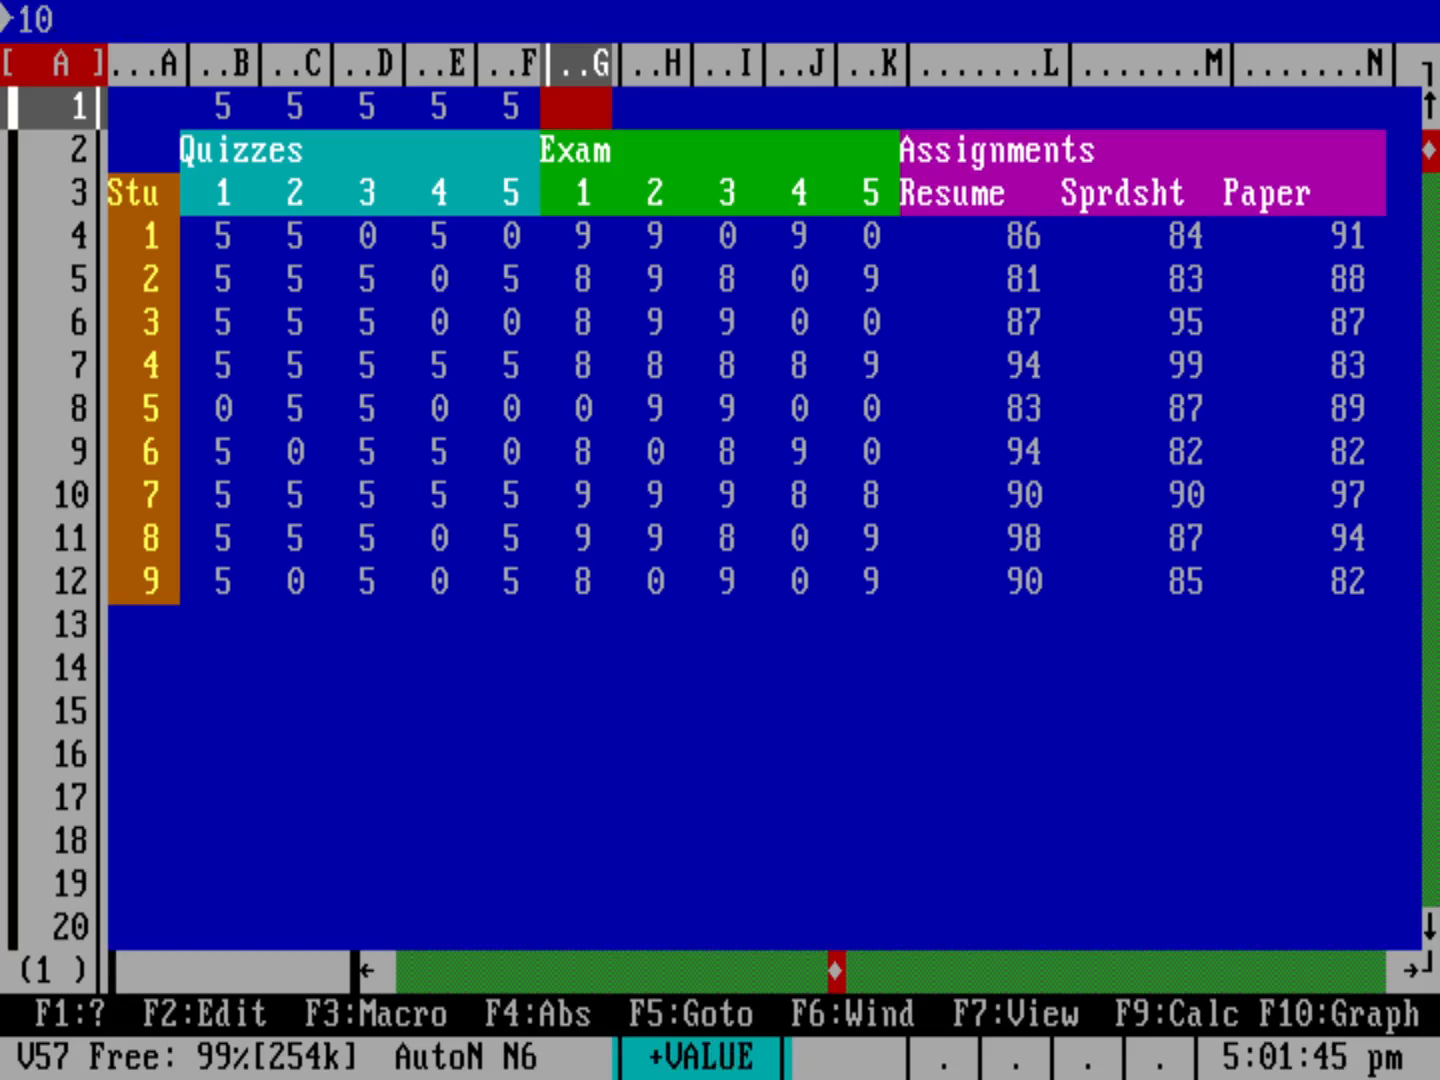
key(Right)
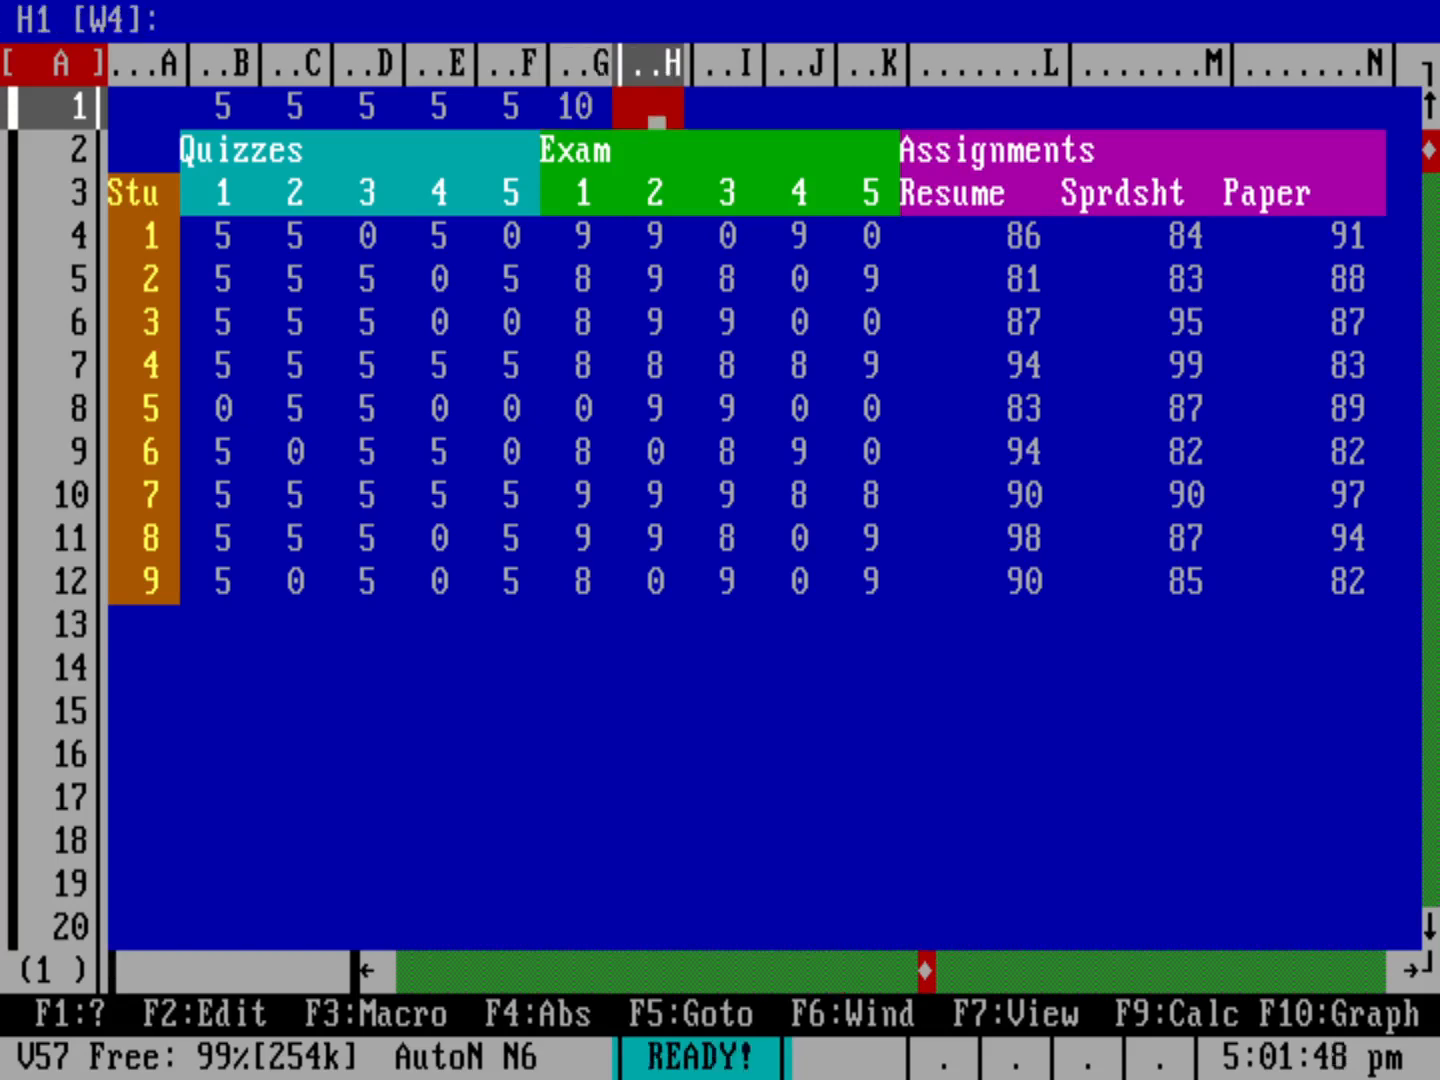
text(10)
key(Right)
text(10)
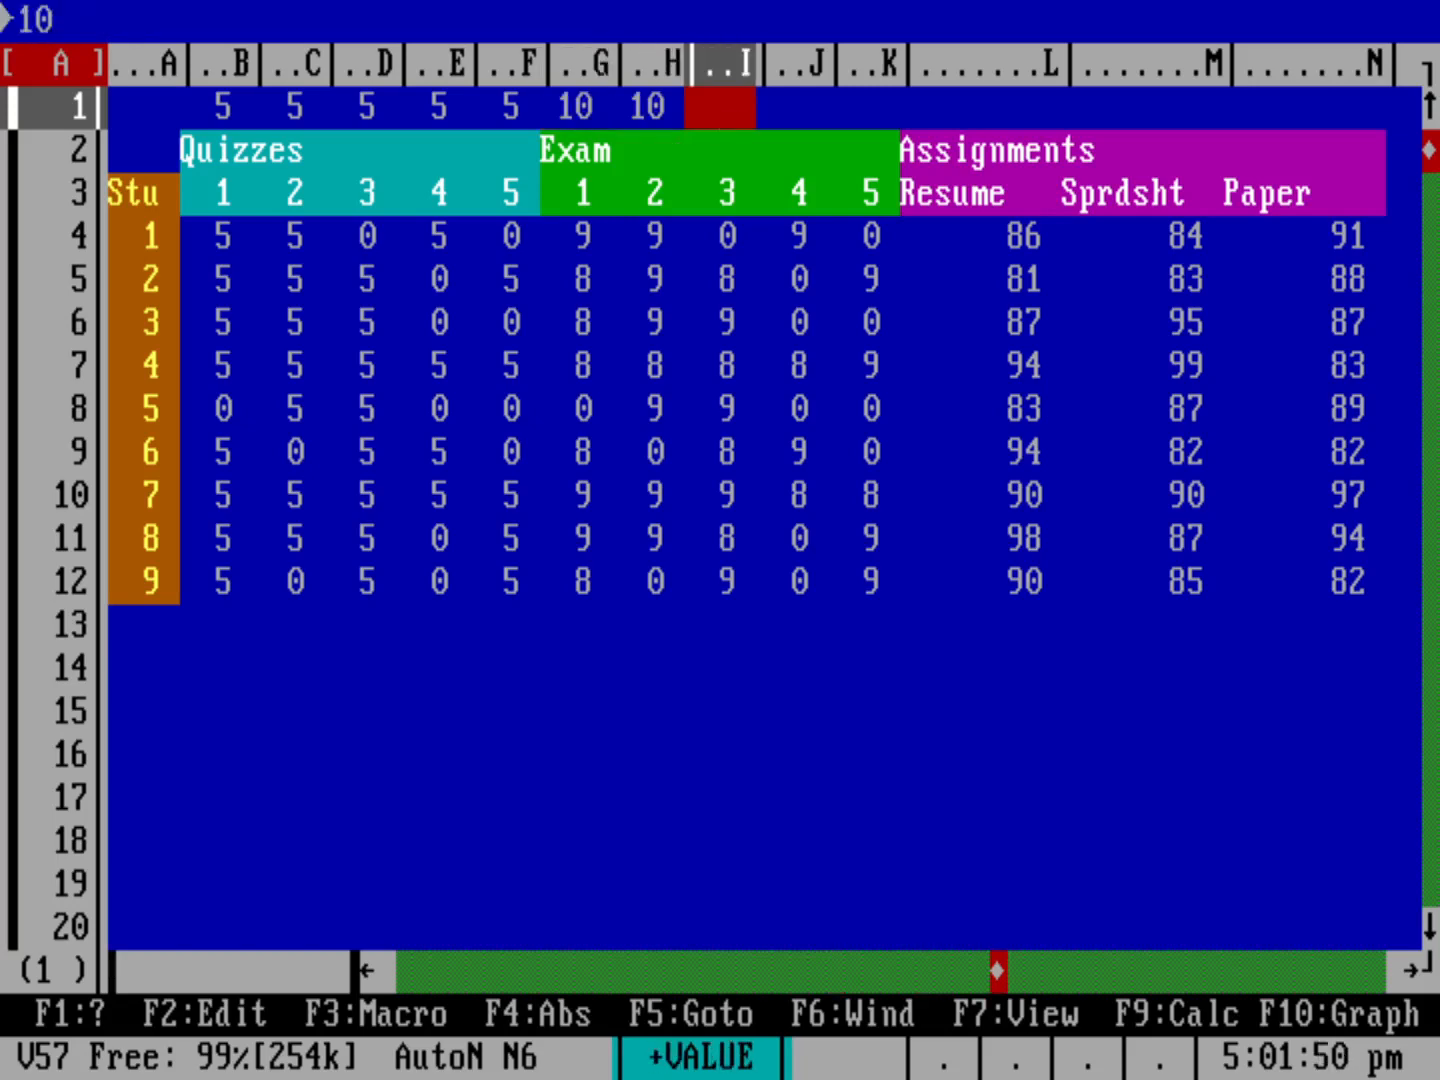
key(Right)
text(10)
key(Right)
text(10)
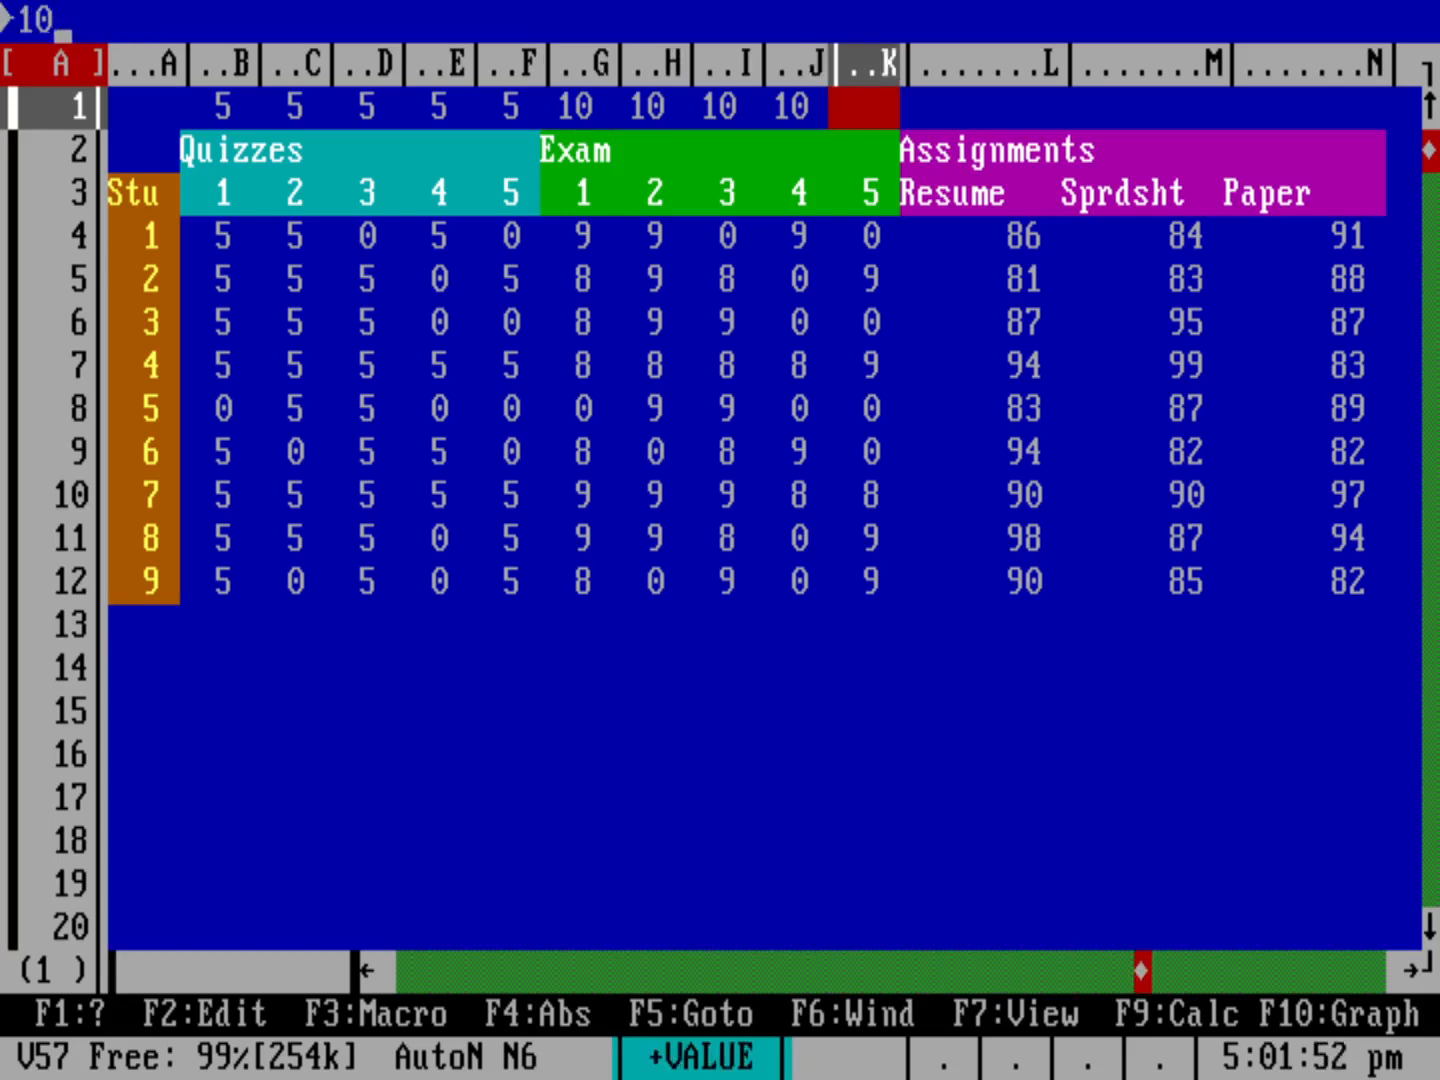
key(Right)
- Enter 100 as the maximum points for the Resume, Sprdsht and Paper assignments in L1..N1
text(100)
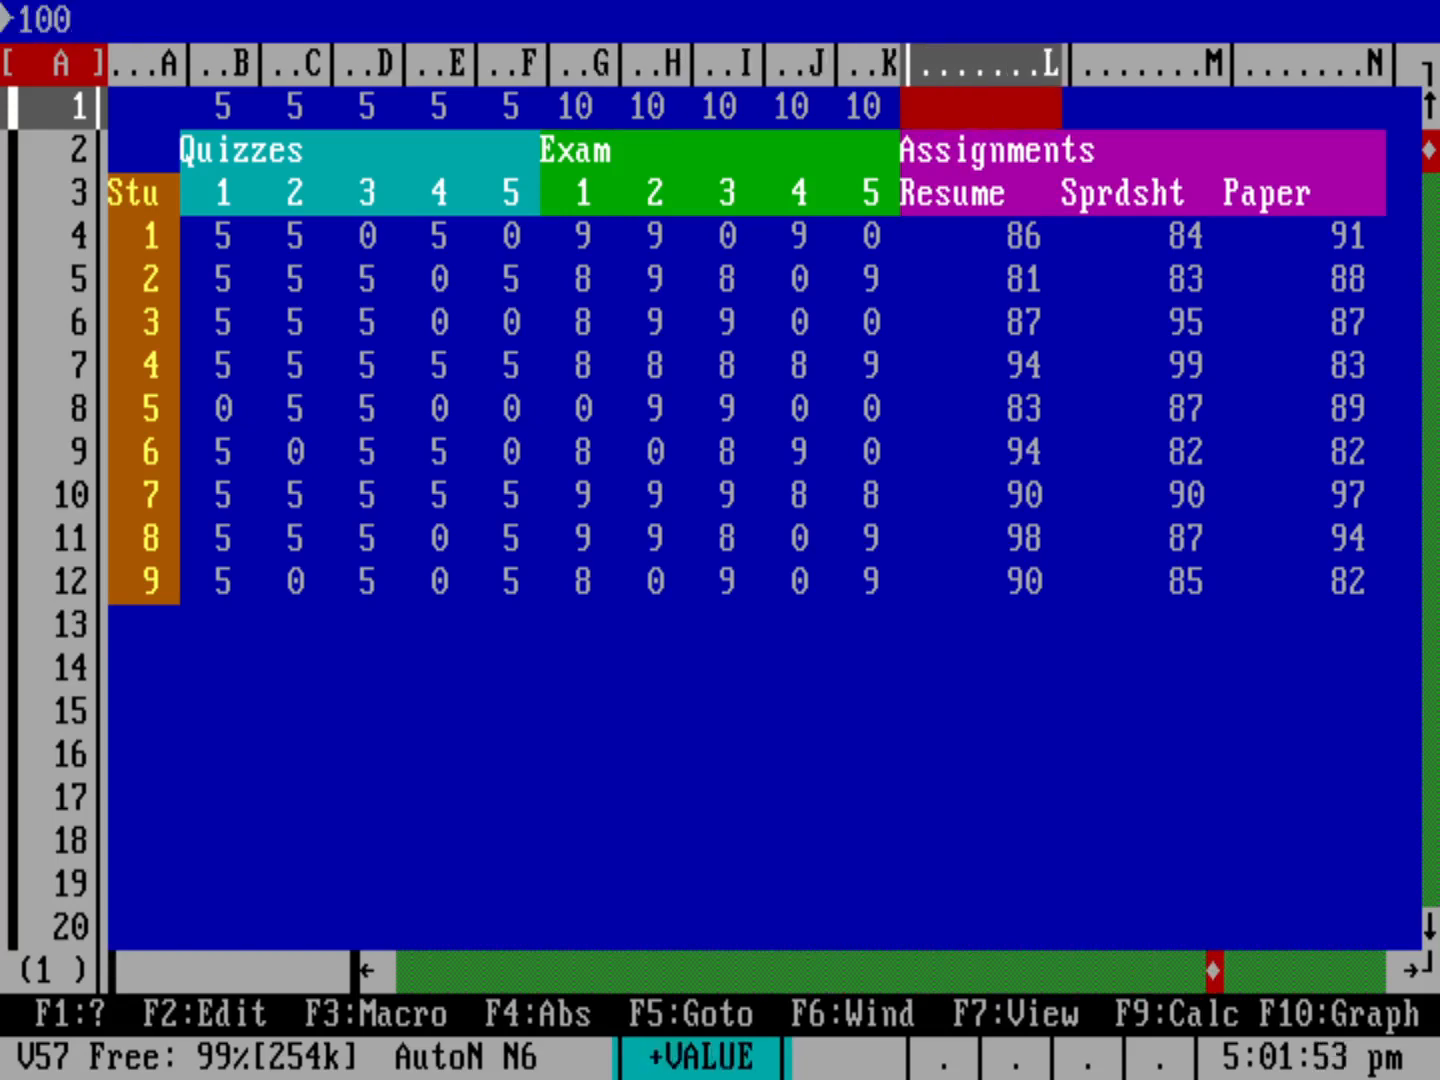
key(Right)
text(100)
key(Right)
text(10)
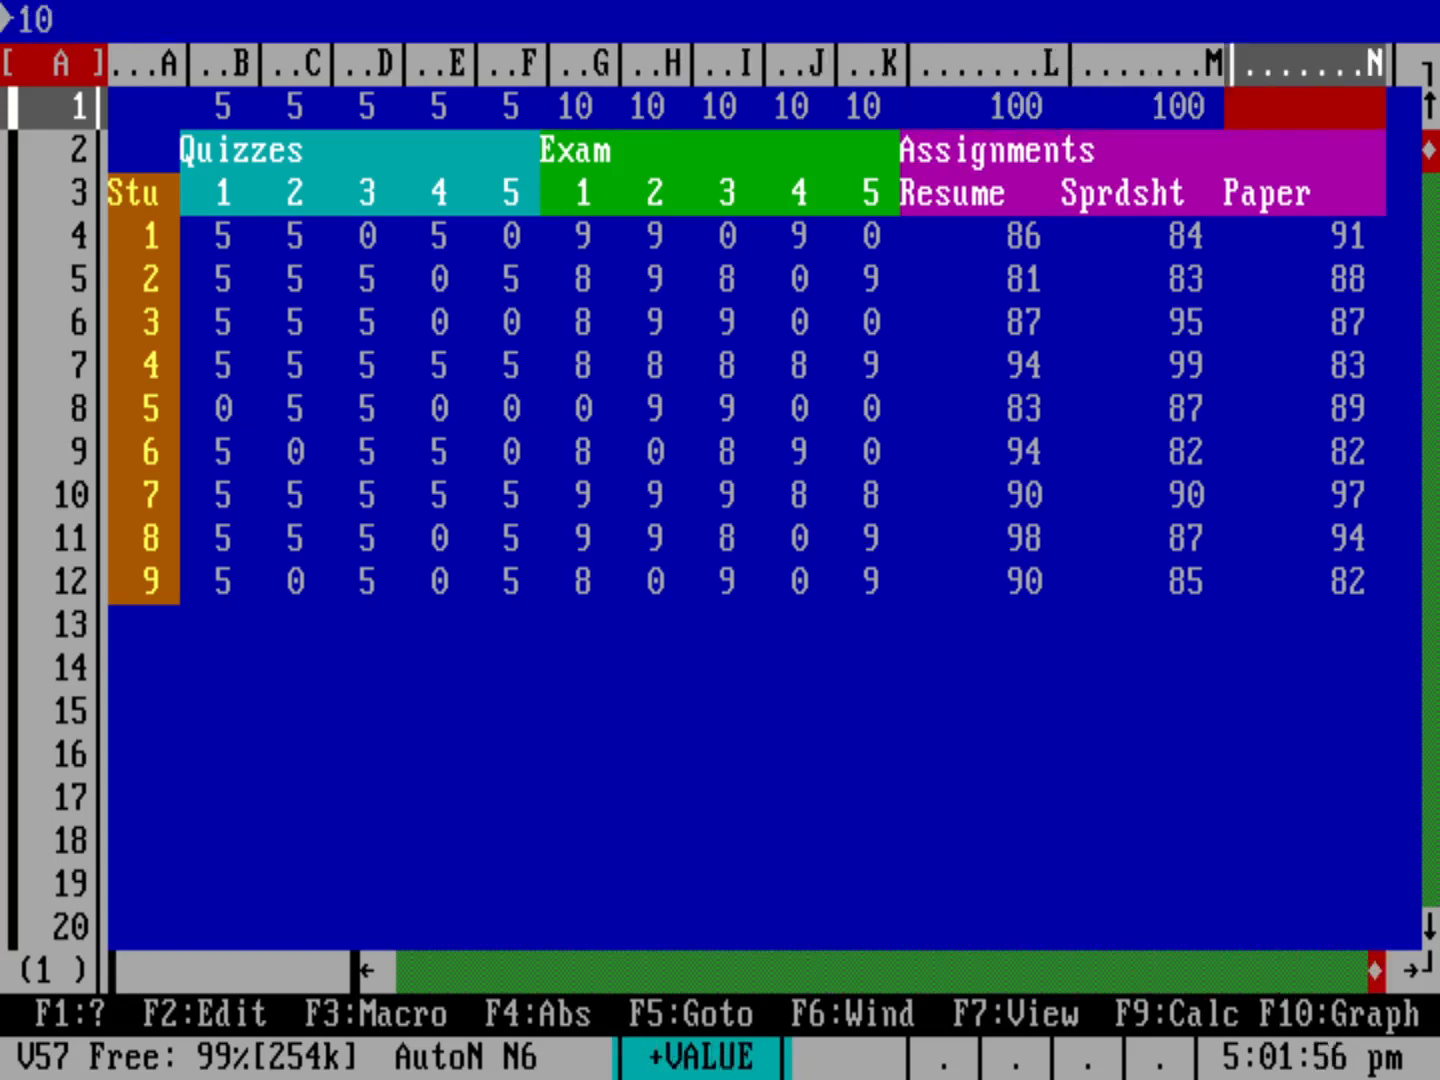
text(0)
key(Right)
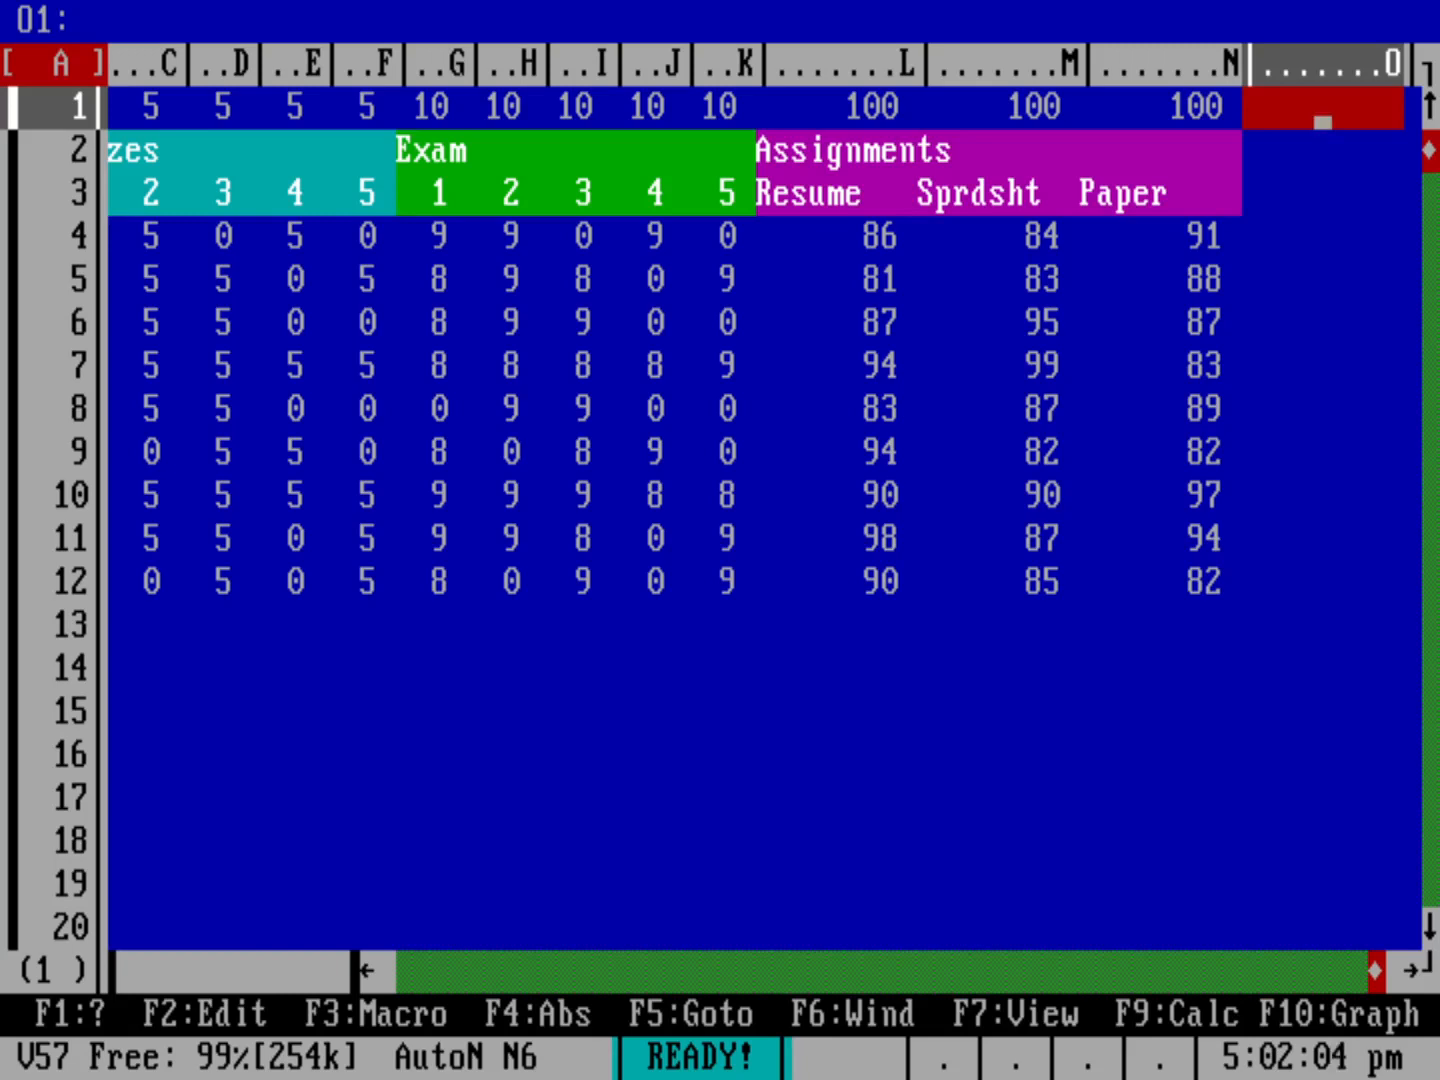
text(@)
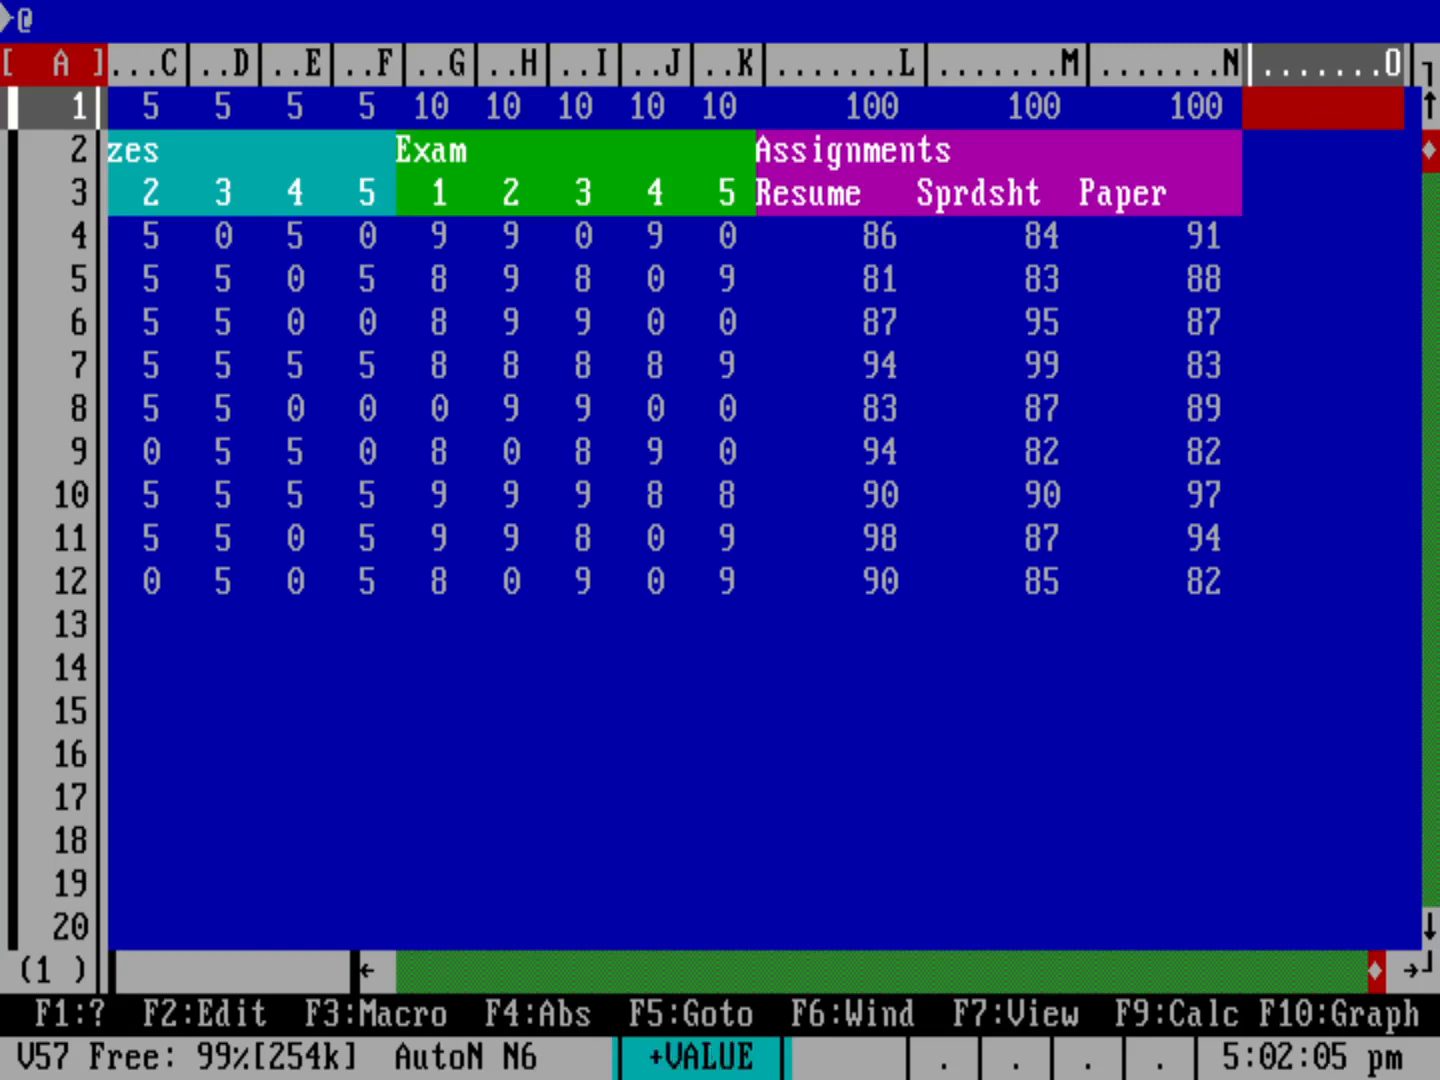
text(SUM()
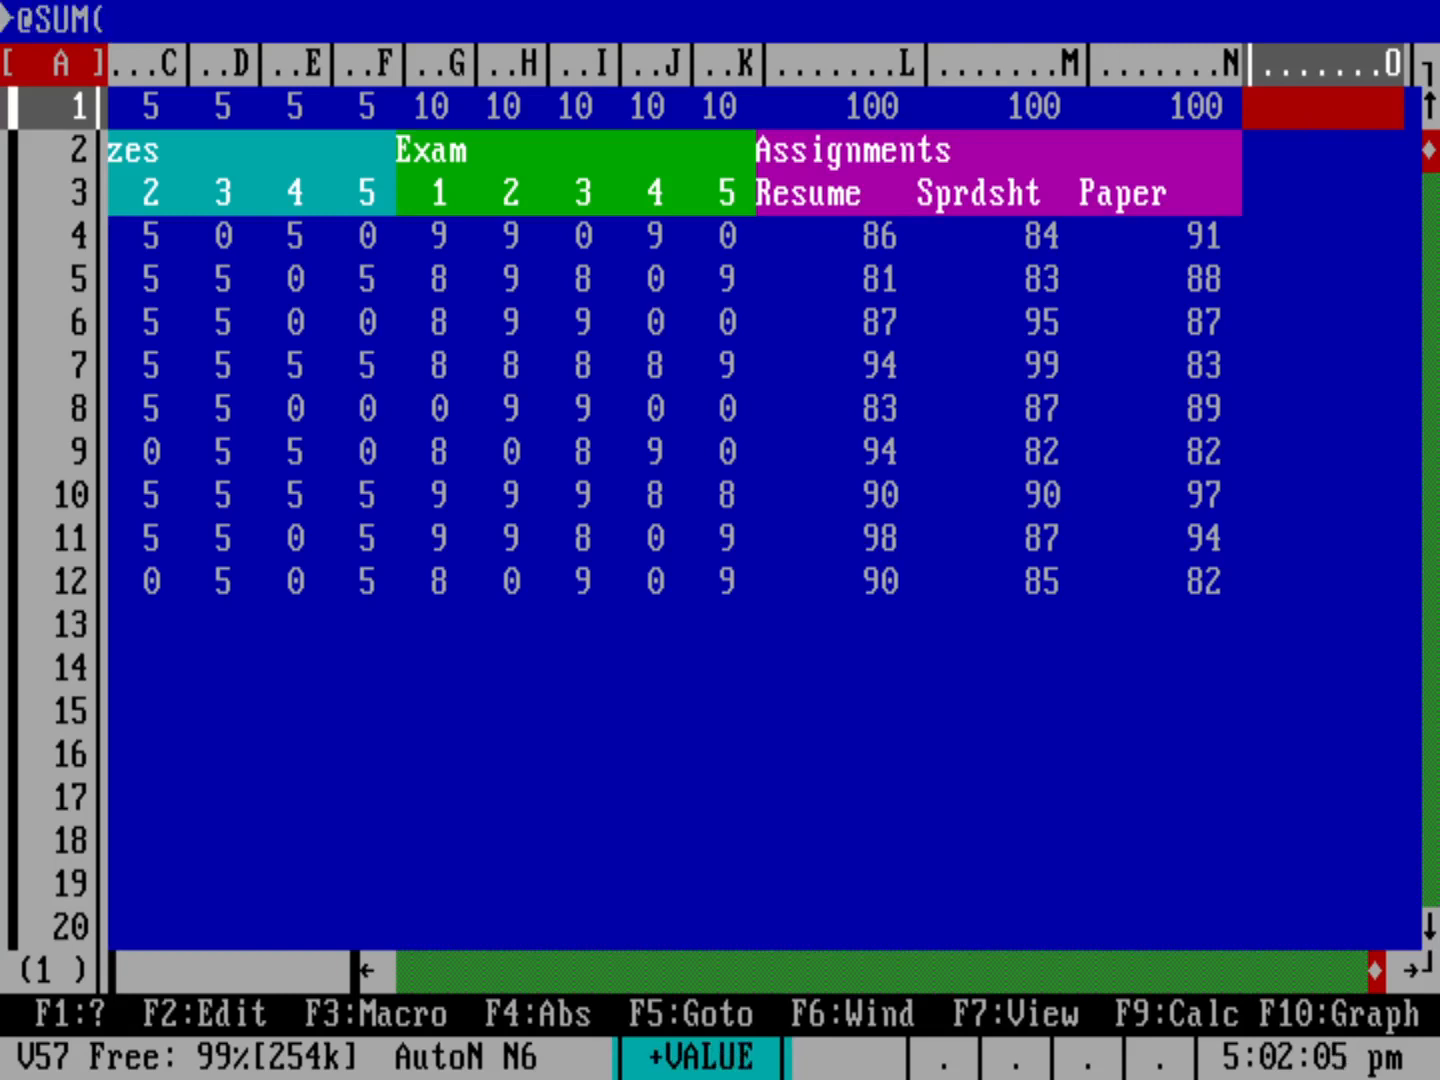
text(B1..N1))
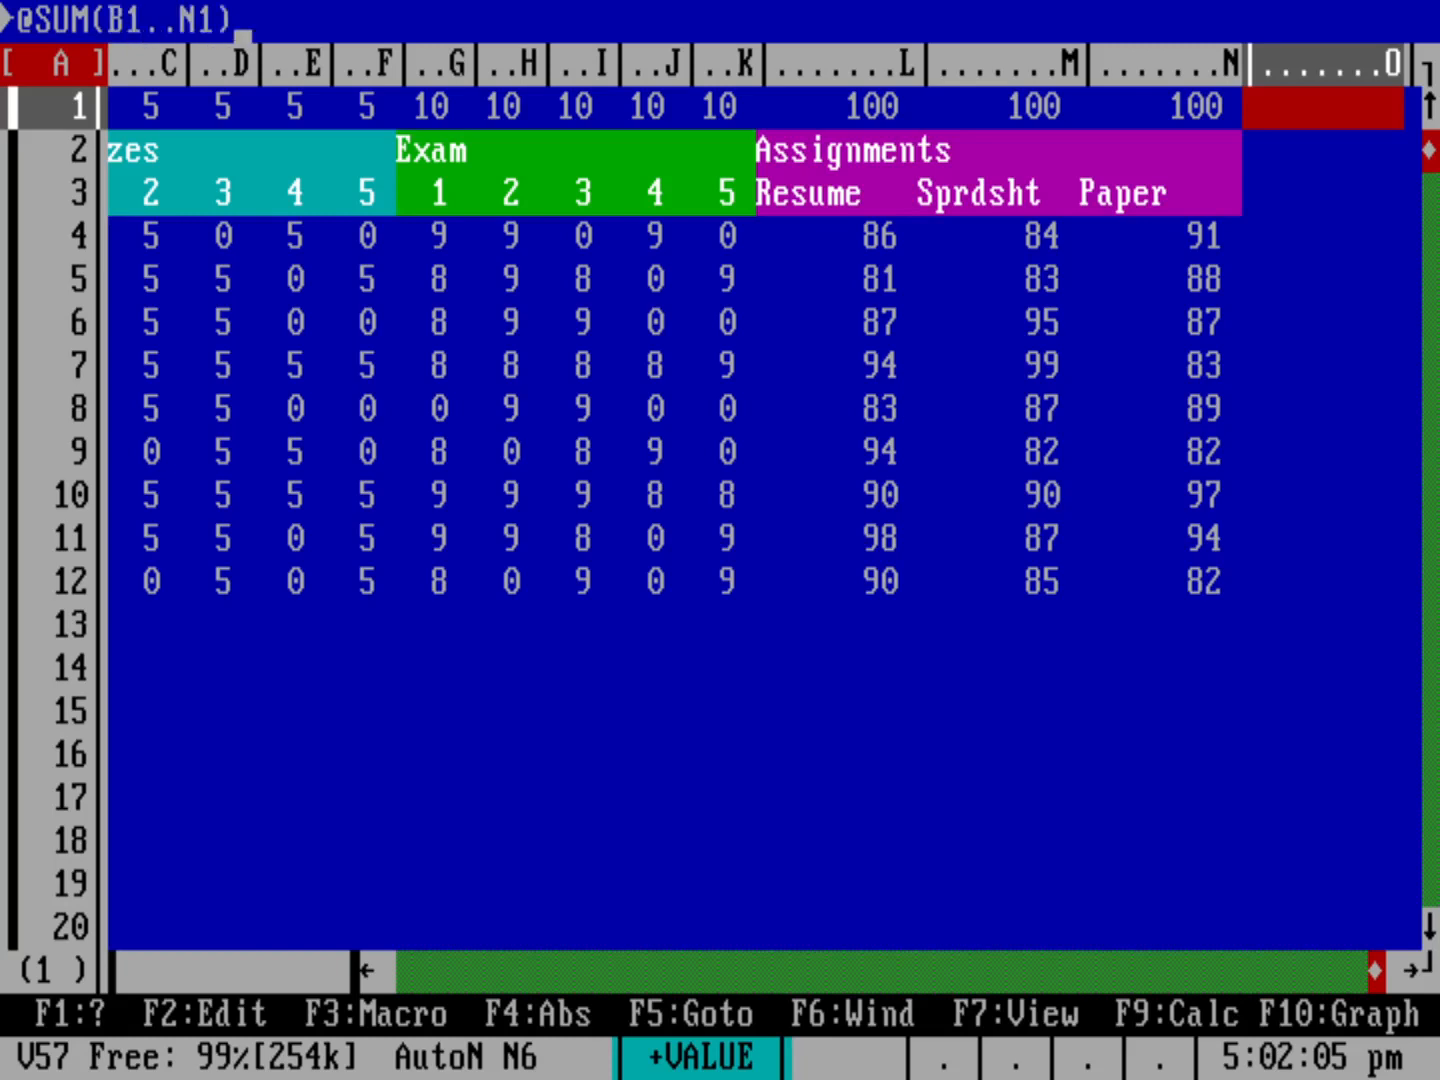
key(Return)
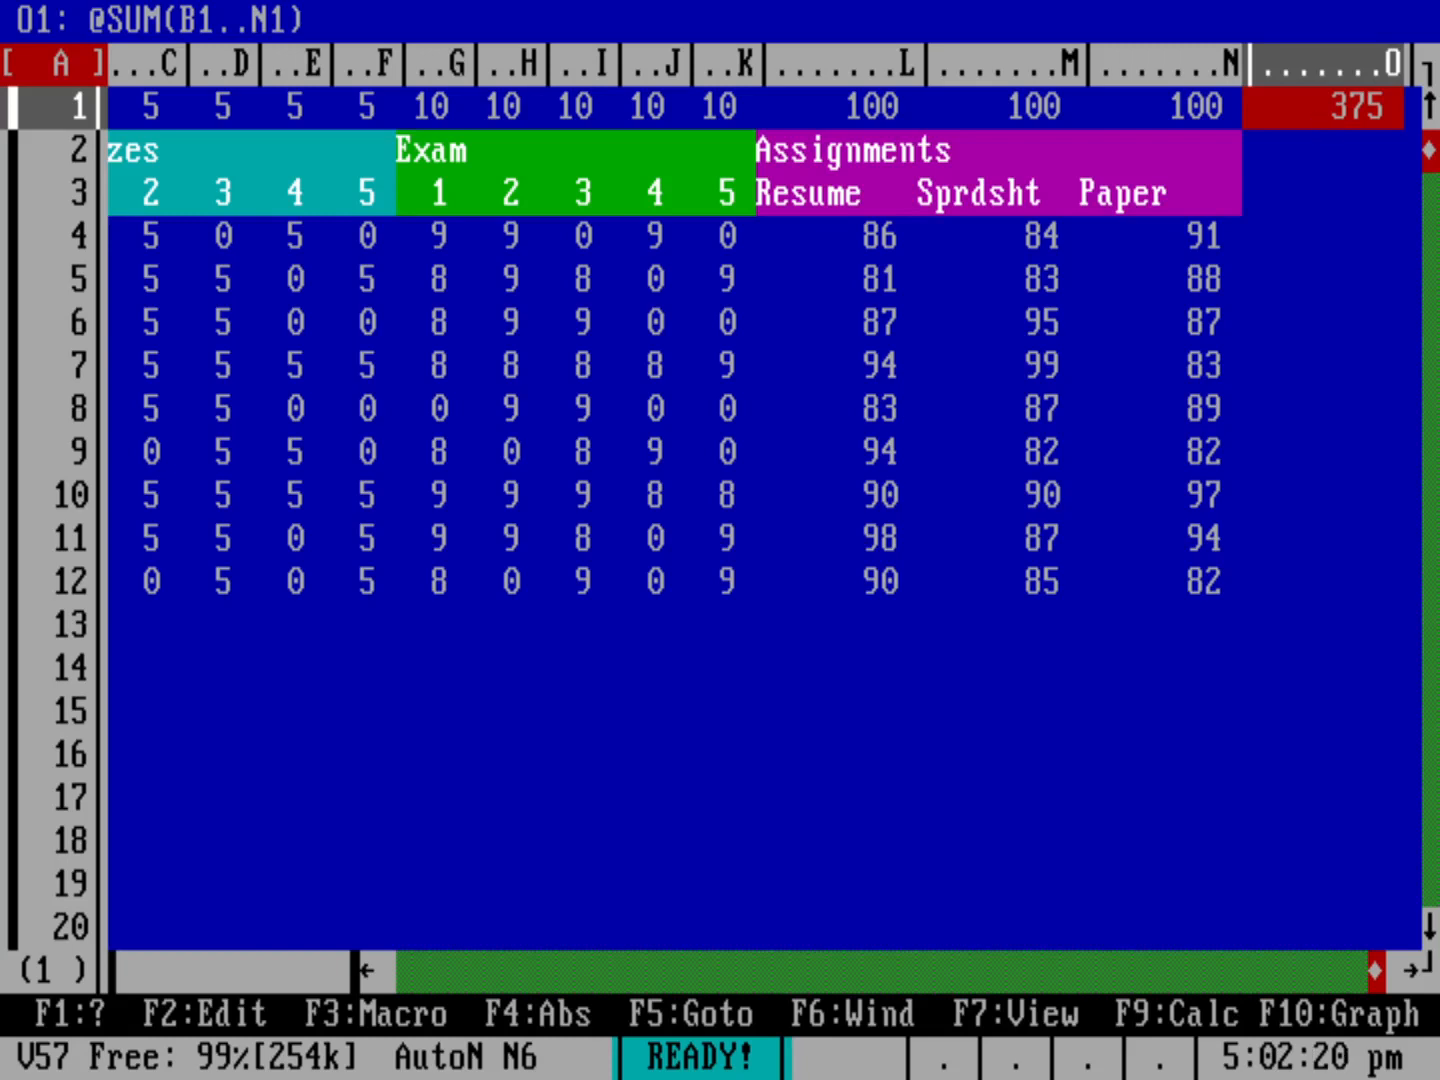
- Look over student 1's scores along row 4, from column O back to the student number in A4
key(Down)
key(Down)
key(Down)
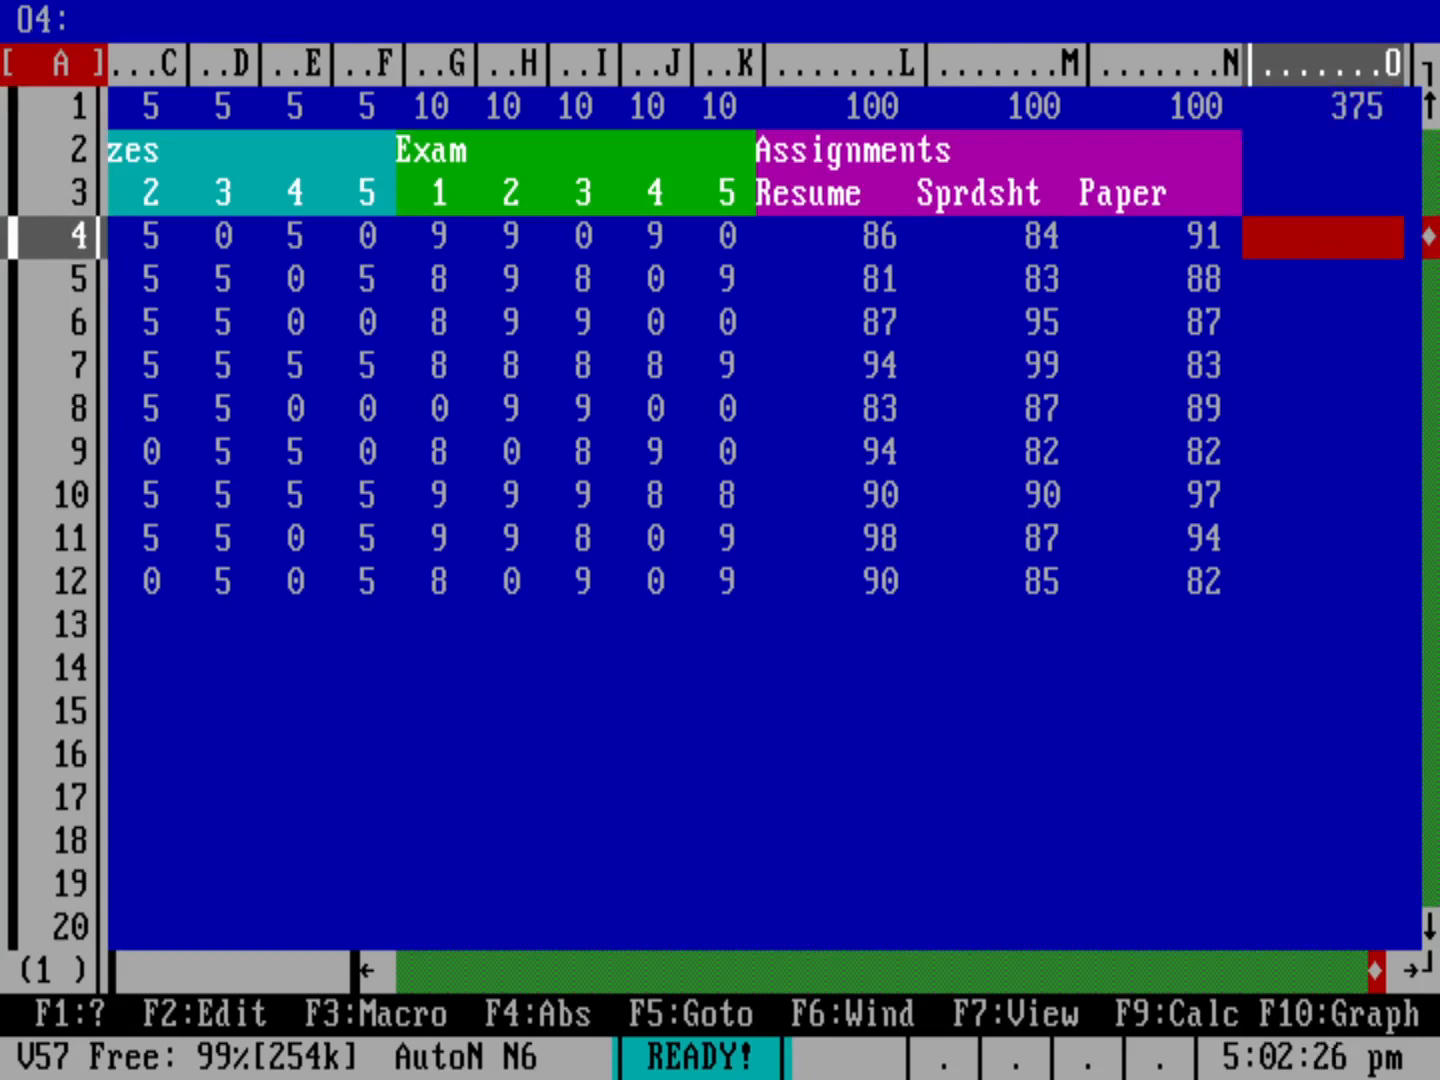
key(Left)
key(Left)
key(Left)
key(Left)
key(Left)
key(Left)
key(Left)
key(Left)
key(Left)
key(Left)
key(Left)
key(Left)
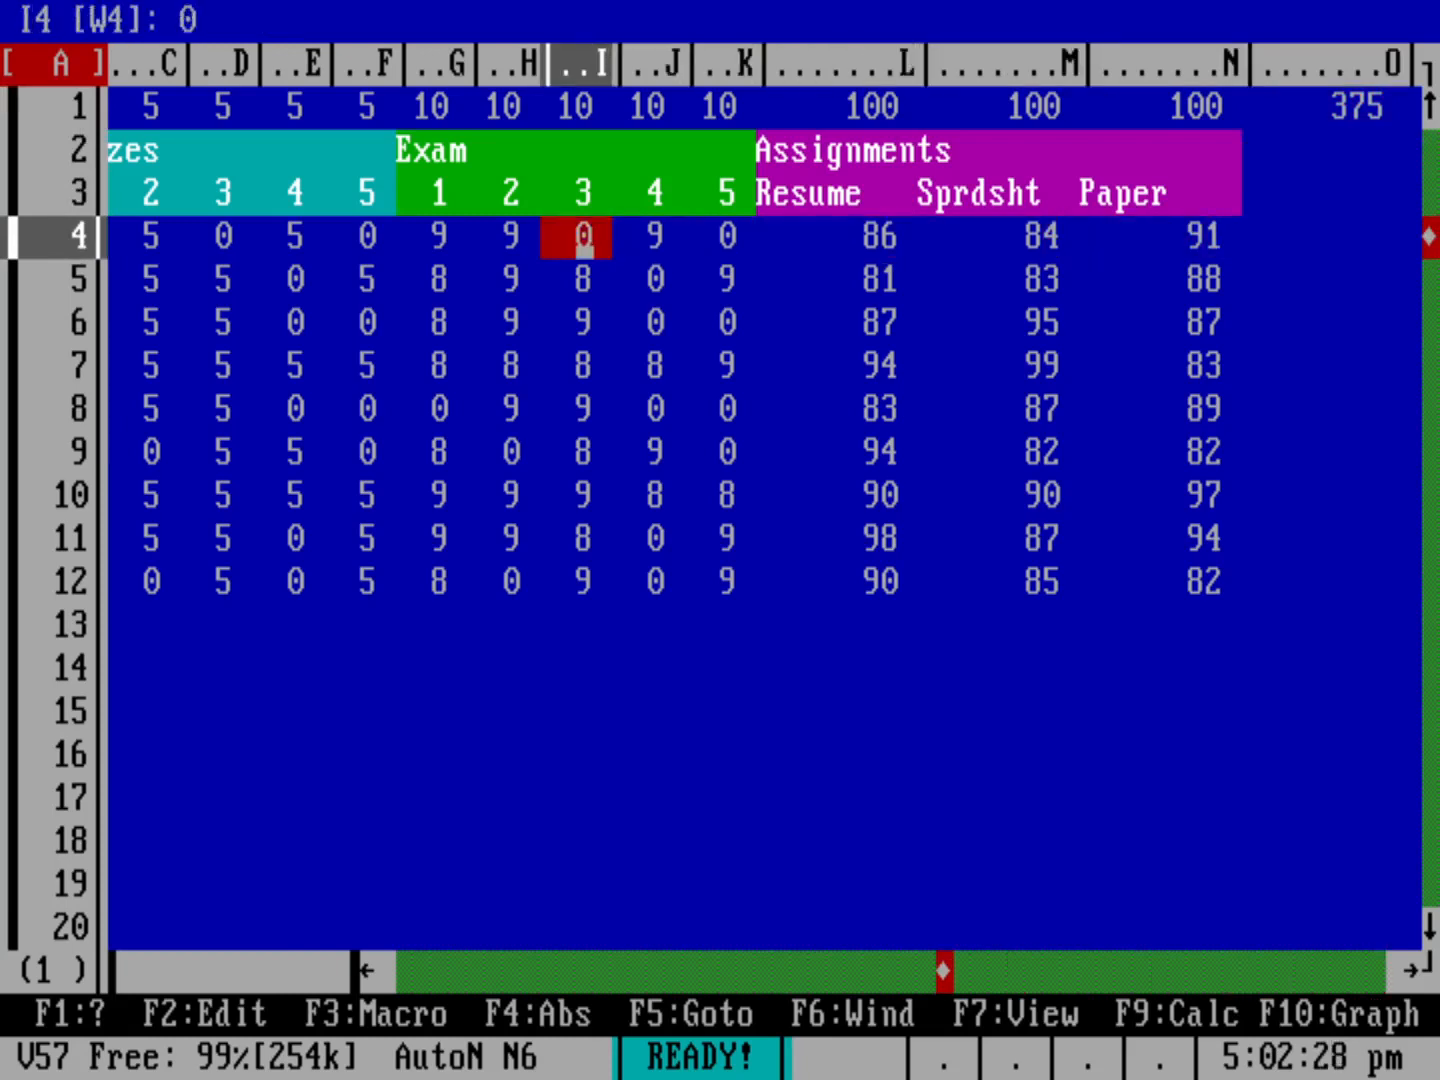
key(Left)
key(Left)
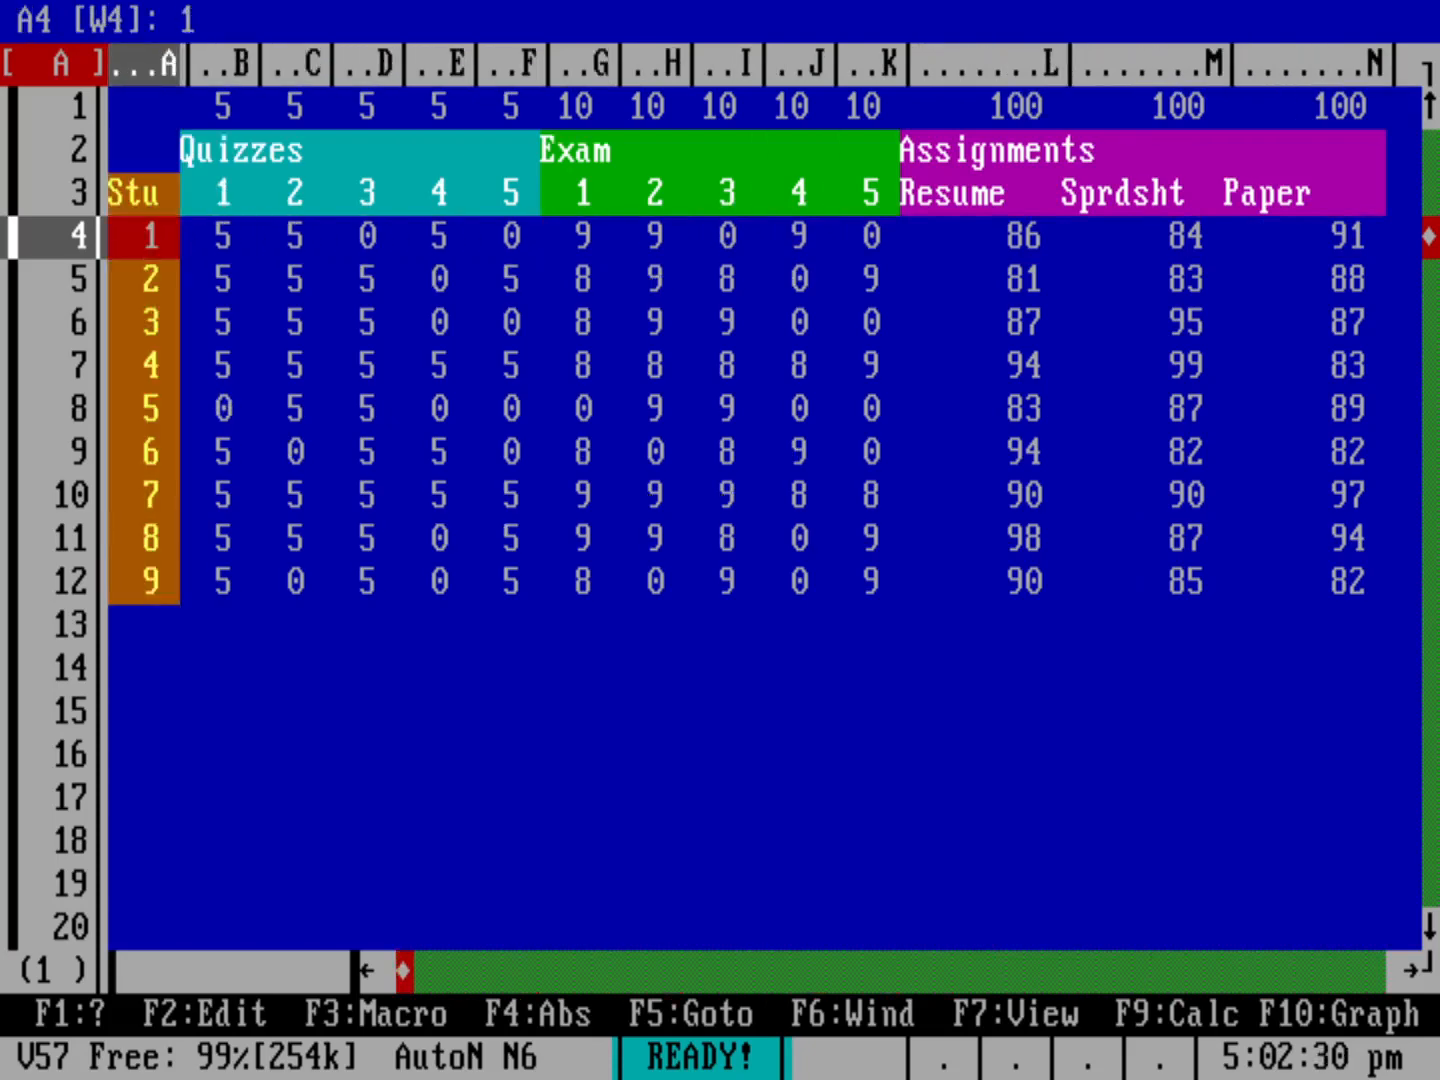
key(Down)
key(Down)
key(Down)
key(Down)
key(Down)
key(Down)
key(Down)
key(Down)
key(Down)
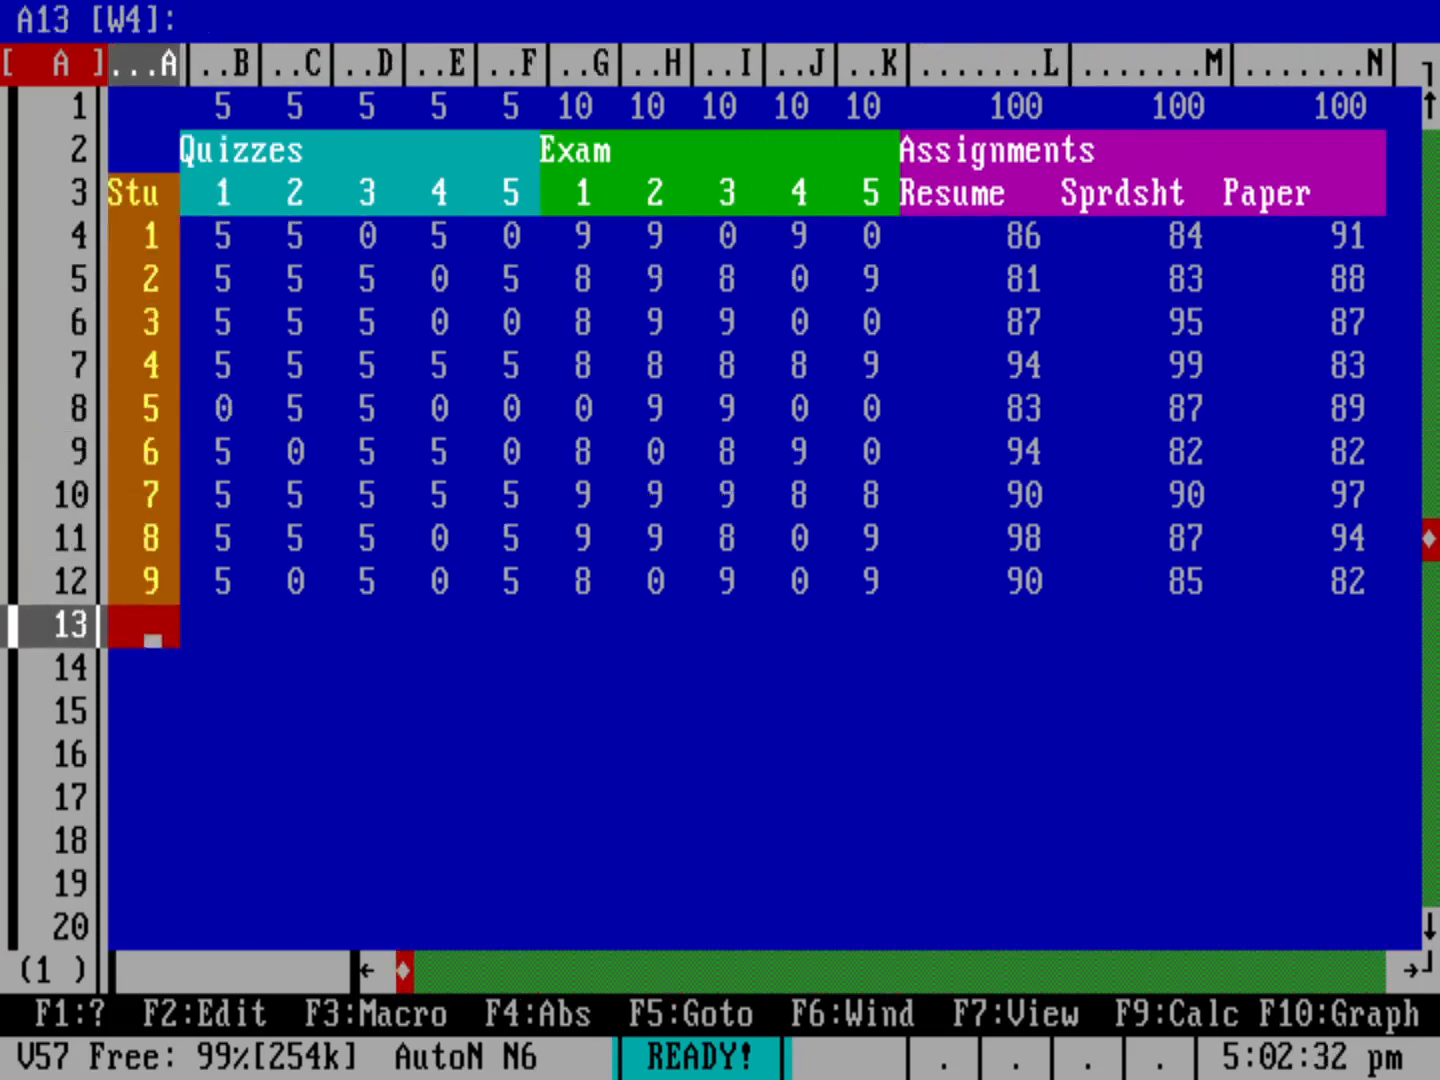
key(Down)
key(Right)
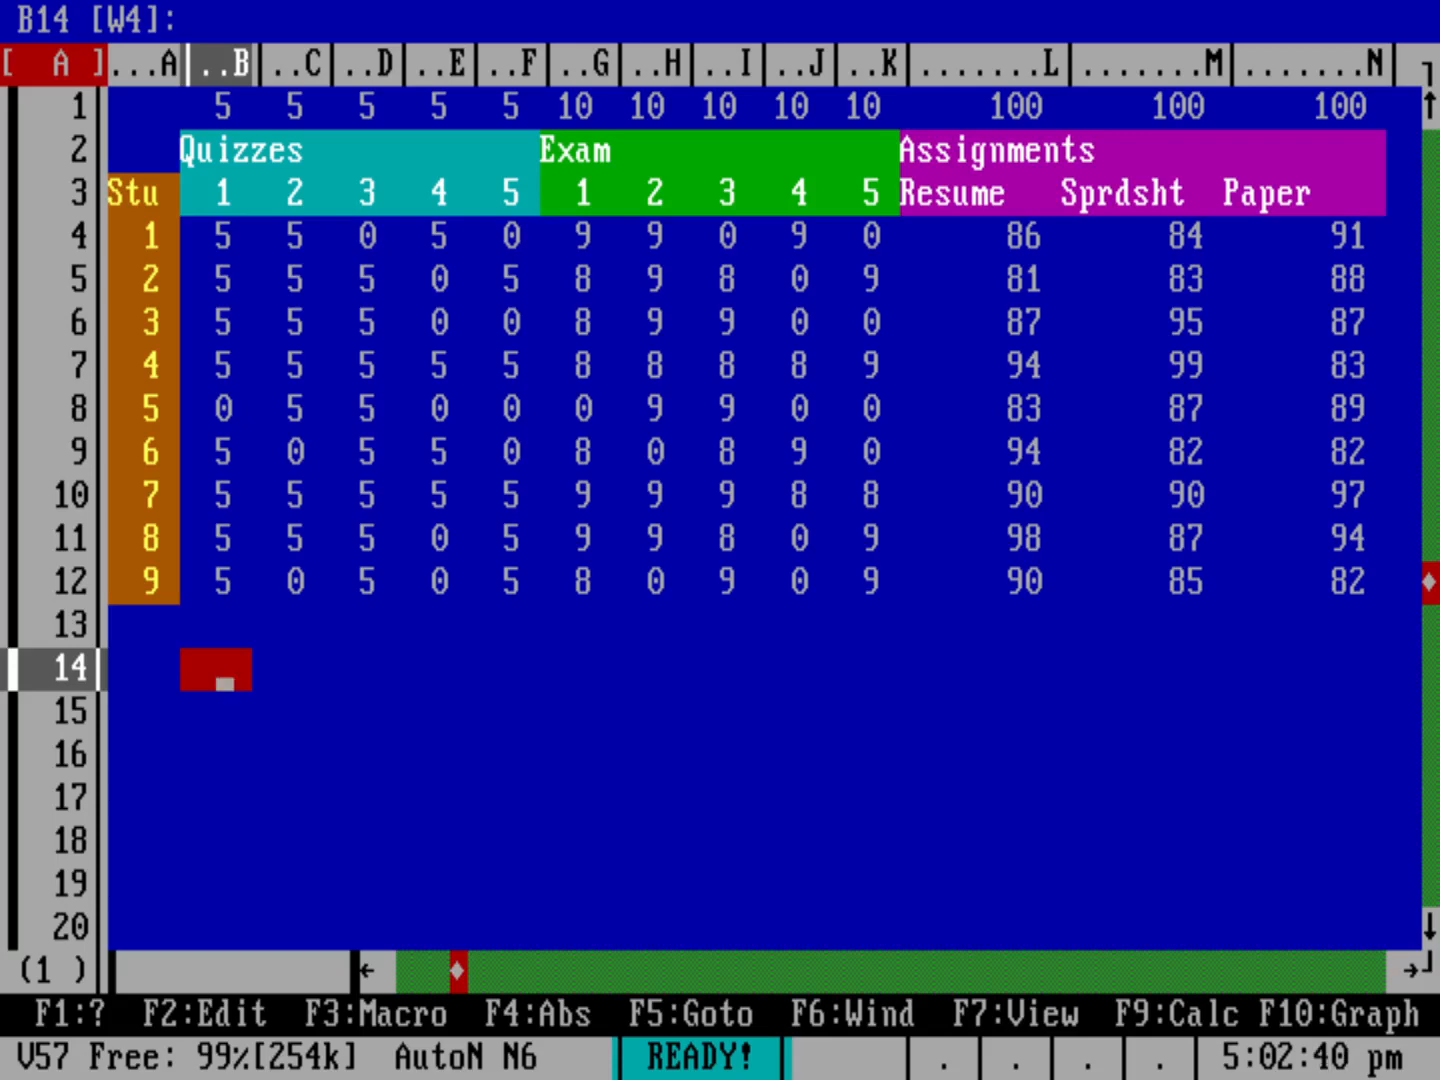
text(@A)
text(VG()
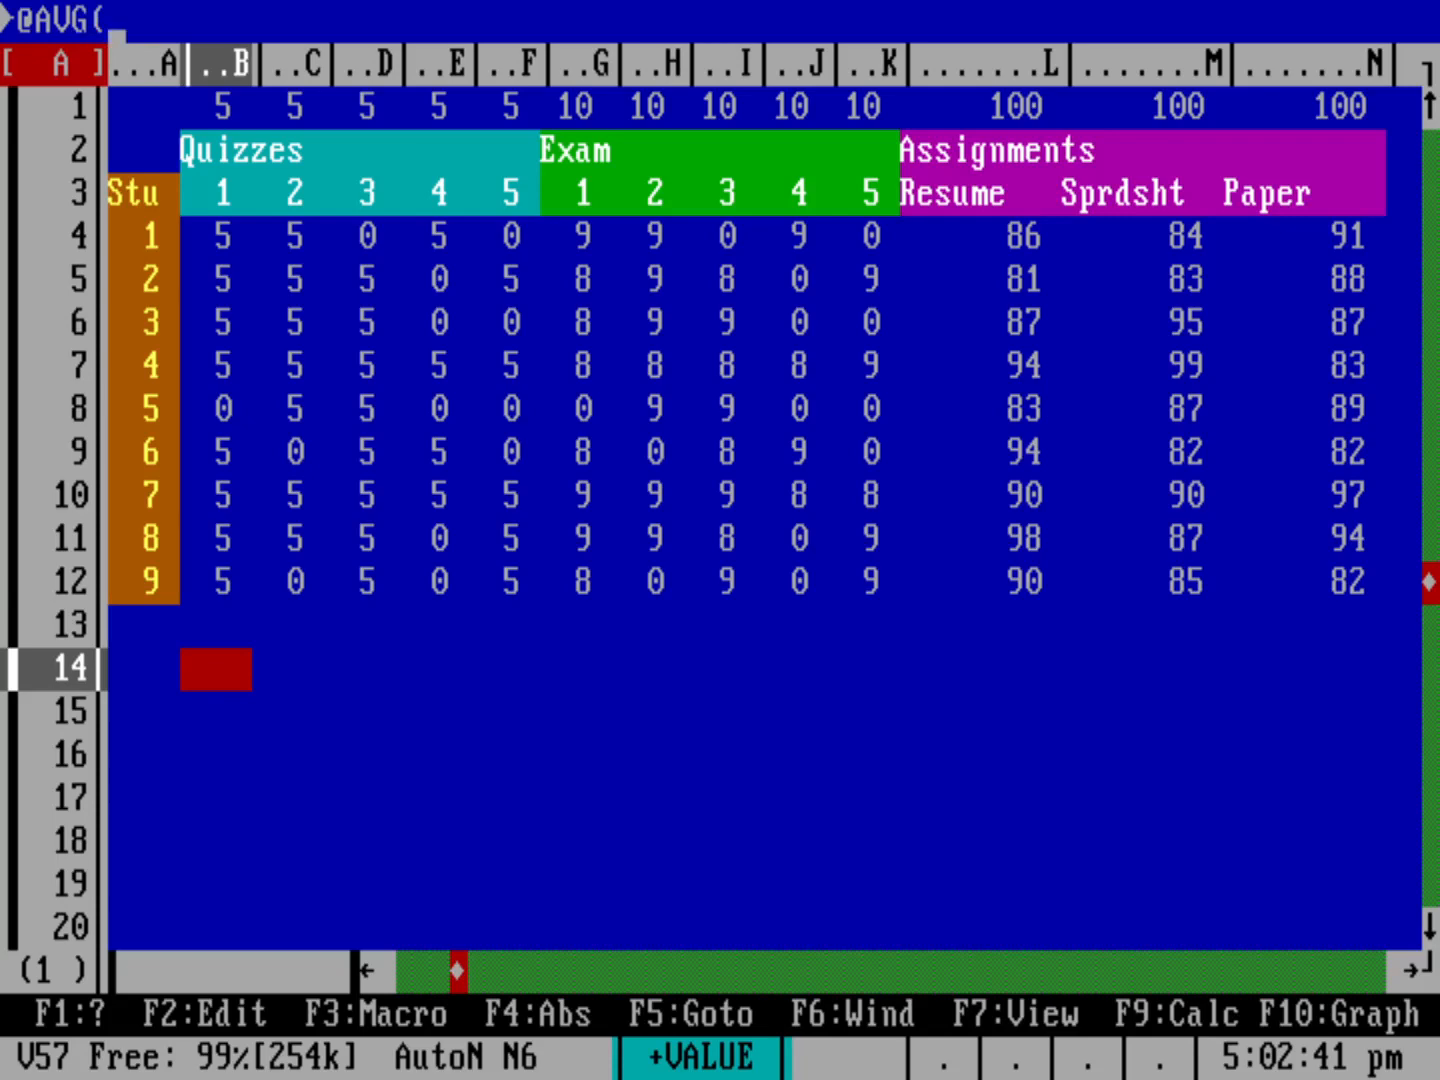
text(B4..B12)
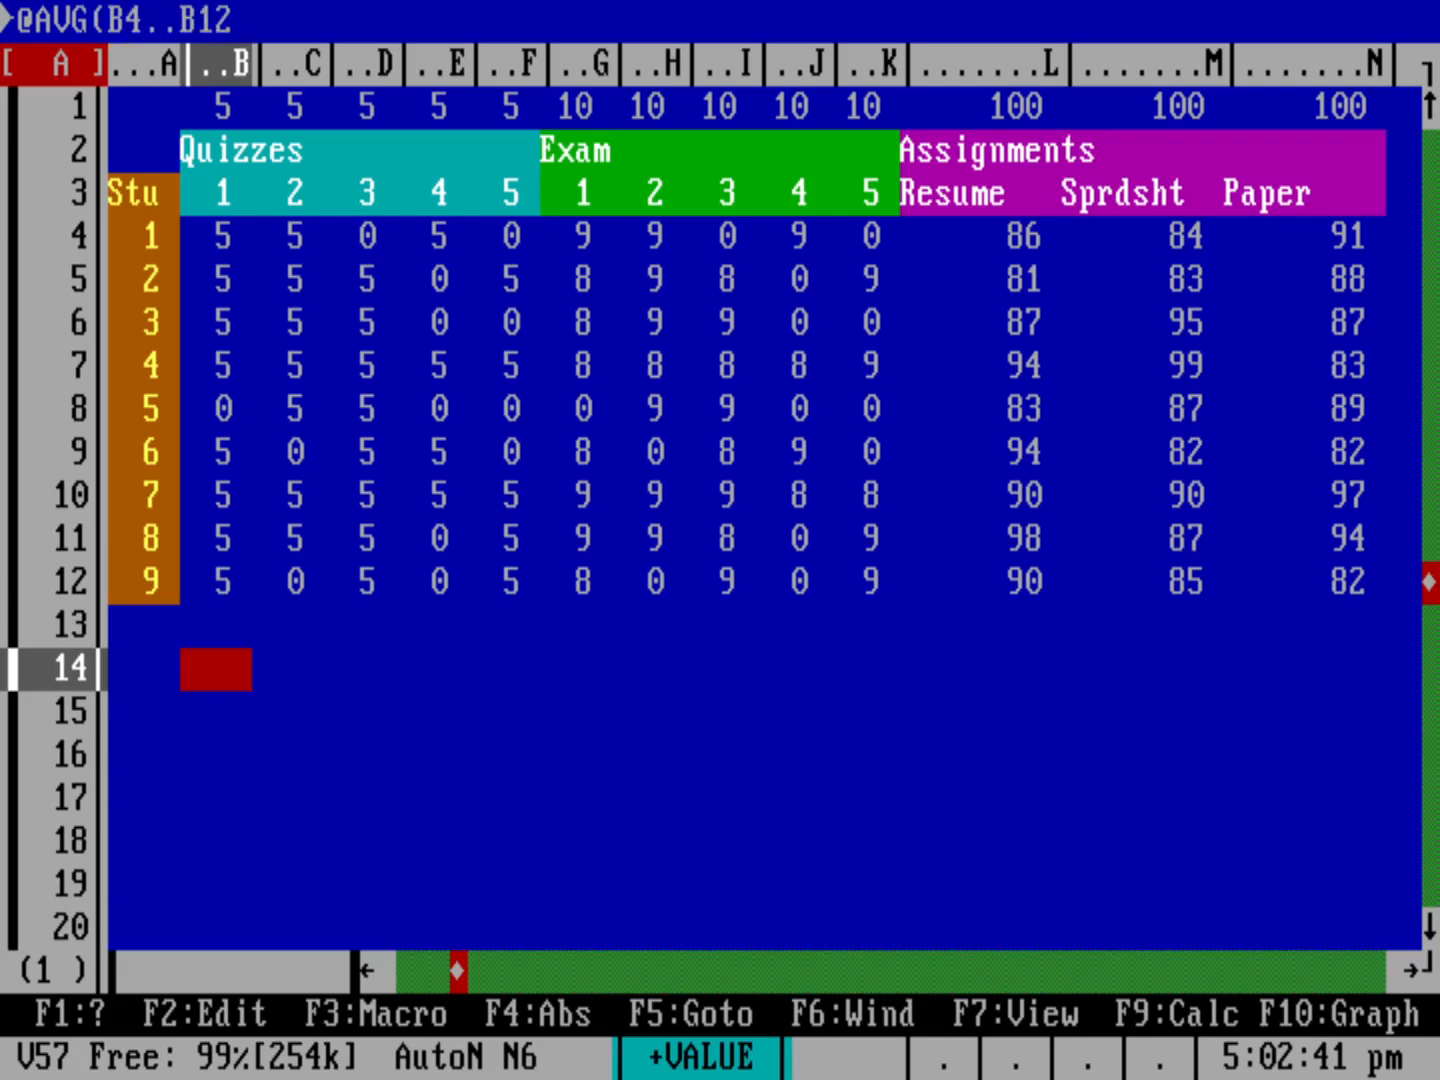
text())
key(Return)
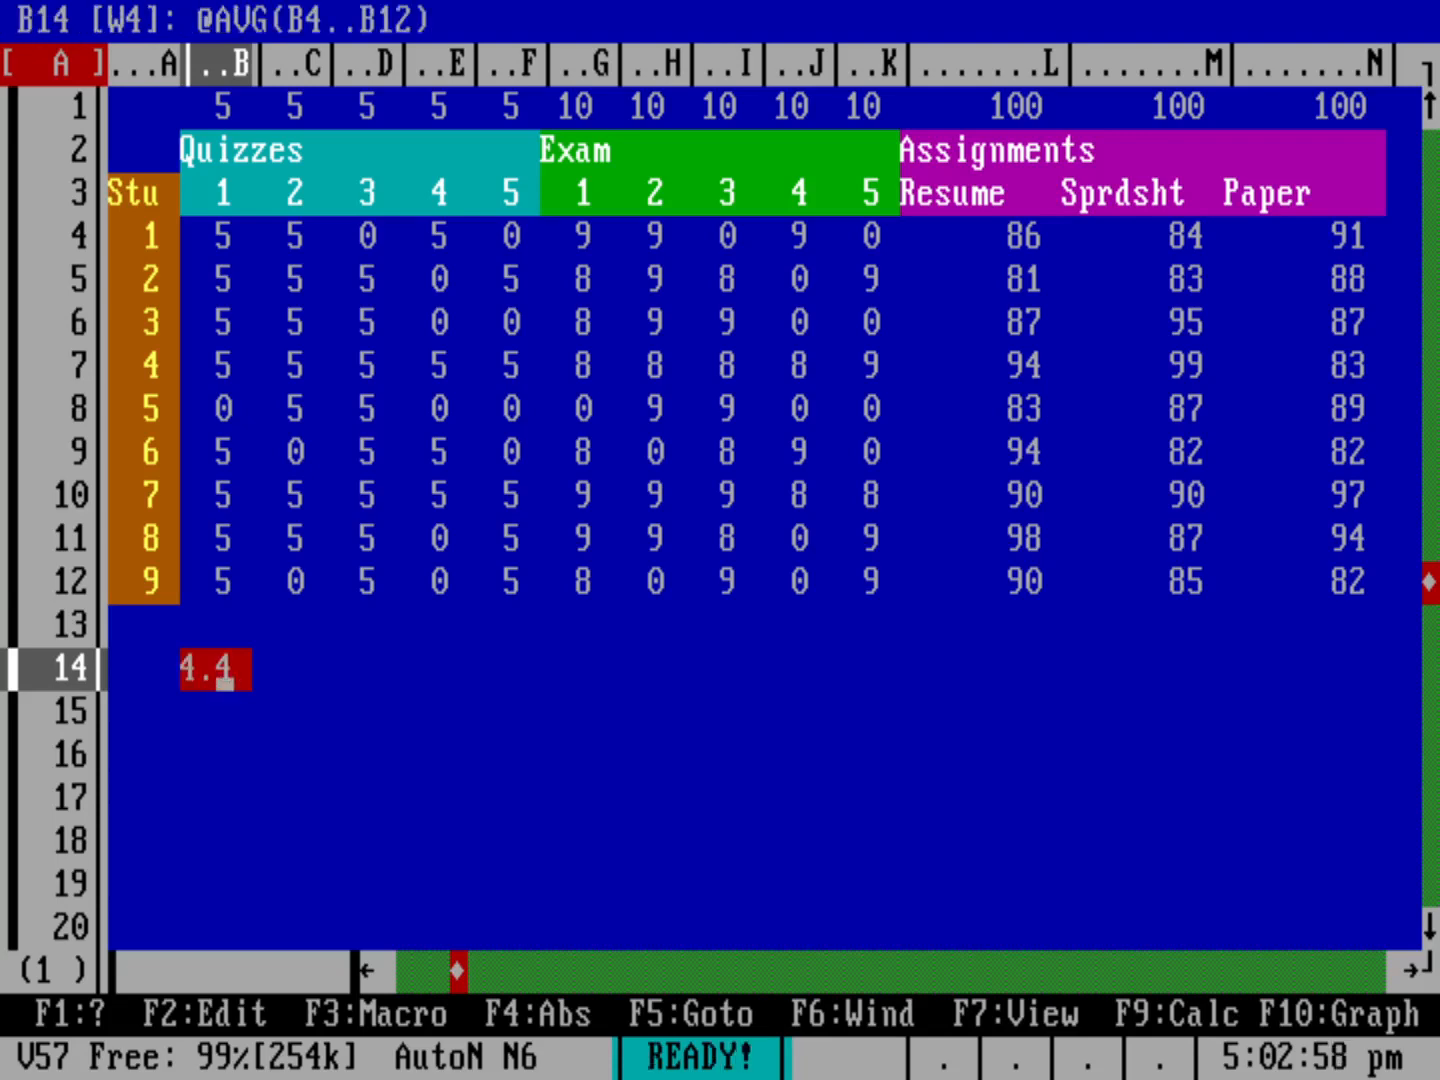
- Copy the average formula from B14 to C14..N14 for the remaining quizzes, exams and assignments
key(/)
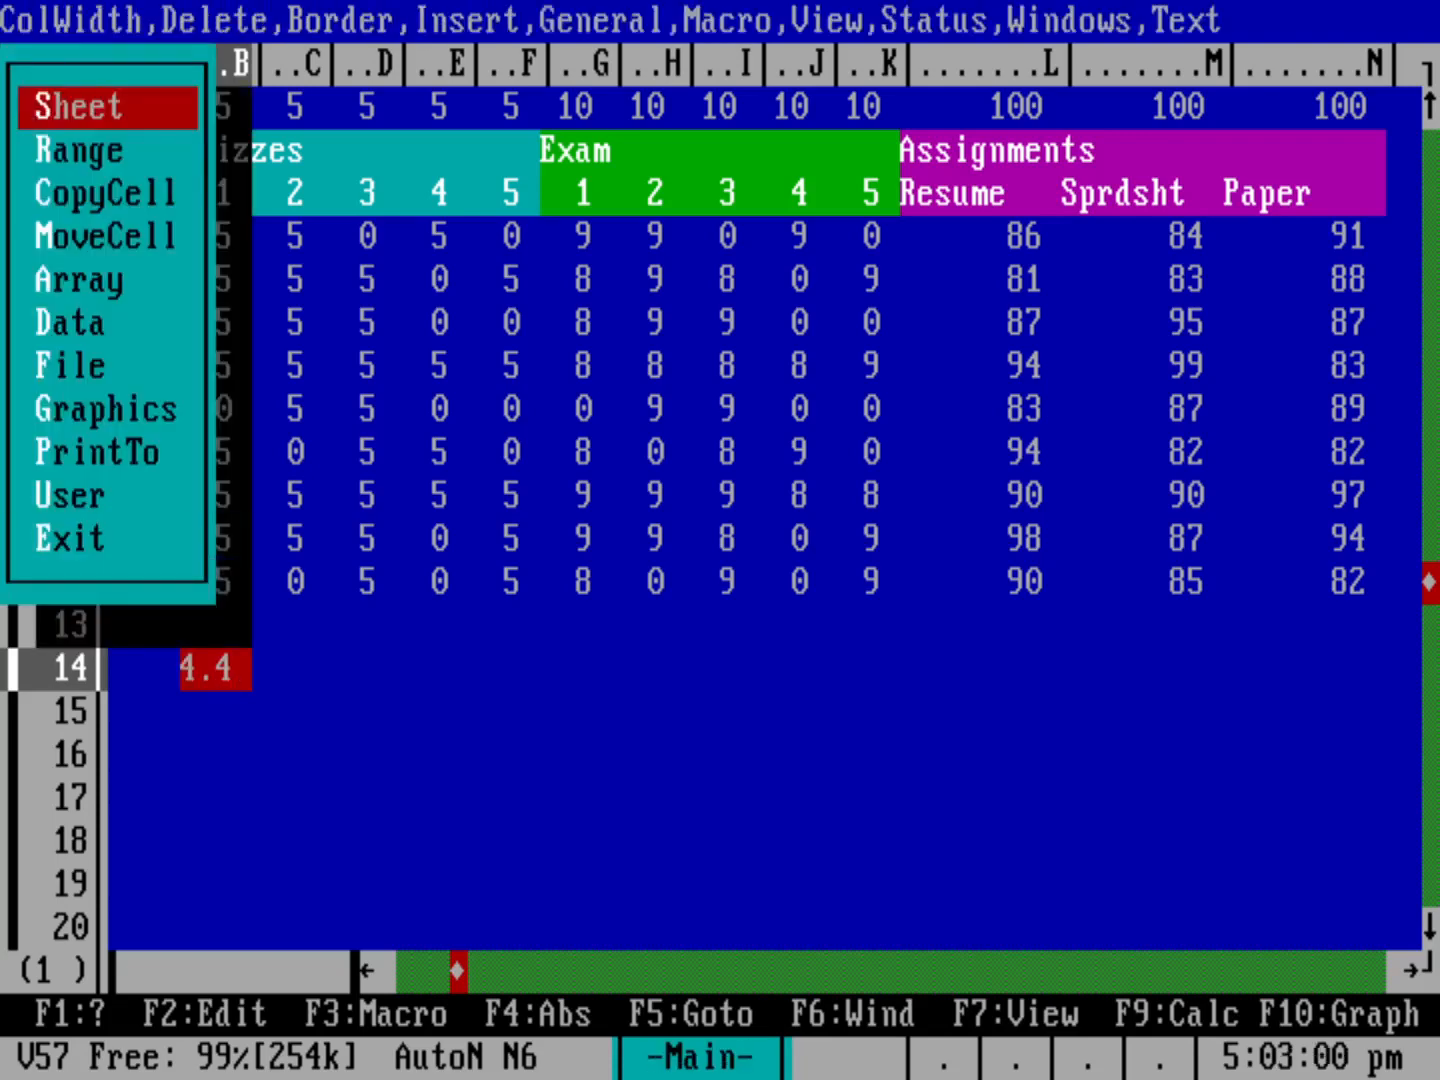
key(c)
key(Return)
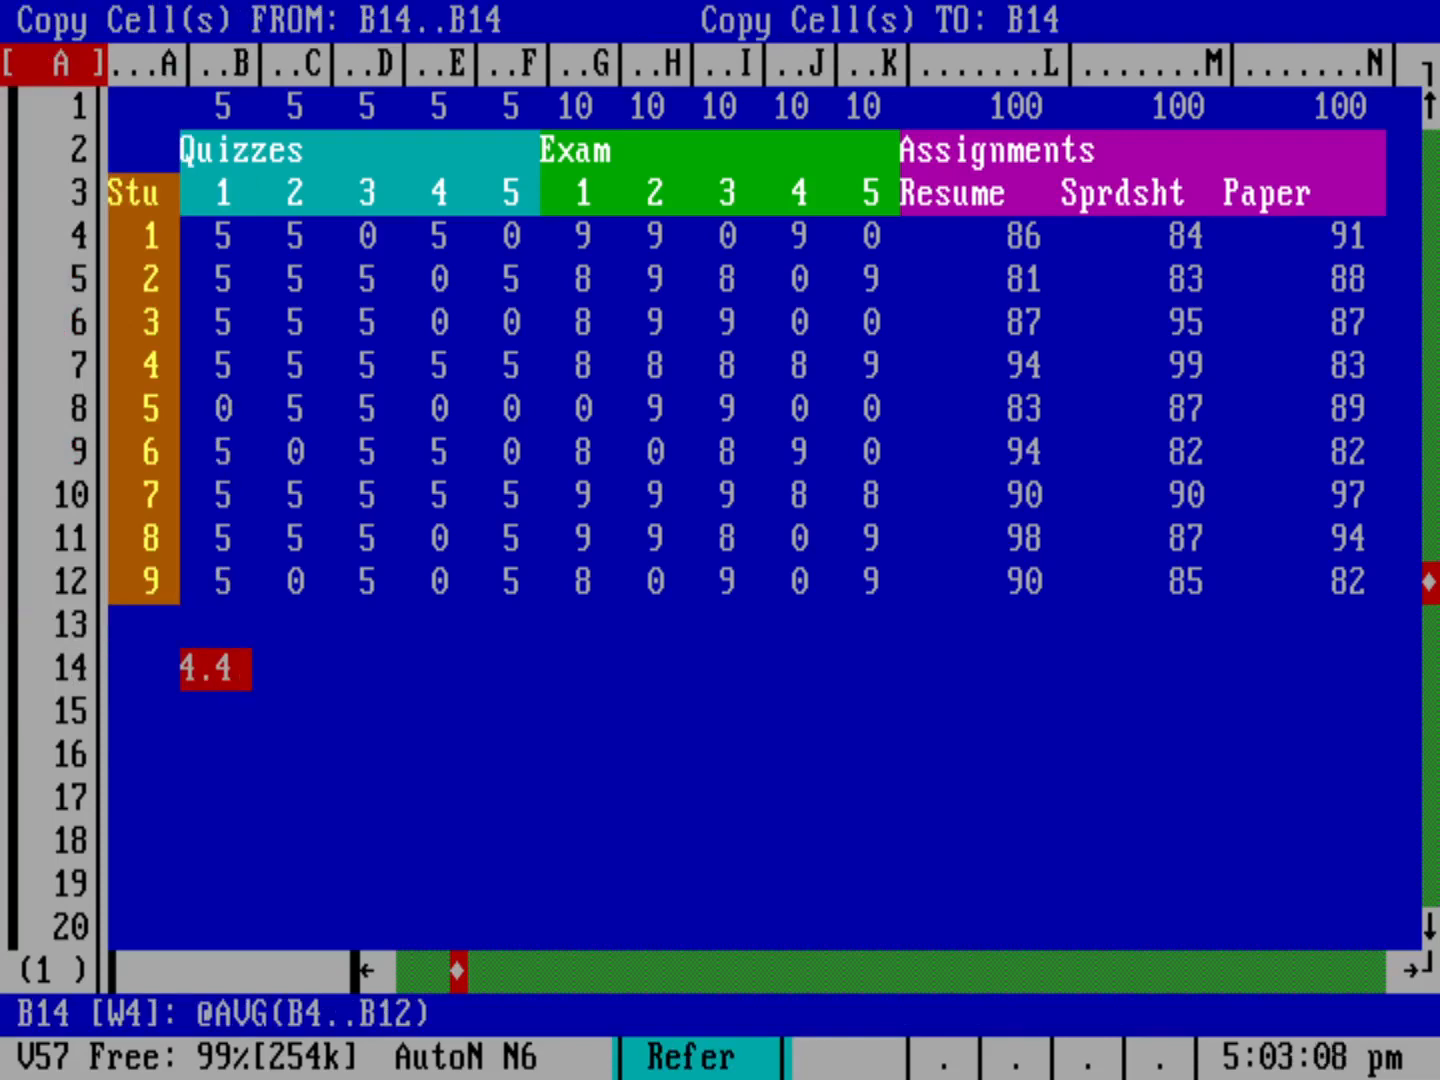
text(C)
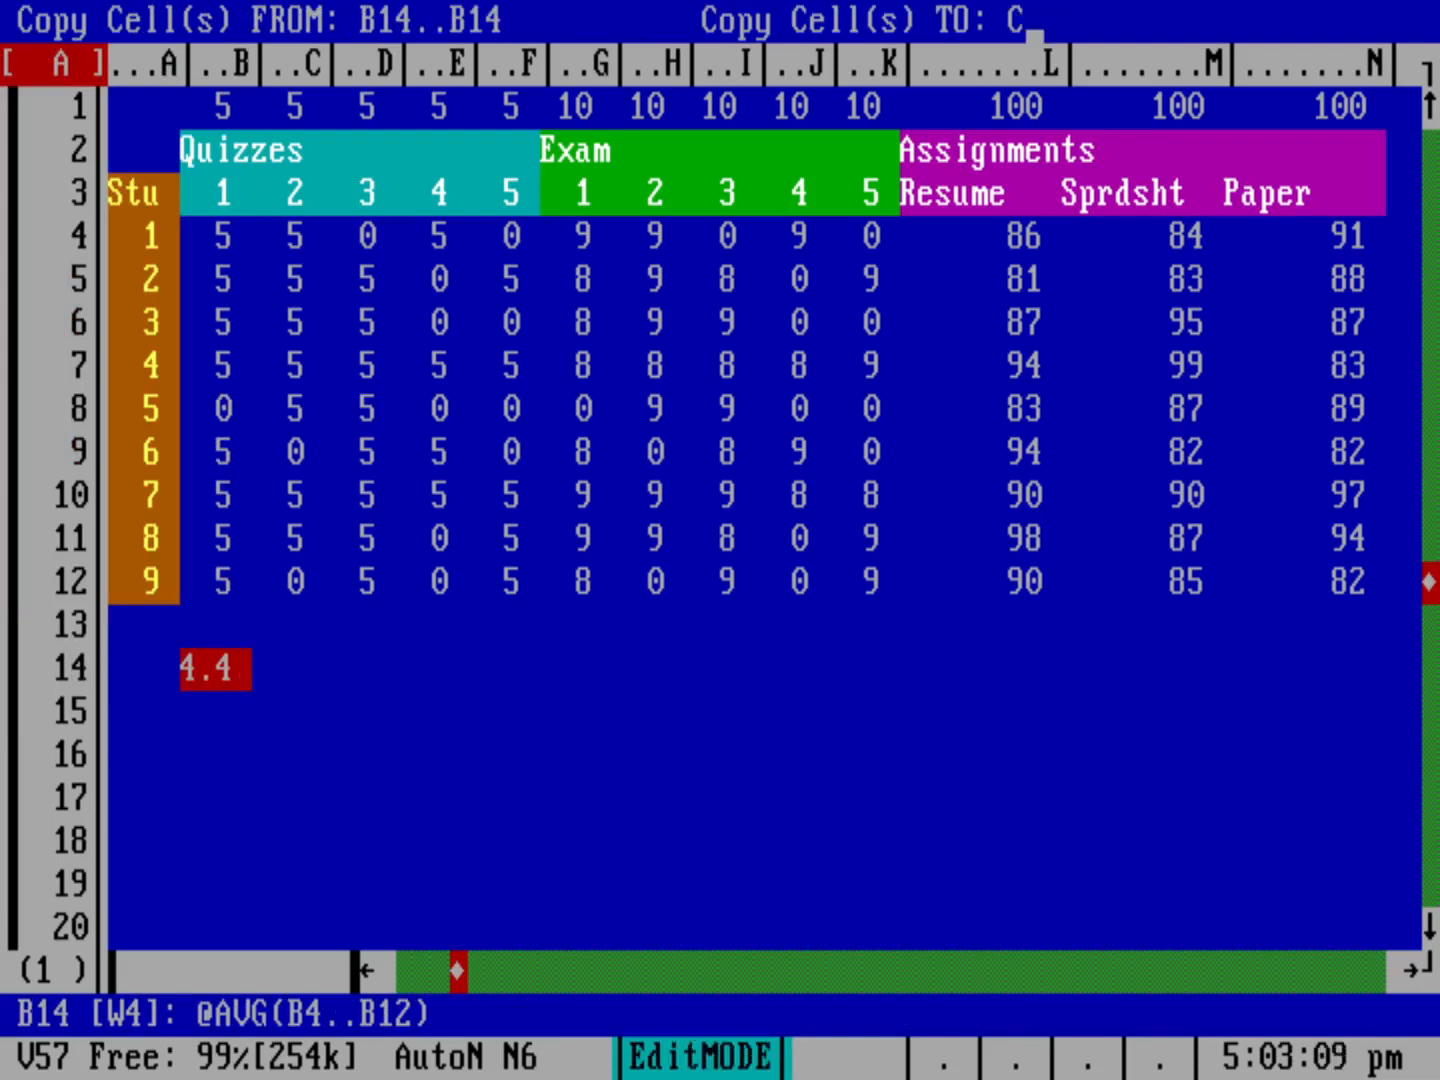
text(14..N)
text(14)
key(Return)
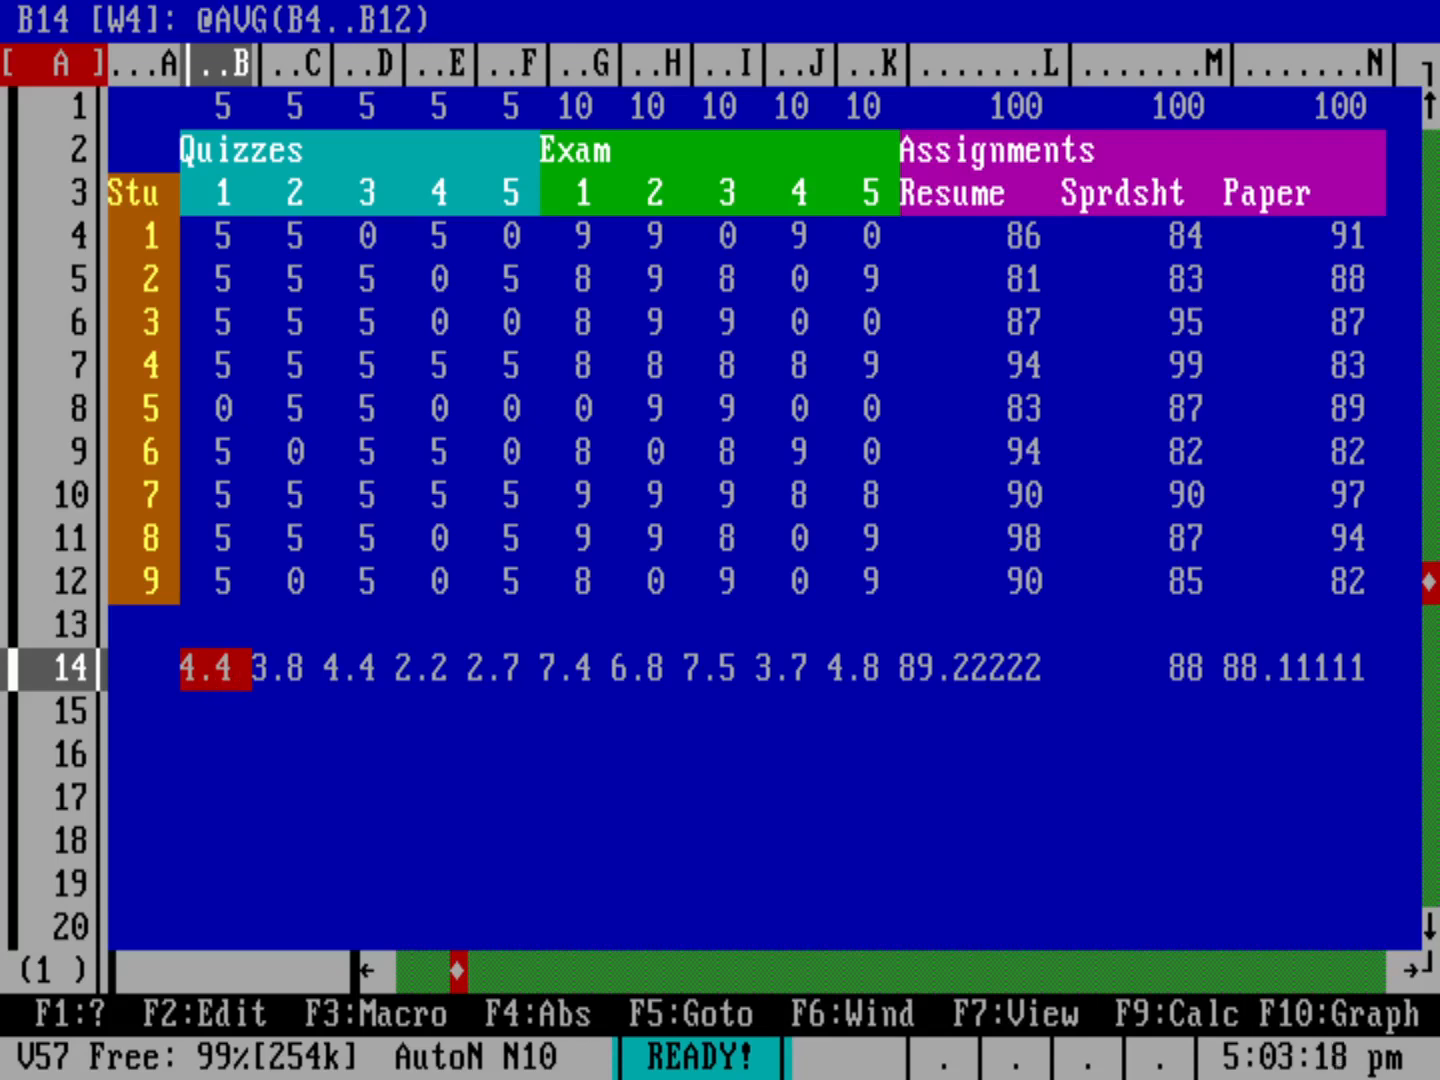
- Check the copied average formulas along row 14, from column C through the assignment columns to O14
key(Right)
key(Right)
key(Right)
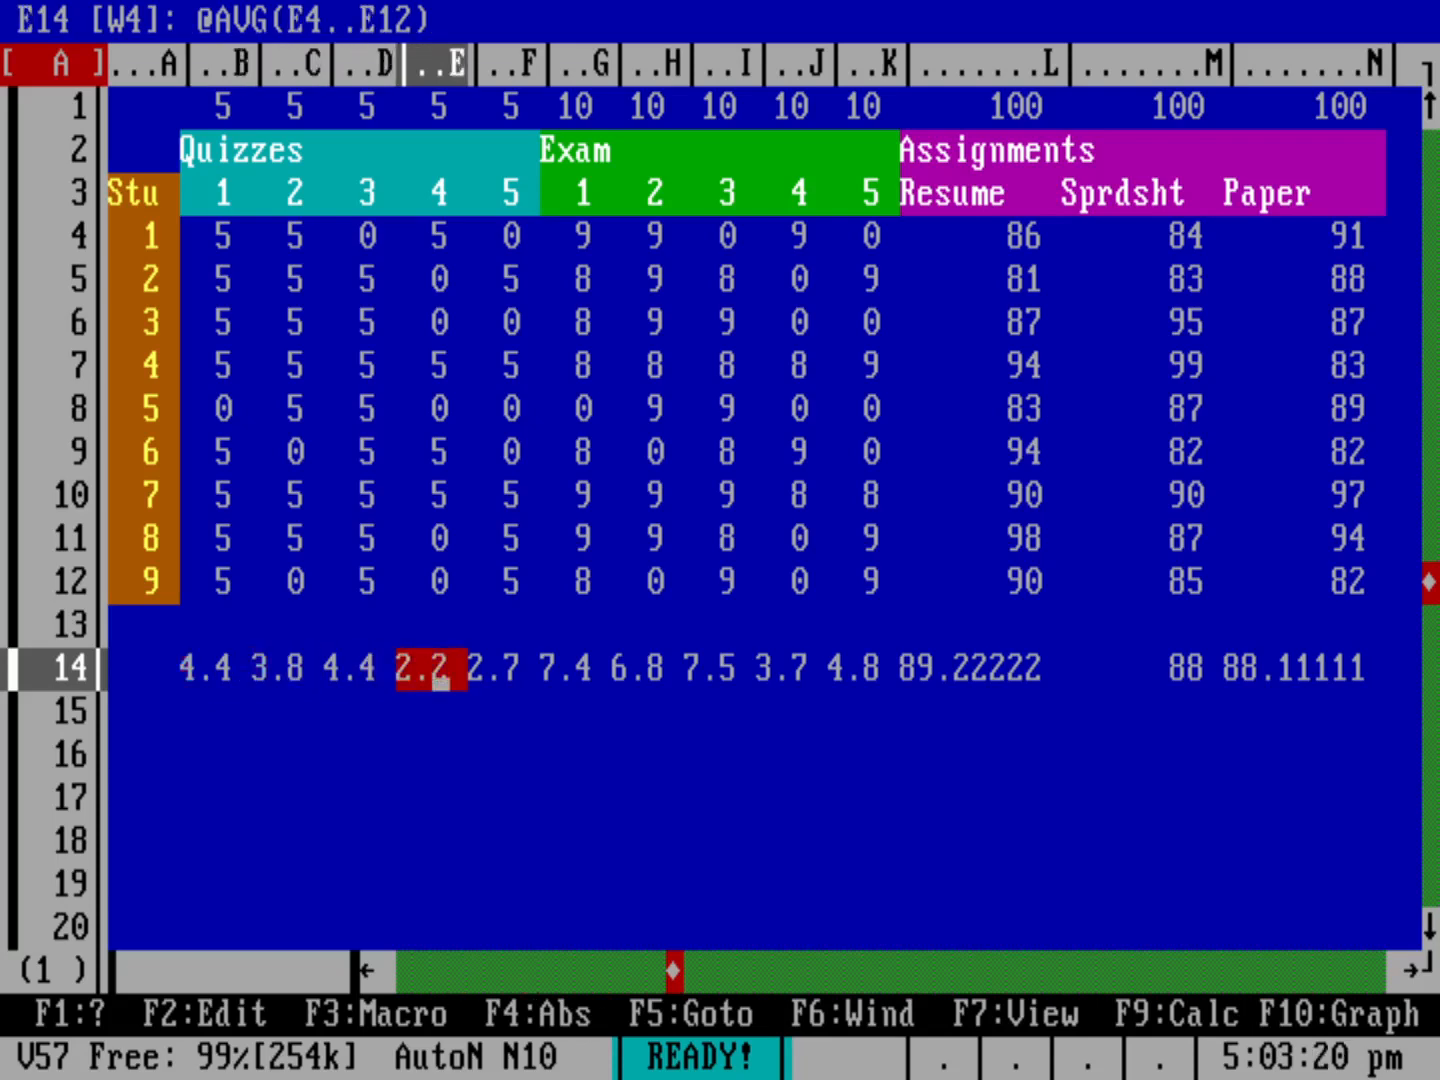
key(Right)
key(Right)
key(Right)
key(Right)
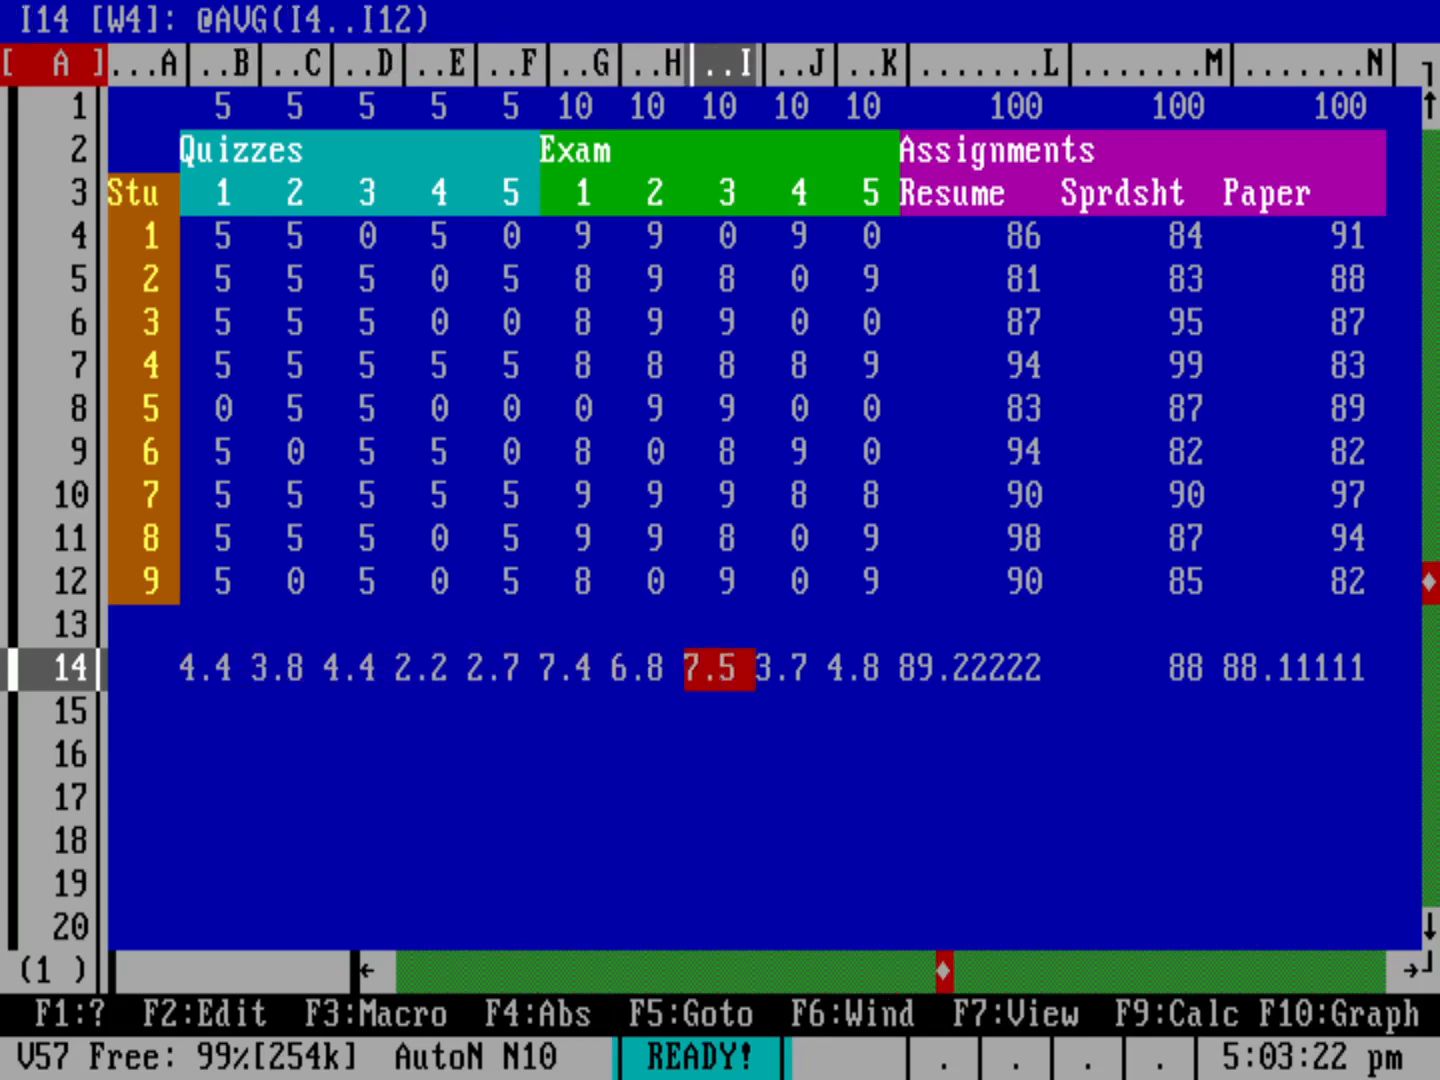
key(Right)
key(Right)
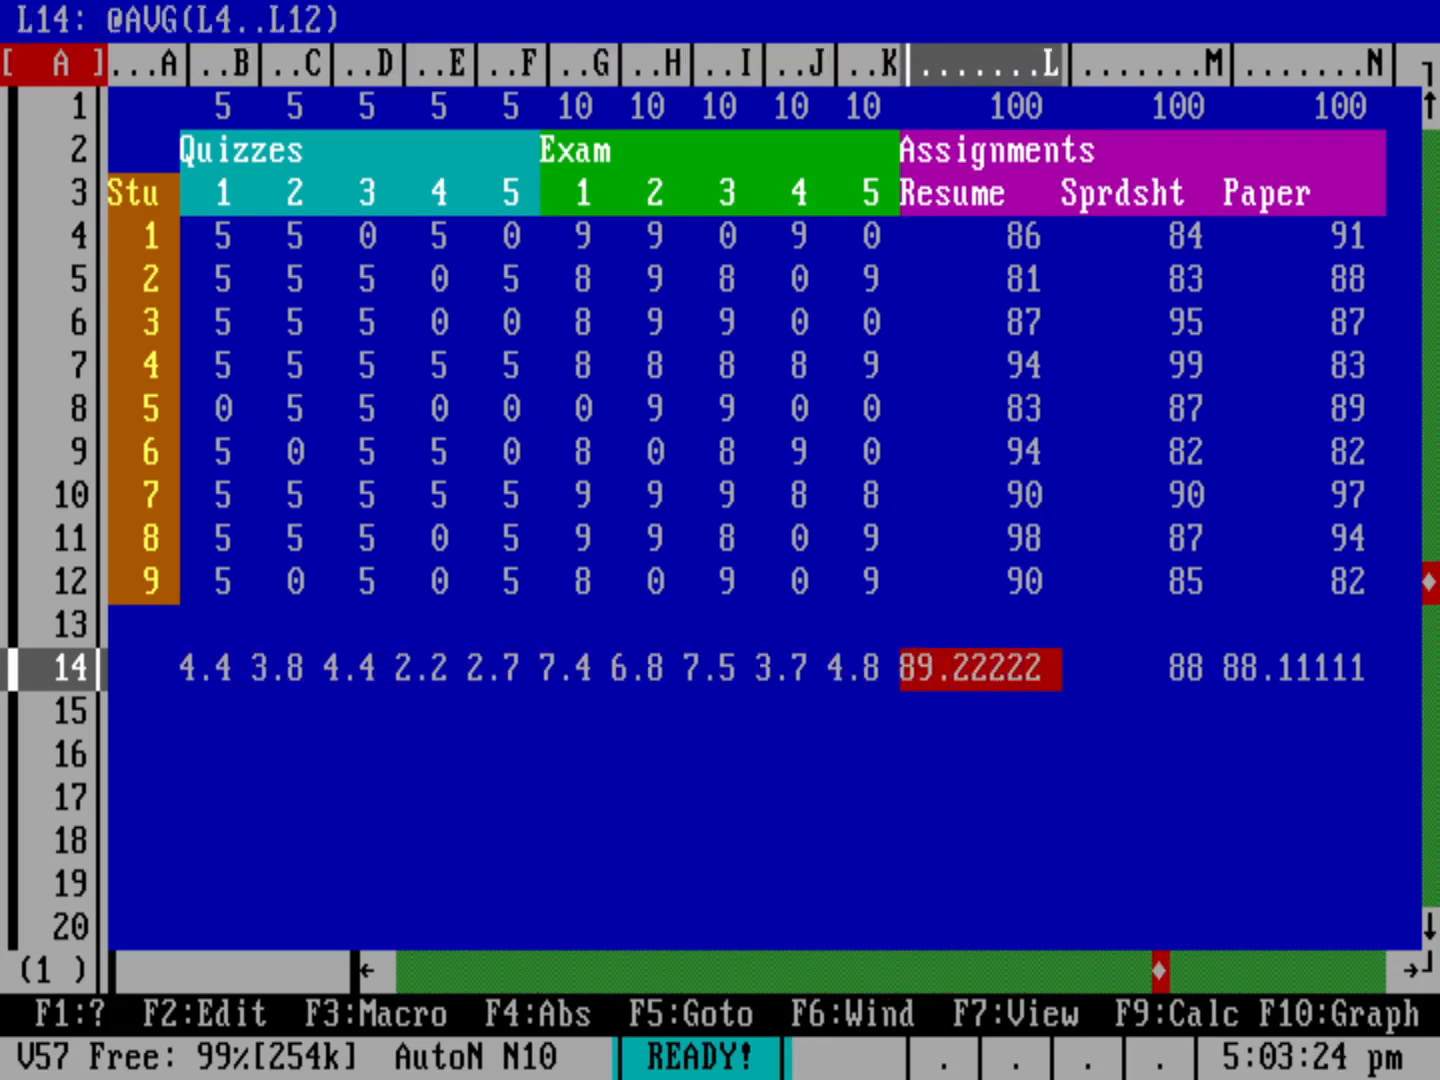
key(Right)
key(Right)
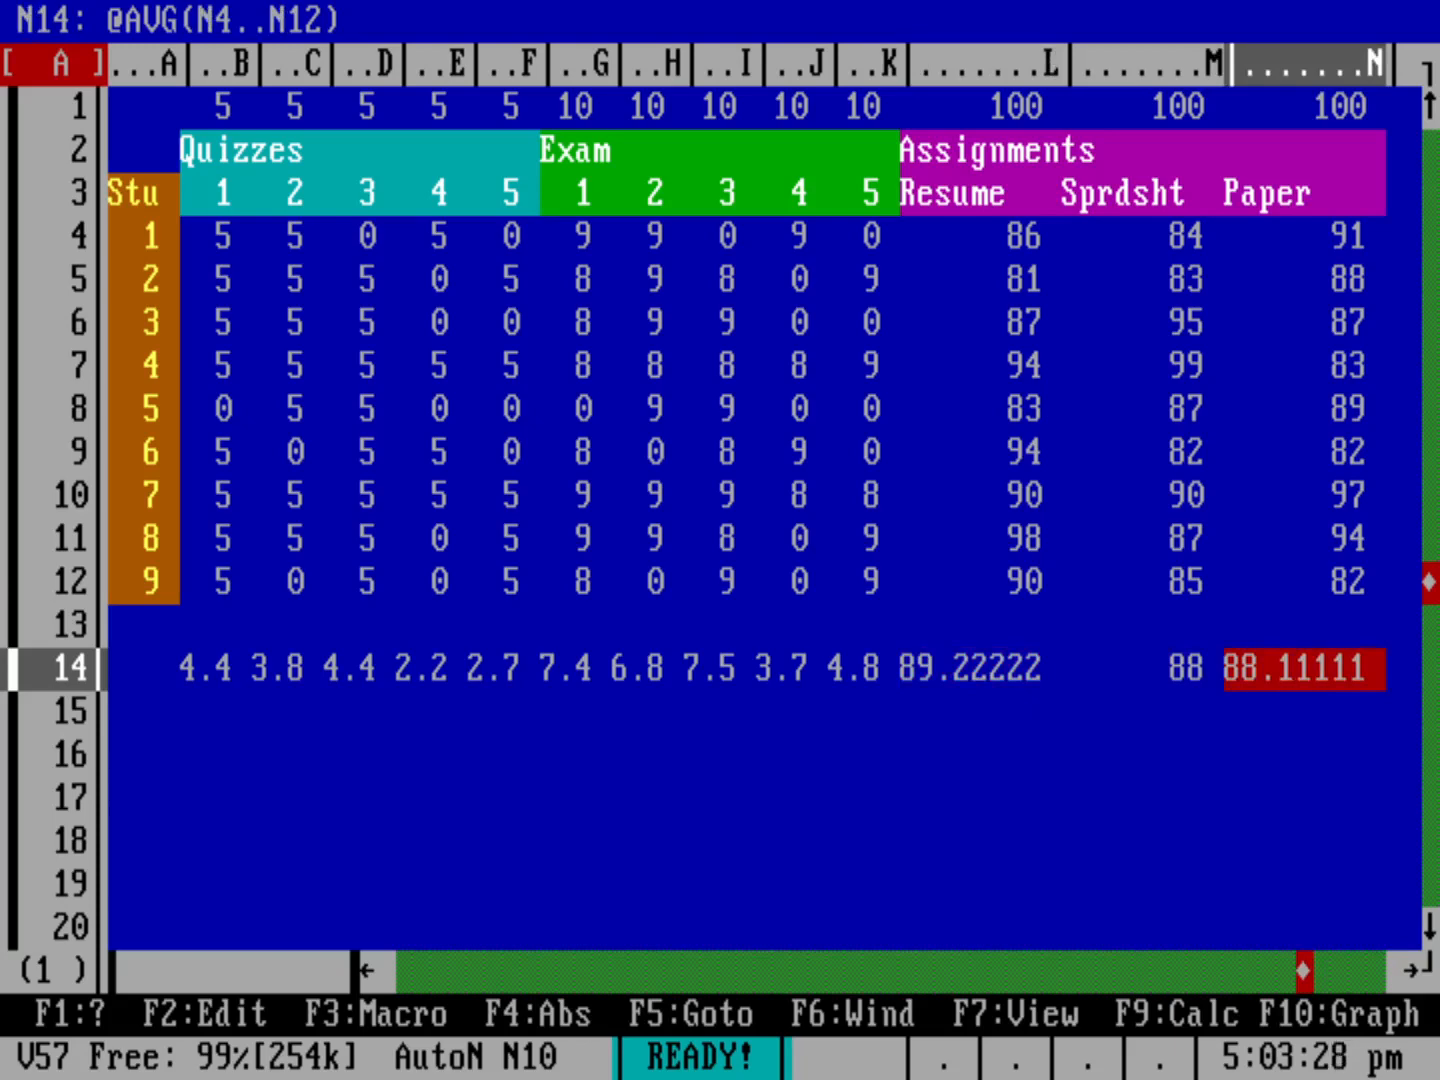
key(Right)
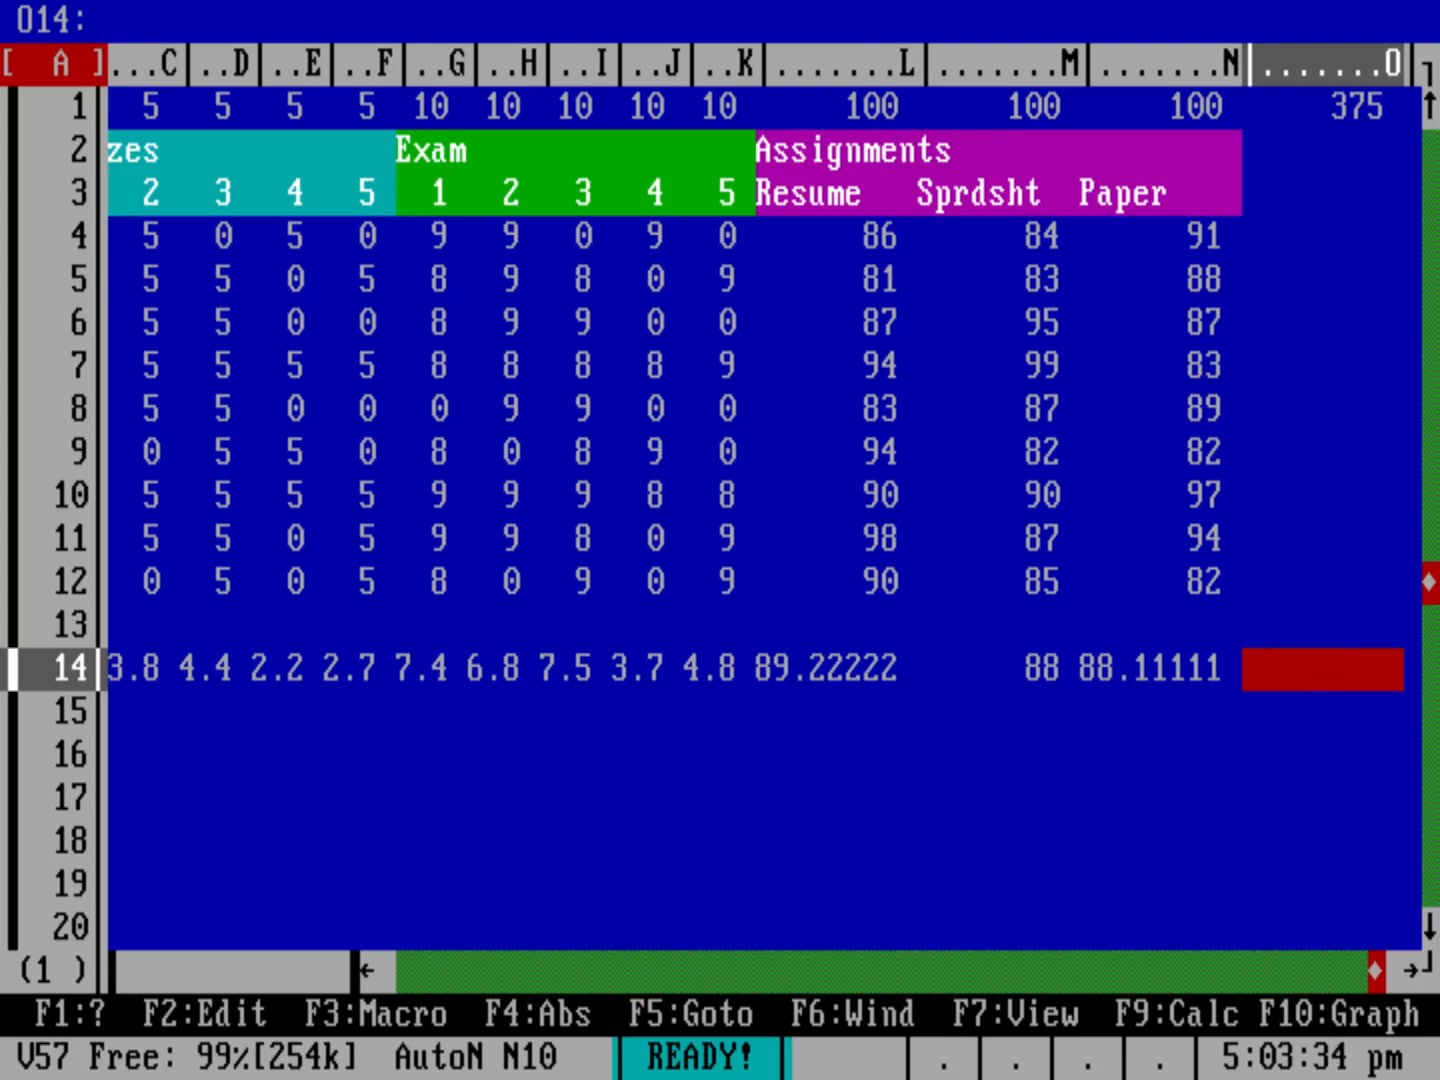
- Examine the exam 4 average in J14 together with the student scores above it
key(Left)
key(Left)
key(Left)
key(Left)
key(Left)
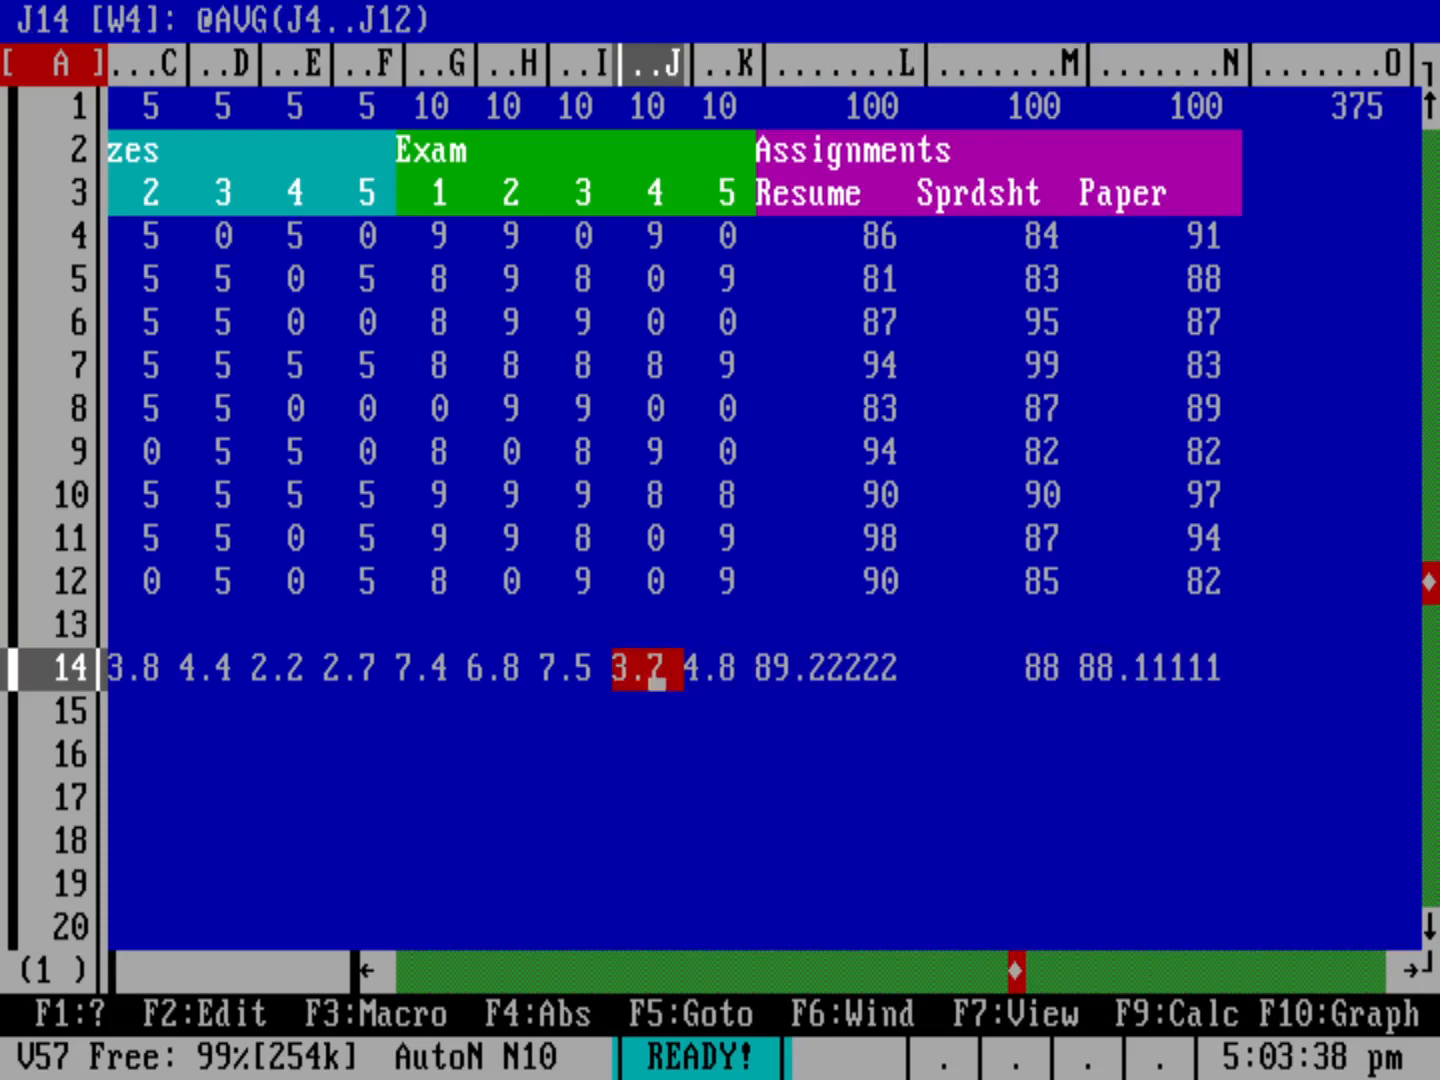
key(Up)
key(Up)
key(Up)
key(Down)
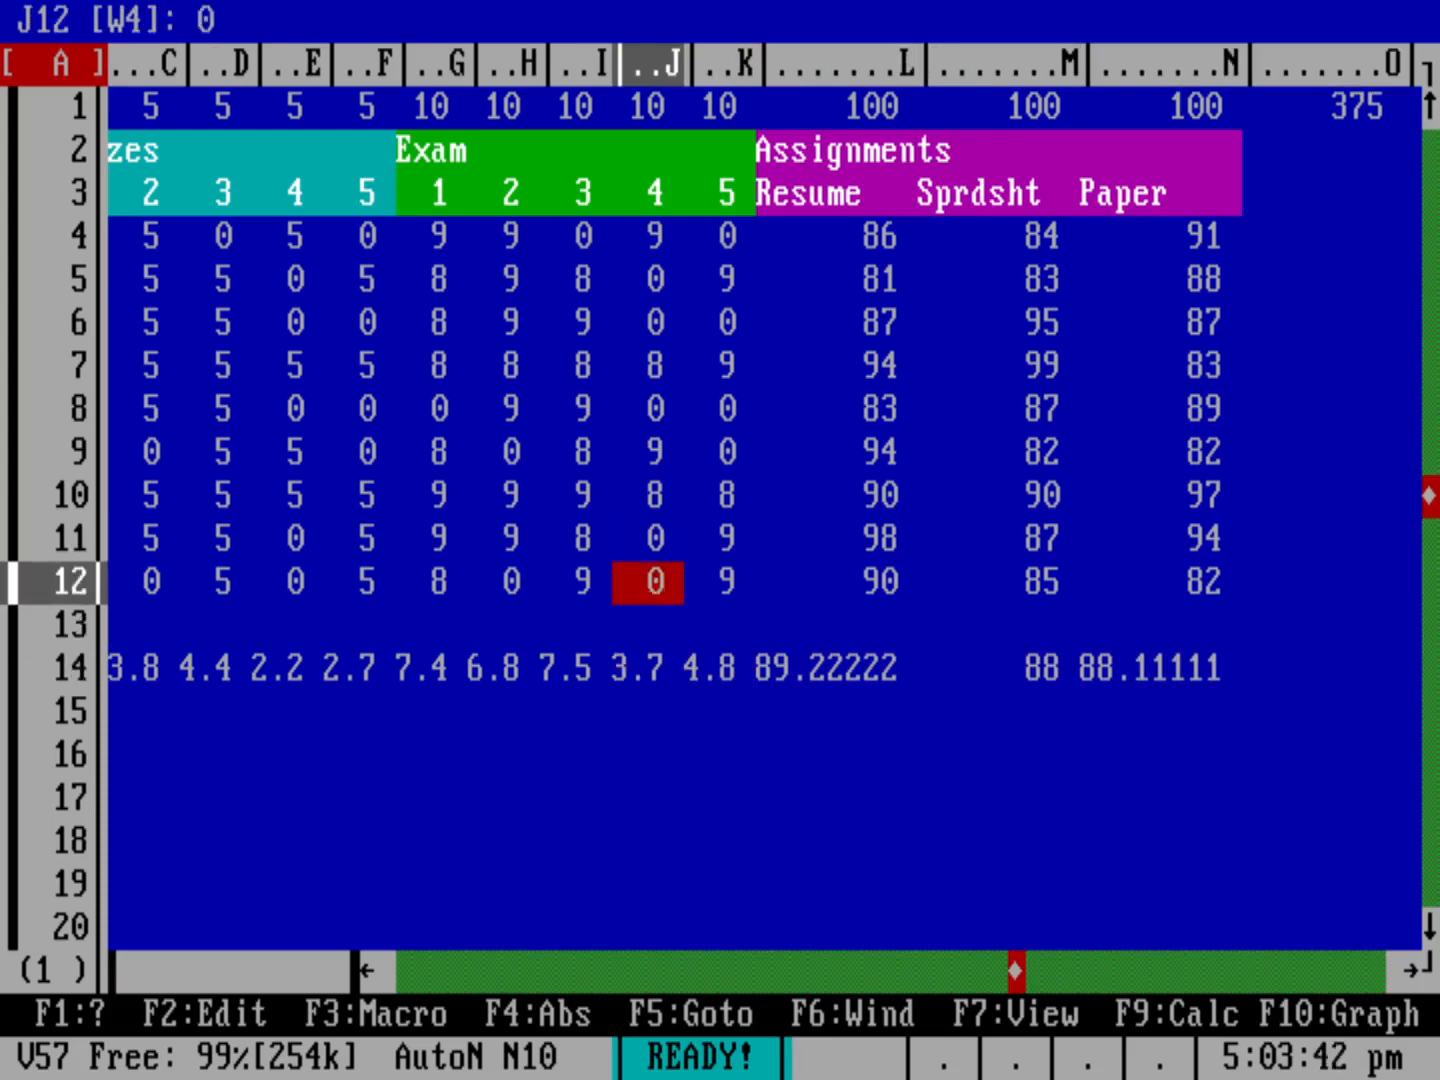
key(Down)
key(Down)
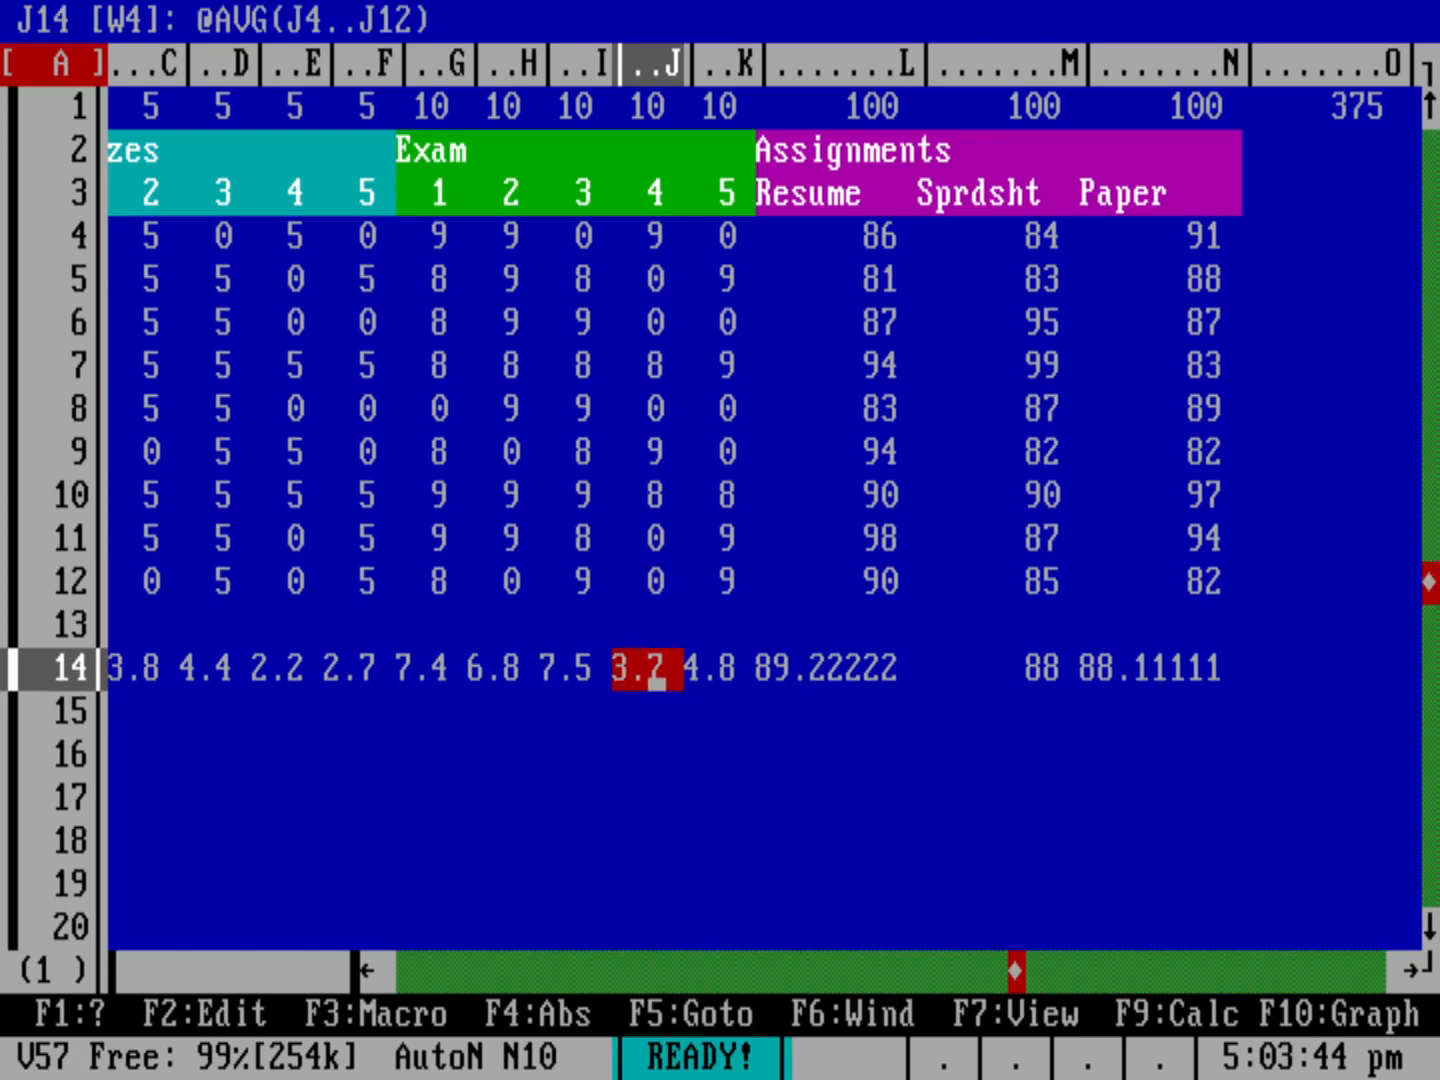
- Review the quiz averages in row 14, back to the start of the row and up to quiz 4 in E14
key(Left)
key(Left)
key(Left)
key(Left)
key(Left)
key(Left)
key(Left)
key(Left)
key(Left)
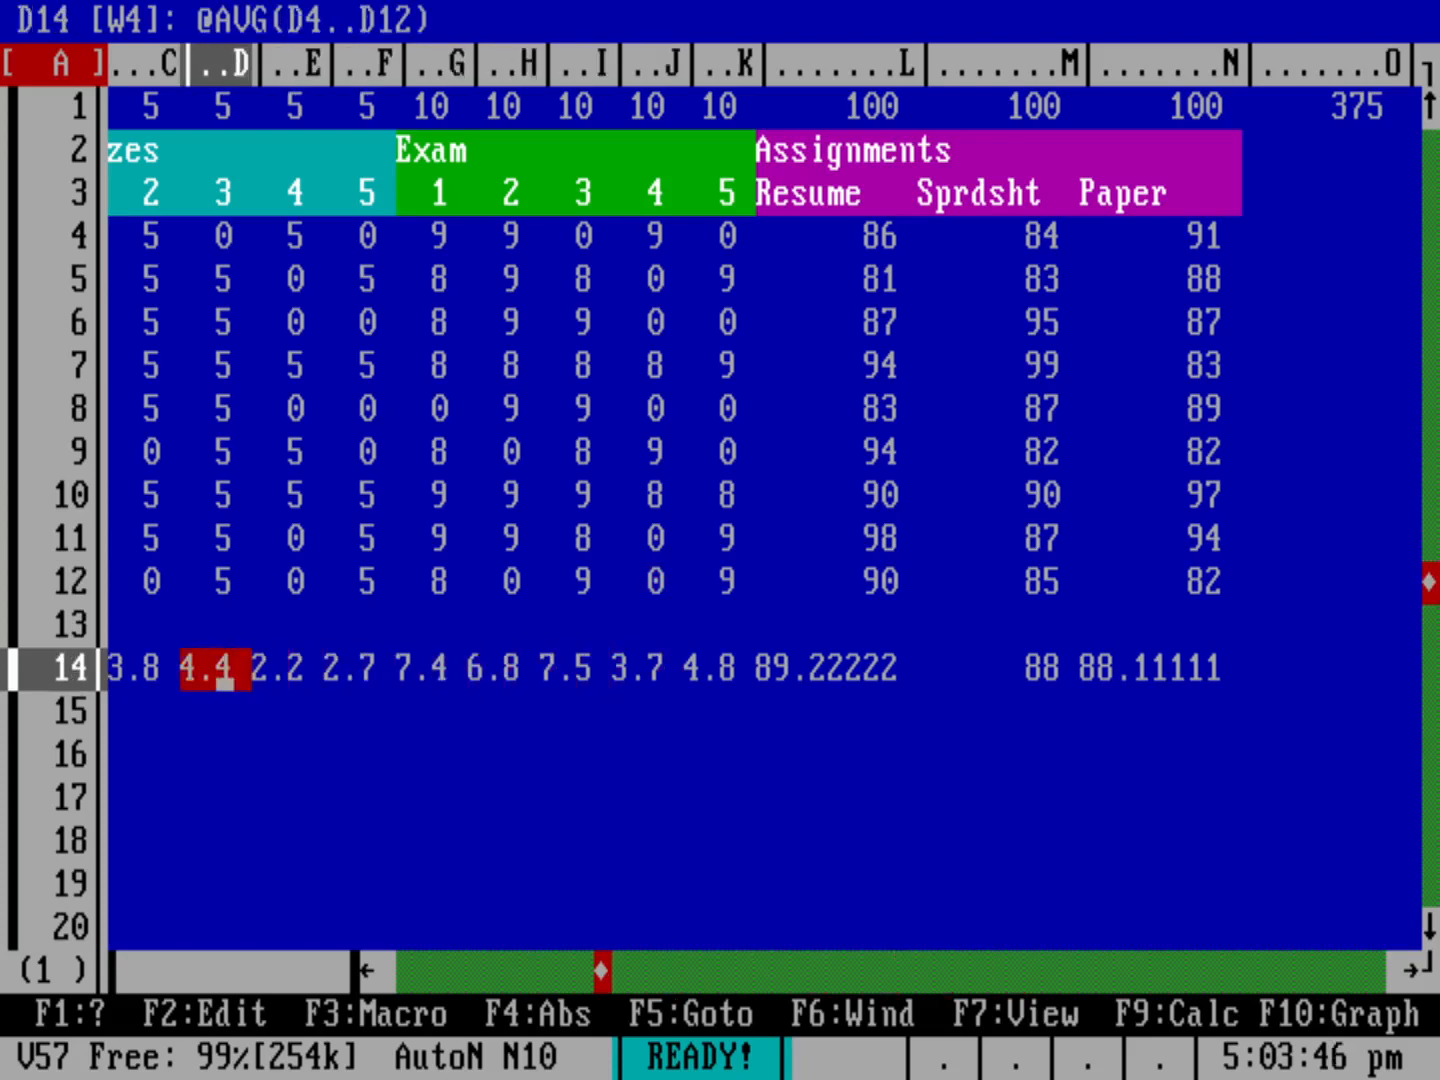
key(Right)
key(Right)
key(Right)
key(Right)
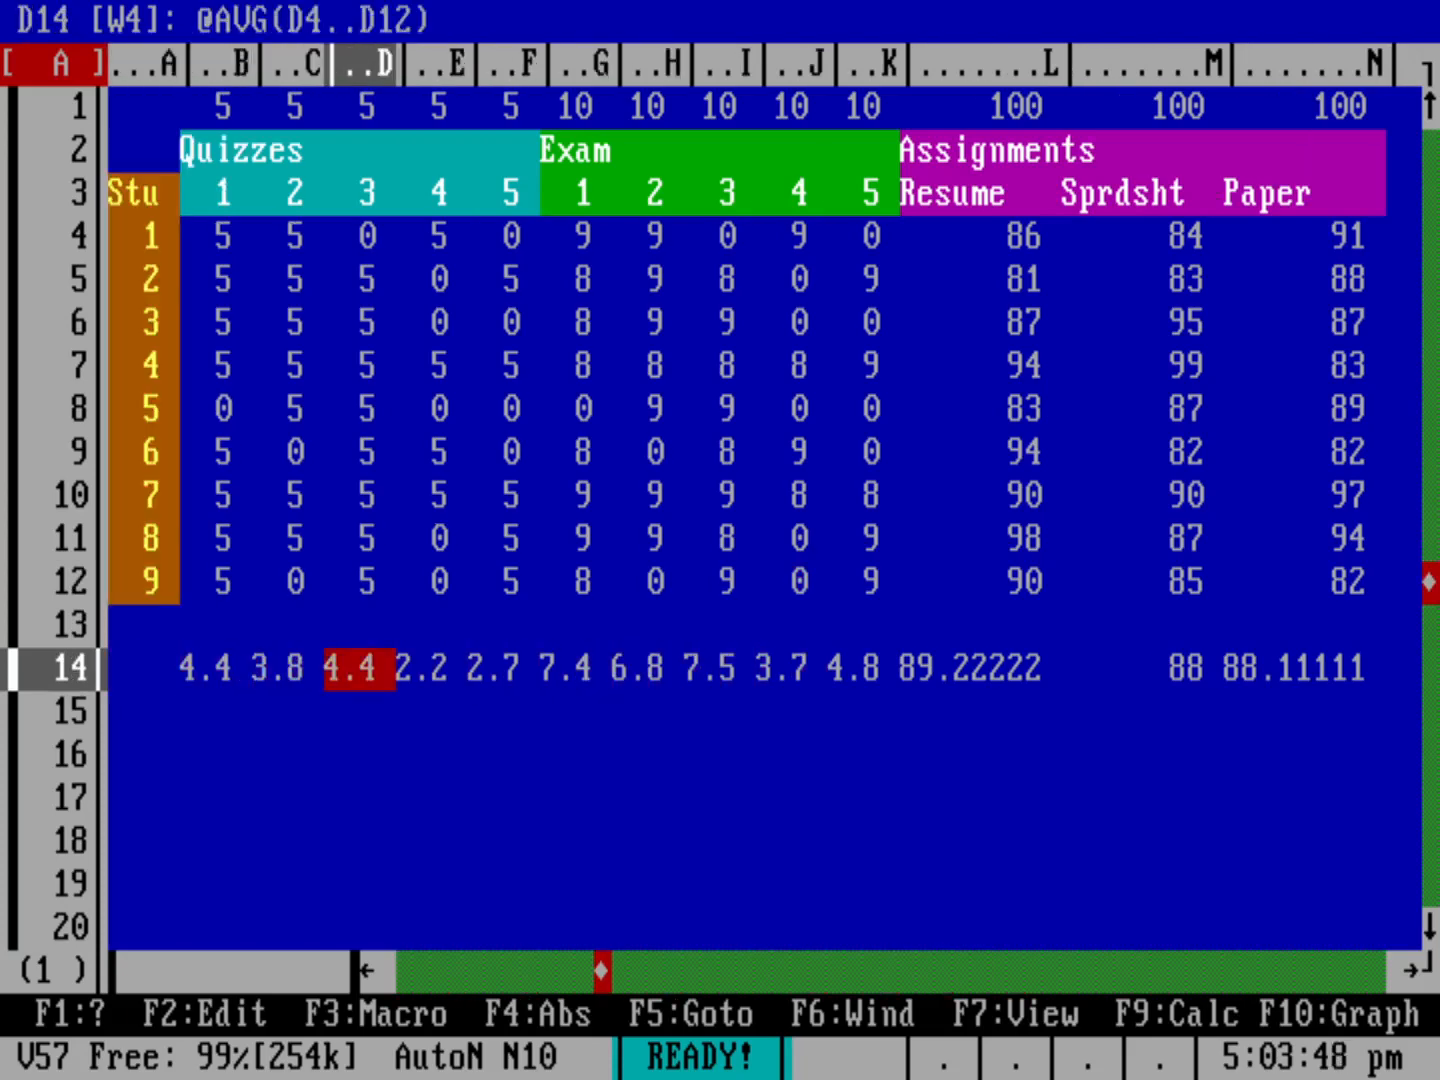
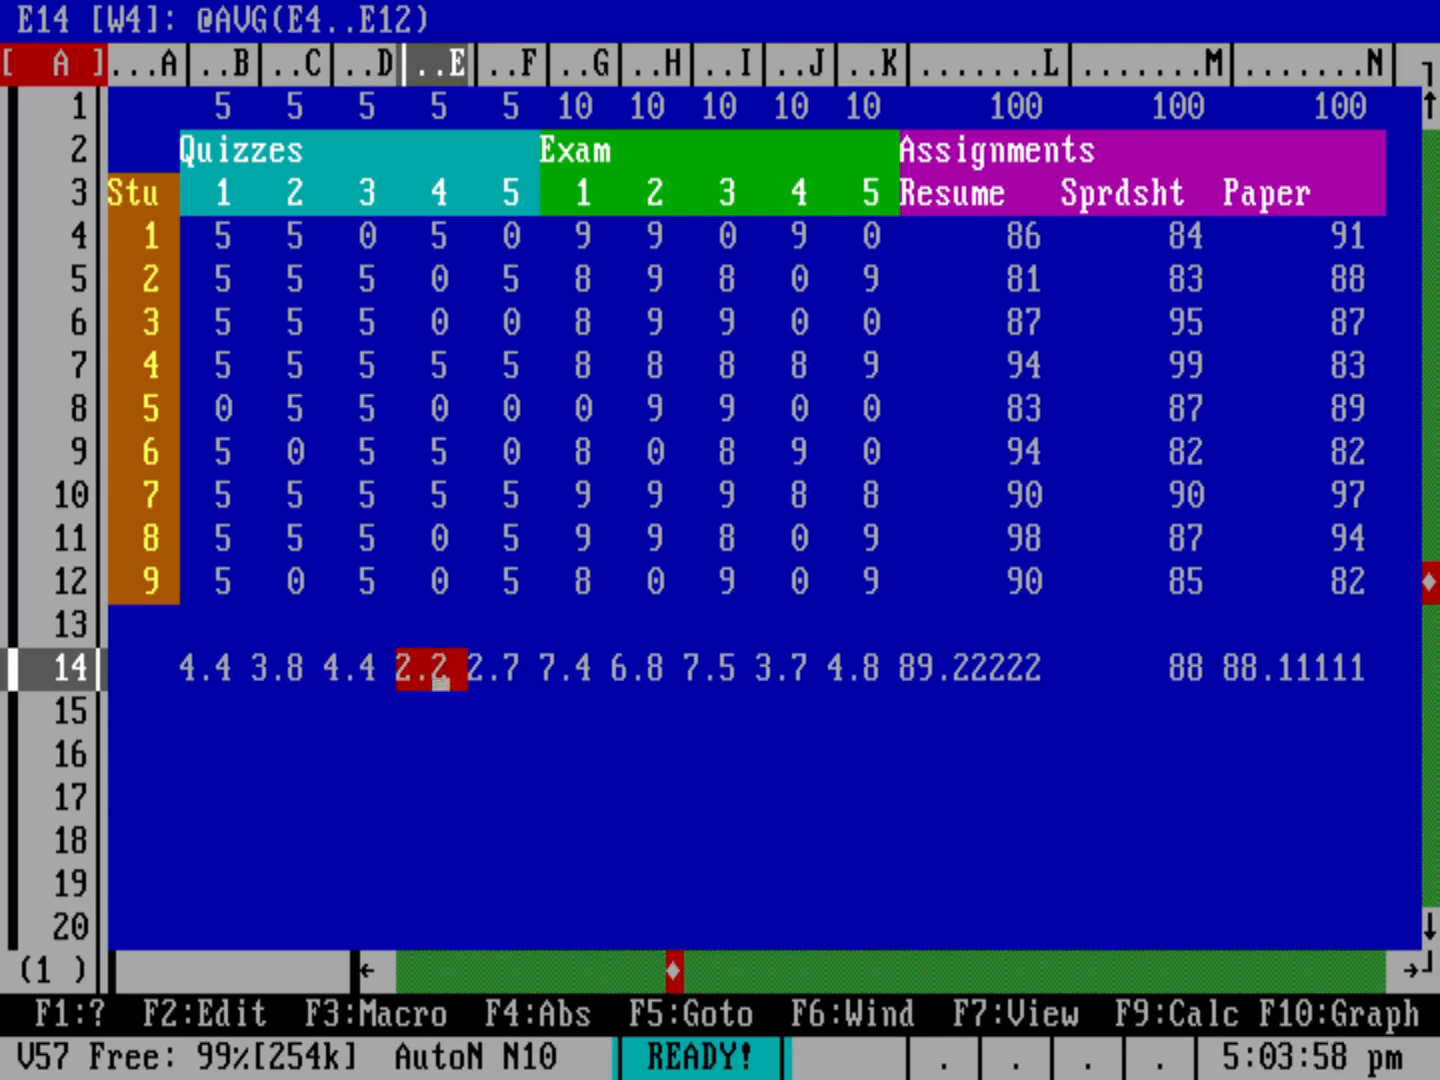
- Copy the sum formula from O1 to O4..O12 to total each student's points
key(Right)
key(Right)
key(Right)
key(Right)
key(Right)
key(Right)
key(Right)
key(Right)
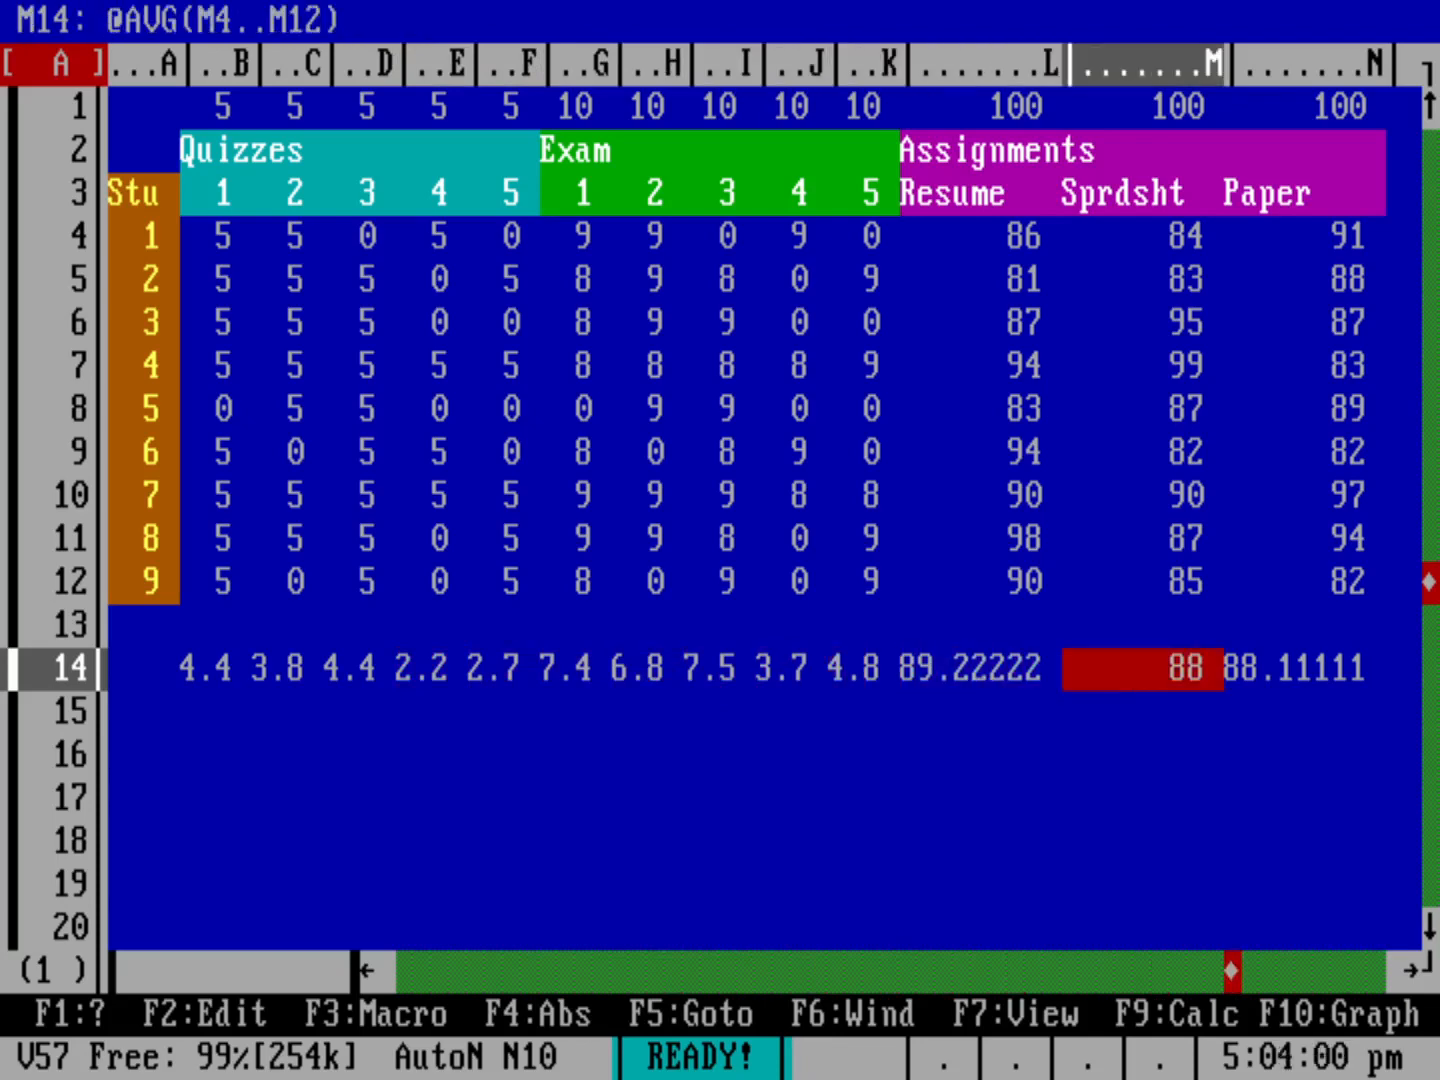
key(Right)
key(Right)
key(Up)
key(Up)
key(Up)
key(Up)
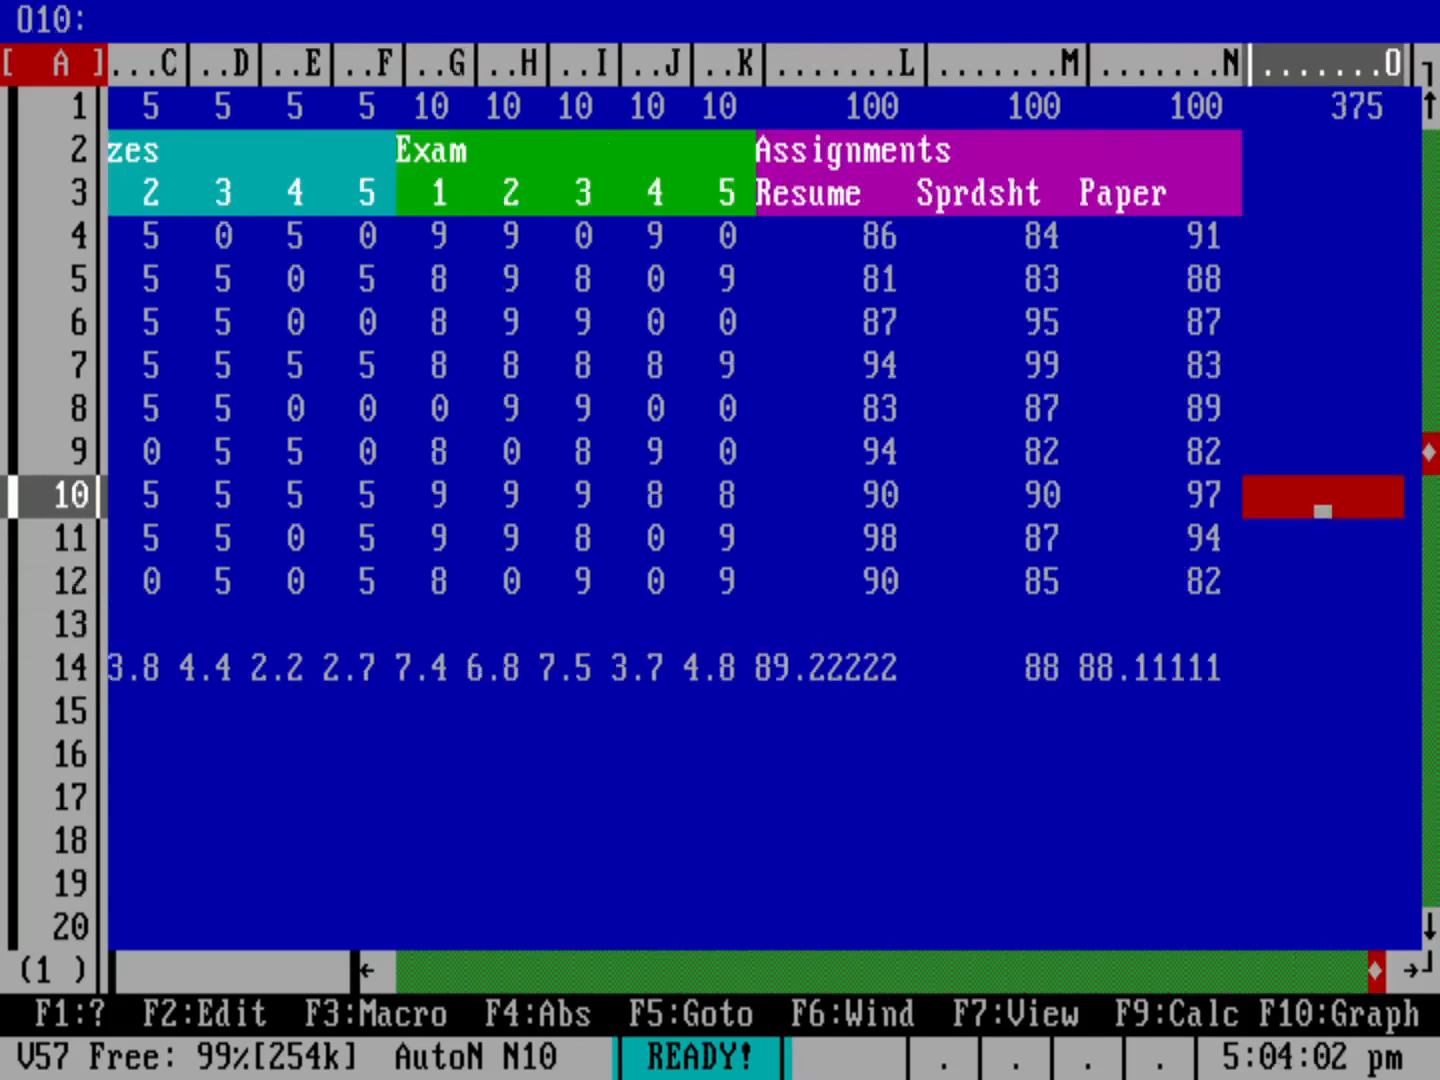
key(Up)
key(Up)
key(Up)
key(Up)
key(Up)
key(Up)
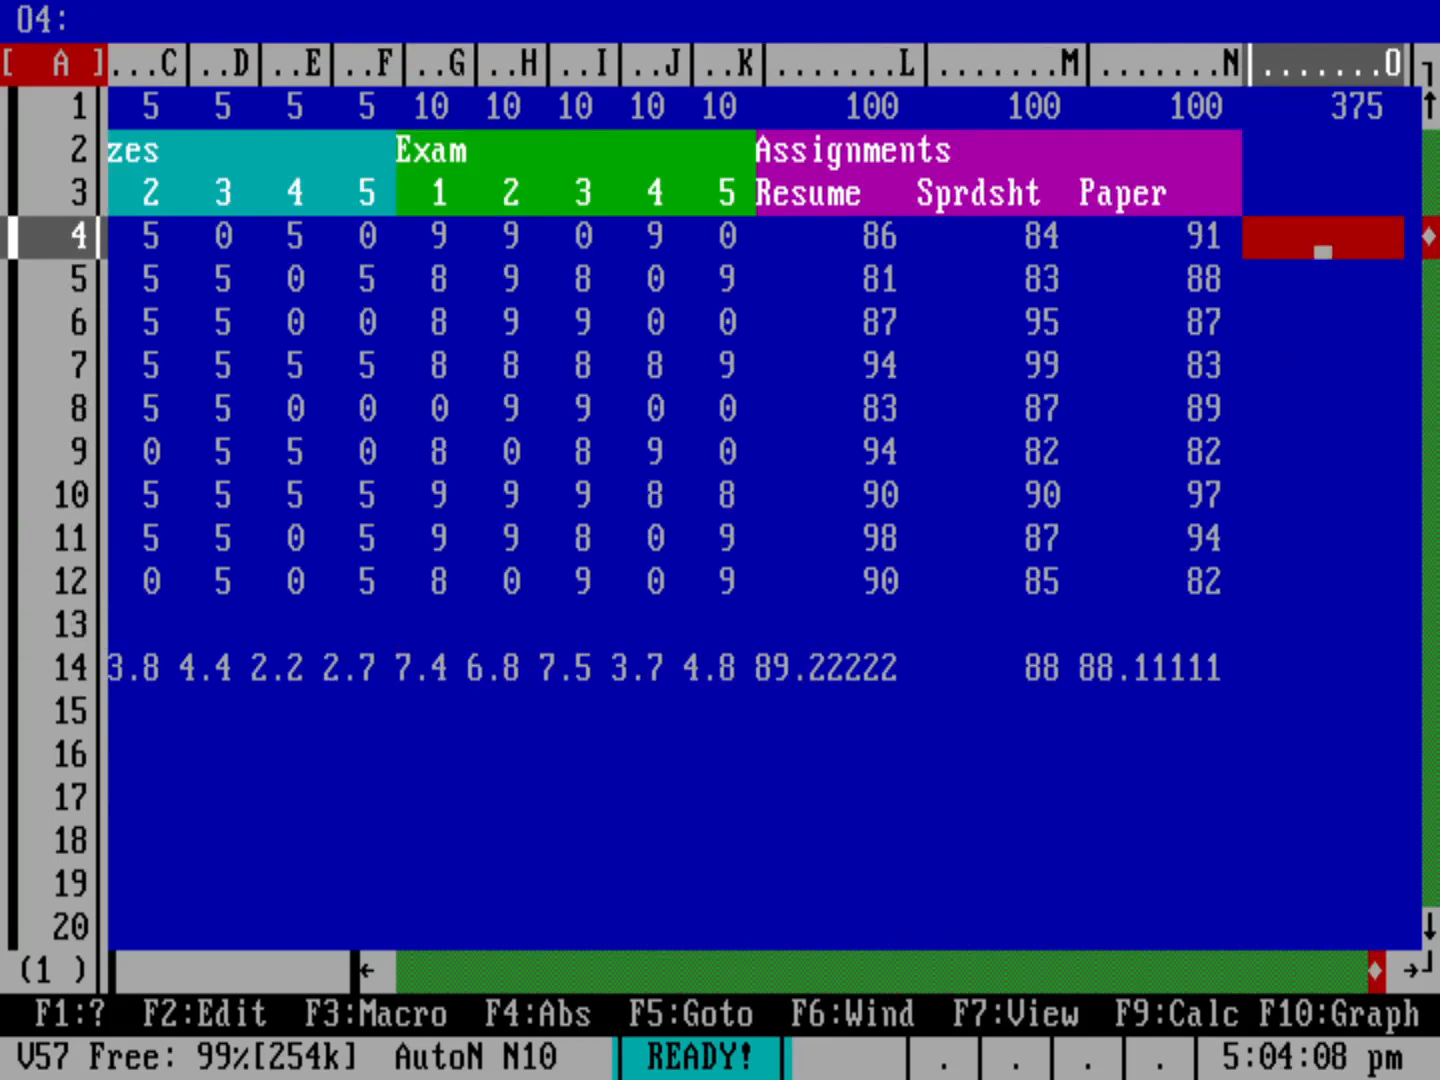
key(Up)
key(Up)
key(Up)
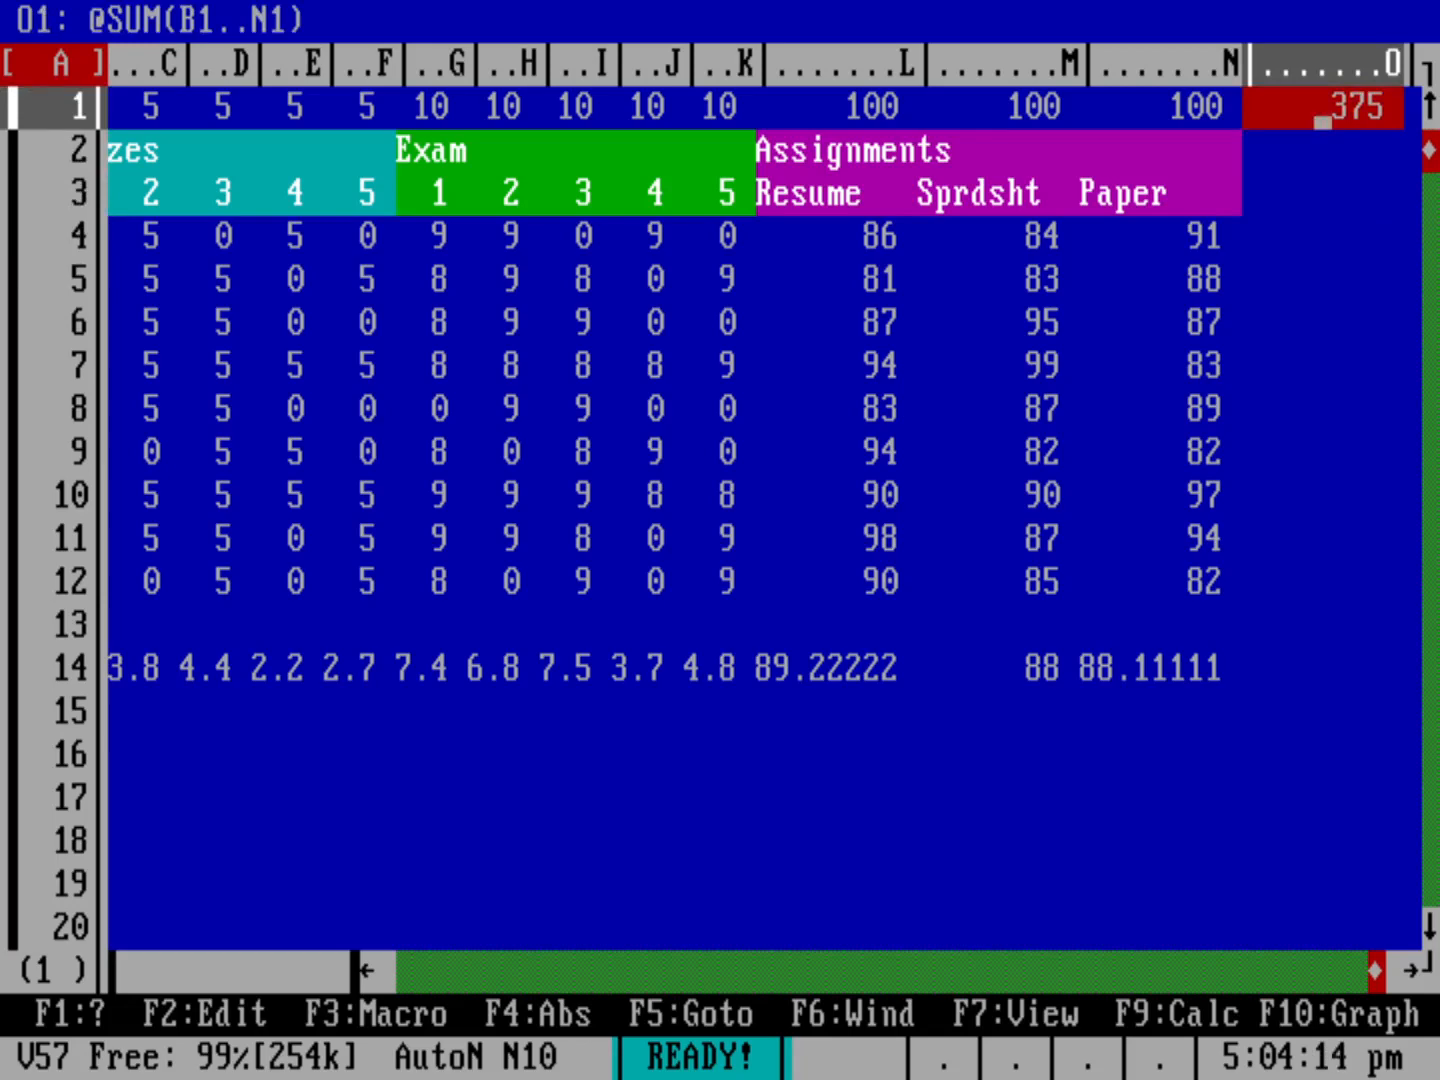
key(slash)
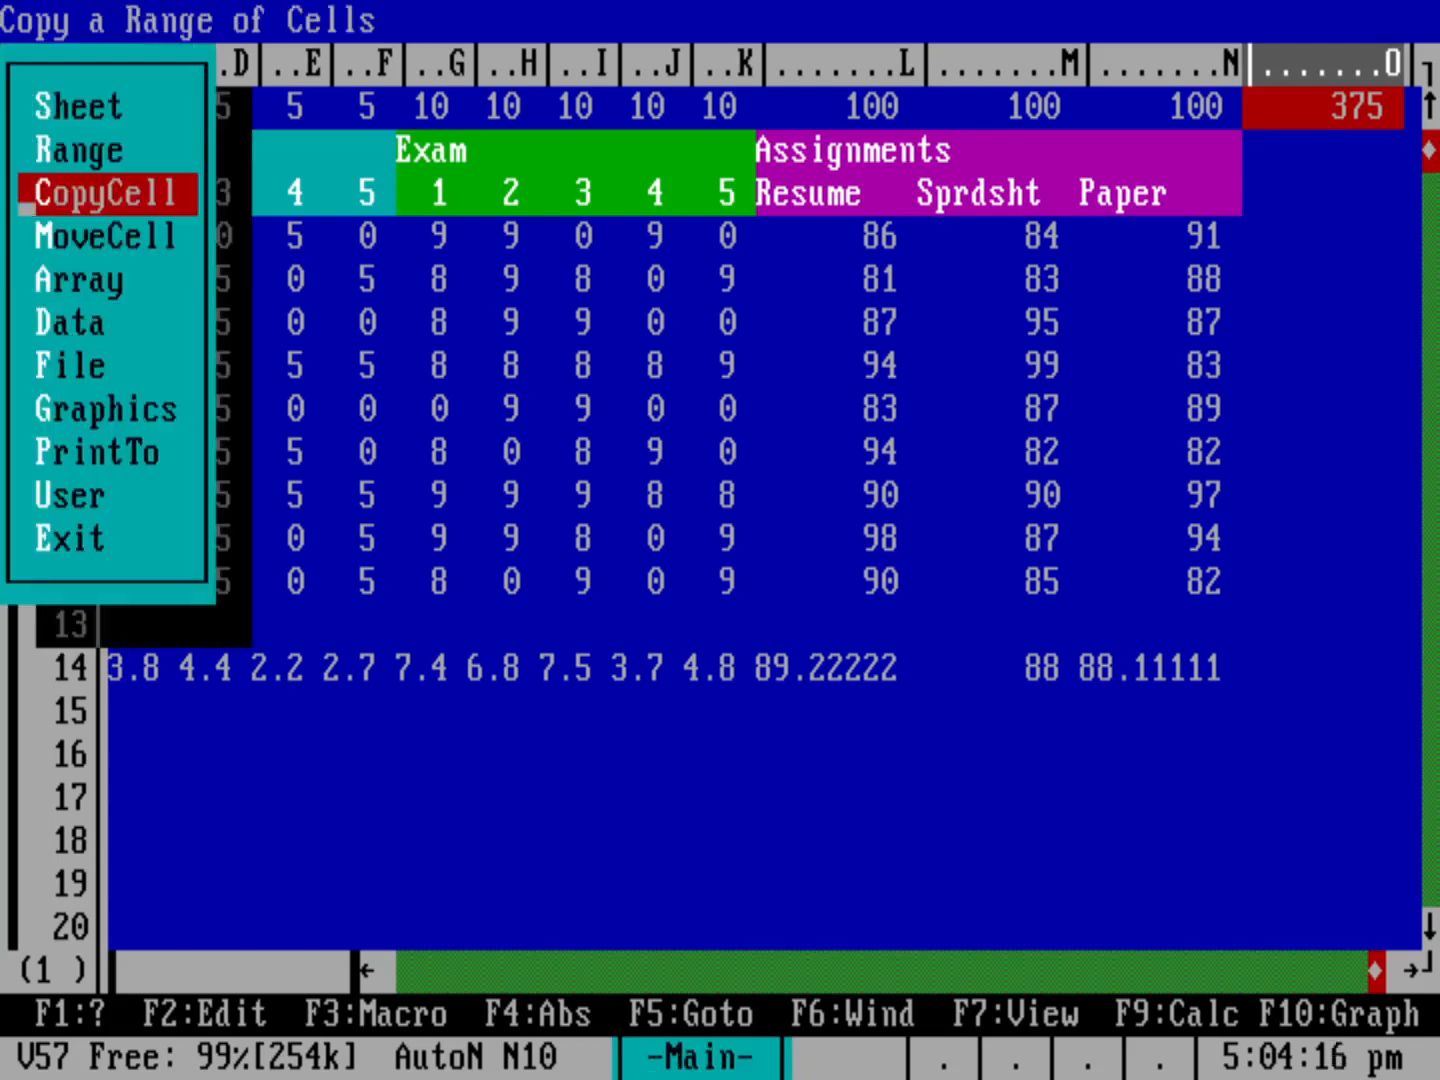
key(Return)
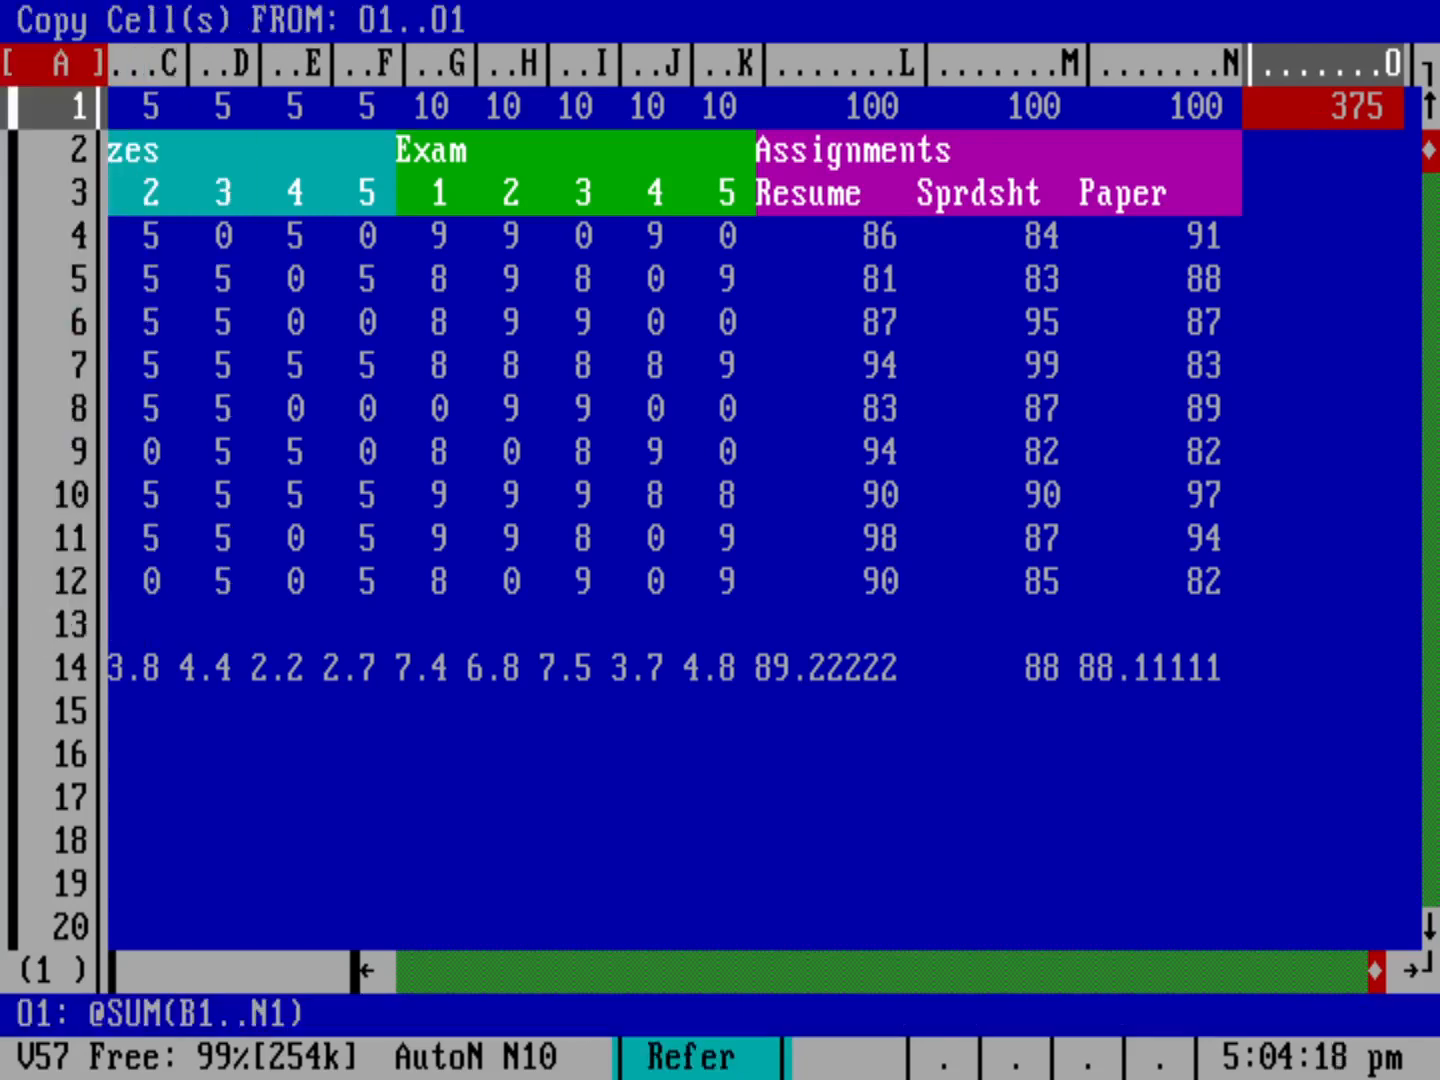
key(Return)
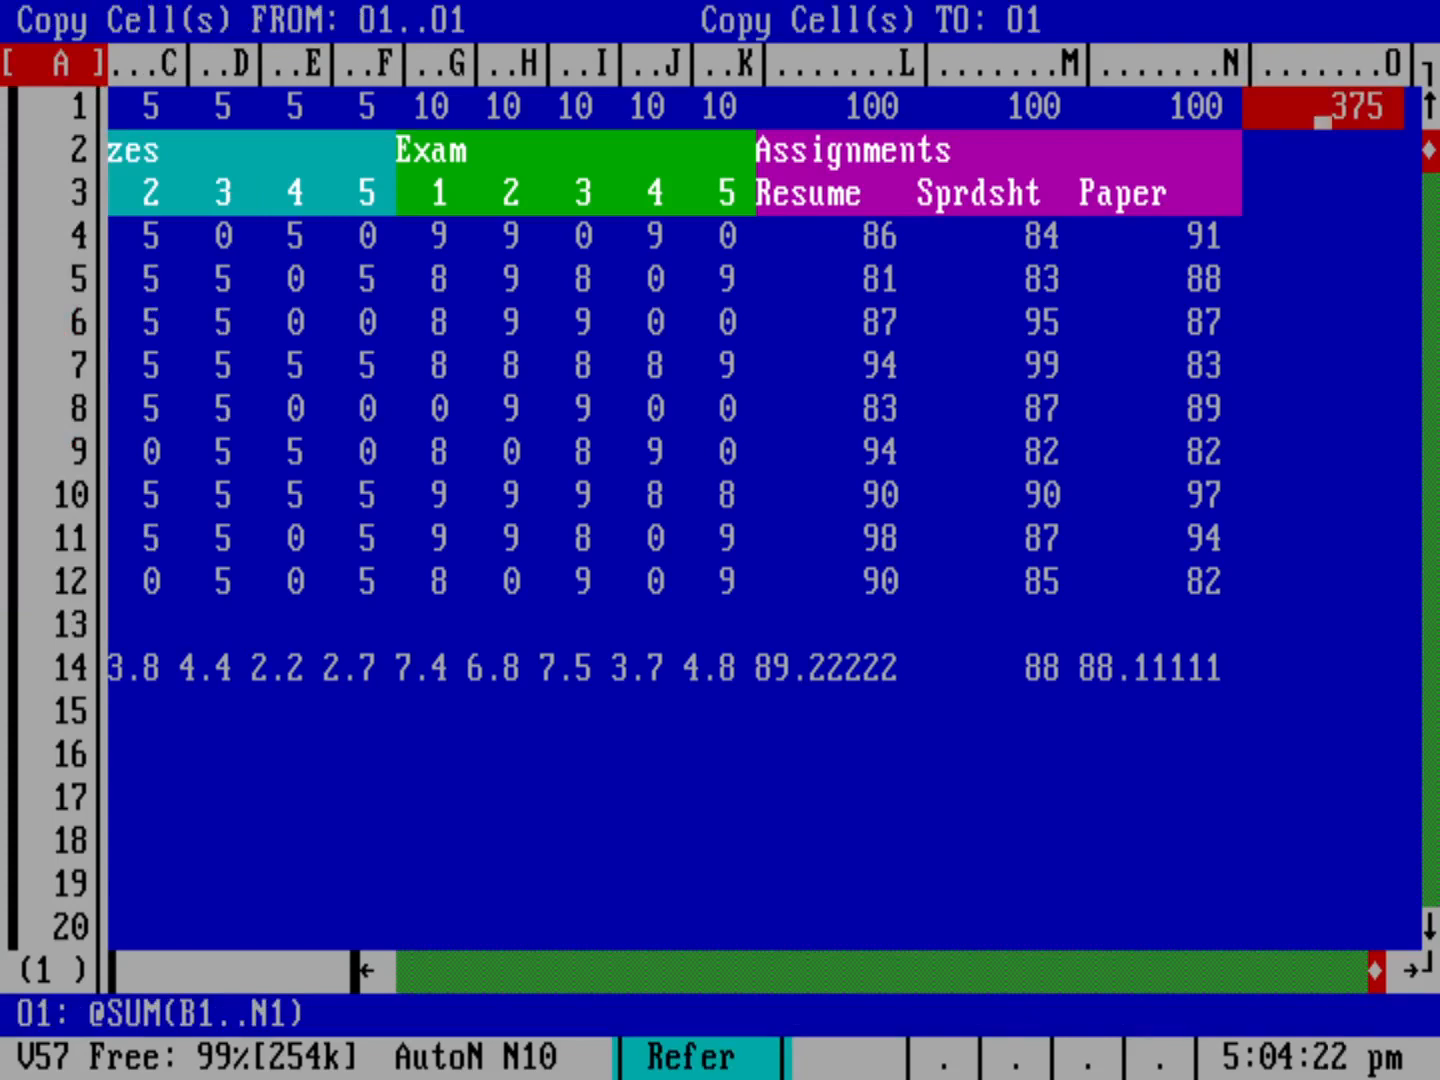
key(BackSpace)
text(4)
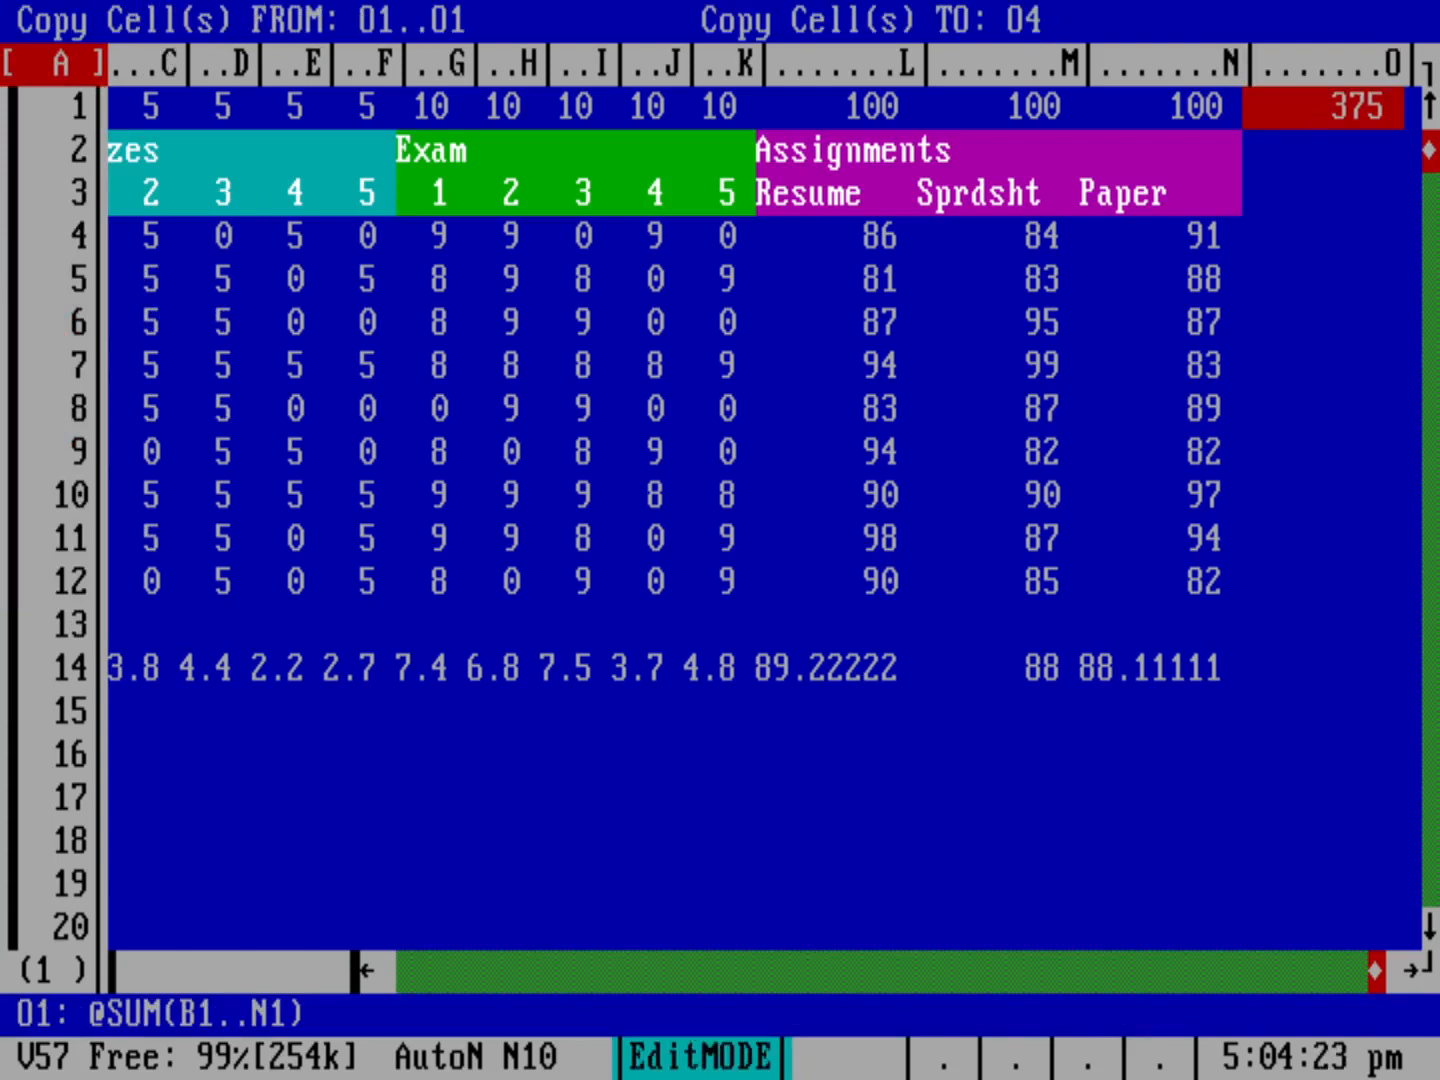
text(..O1)
text(2)
key(Return)
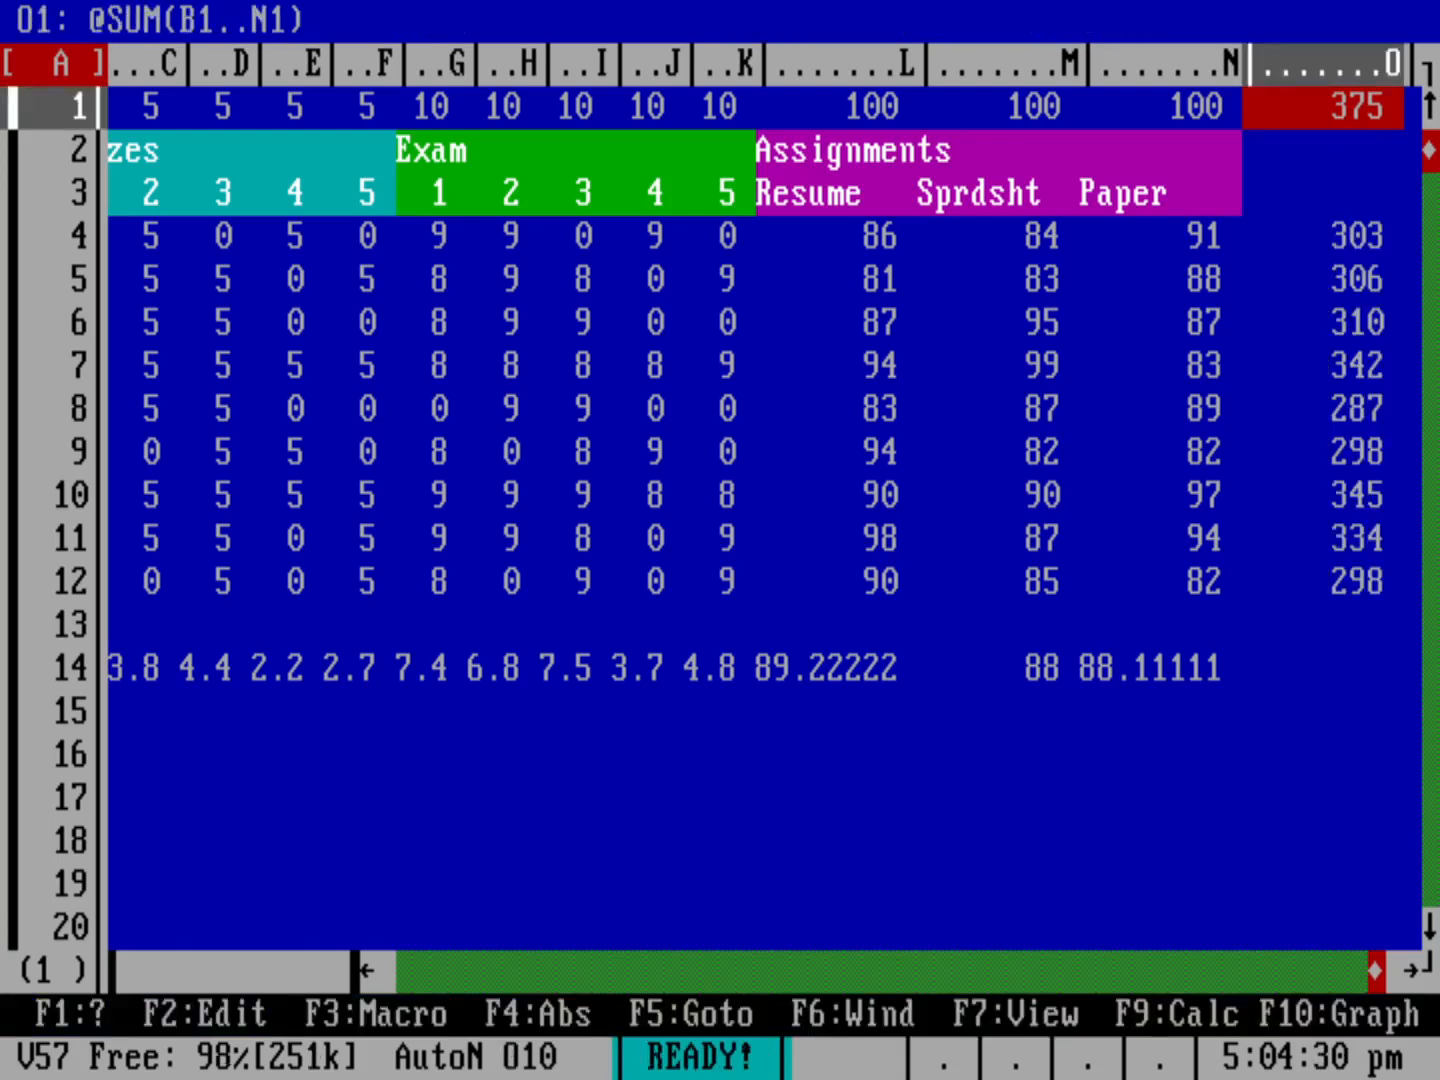
key(Down)
key(Down)
key(Down)
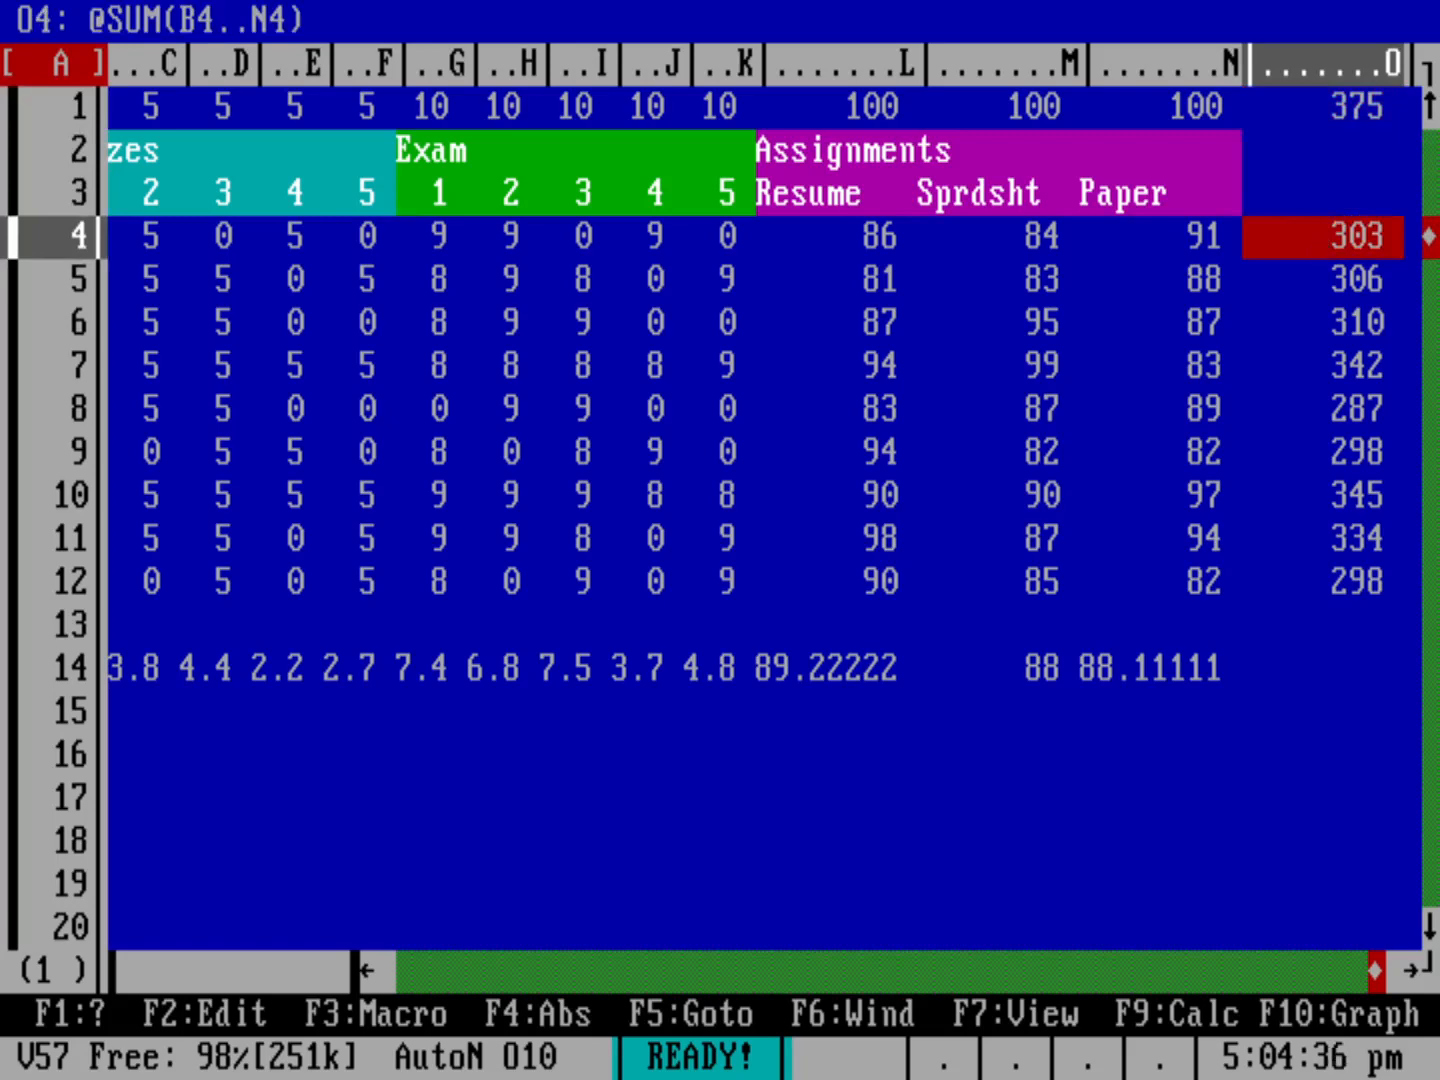
key(Down)
key(Down)
key(Down)
key(Down)
key(Down)
key(Down)
key(Down)
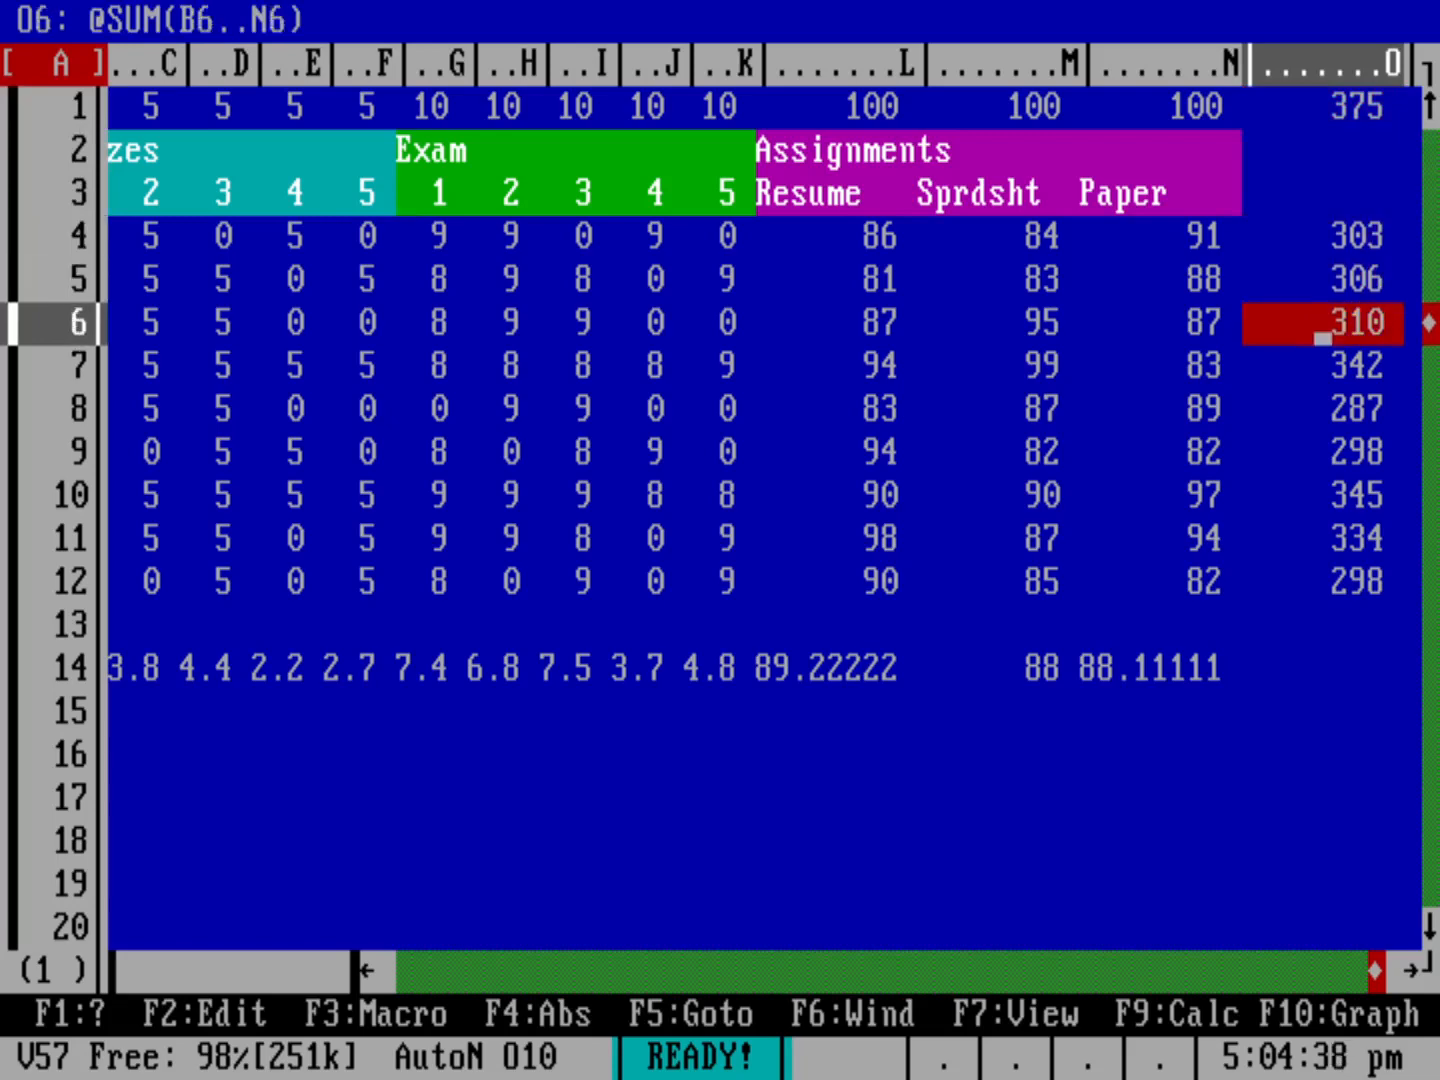
key(Down)
key(Down)
key(Down)
key(Down)
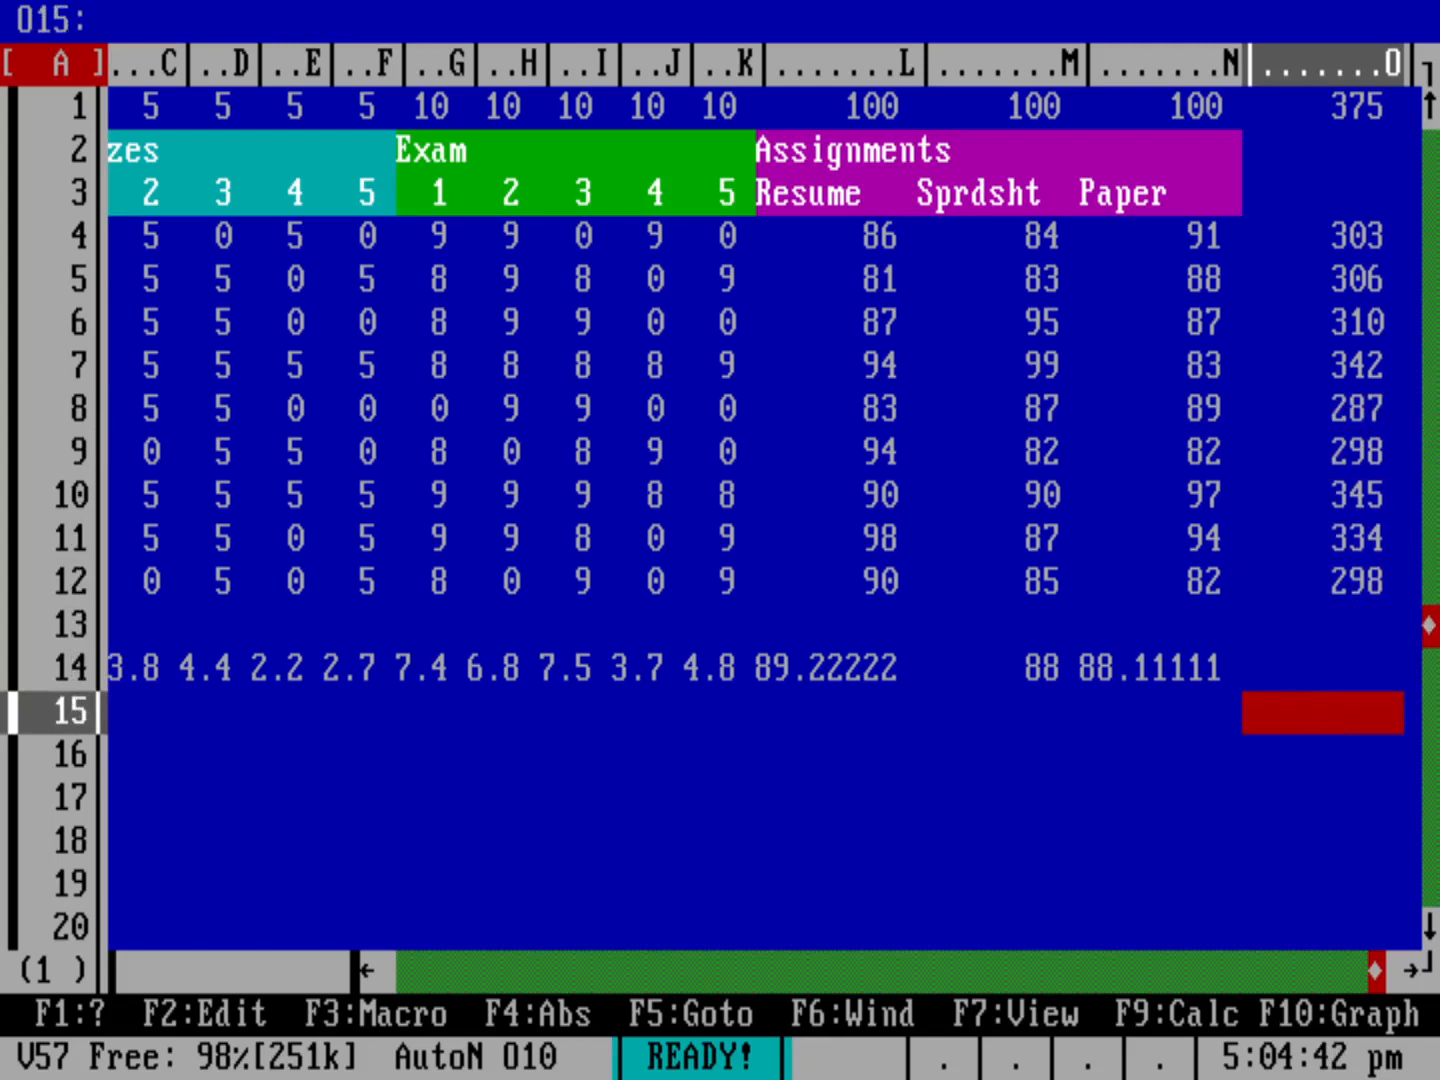
text(@)
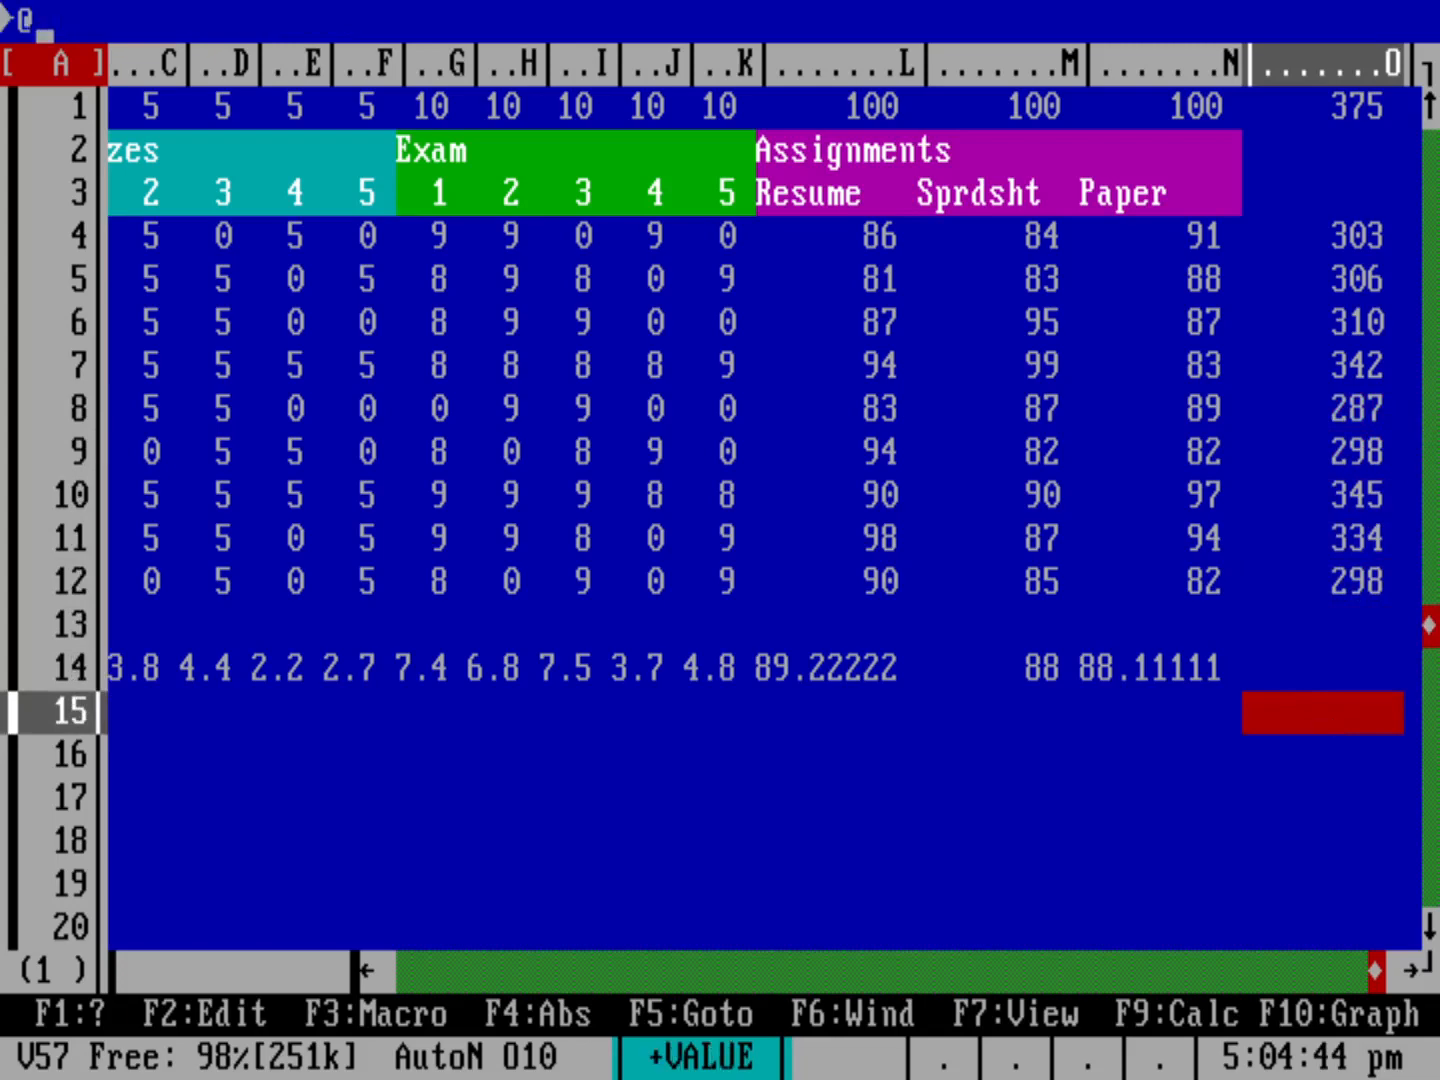
text(MAX()
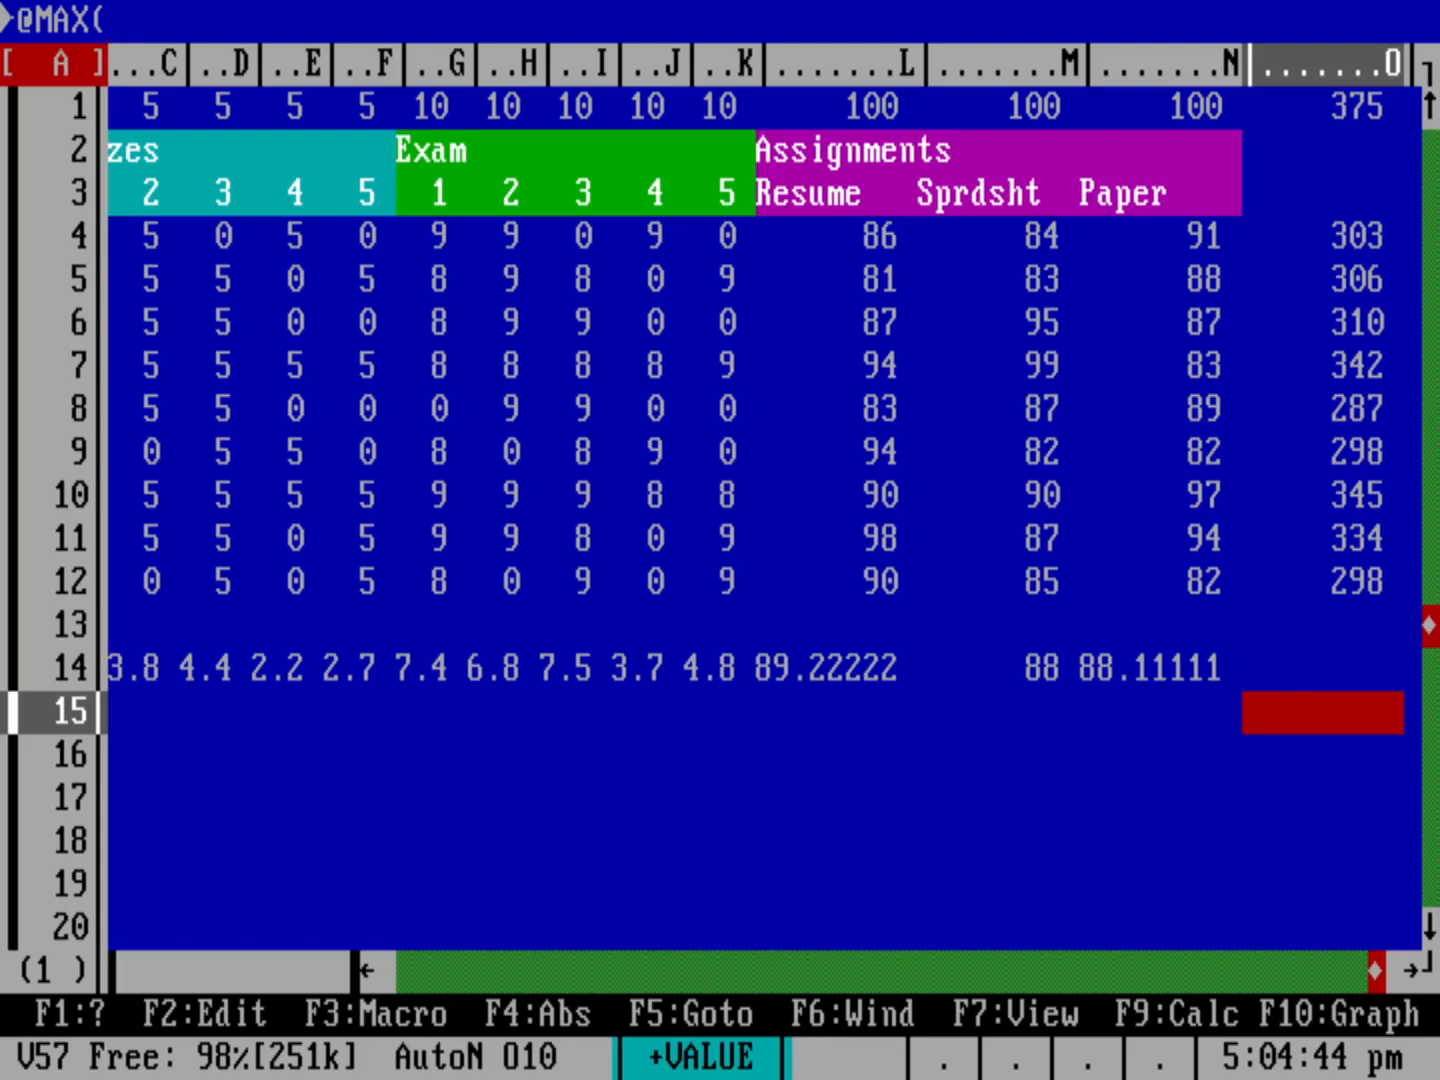
text(O4..O12))
key(Return)
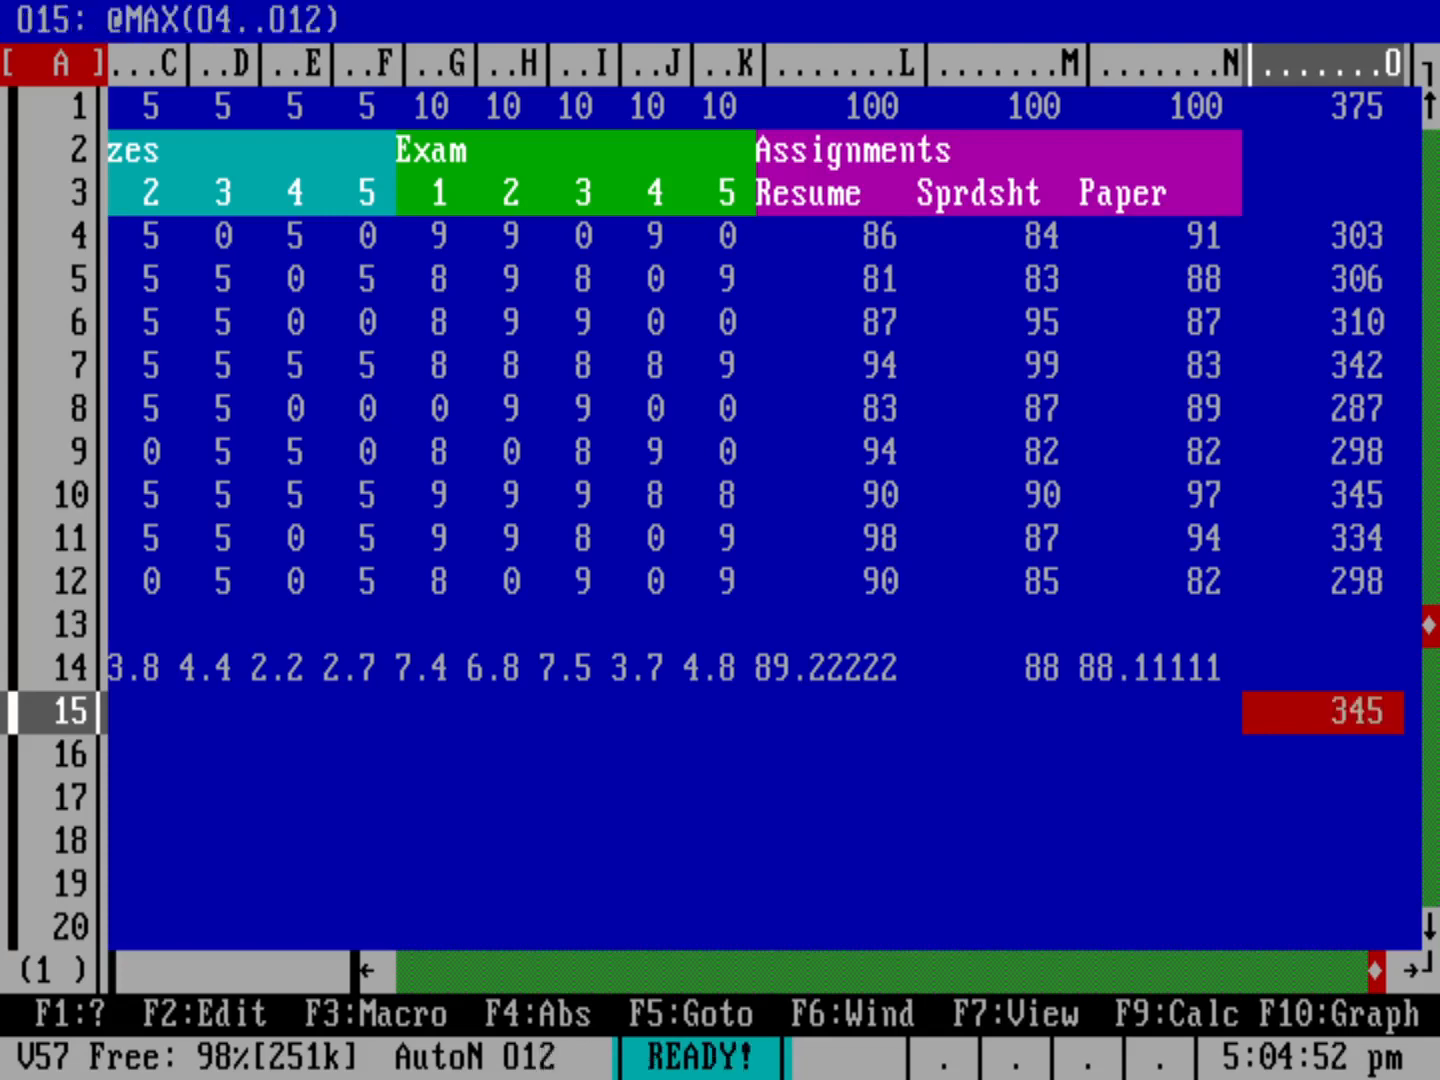
key(Down)
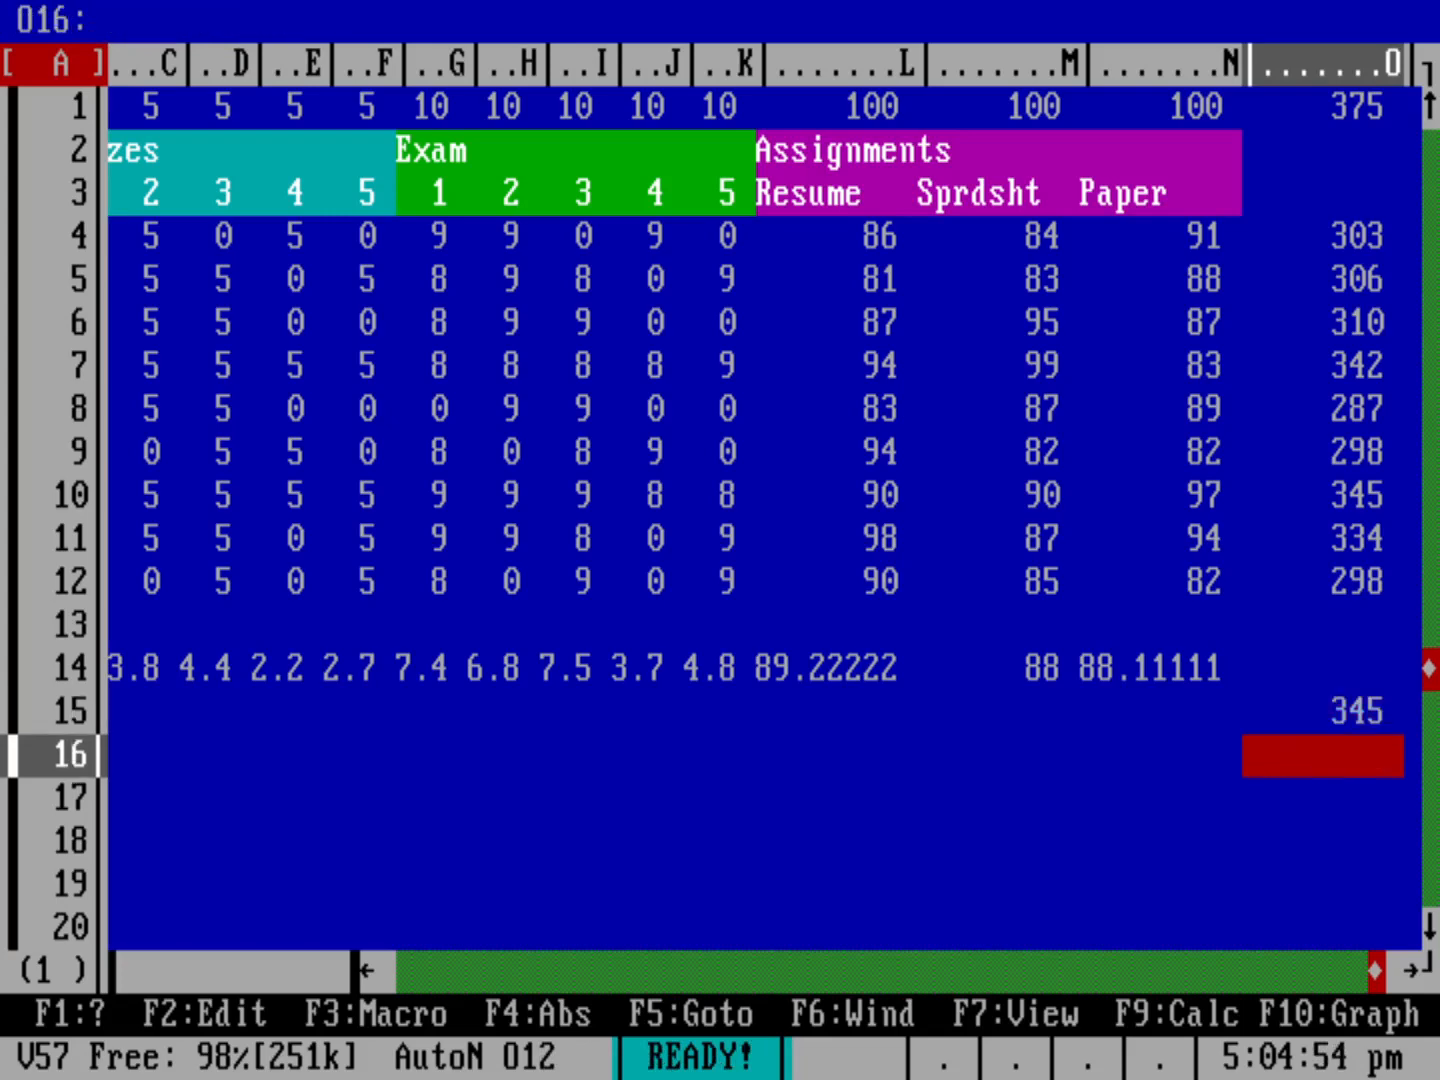
text(@MIN()
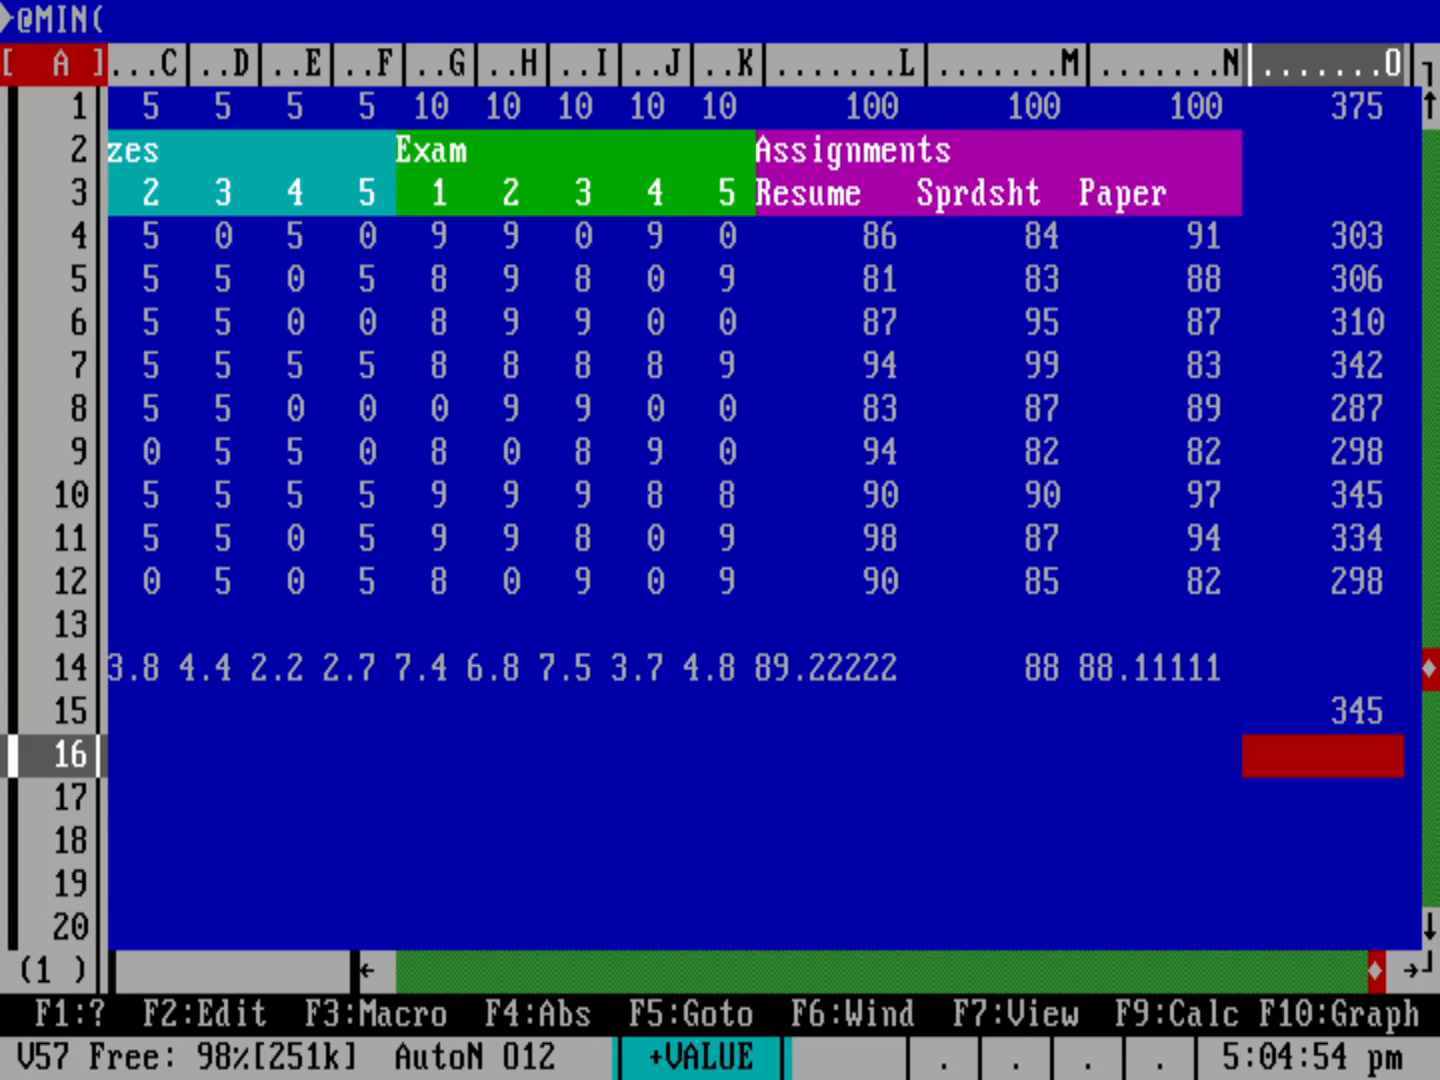
text(O4..O12))
key(Return)
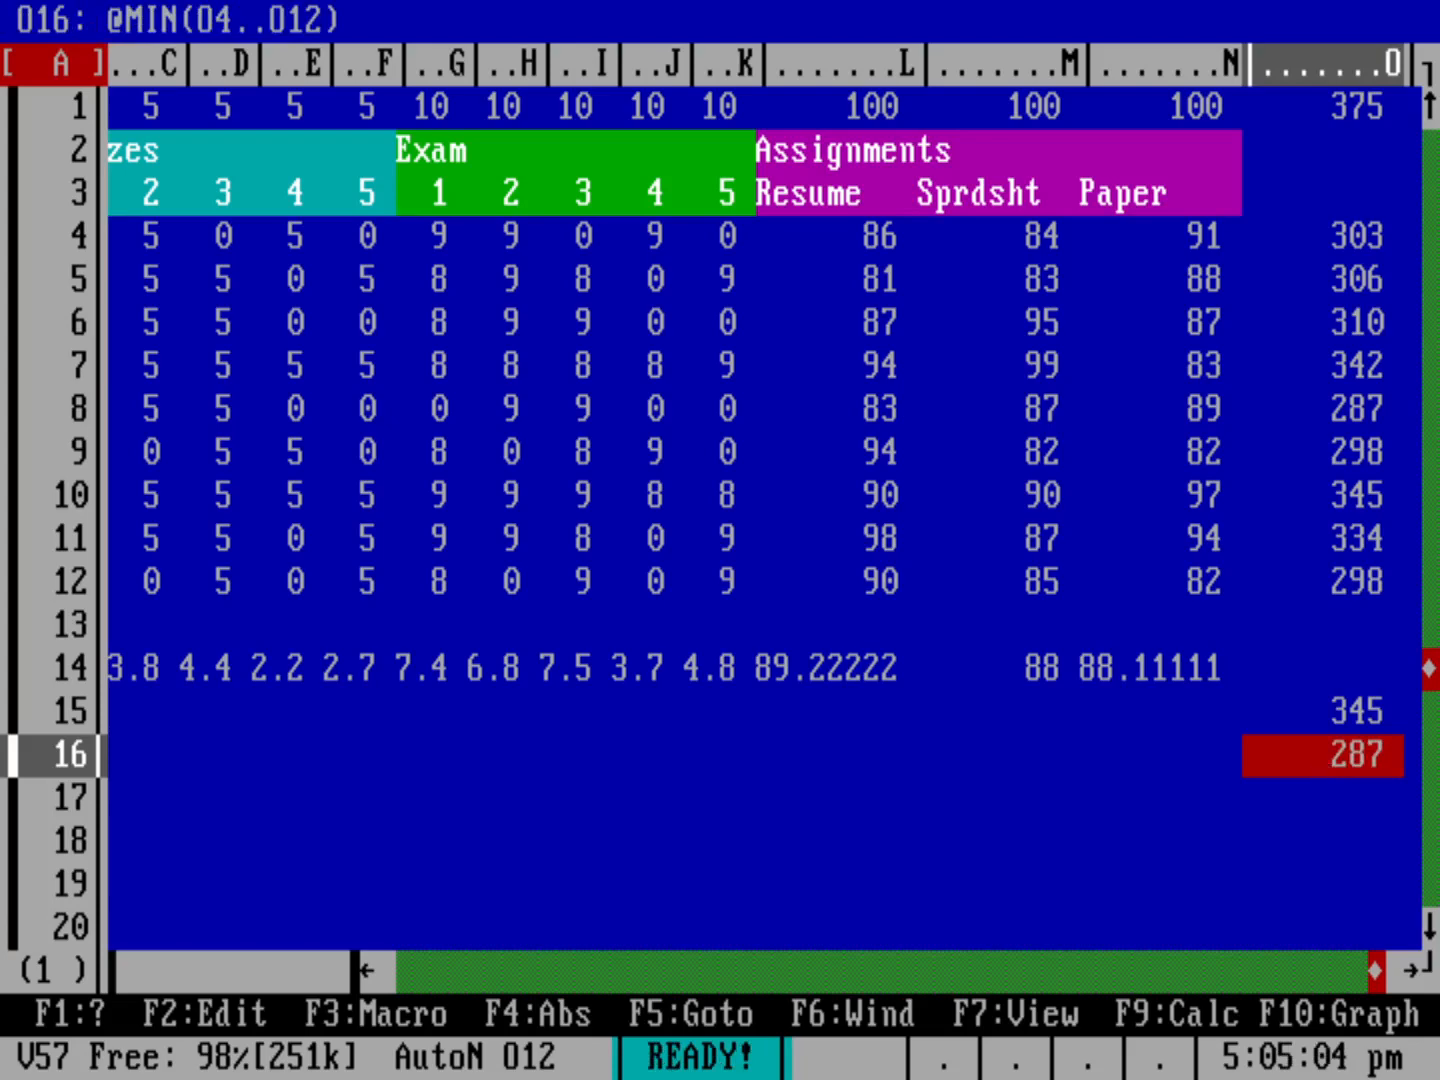
- Copy the average formula from N14 to O14 to average the student totals
key(Up)
key(Up)
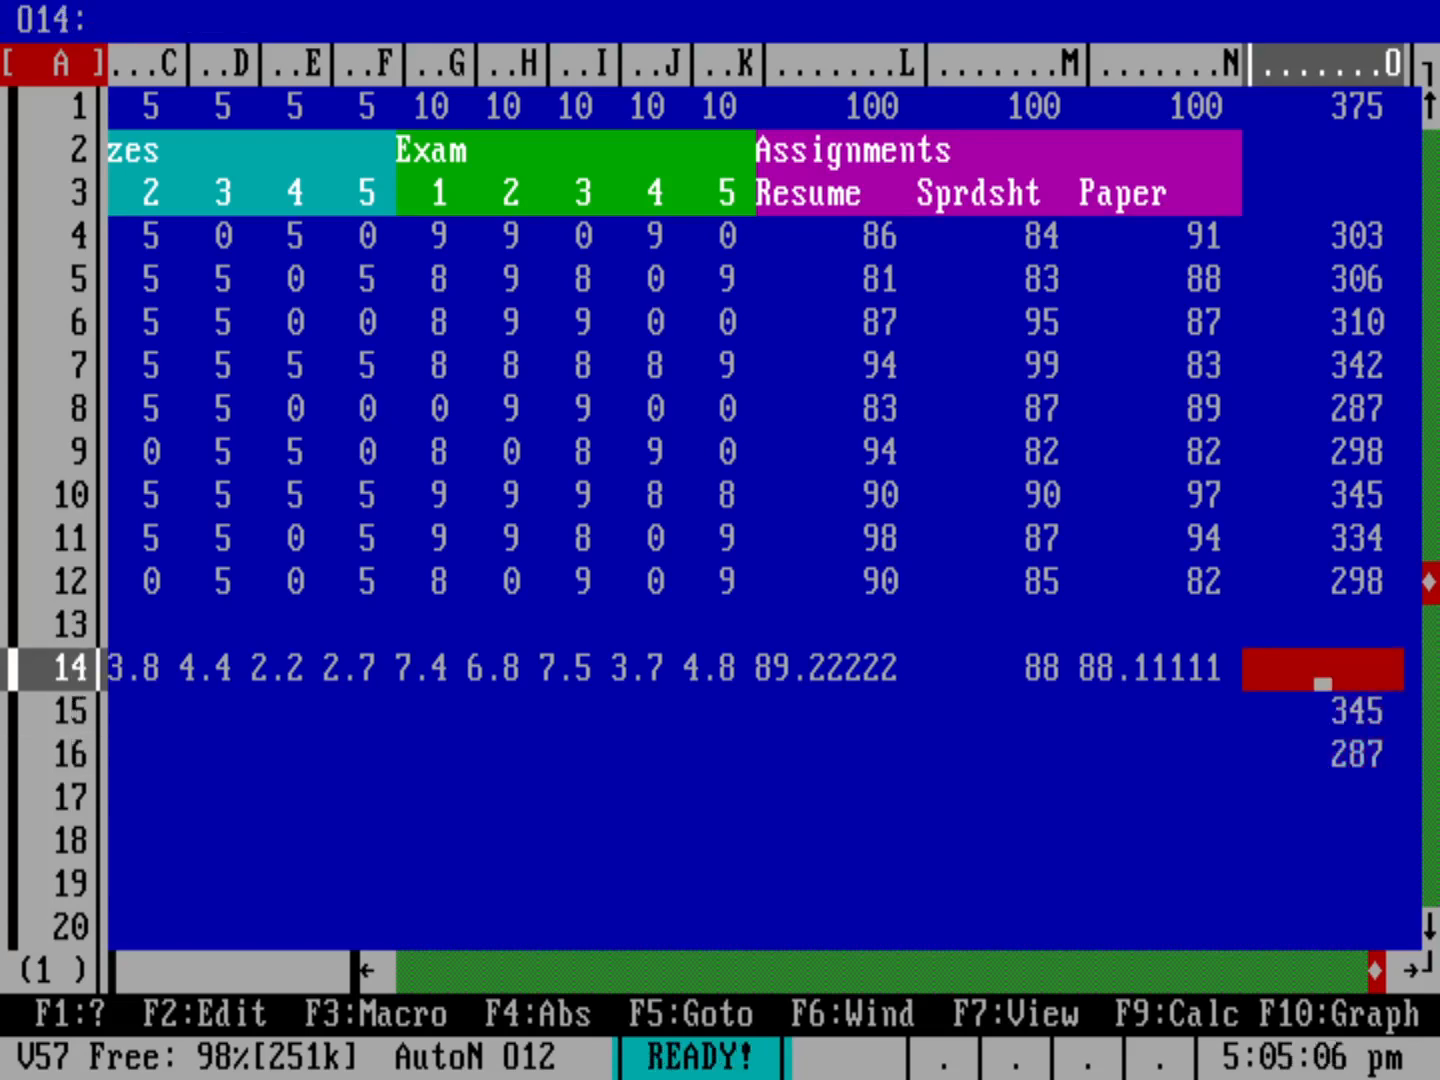
key(Left)
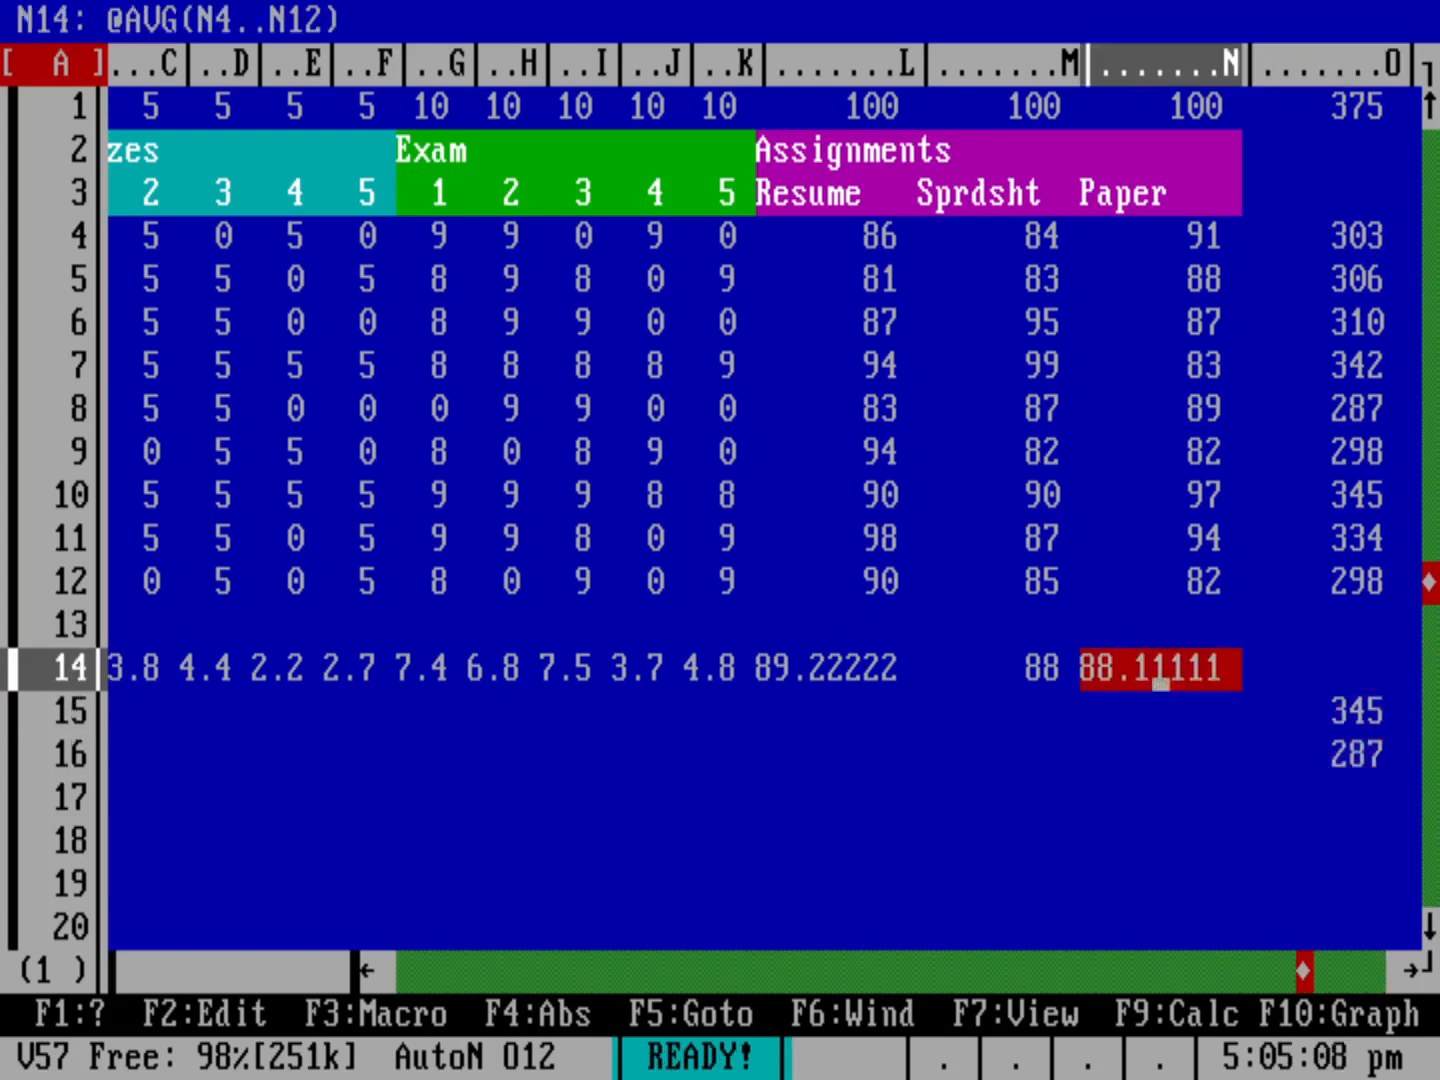
key(slash)
key(Return)
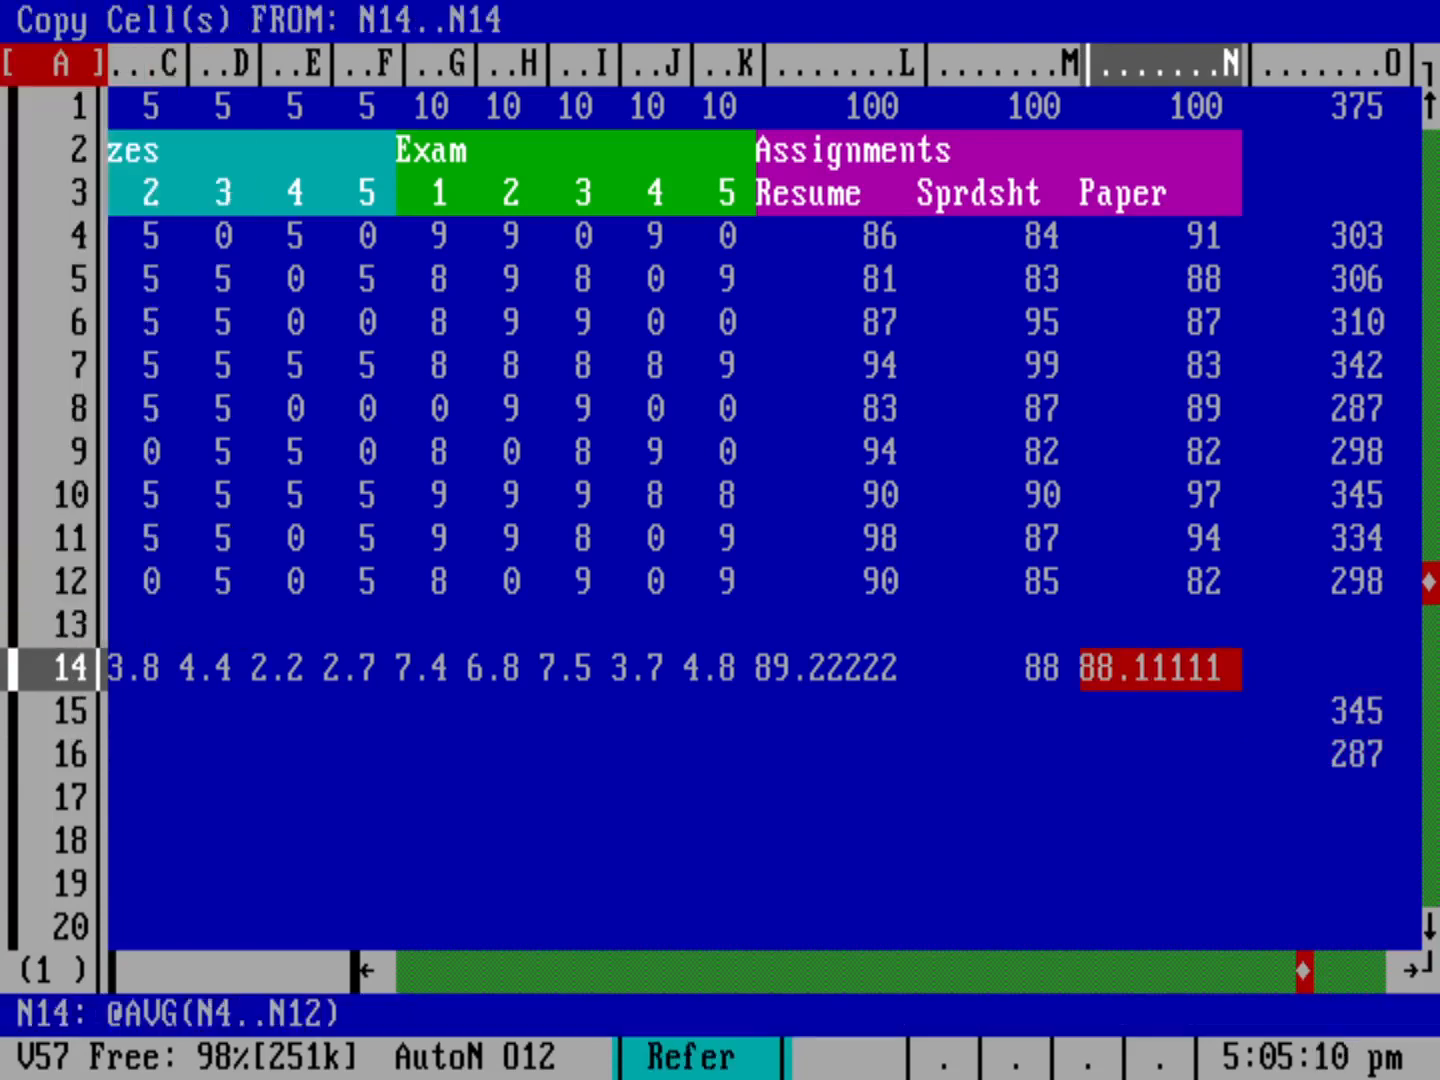
key(Return)
key(Right)
key(Return)
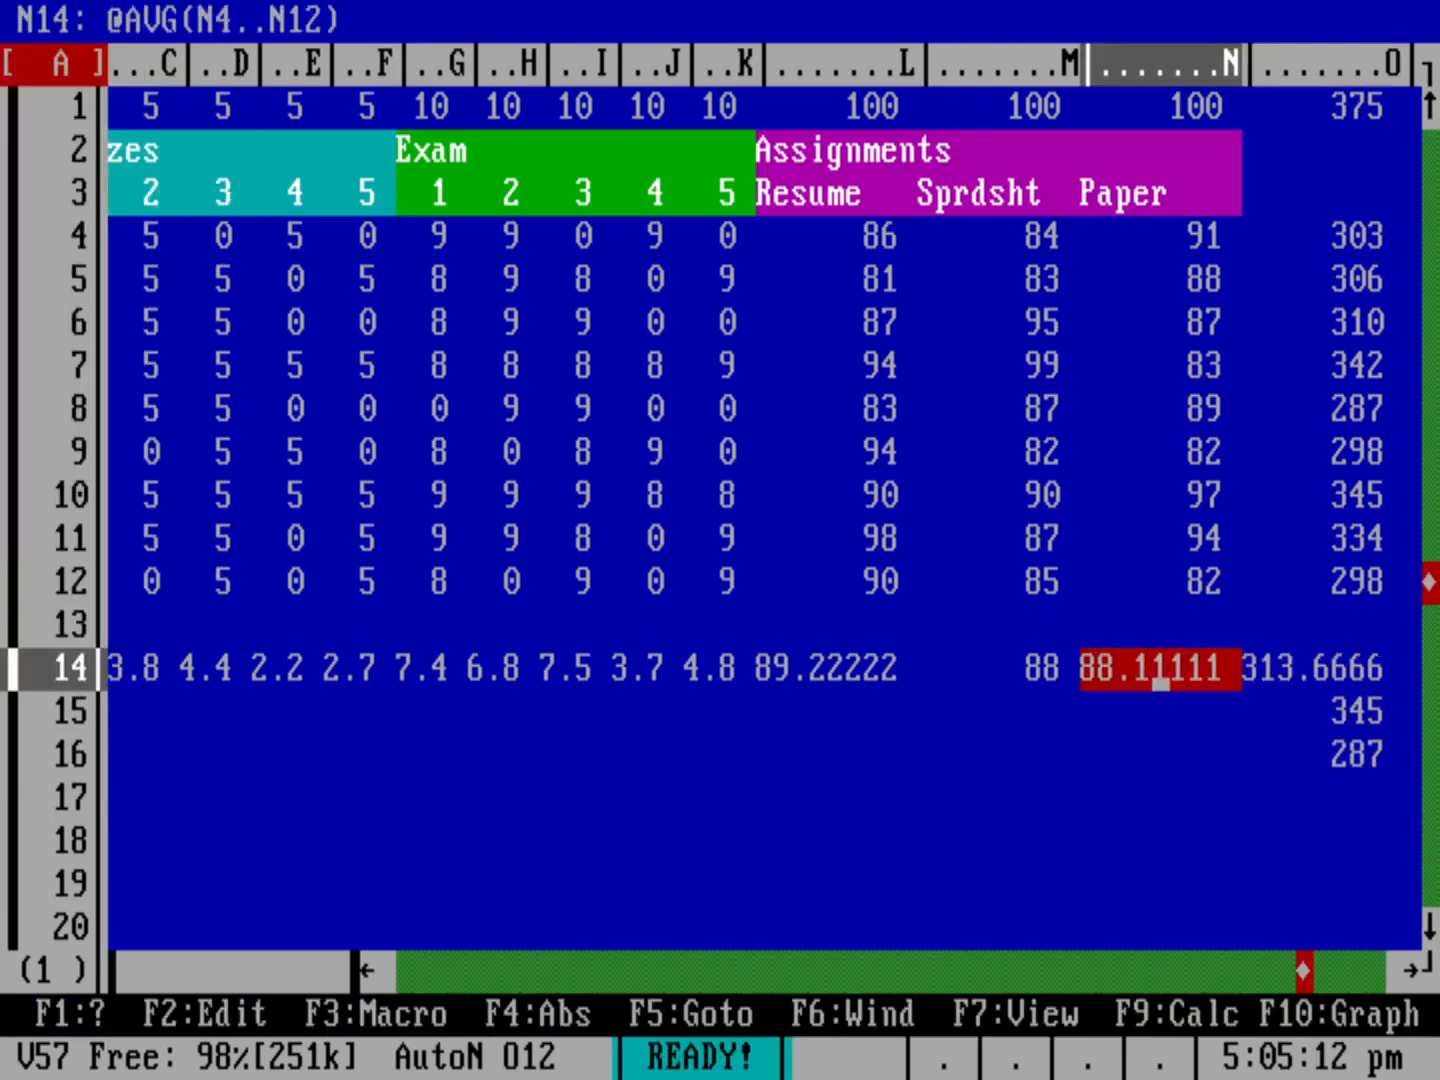
- Review the average, maximum and minimum formulas in O14 to O16 against the student totals above them
key(Right)
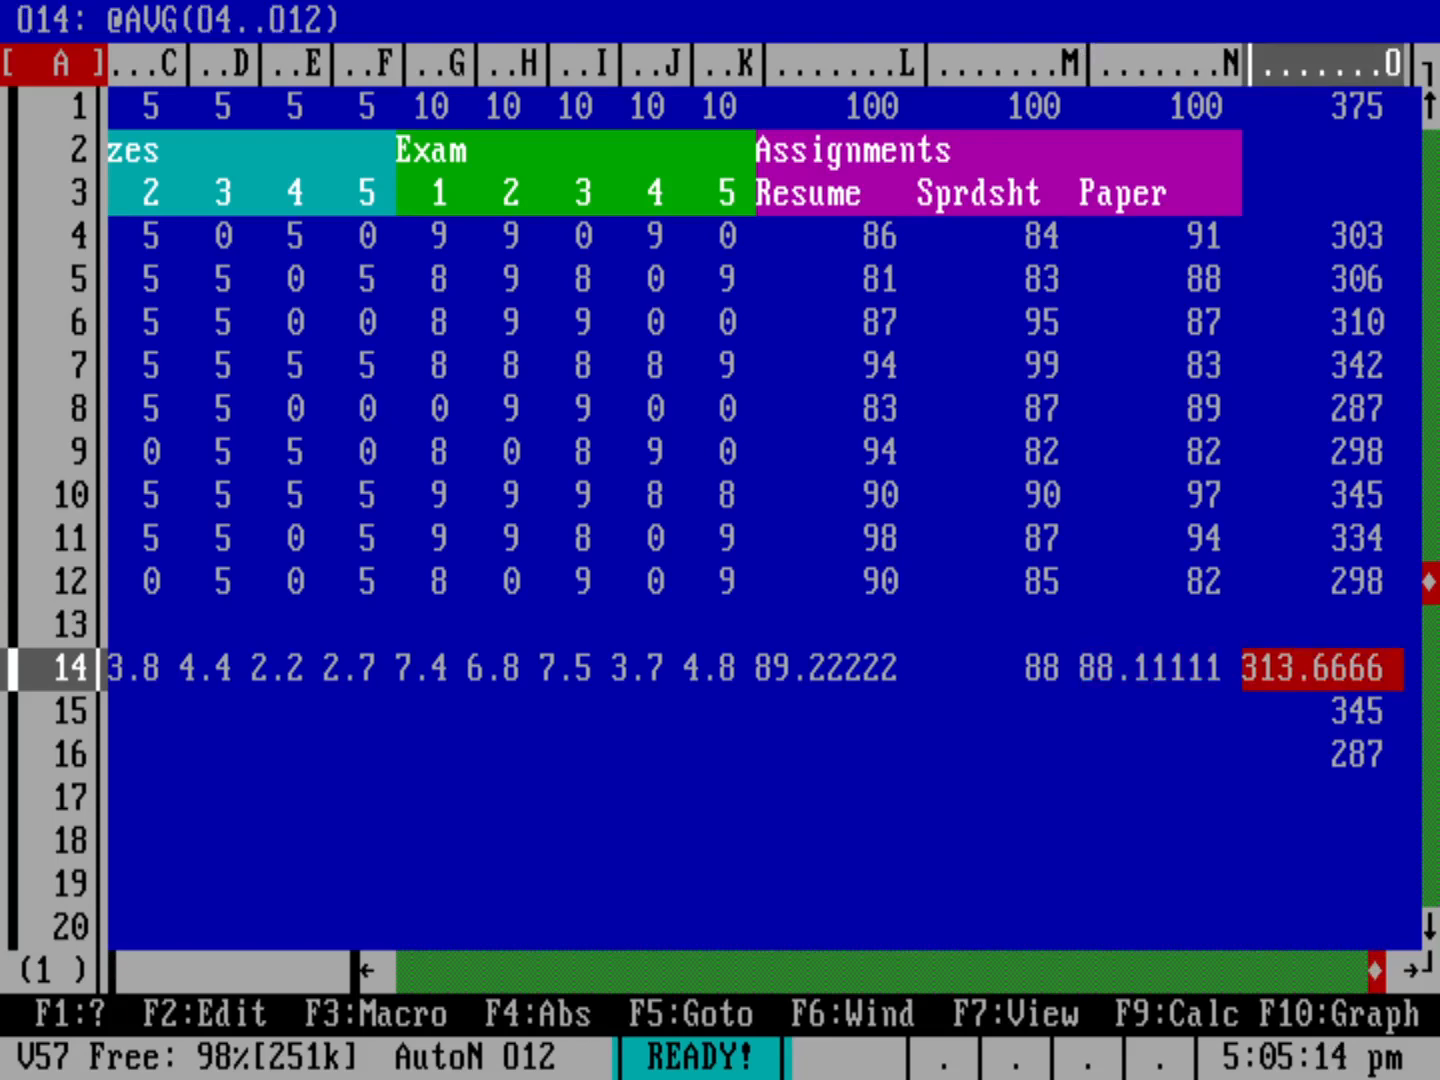
key(Down)
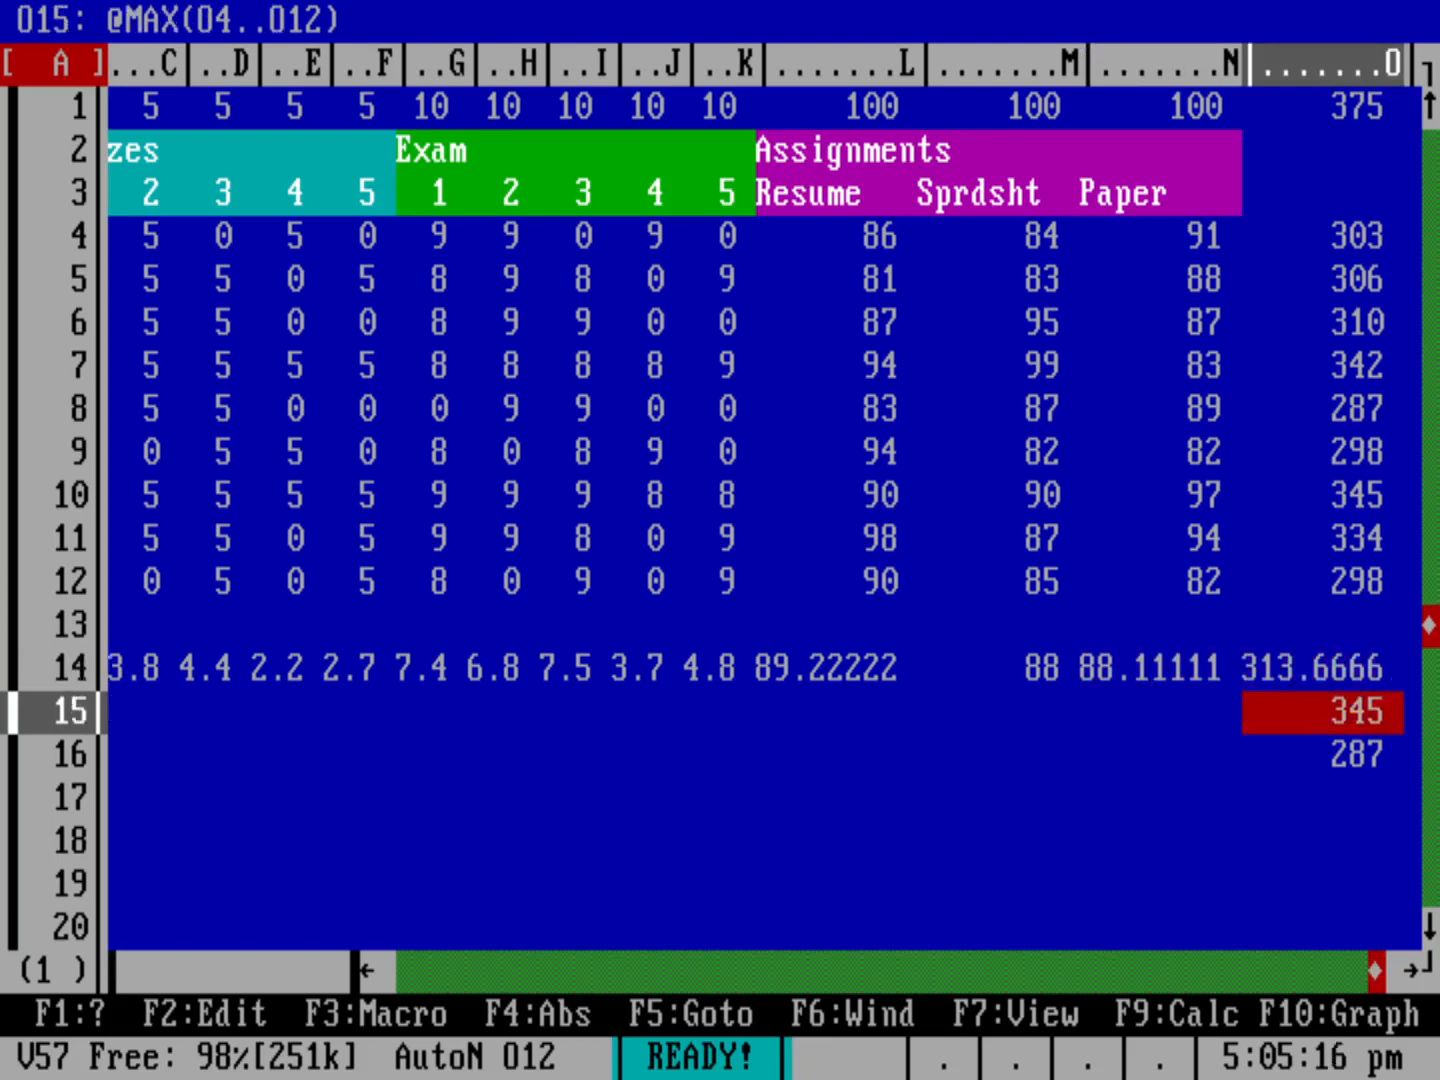
click(1322, 769)
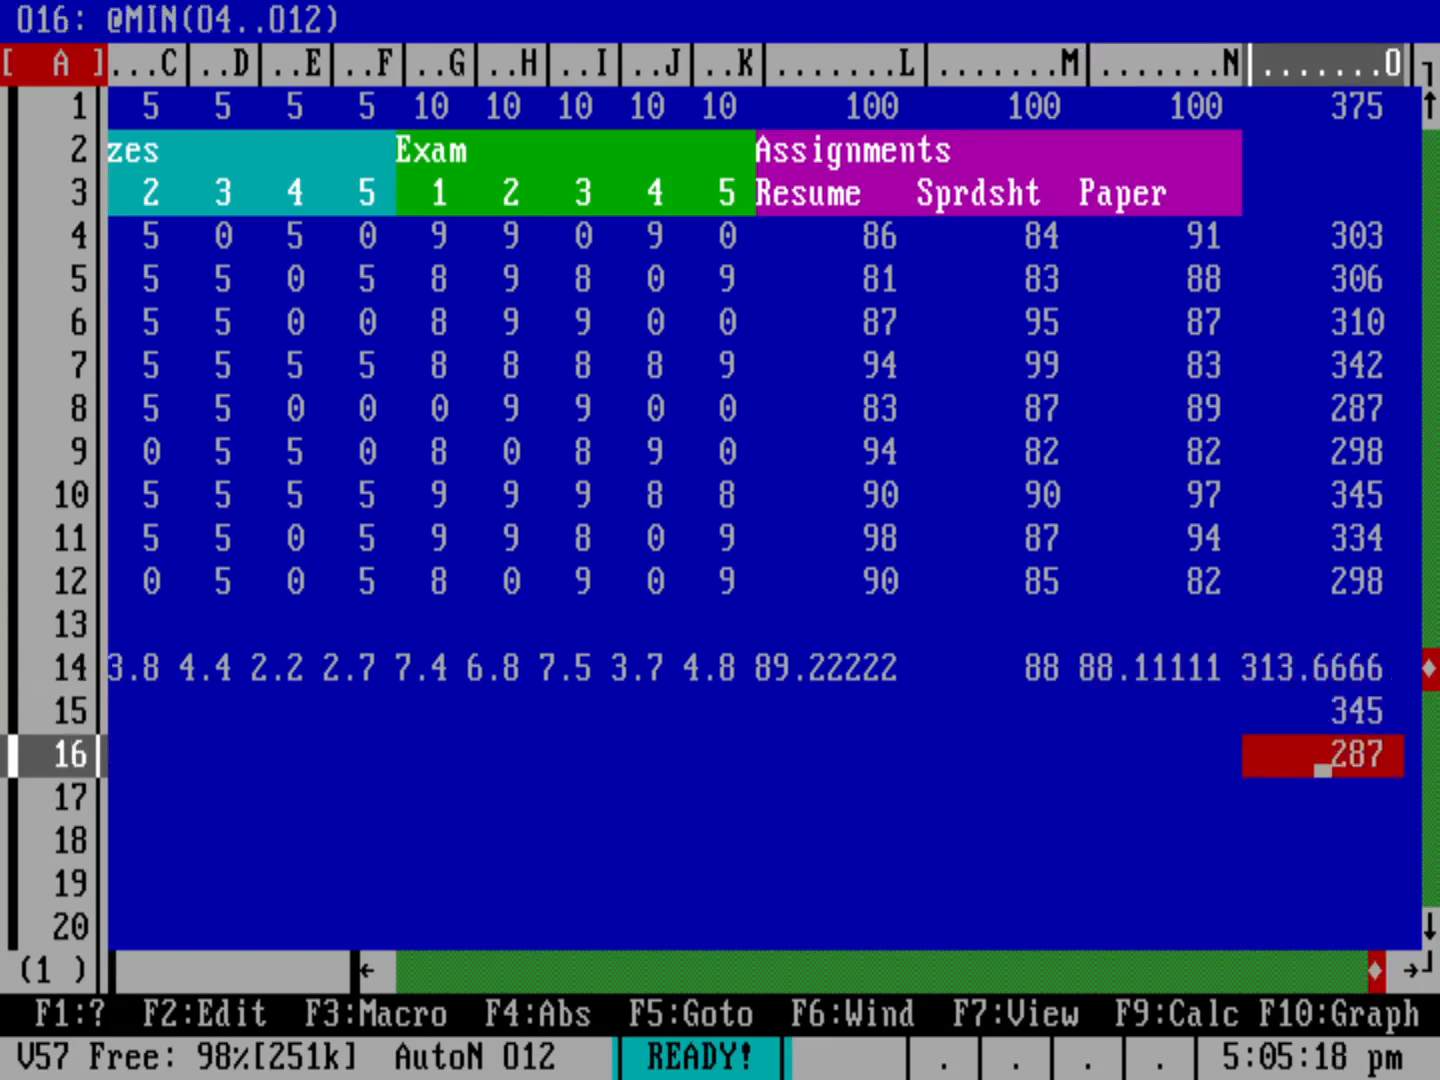
key(Up)
key(Up)
key(Up)
key(Up)
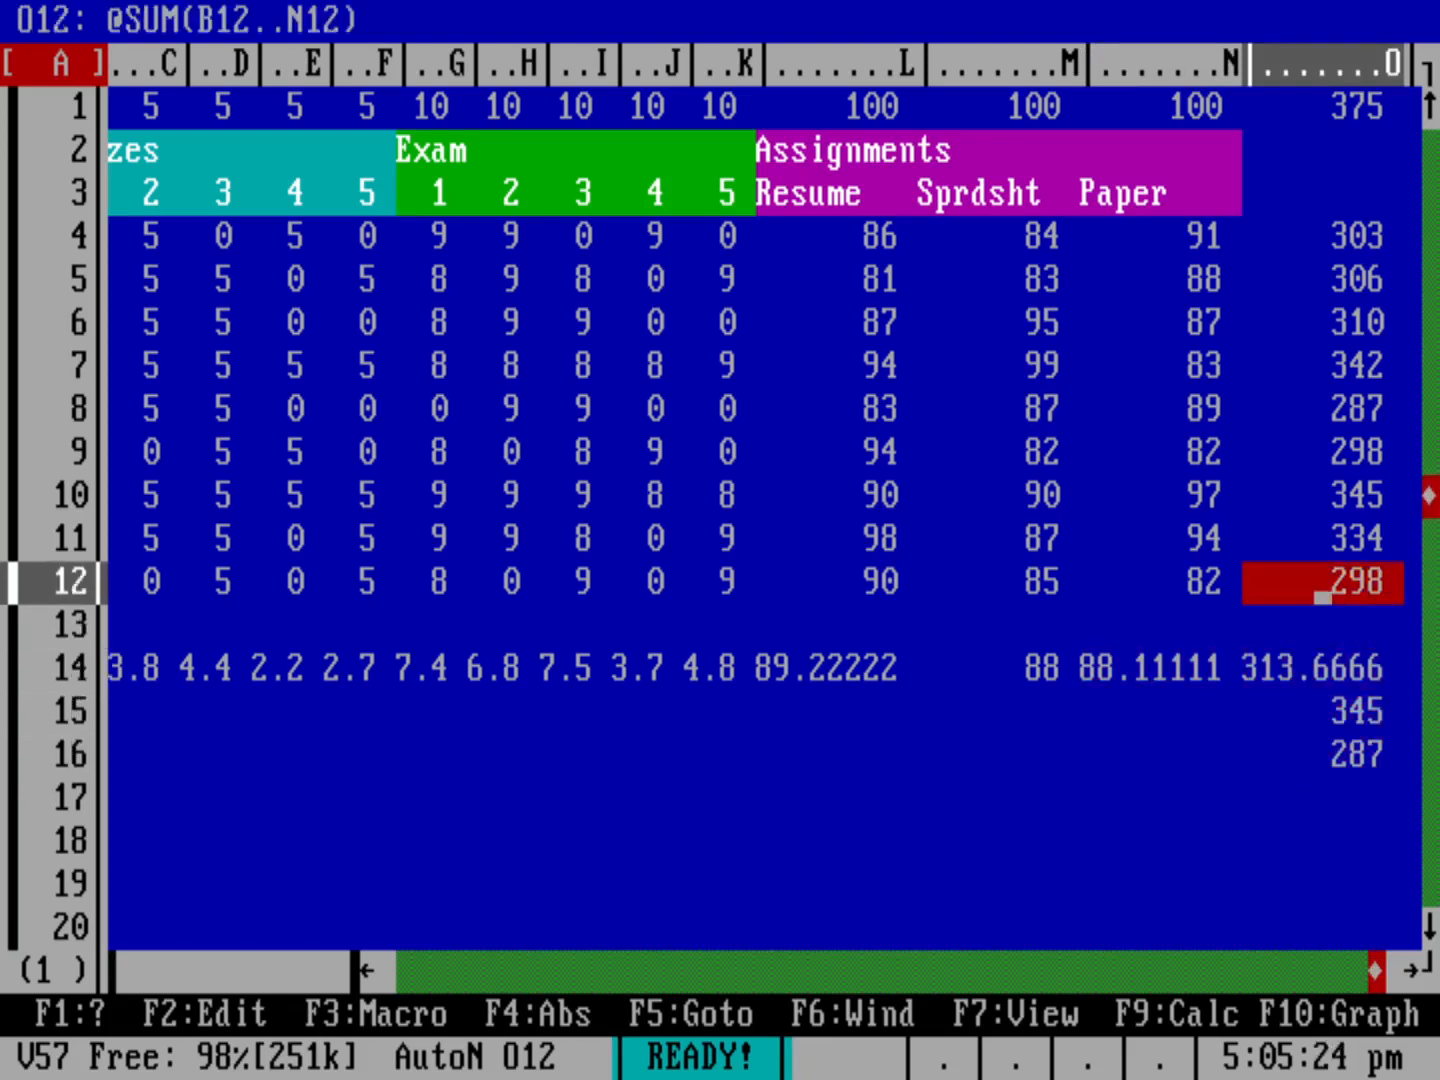
key(Down)
key(Down)
key(Down)
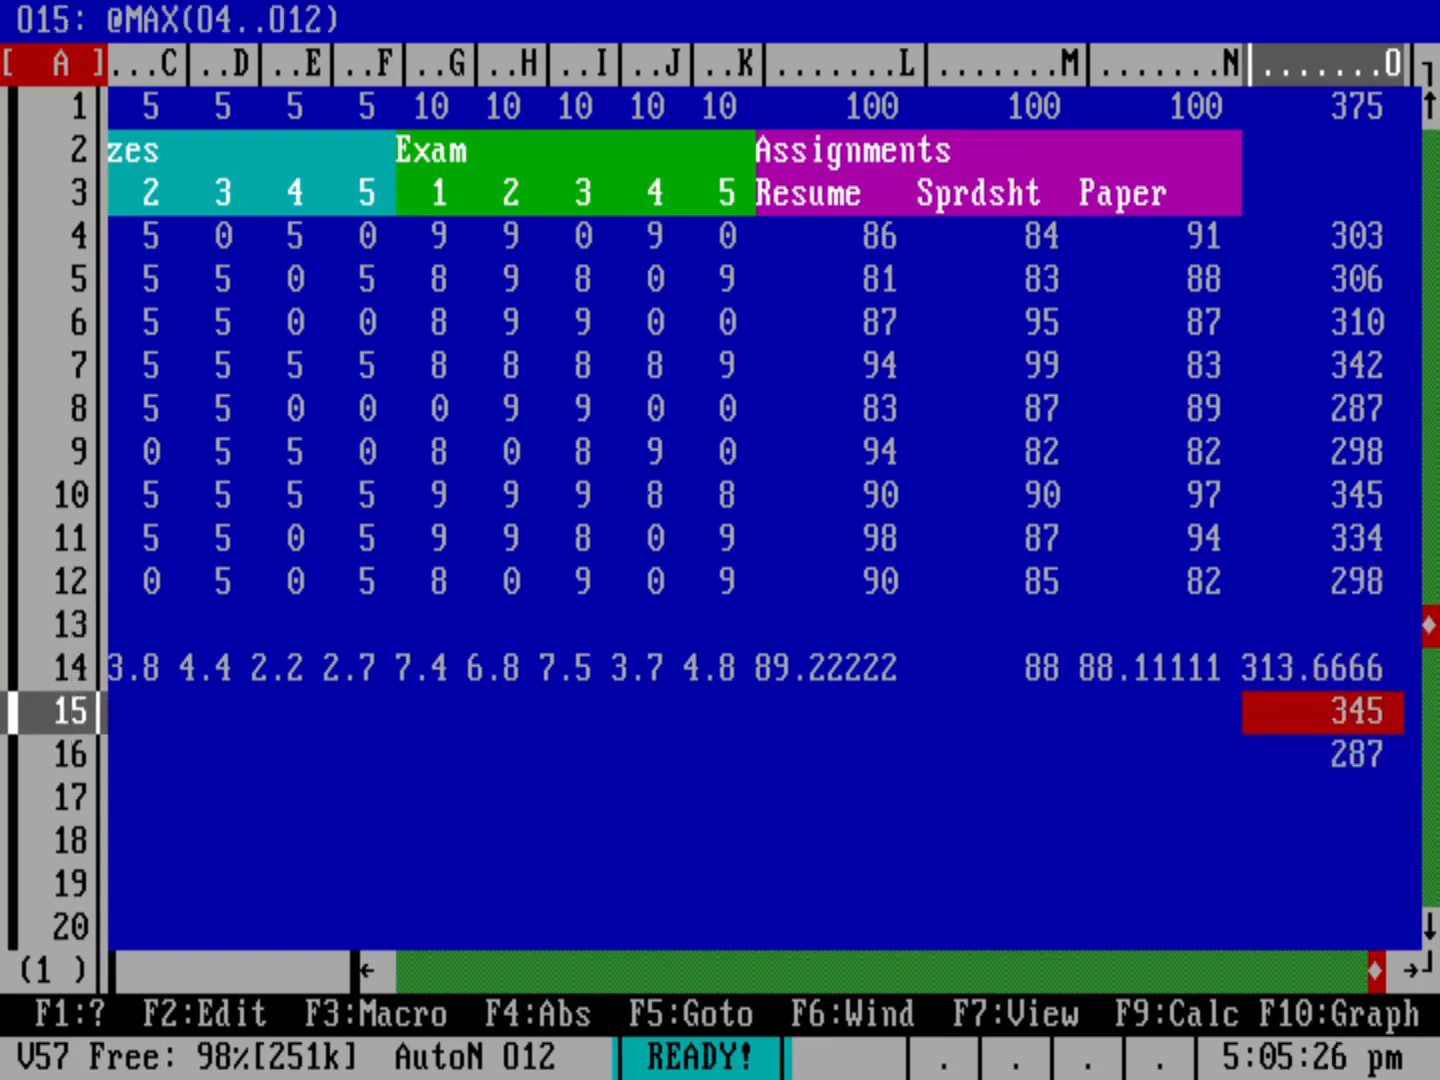
key(Down)
key(Up)
key(Up)
key(Up)
key(Up)
key(Up)
key(Up)
key(Up)
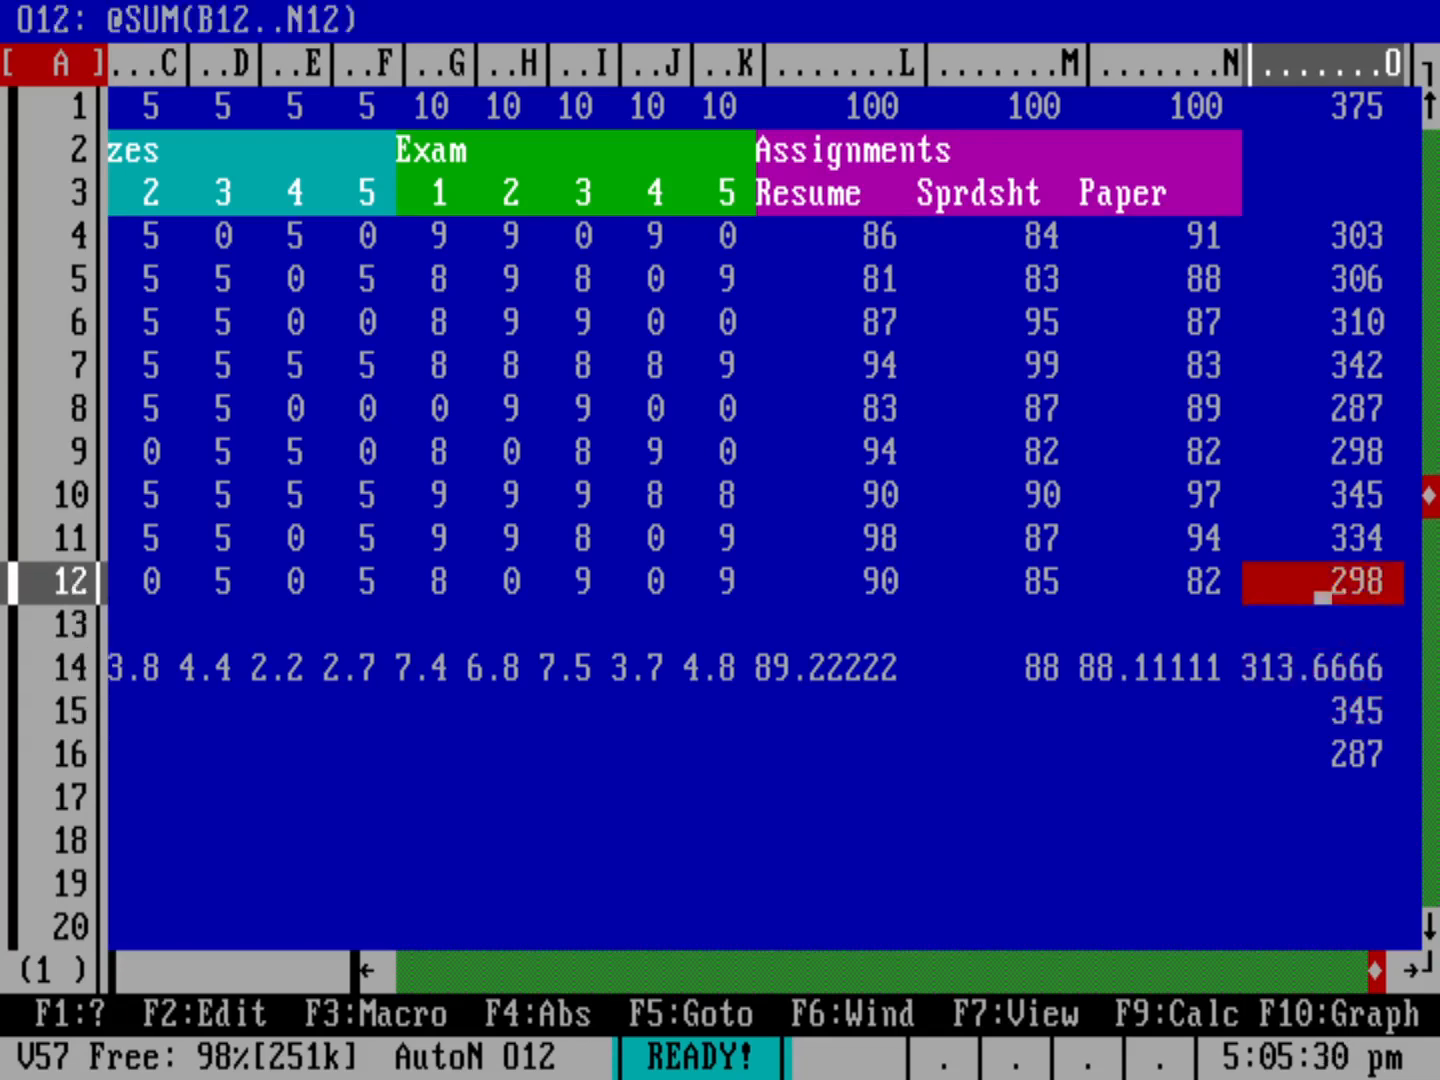
- Enter the formula +O4/O1 in P4 to divide the first student's total by the maximum points
key(Right)
key(Up)
key(Up)
key(Up)
key(Up)
key(Up)
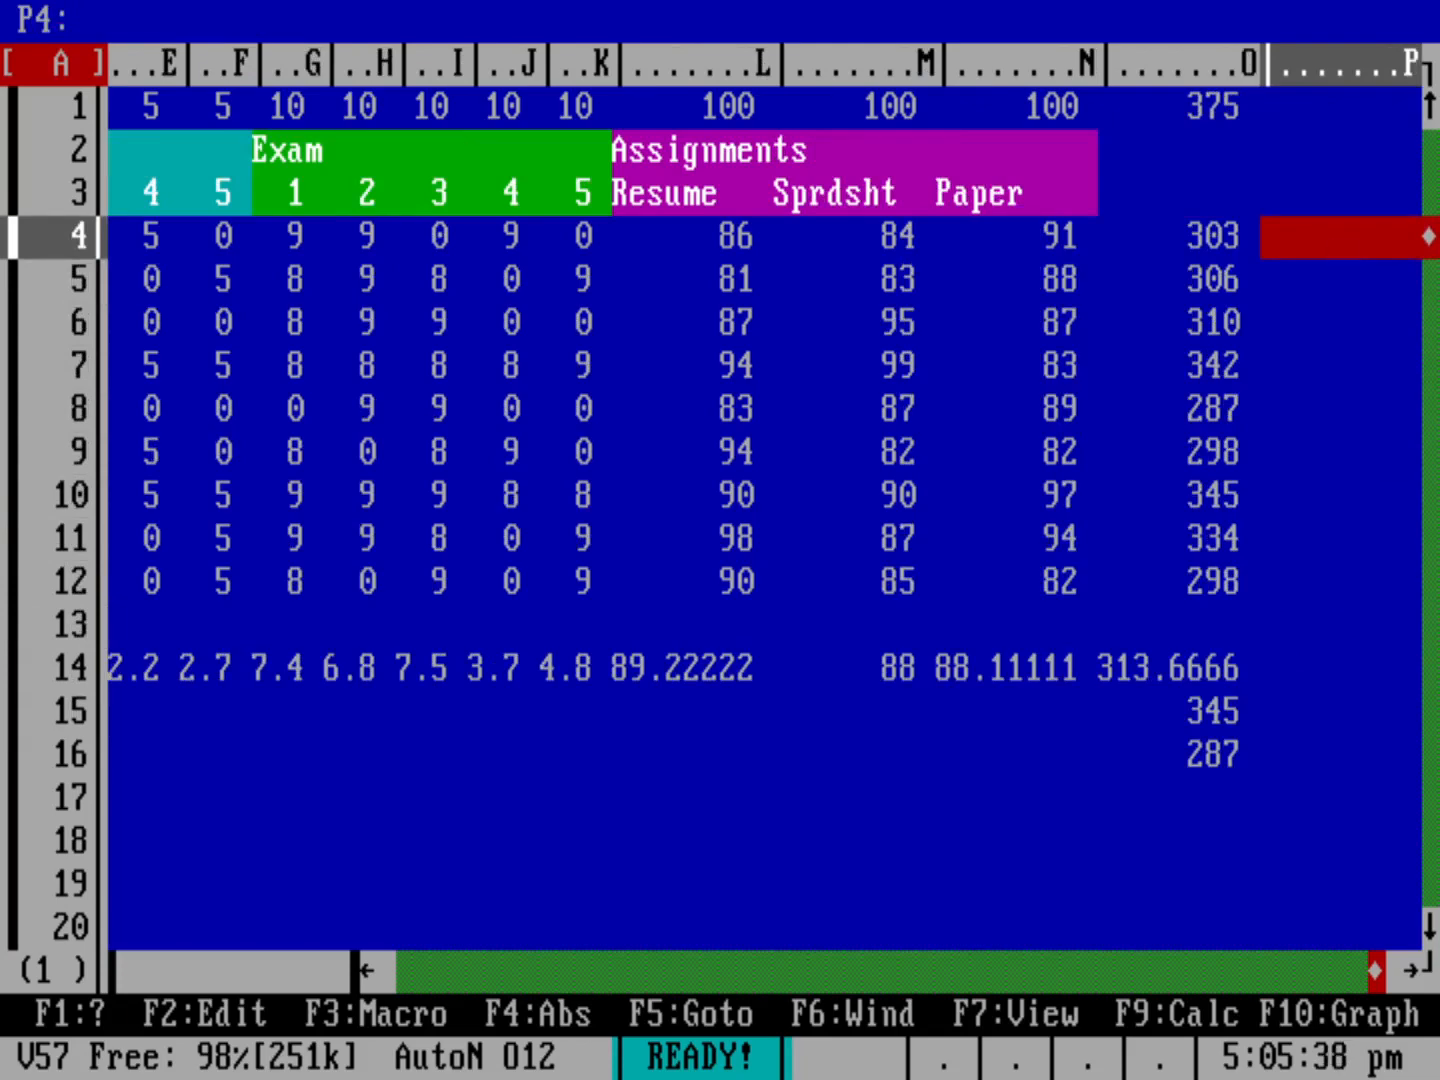
key(Left)
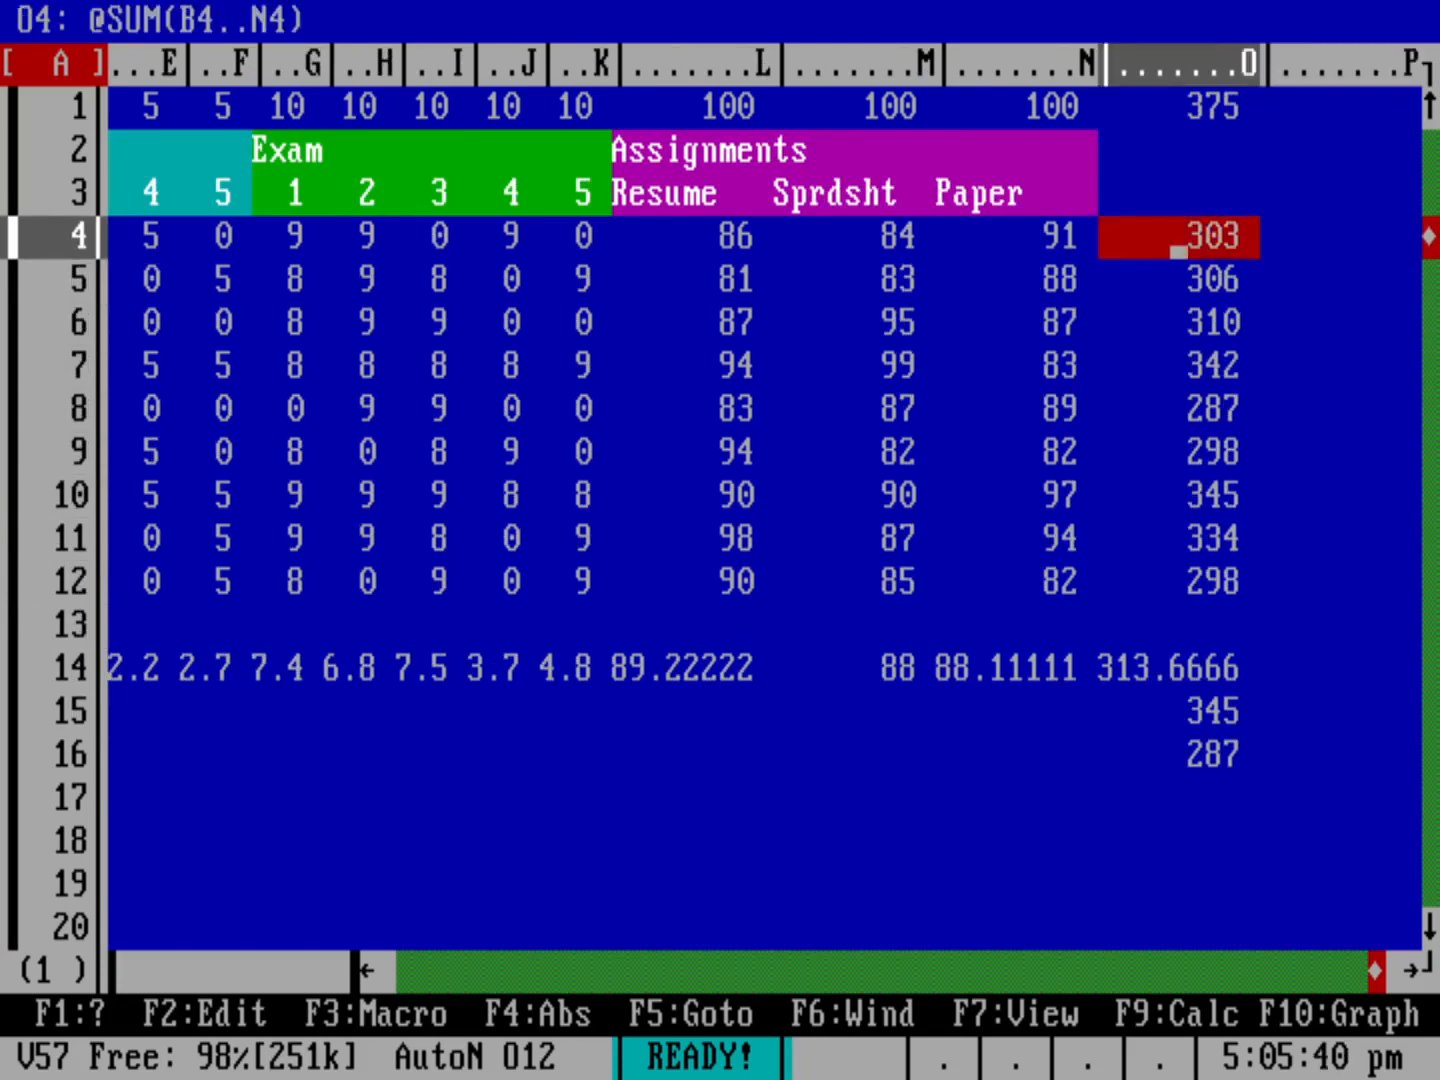
key(Up)
key(Up)
key(Up)
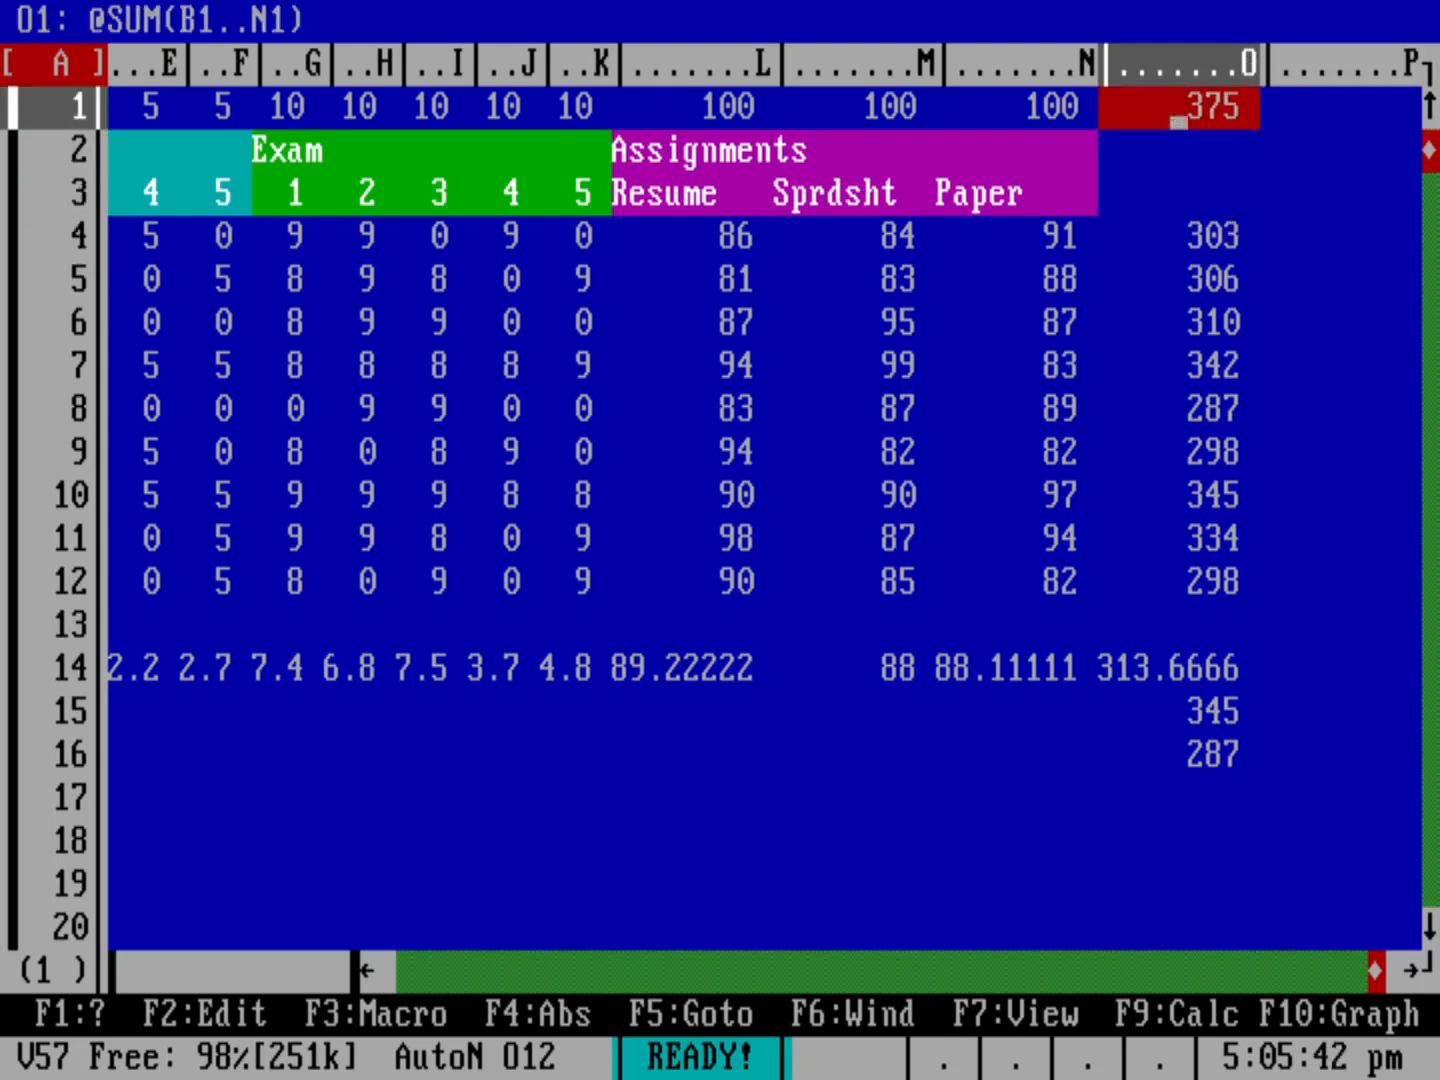
click(1140, 245)
click(1346, 240)
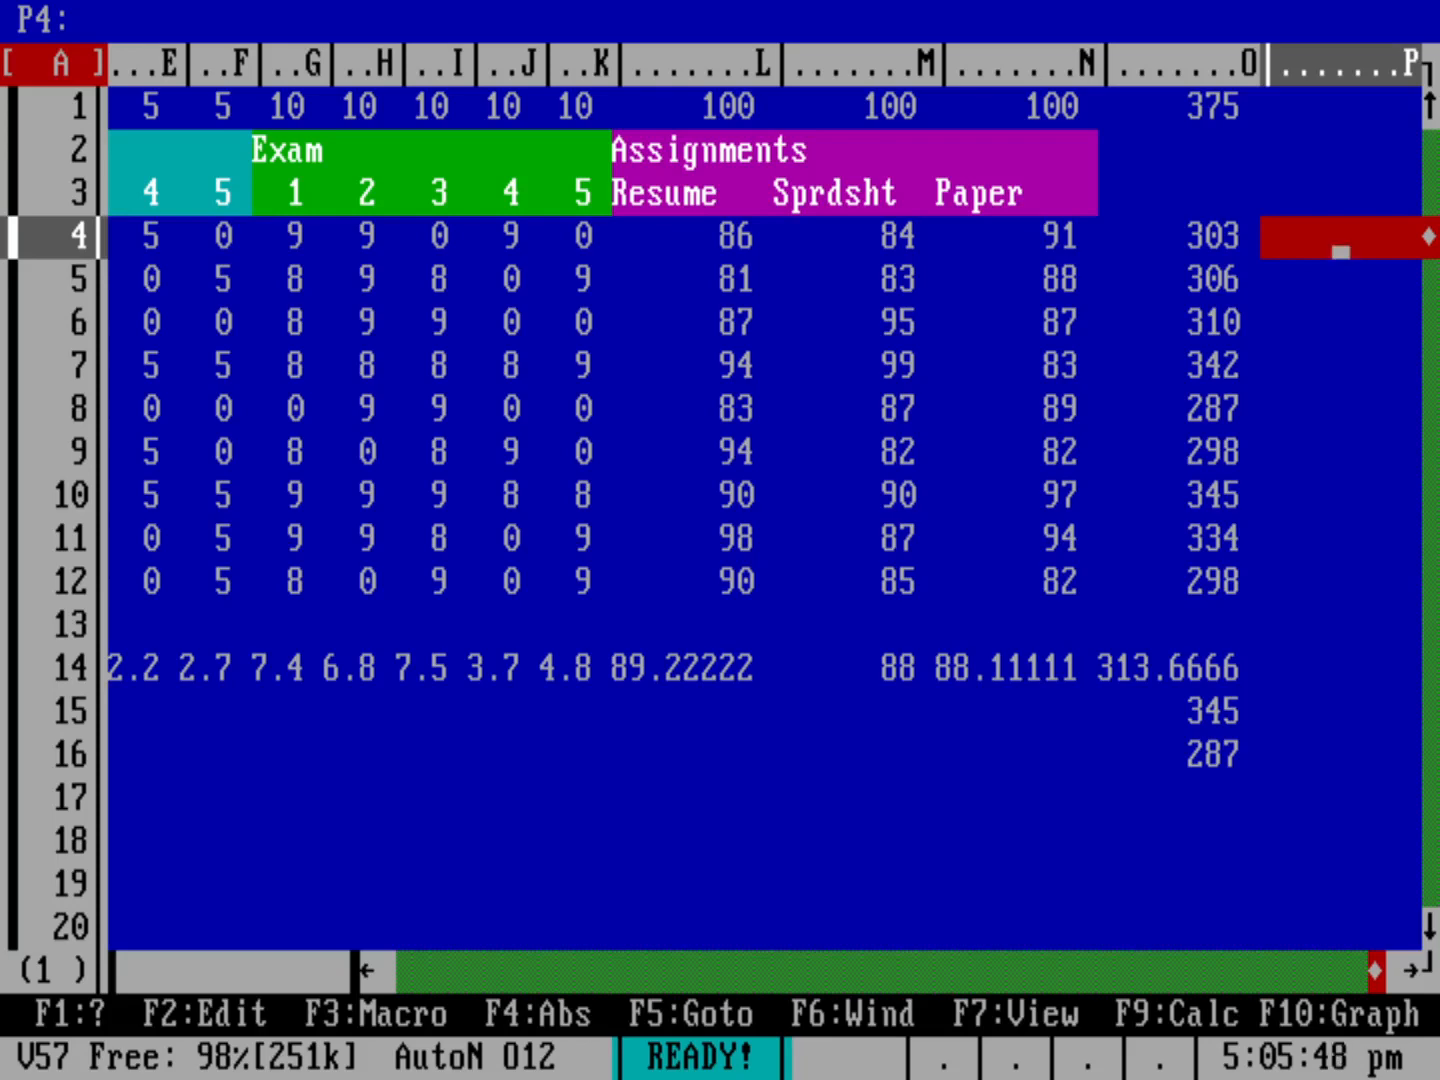
text(+)
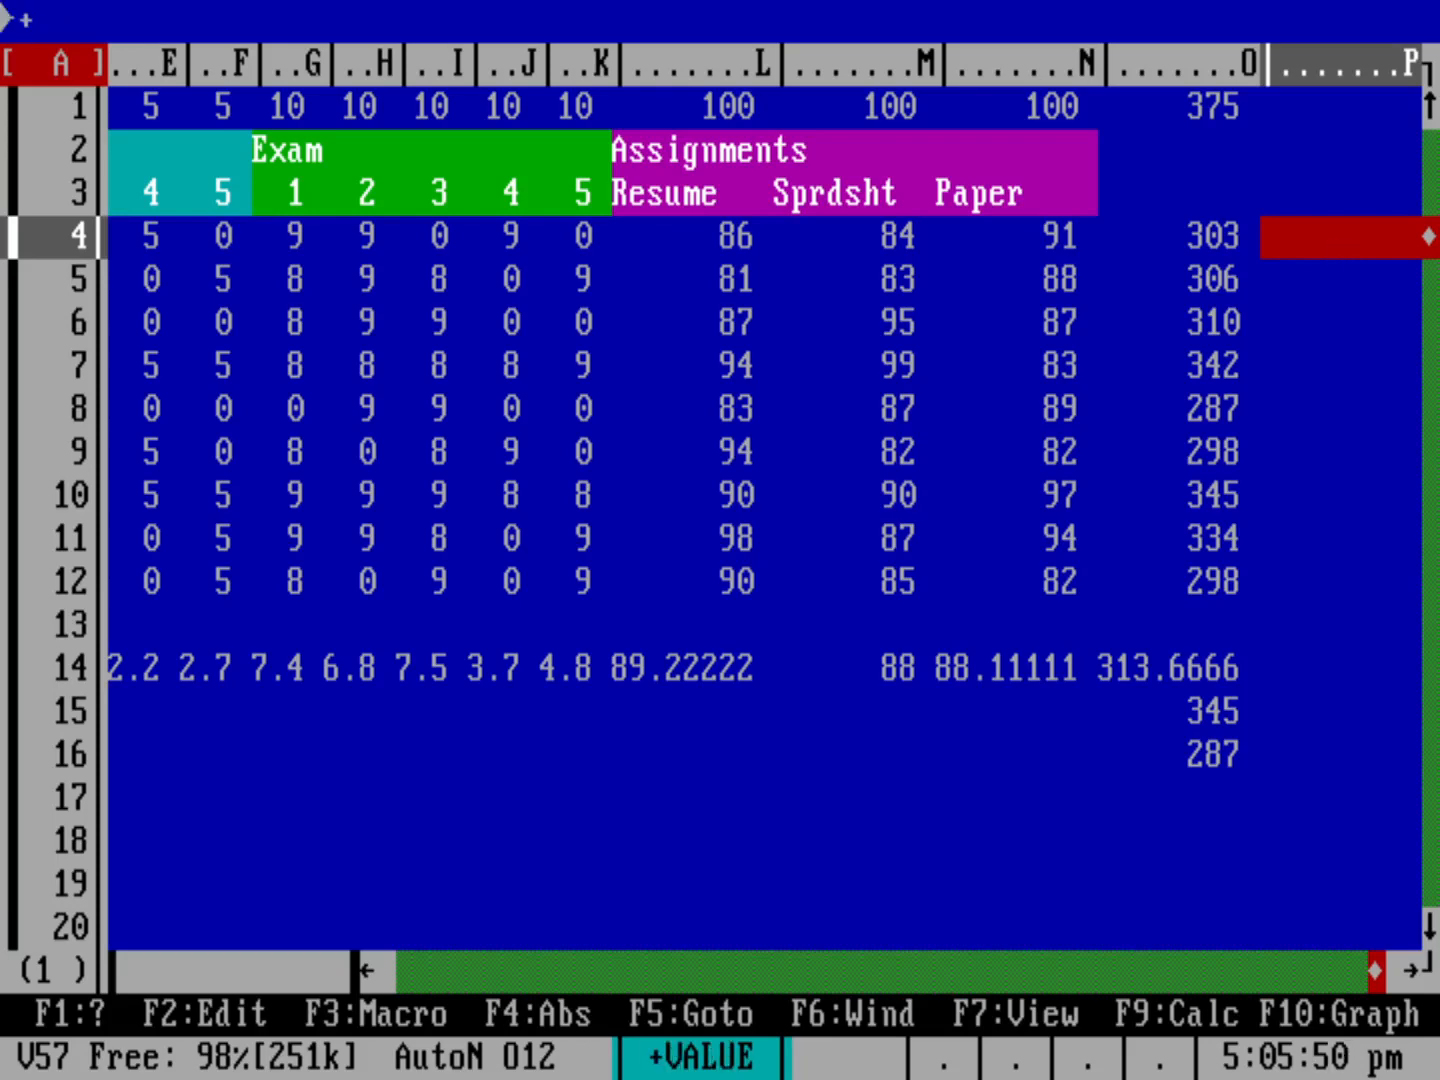
text(04/01)
key(Return)
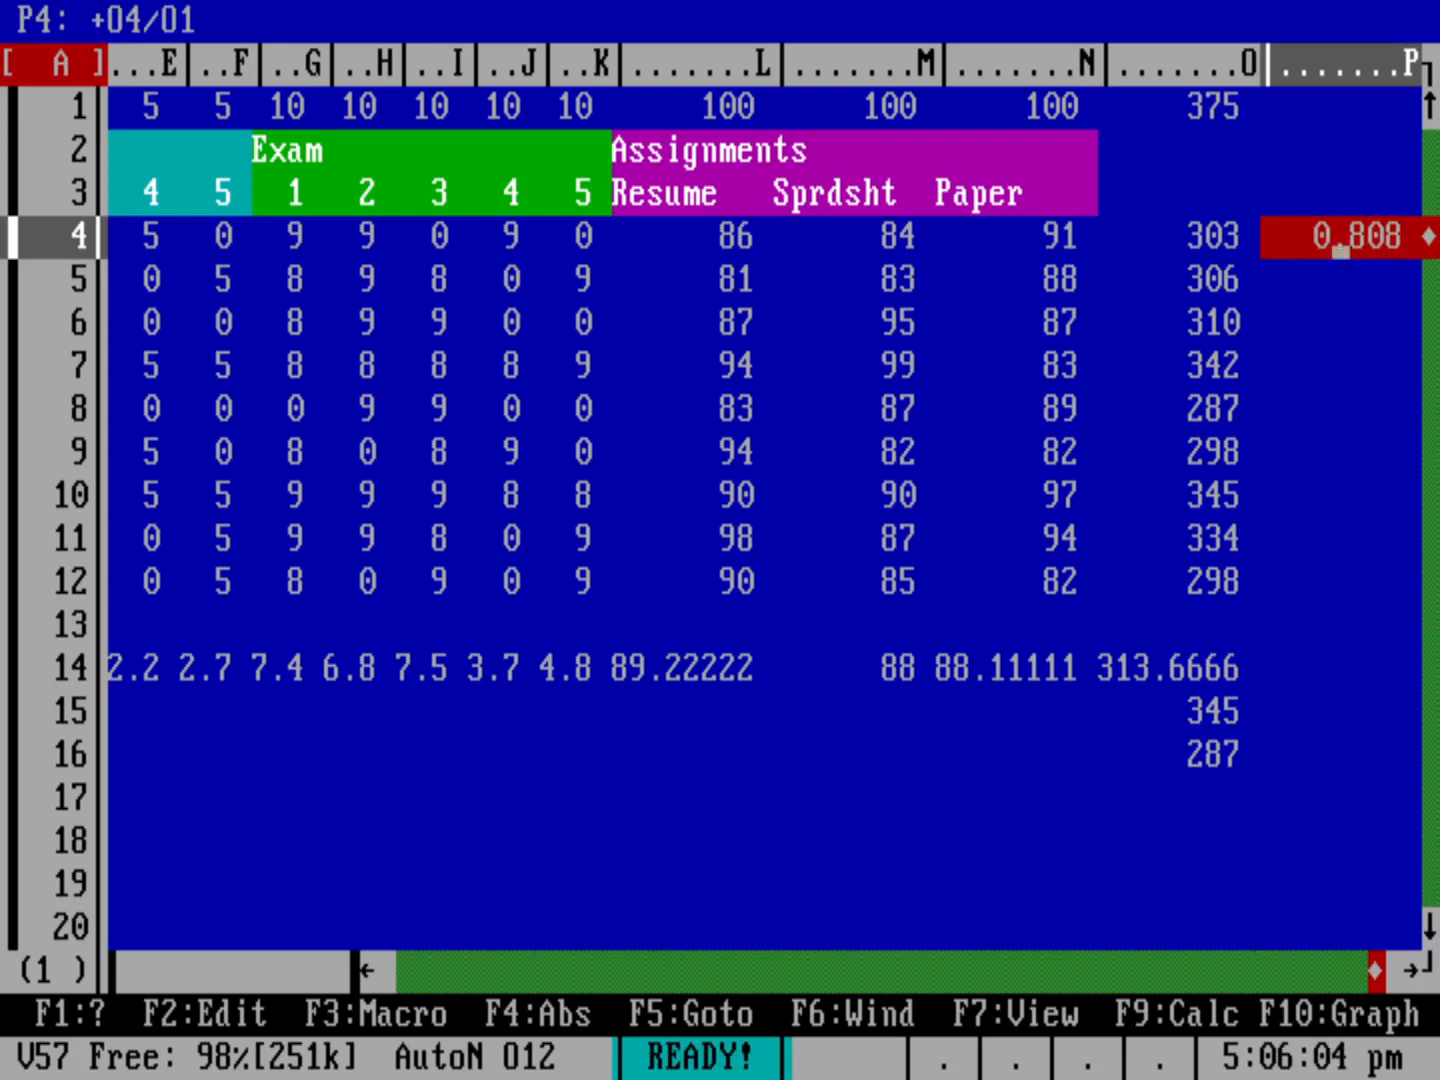
- Copy the ratio formula from P4 to P5..P12 for the remaining students
key(slash)
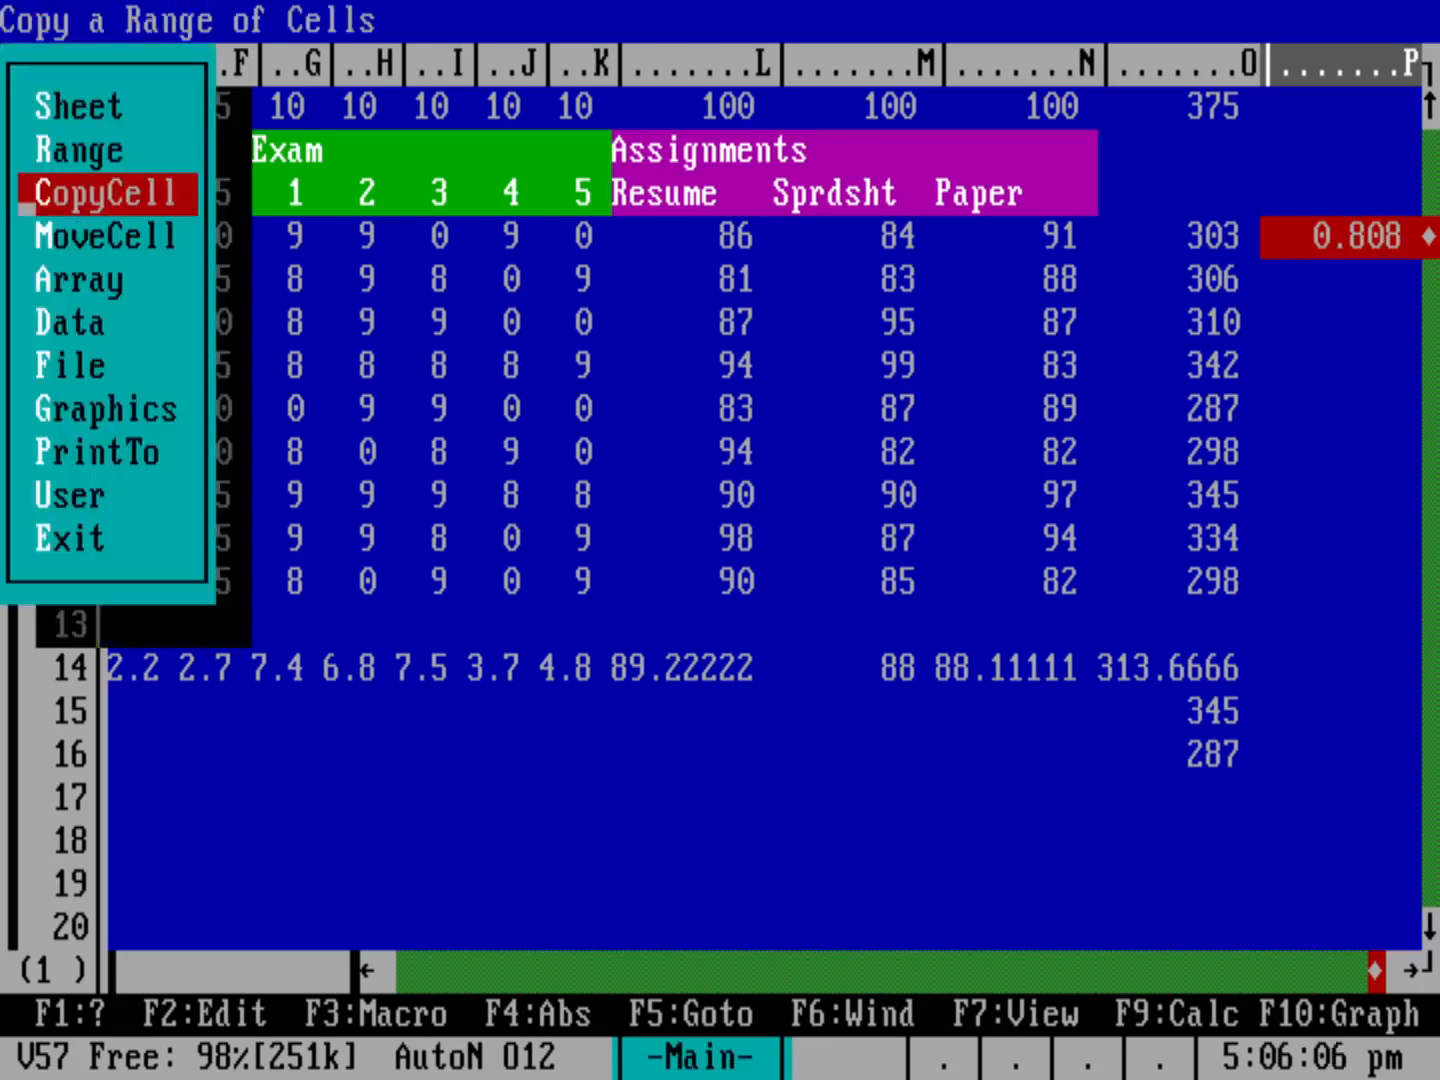
key(Return)
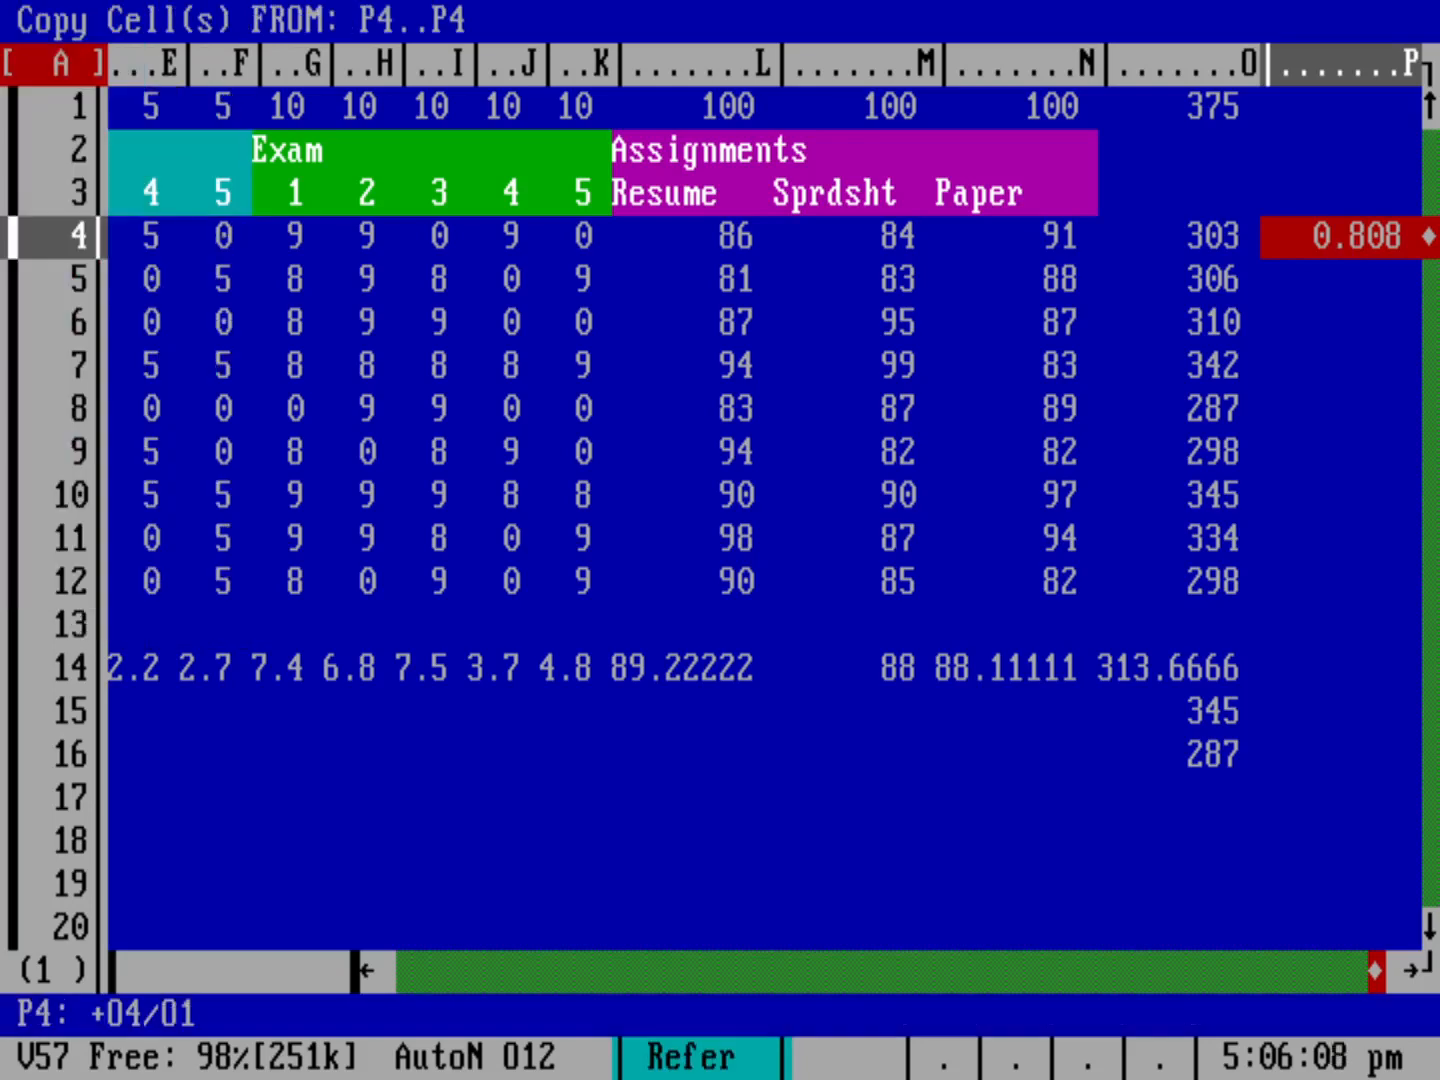
key(Return)
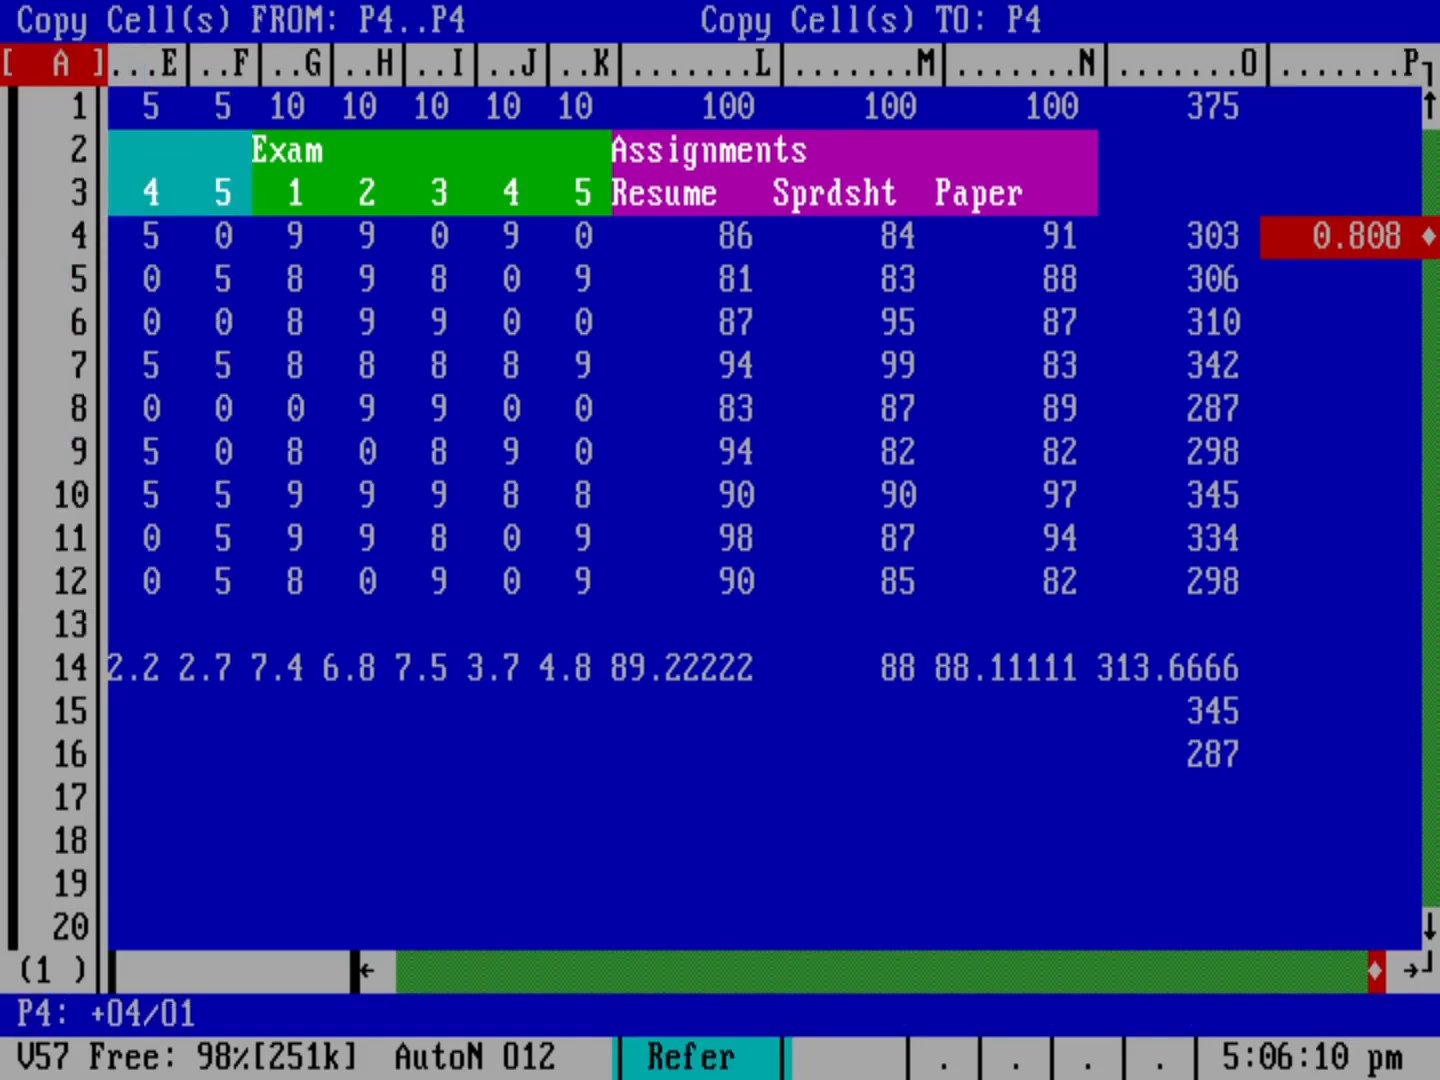
key(BackSpace)
text(5)
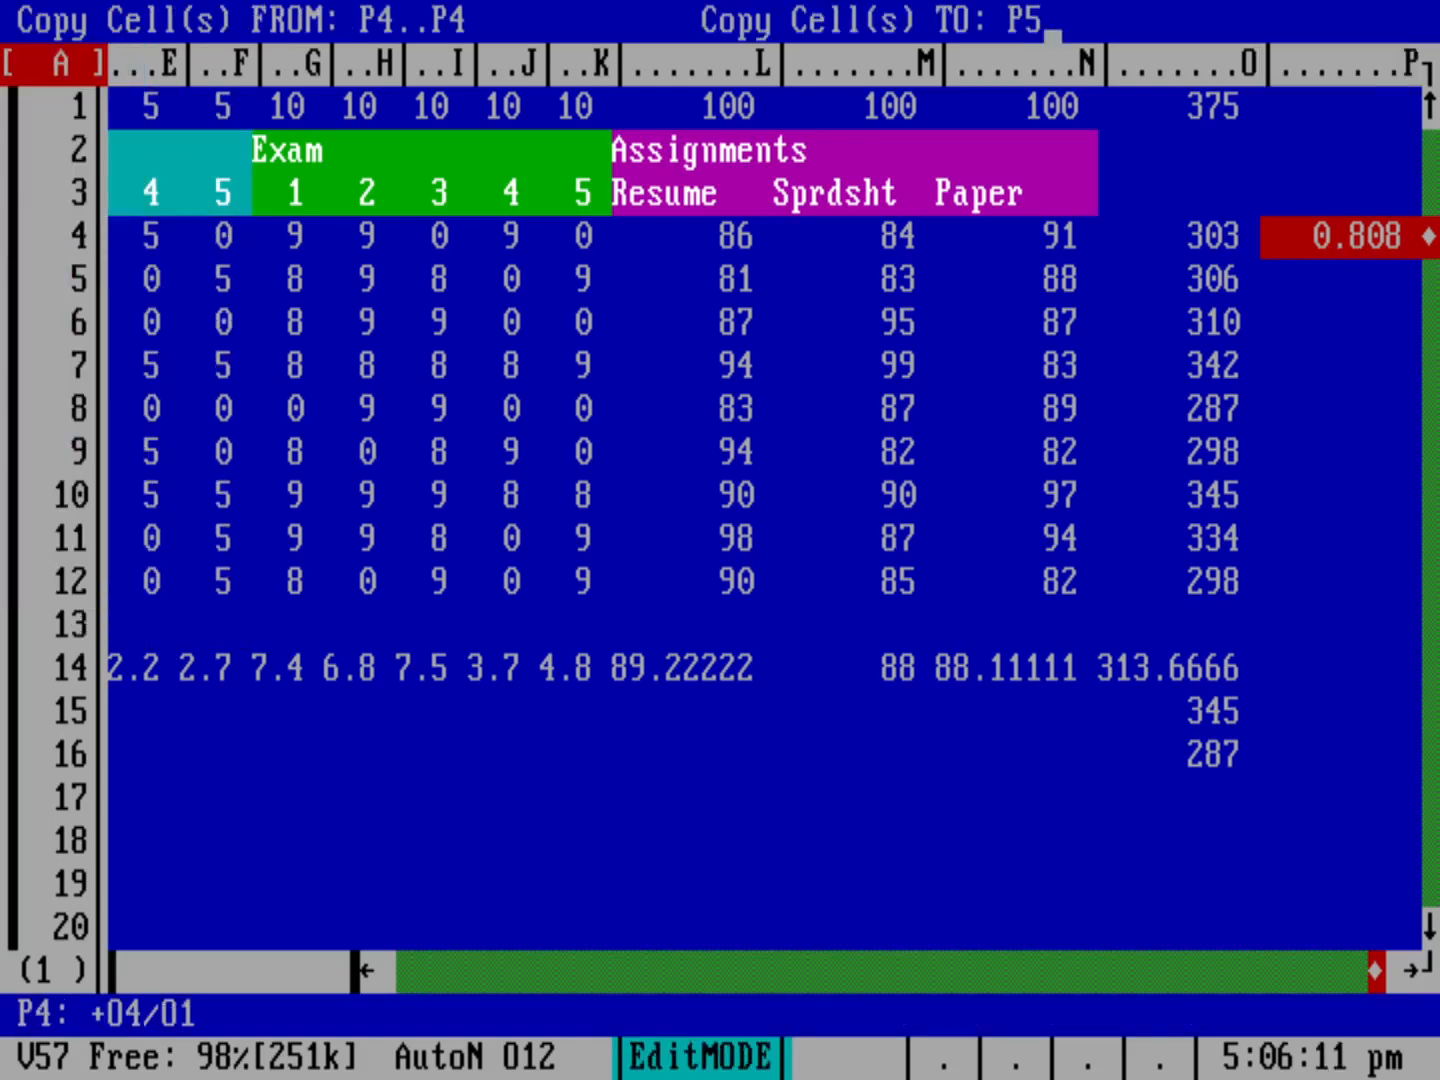
text(.P12)
key(Return)
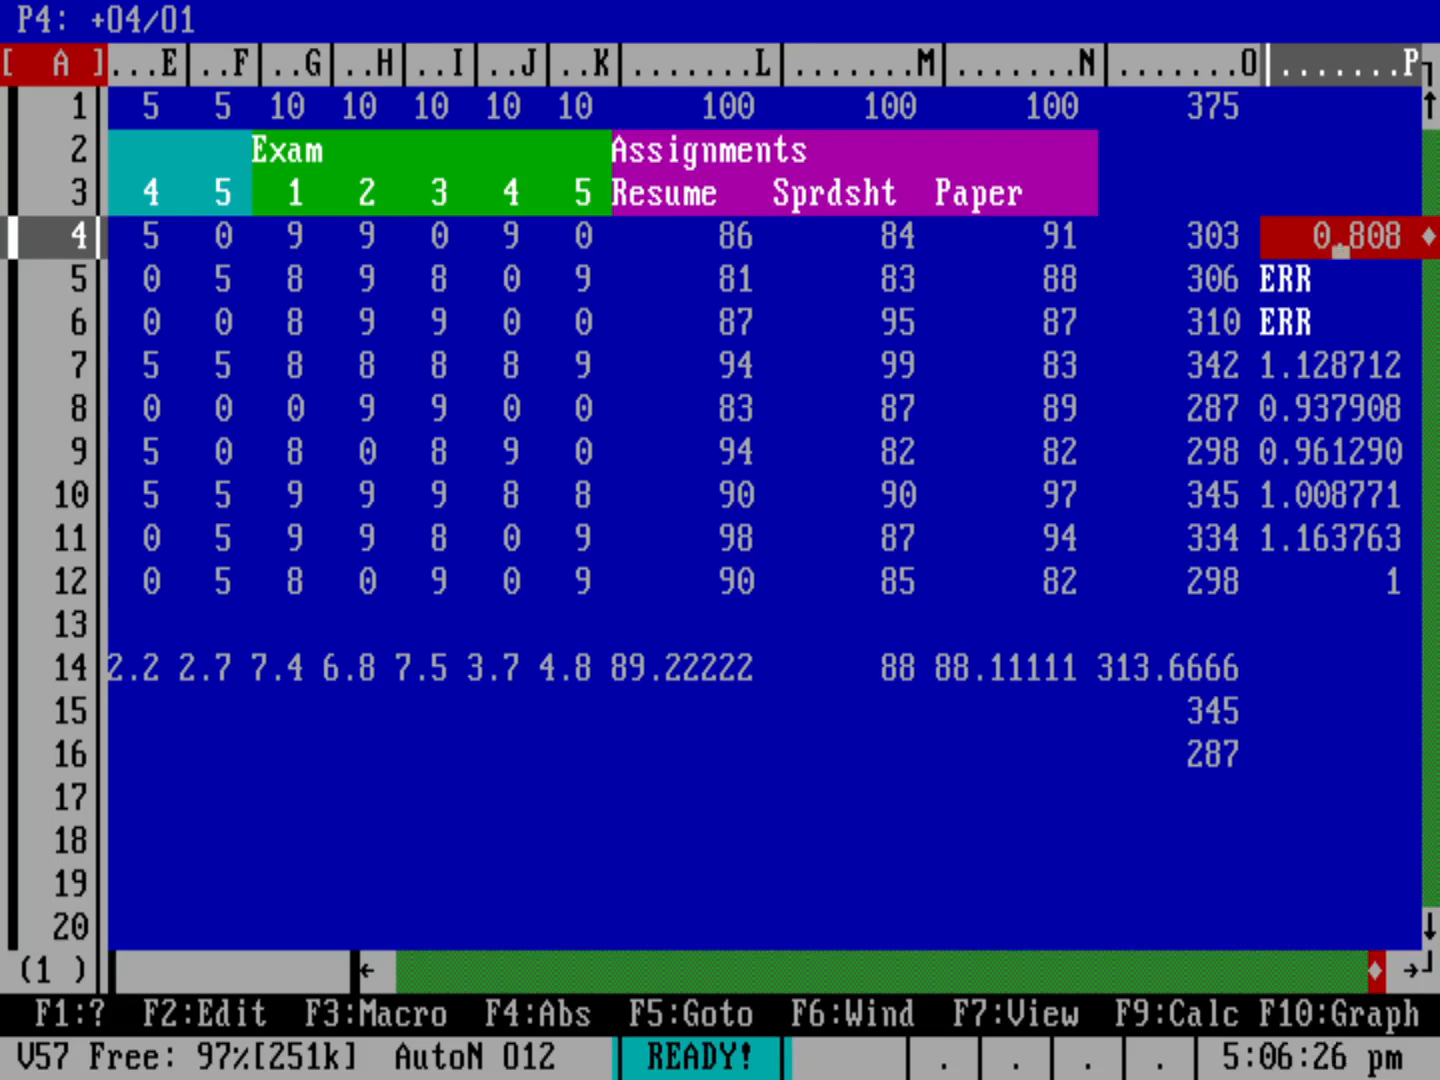
- Compare the ratio formula in P4 with the cells it refers to, the total in O4 and the maximum points in O1
key(Left)
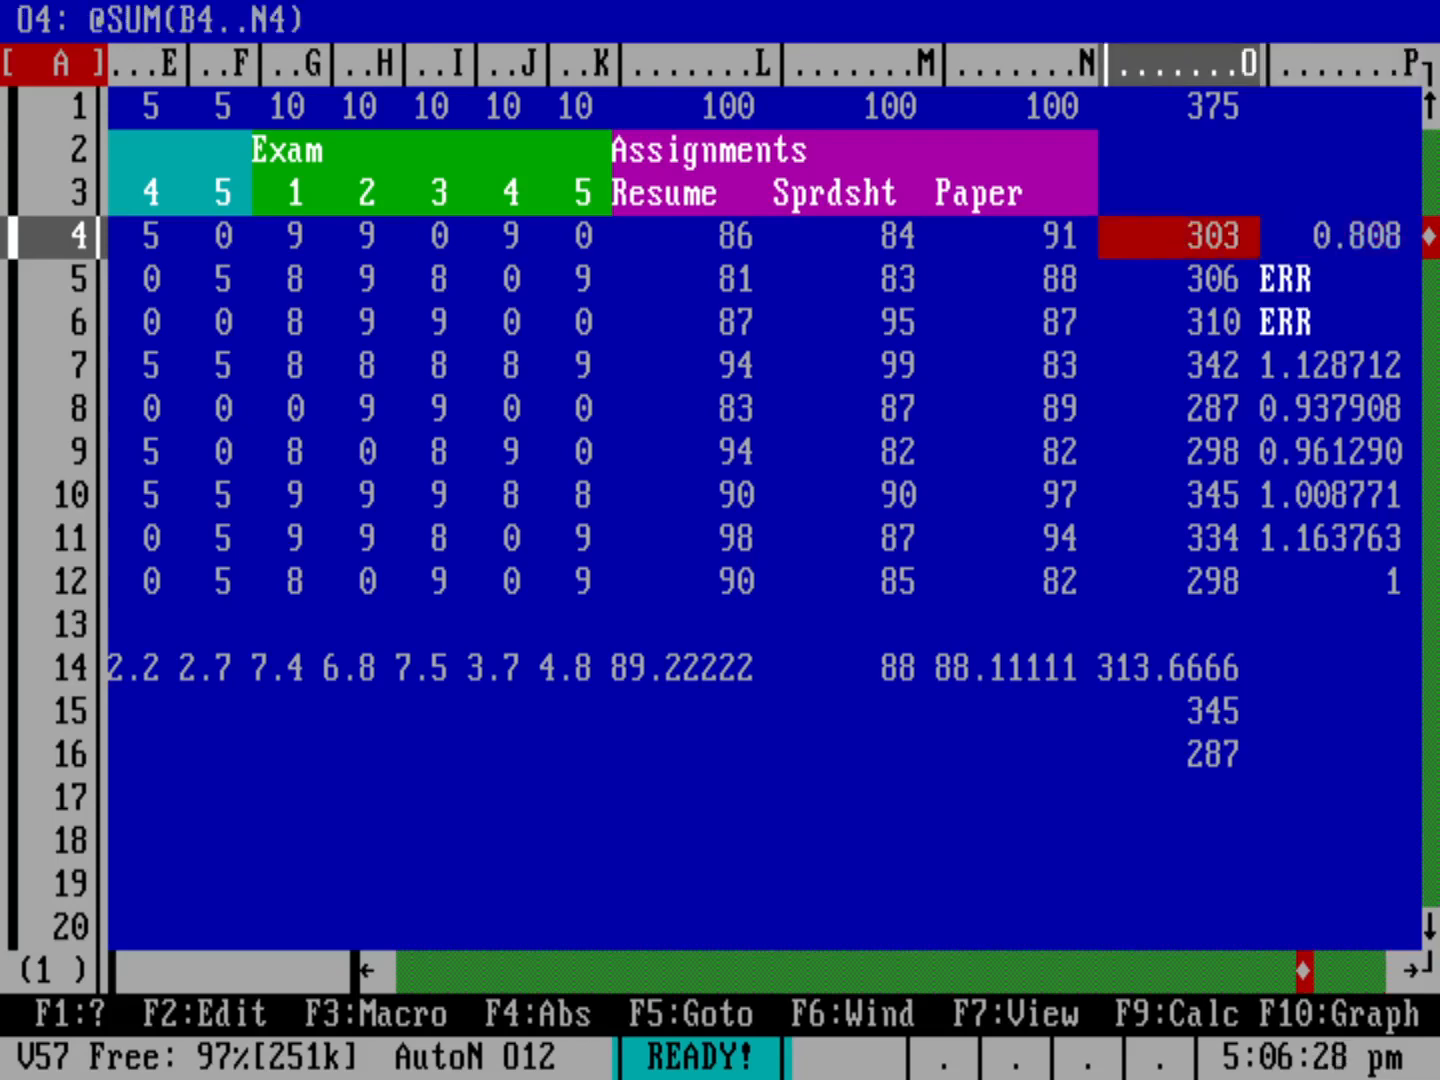
key(Right)
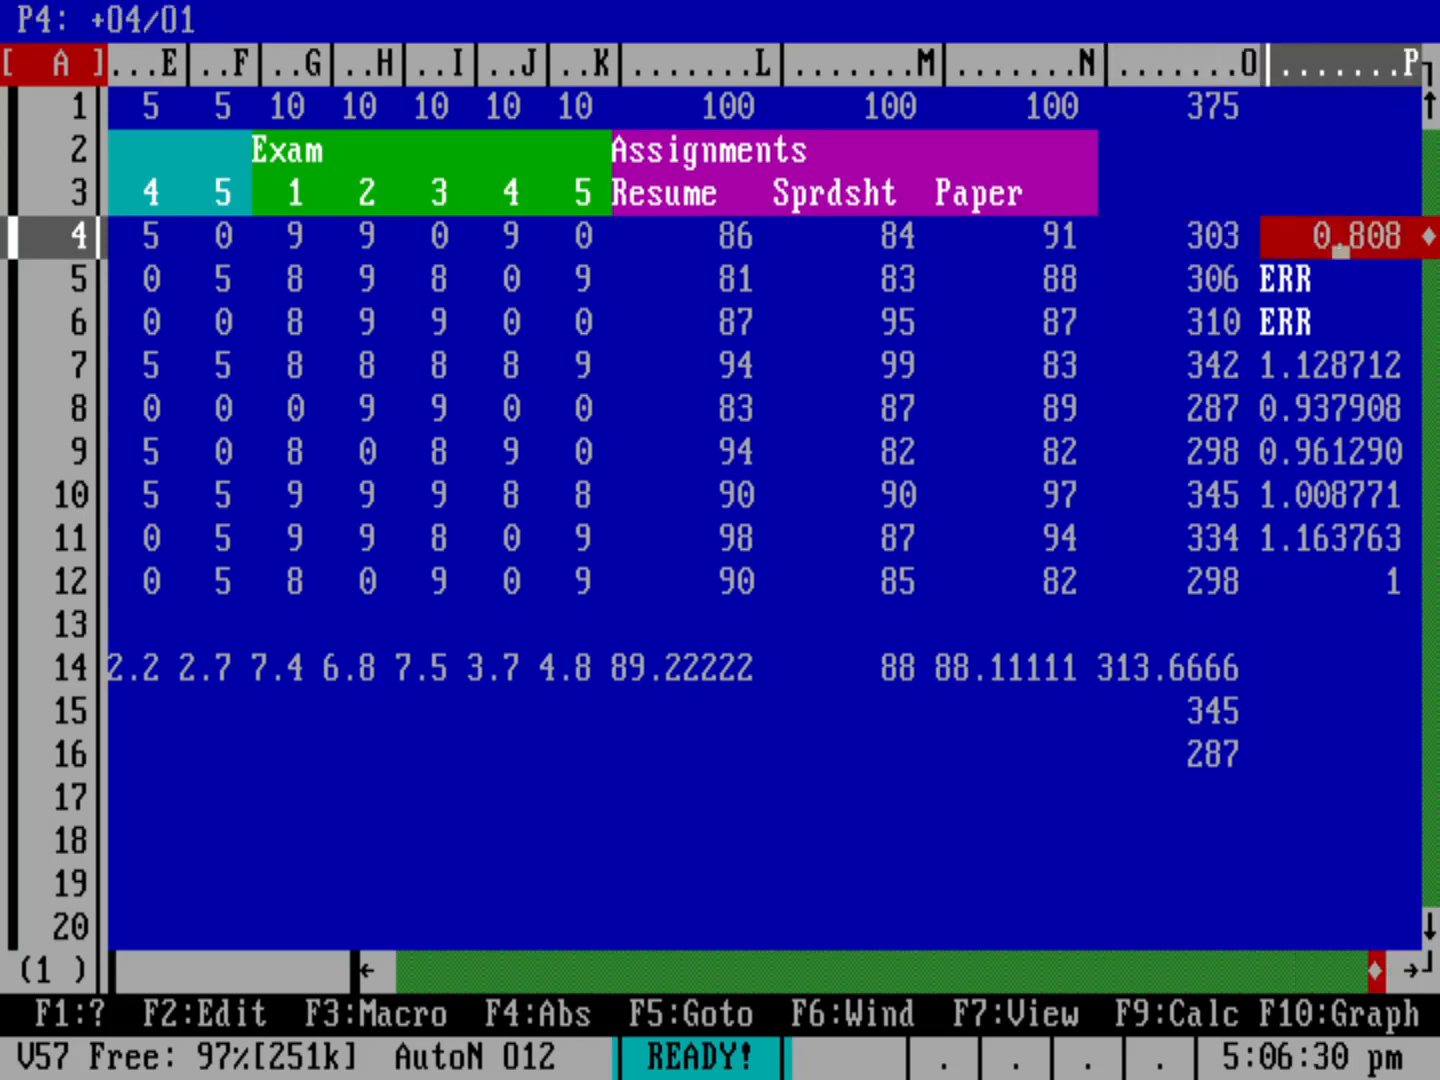
key(Left)
key(Up)
key(Up)
key(Up)
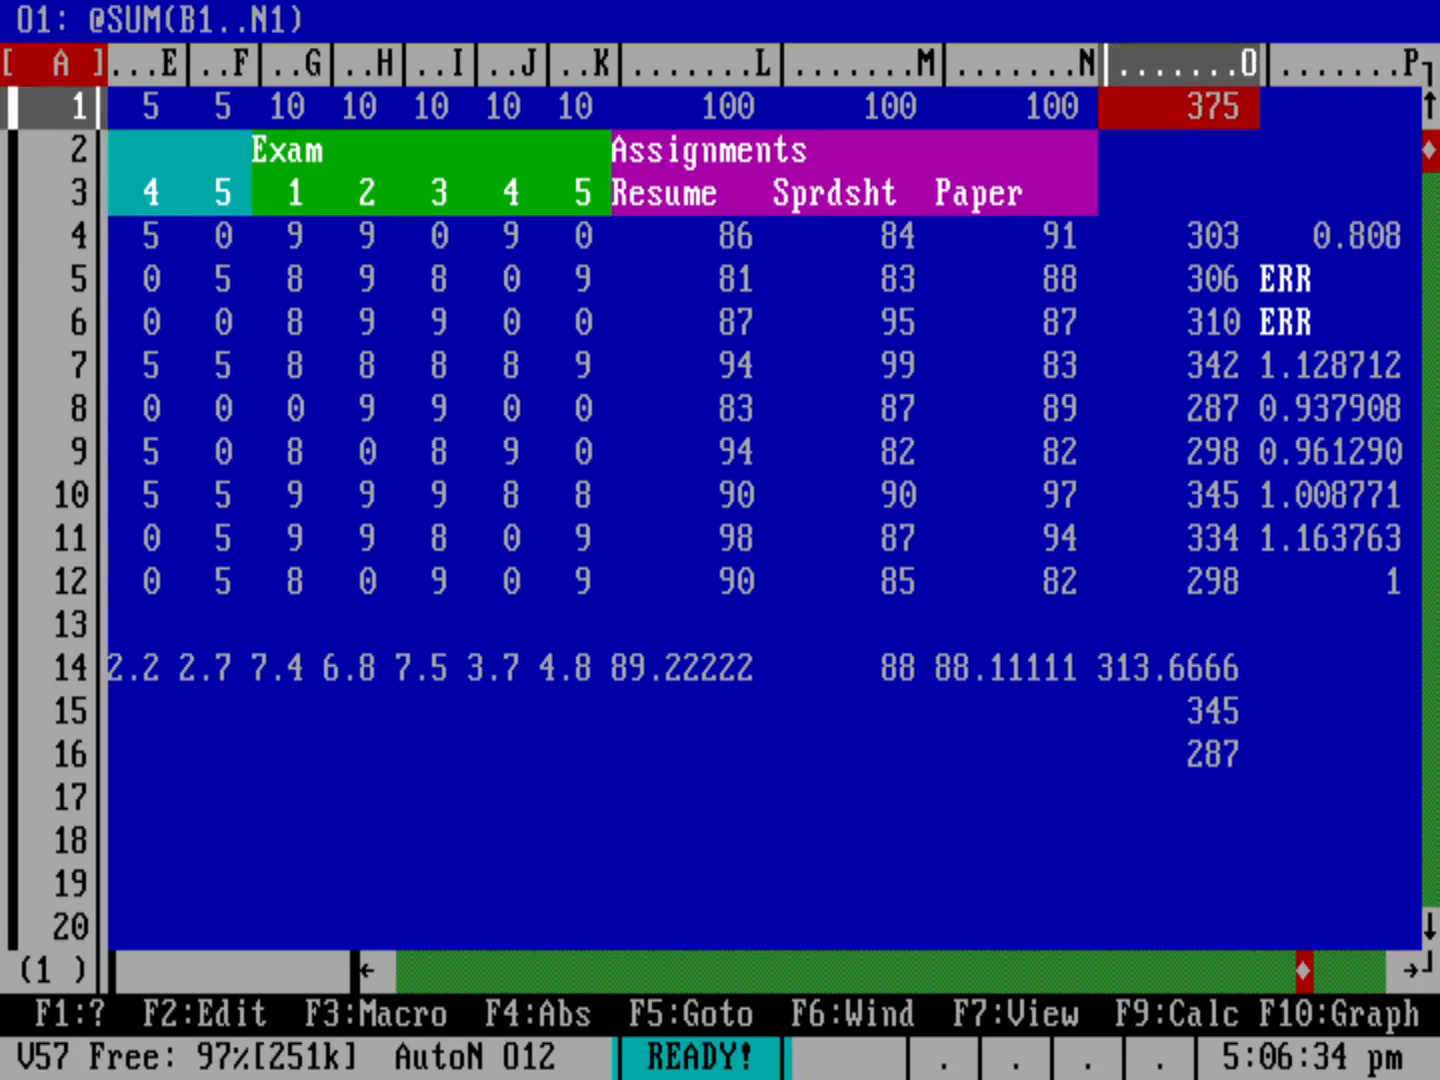
key(Down)
key(Down)
key(Down)
key(Right)
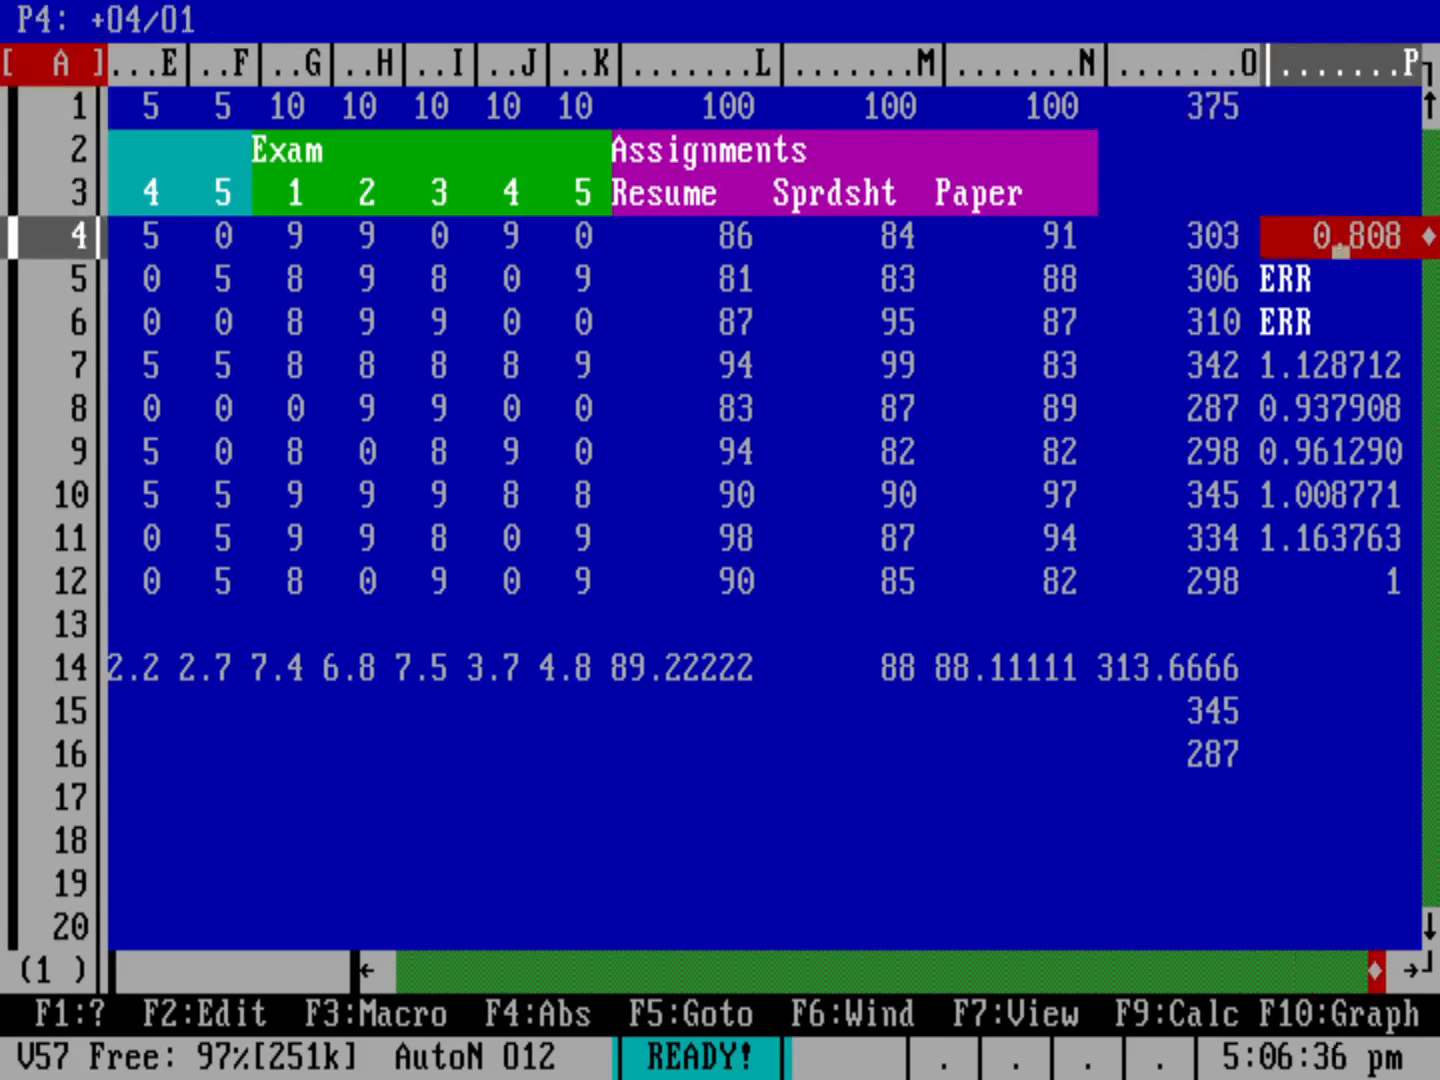
- Examine how the cell references shift in the copied ratio formulas in P5 to P7
key(Down)
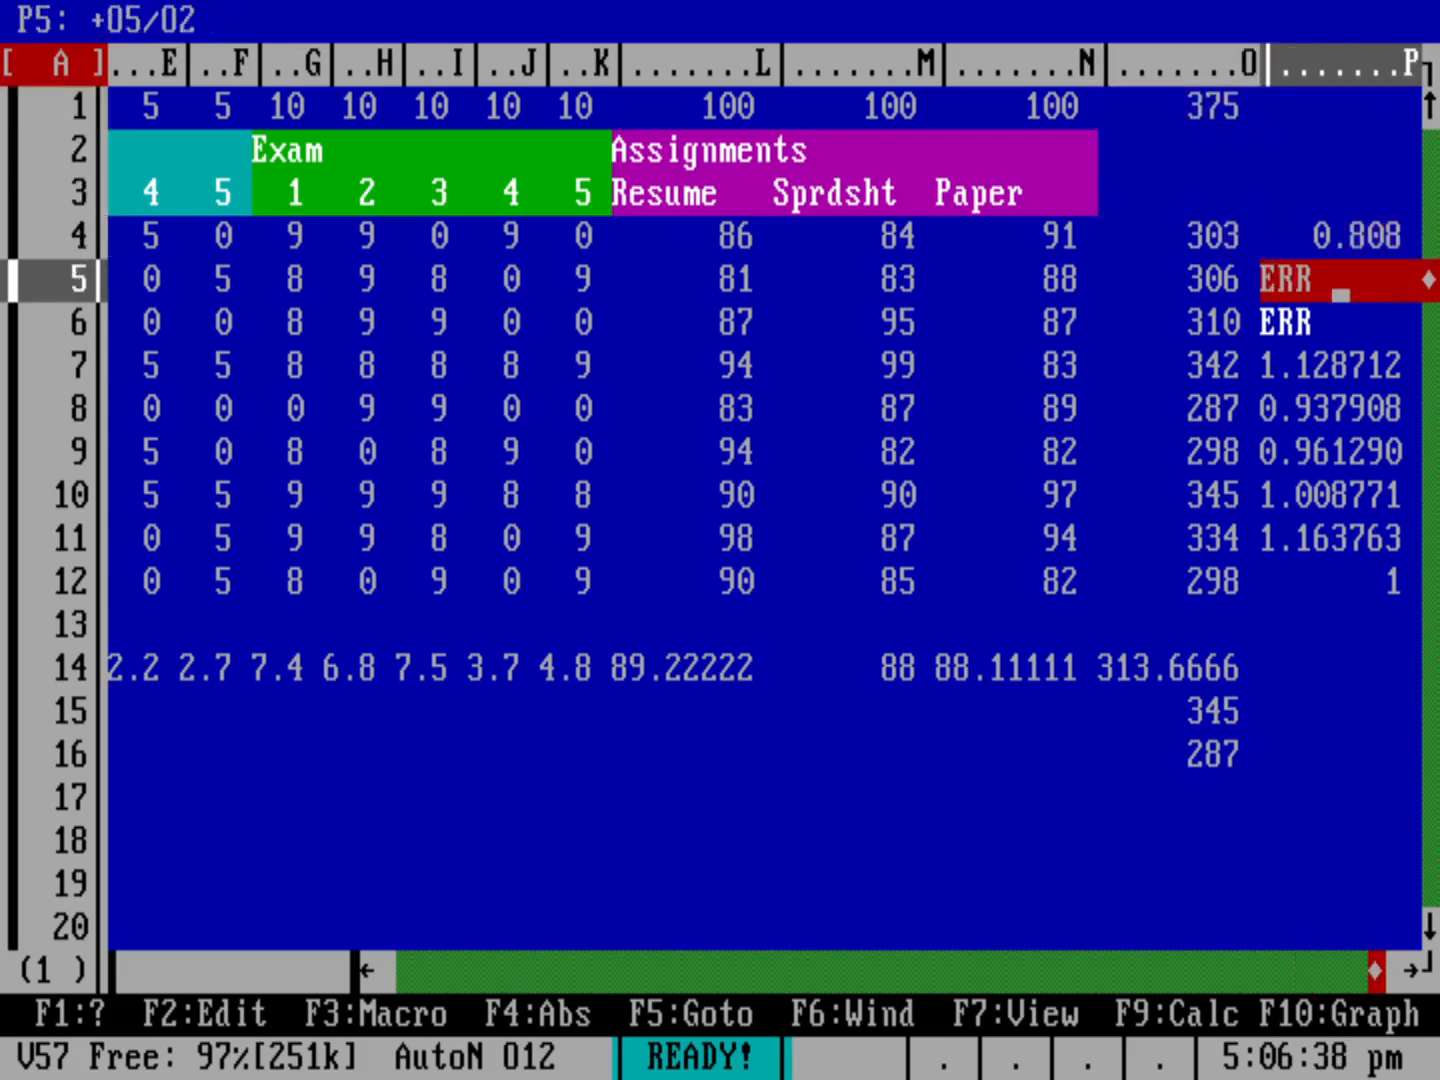
key(Down)
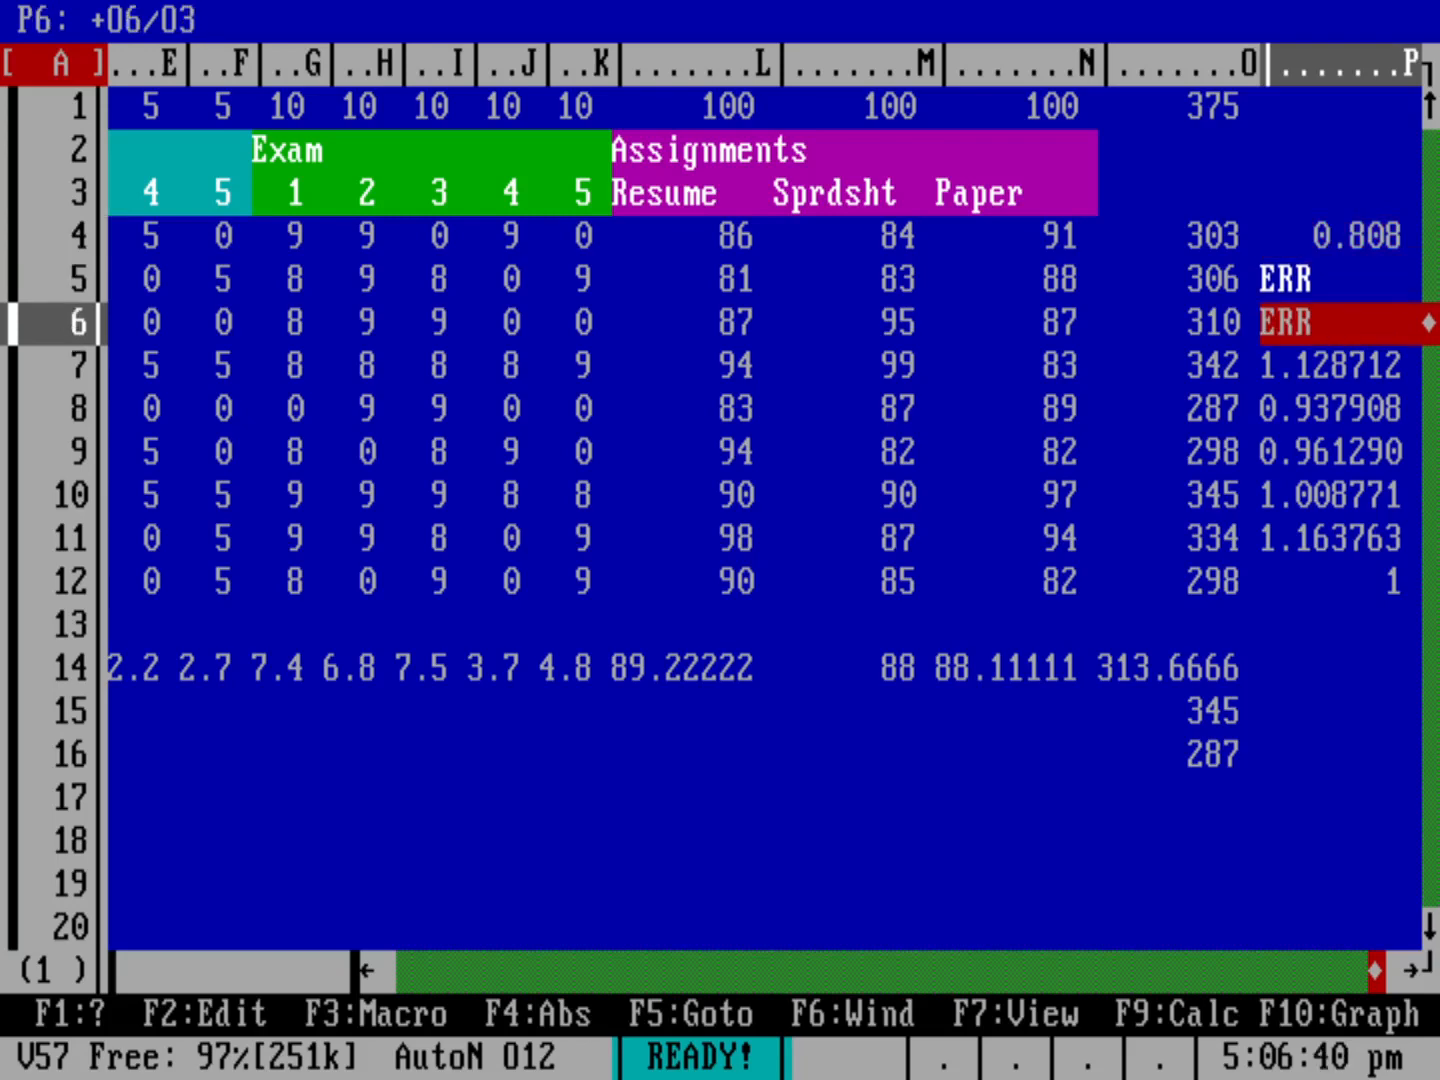
key(Down)
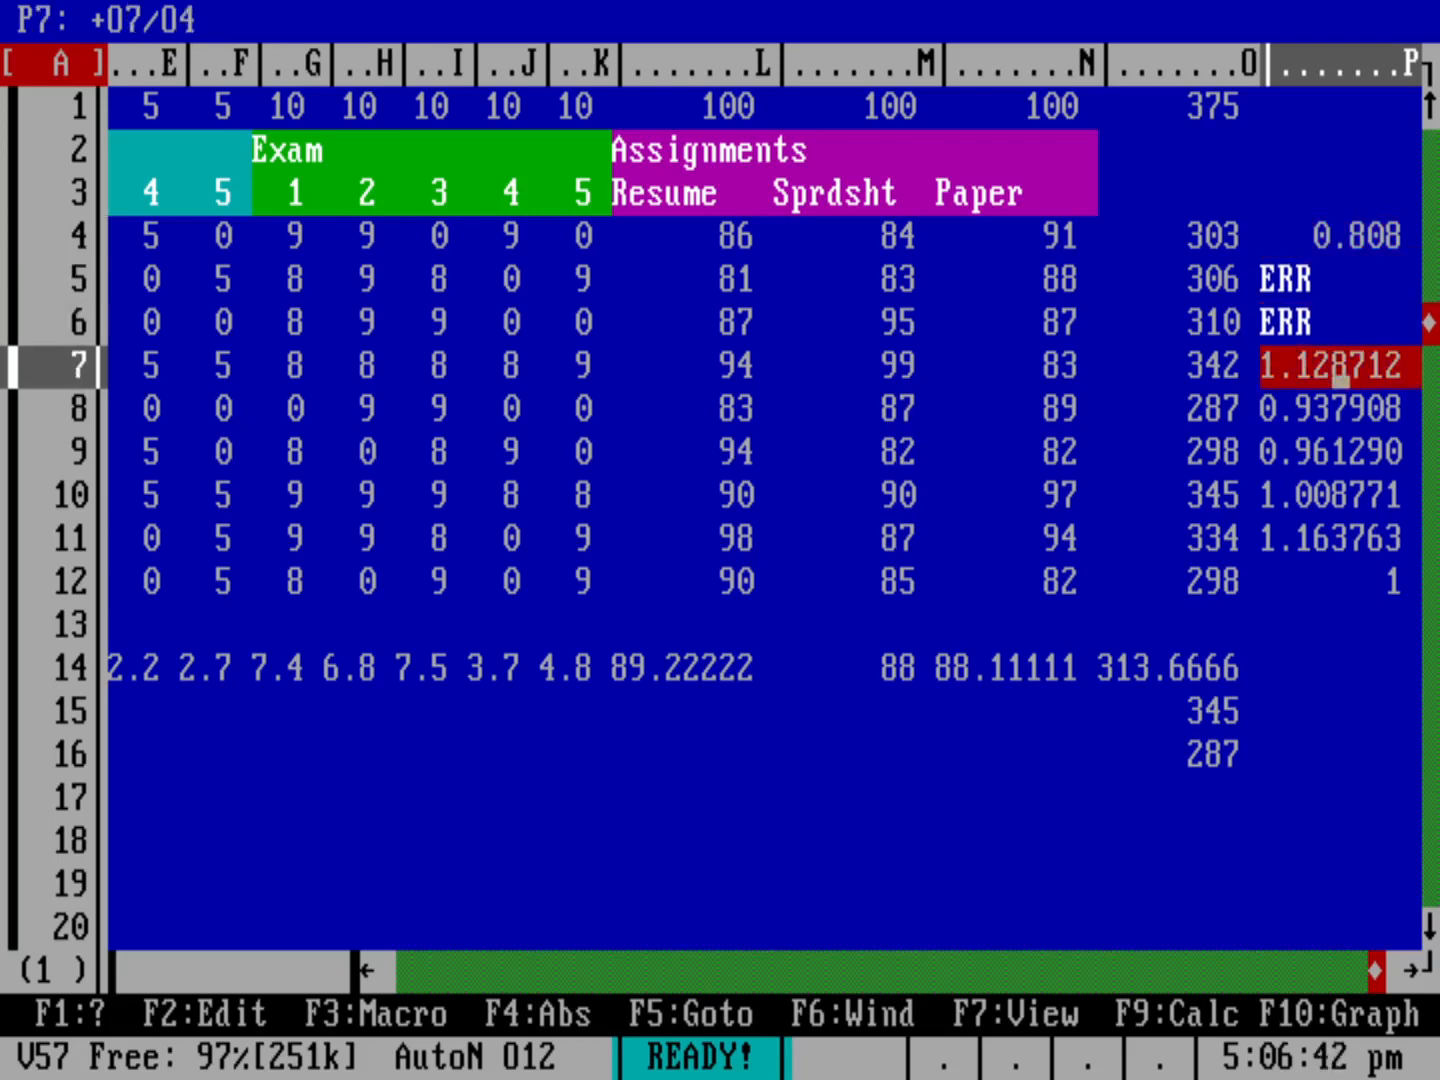
key(Left)
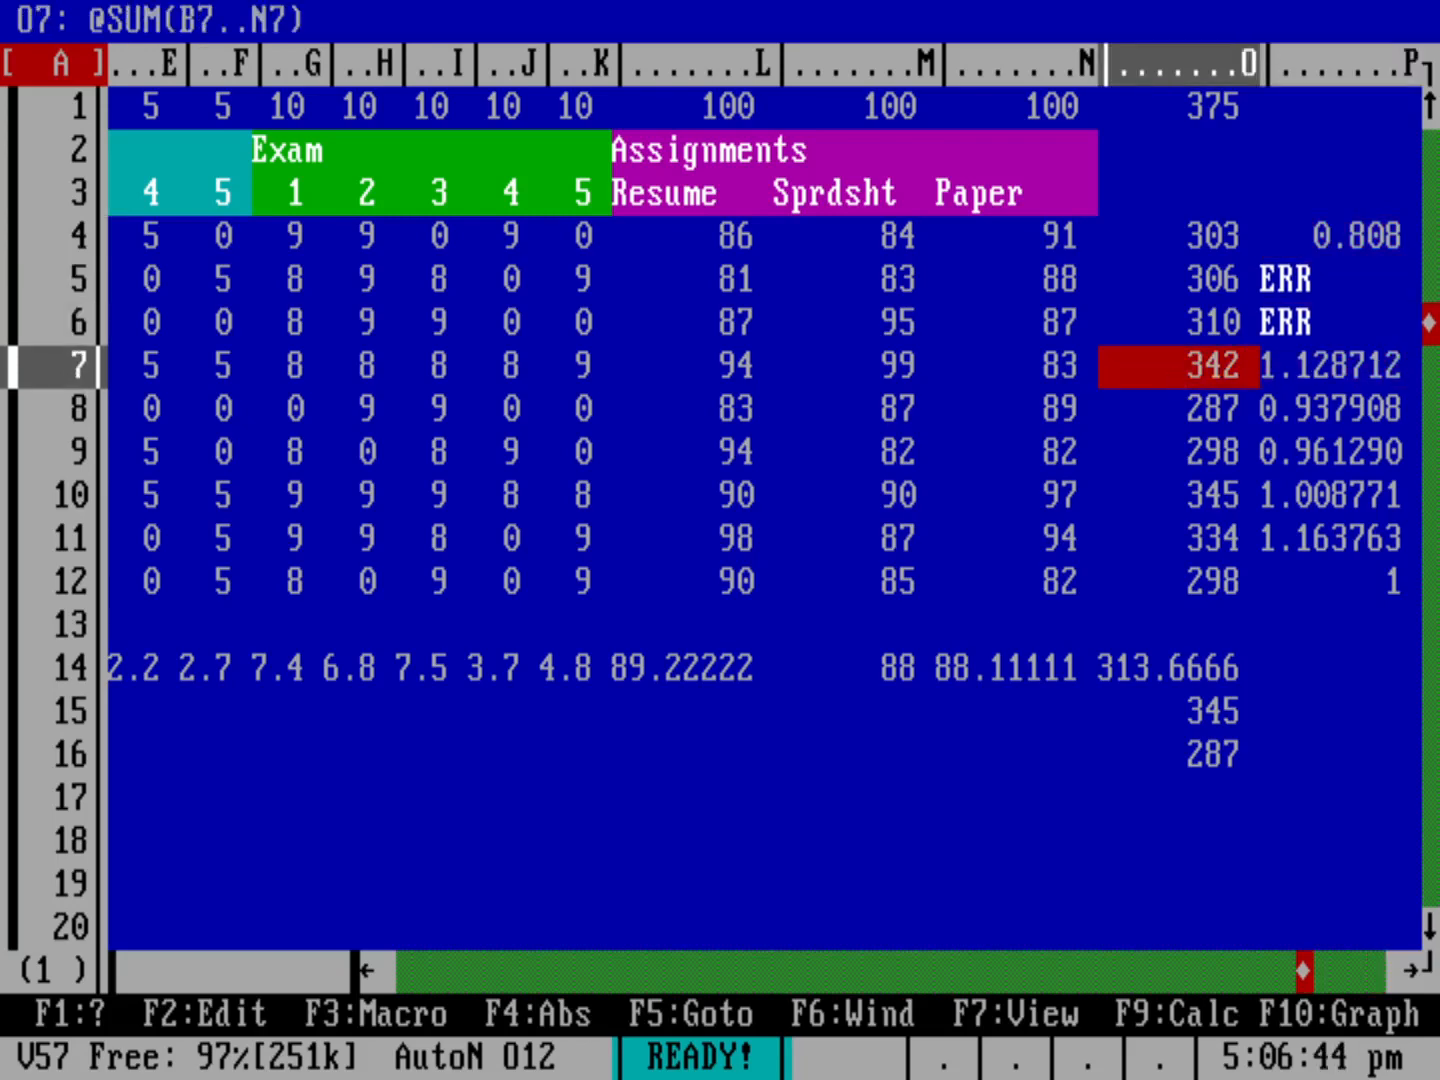
key(Up)
key(Up)
key(Up)
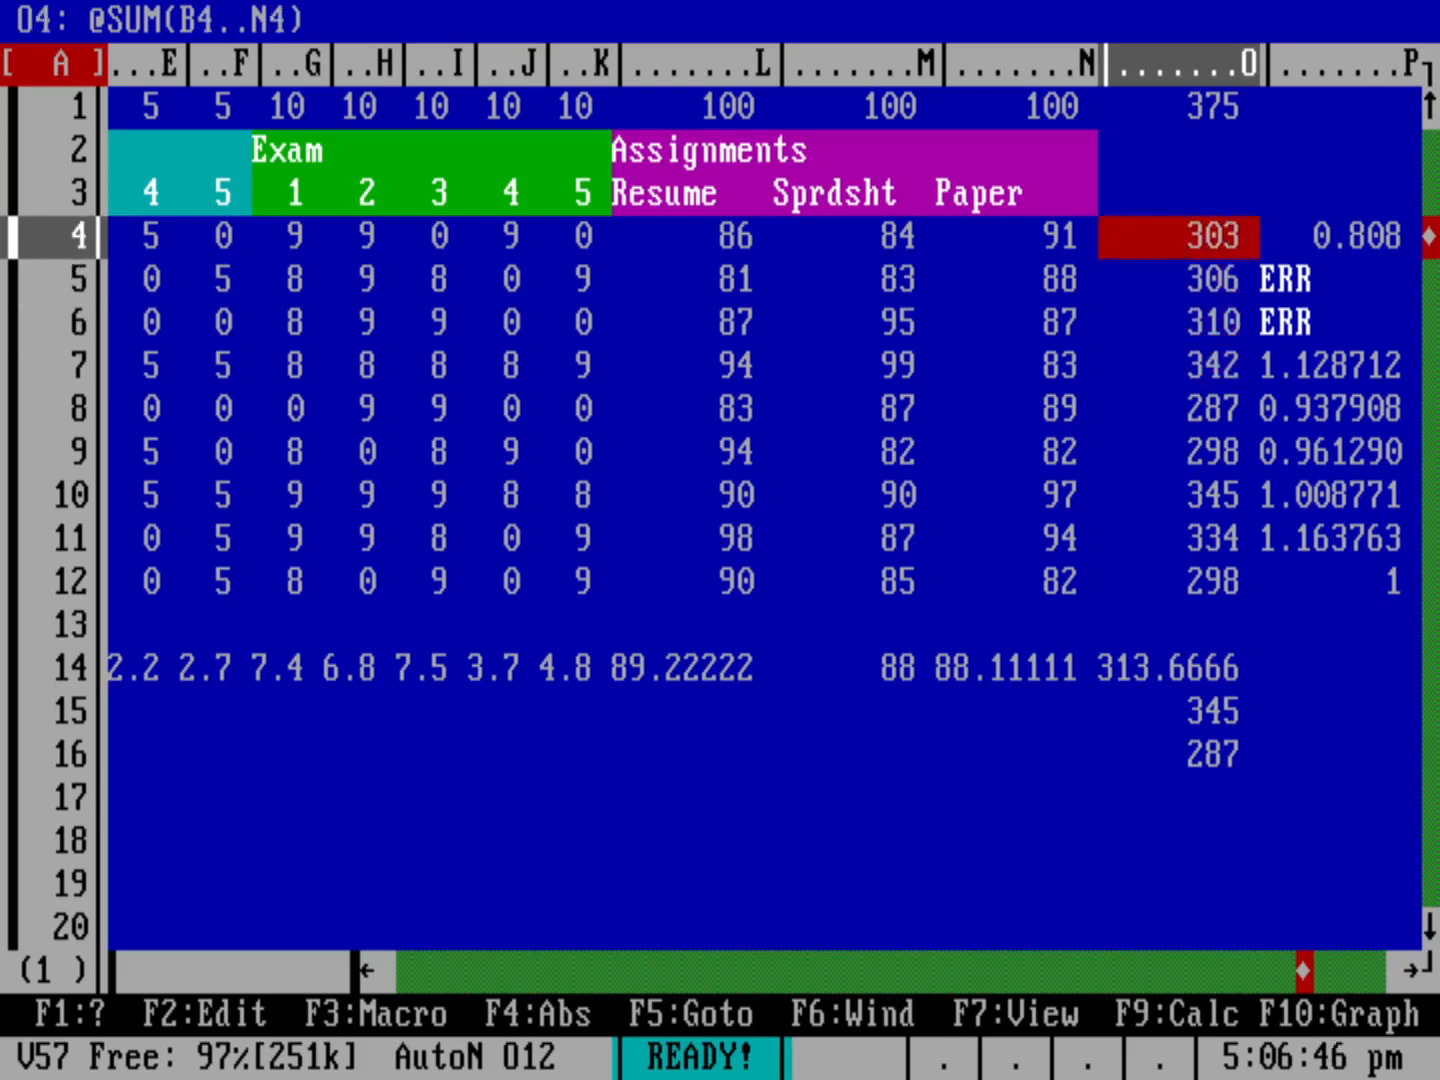
key(Down)
key(Right)
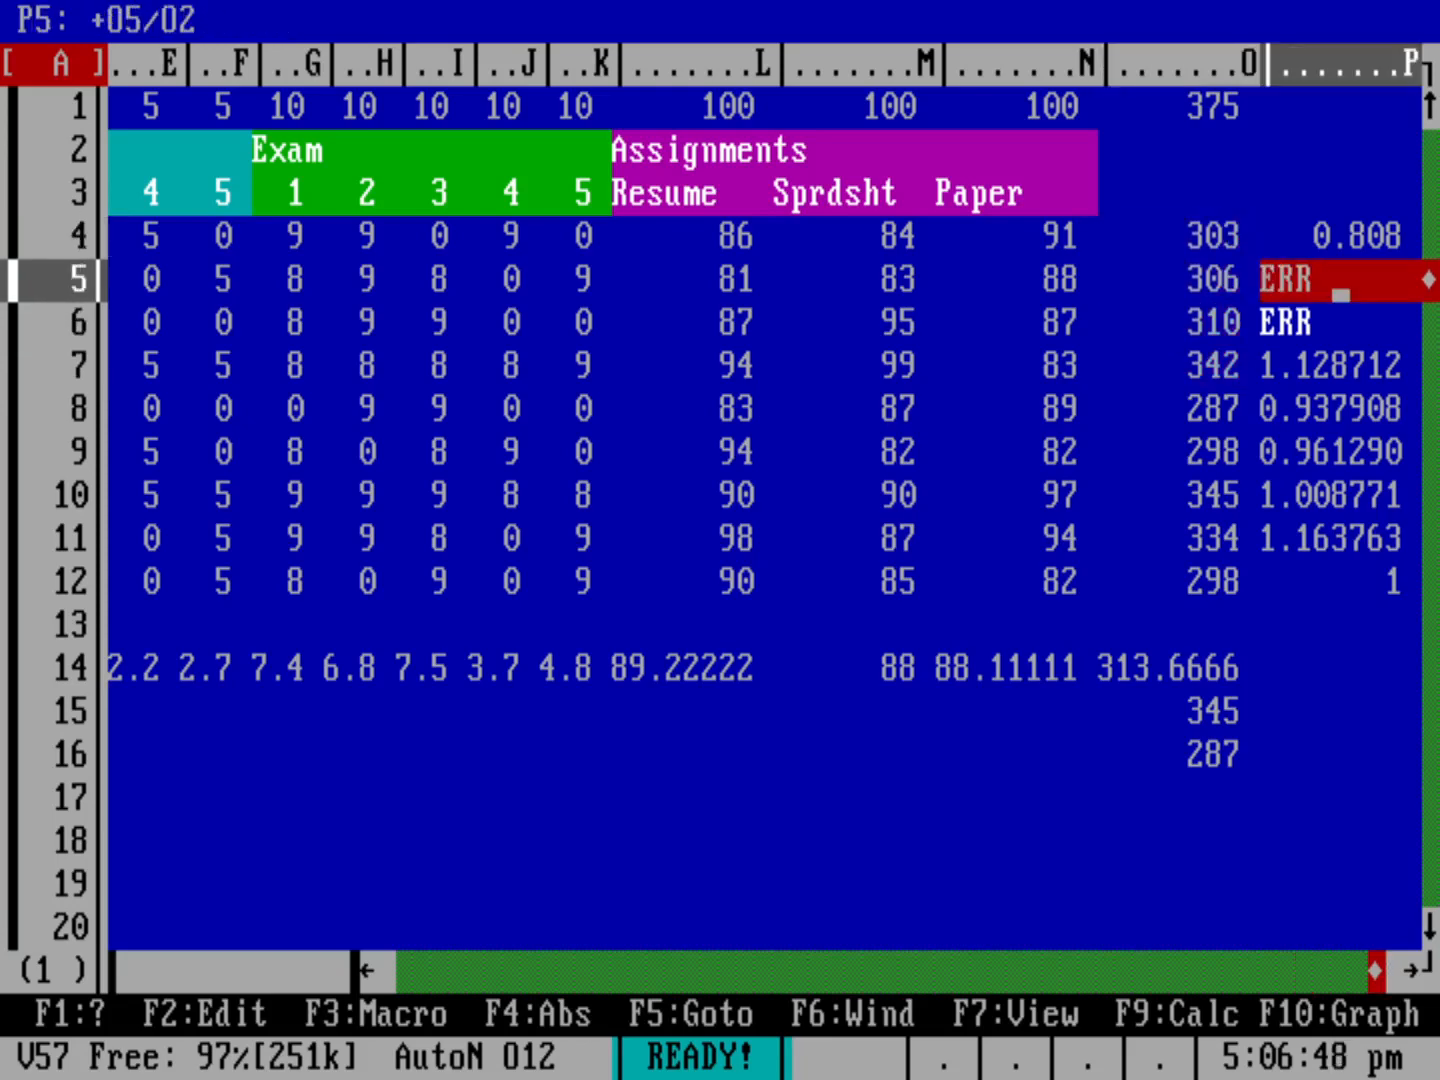
key(Down)
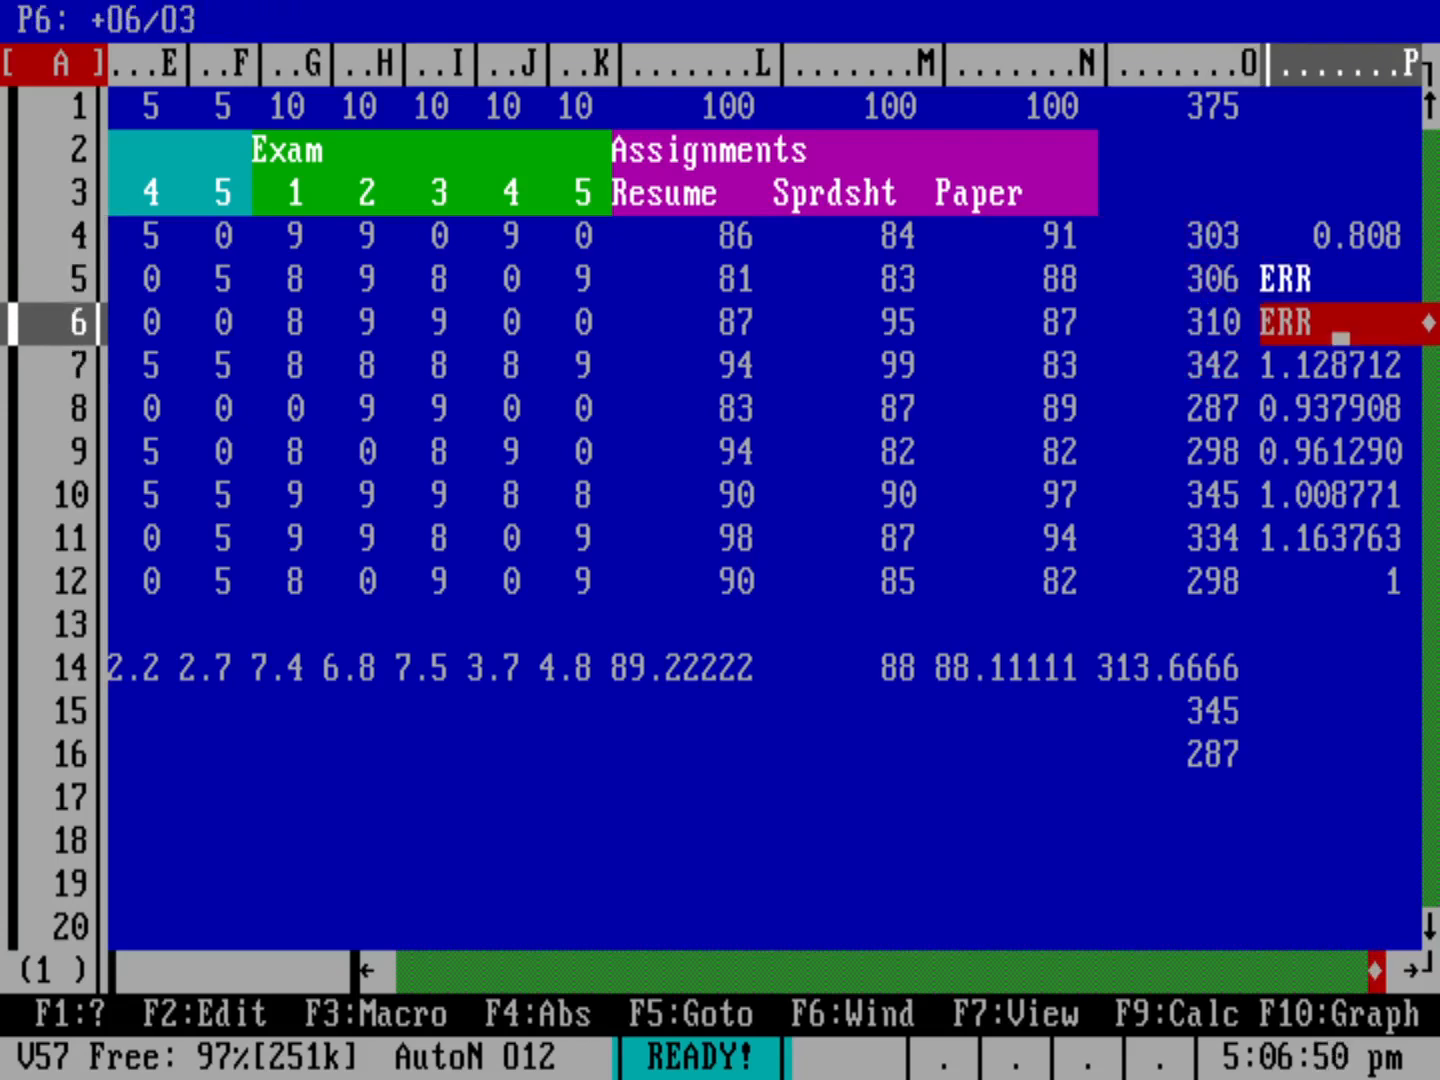
- Compare the copied ratio formulas in P5 and P6 with the divisor cells they refer to, O2 and O3
key(Up)
key(Down)
key(Up)
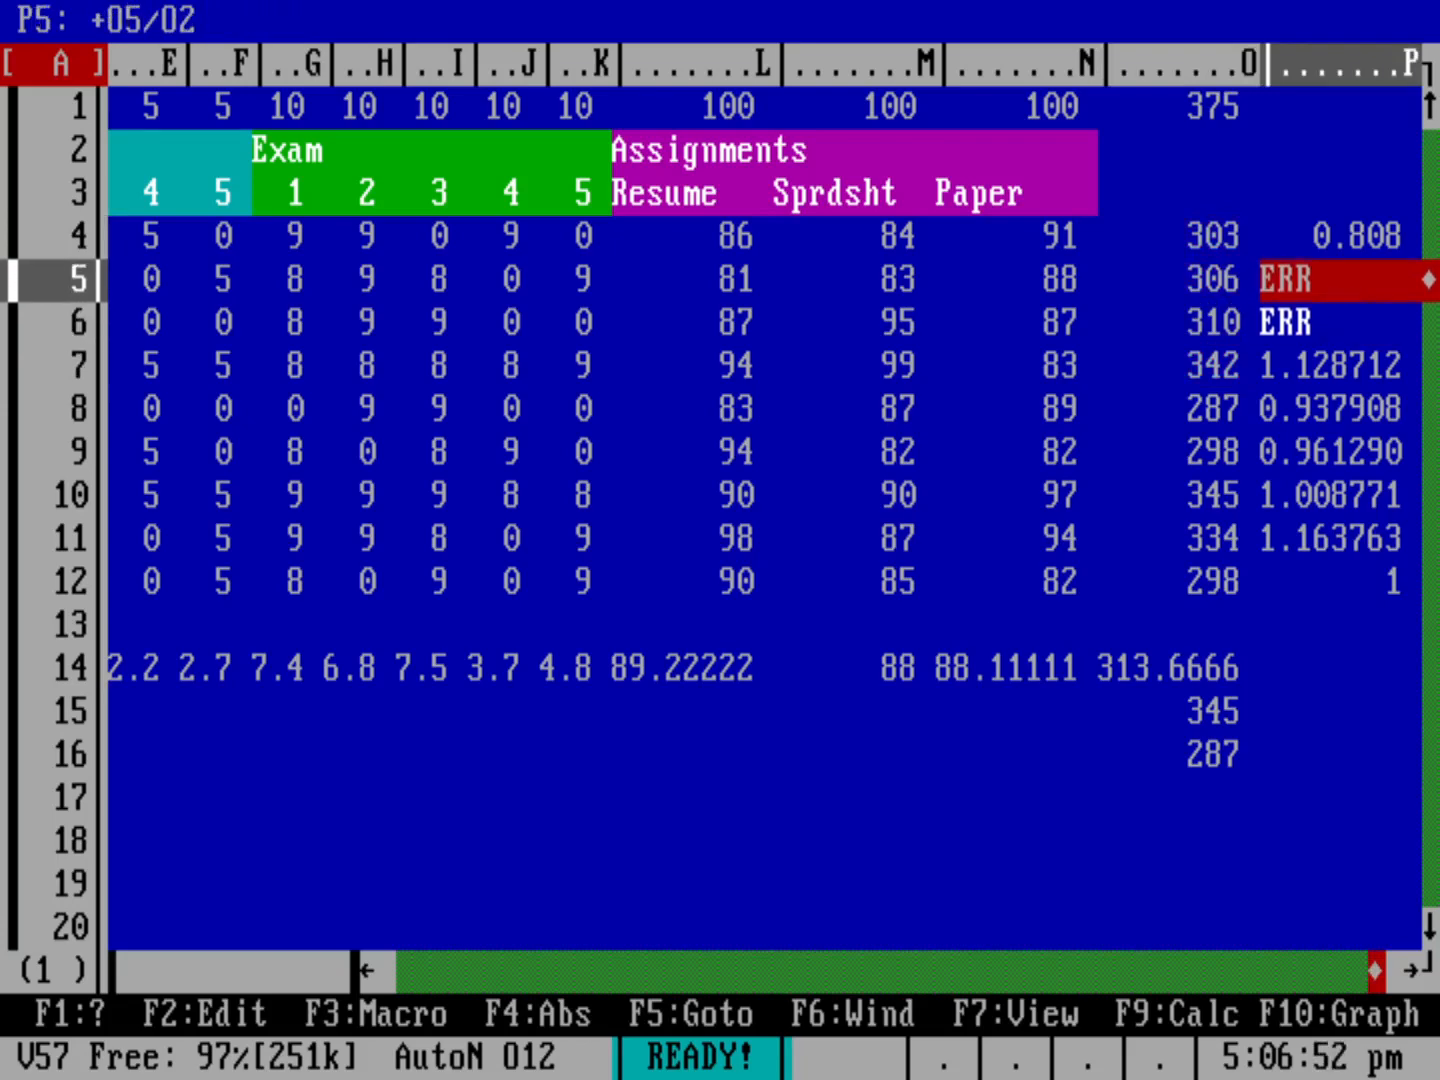
key(Left)
key(Up)
key(Up)
key(Up)
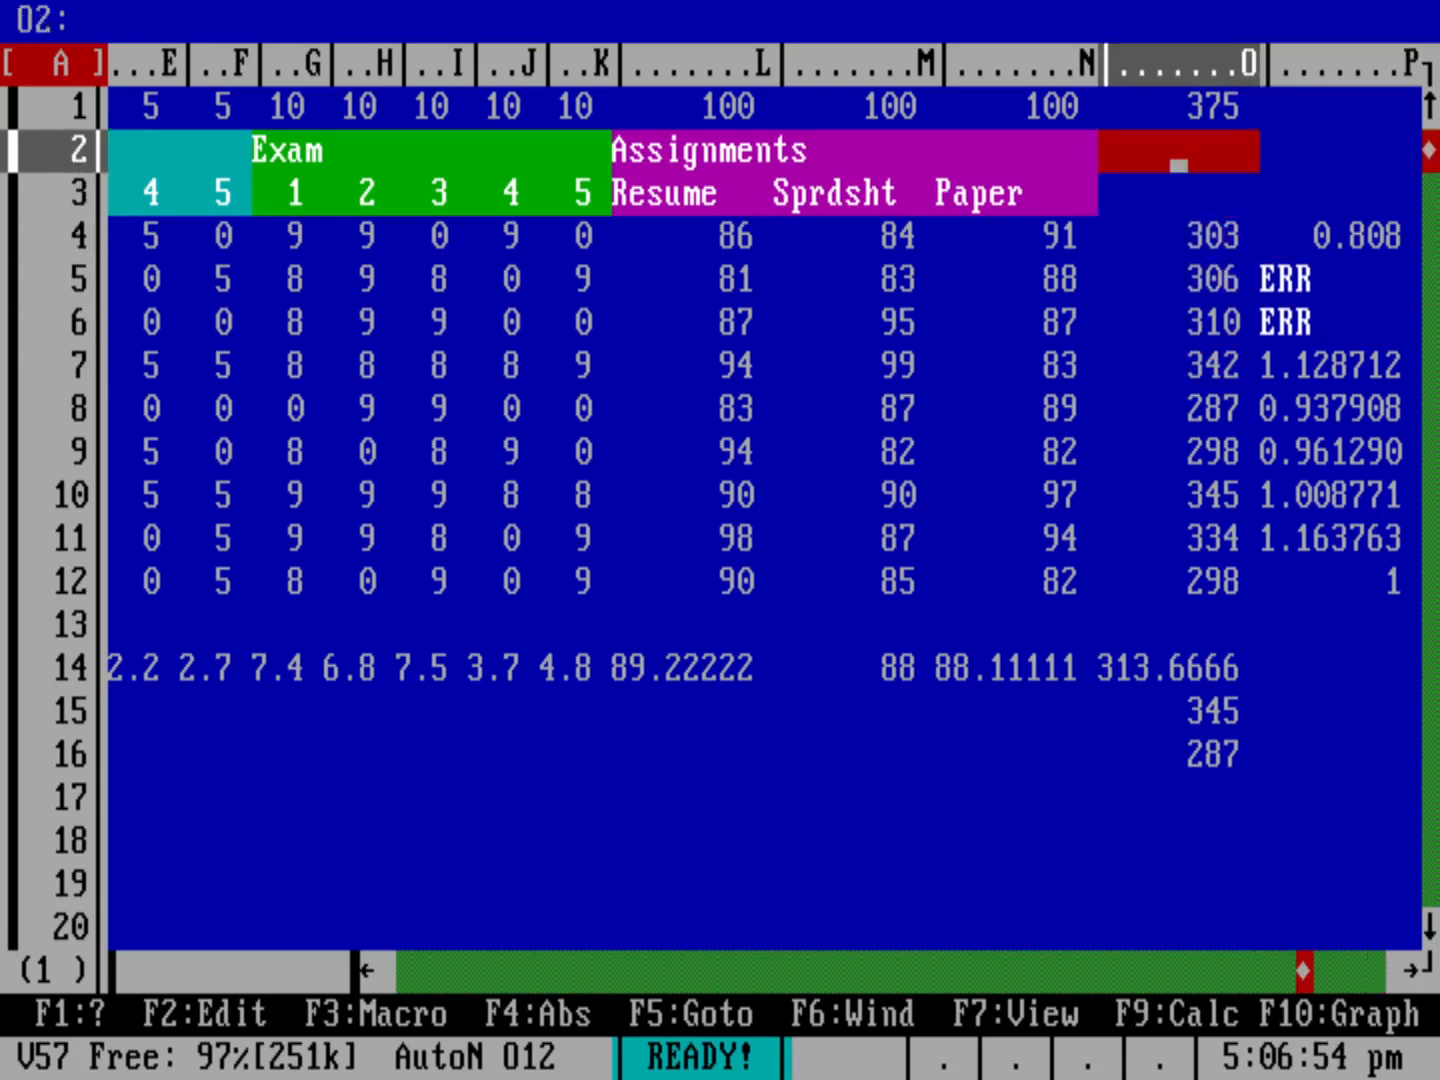
key(Down)
key(Down)
key(Down)
key(Down)
key(Right)
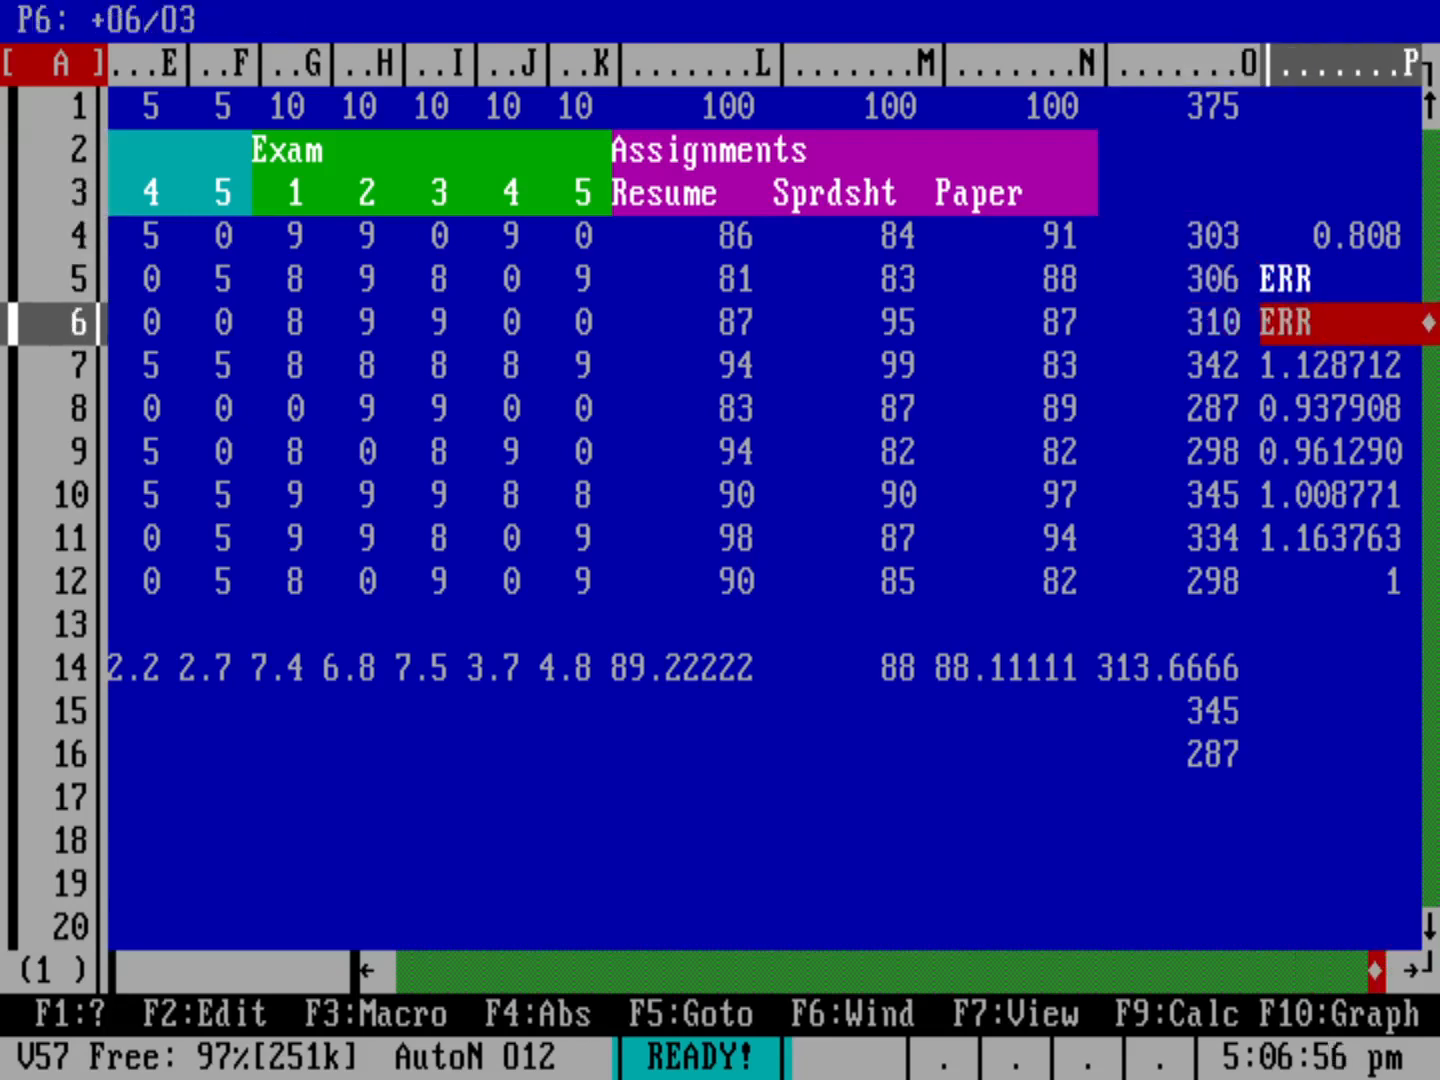
key(Left)
key(Up)
key(Up)
key(Up)
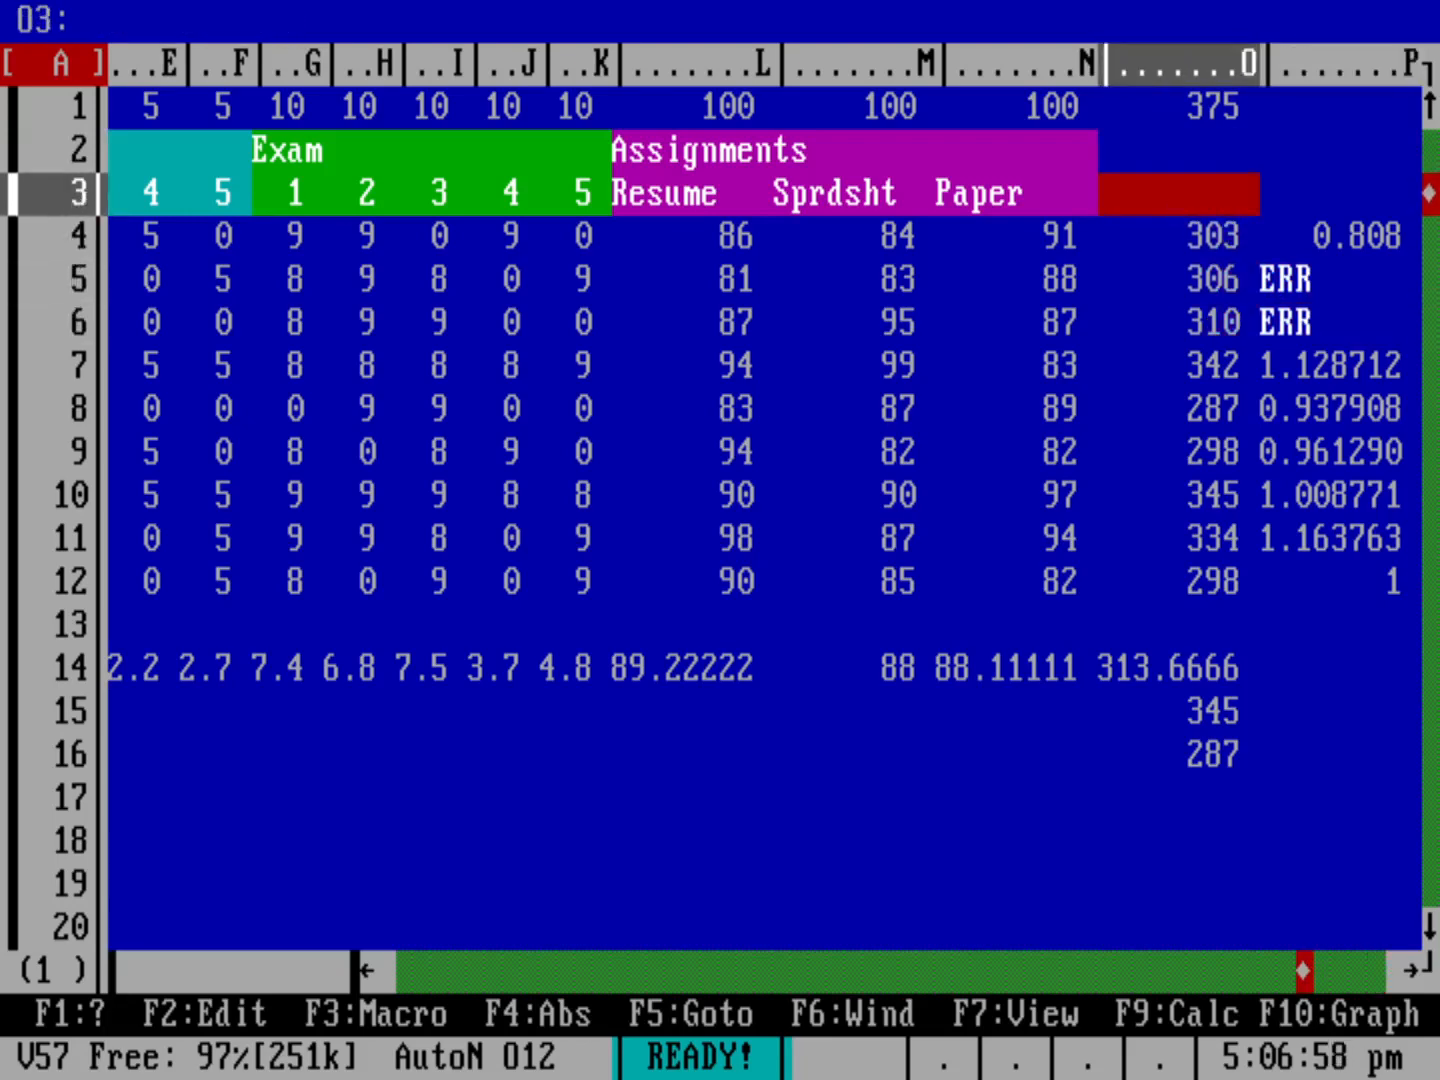
- Edit the ratio formula in P4 to +O4/O$1 so the maximum-points row reference is absolute
key(Right)
key(Down)
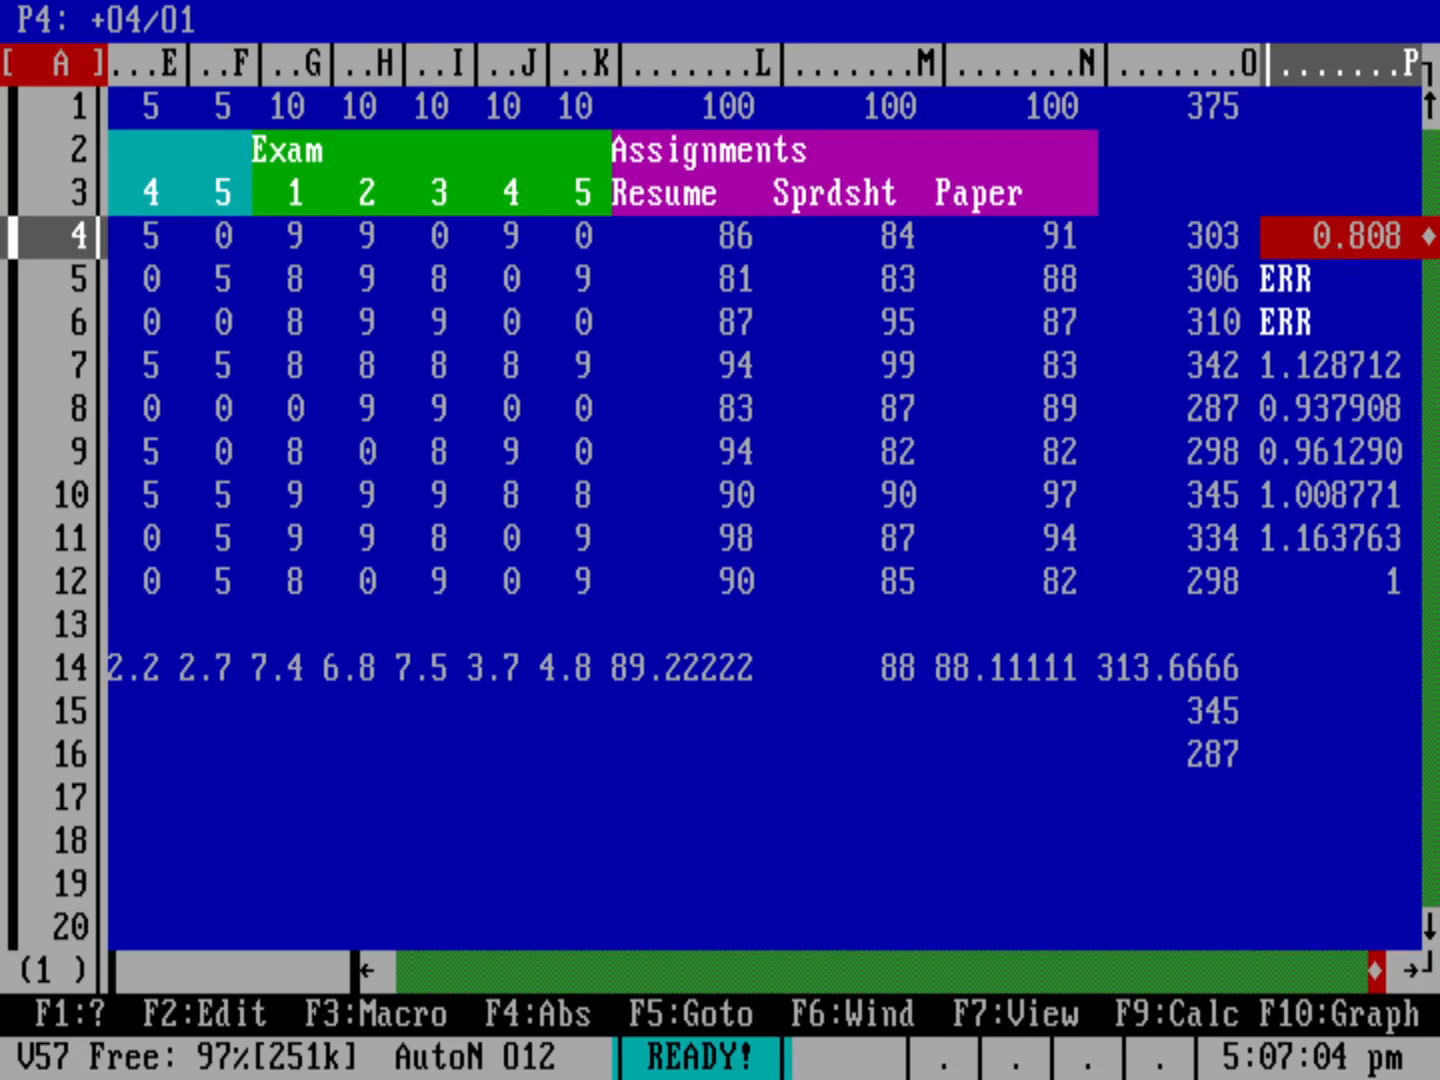
key(F2)
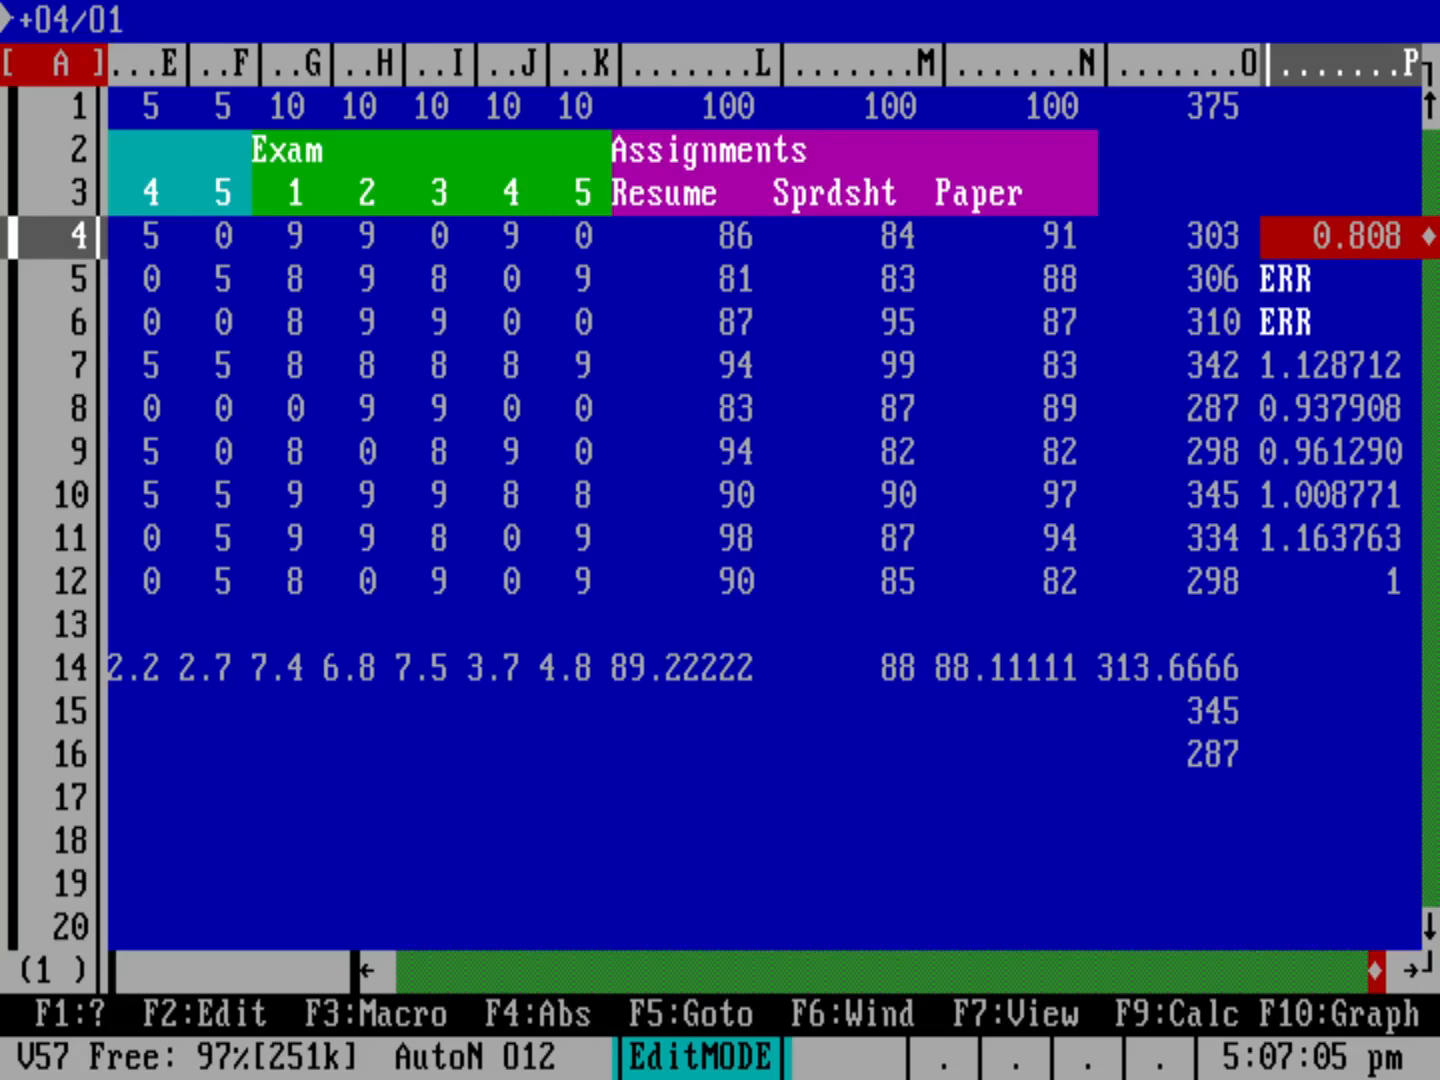
text($)
key(BackSpace)
key(Return)
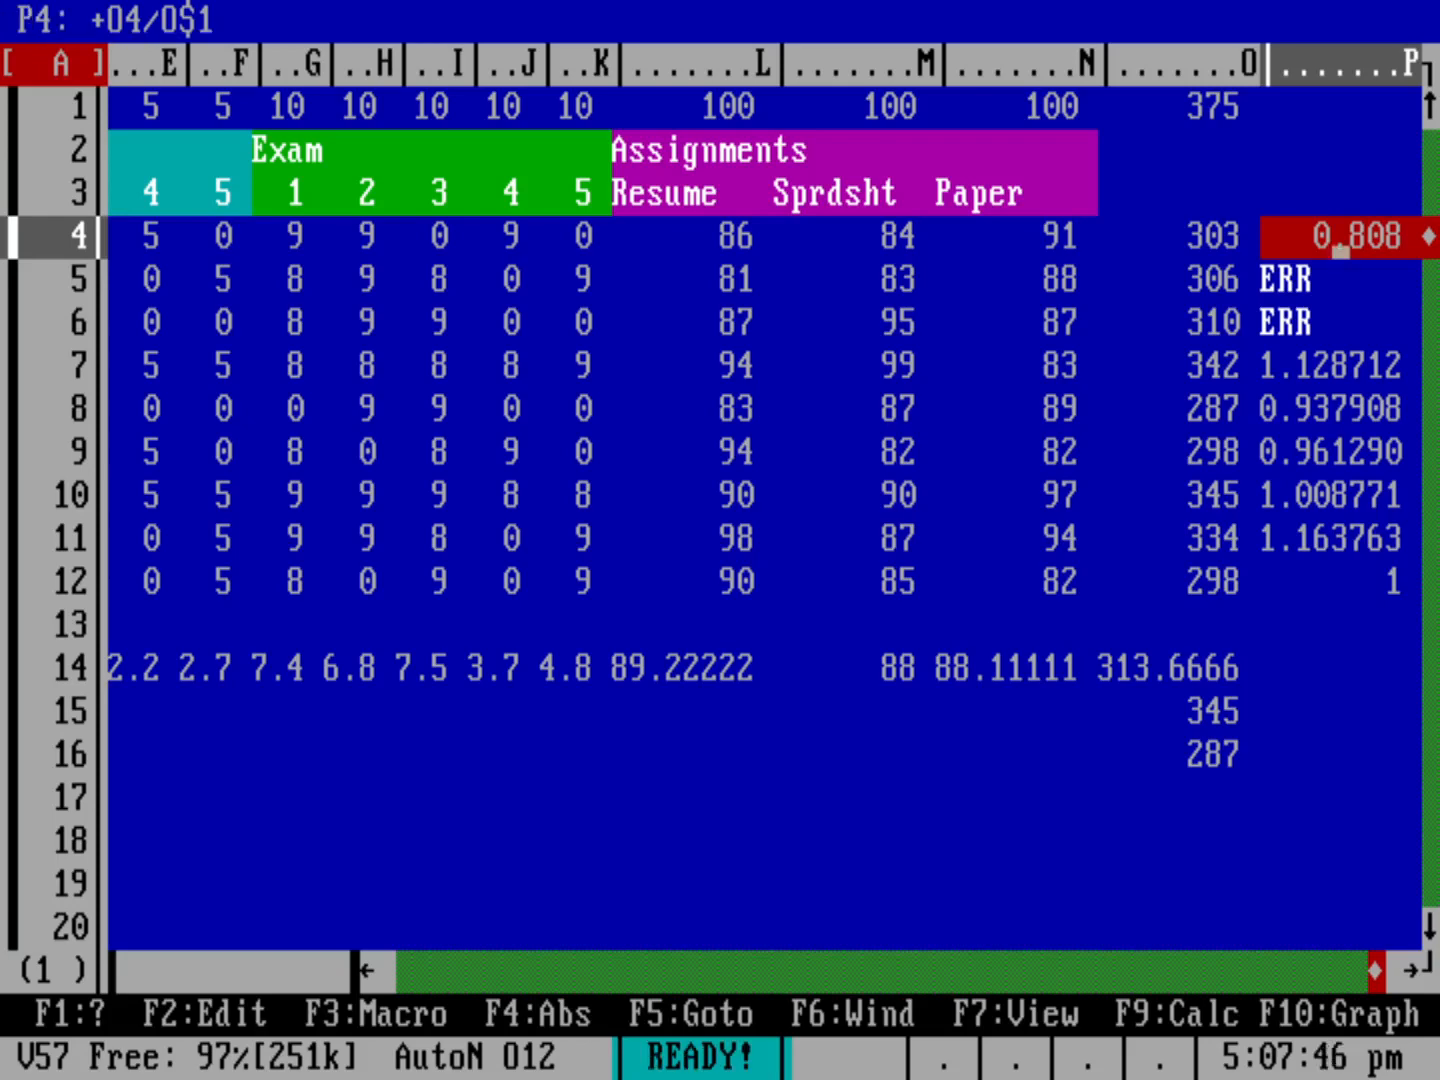
- Copy the corrected ratio formula from P4 to P5..P12 for the remaining students
key(slash)
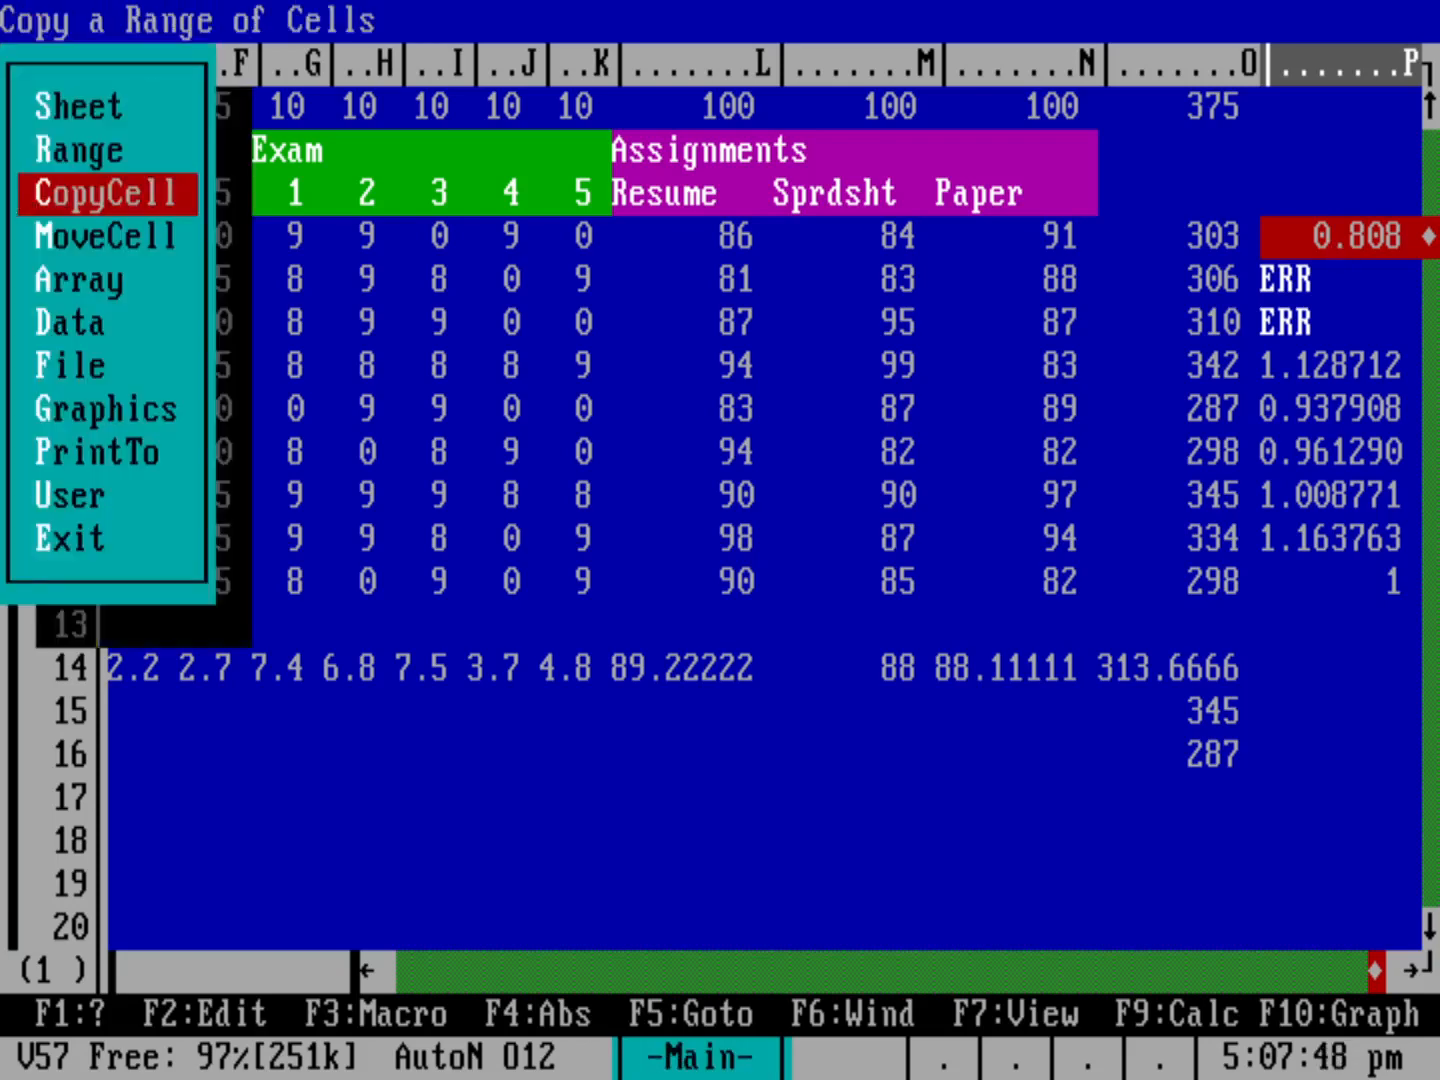
key(Return)
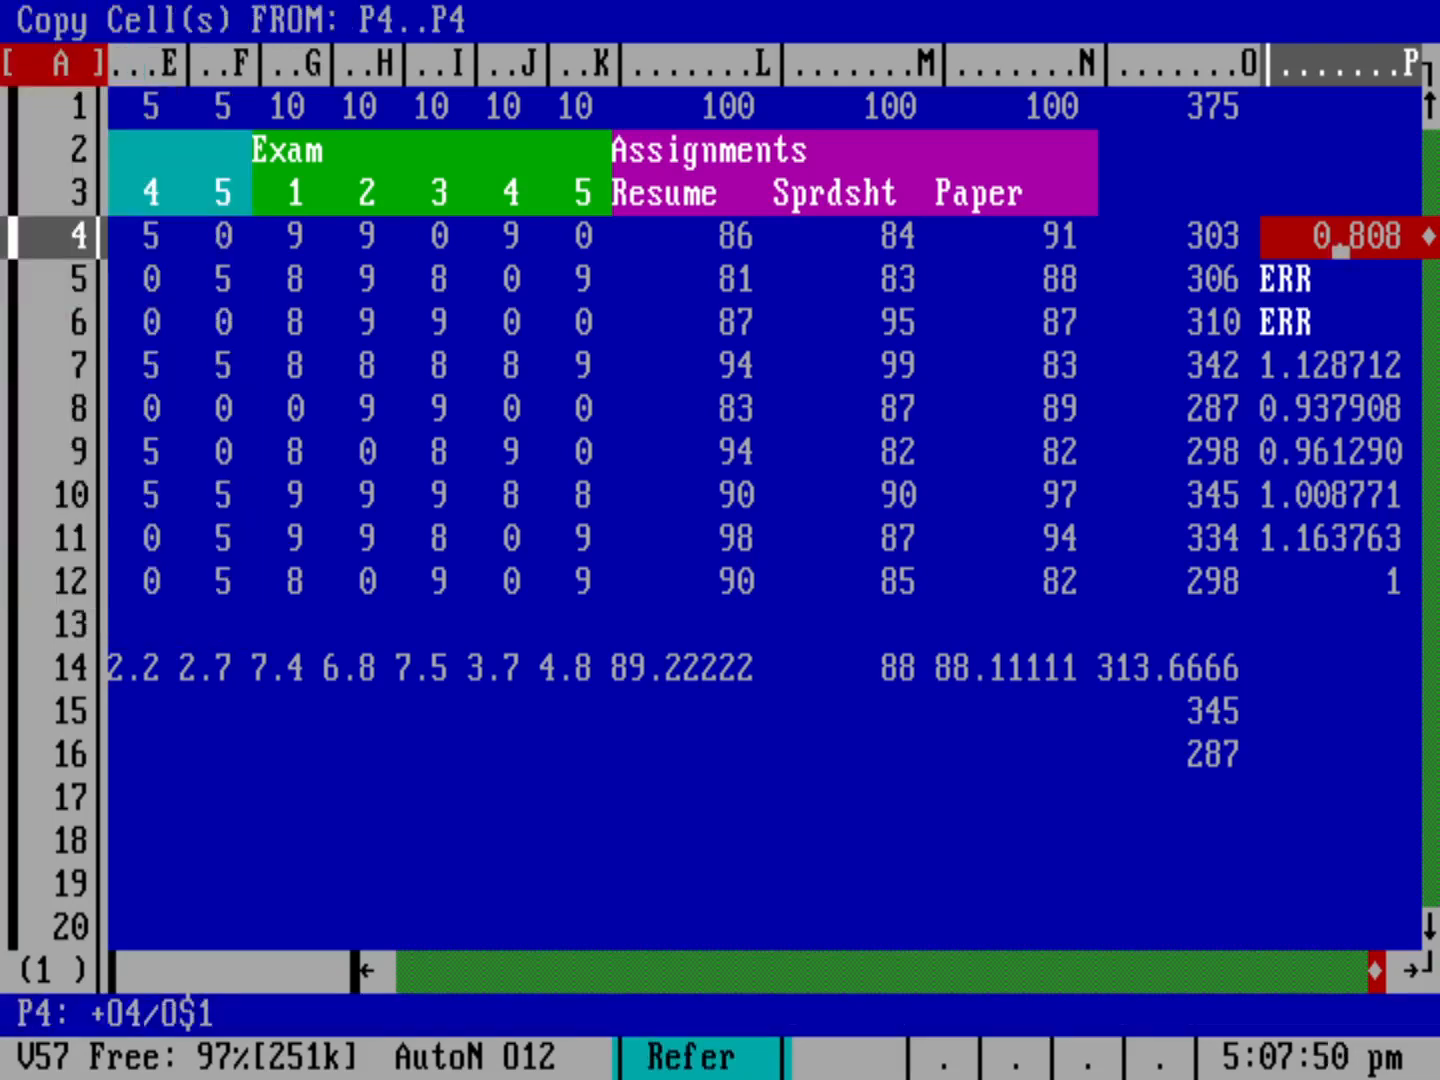
key(Return)
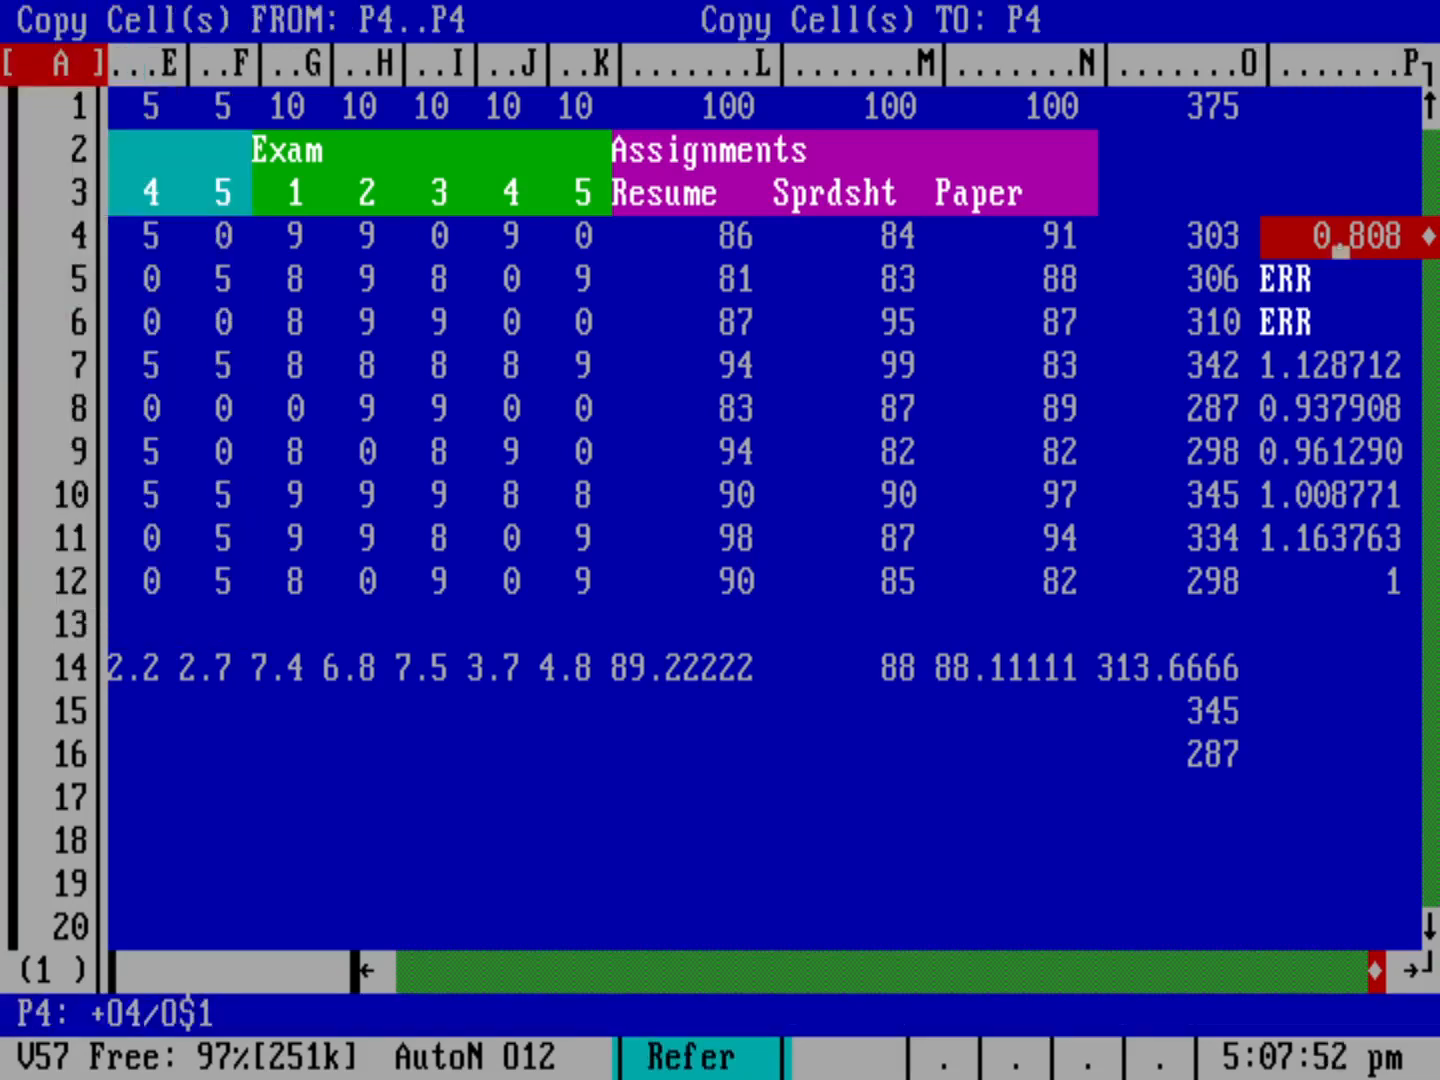
key(BackSpace)
text(5)
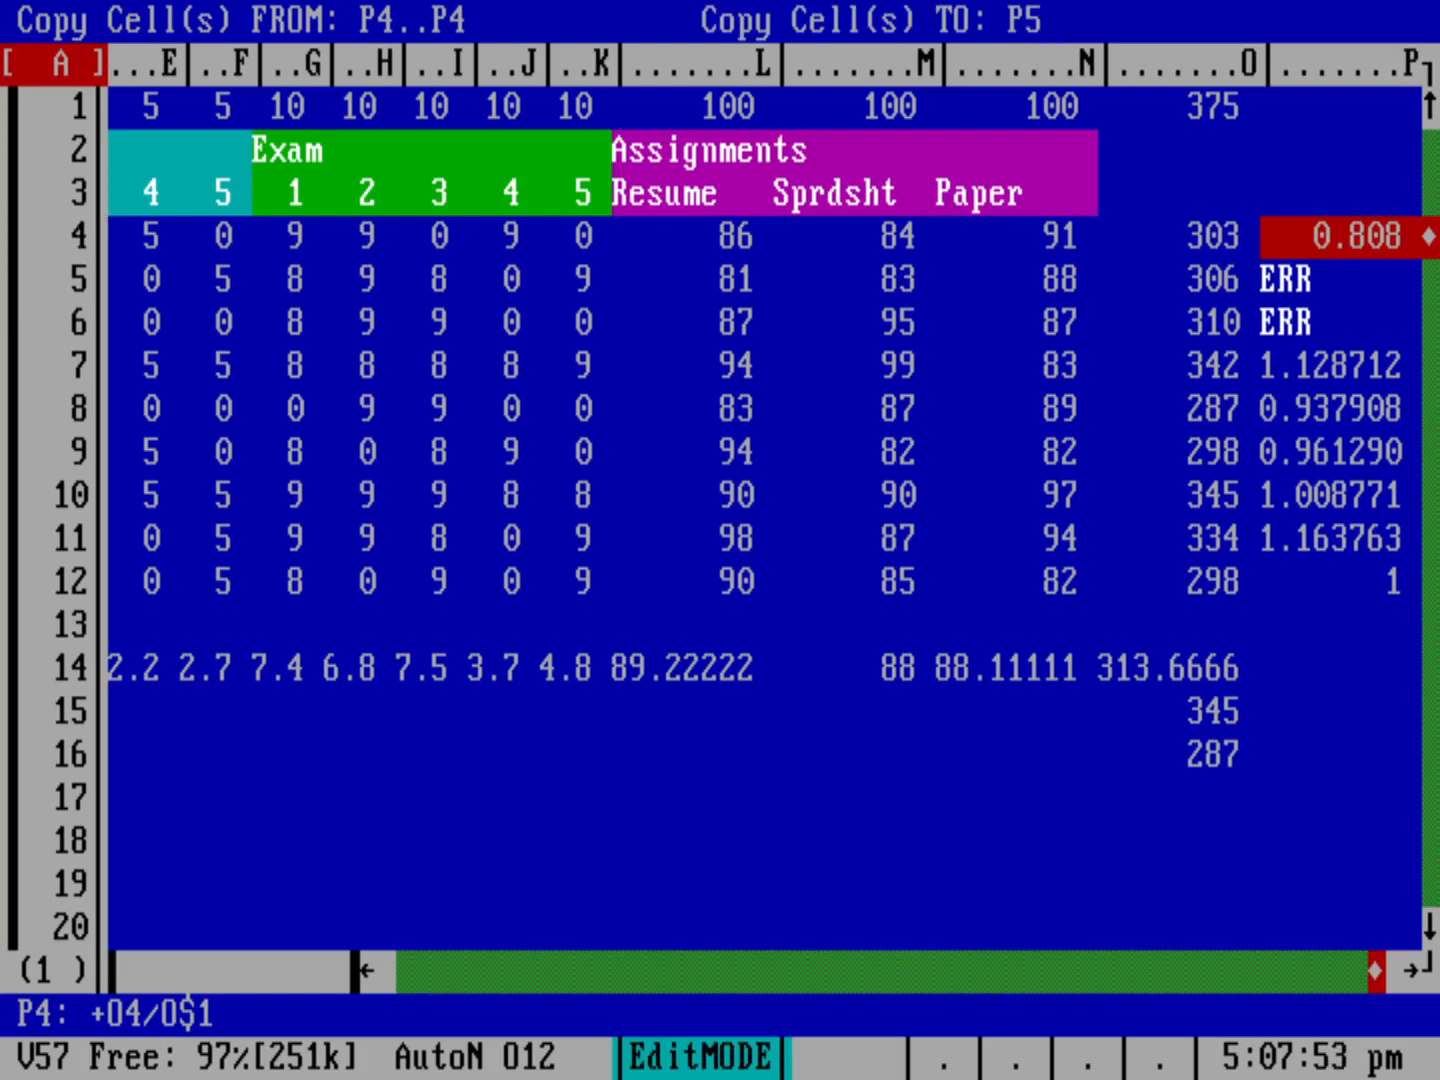
text(..P12)
key(Return)
- Examine the row references in each copied ratio formula from P5 down to P12
click(1340, 278)
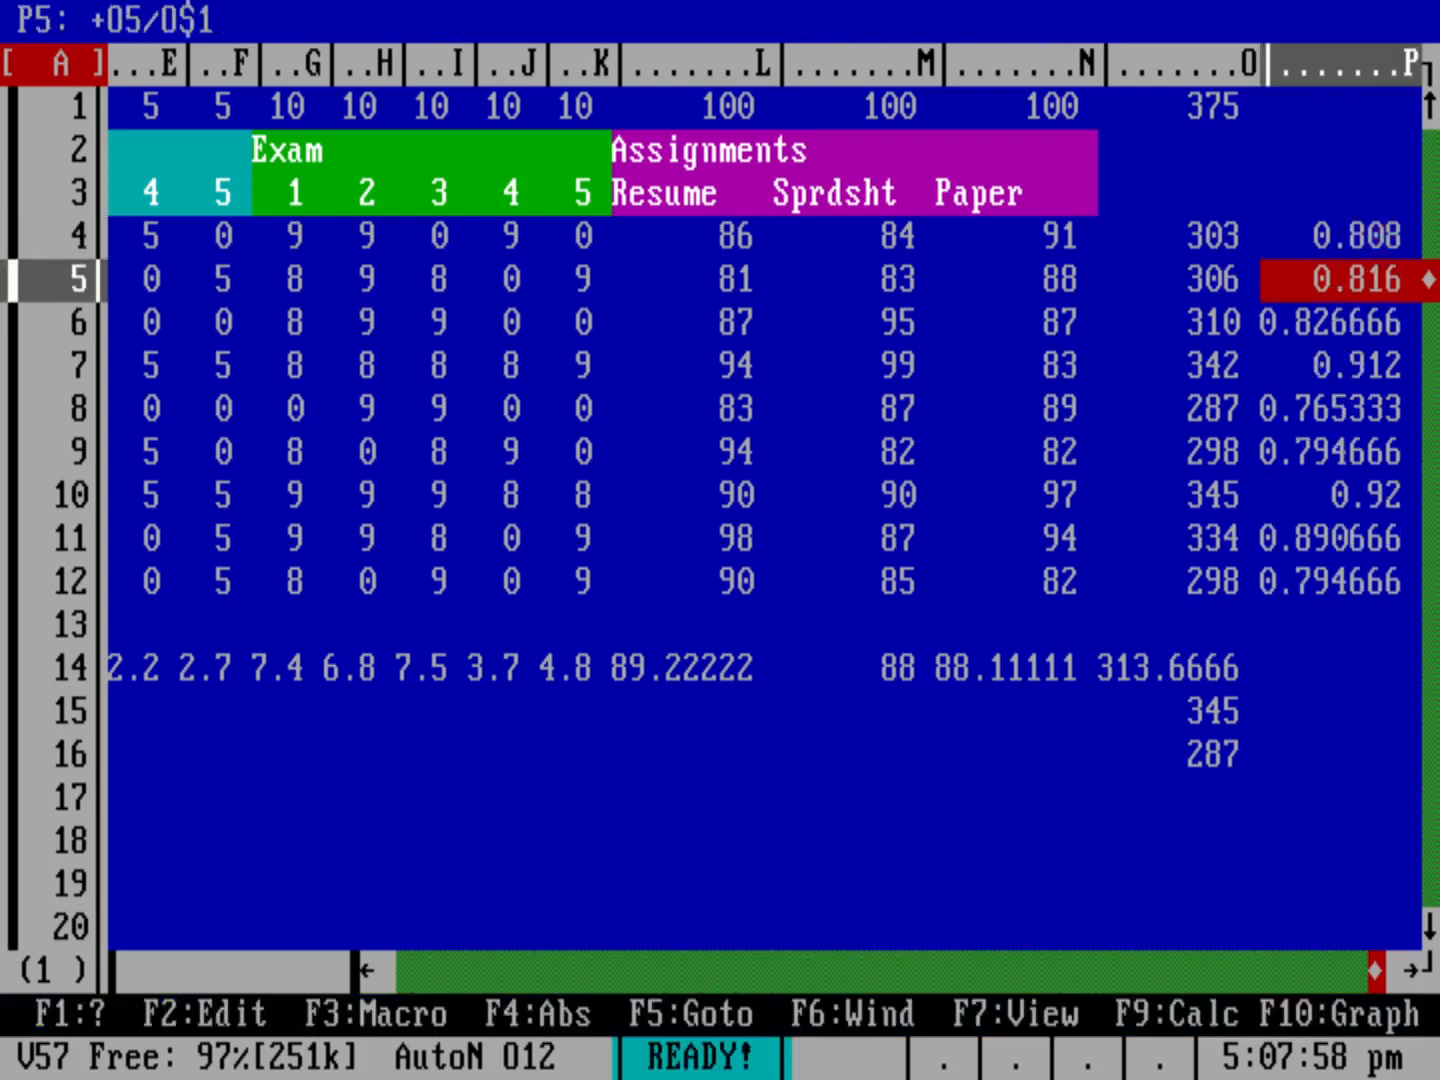
key(Down)
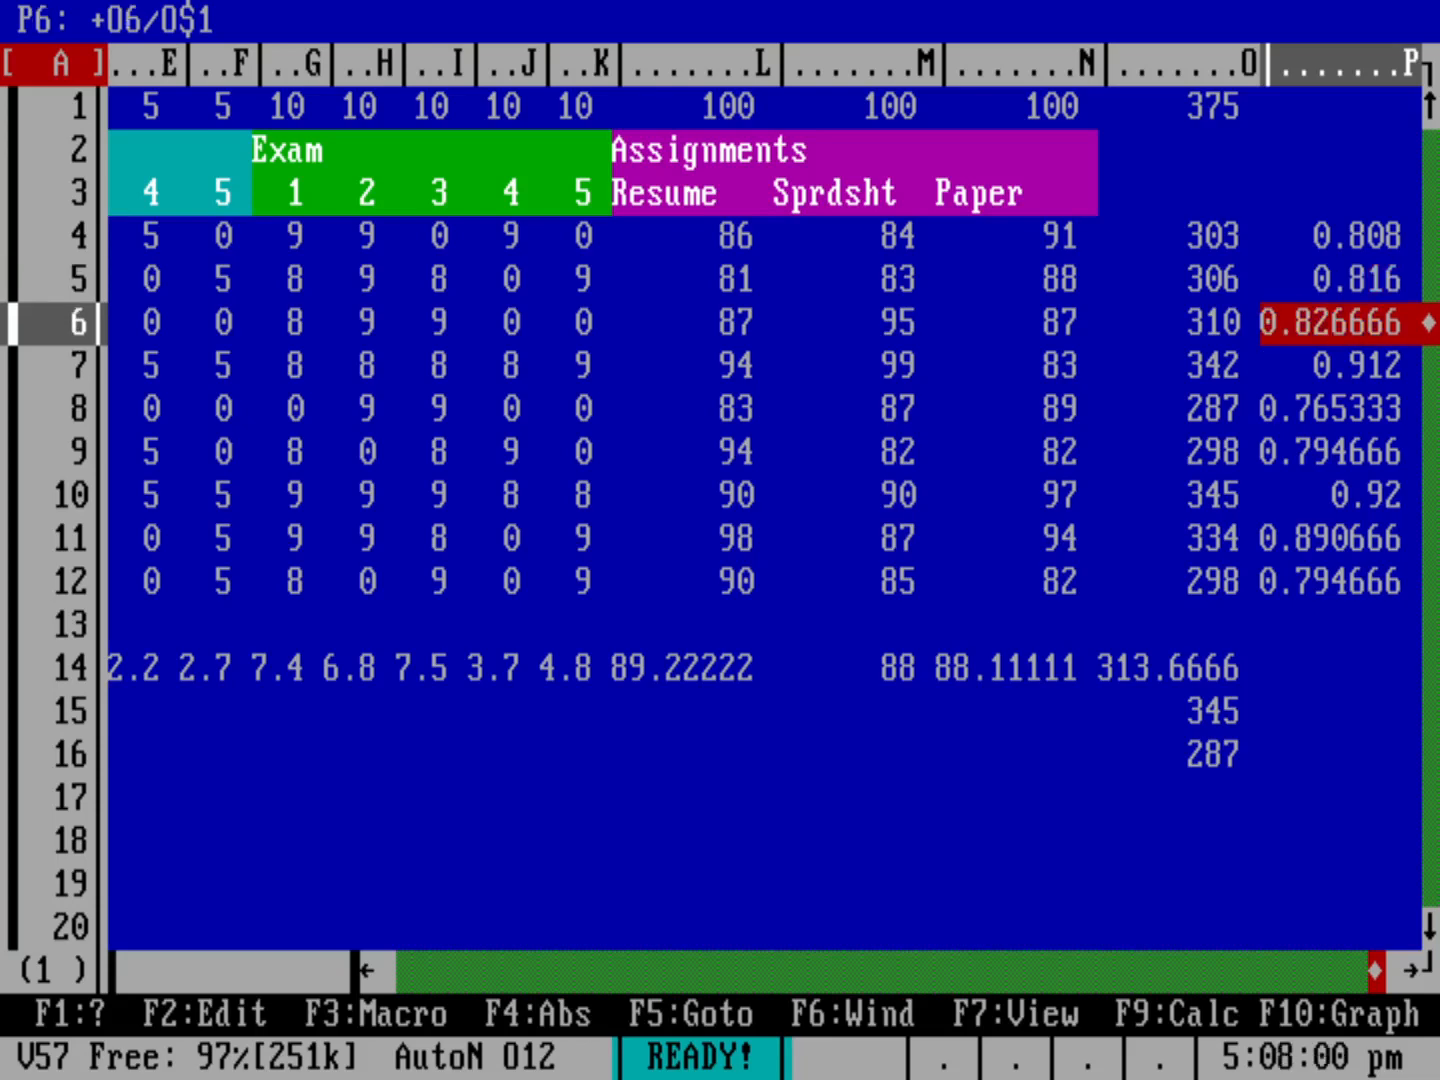
click(1341, 381)
click(1341, 424)
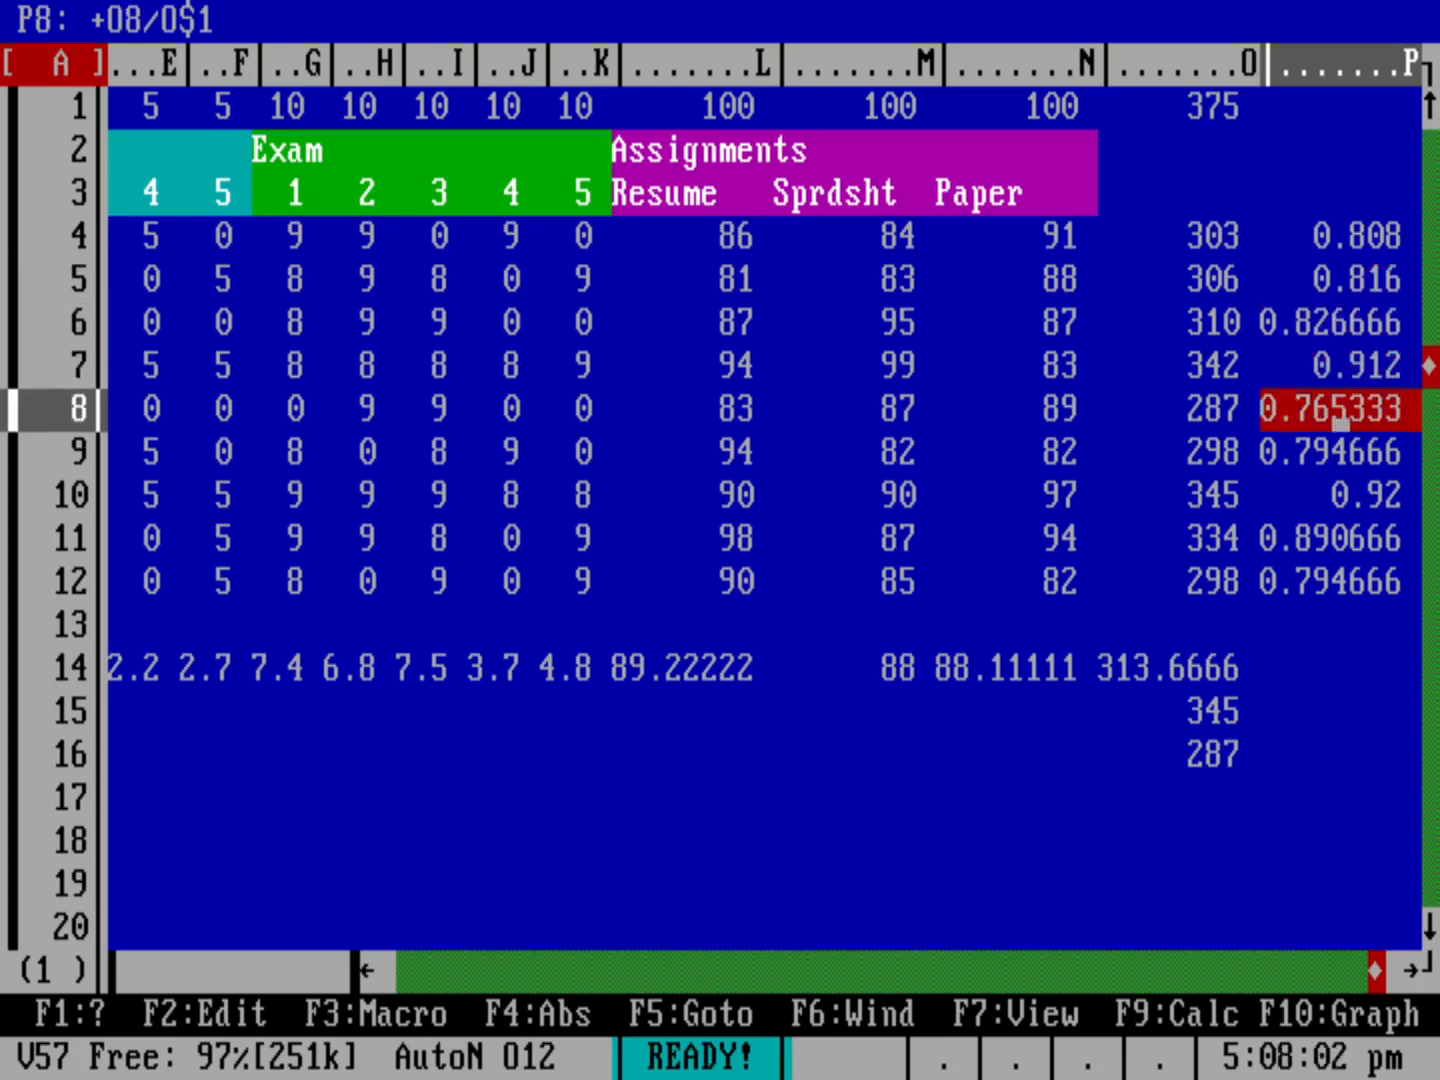
click(1341, 468)
click(1341, 512)
click(1341, 554)
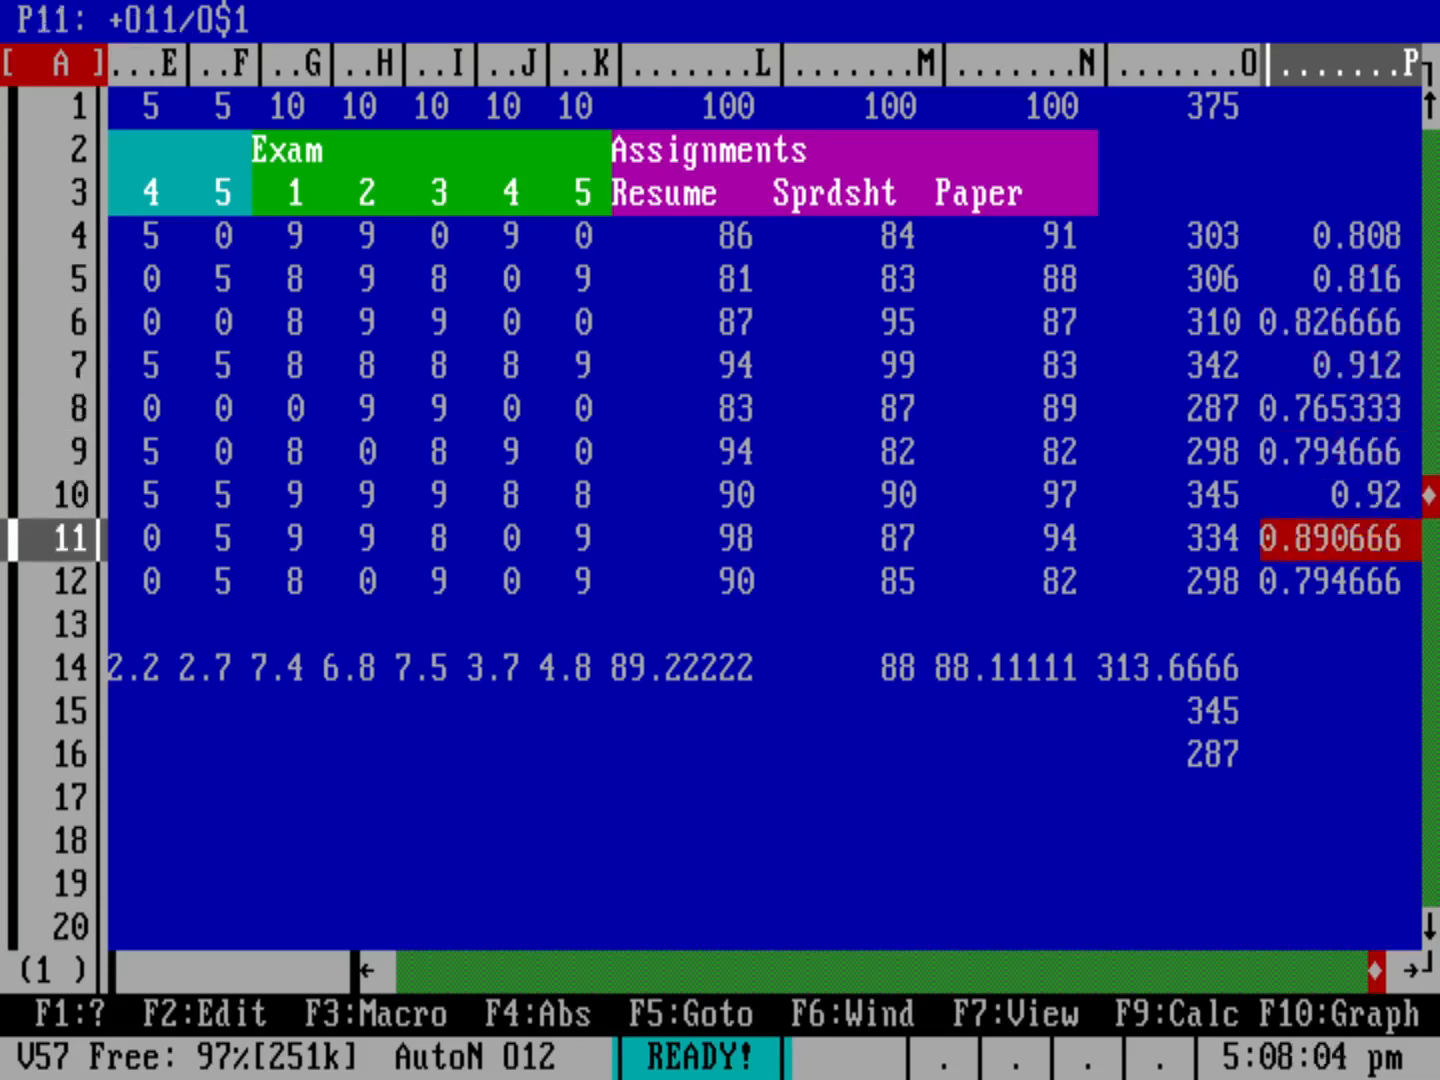
click(1341, 599)
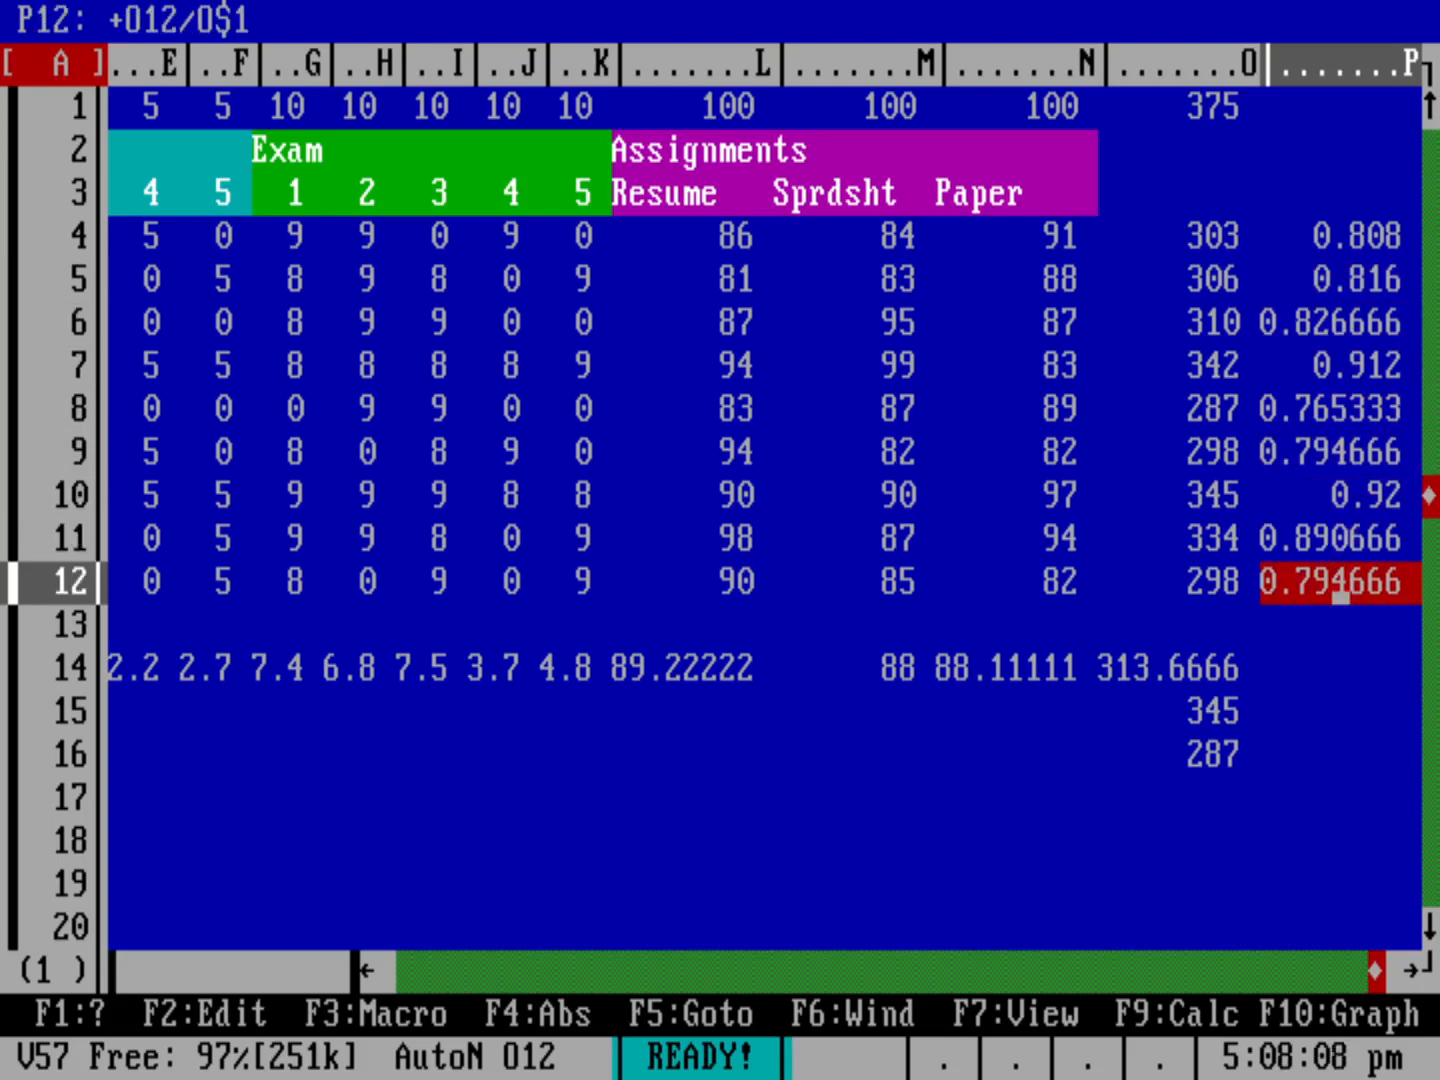
- Format the student ratios in P4..P12 as percentages with 2 digits after the decimal
key(/)
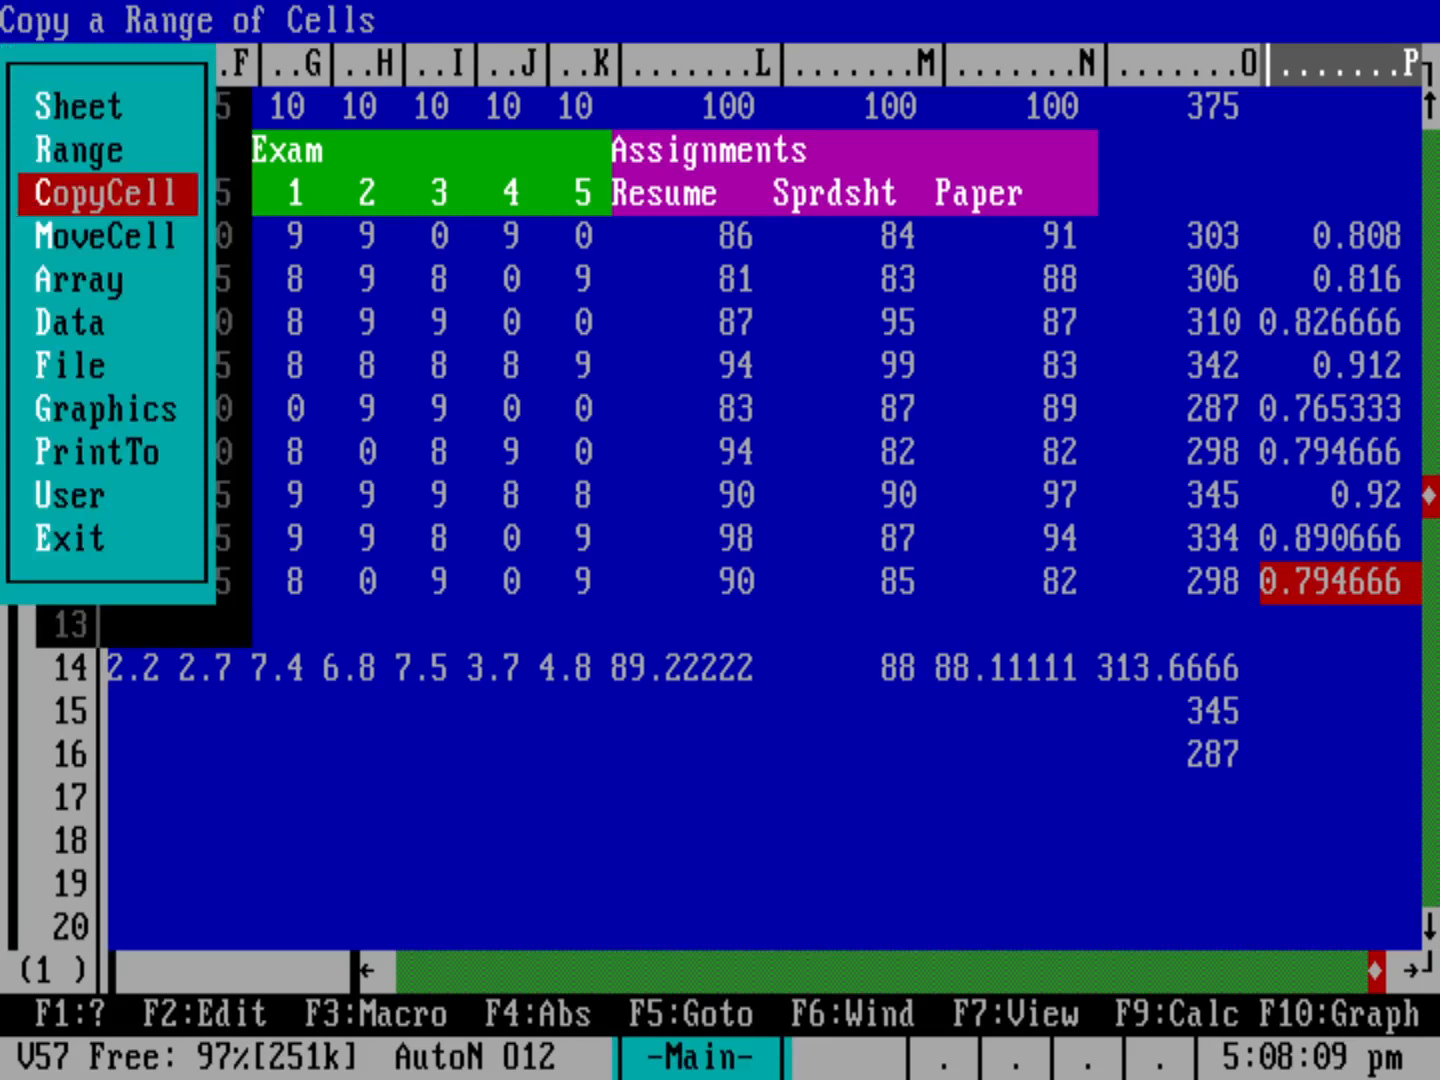
key(Up)
key(Return)
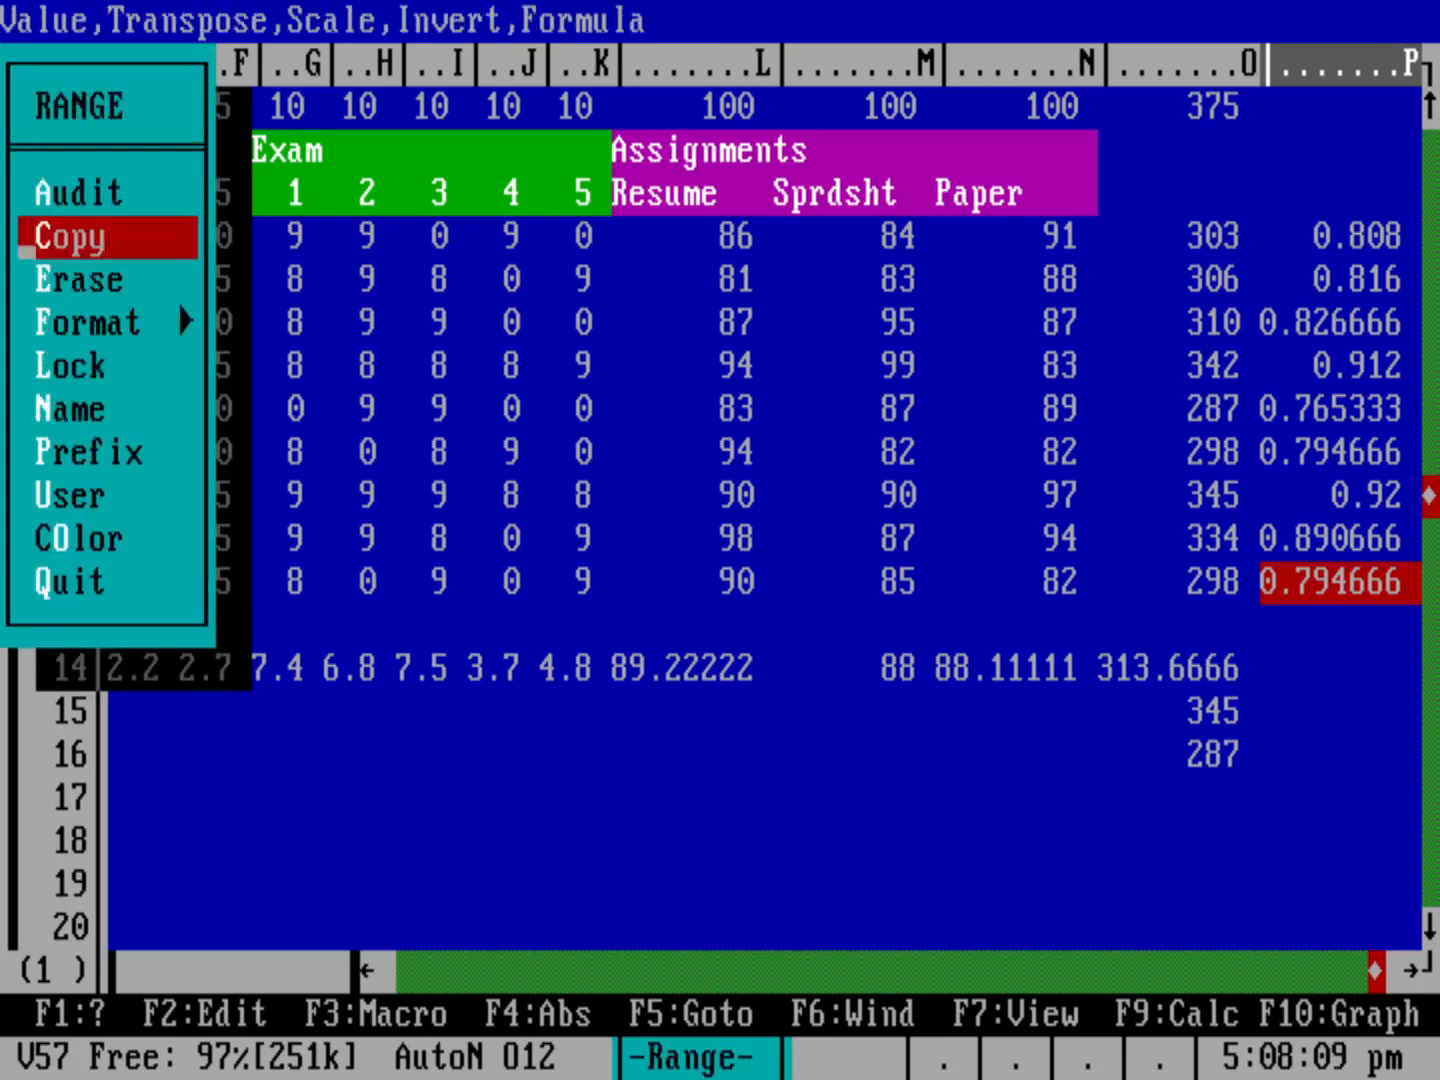
key(Down)
key(Down)
key(Return)
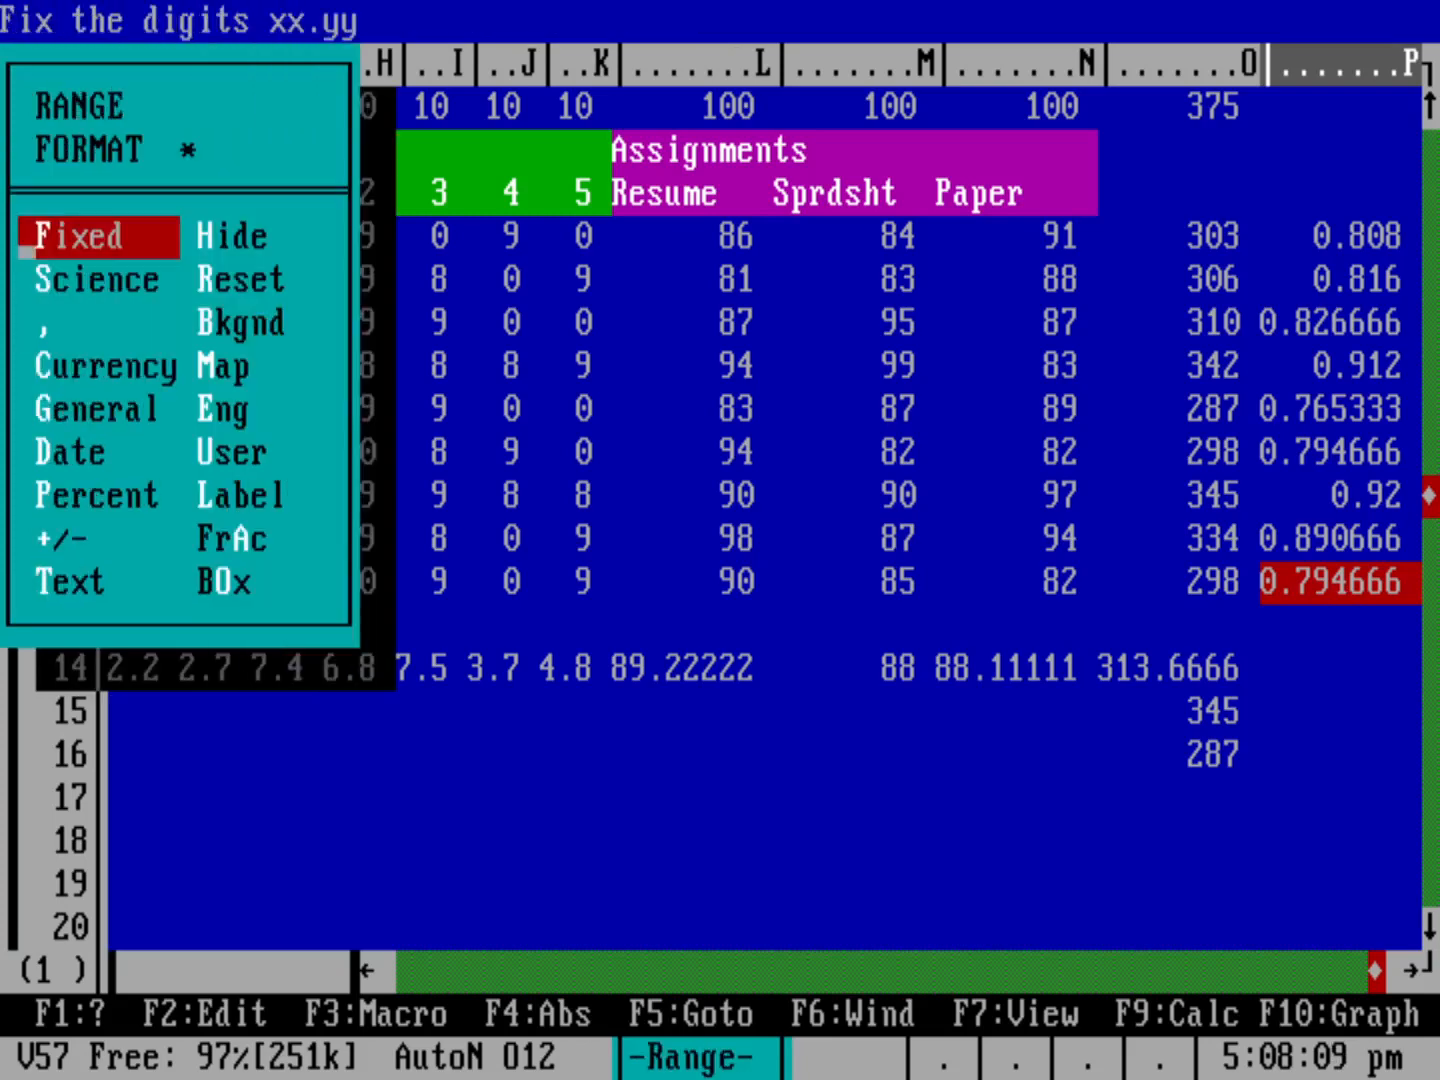
key(Down)
key(Down)
key(Down)
key(Down)
key(Down)
key(Down)
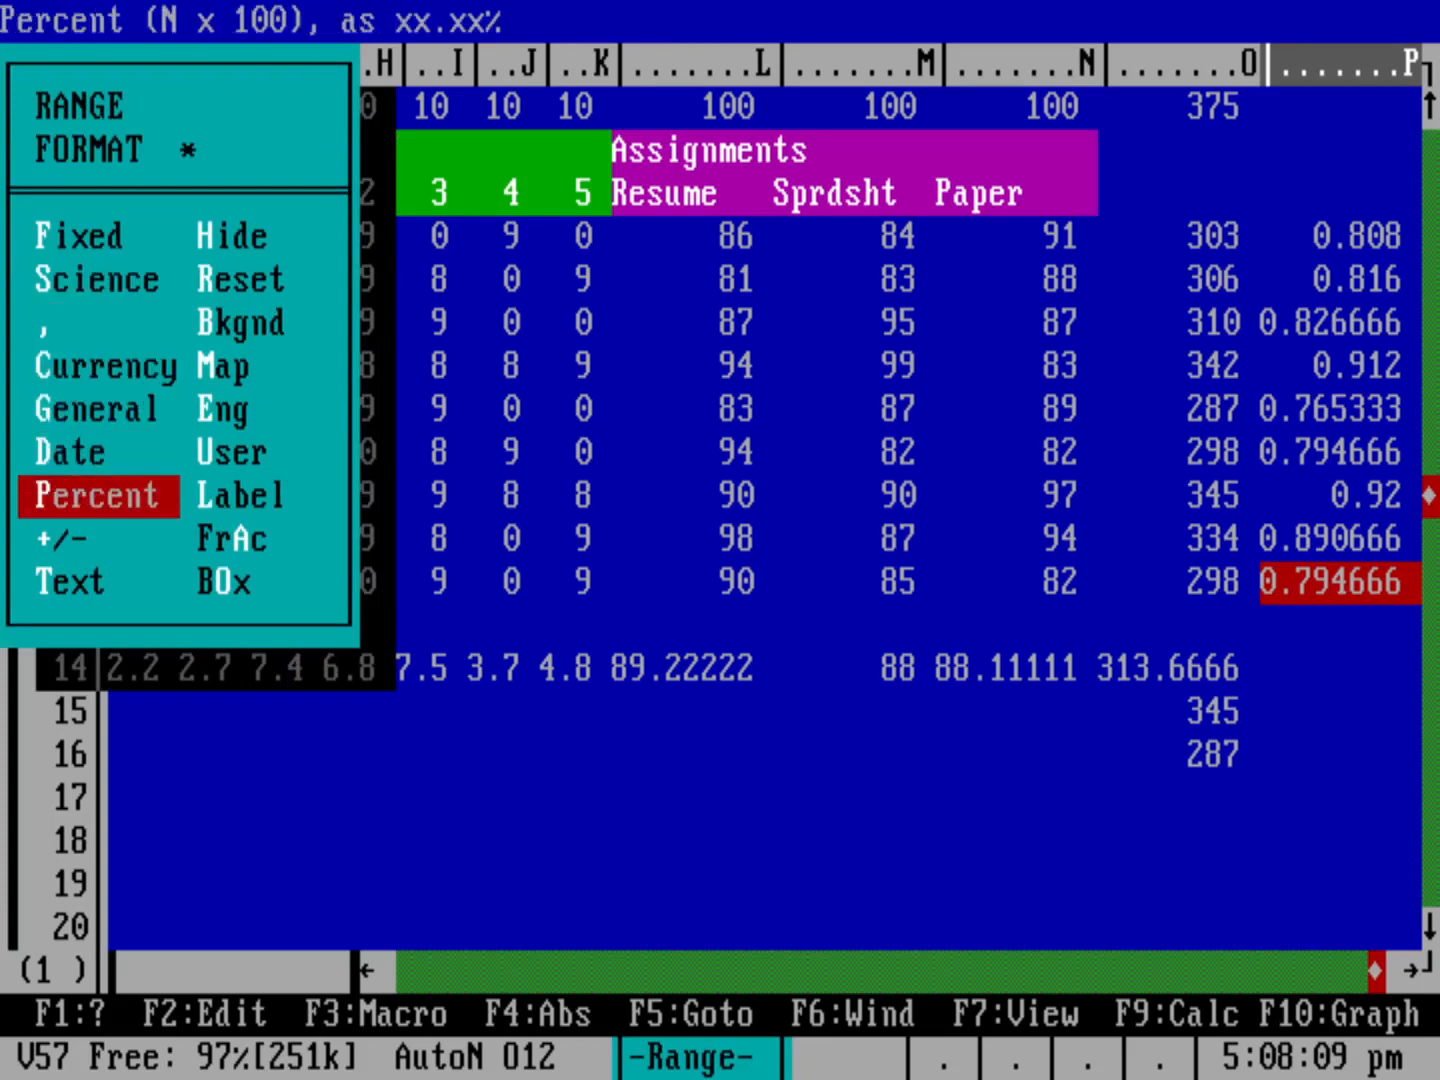
key(Return)
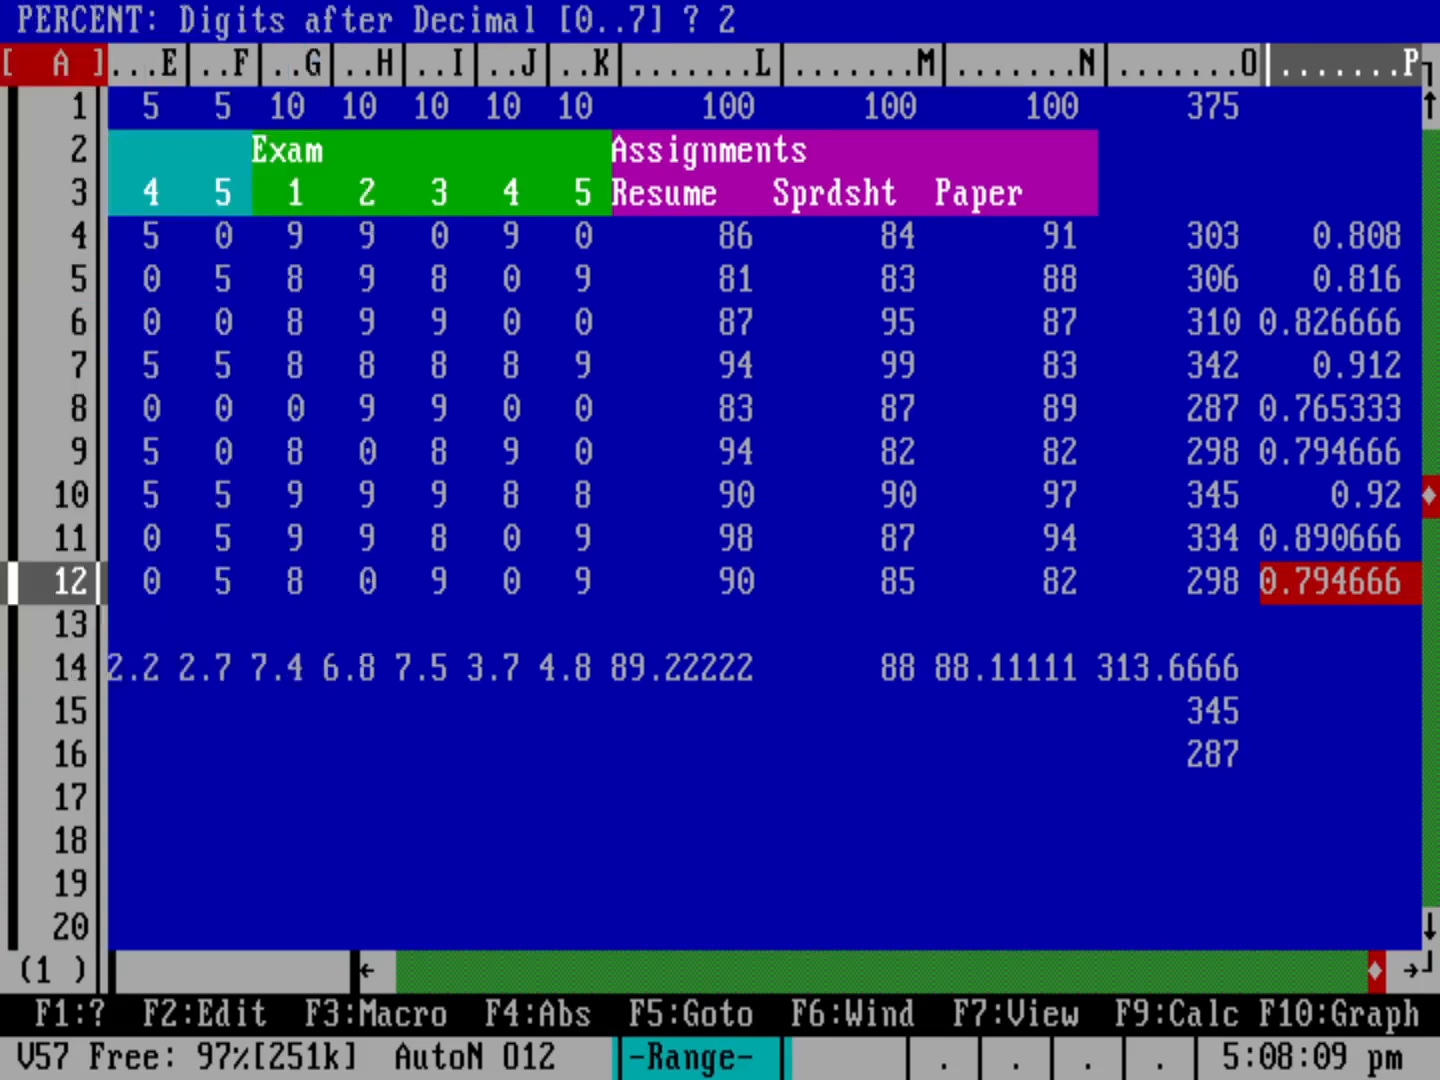
key(Return)
key(Up)
key(Up)
key(Up)
key(Up)
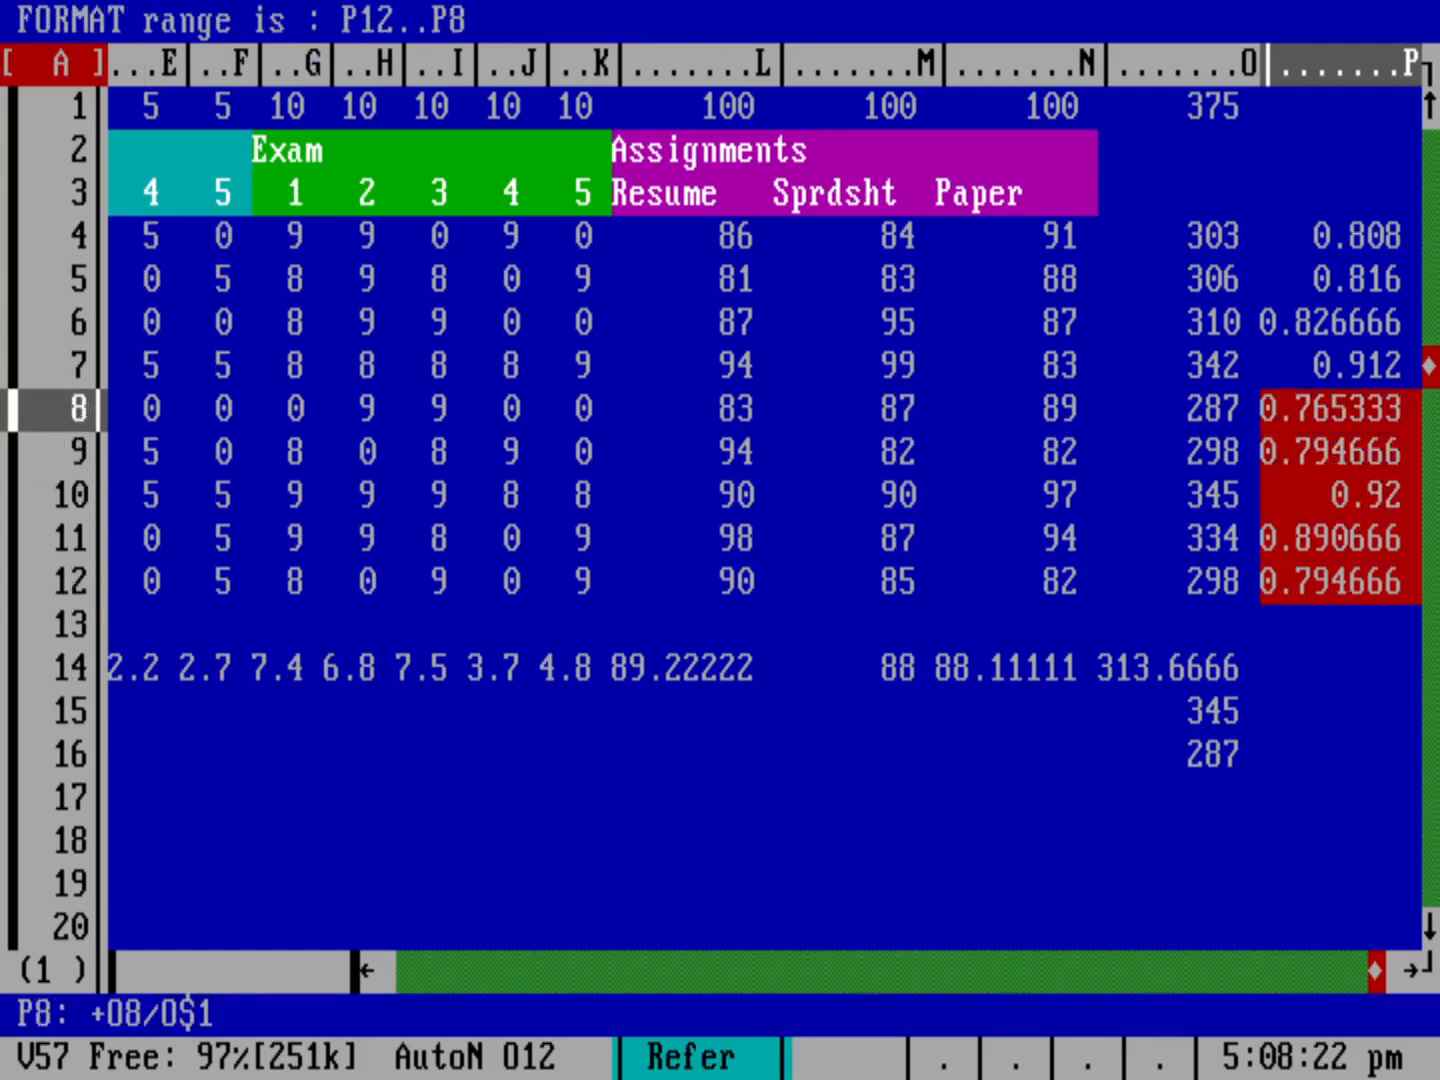
key(Up)
key(Up)
key(Up)
key(Up)
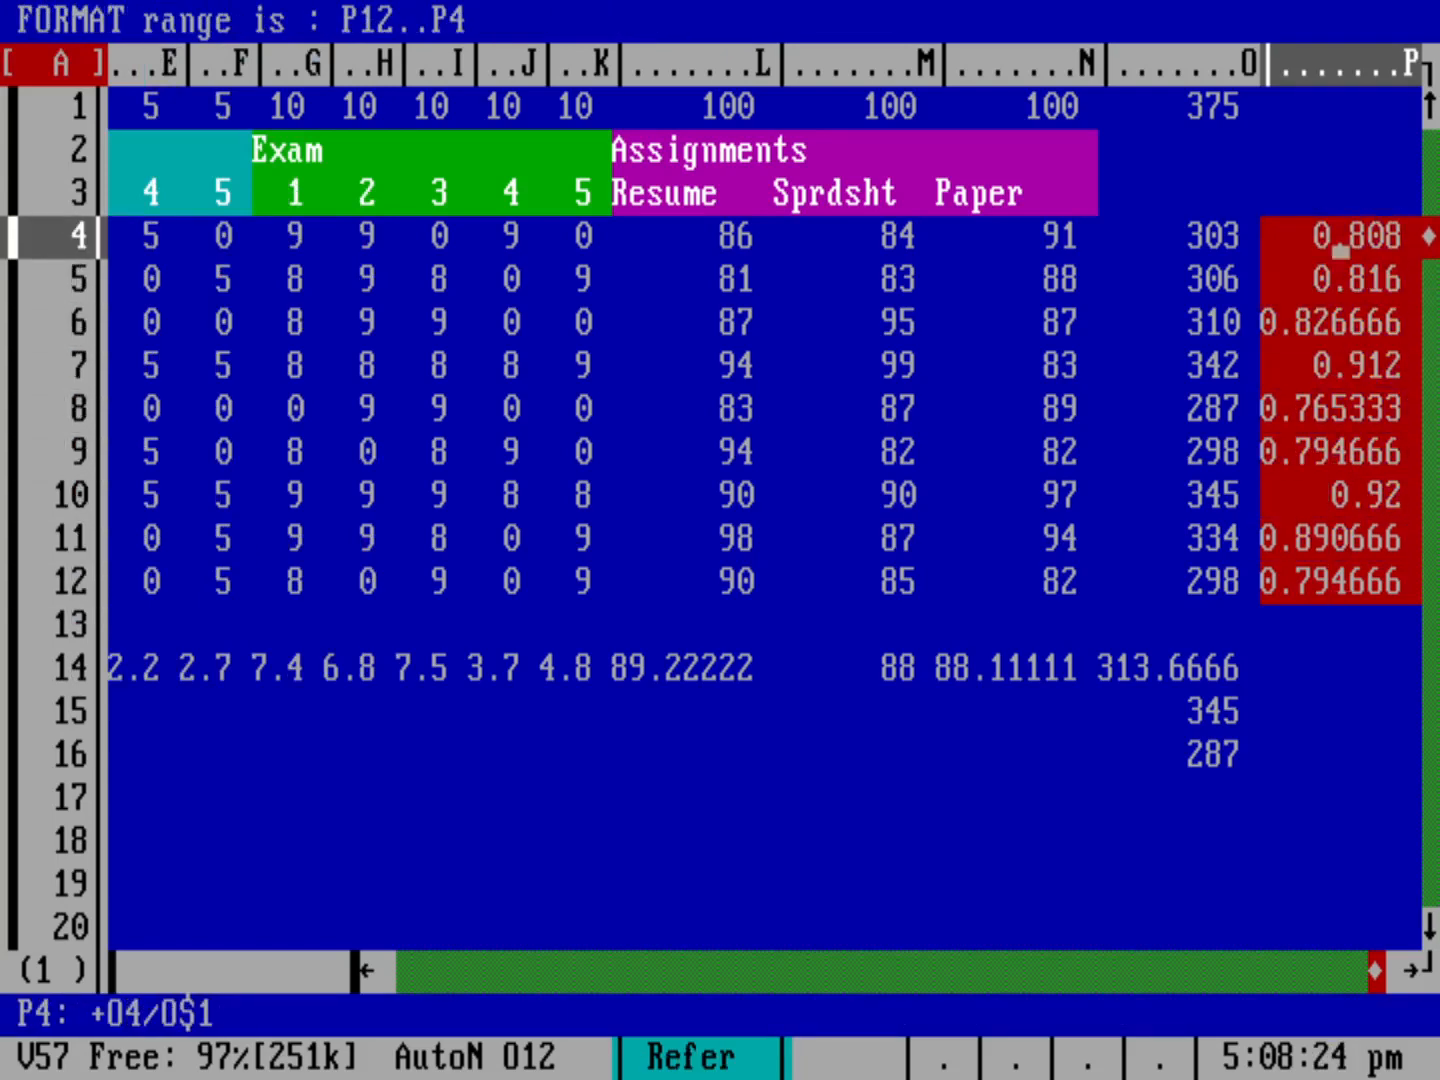
key(Return)
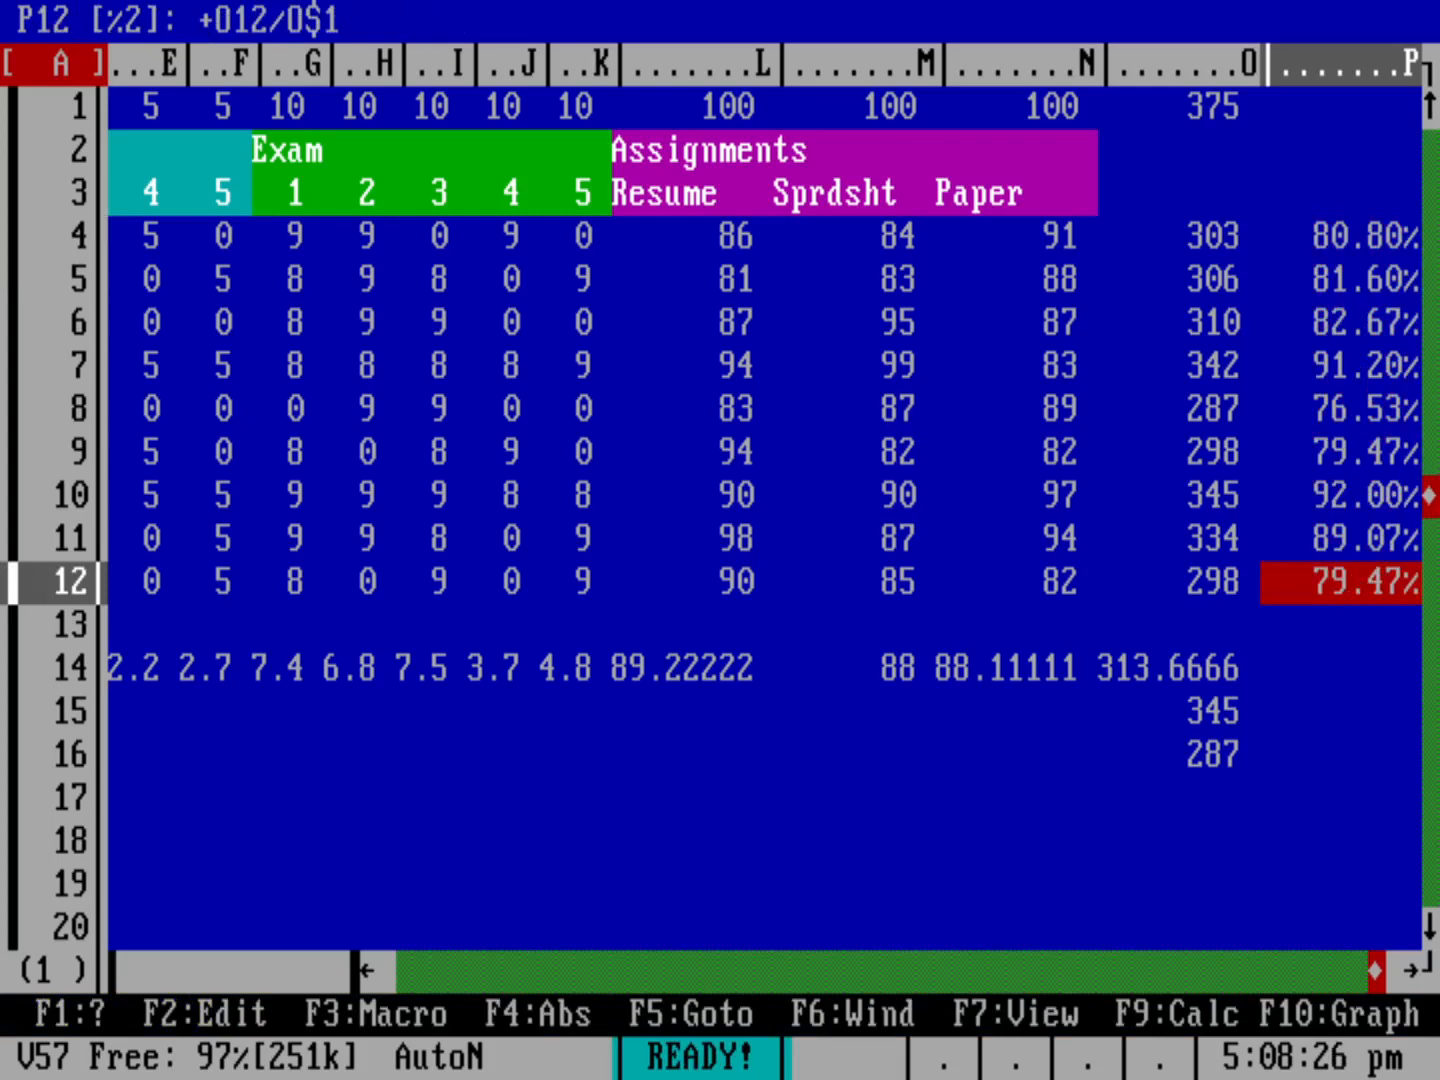